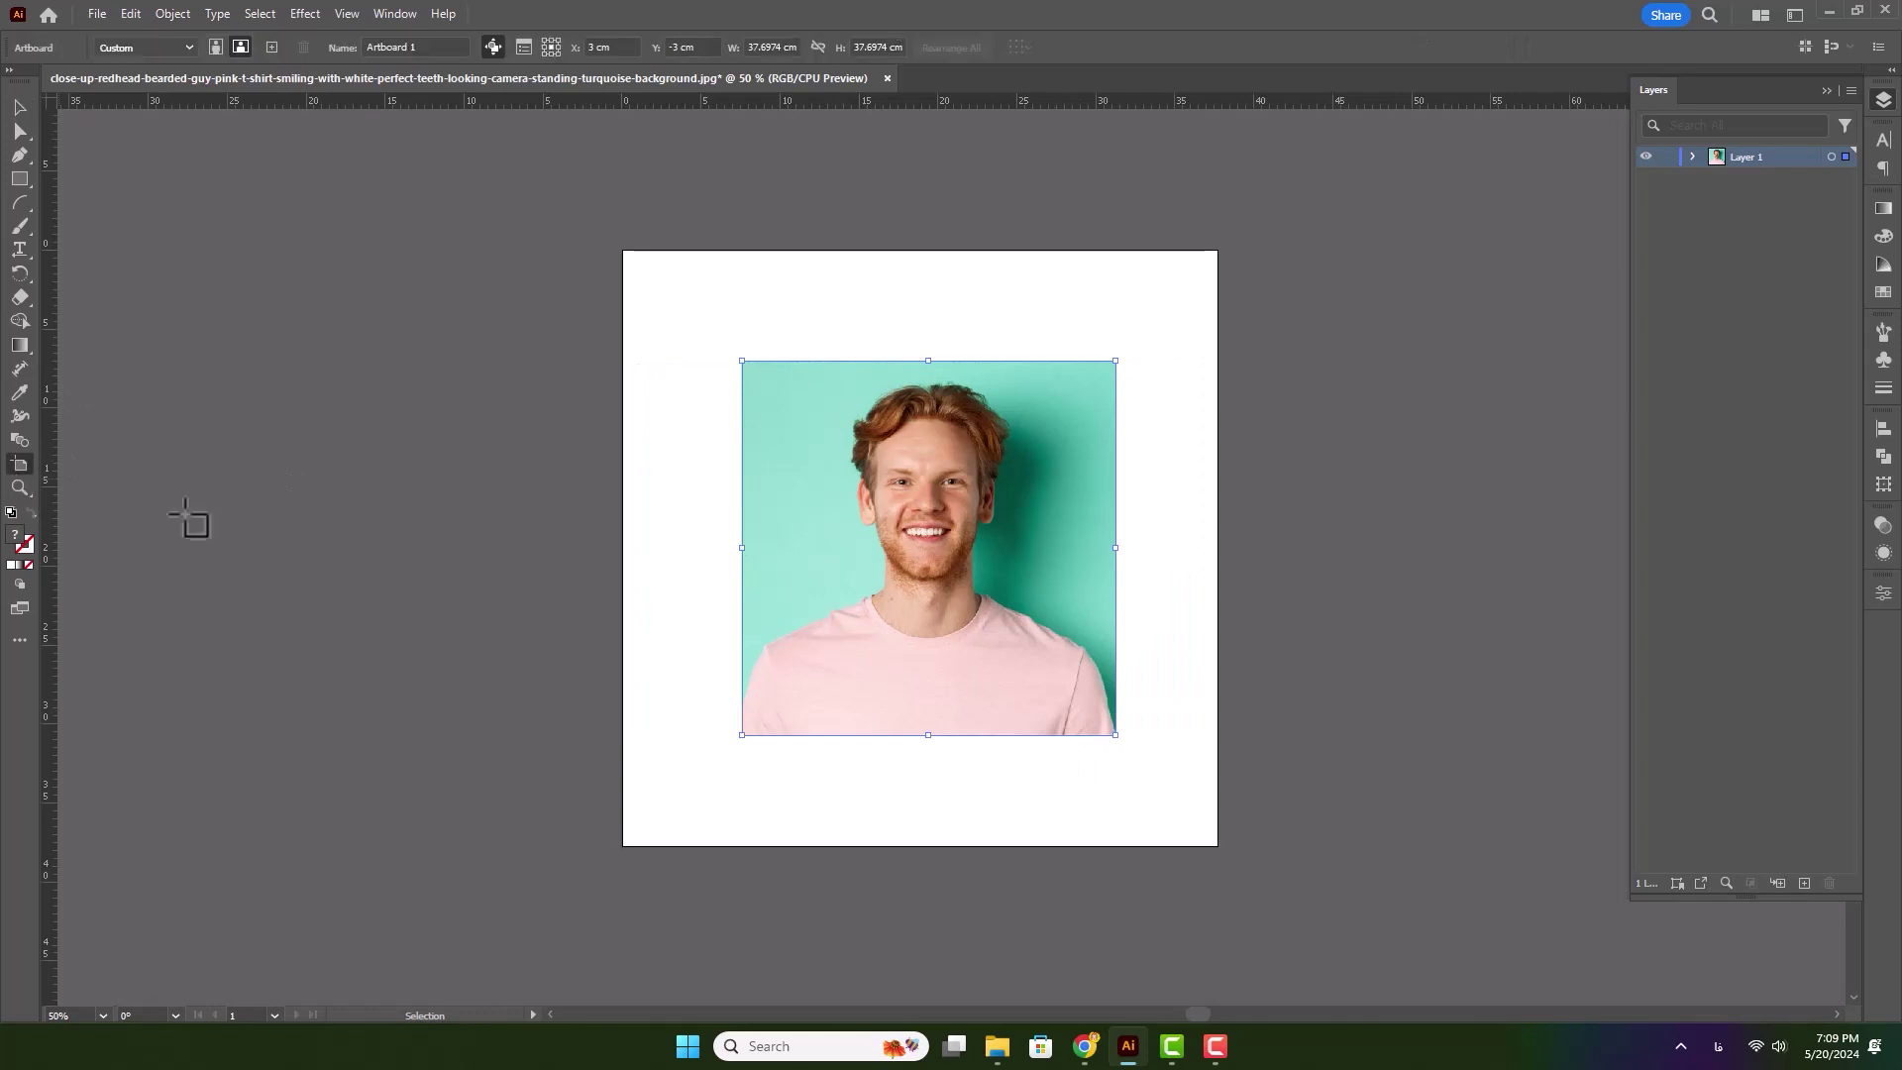
- Resize the artboard from its centre to about 26.5 cm square around the portrait photo
drag(1219, 847, 1130, 713)
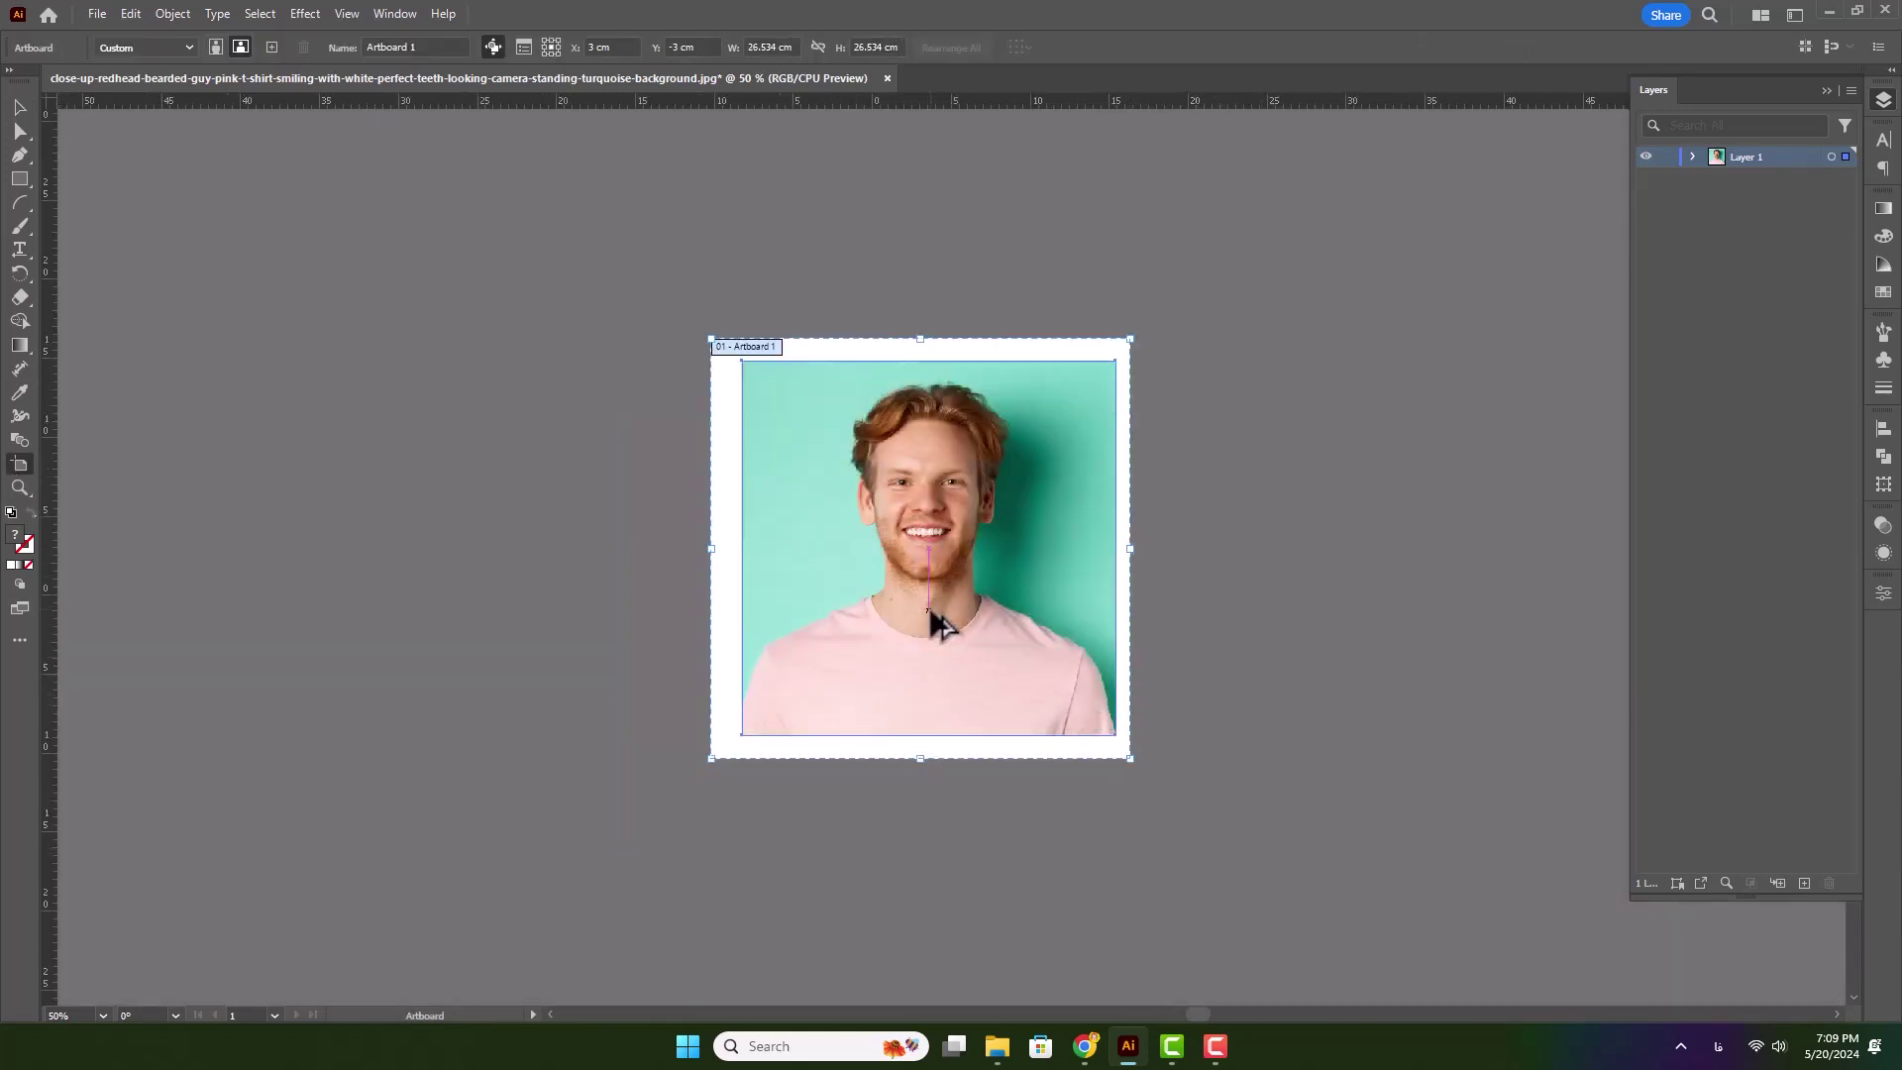
key(ctrl+1)
key(v)
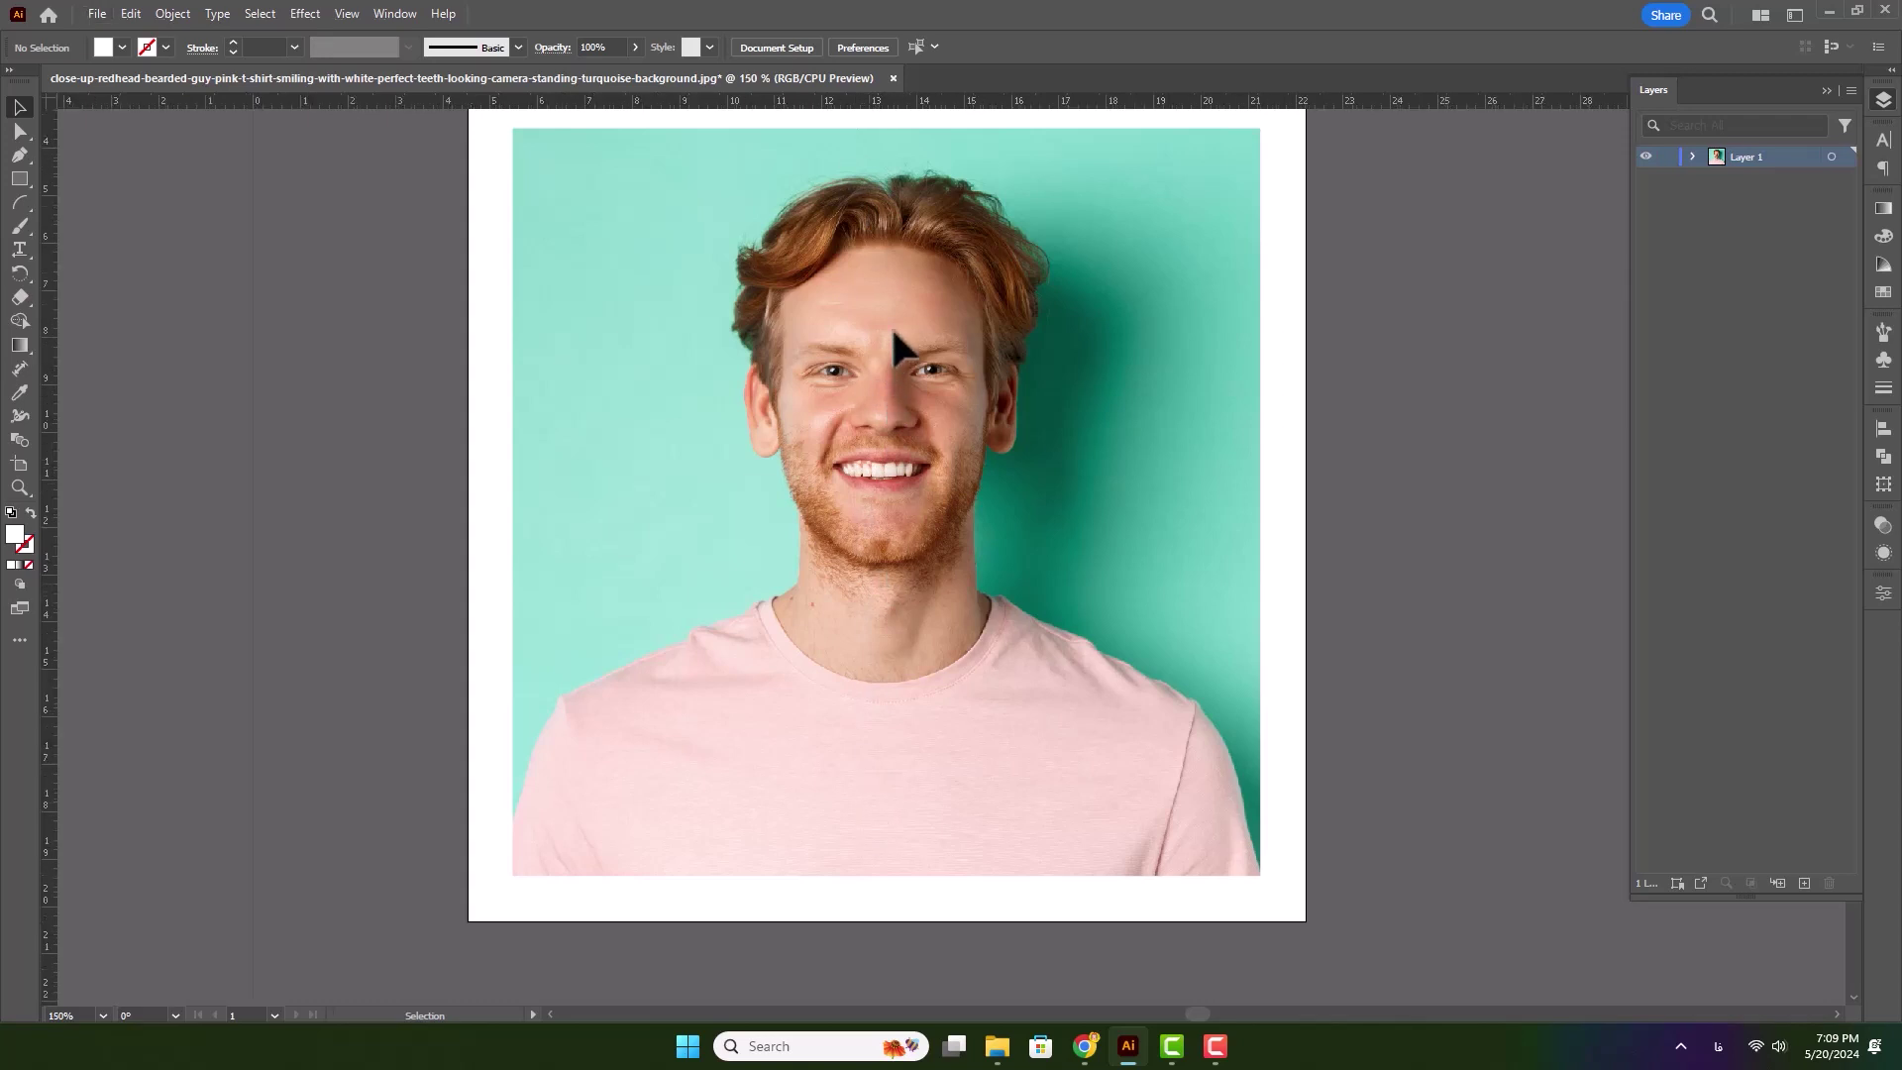
- Place a vertical guide through the centre of the man's face at about 13.2 cm
scroll(889, 325, up, 2)
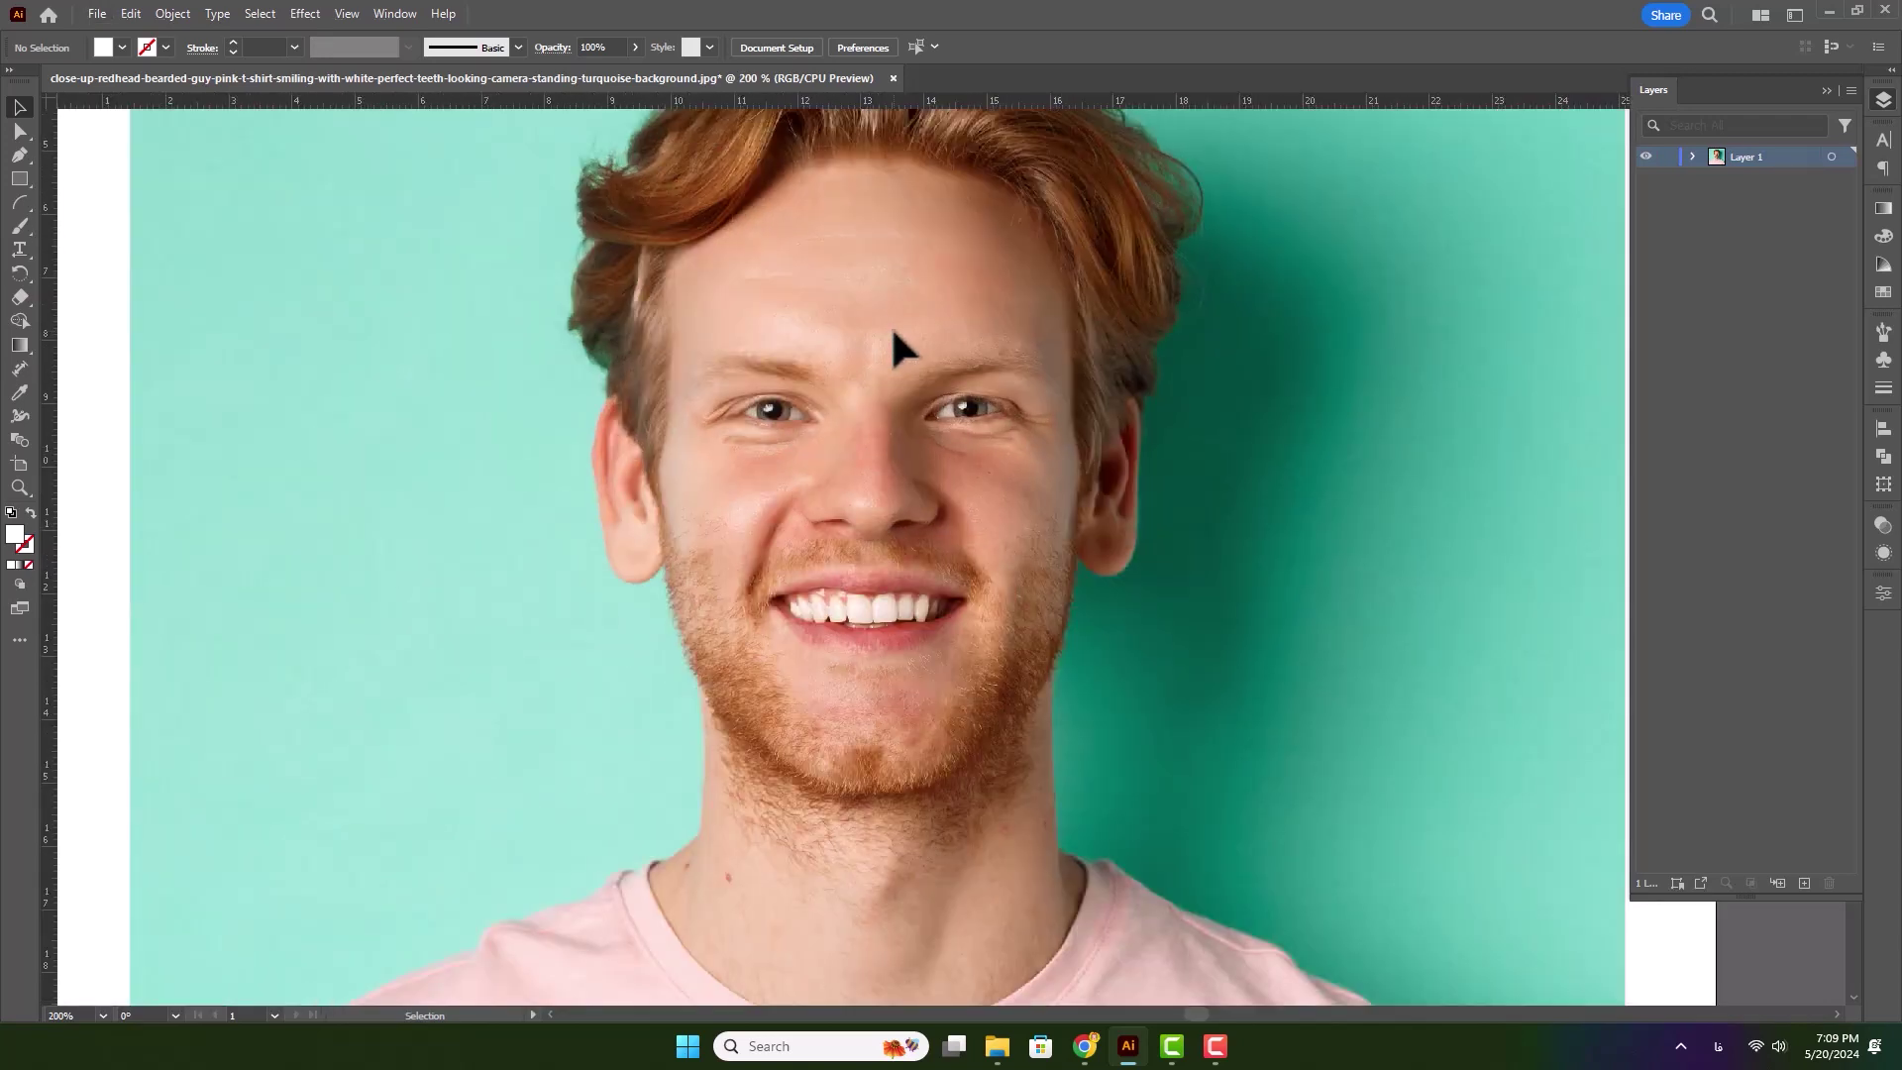
scroll(876, 476, up, 1)
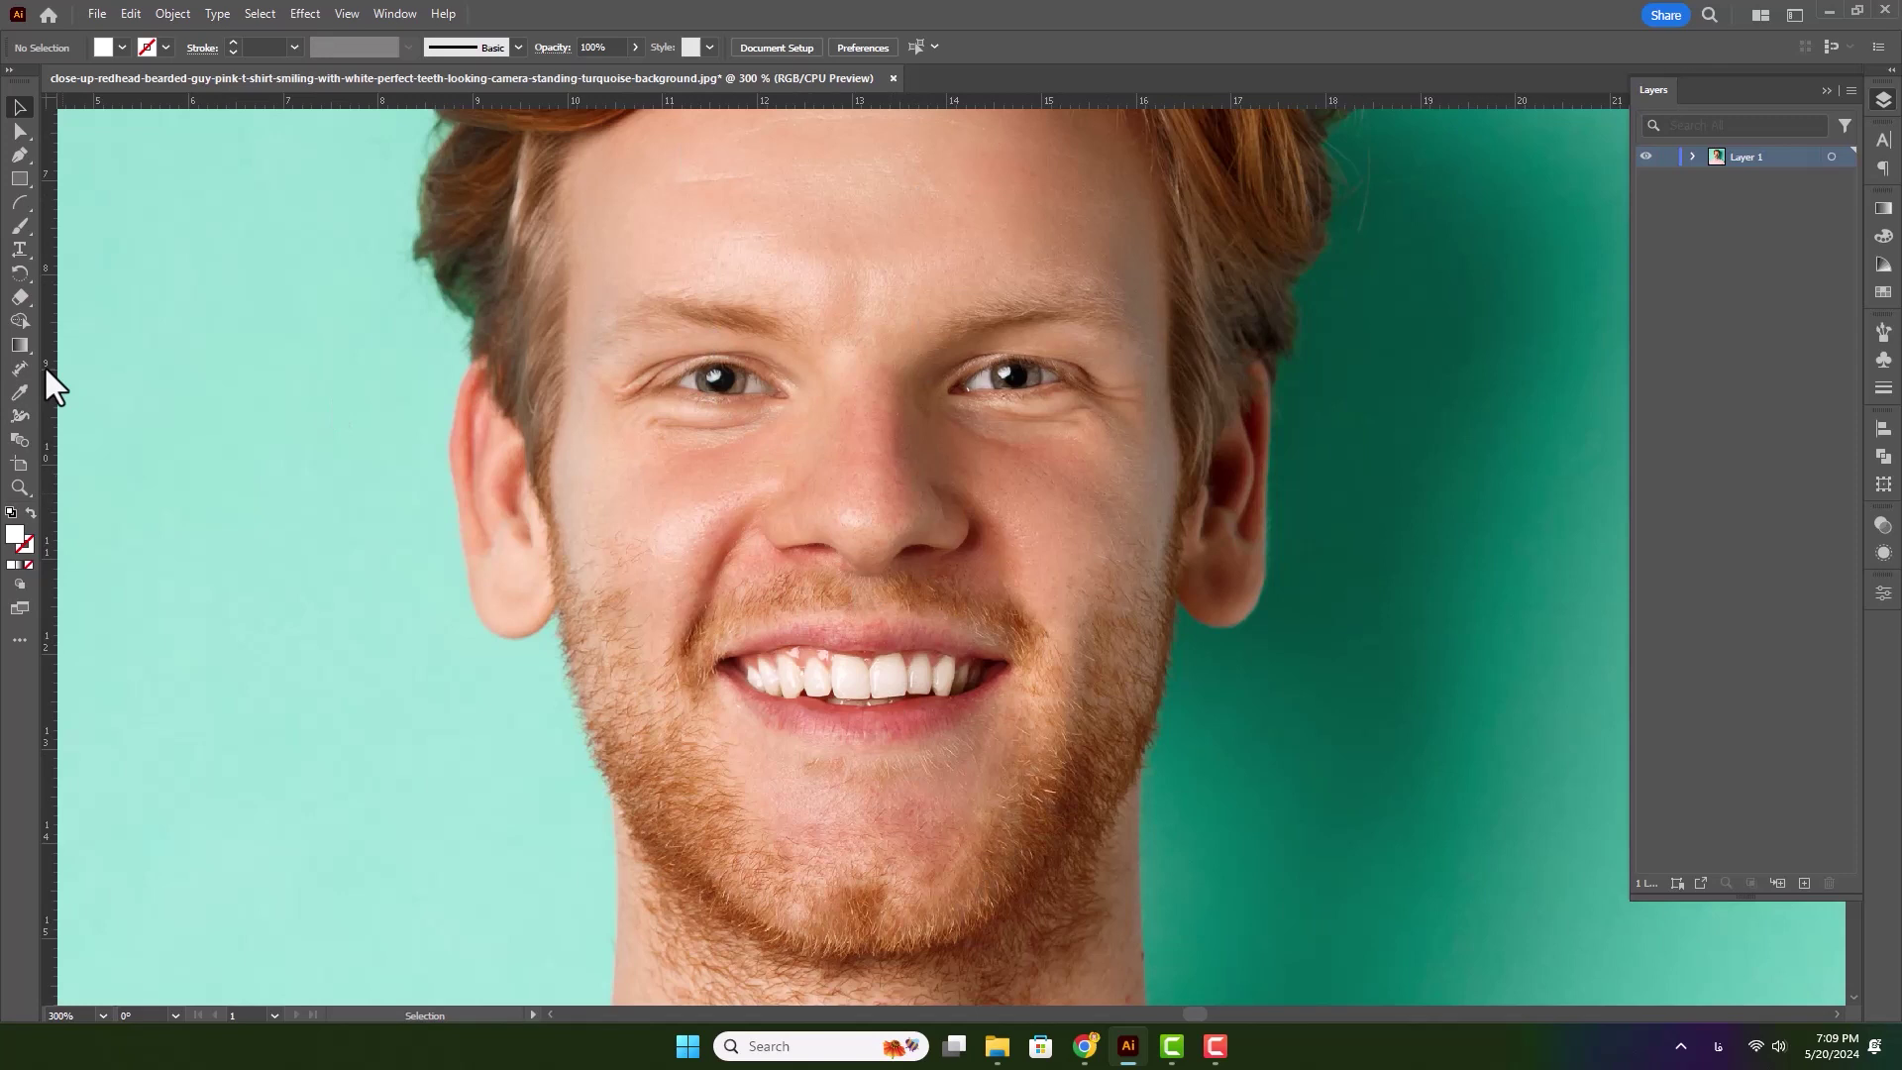
drag(45, 367, 765, 496)
drag(865, 704, 870, 705)
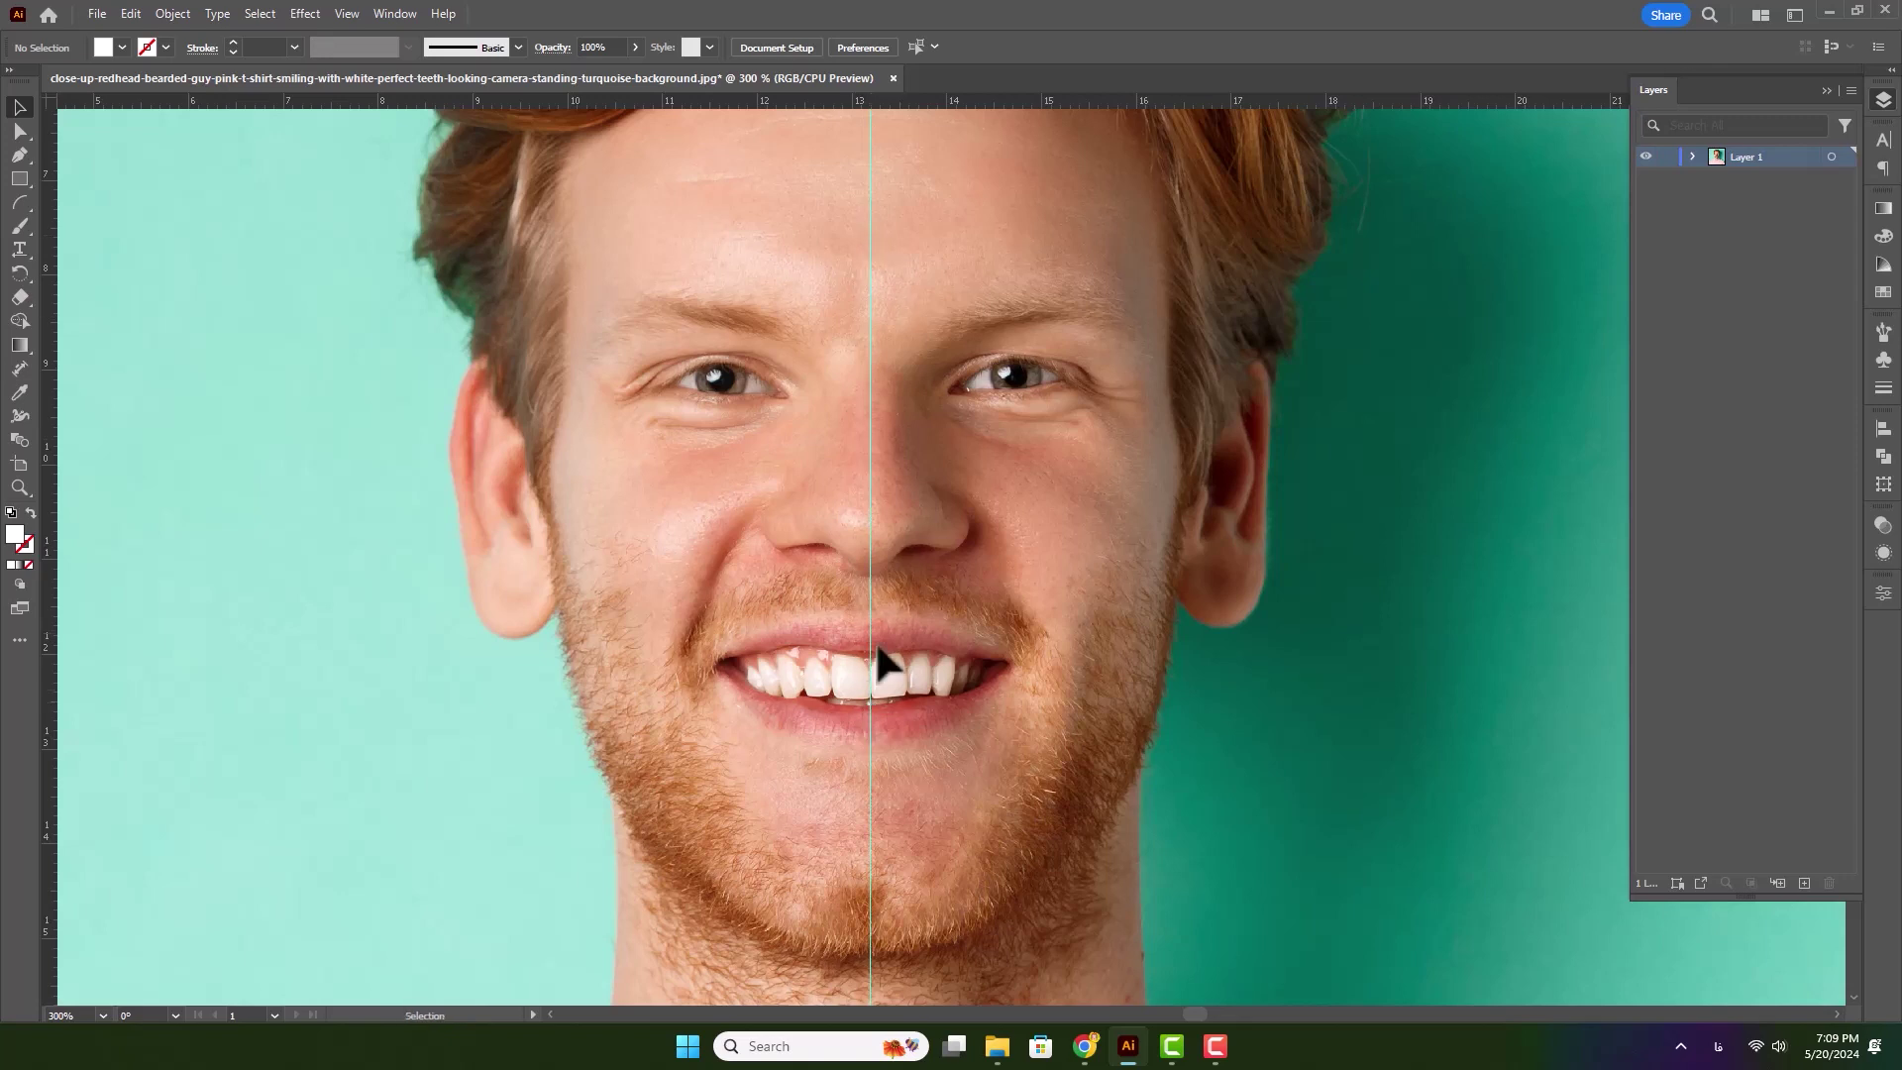
- Start a Pen path at the guide on top of the hair and trace the outer edge around the left tuft to the notch below it
scroll(884, 496, down, 2)
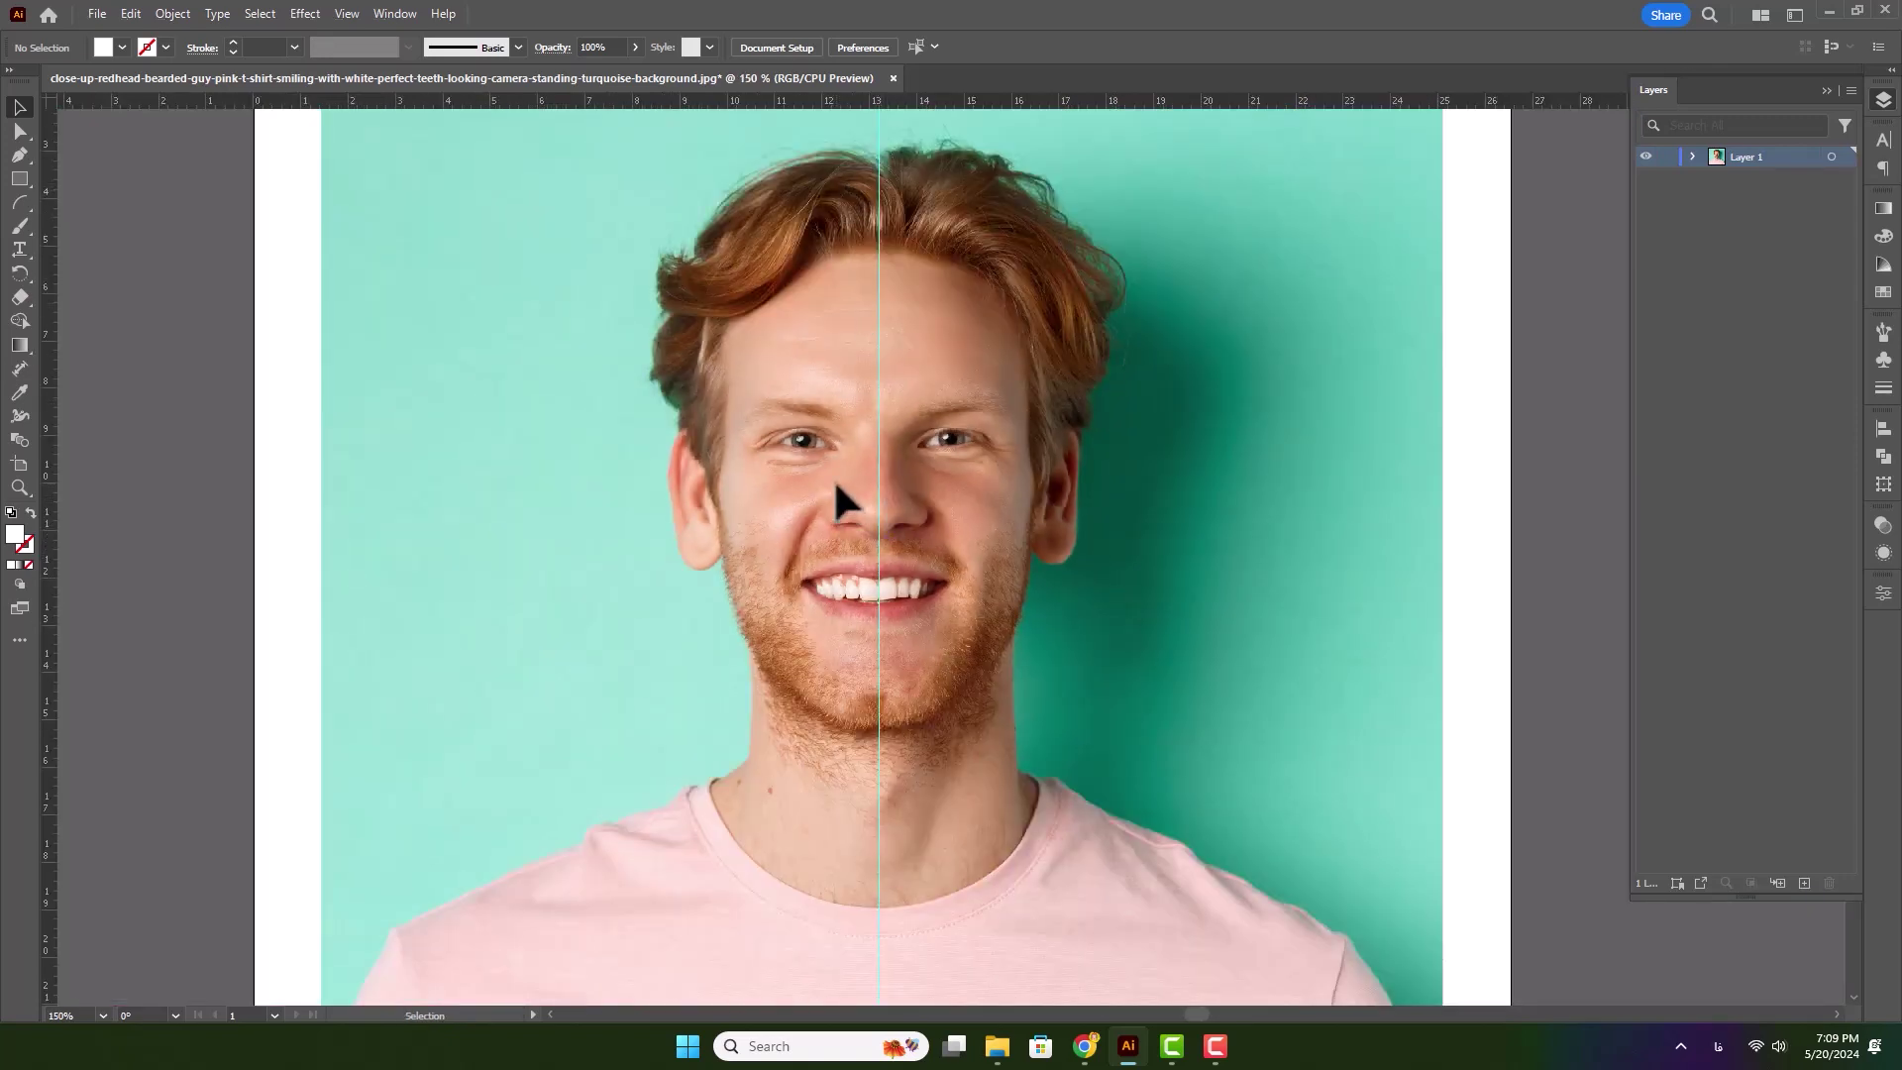
scroll(838, 167, up, 1)
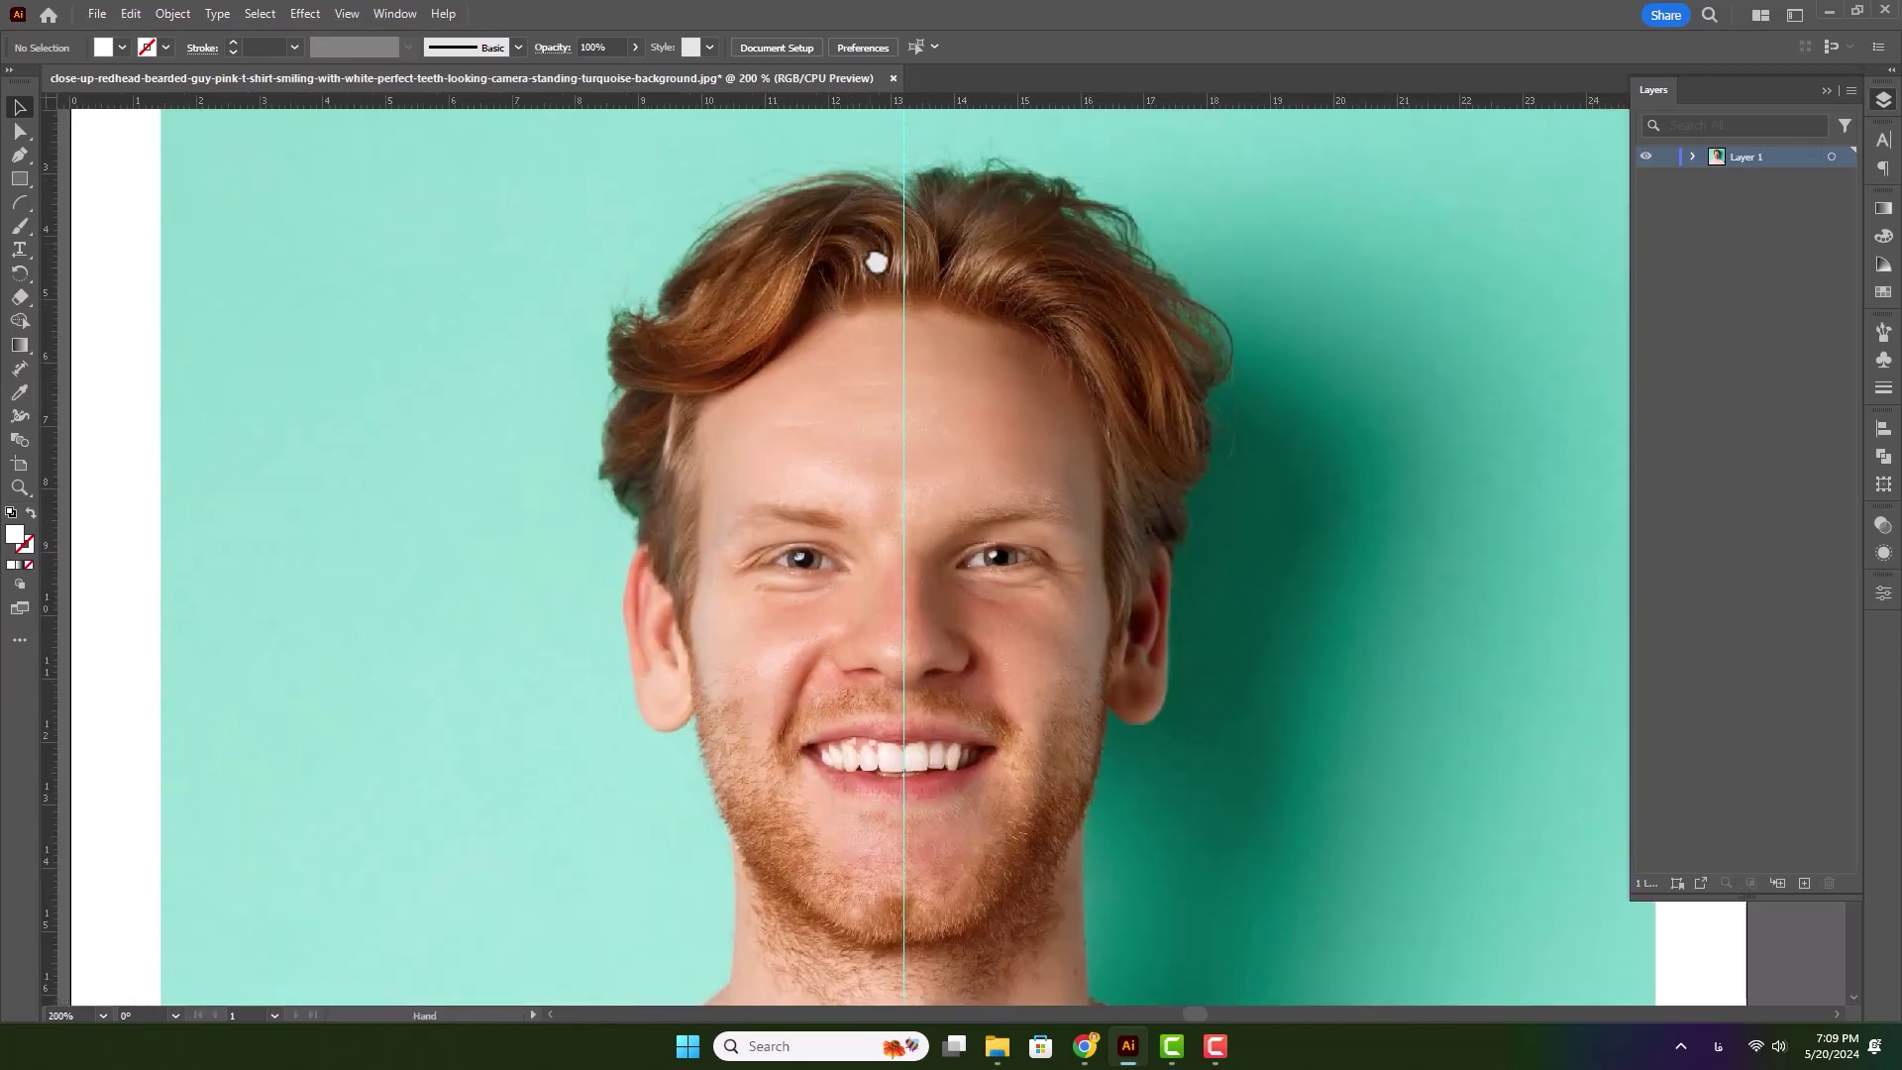
drag(871, 255, 895, 295)
click(21, 156)
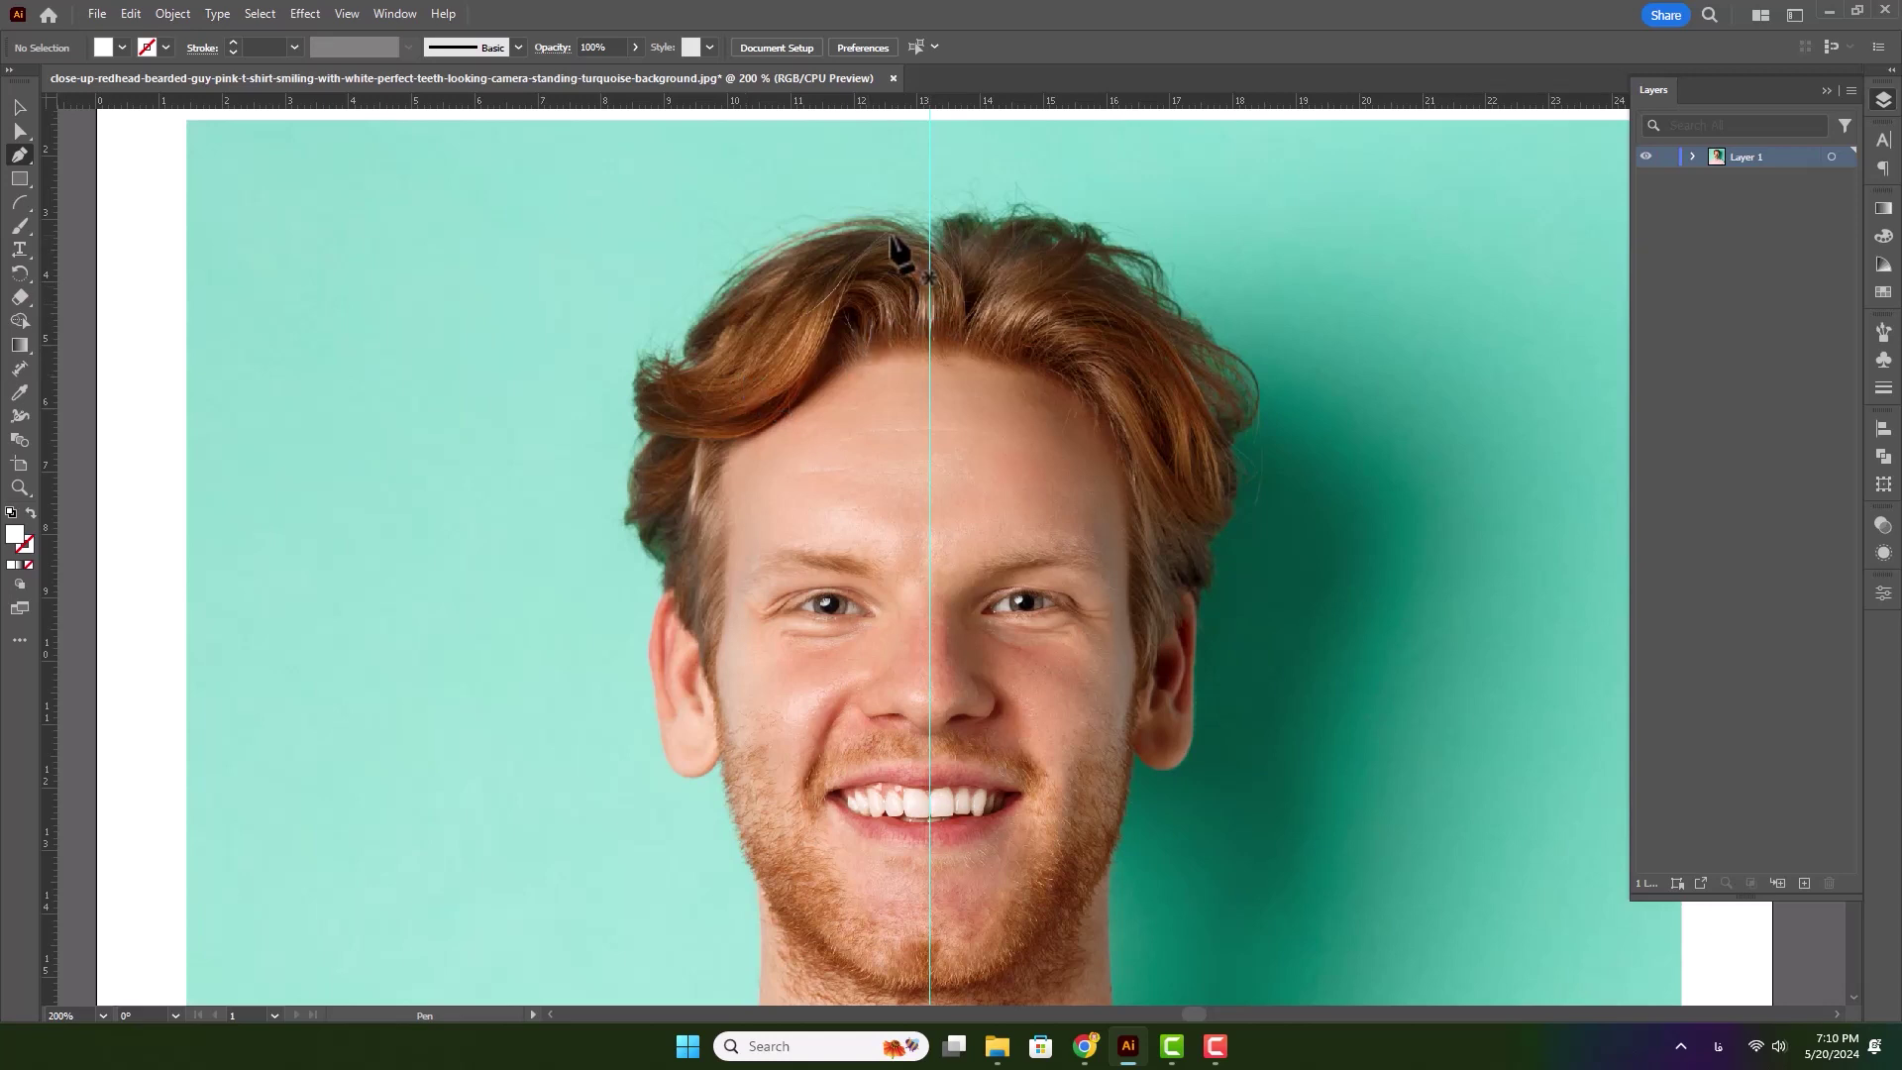
scroll(904, 252, up, 2)
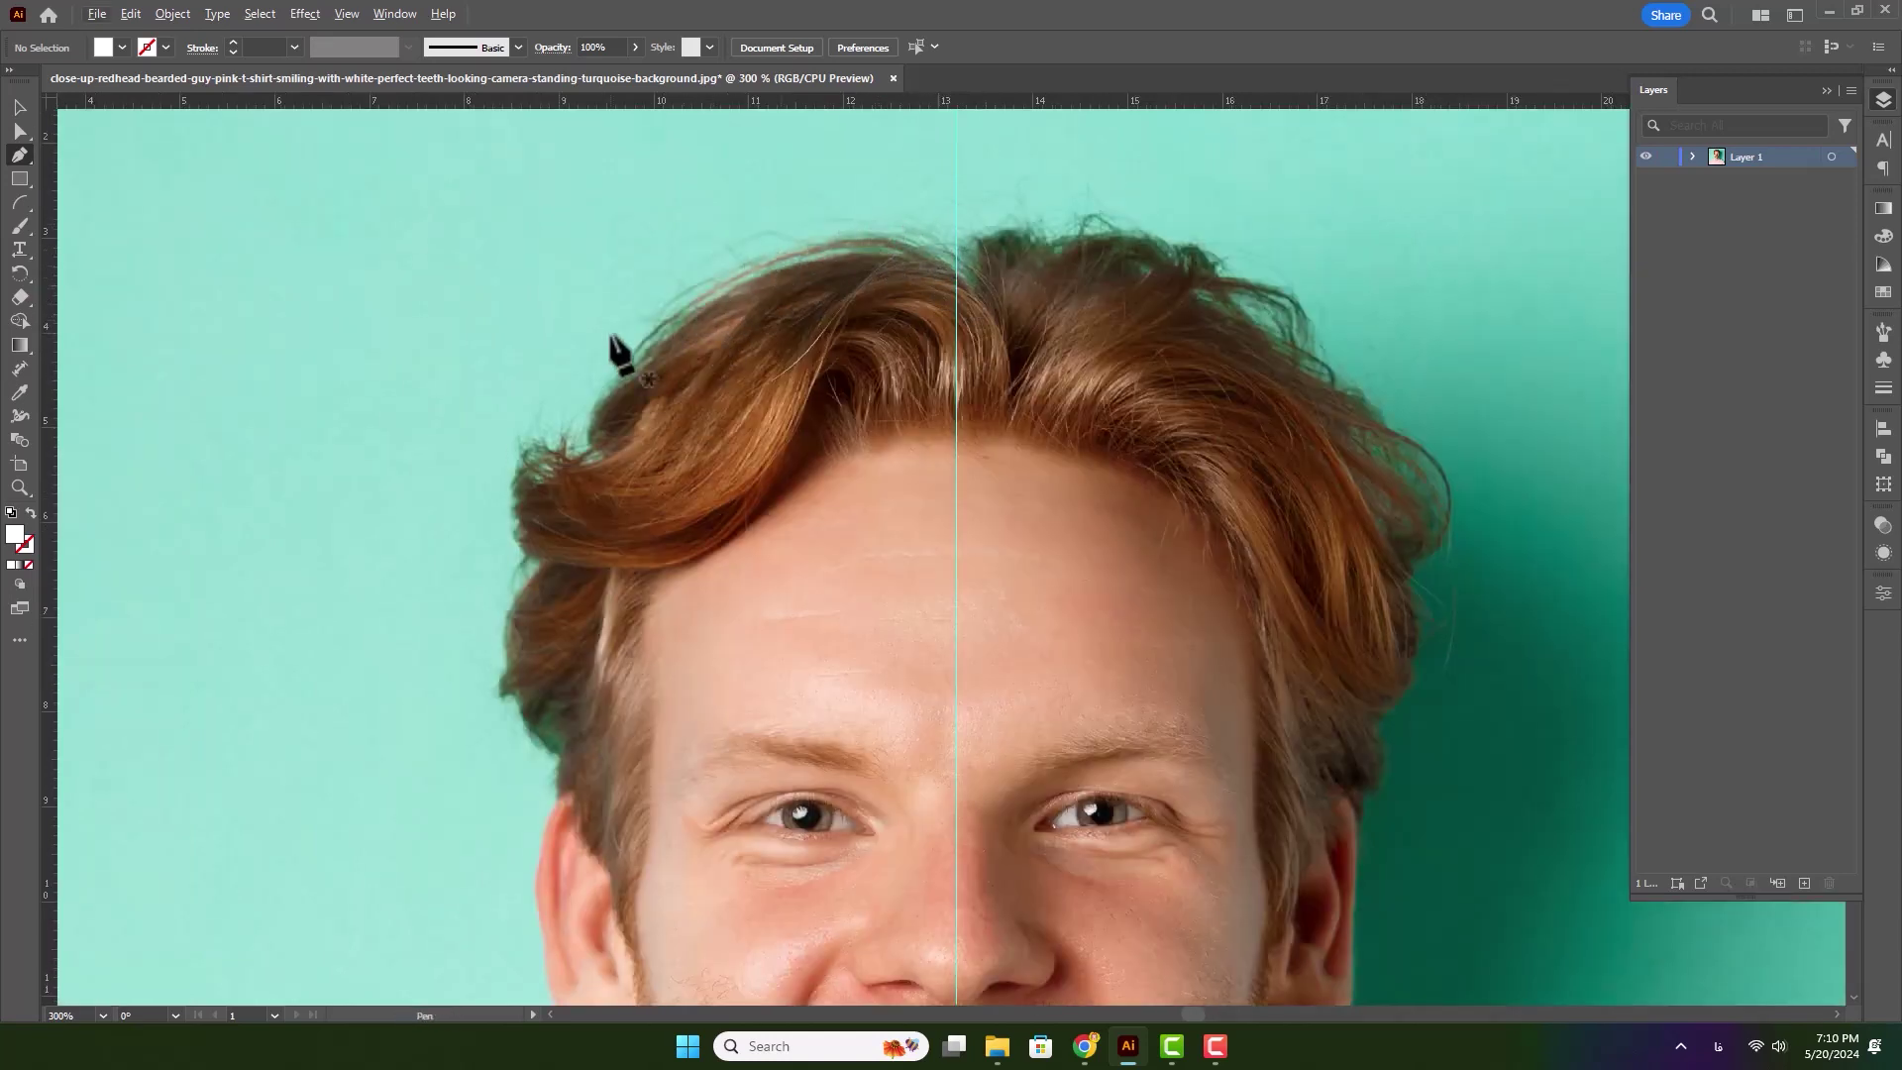
click(957, 283)
drag(817, 261, 763, 274)
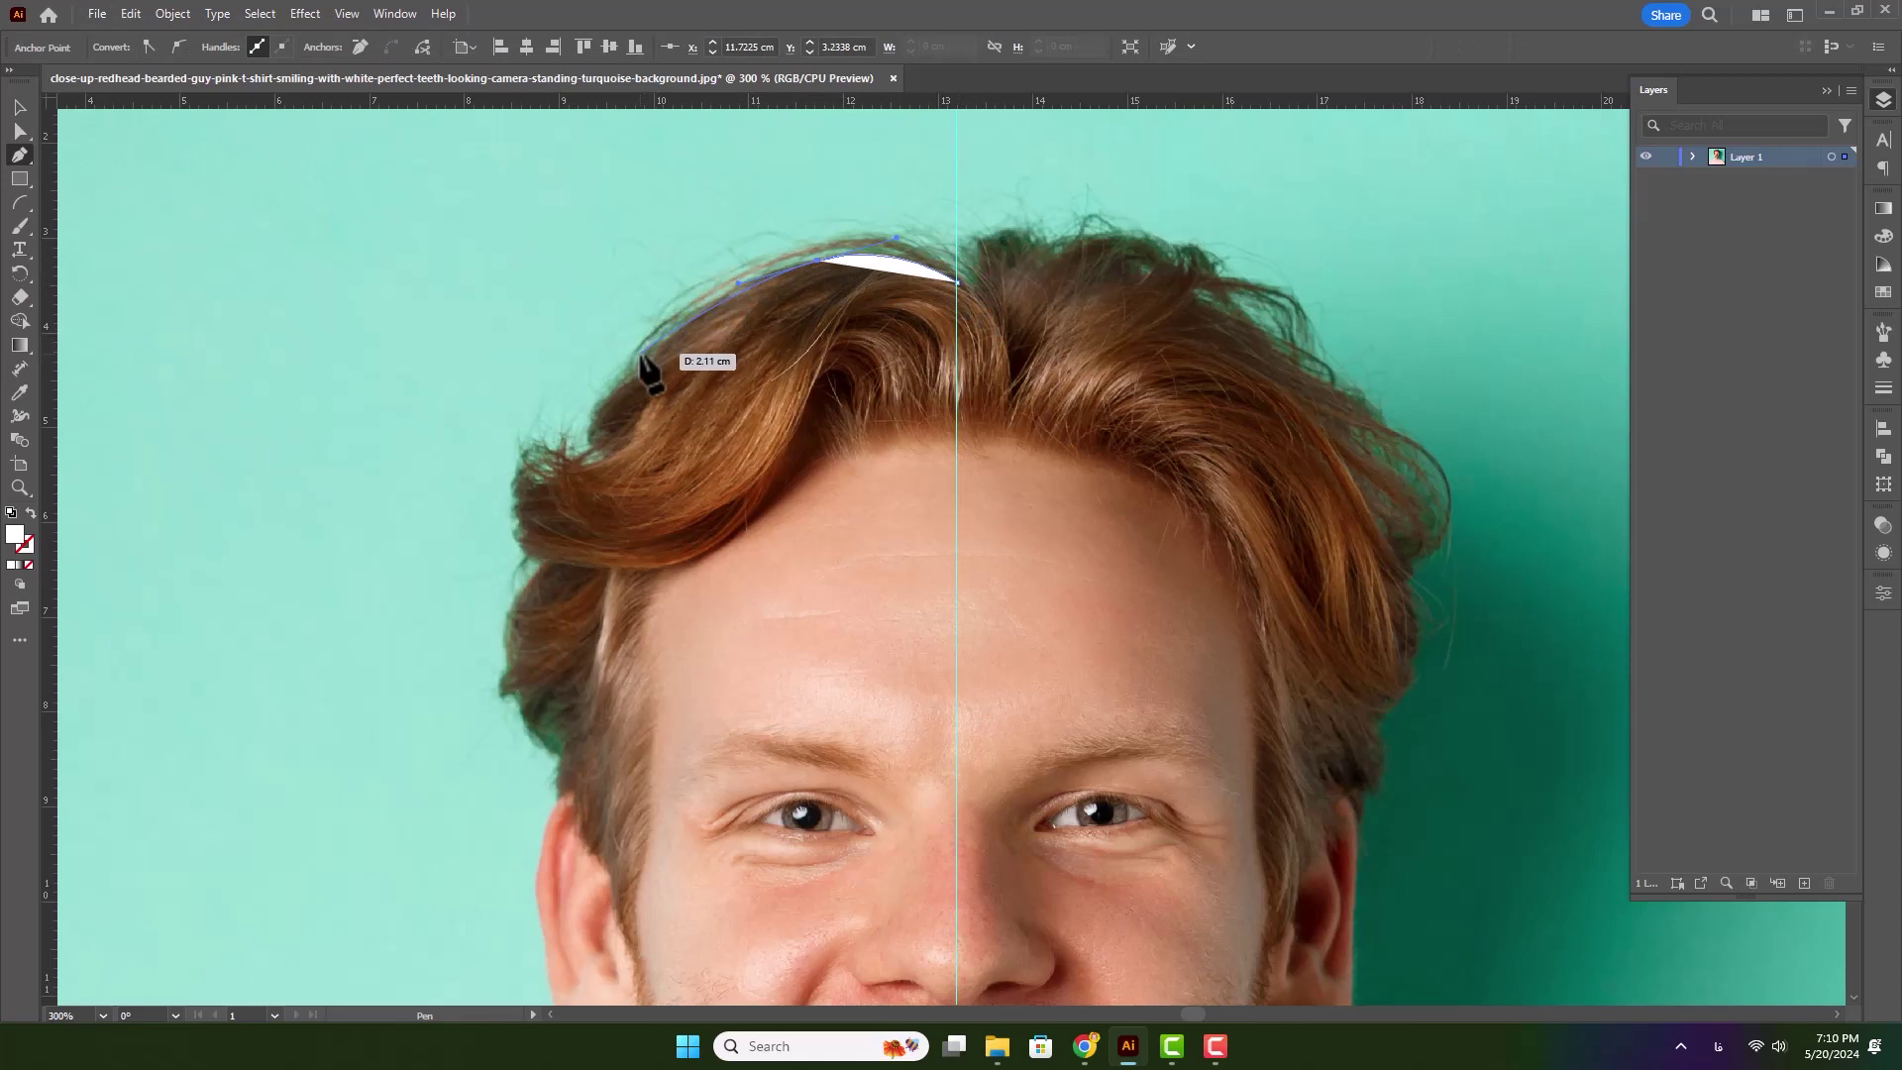
drag(622, 367, 519, 549)
click(592, 452)
click(528, 442)
click(521, 533)
click(544, 560)
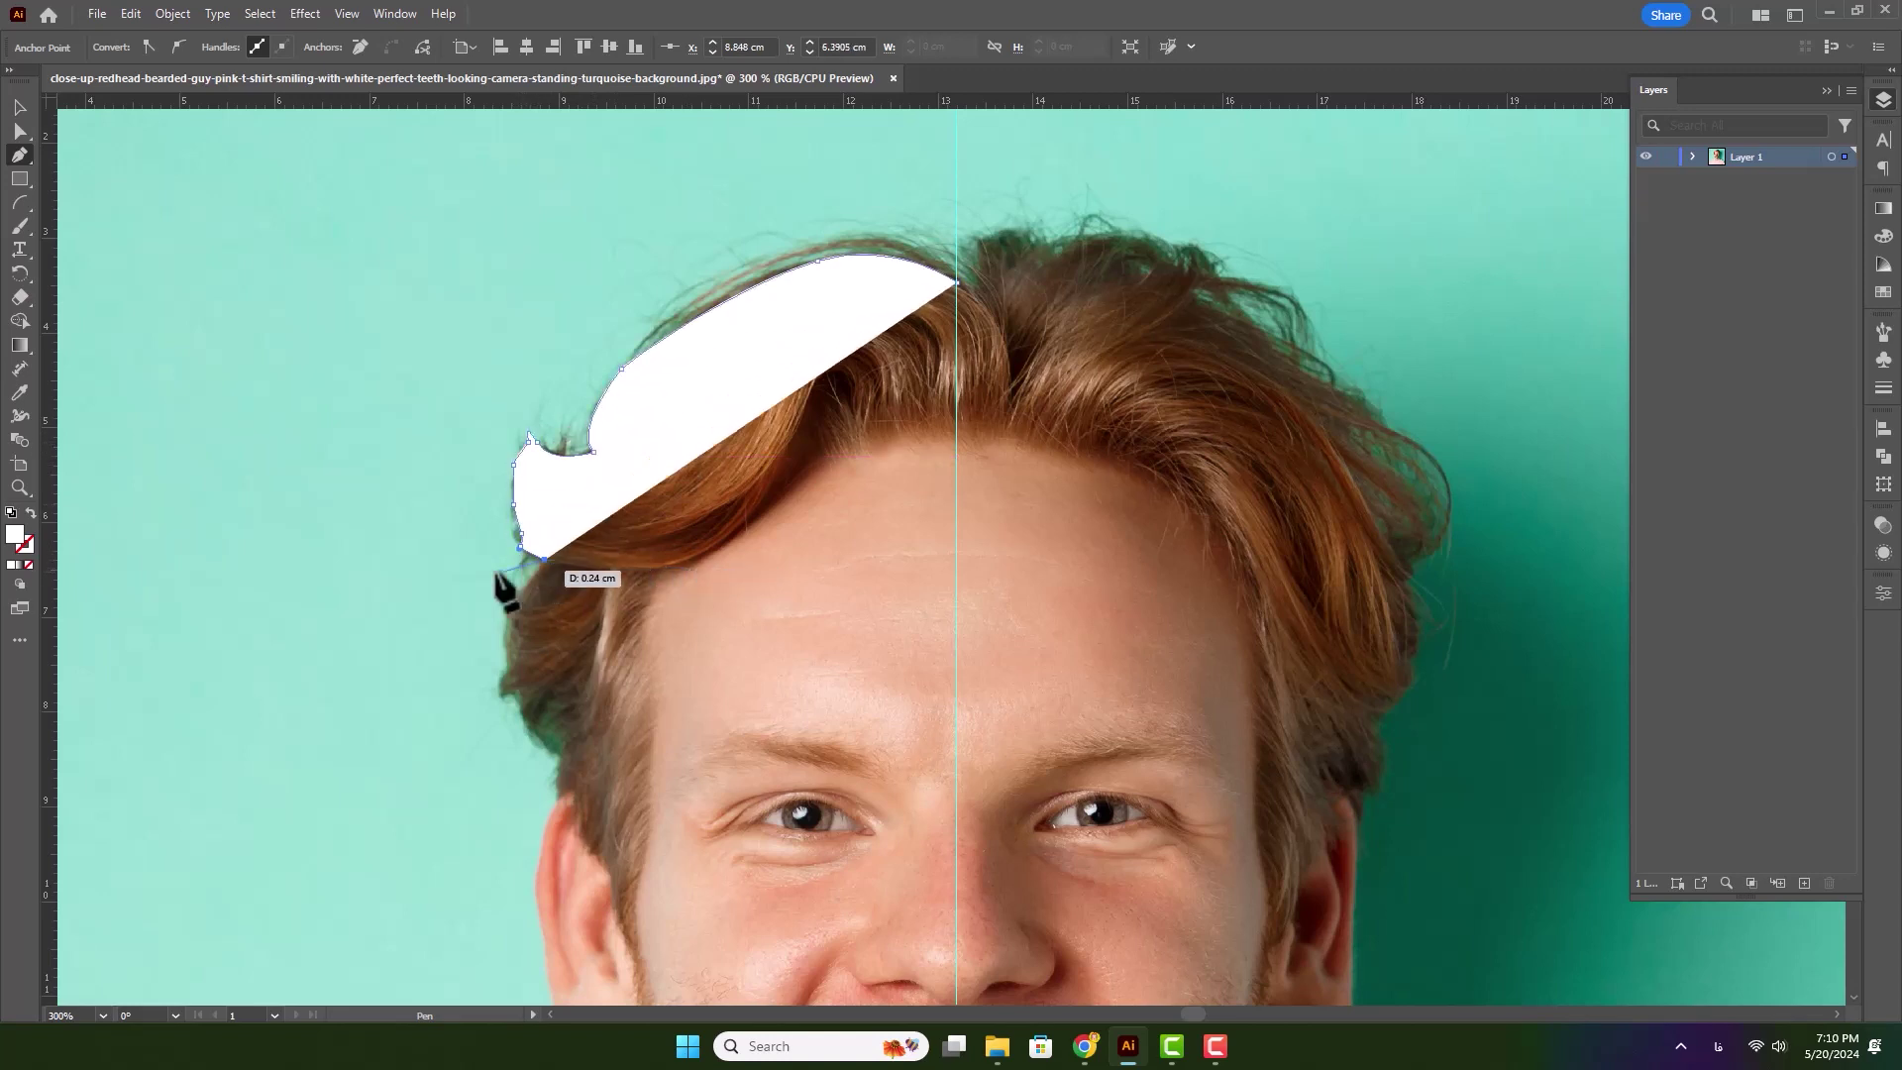
- Continue the path down the left side of the hair to the top of the ear and swap it to a white stroke without fill
scroll(594, 570, down, 2)
click(506, 516)
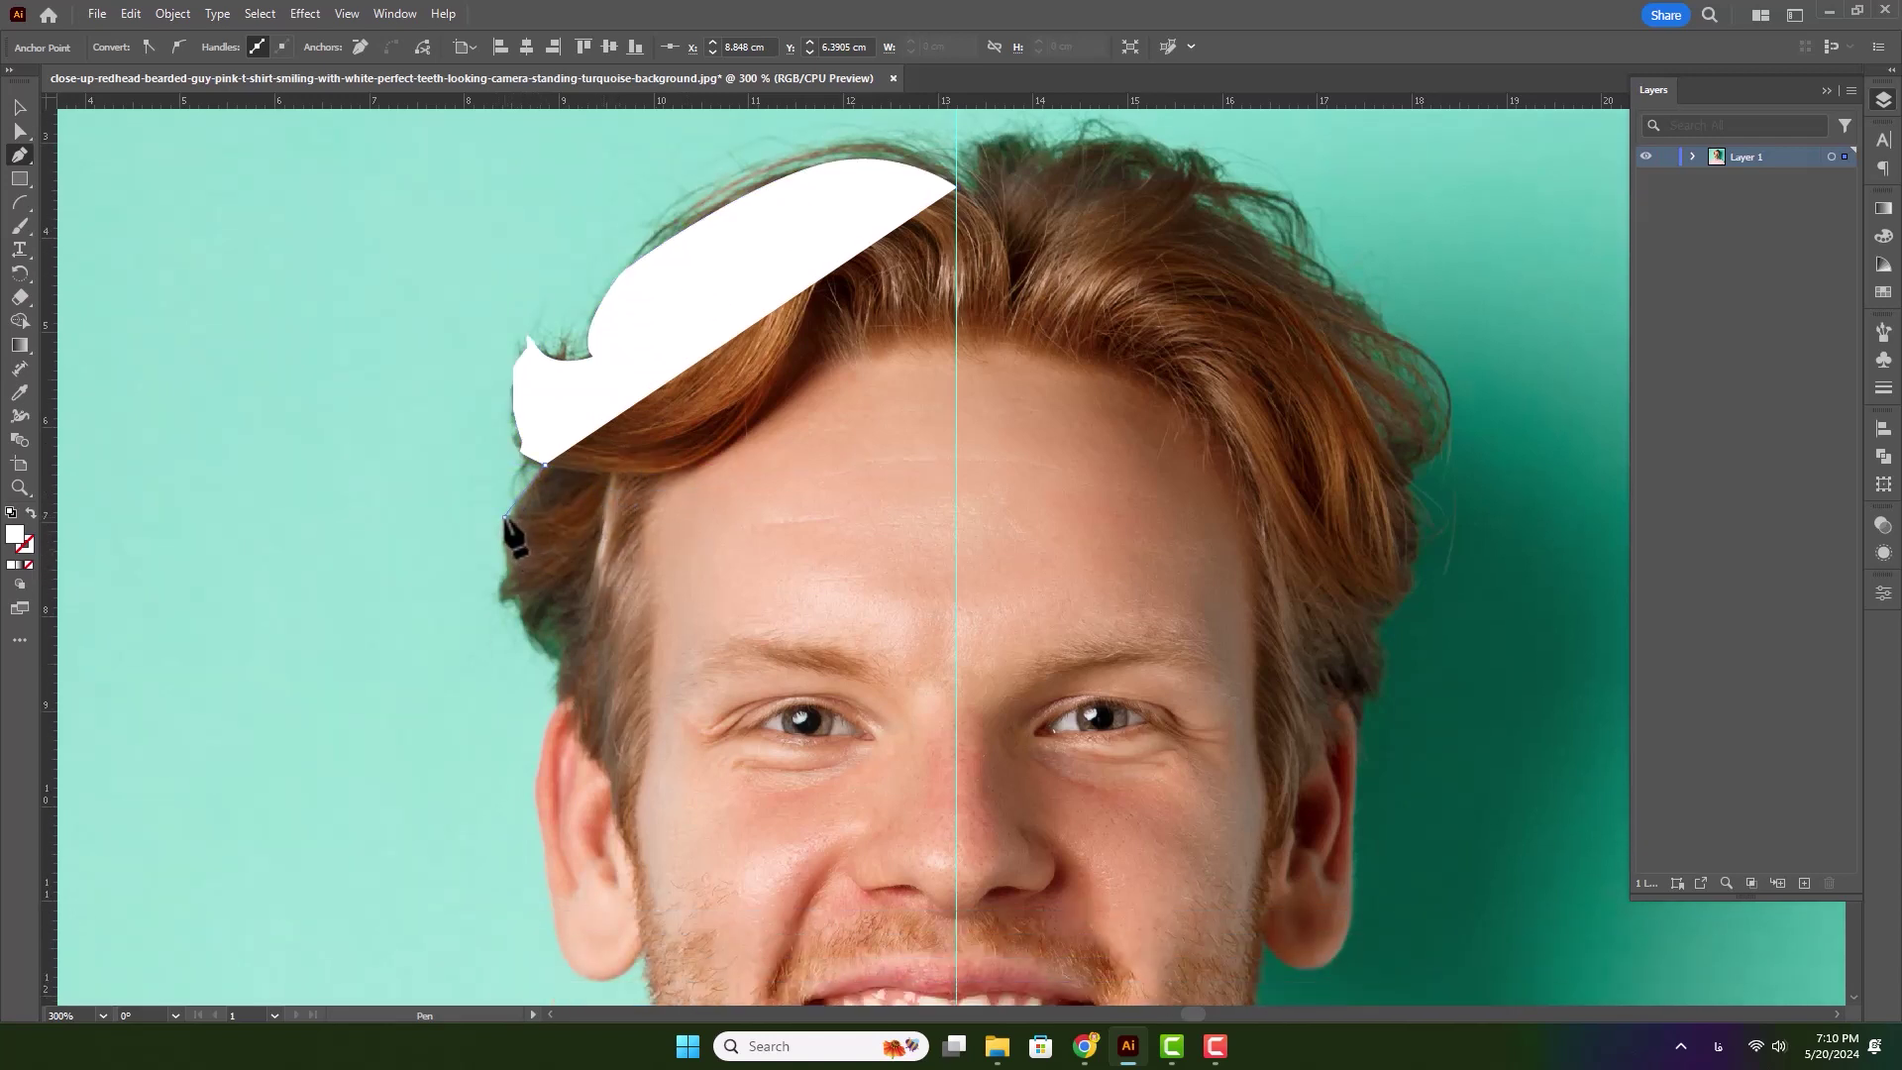
click(505, 580)
click(504, 598)
click(513, 599)
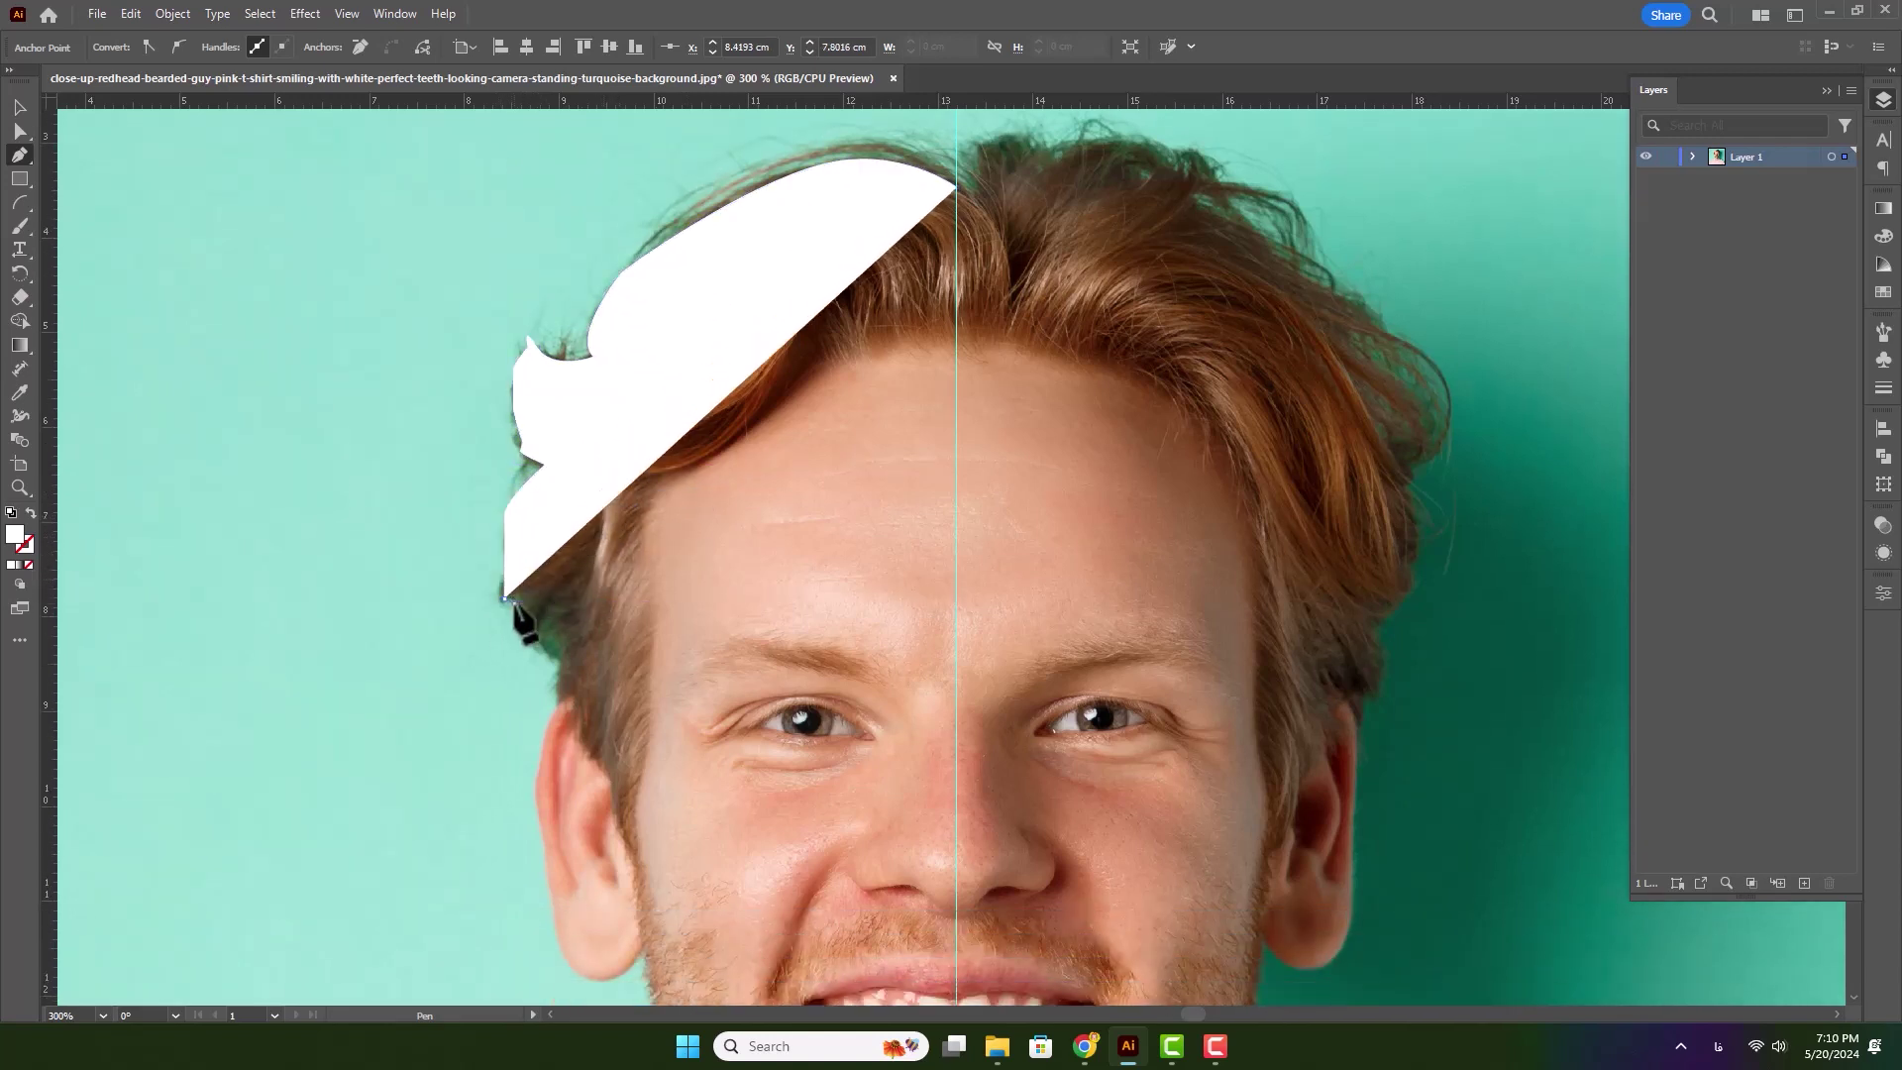
click(534, 644)
click(557, 660)
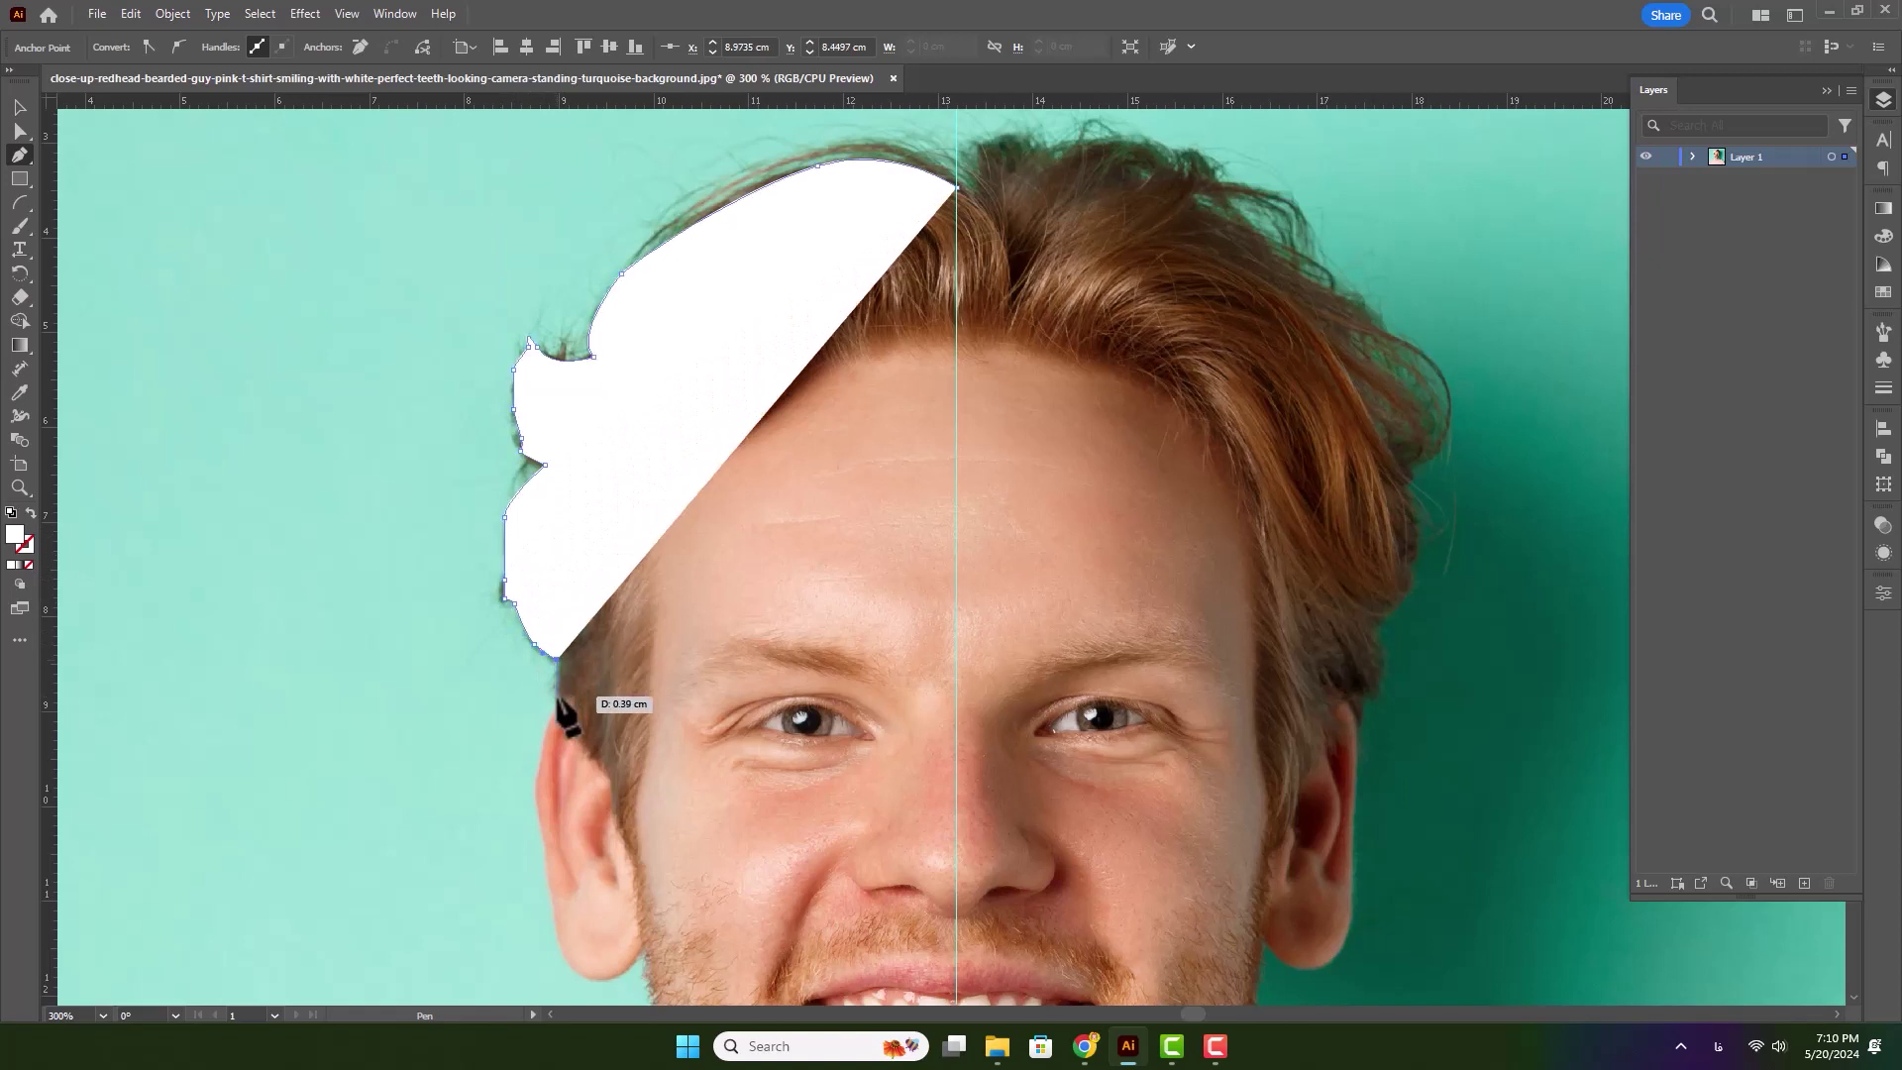
click(556, 697)
key(shift+x)
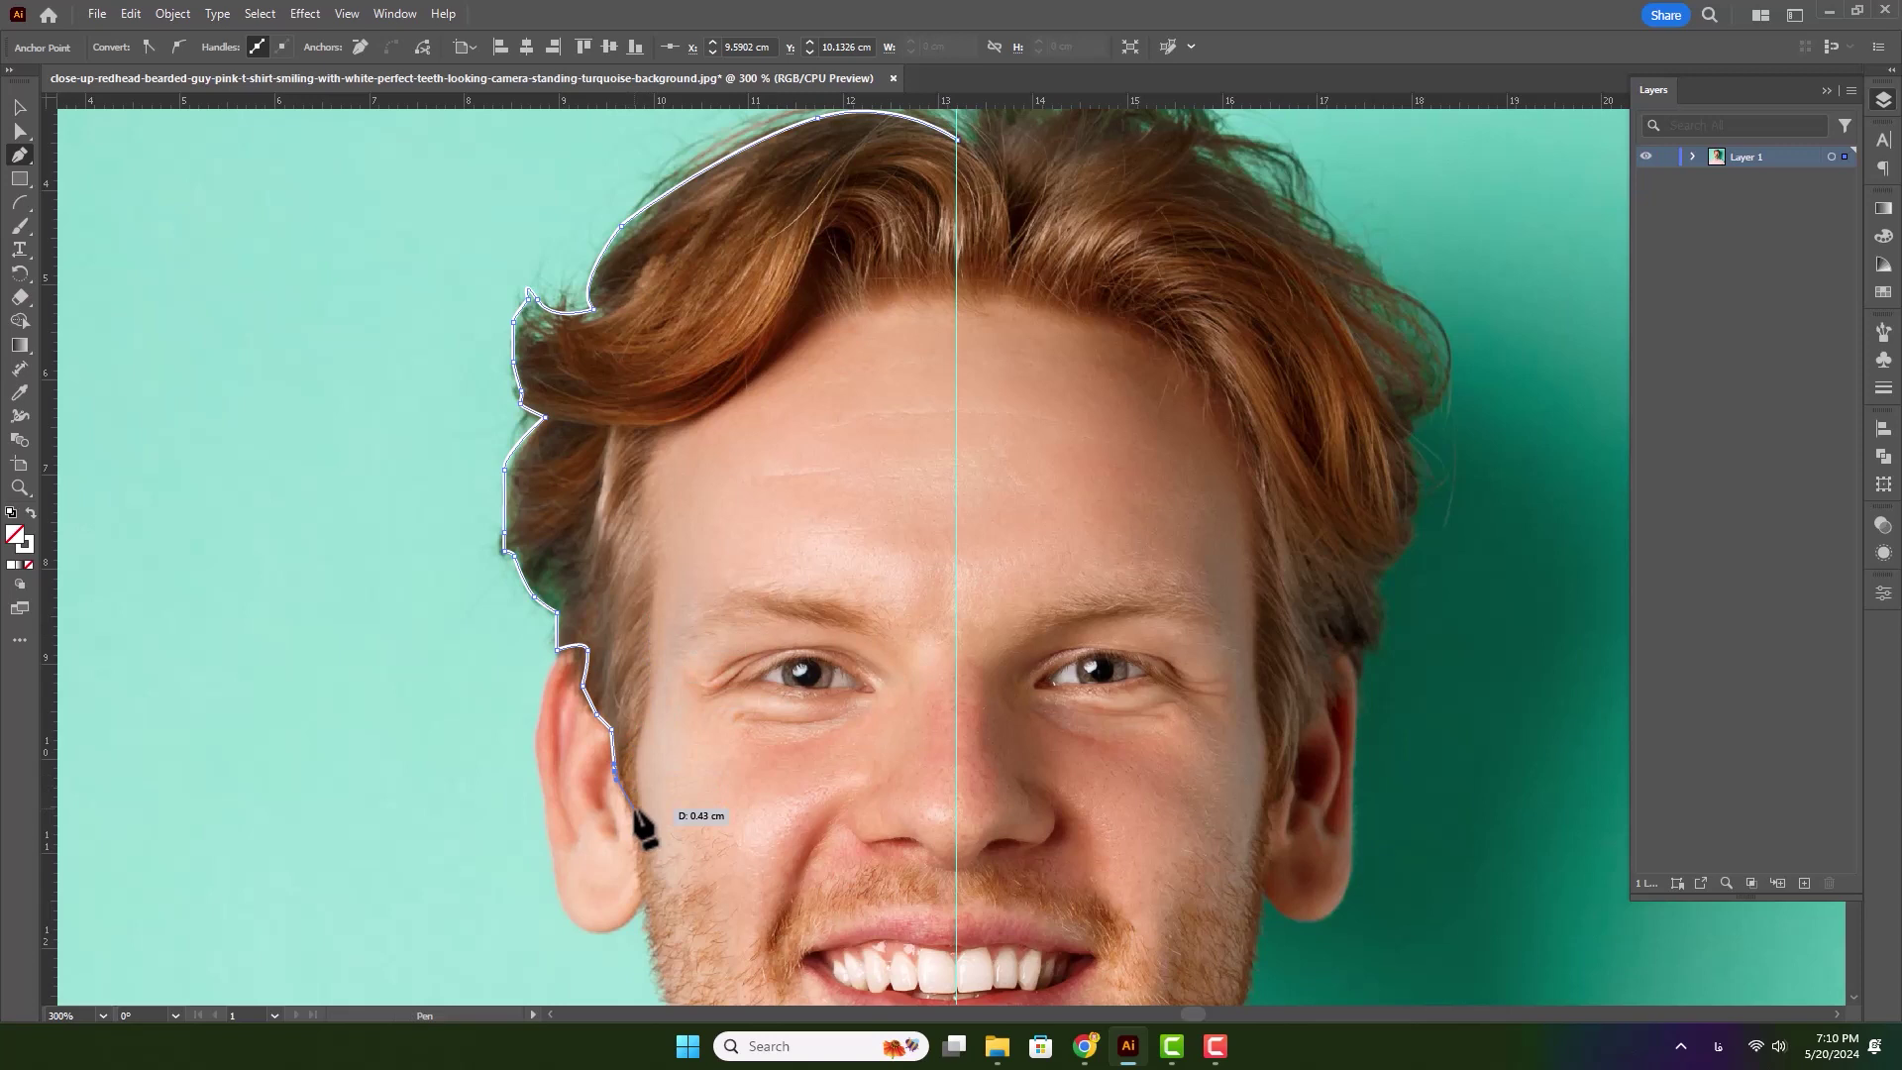
- Trace the pointed sideburn beside the left ear and bring the path back up along the temple
click(635, 810)
click(633, 807)
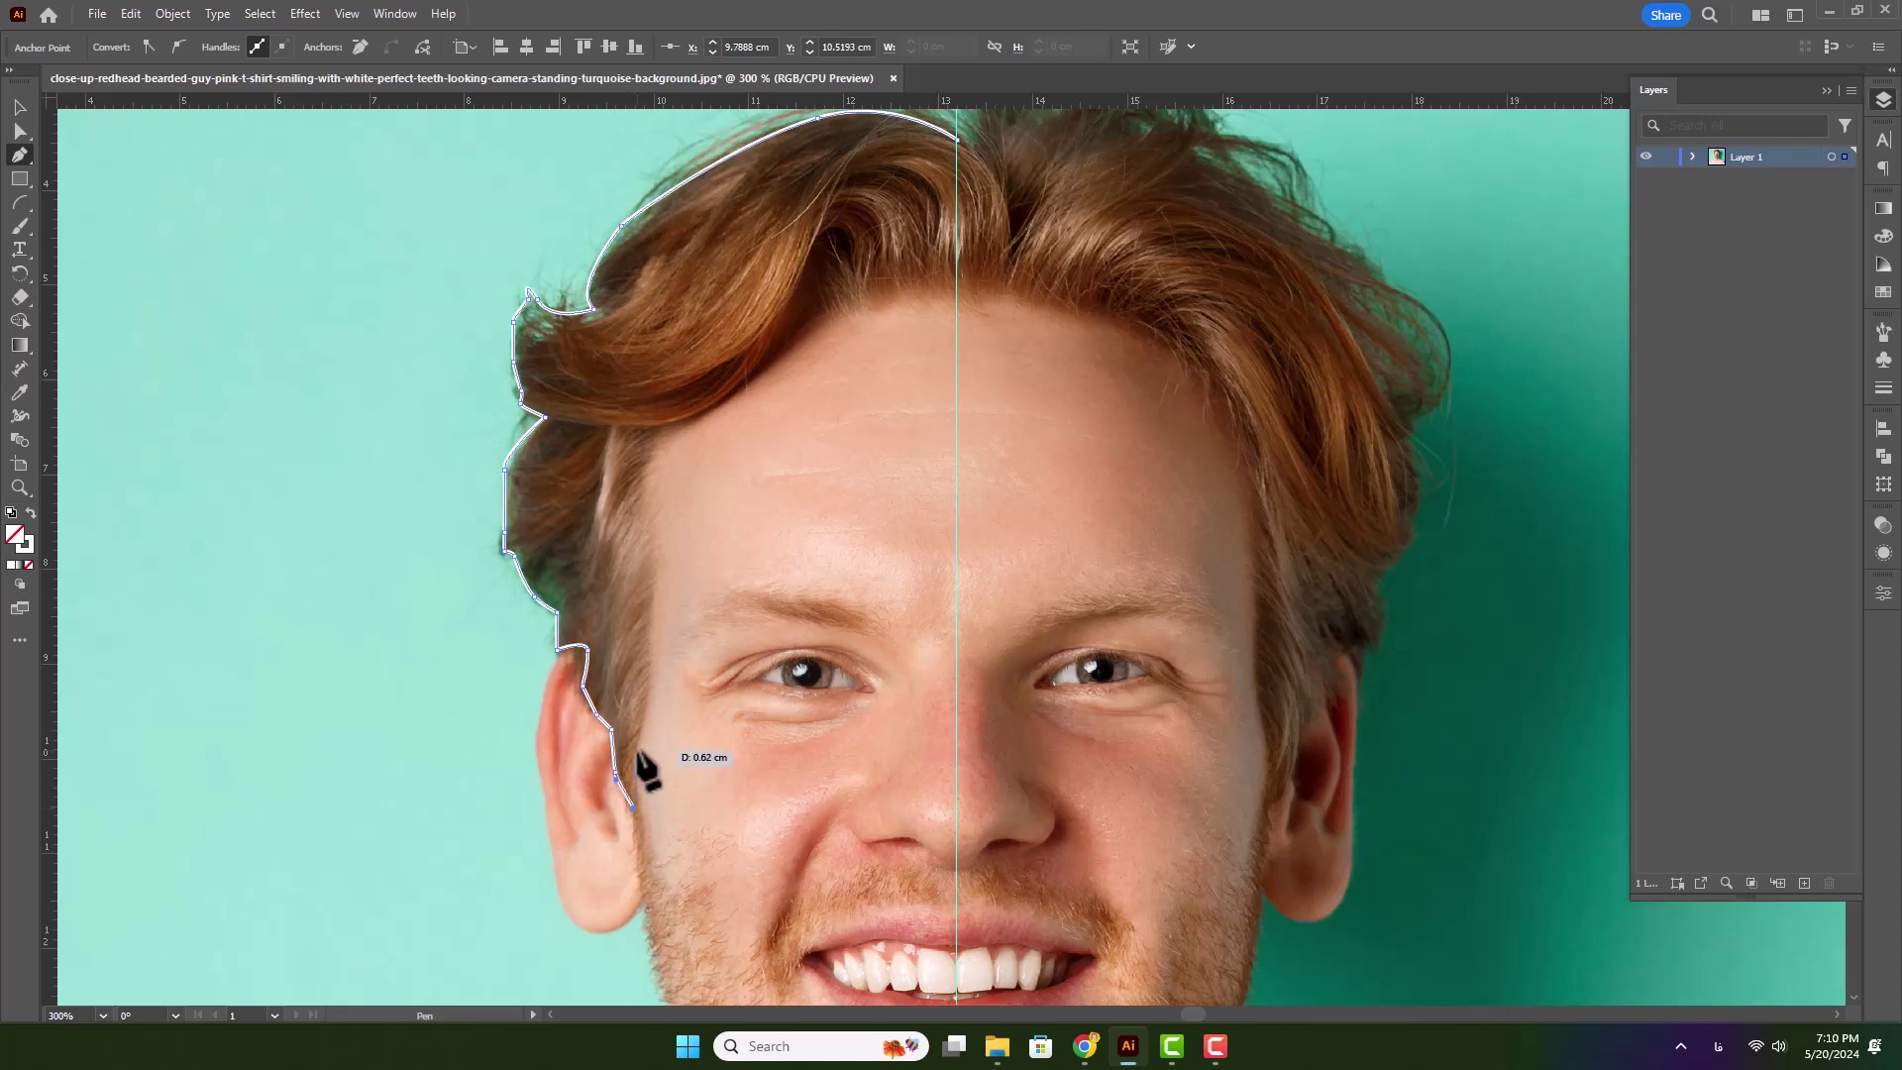
click(648, 692)
click(652, 592)
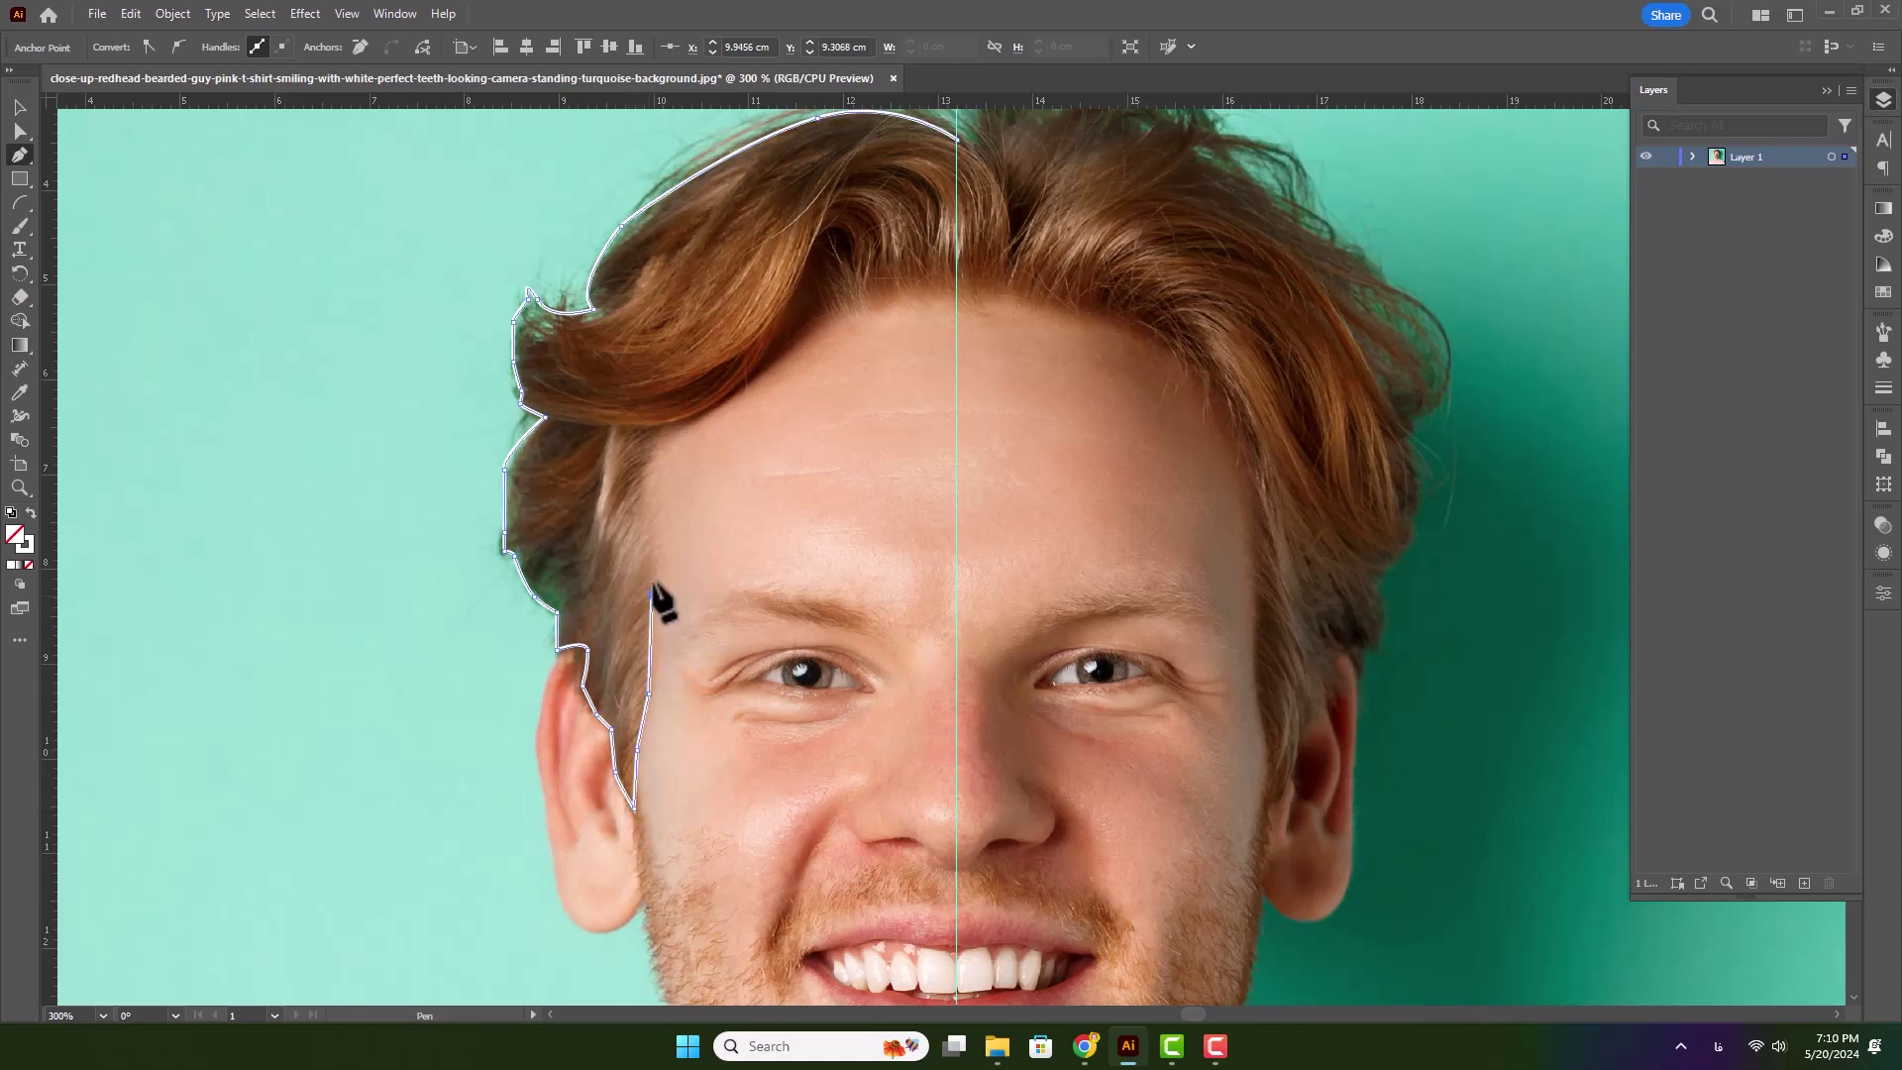
click(653, 515)
- Trace the hairline across the forehead to the guide, close the half-hair shape and check it with fill and stroke swapped
drag(664, 426, 817, 298)
key(ctrl+z)
mouse_move(957, 280)
mouse_down()
mouse_move(974, 301)
mouse_move(994, 284)
mouse_up()
click(957, 278)
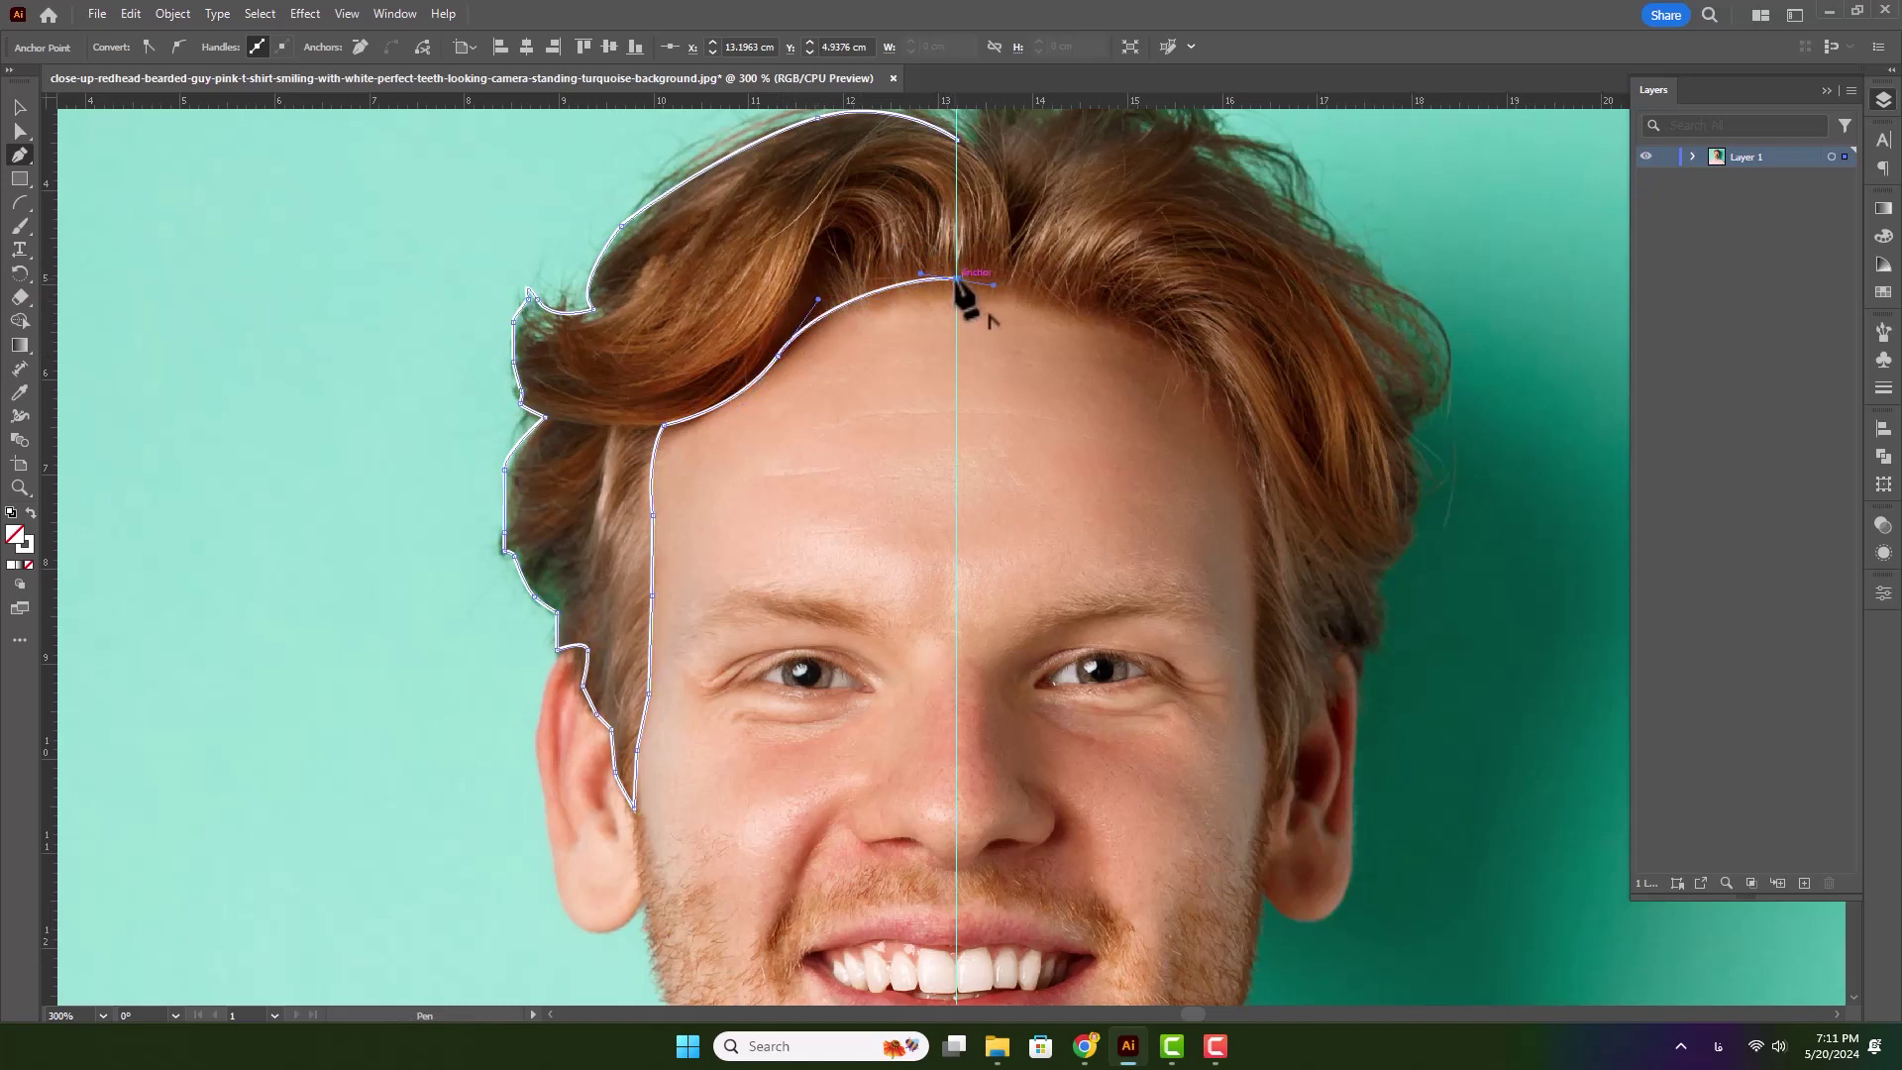
click(957, 138)
scroll(977, 425, up, 1)
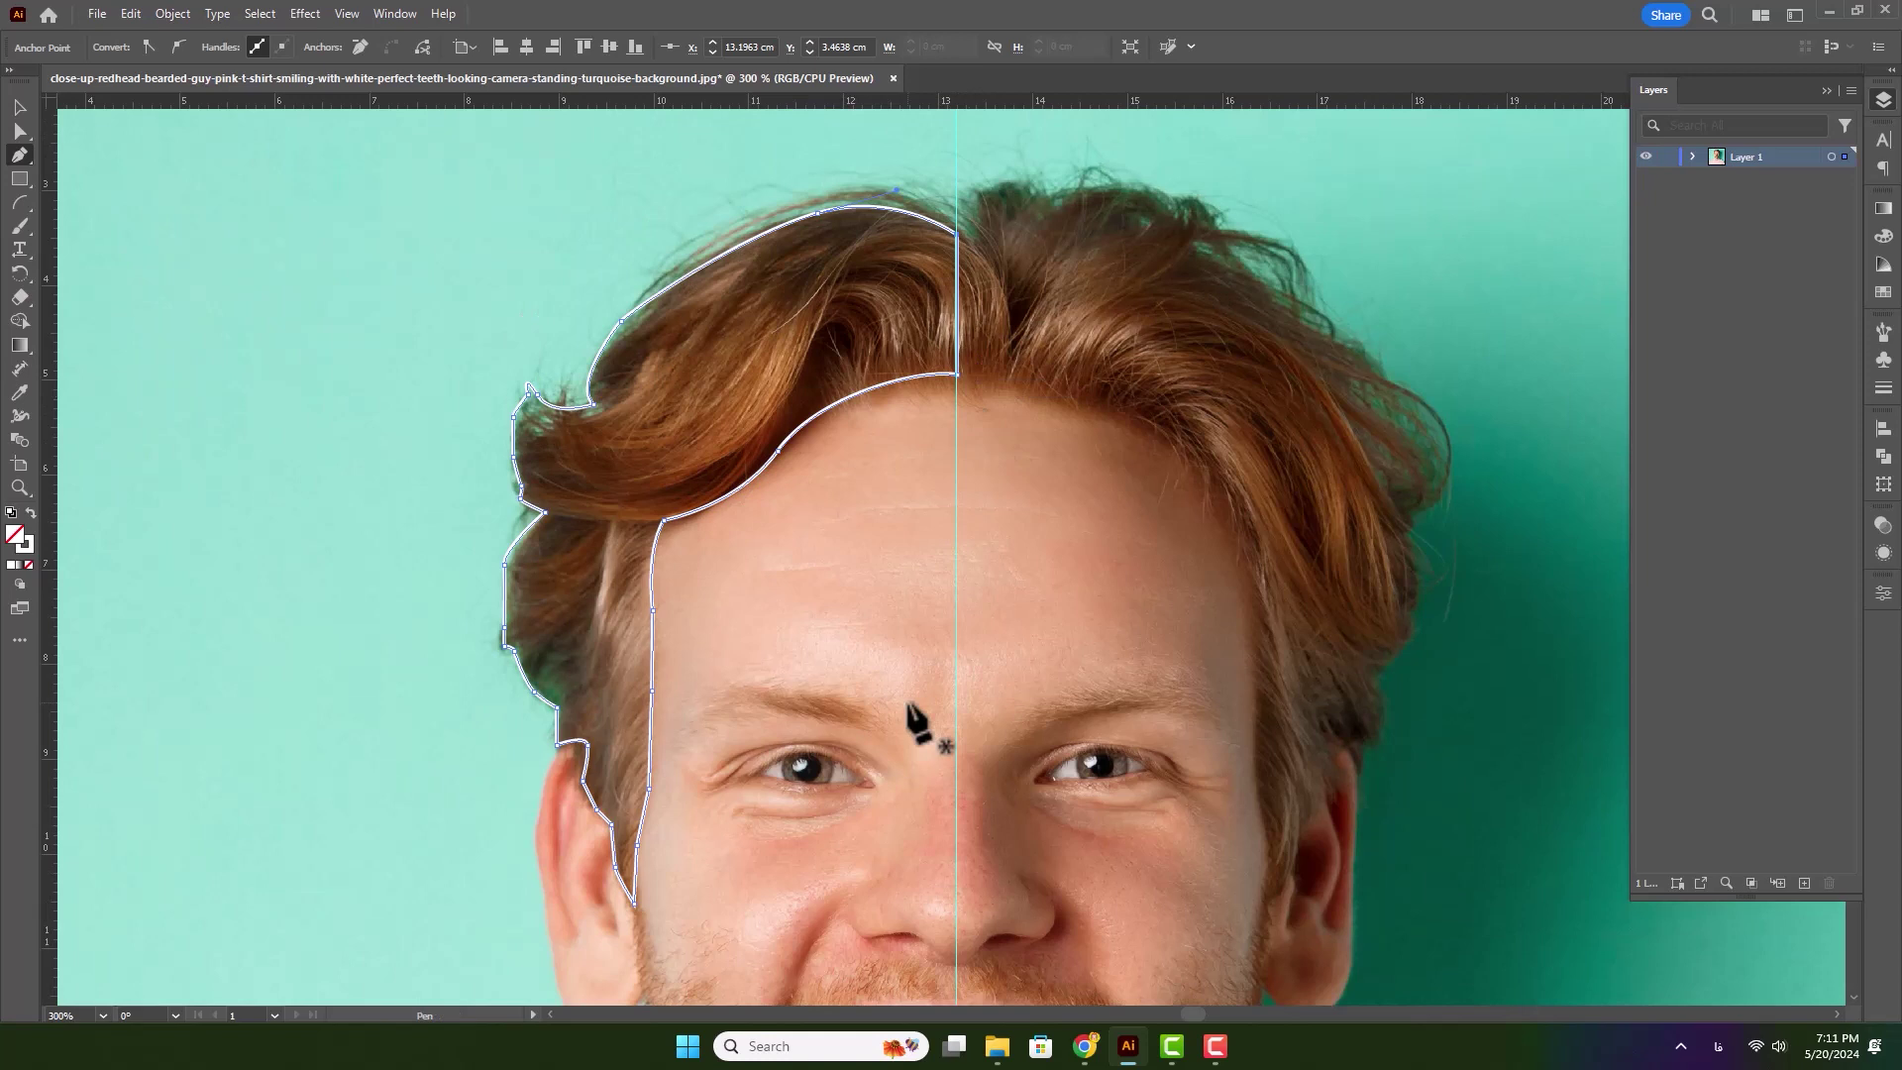
key(shift+x)
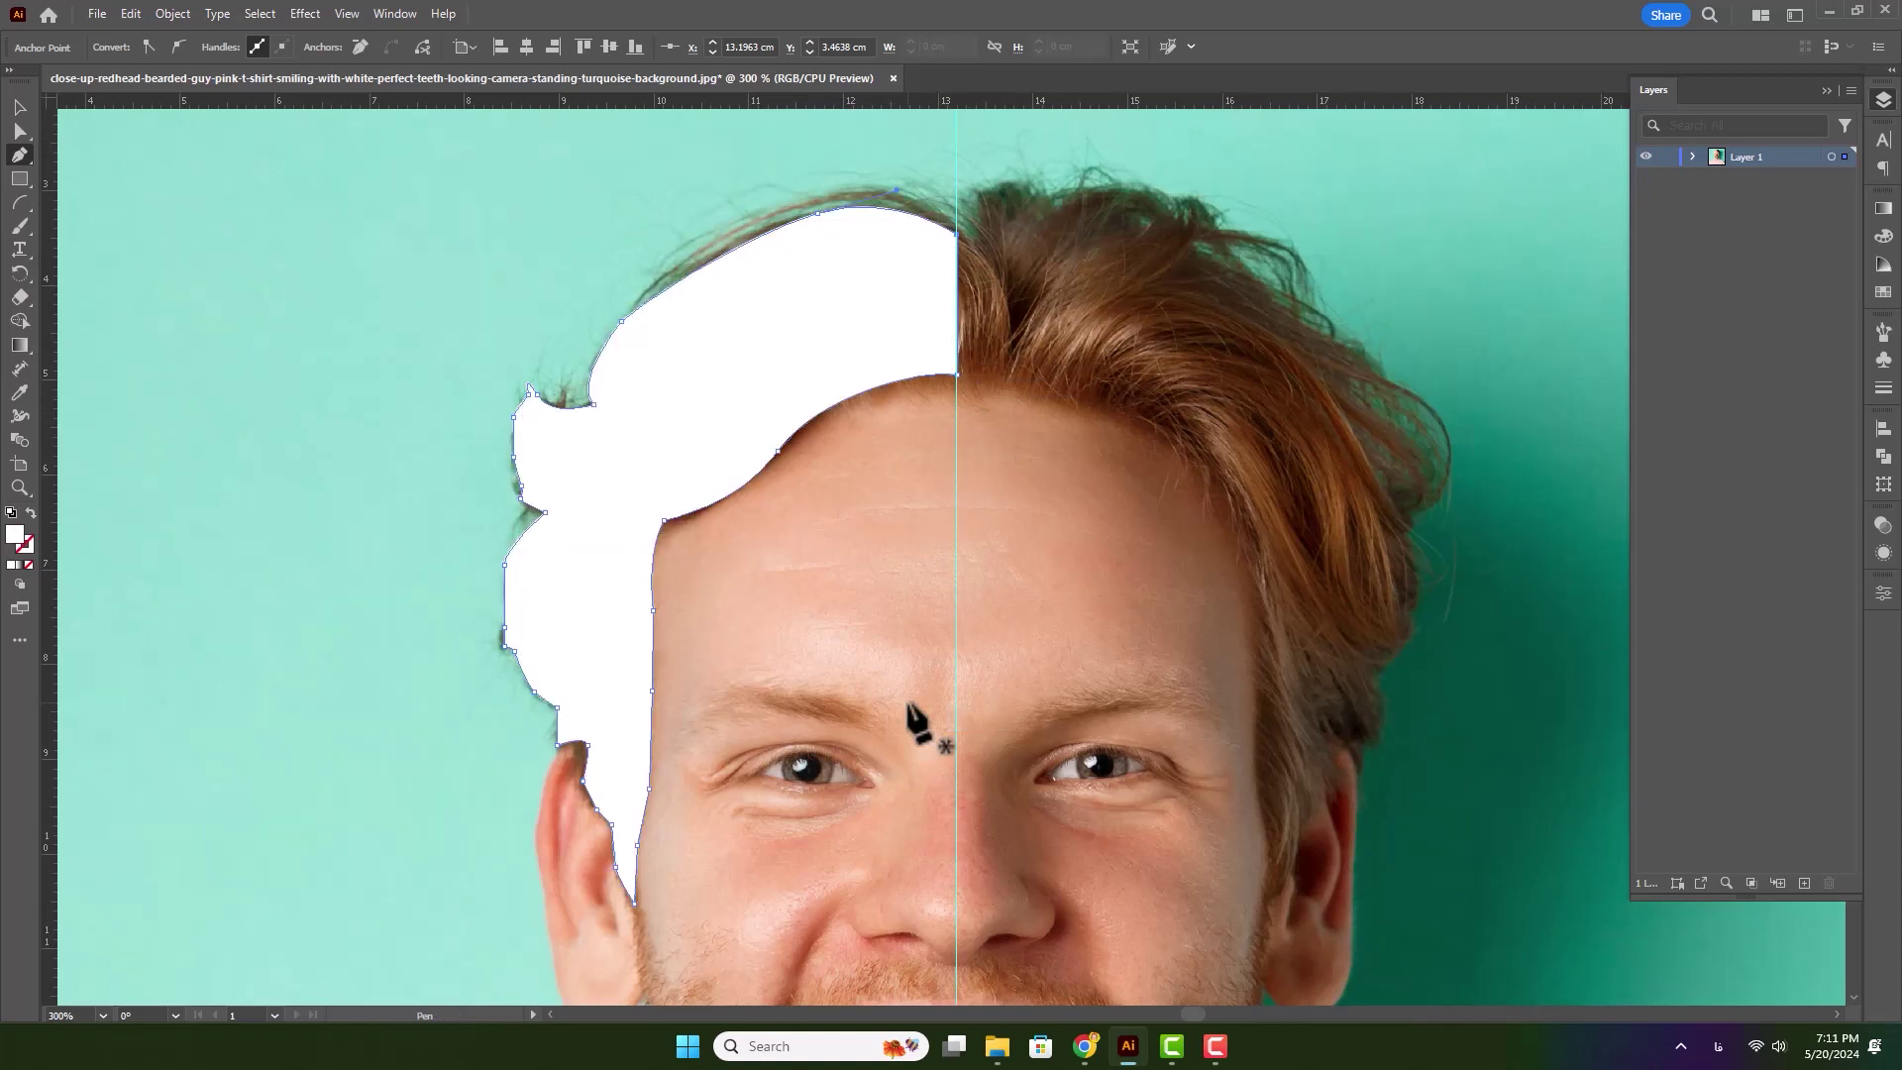
key(shift+x)
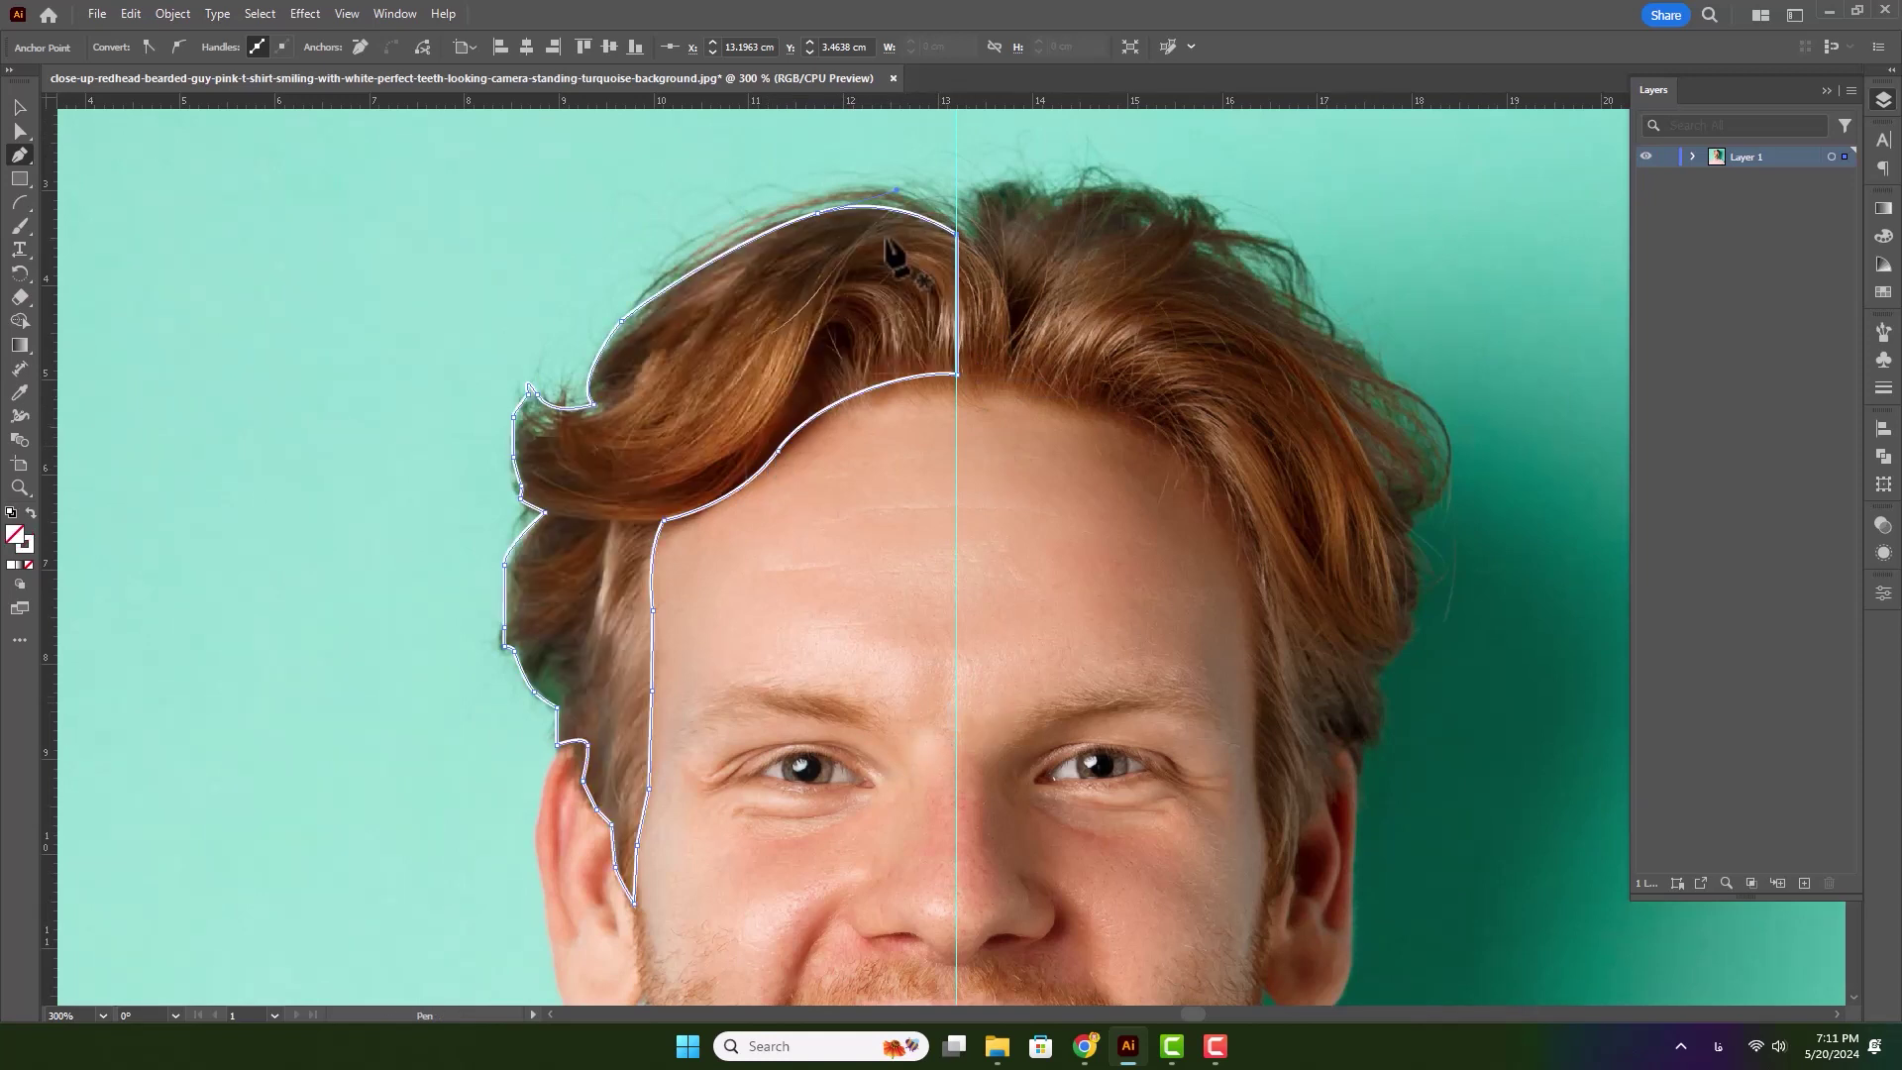
- Draw a curved strand about 3.4 cm wide and 1.1 cm high just above the hair outline, from the guide toward the left
scroll(778, 253, up, 1)
drag(831, 238, 897, 351)
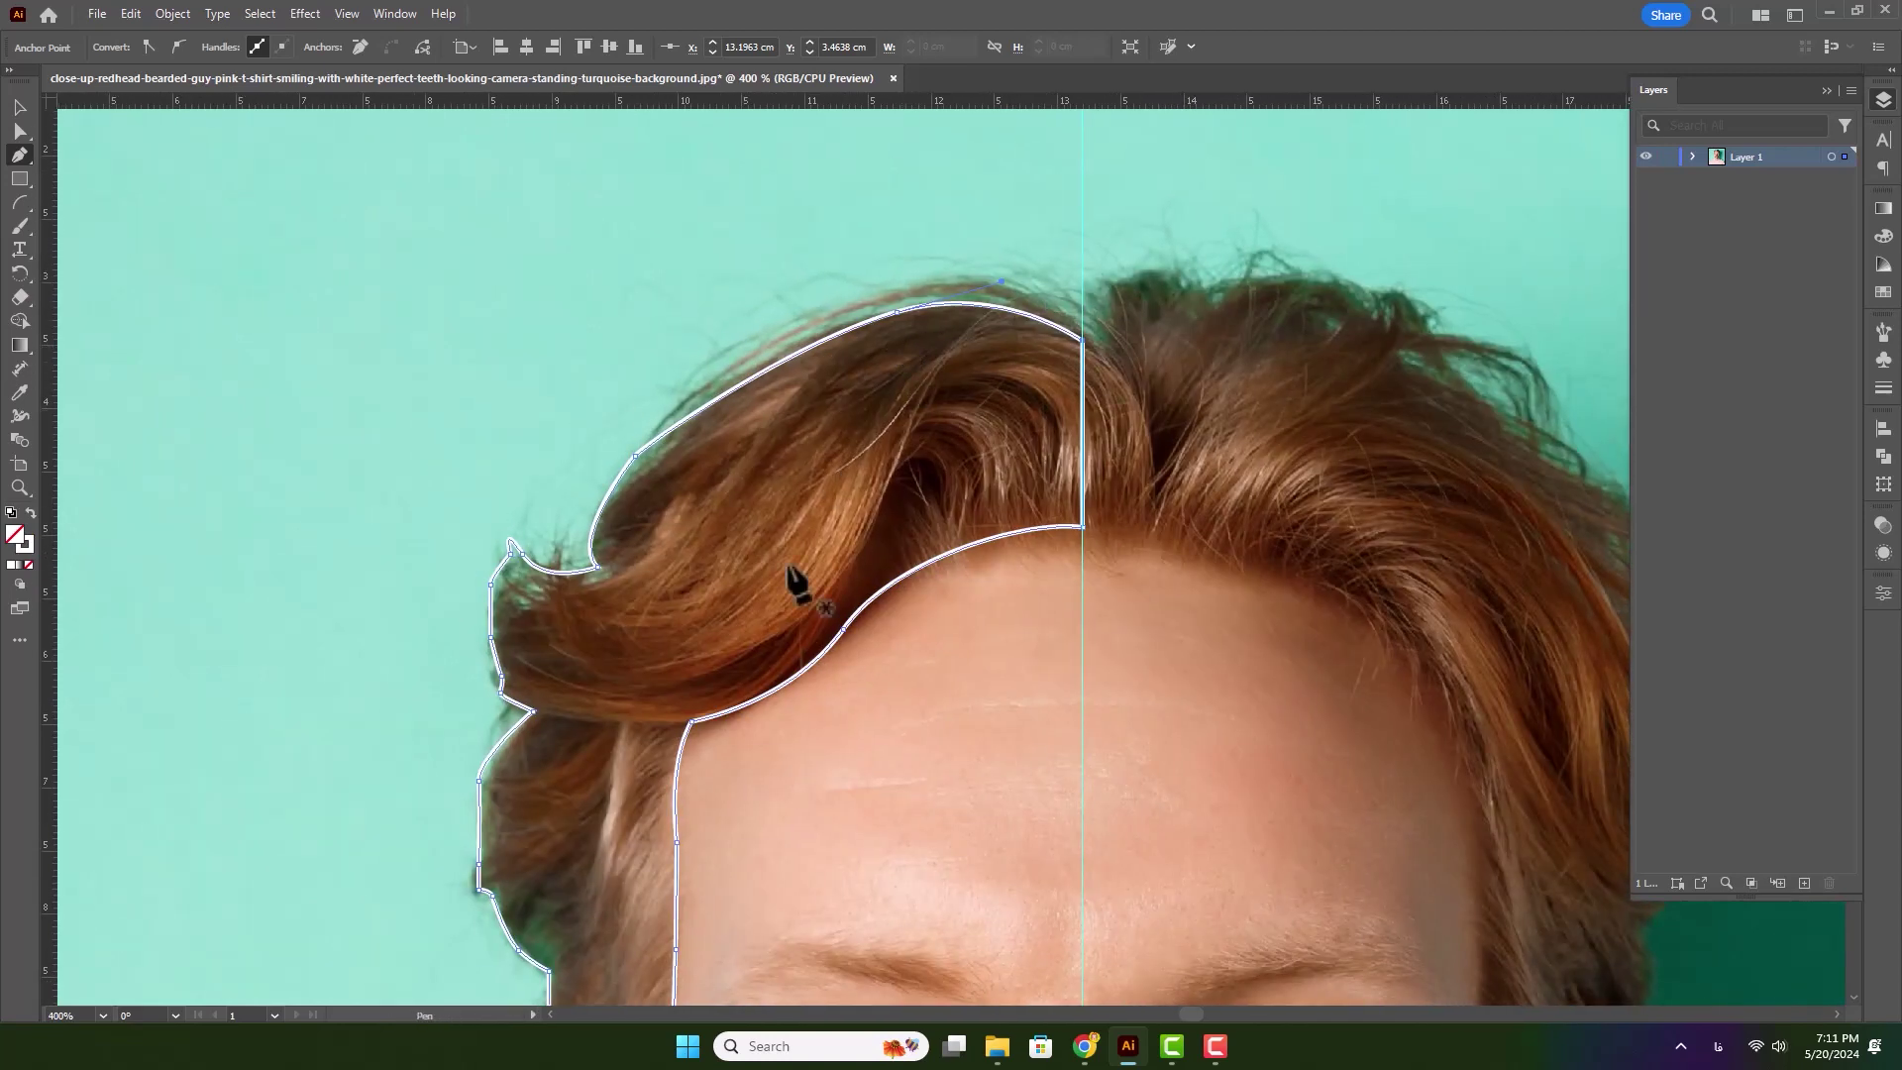
click(1083, 327)
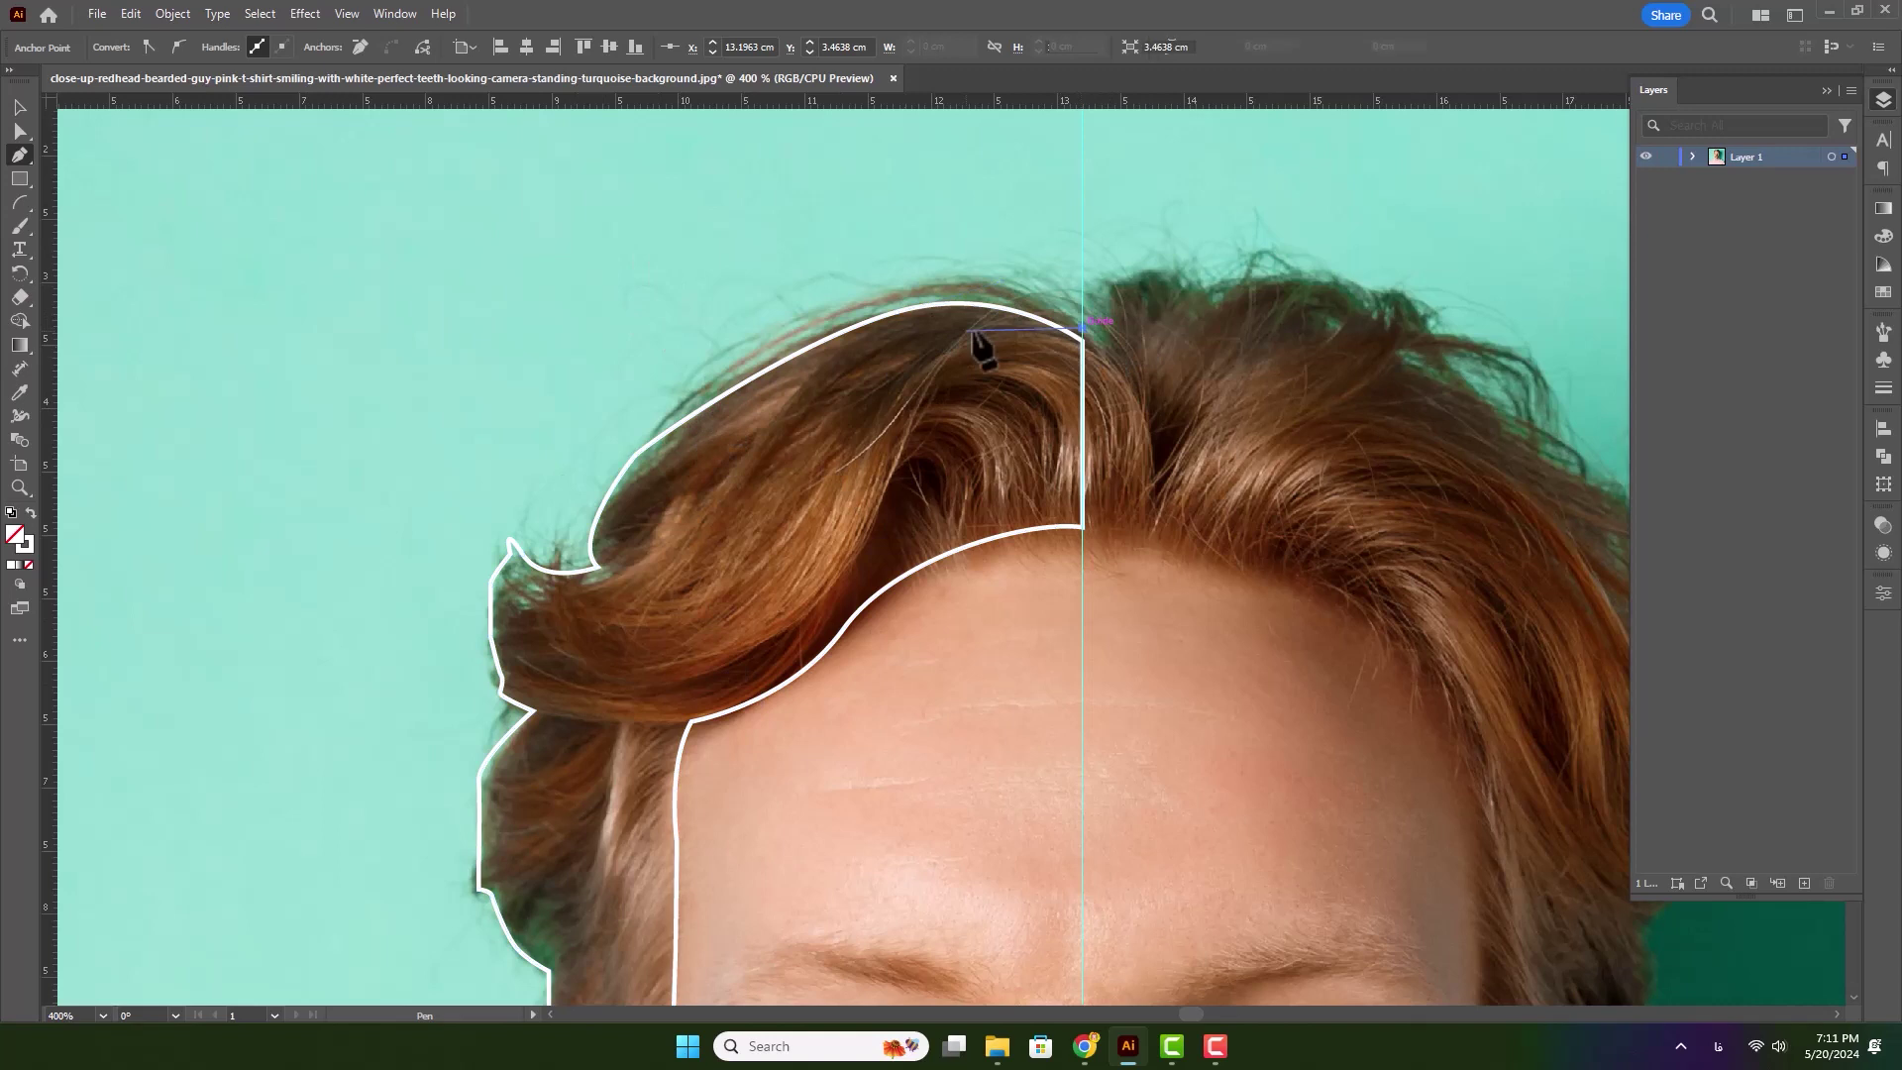
drag(651, 430, 371, 677)
click(19, 106)
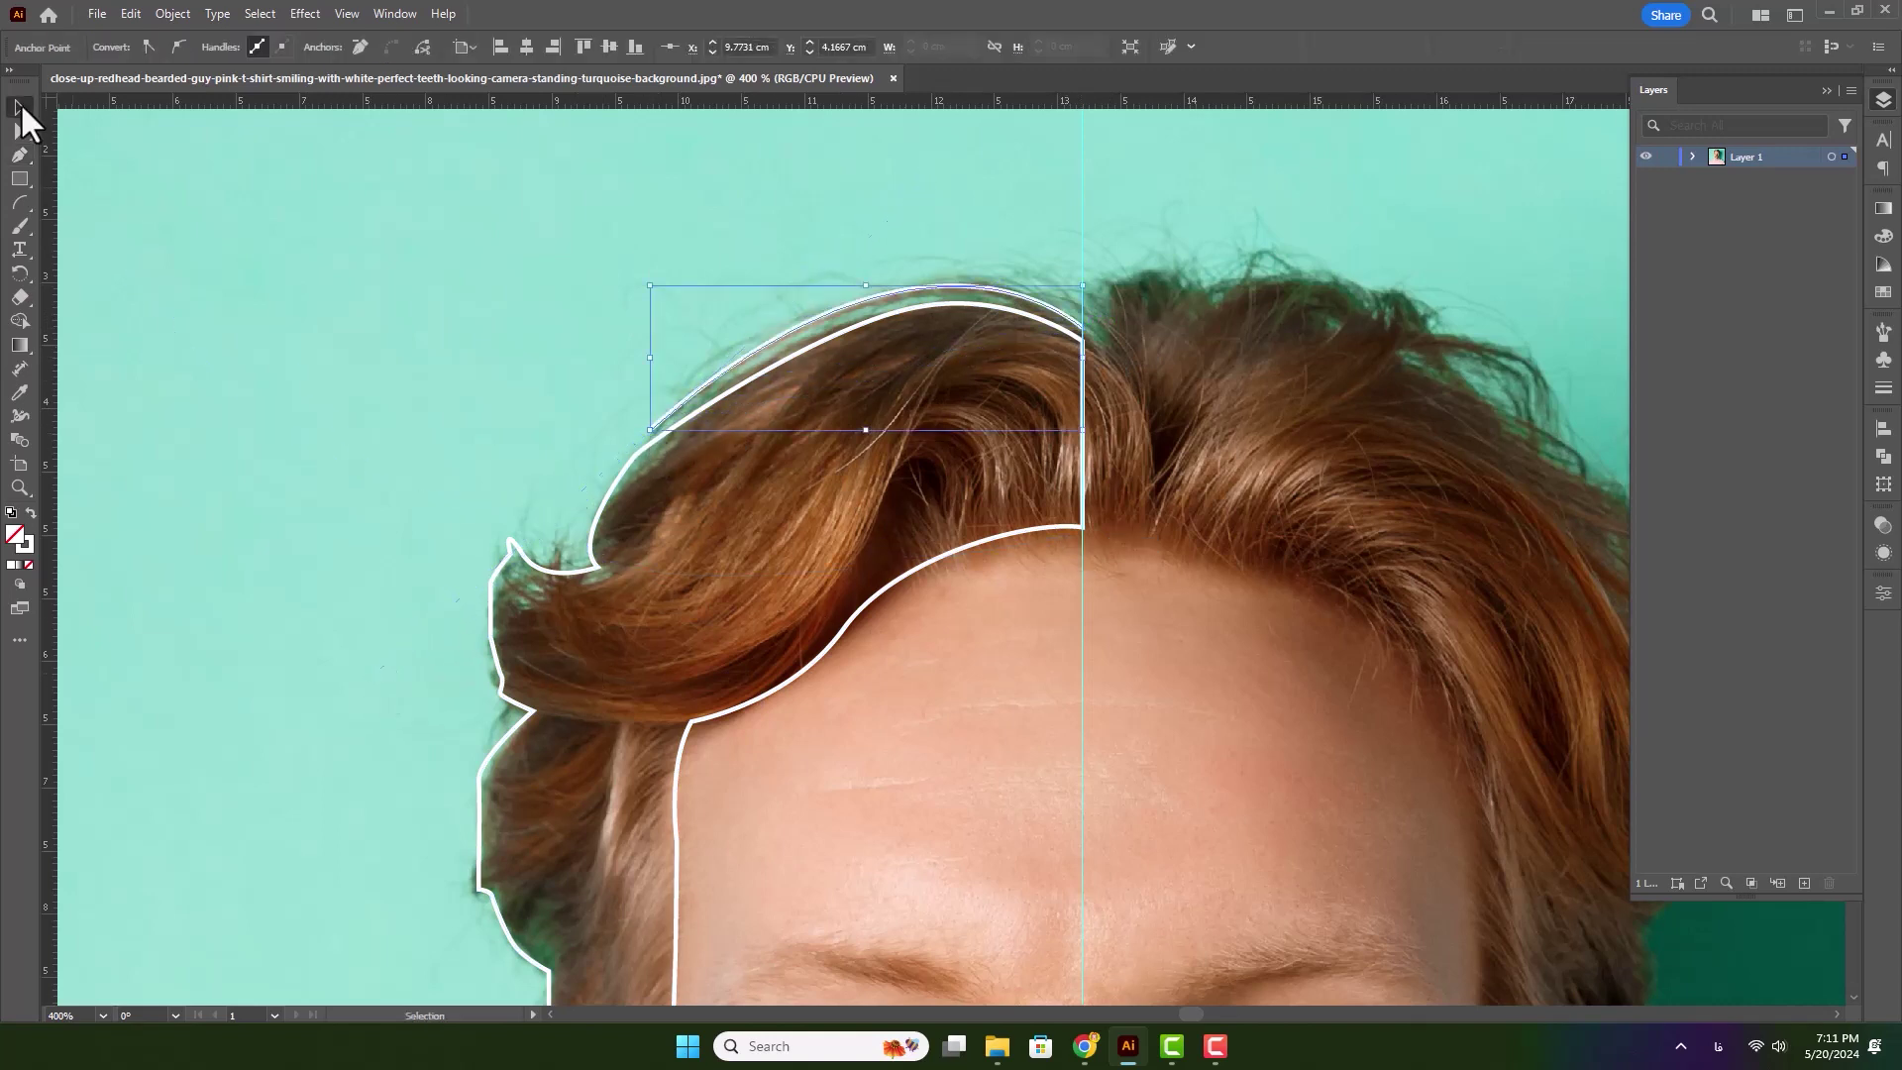
- Draw an S-curved strand about 4.5 cm wide from the crest of the hair outline down past the left tuft
scroll(931, 339, up, 2)
scroll(937, 341, down, 2)
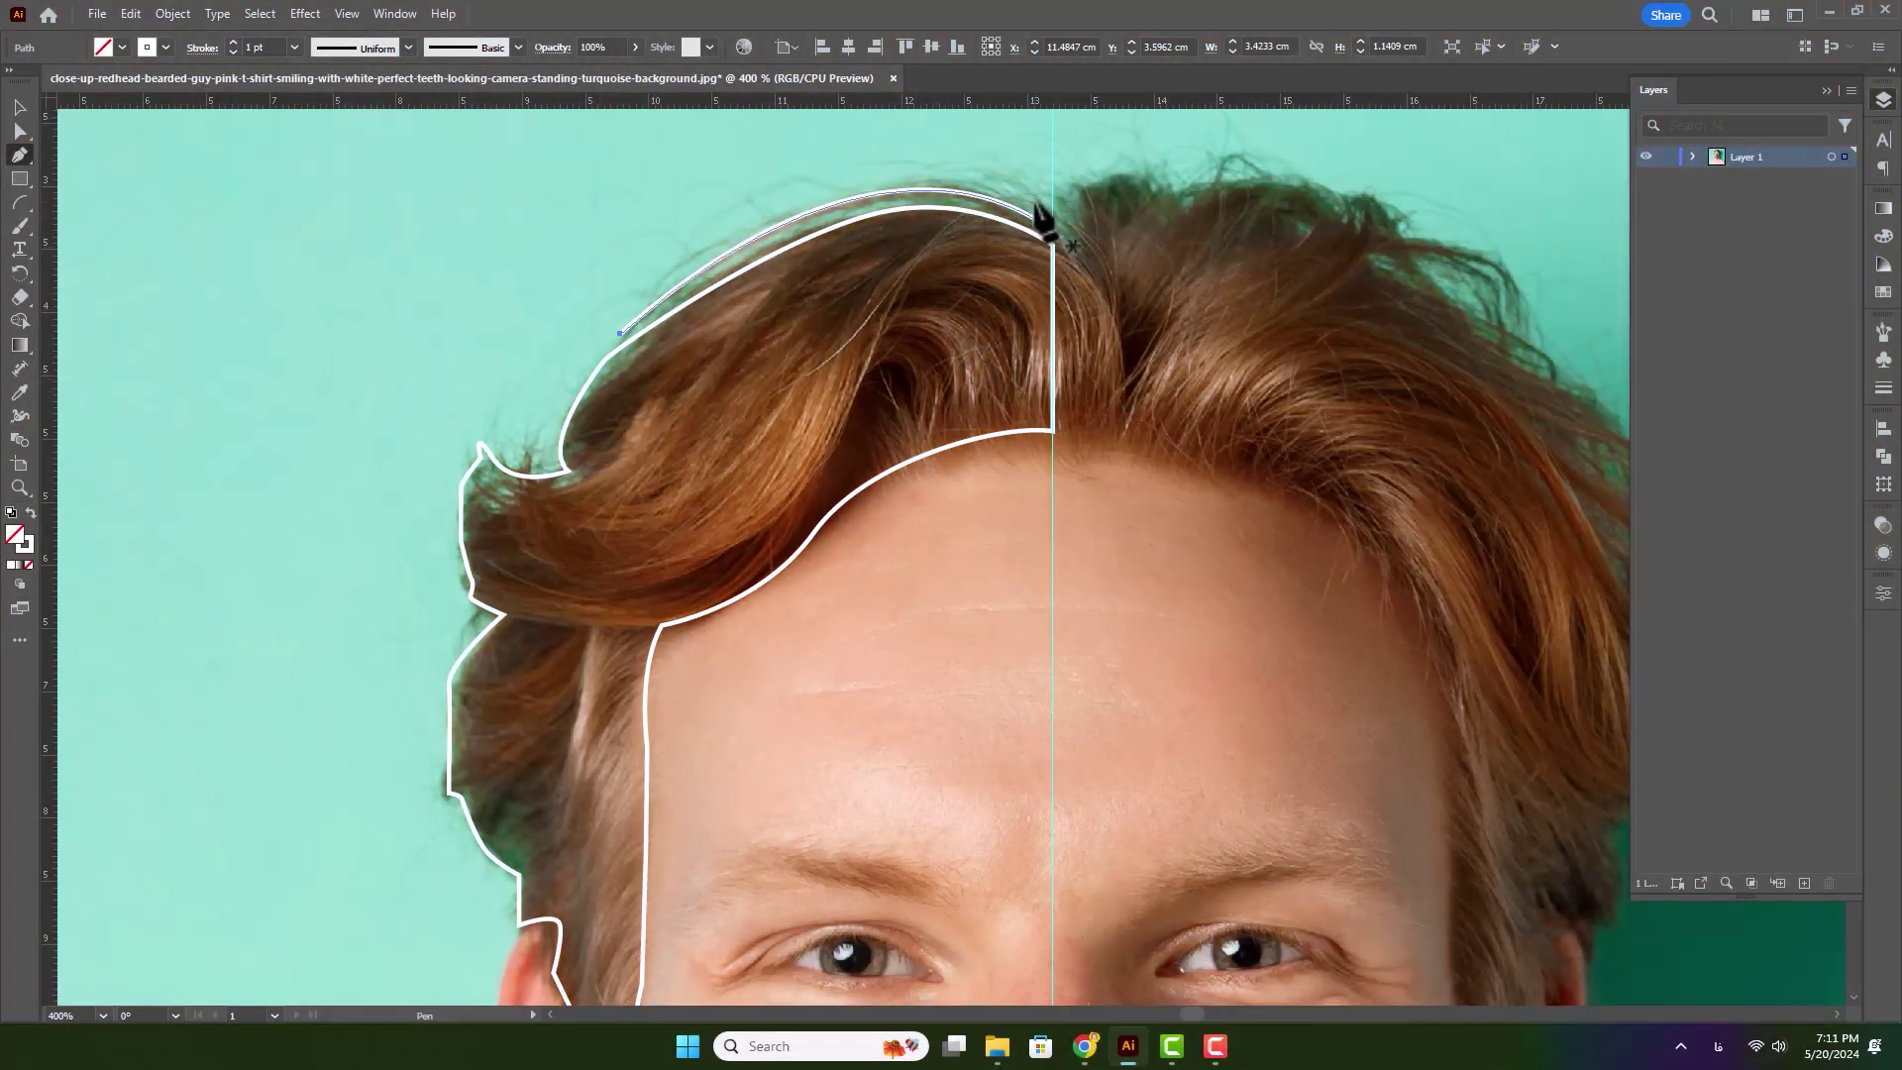
click(931, 208)
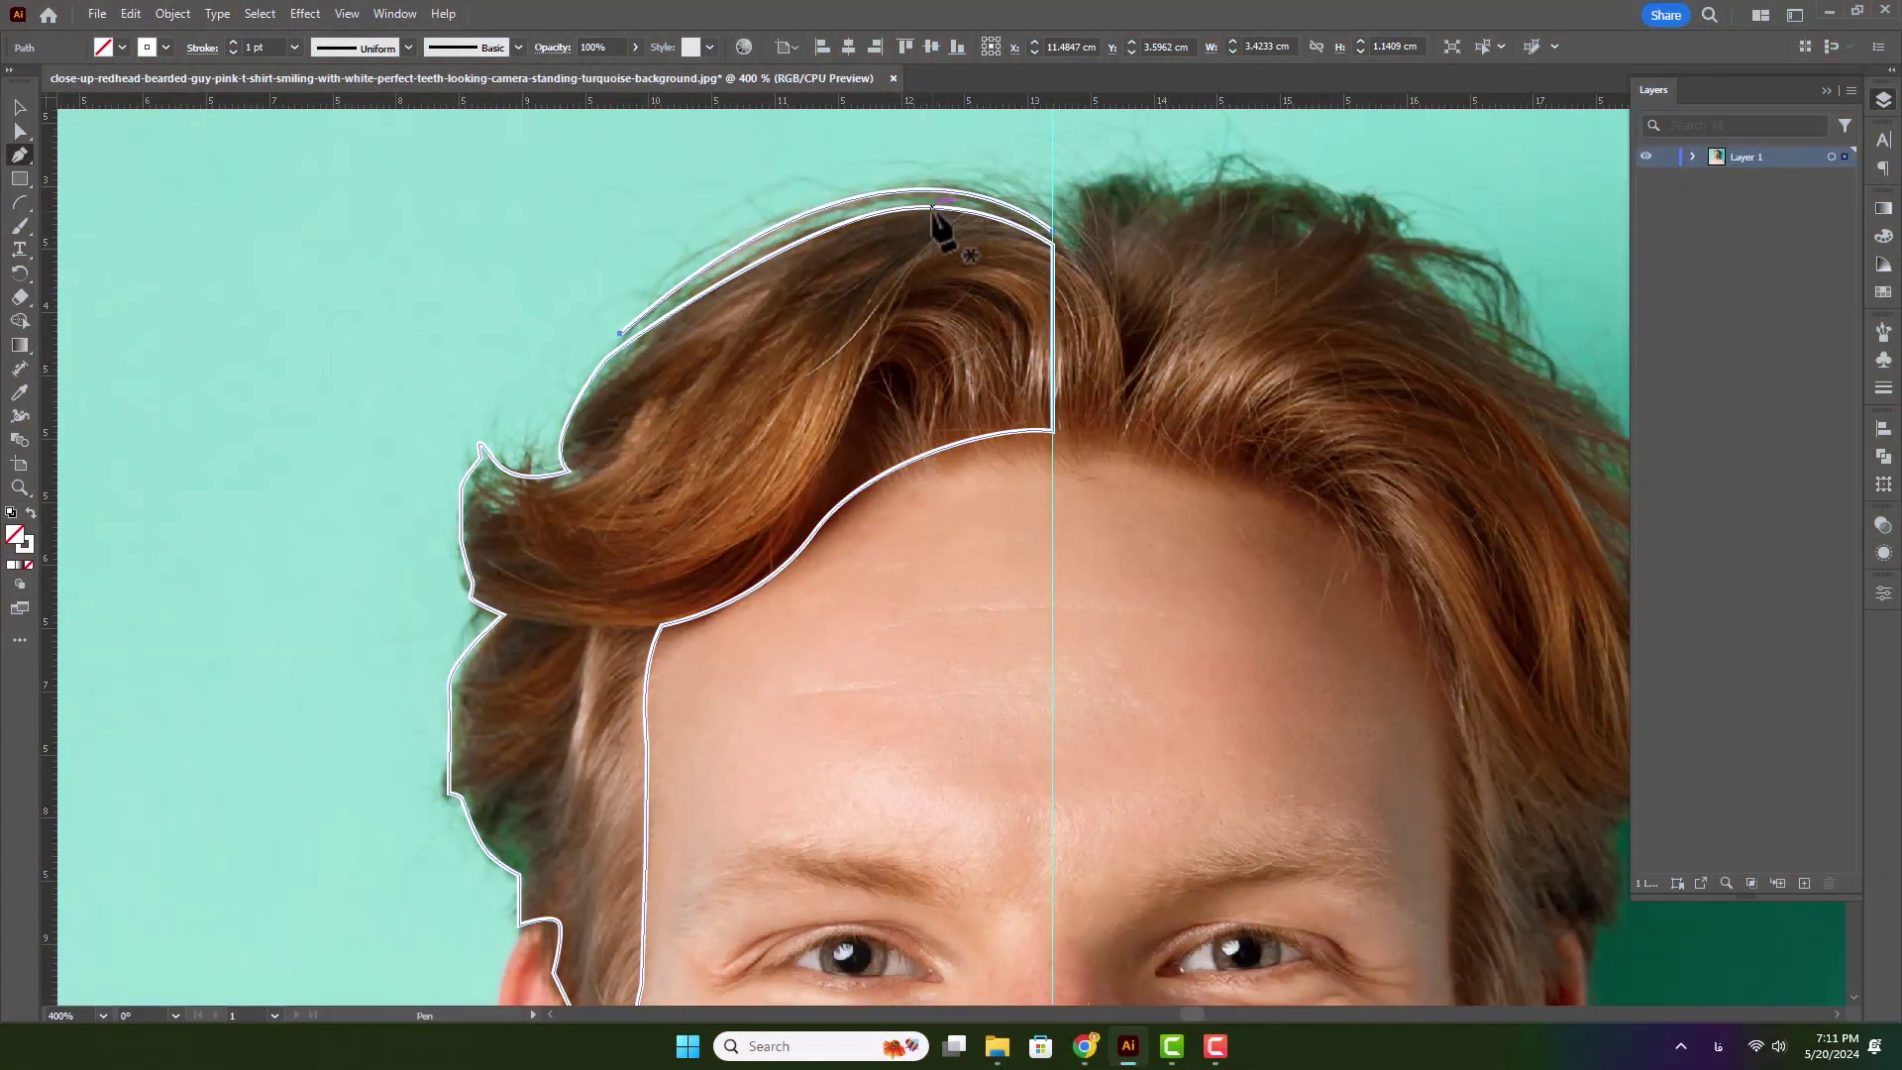
click(954, 208)
drag(719, 361, 625, 505)
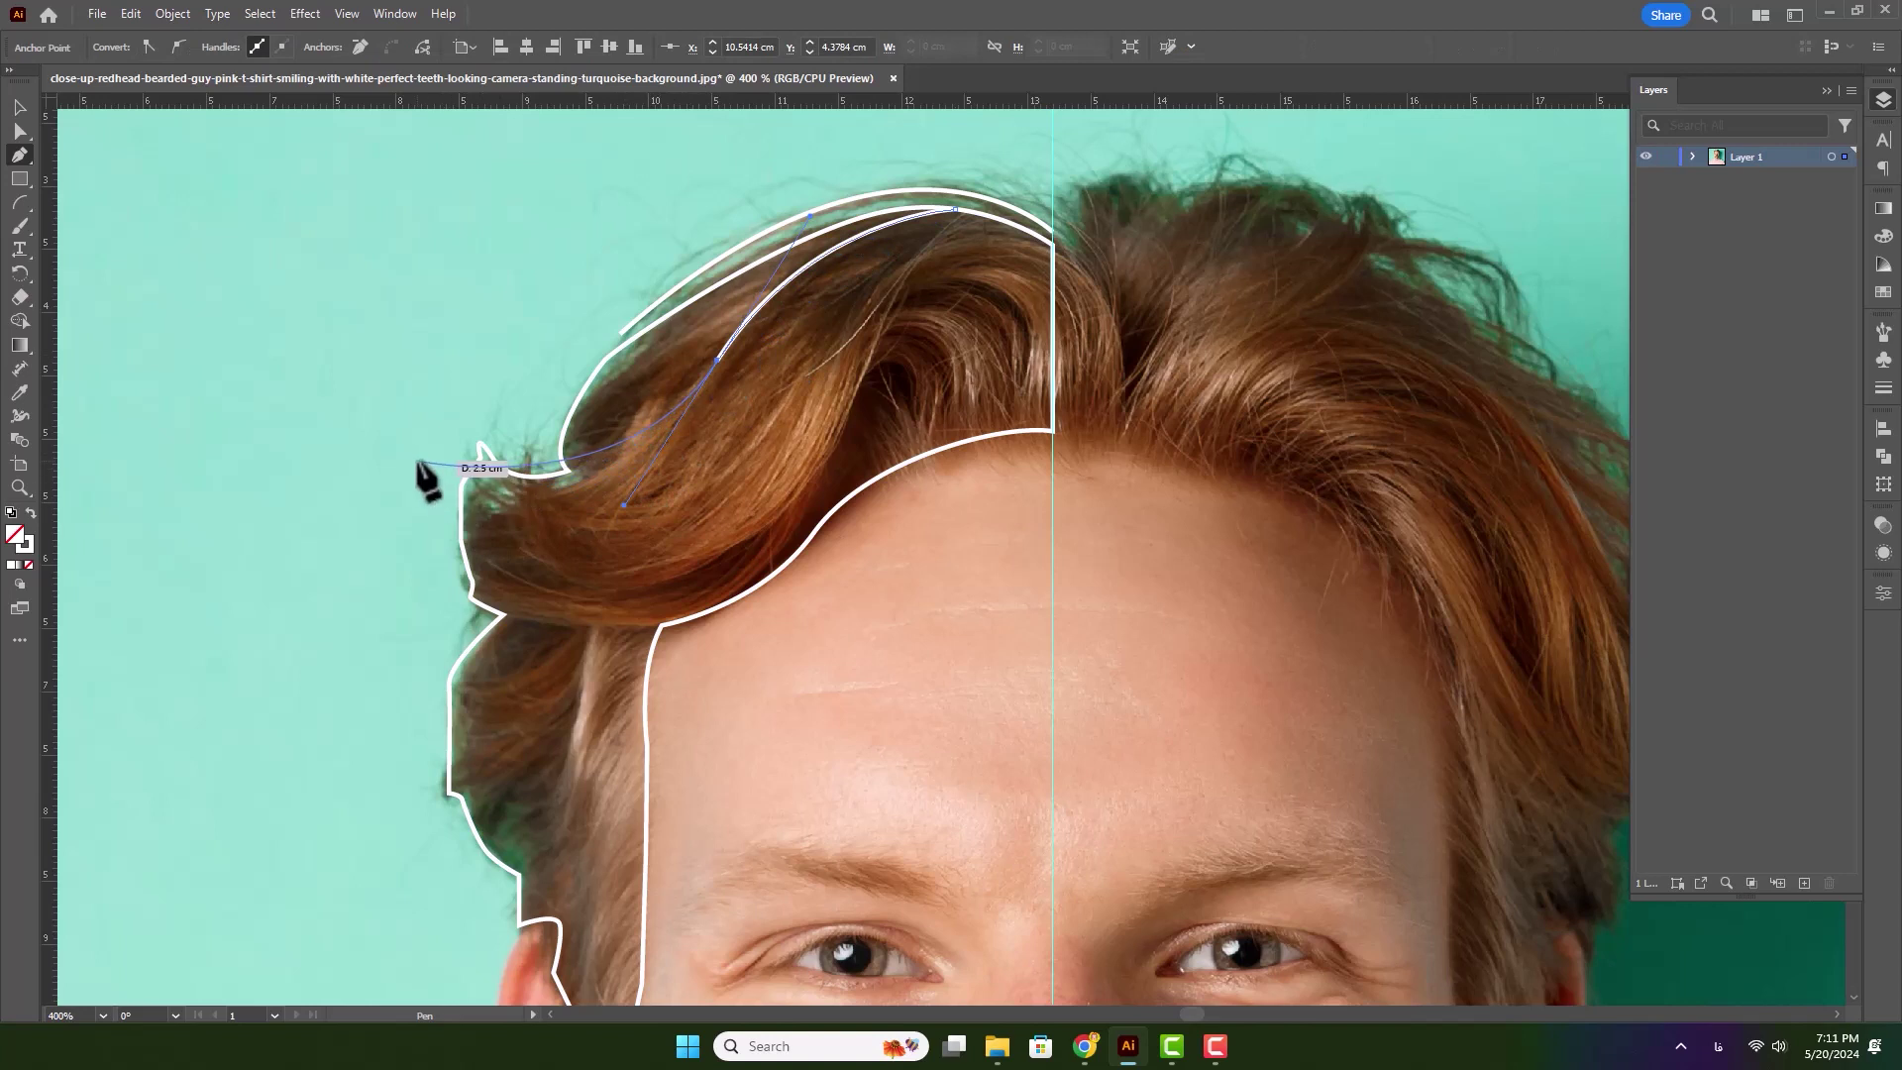
drag(387, 445, 283, 355)
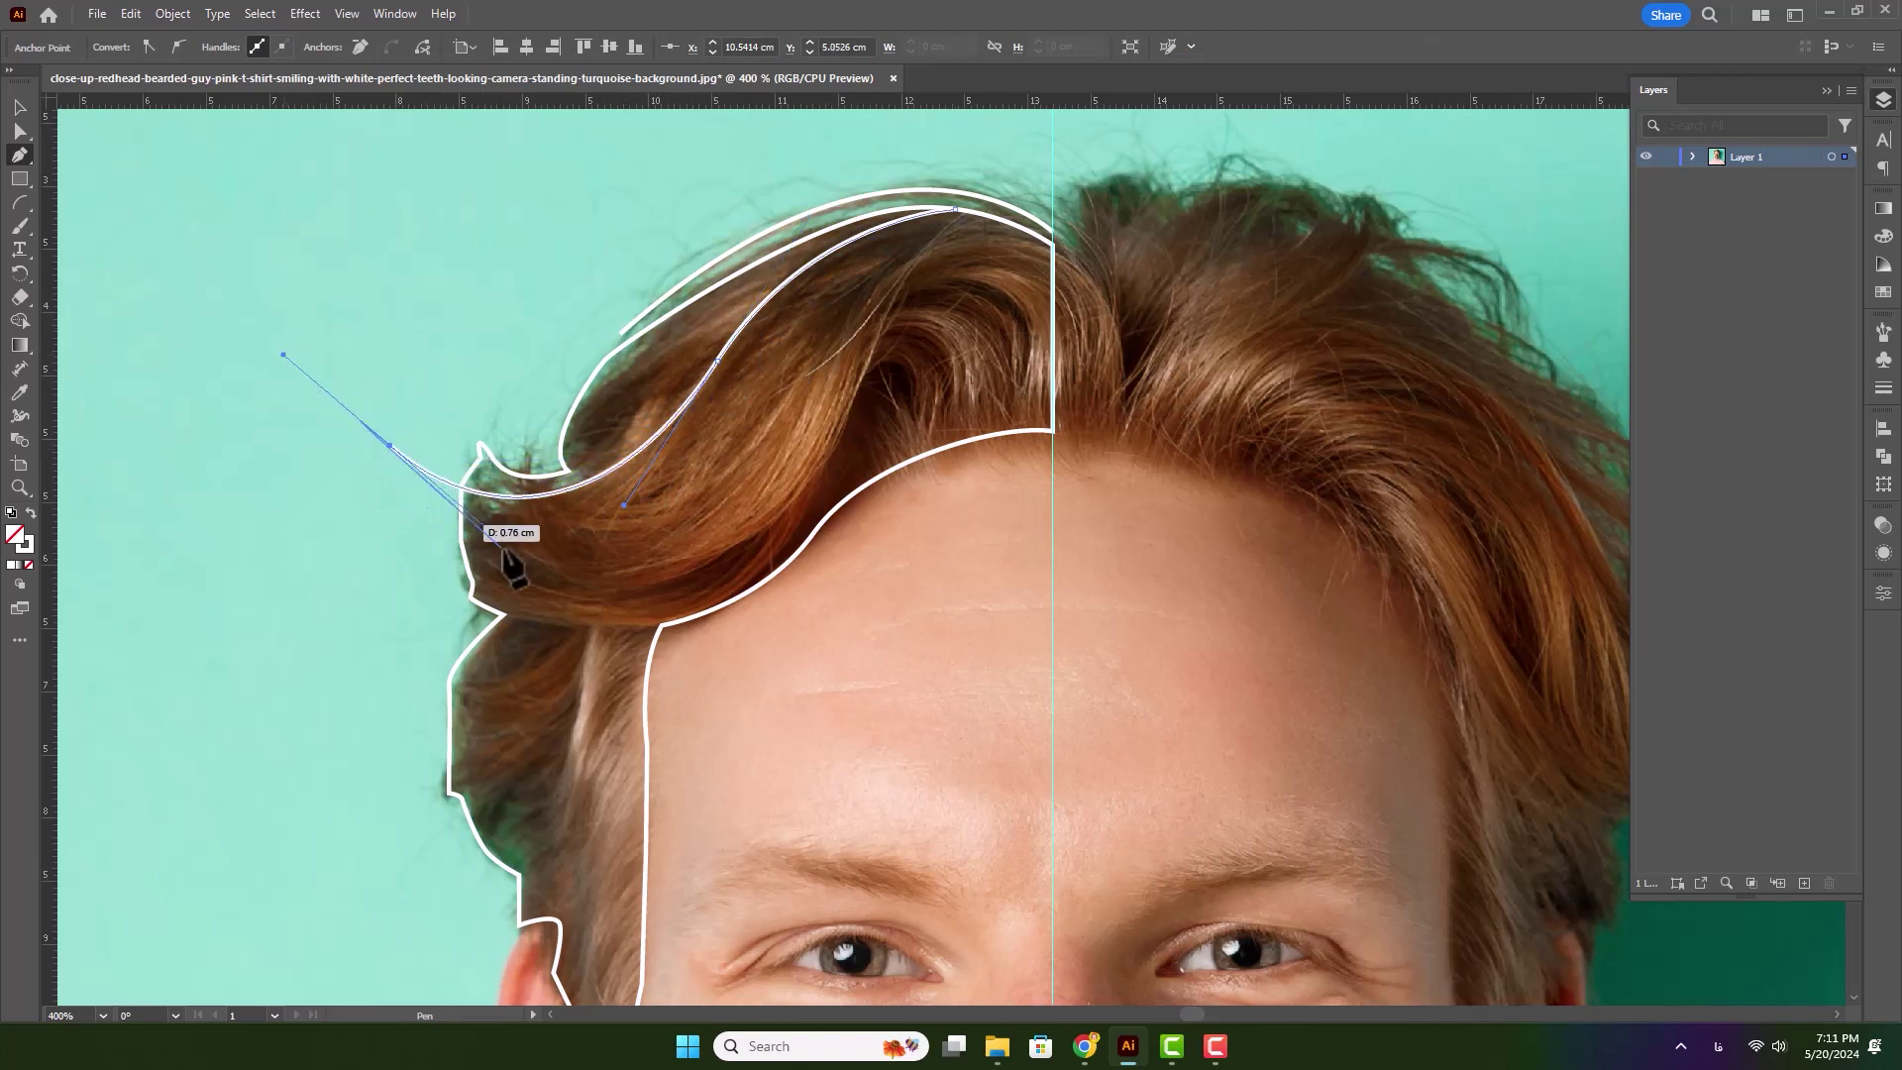
scroll(448, 487, up, 3)
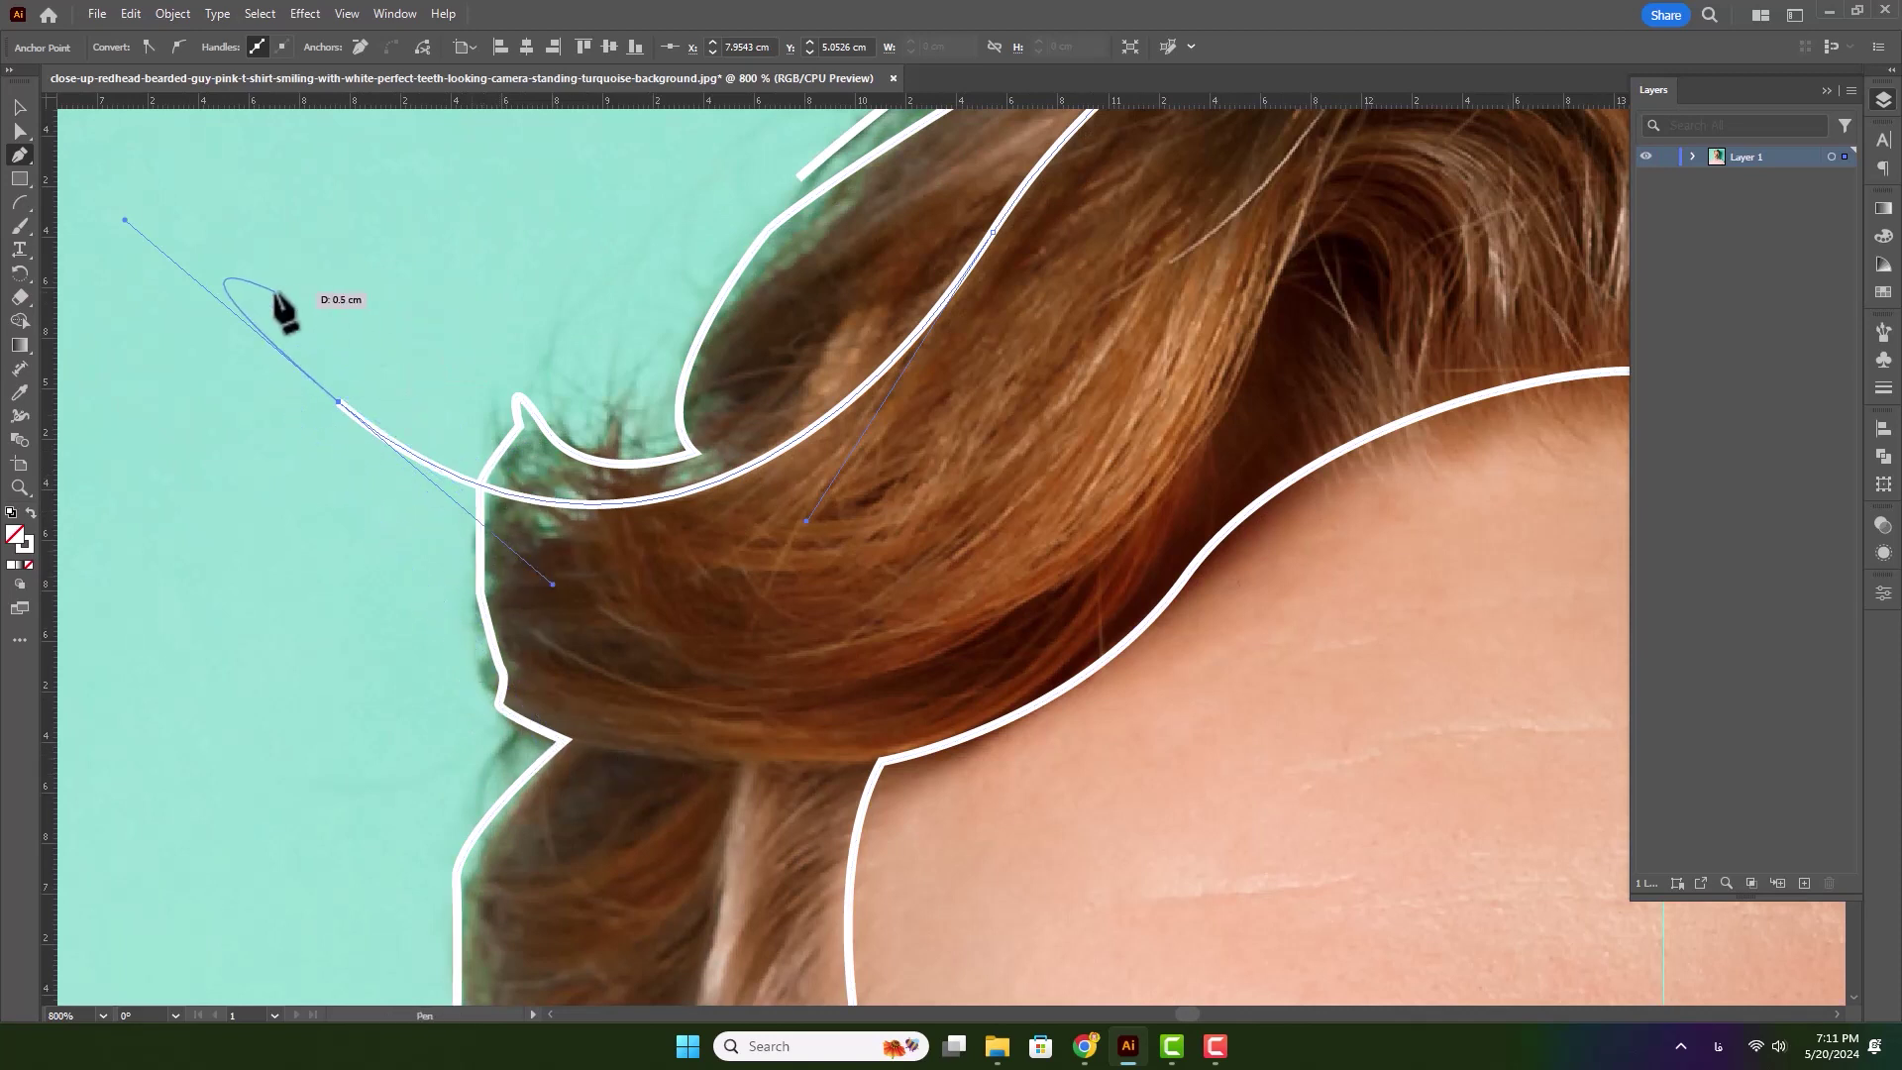
scroll(668, 463, down, 3)
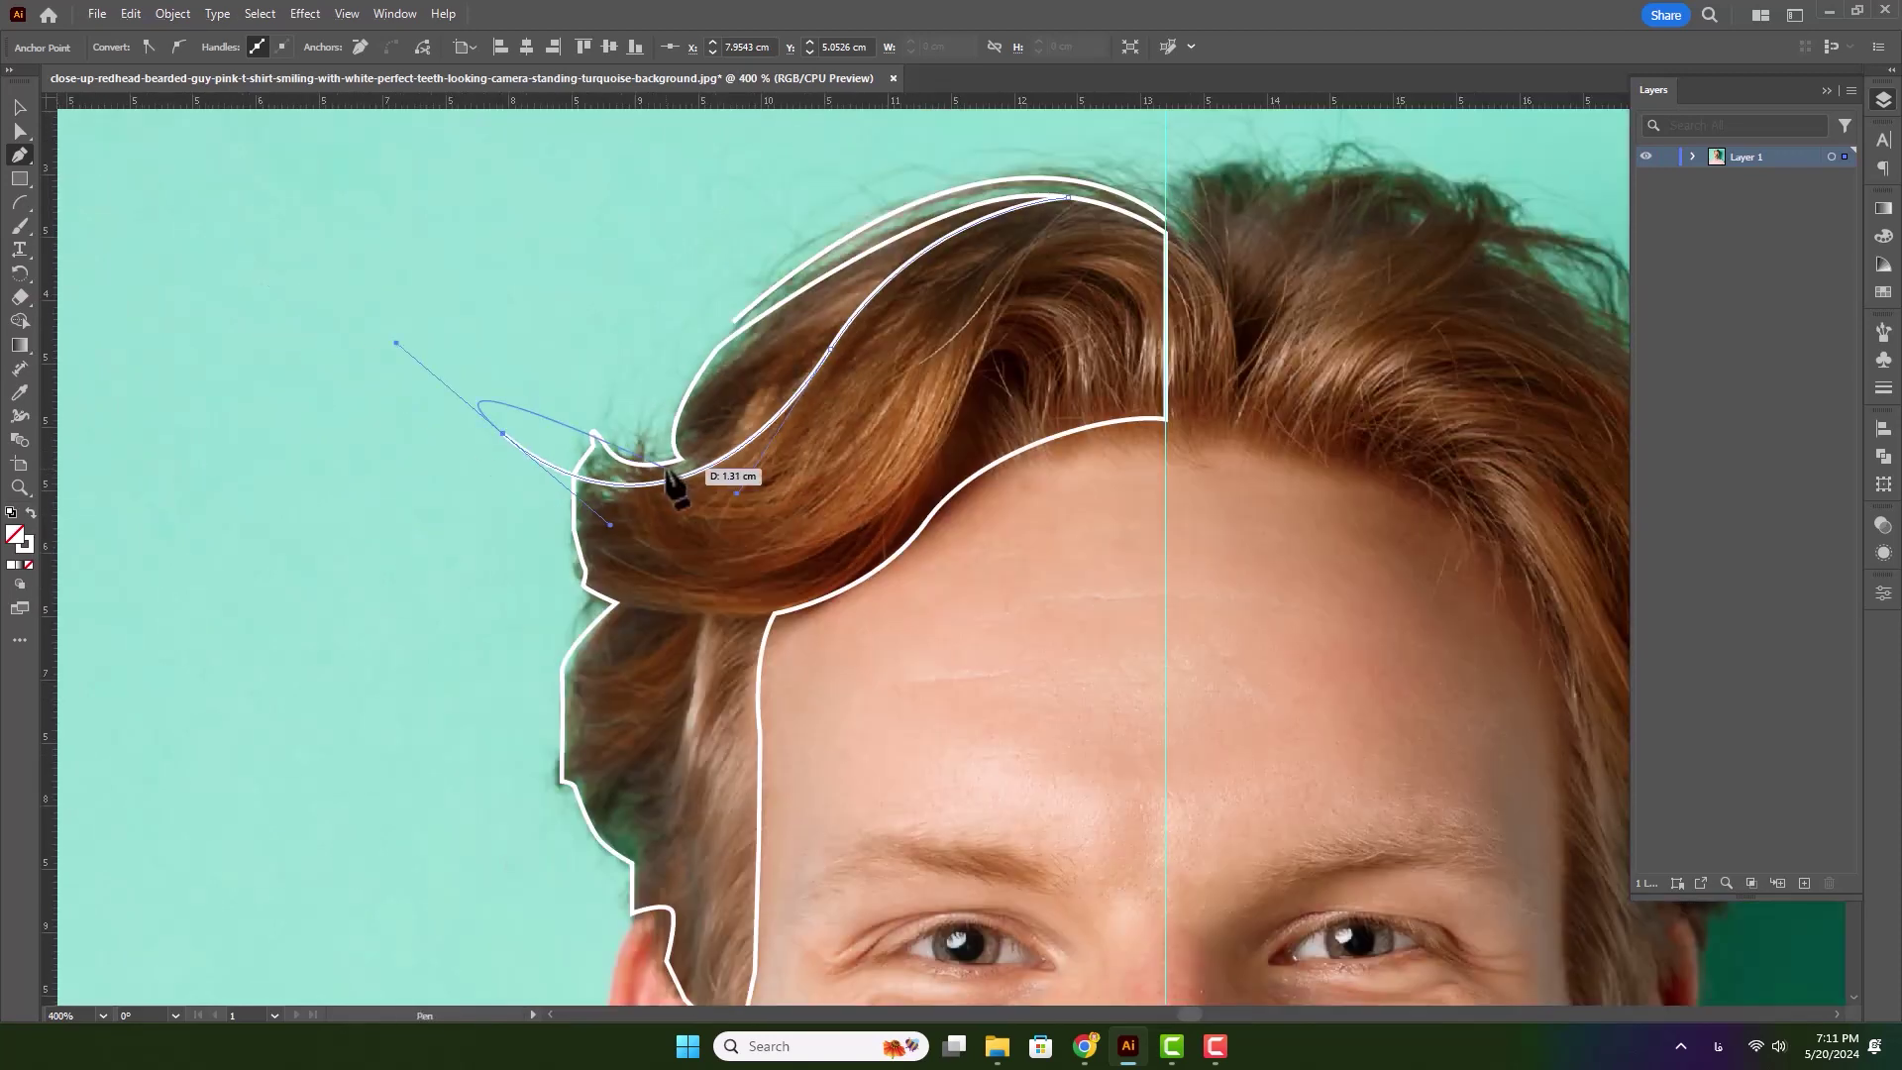
scroll(680, 463, down, 1)
drag(756, 421, 601, 479)
click(811, 262)
key(ctrl+z)
key(ctrl+z)
- Draw a short curved strand from the upper-left hair outline down to the hair beside the left tuft
scroll(685, 337, up, 1)
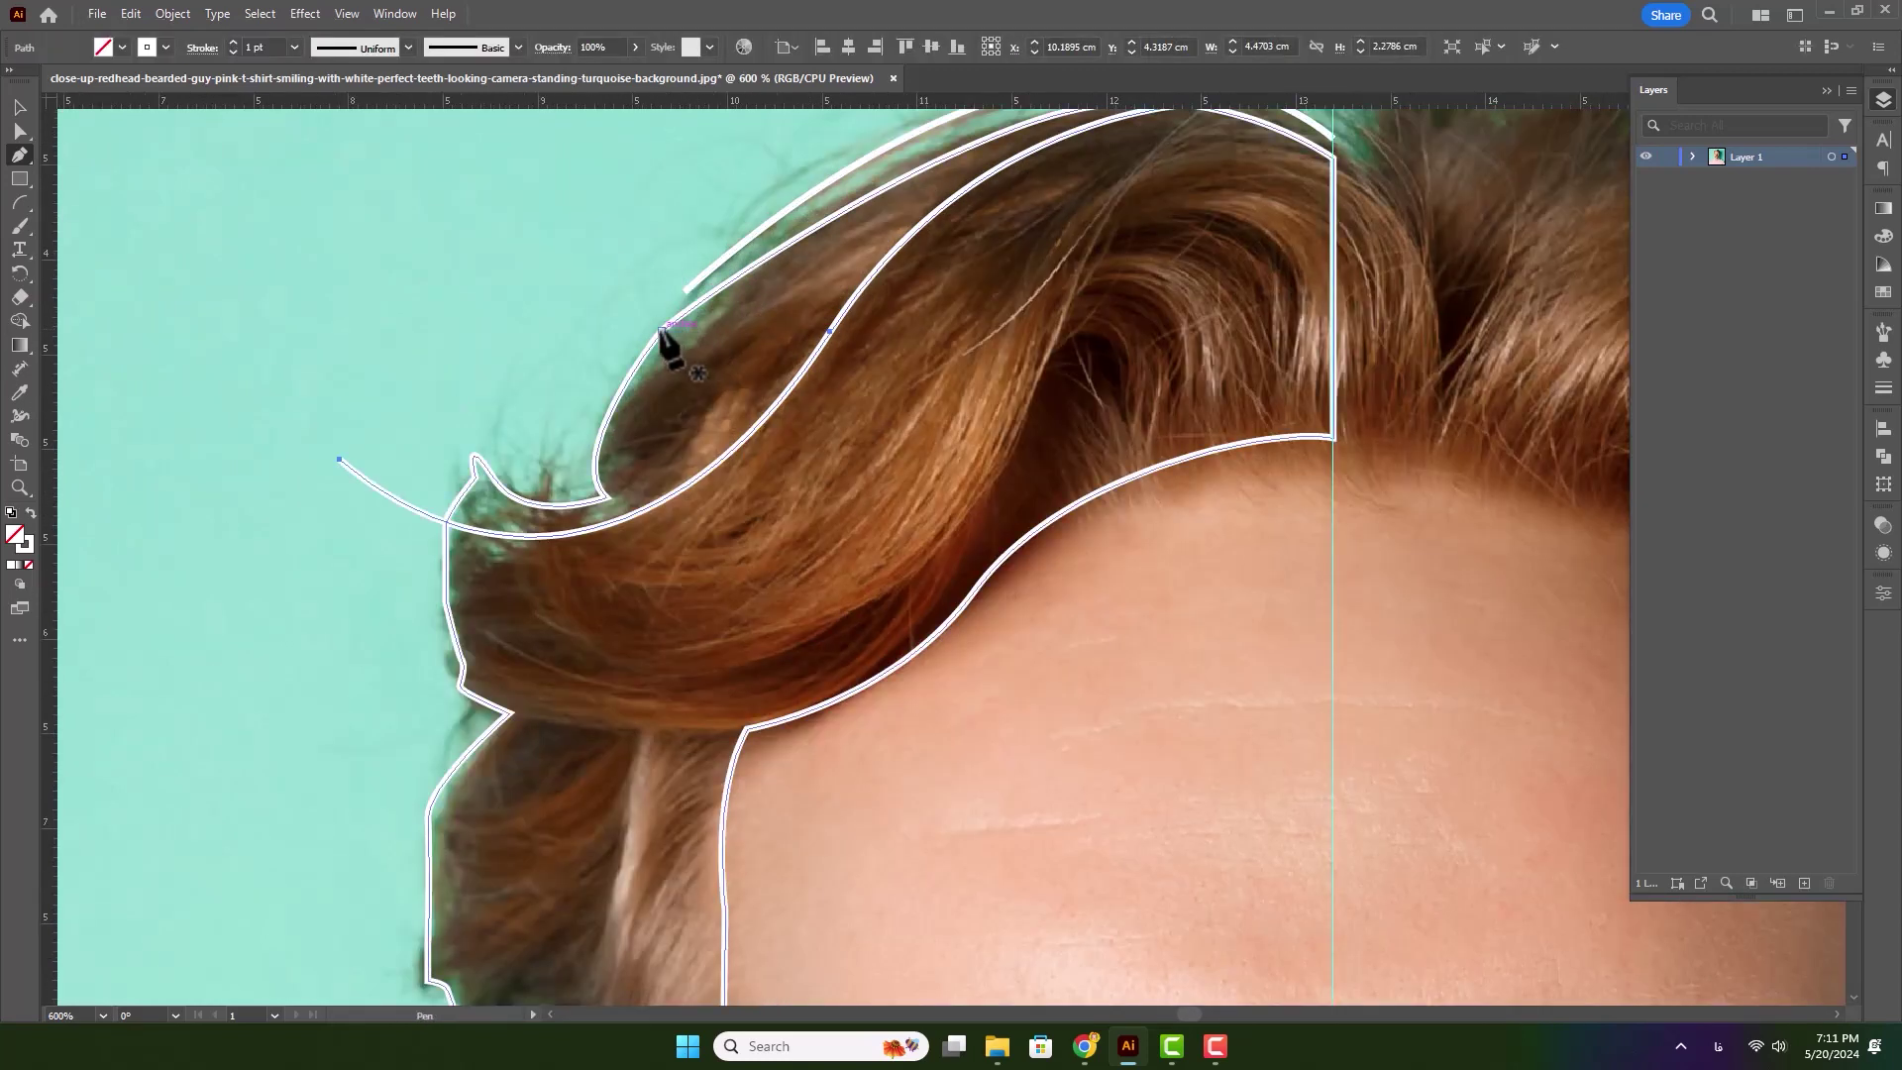
click(888, 186)
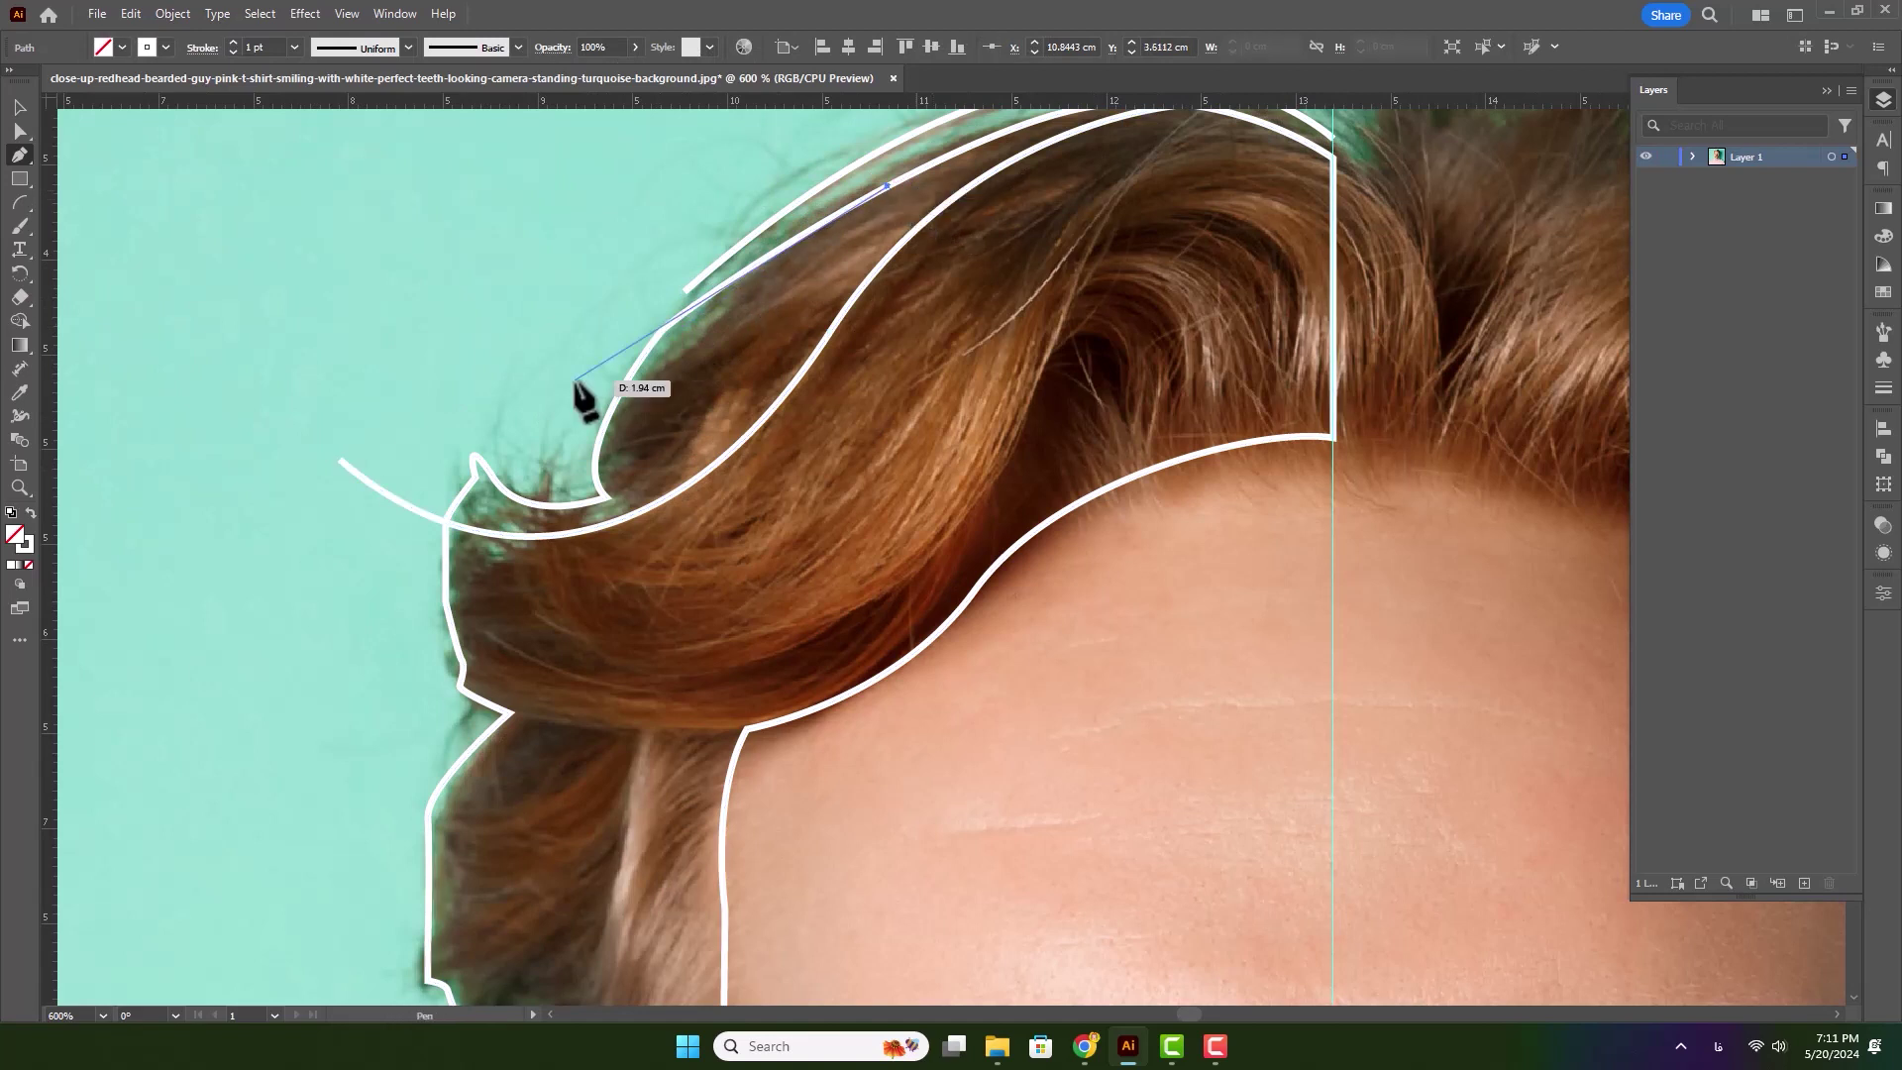
click(560, 467)
drag(559, 467, 498, 625)
- Draw a long strand curve from the guide along the front lock, sweeping under it and ending past the hair's left edge
scroll(624, 551, down, 2)
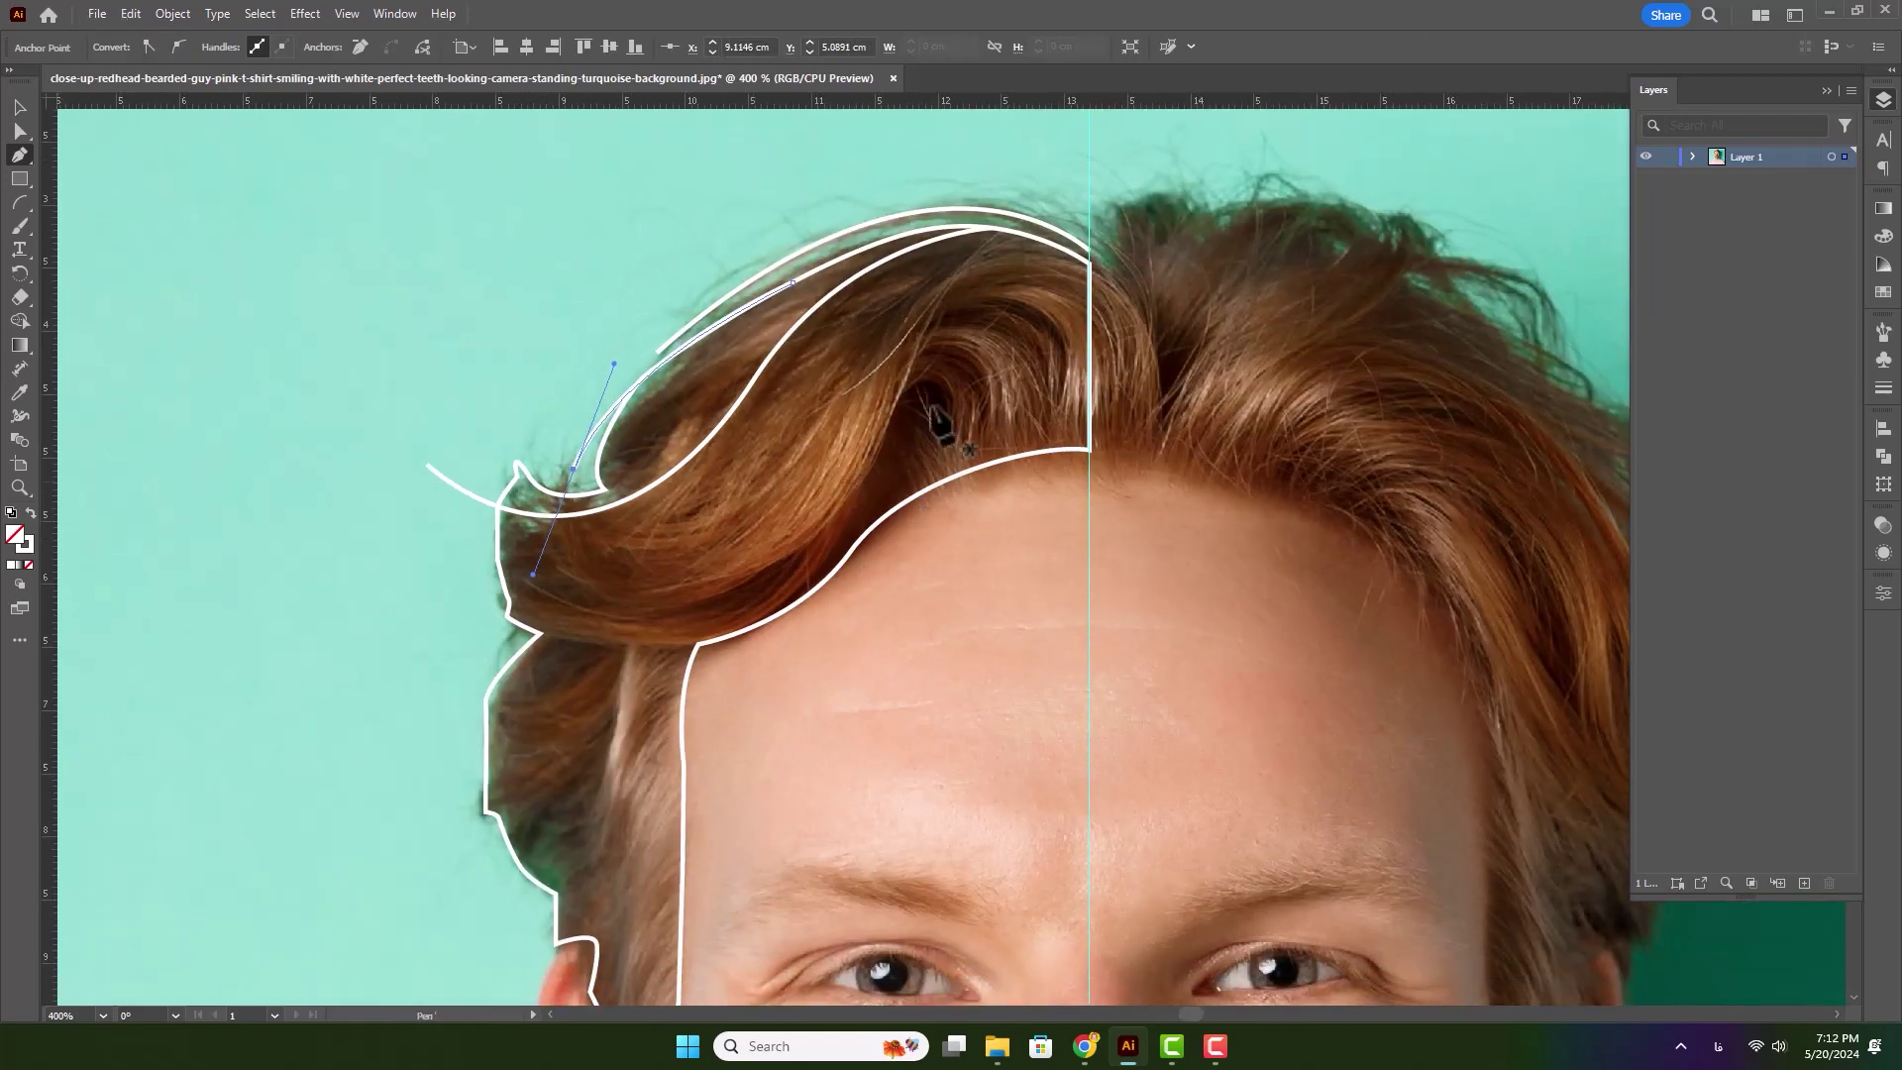
drag(939, 287, 462, 637)
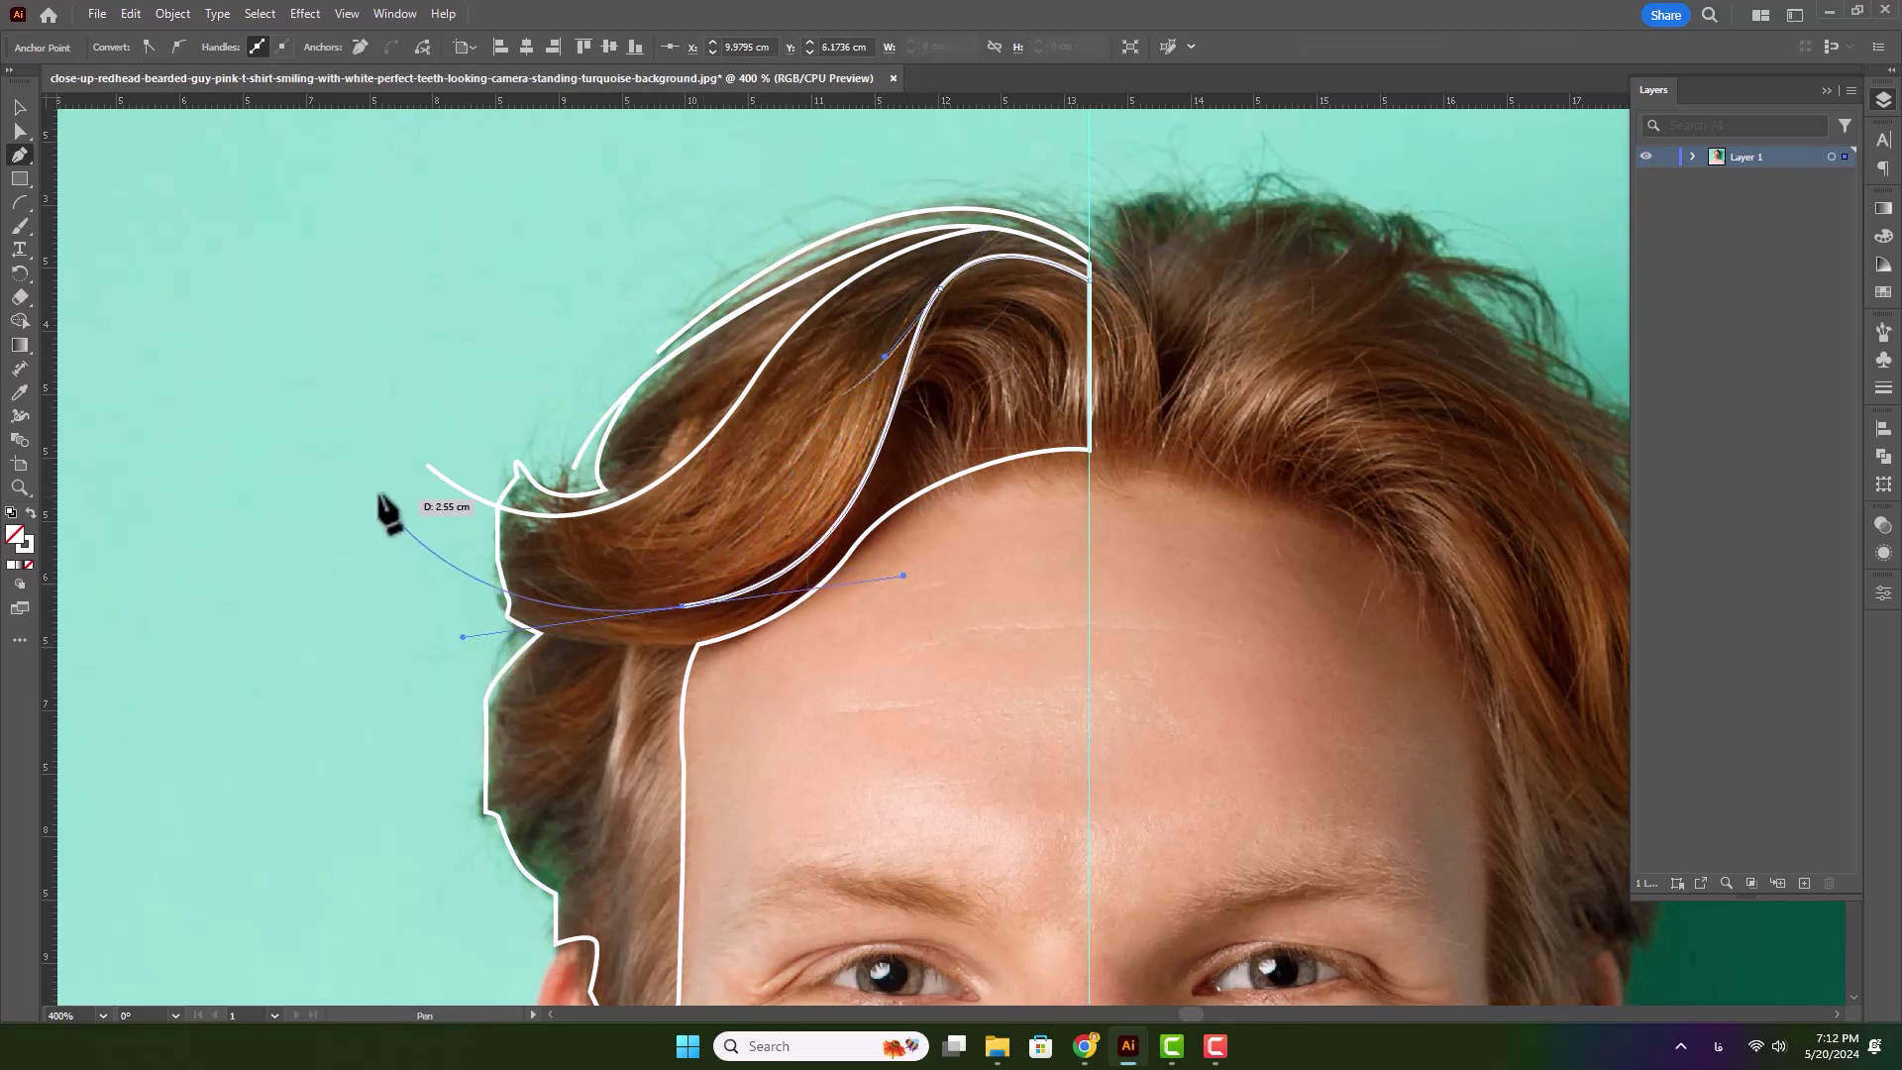
click(441, 526)
scroll(962, 397, down, 1)
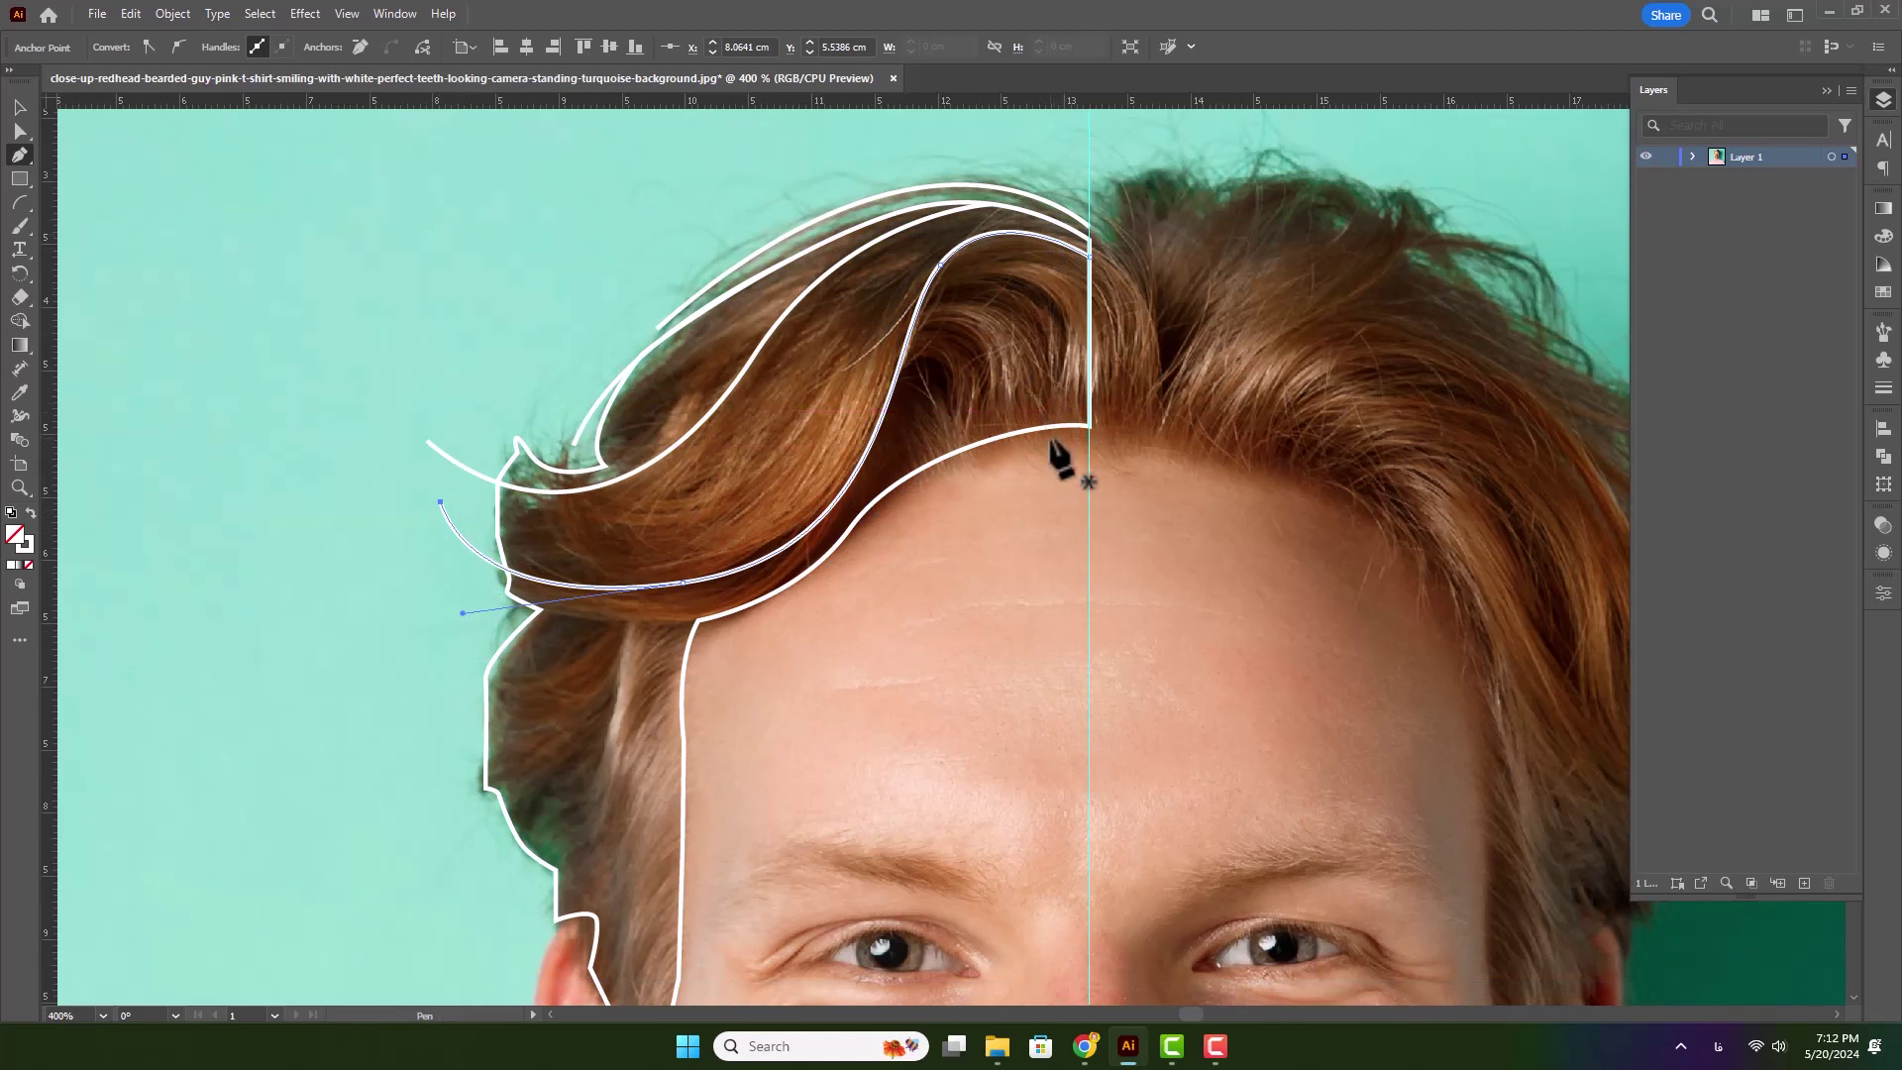
- Draw three nested arched strands beside the guide above the forehead hairline, the largest about 1.3 cm wide and 1.2 cm high
click(1054, 426)
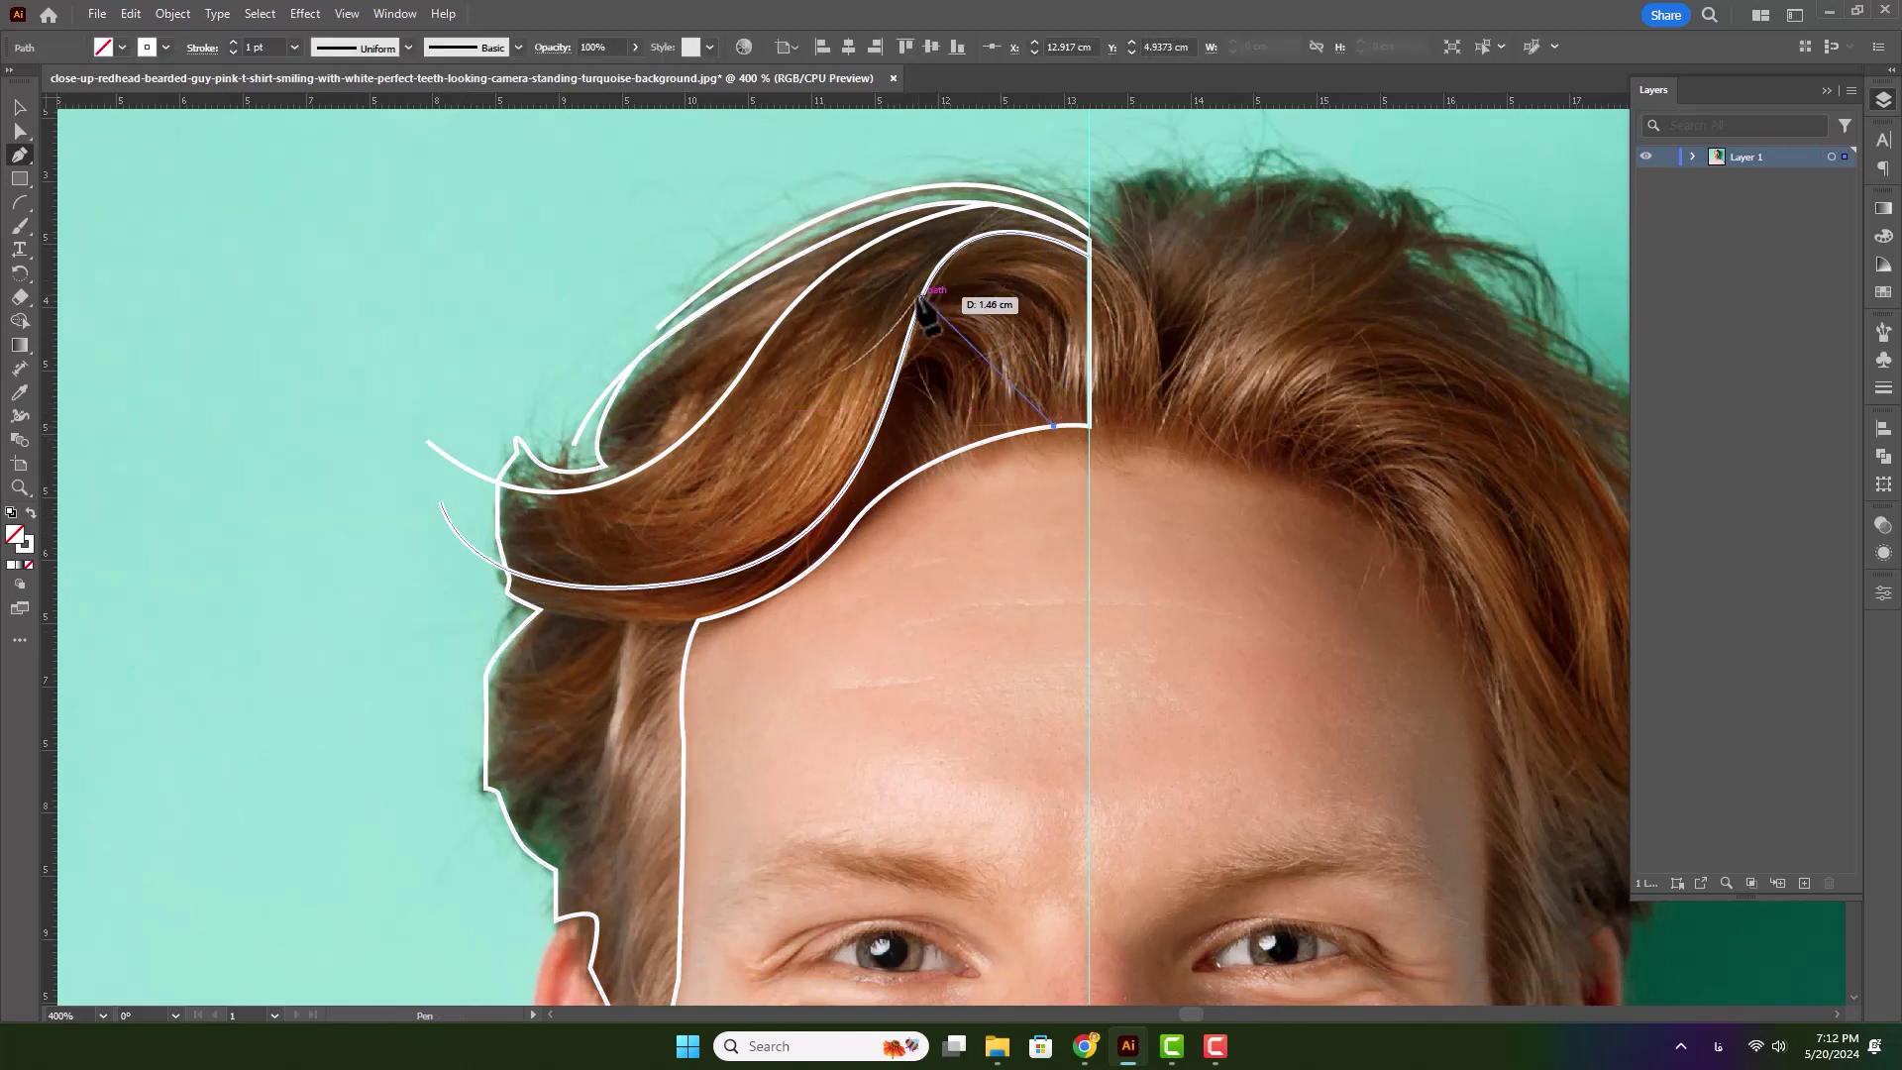
drag(925, 293, 680, 406)
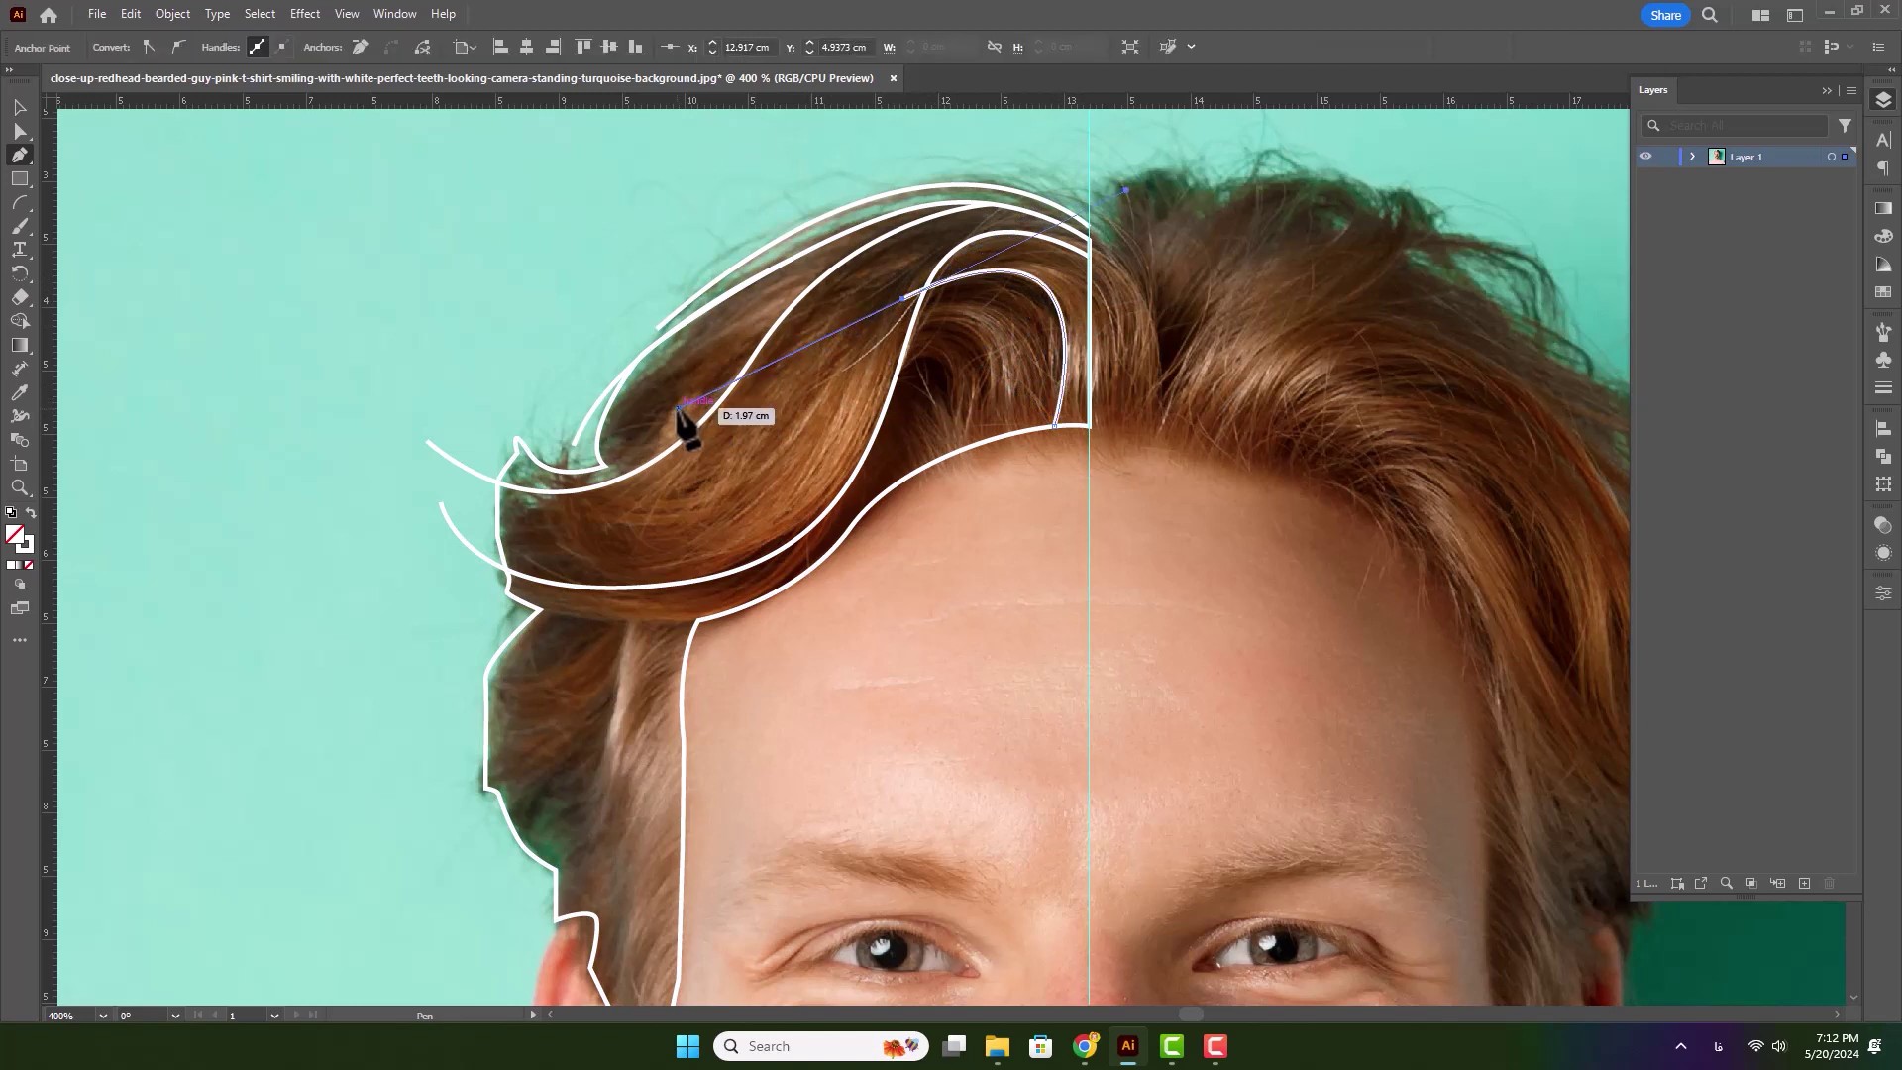
click(1009, 410)
mouse_move(894, 329)
mouse_down()
mouse_move(782, 380)
mouse_move(806, 416)
mouse_move(780, 424)
mouse_up()
key(Escape)
click(951, 410)
- Draw a curved strand from the temple corner of the hairline along the front lock's underside, ending past the hair's left edge
scroll(832, 550, down, 2)
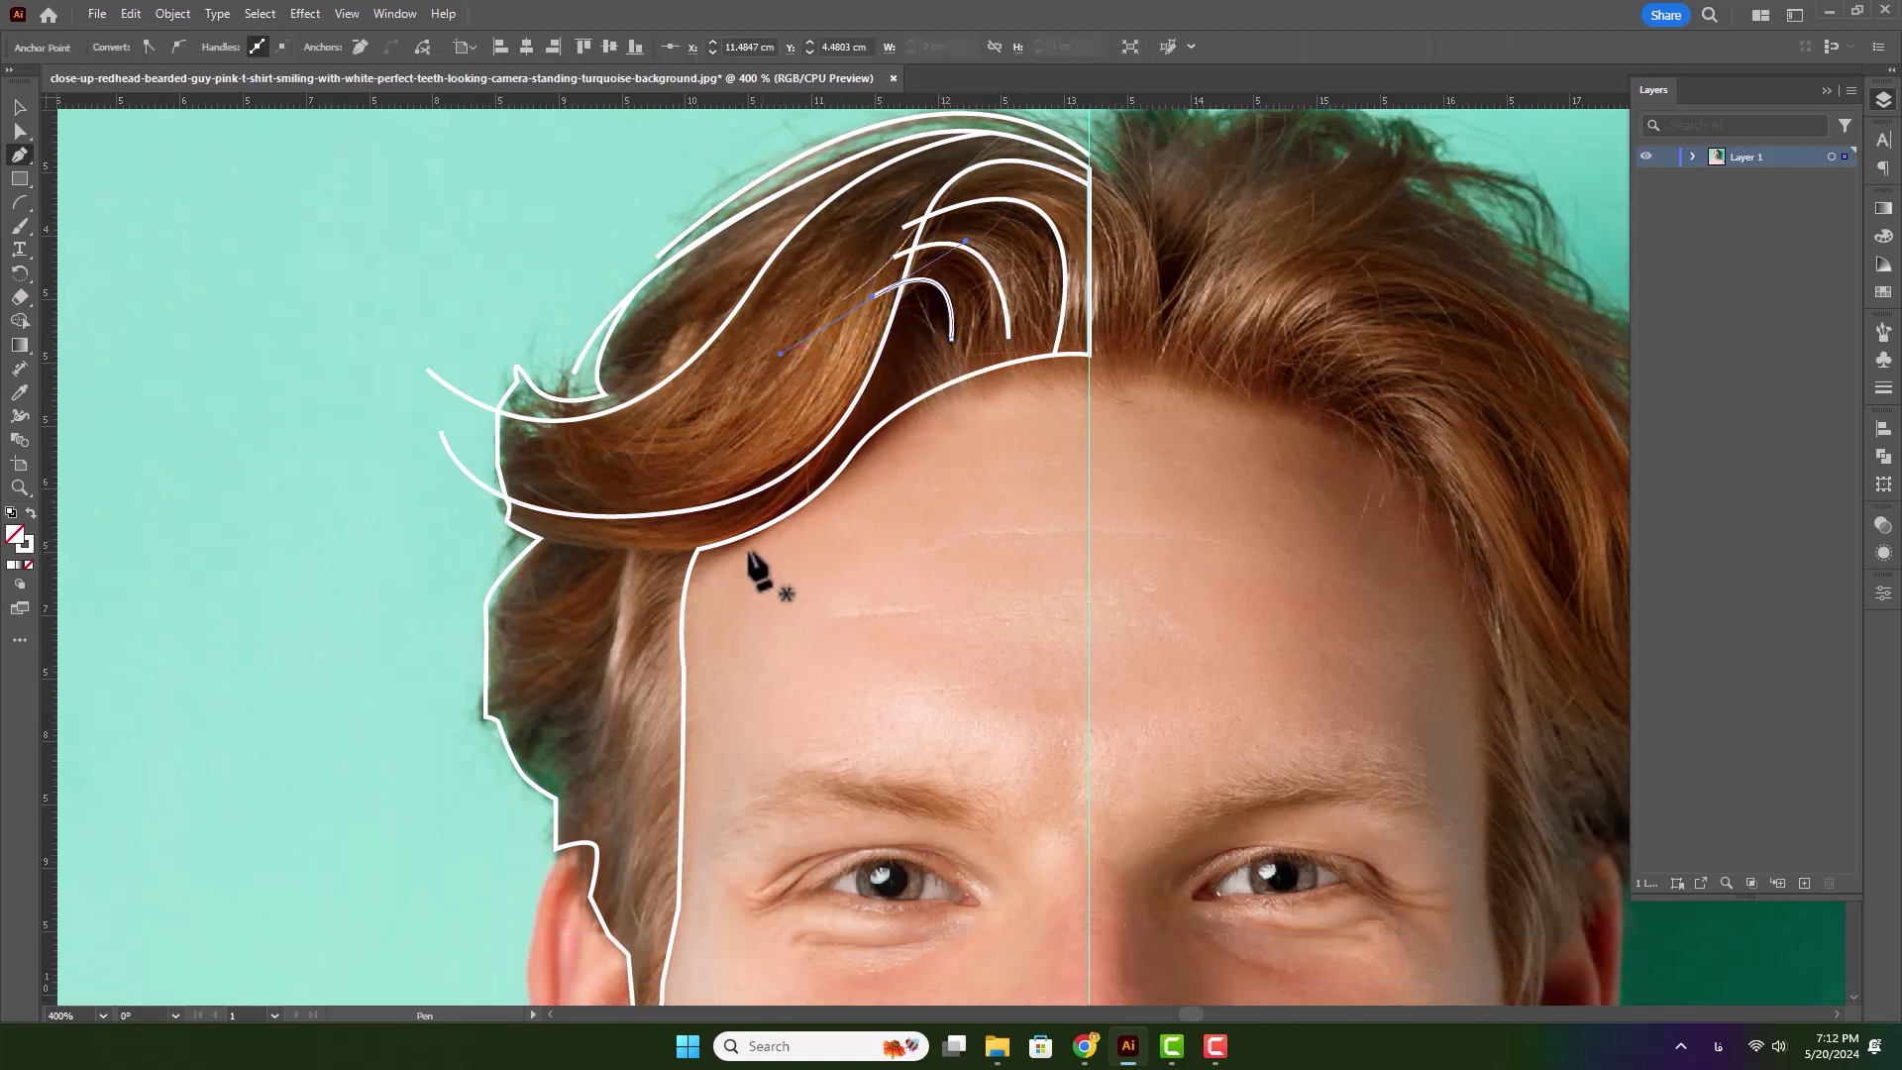
click(698, 549)
drag(467, 503, 363, 434)
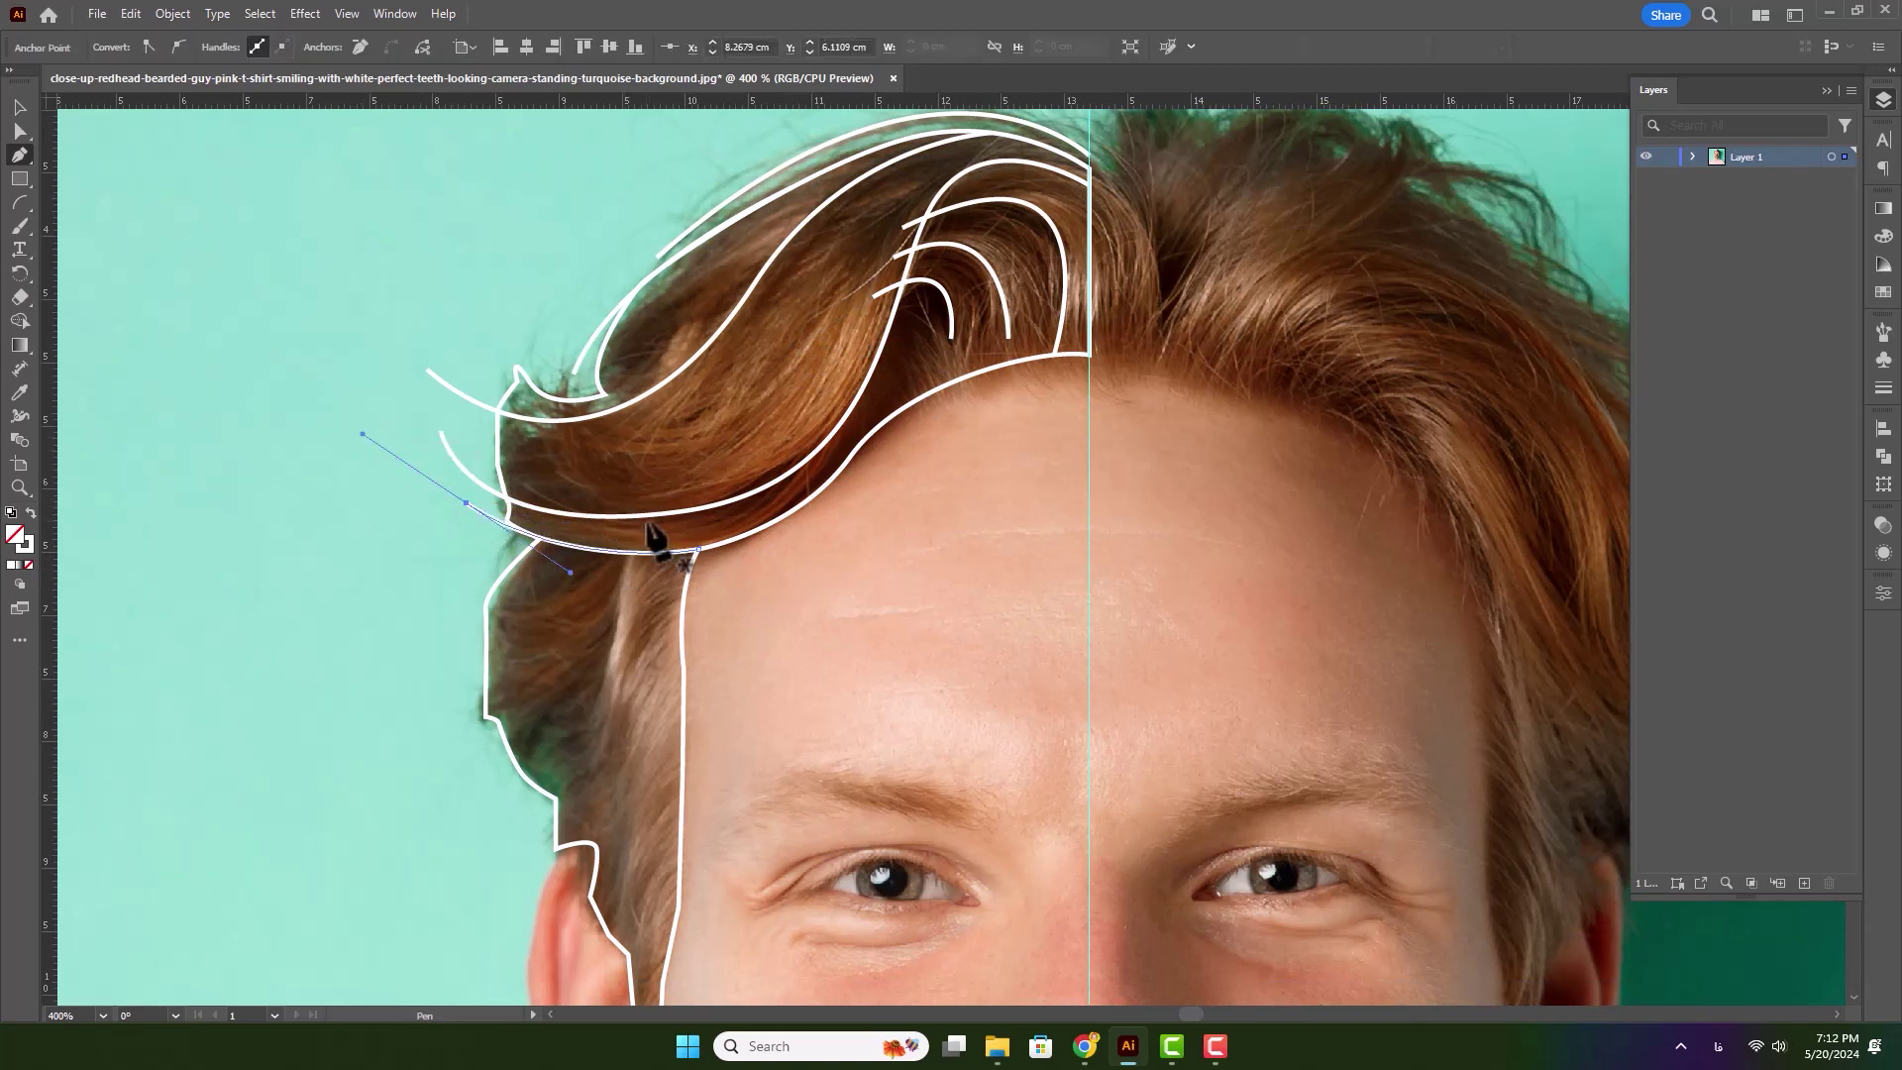
- Draw two side strands from under the front lock, one curving down past the lower outline and a shorter one sweeping left
scroll(649, 540, down, 2)
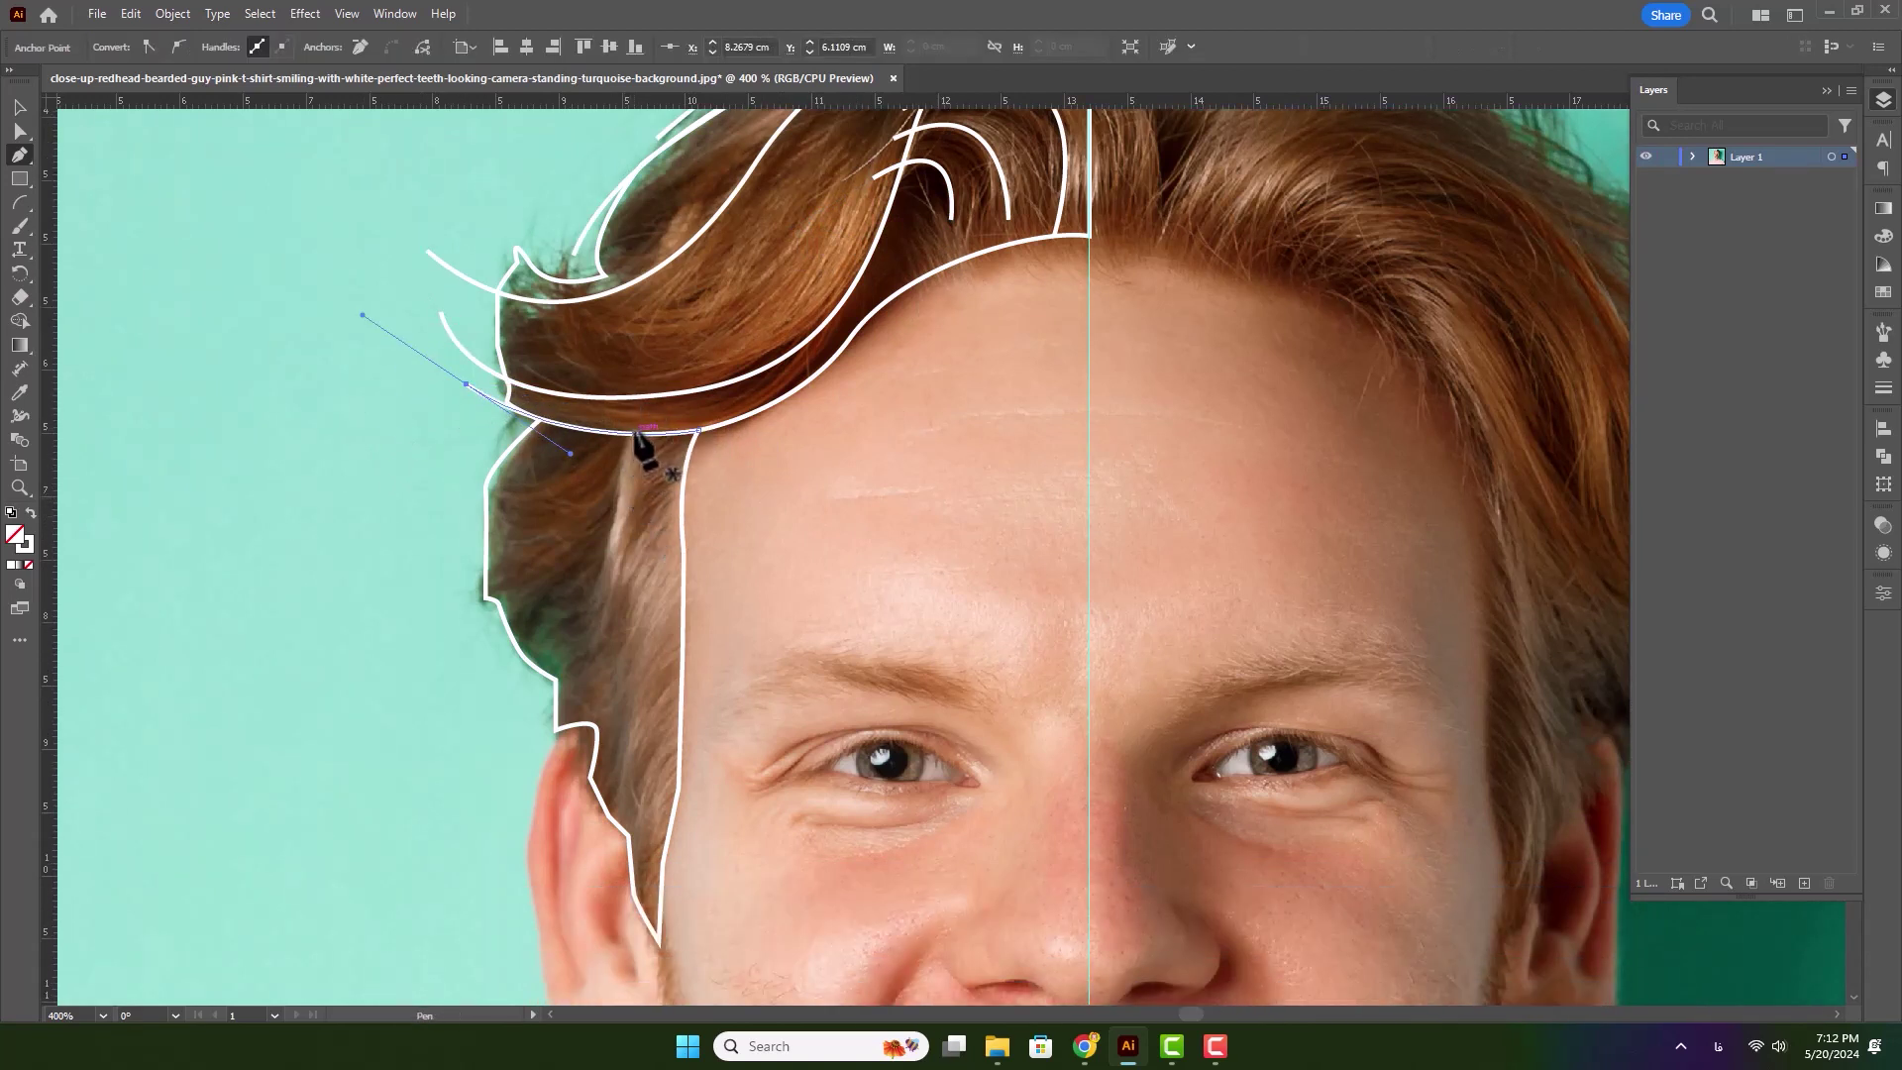
click(635, 433)
drag(593, 584, 591, 644)
click(525, 717)
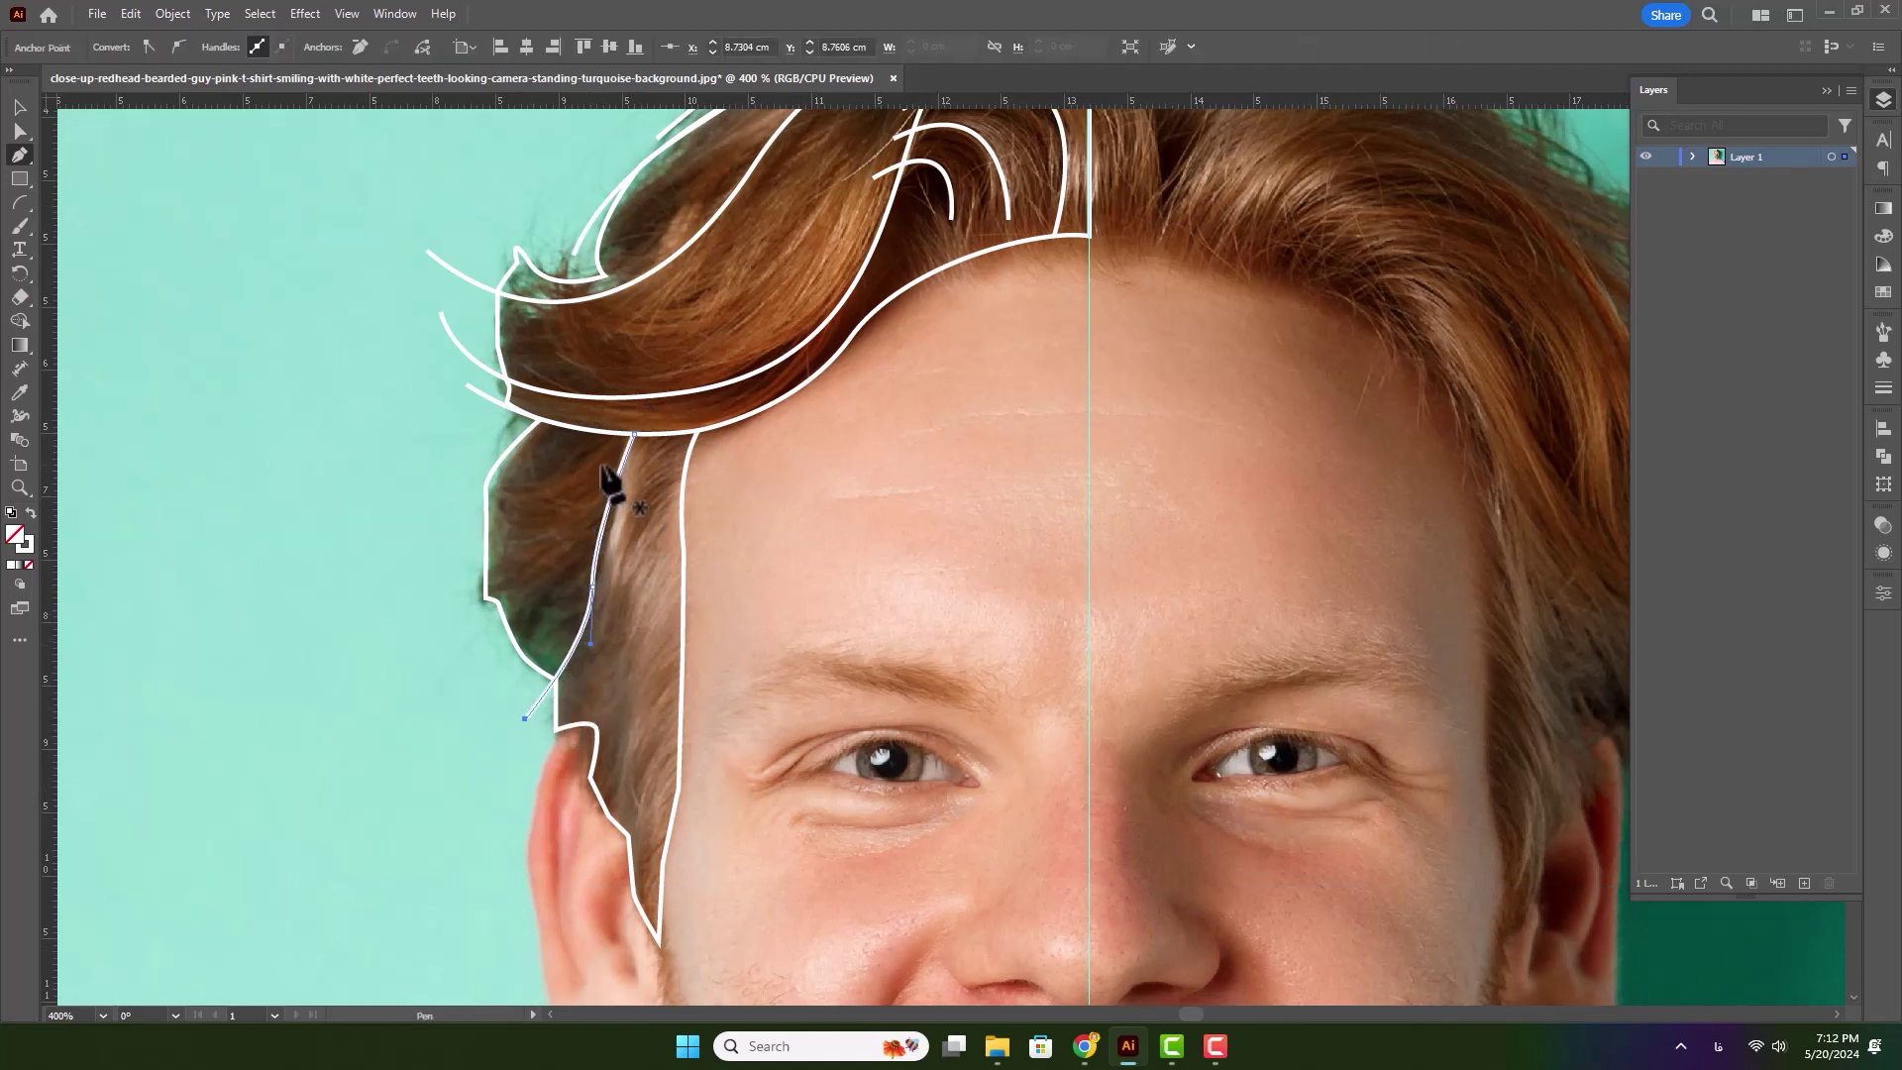
click(617, 433)
drag(471, 500, 377, 492)
- Expand Layer 1's contents and swap the fill and stroke of the hair outline path
scroll(710, 690, down, 1)
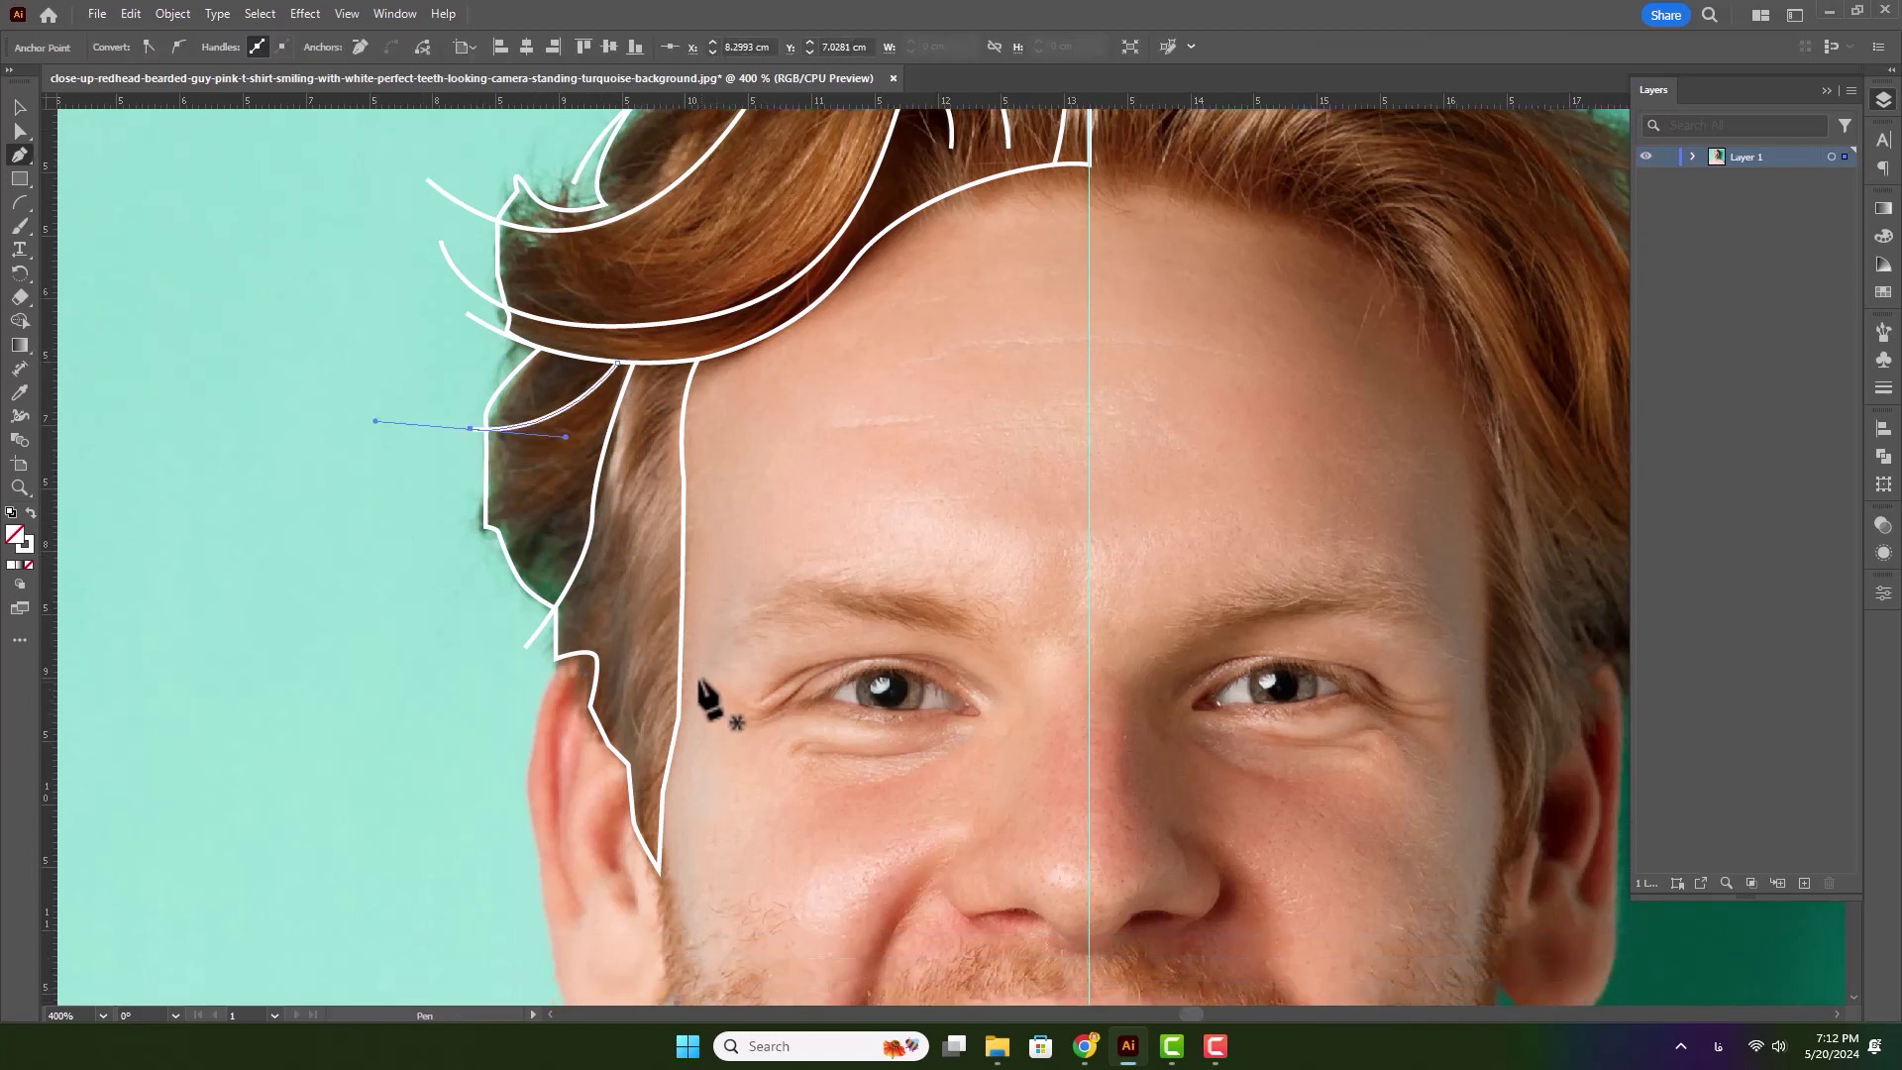
scroll(674, 630, down, 2)
drag(662, 475, 823, 466)
click(19, 107)
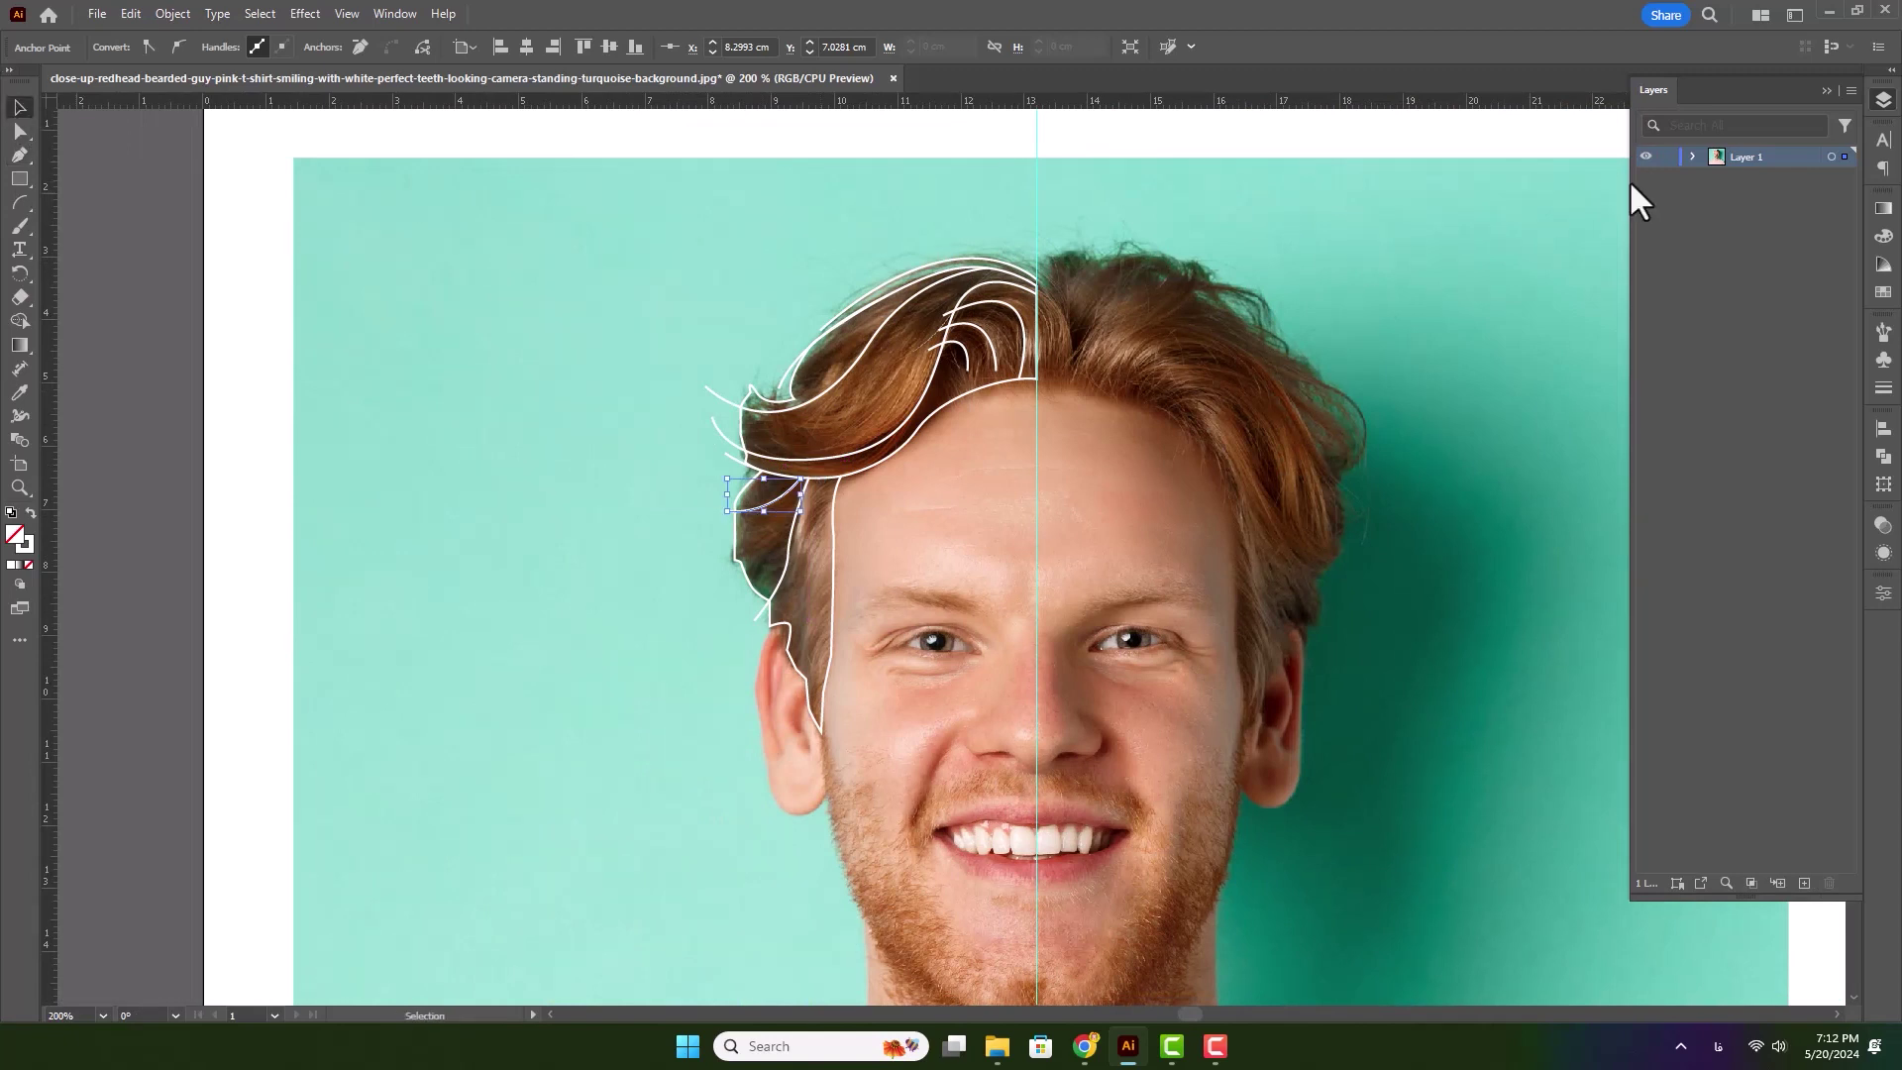
click(1693, 157)
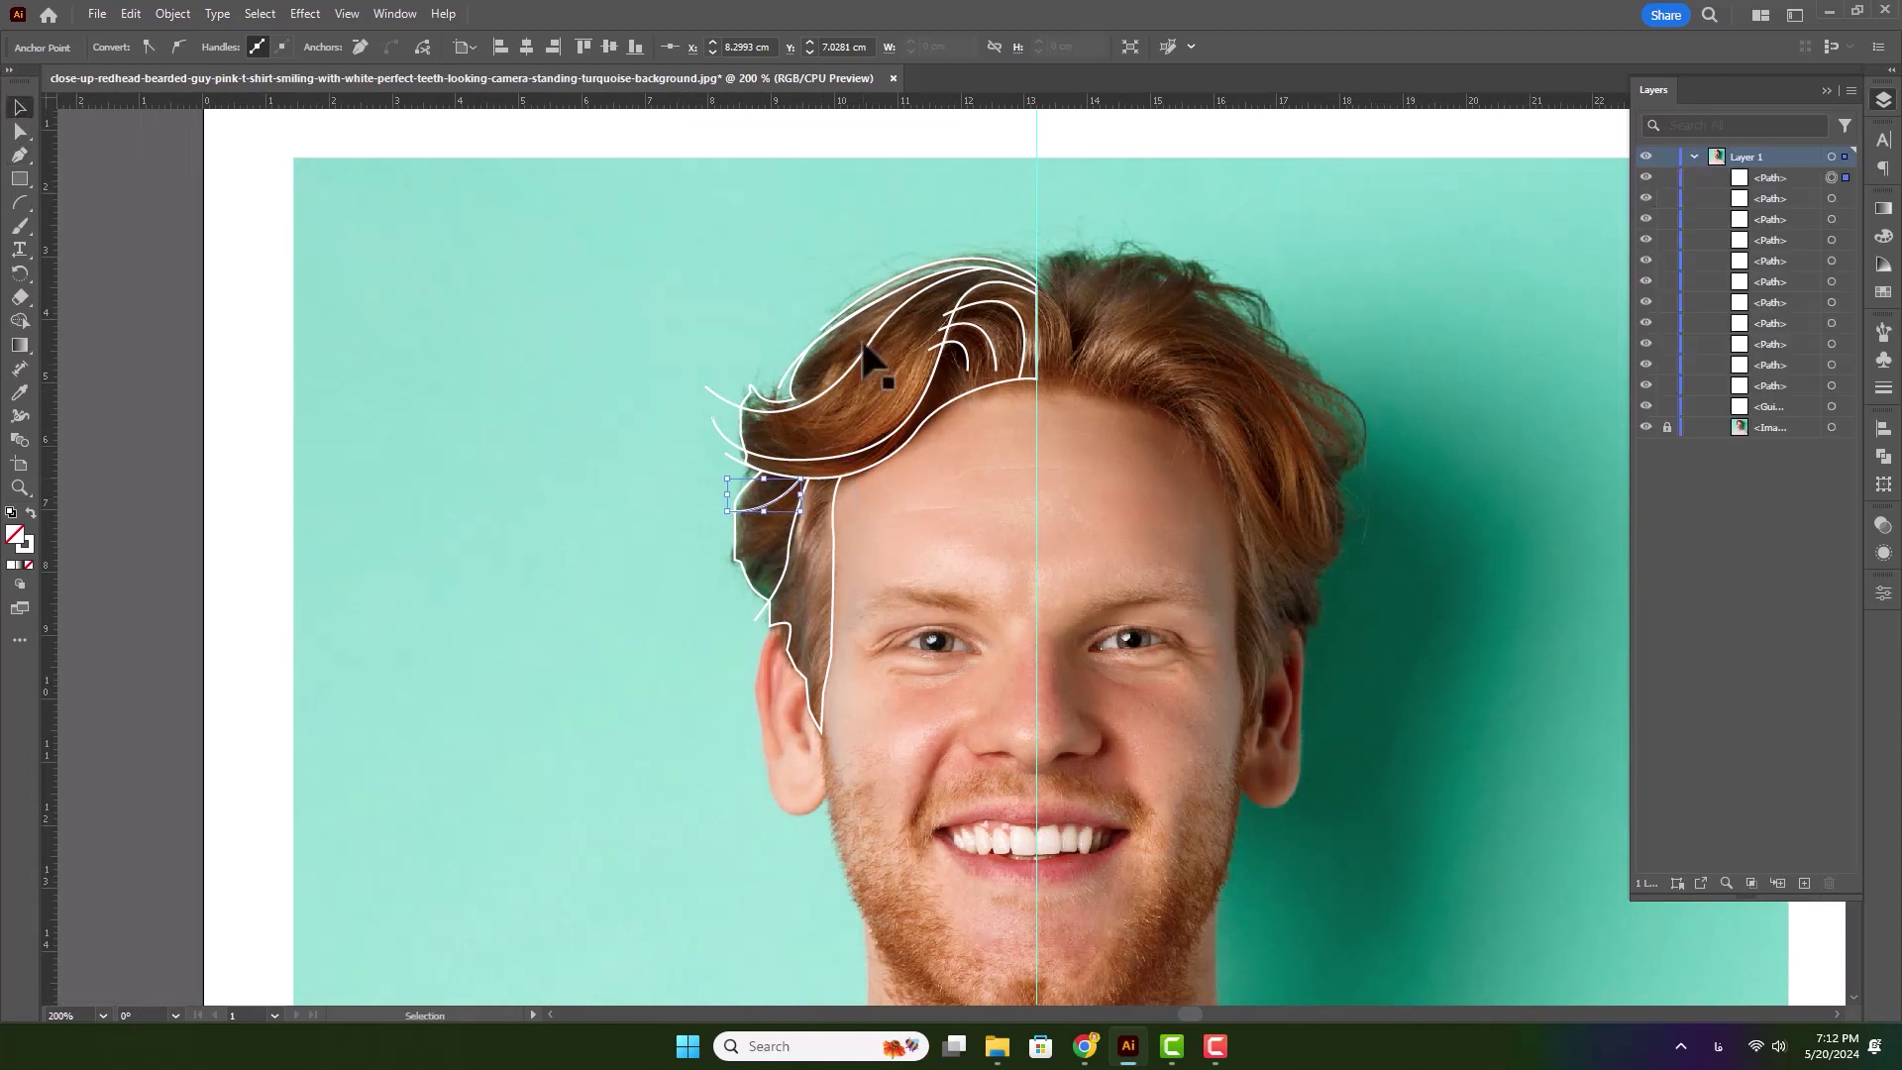
click(793, 428)
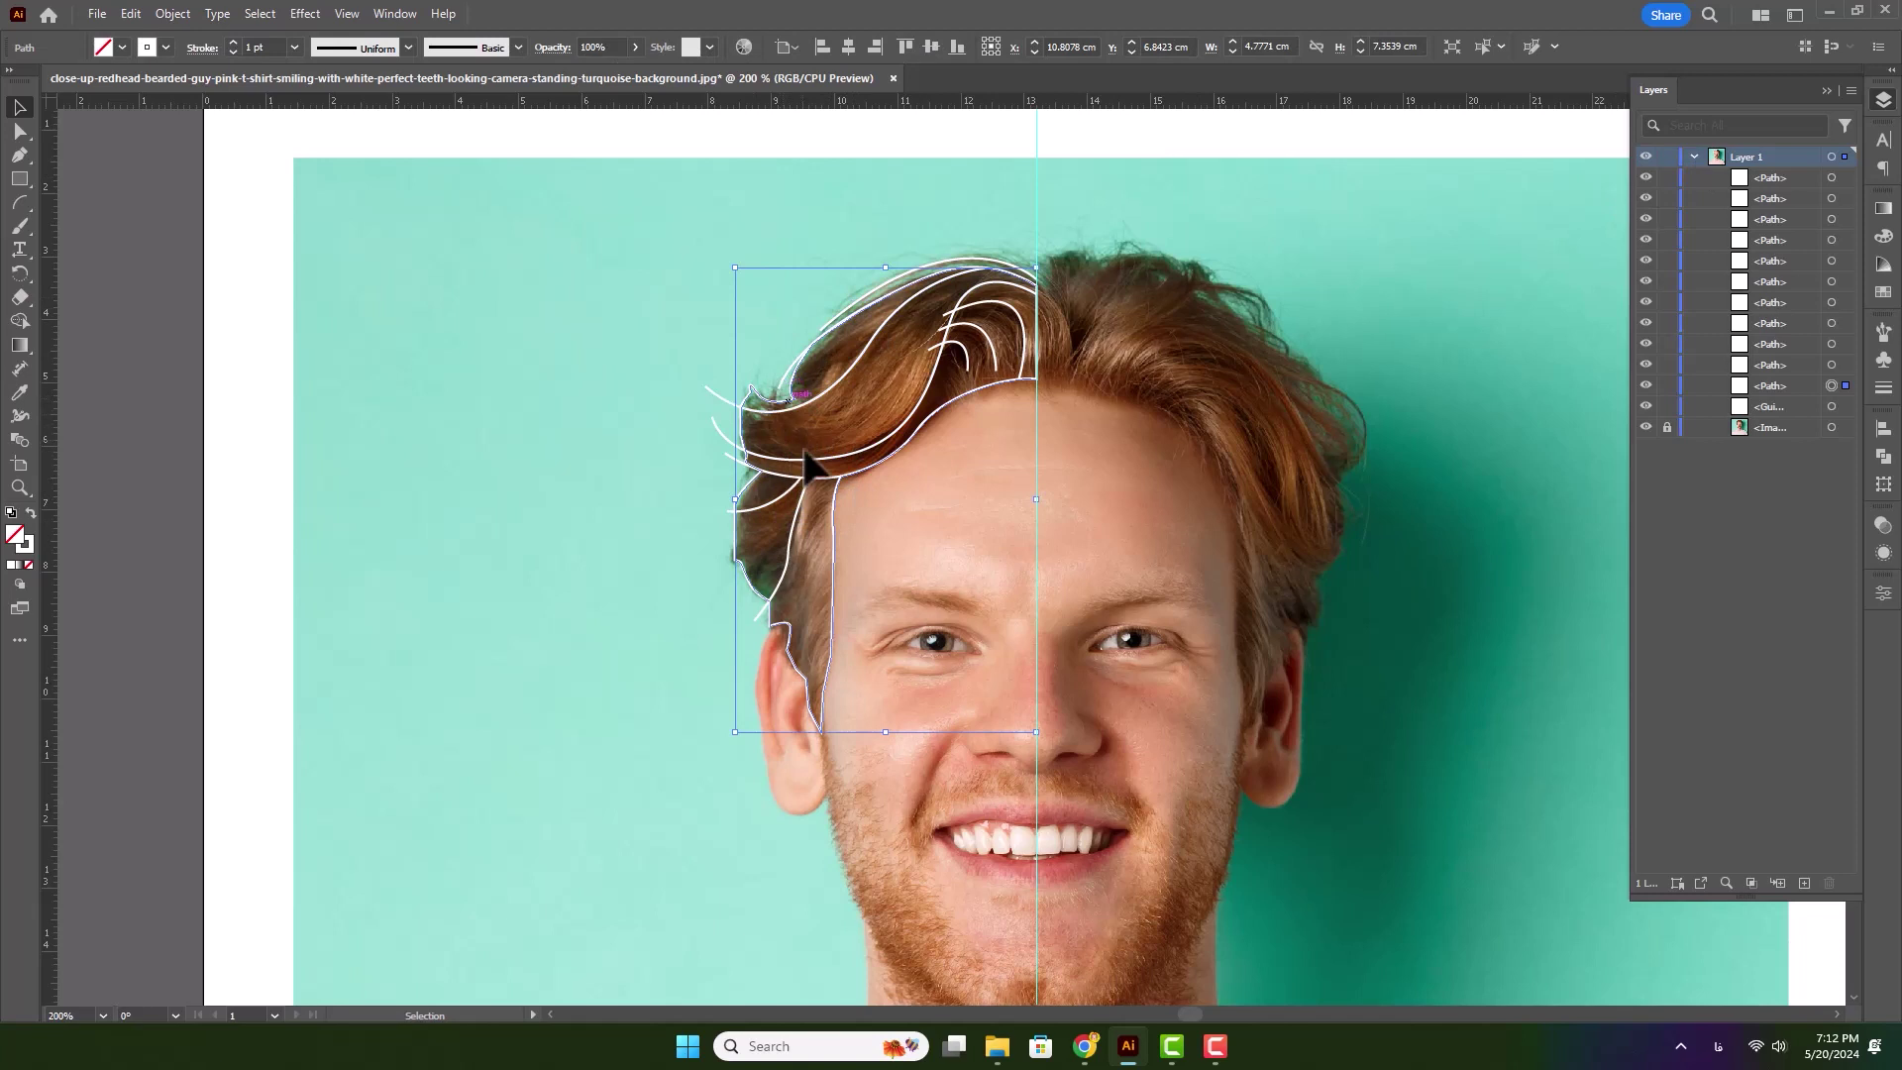
key(shift+x)
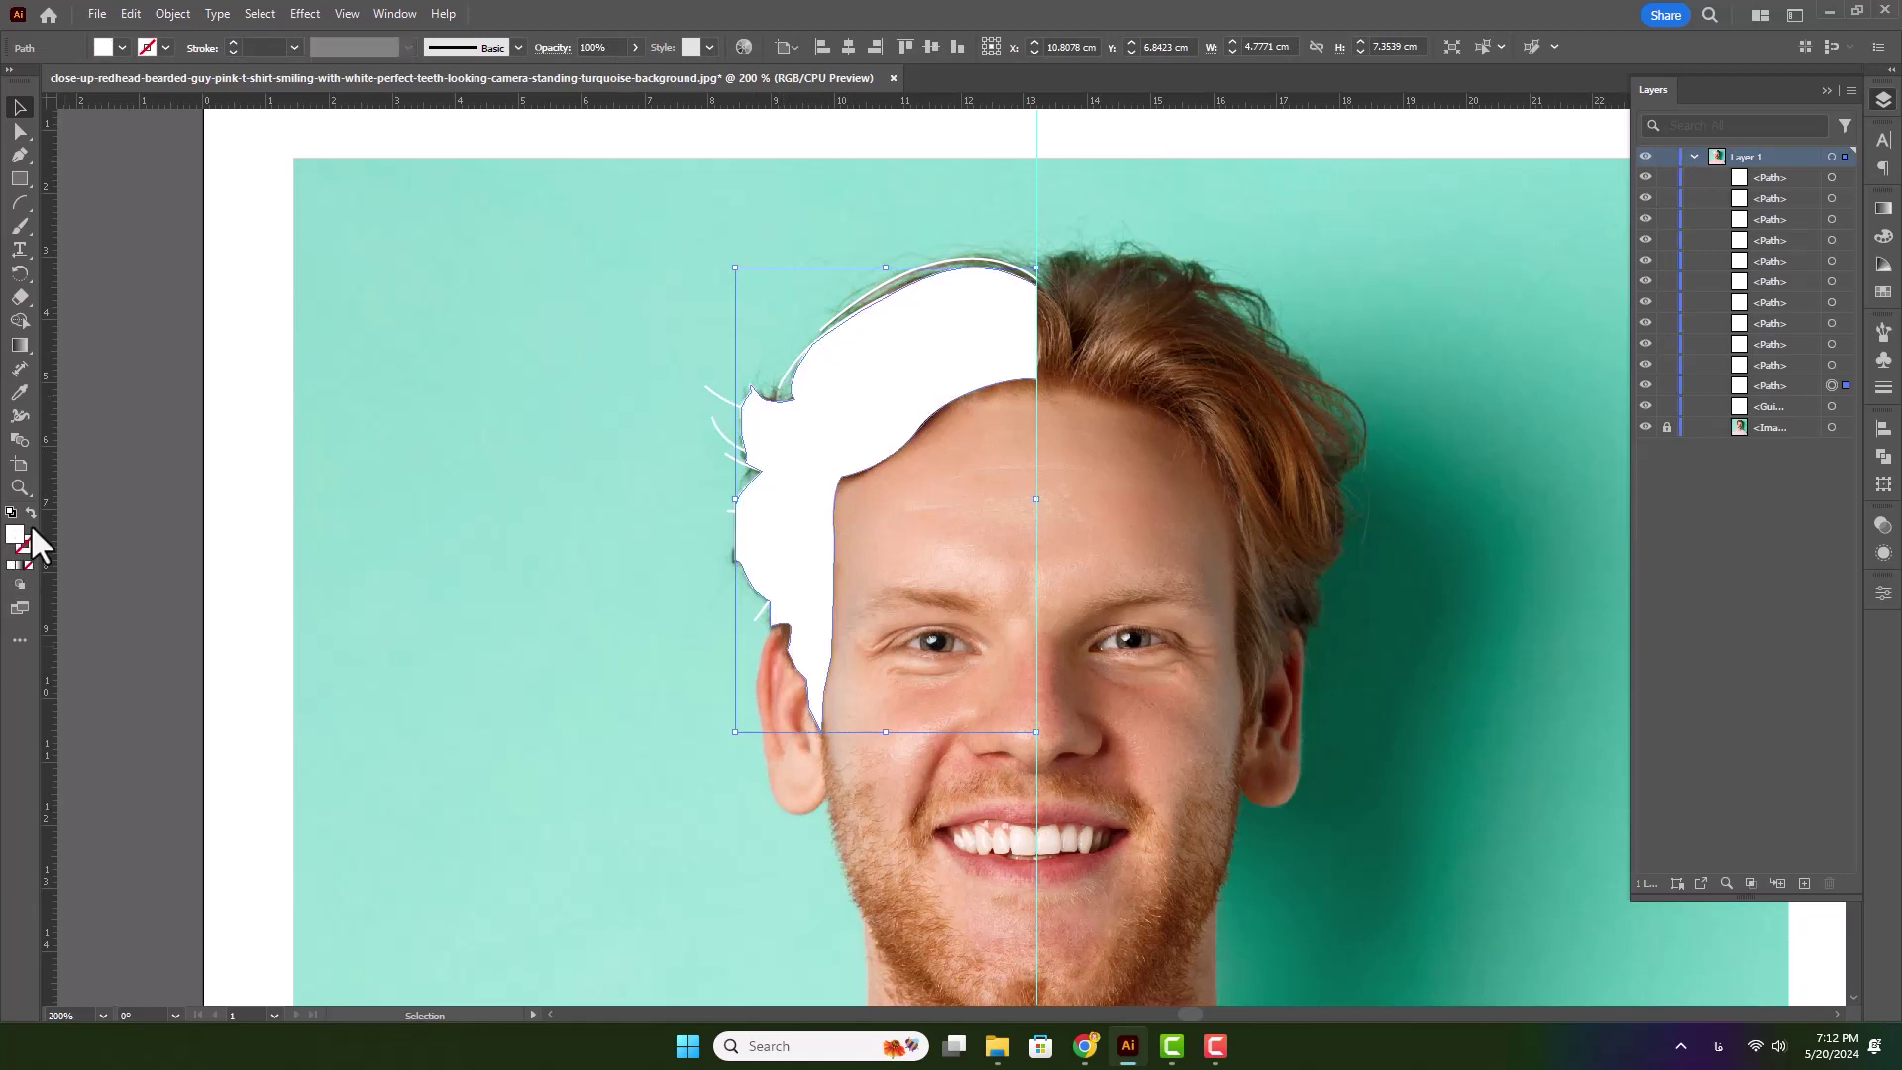
- Set the hair shape's fill to the dark brown color 211500
double_click(15, 537)
drag(900, 260, 1306, 161)
drag(1296, 372, 1250, 455)
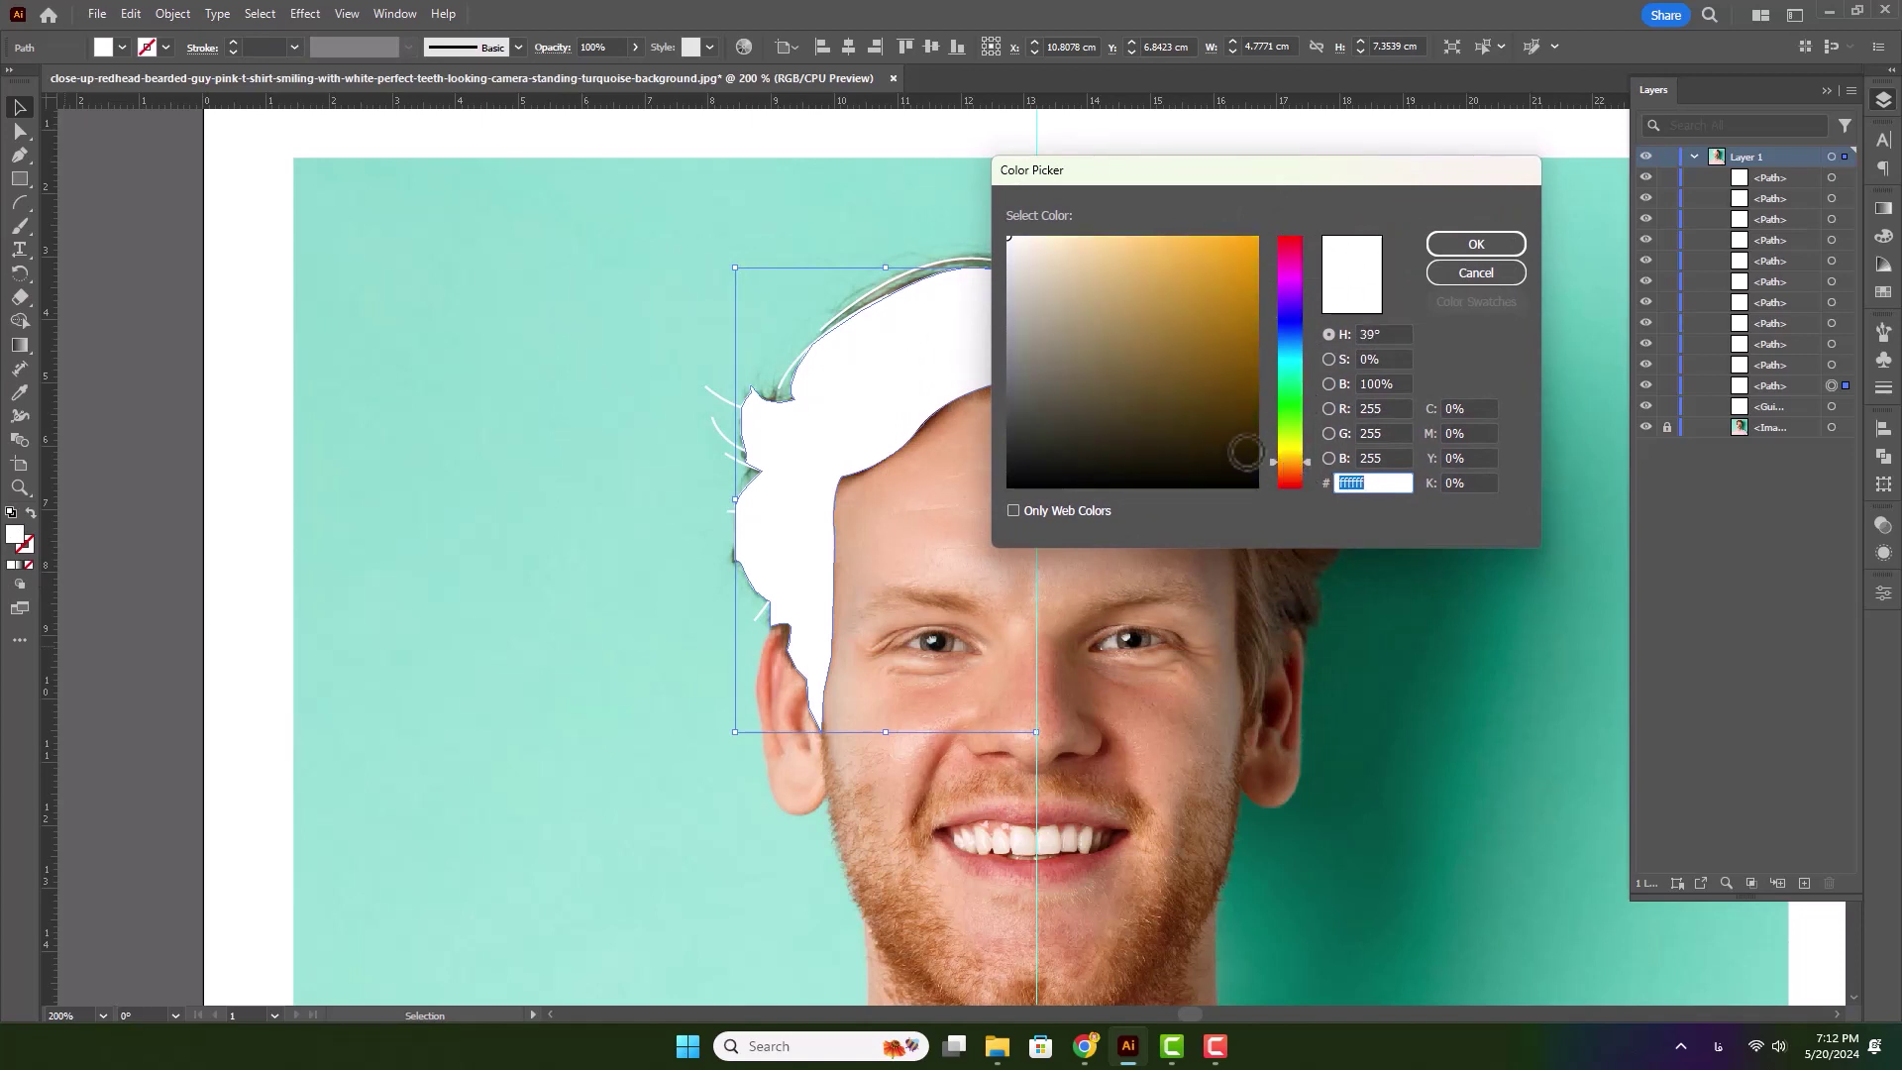
click(1253, 463)
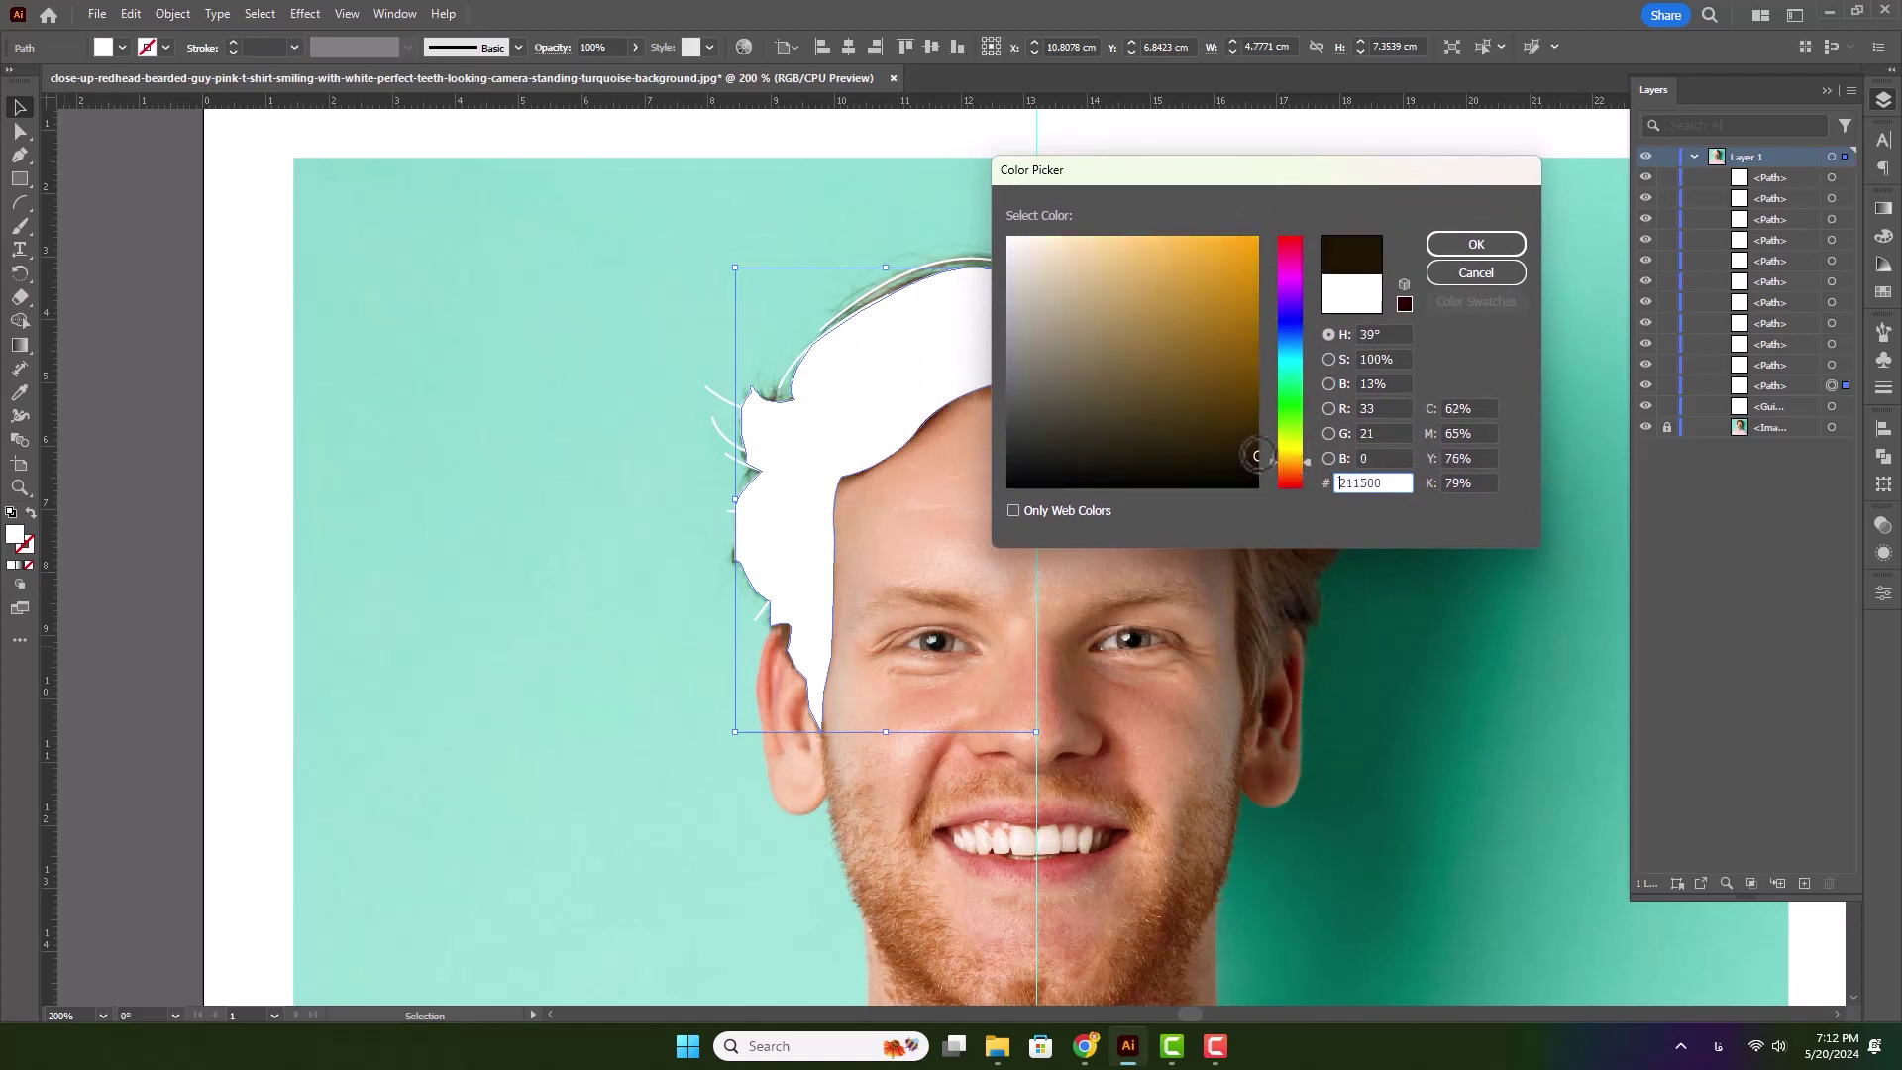
click(1467, 252)
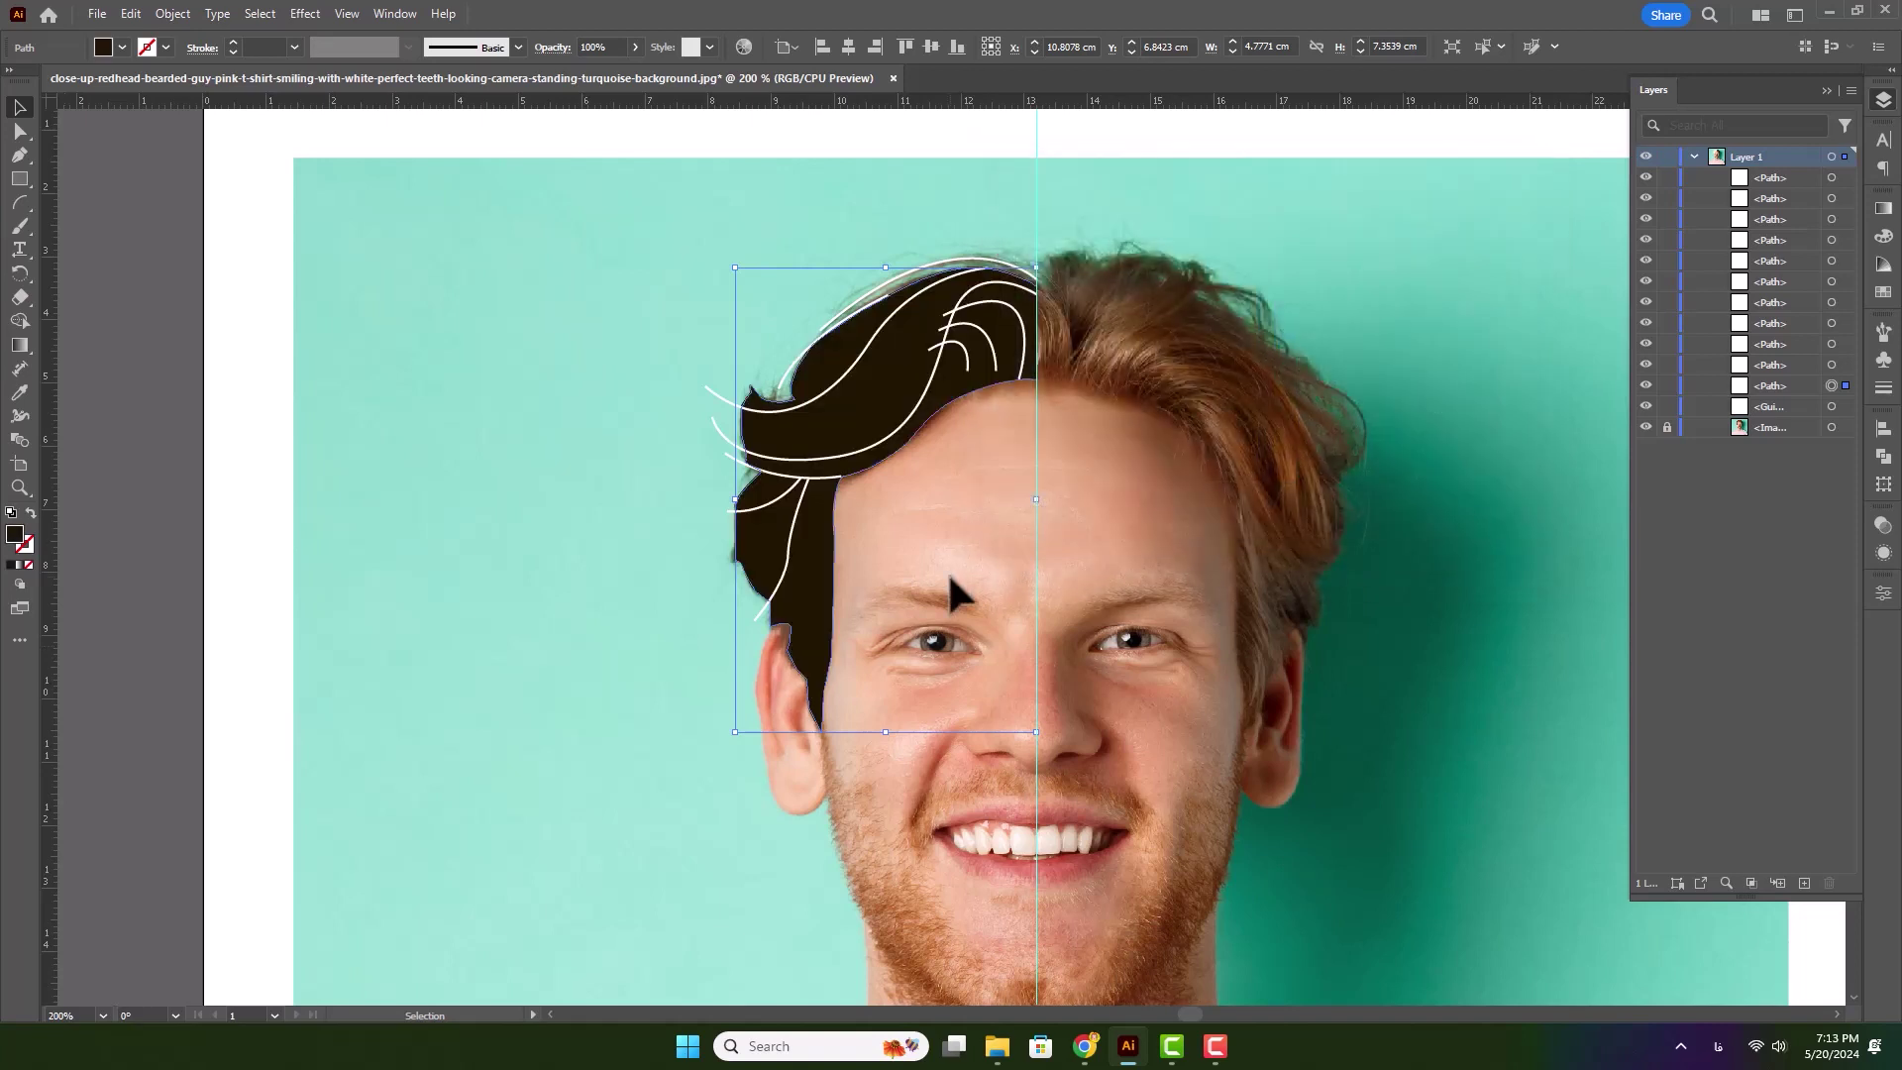
- Select all strand paths without the hair shape and give them a 2 pt stroke with the elliptical profile tapering at both ends
scroll(956, 364, up, 1)
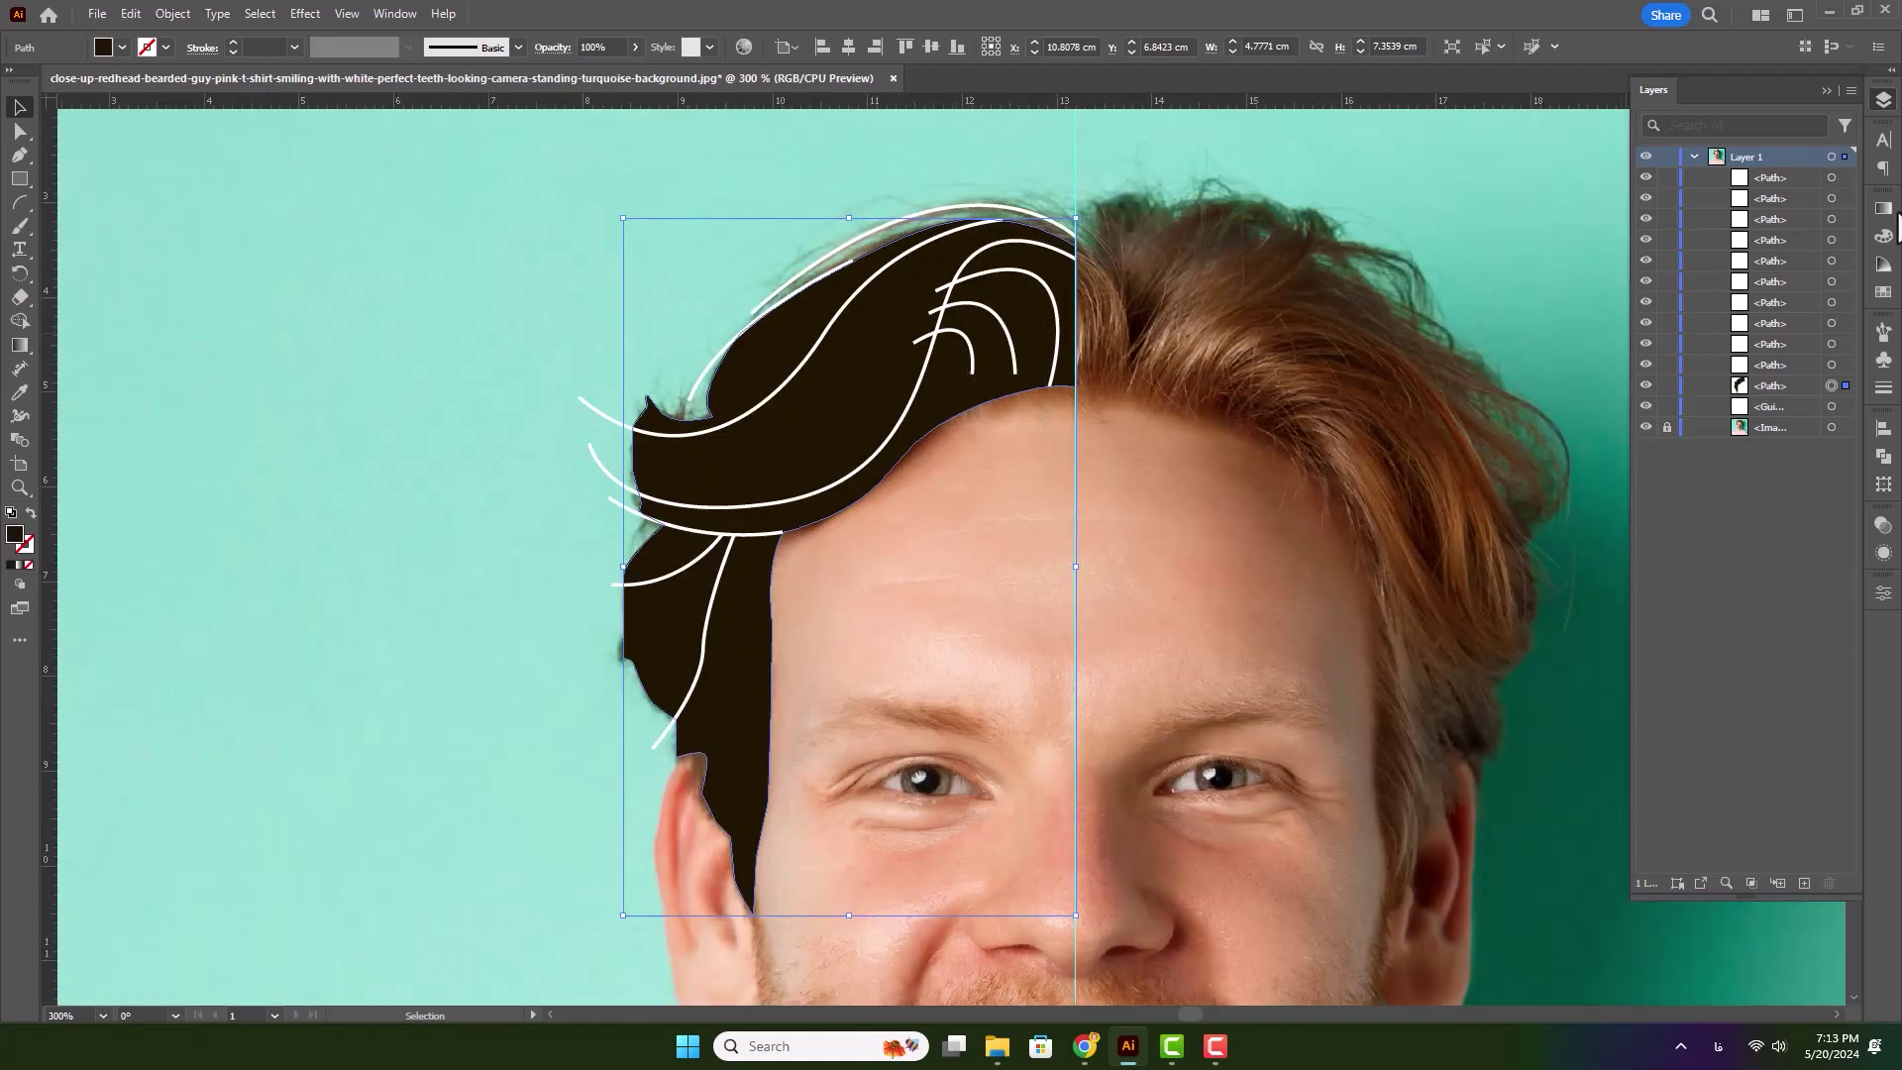
click(1845, 156)
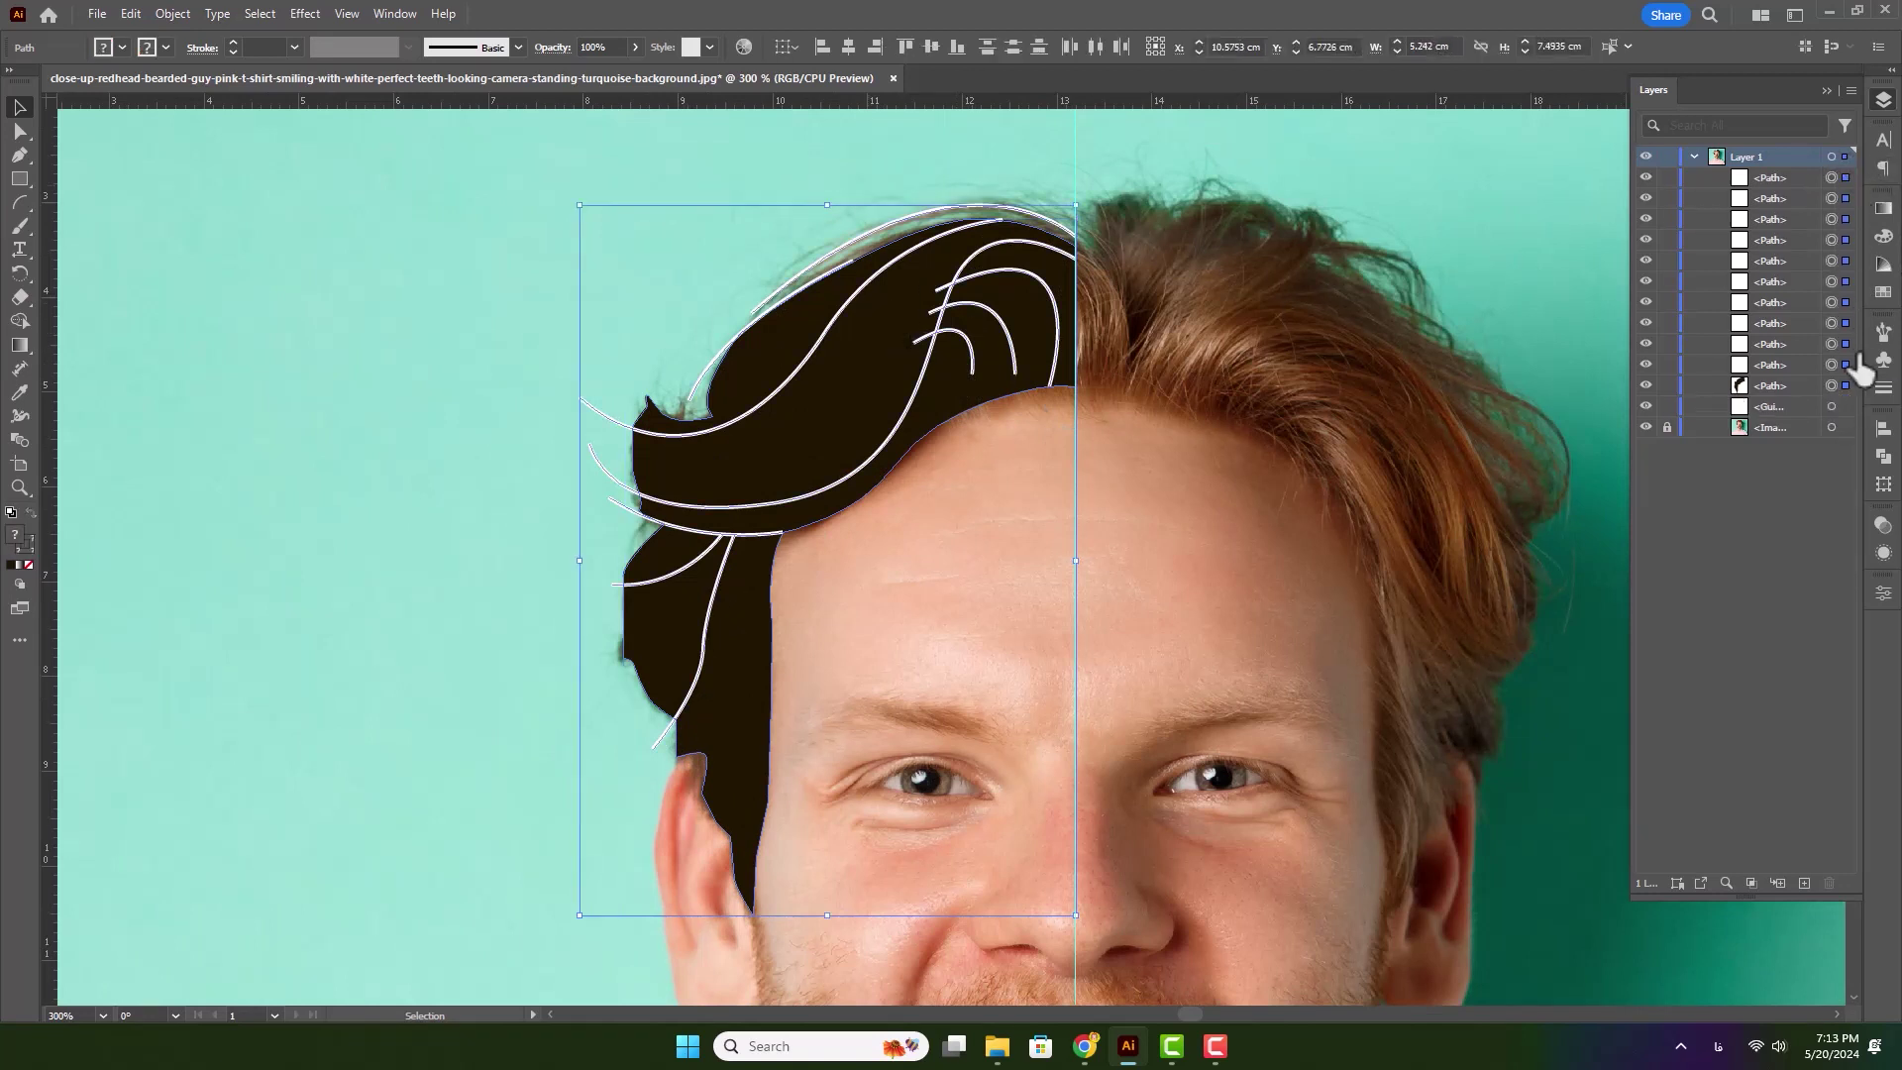
shift+click(1845, 386)
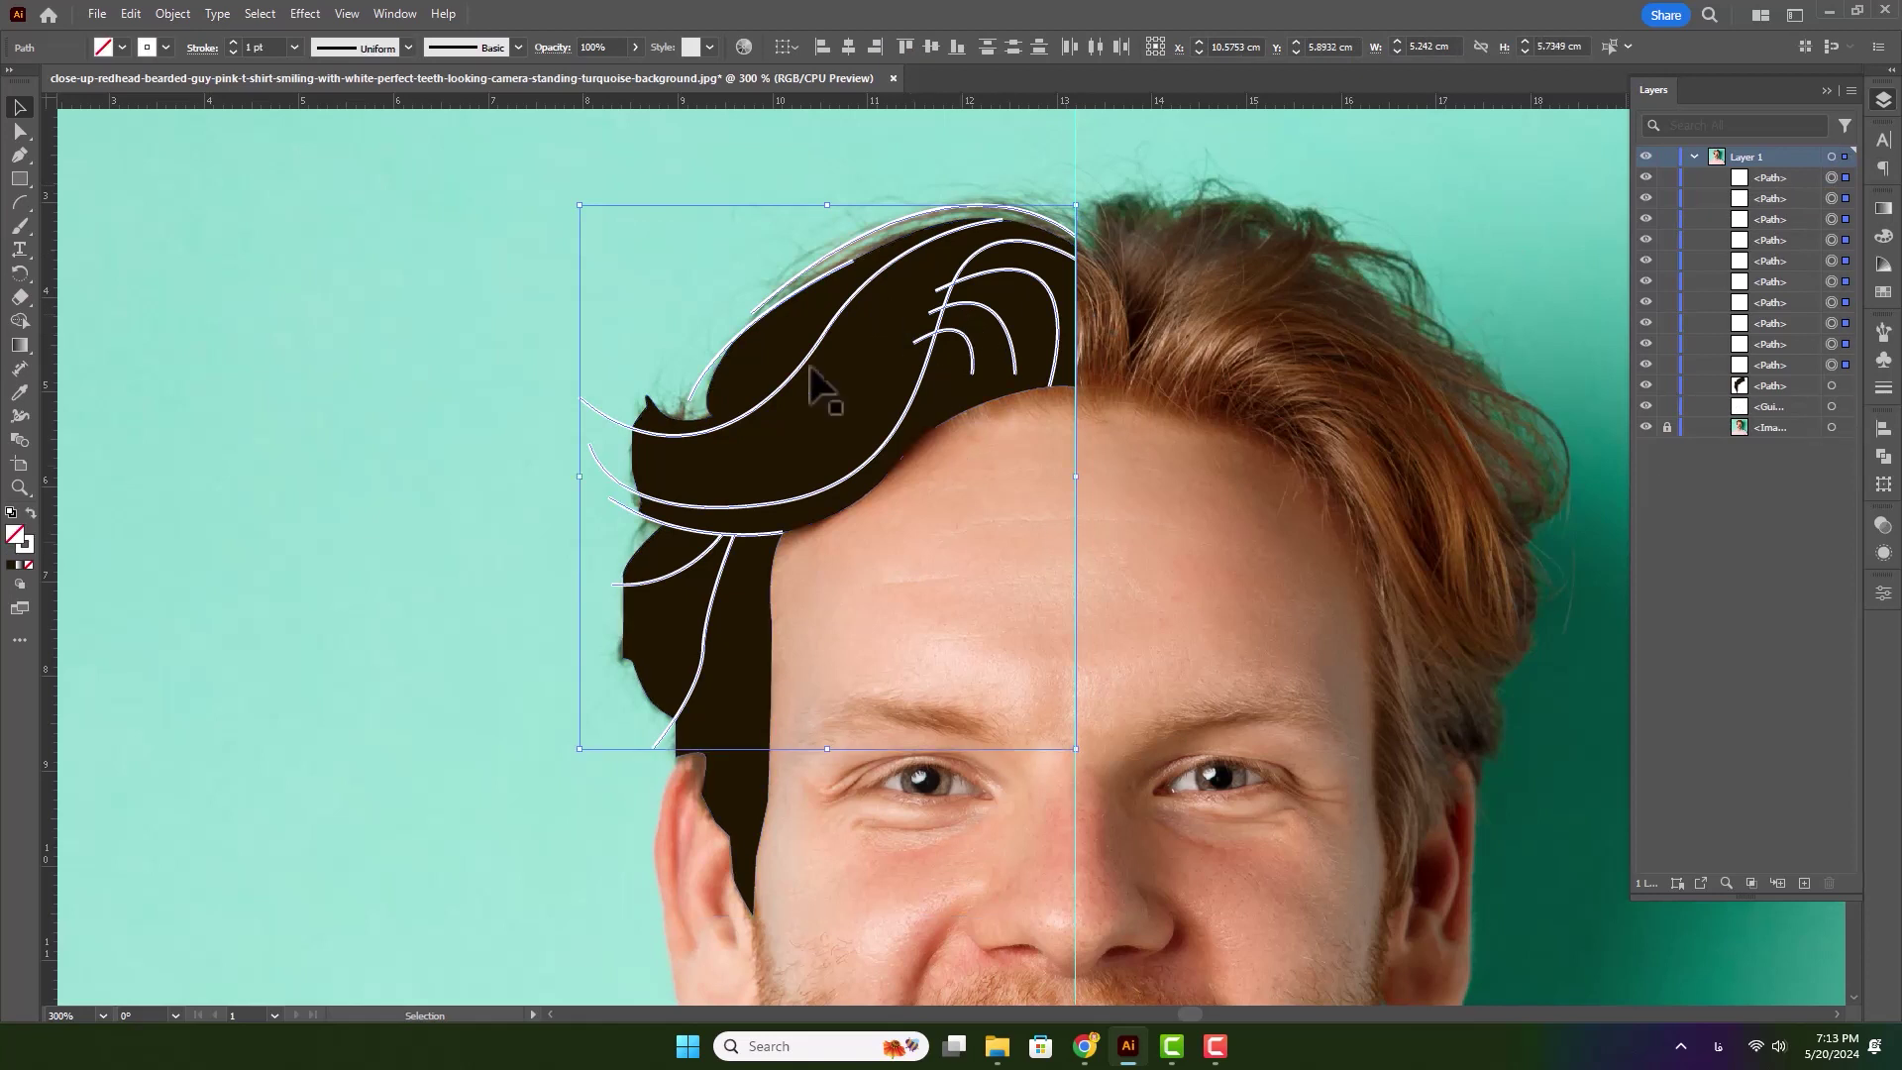
click(231, 41)
click(360, 49)
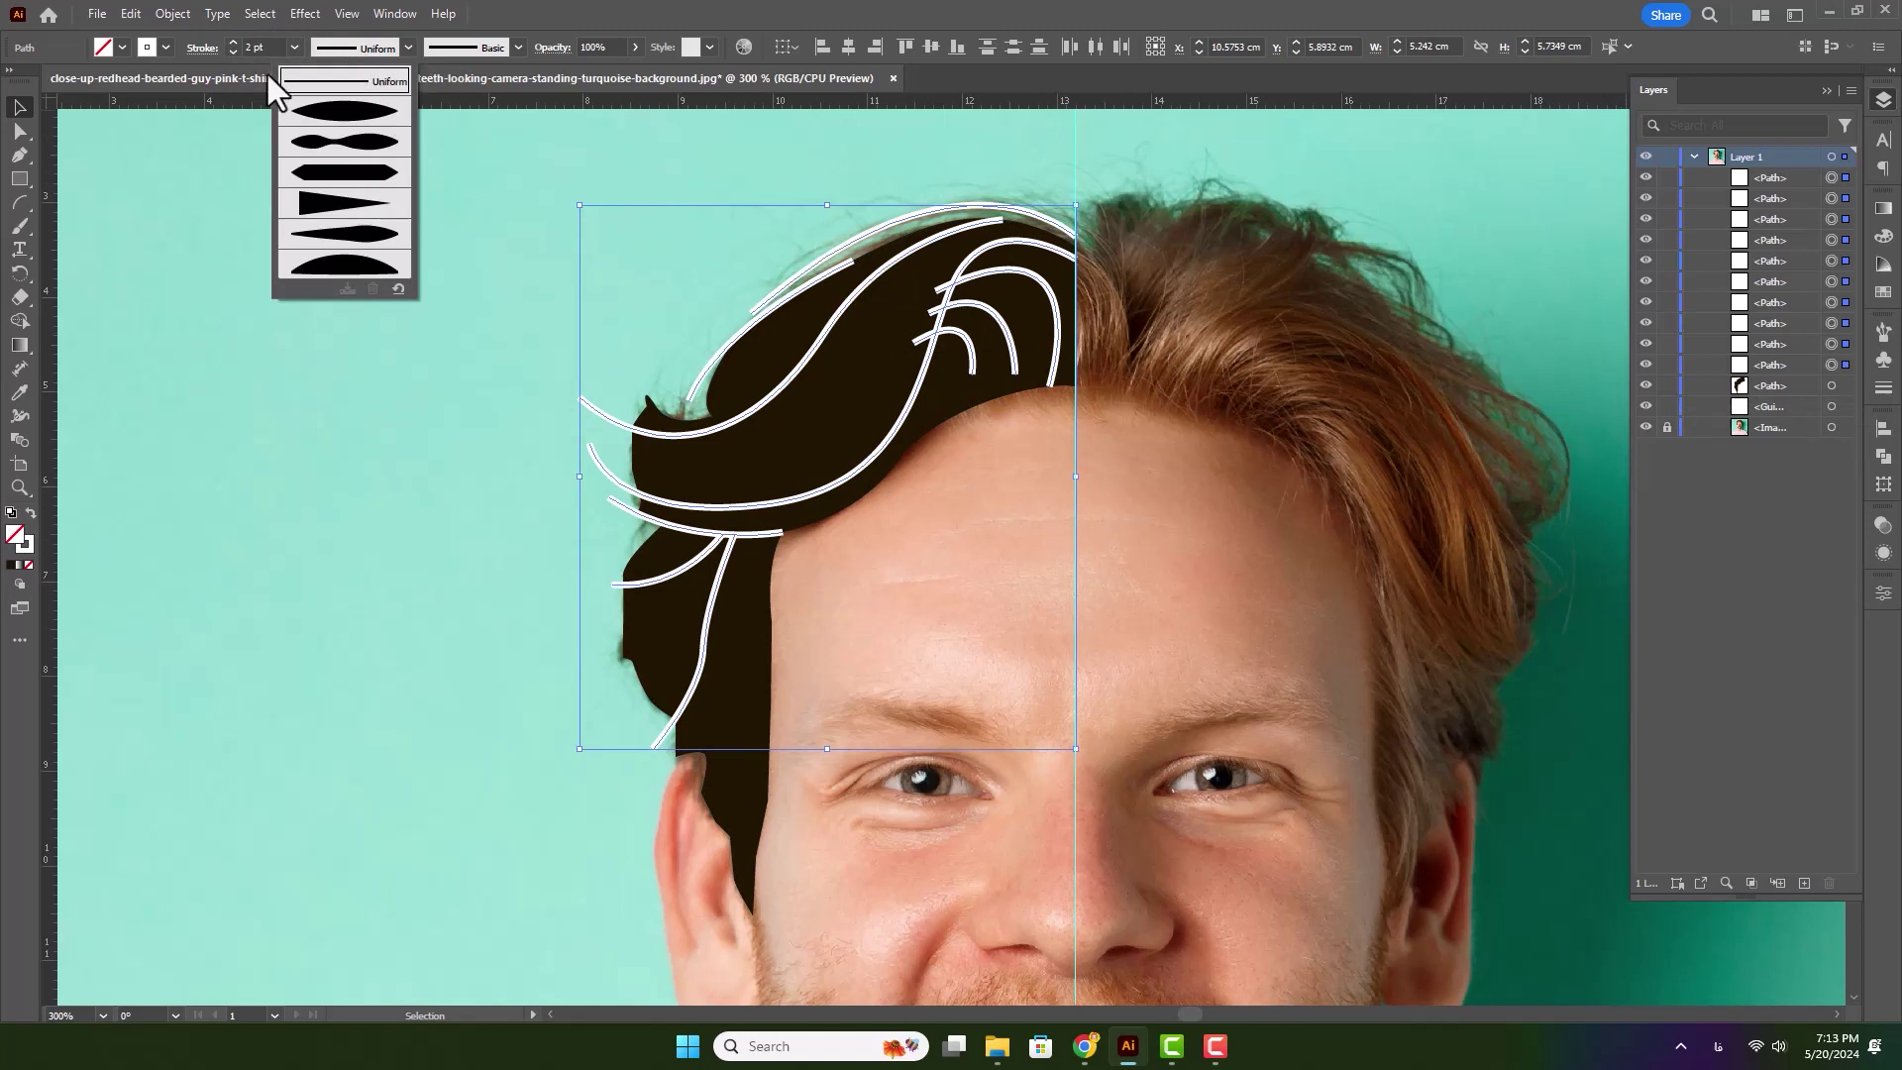
click(349, 119)
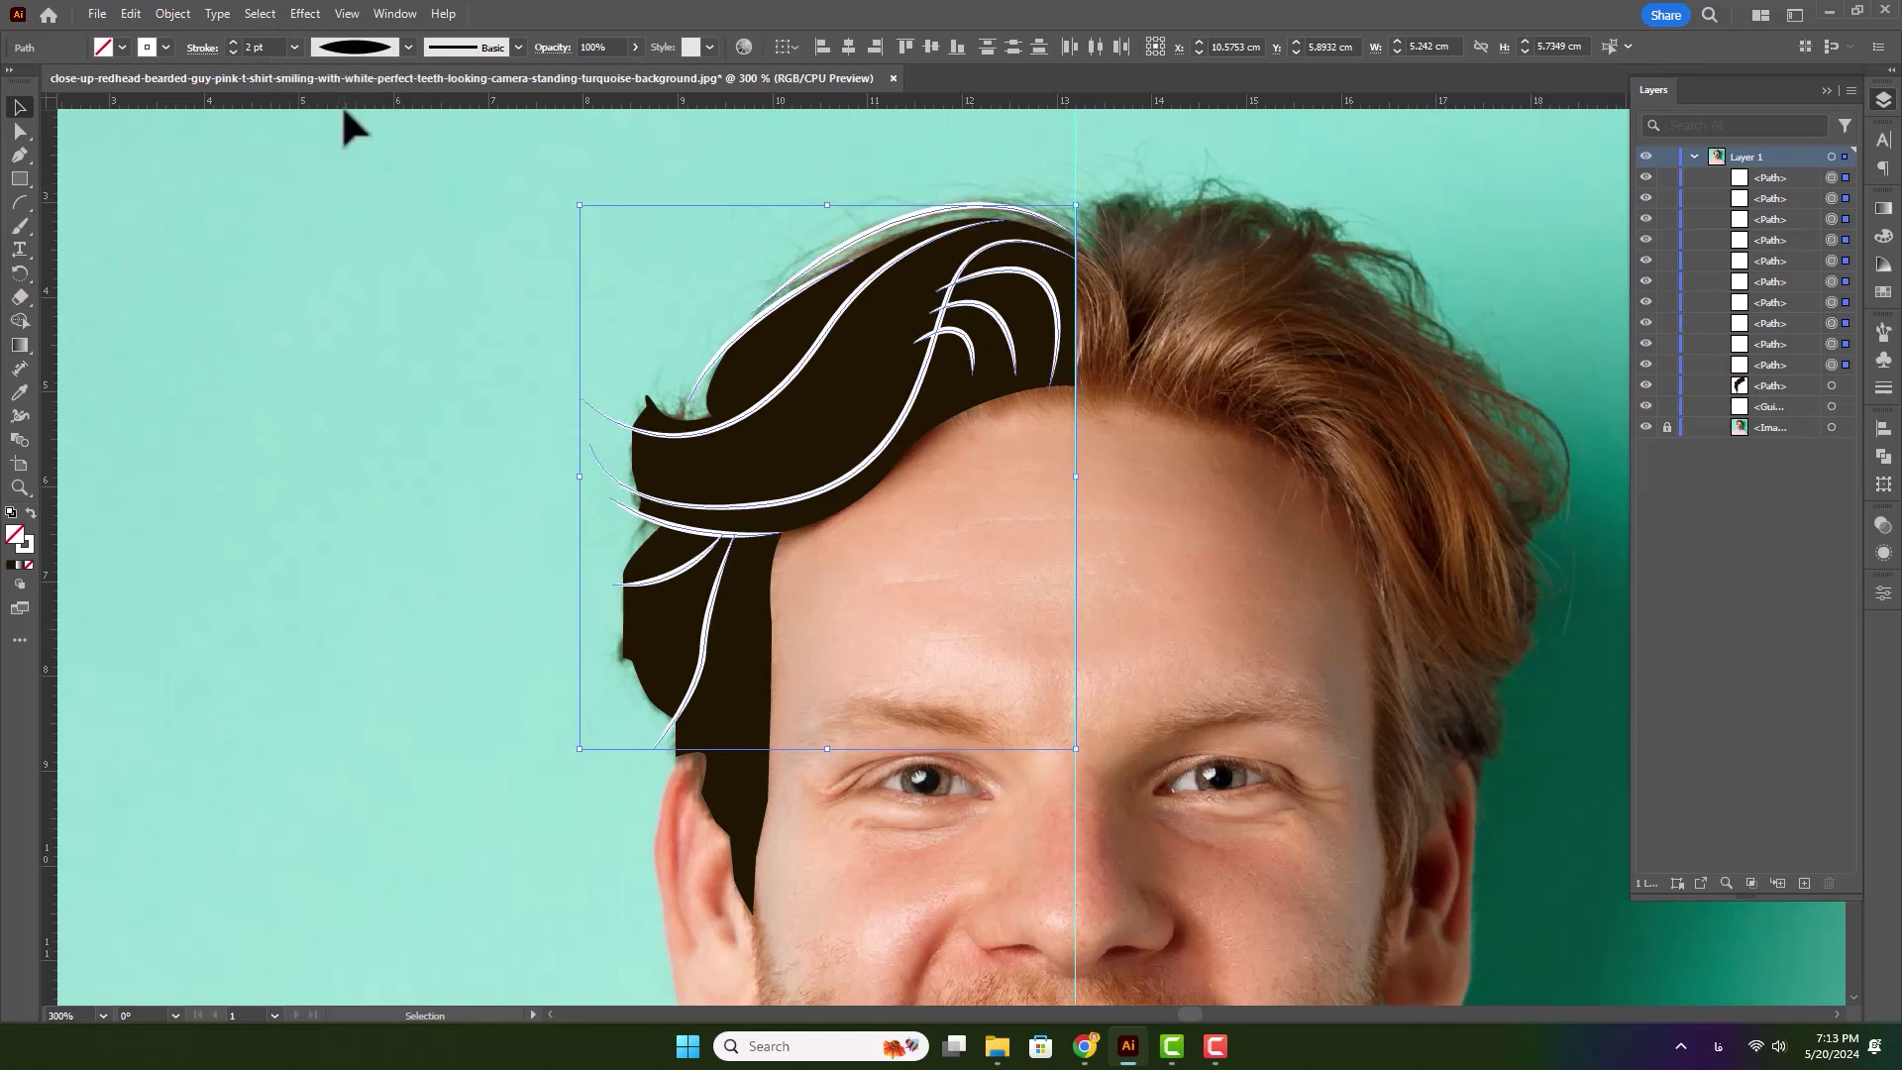
- Sample the hair shape's brown for the strands' stroke, darken it to 0c0700, and deselect the strands
click(20, 393)
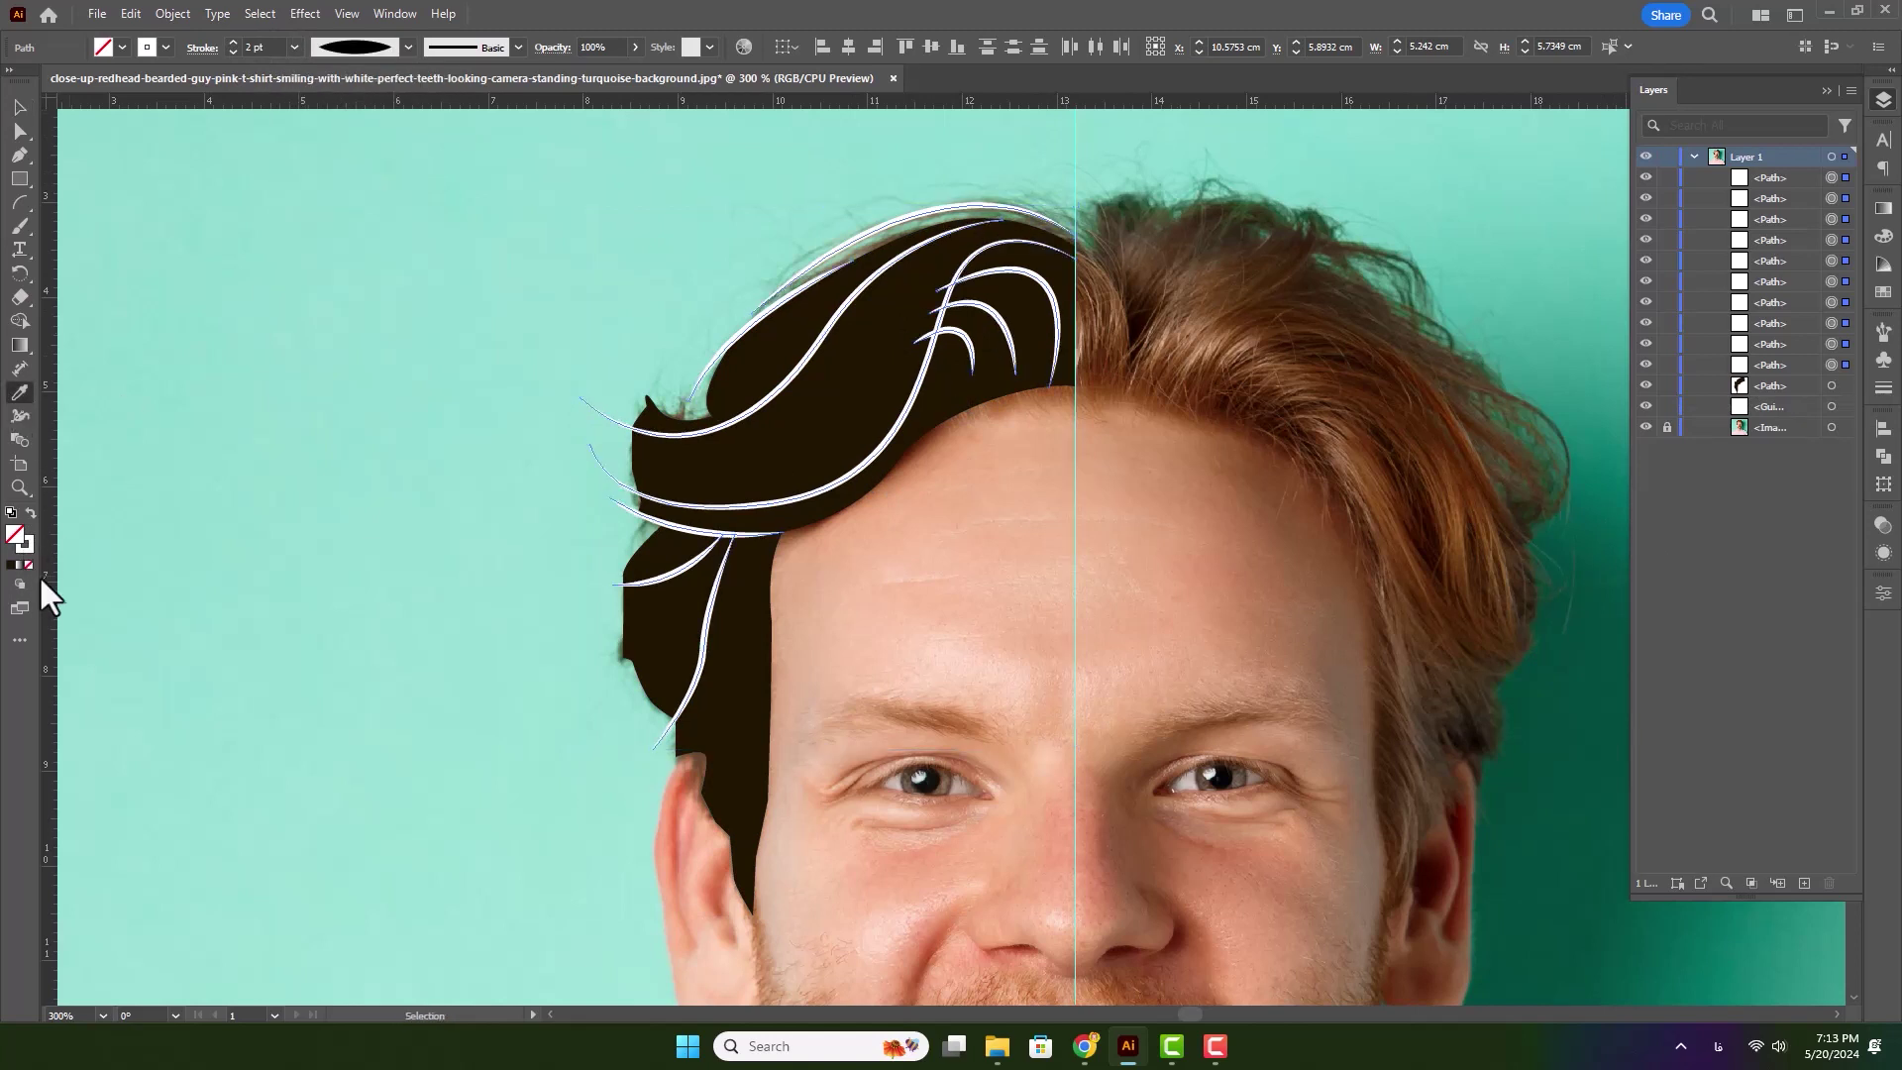
click(26, 543)
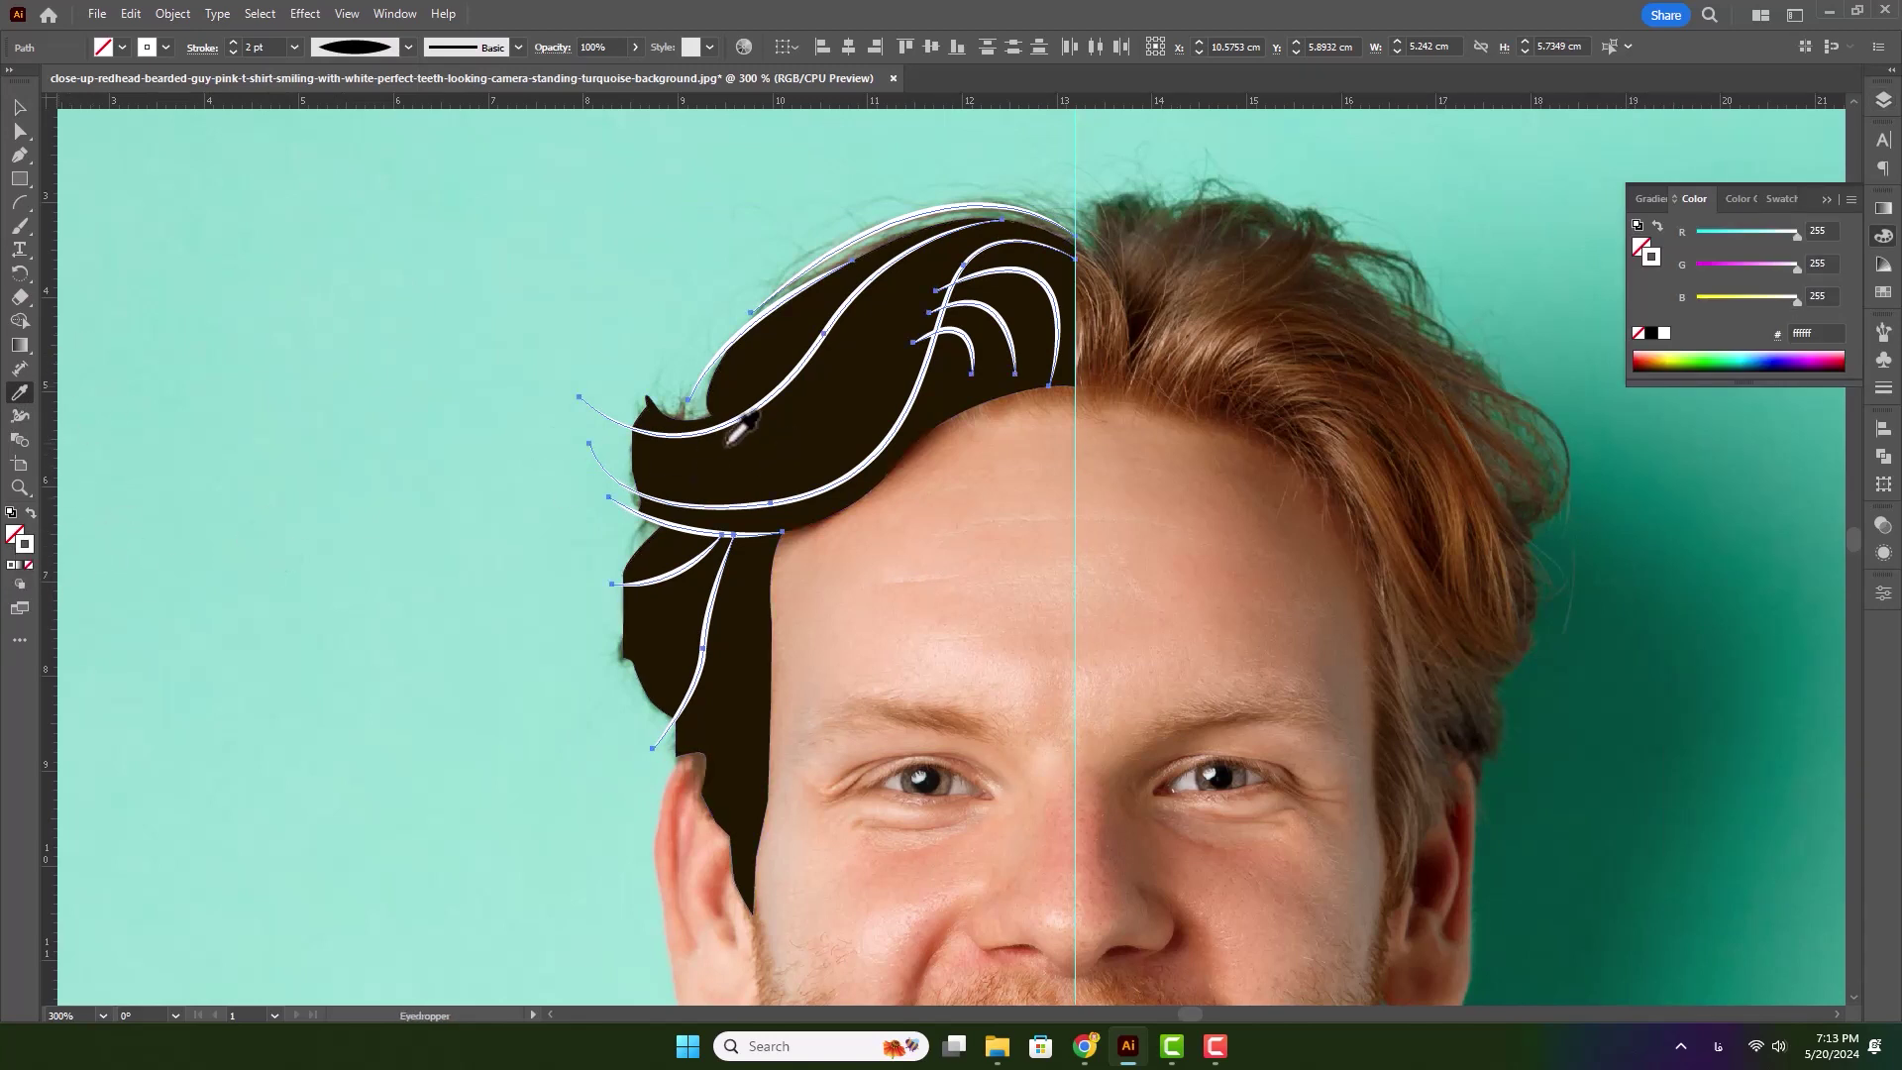
click(758, 458)
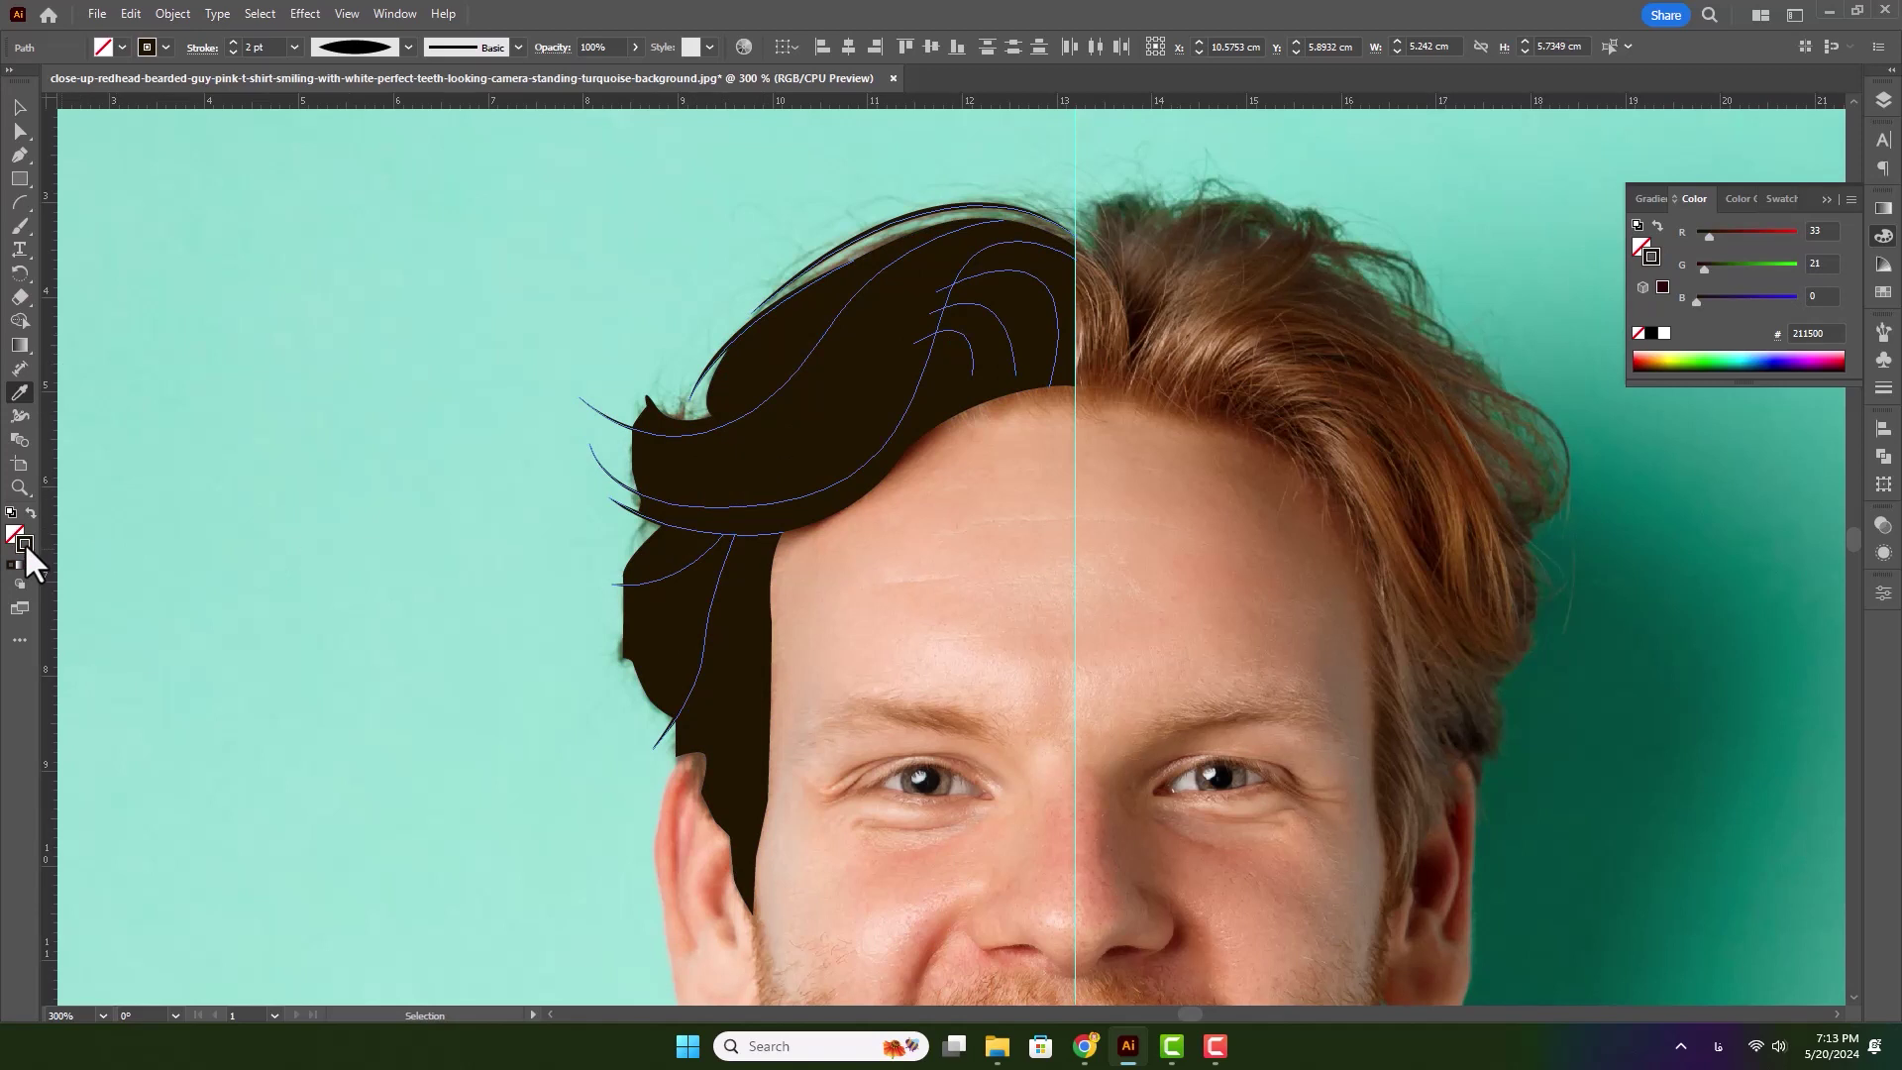
double_click(24, 543)
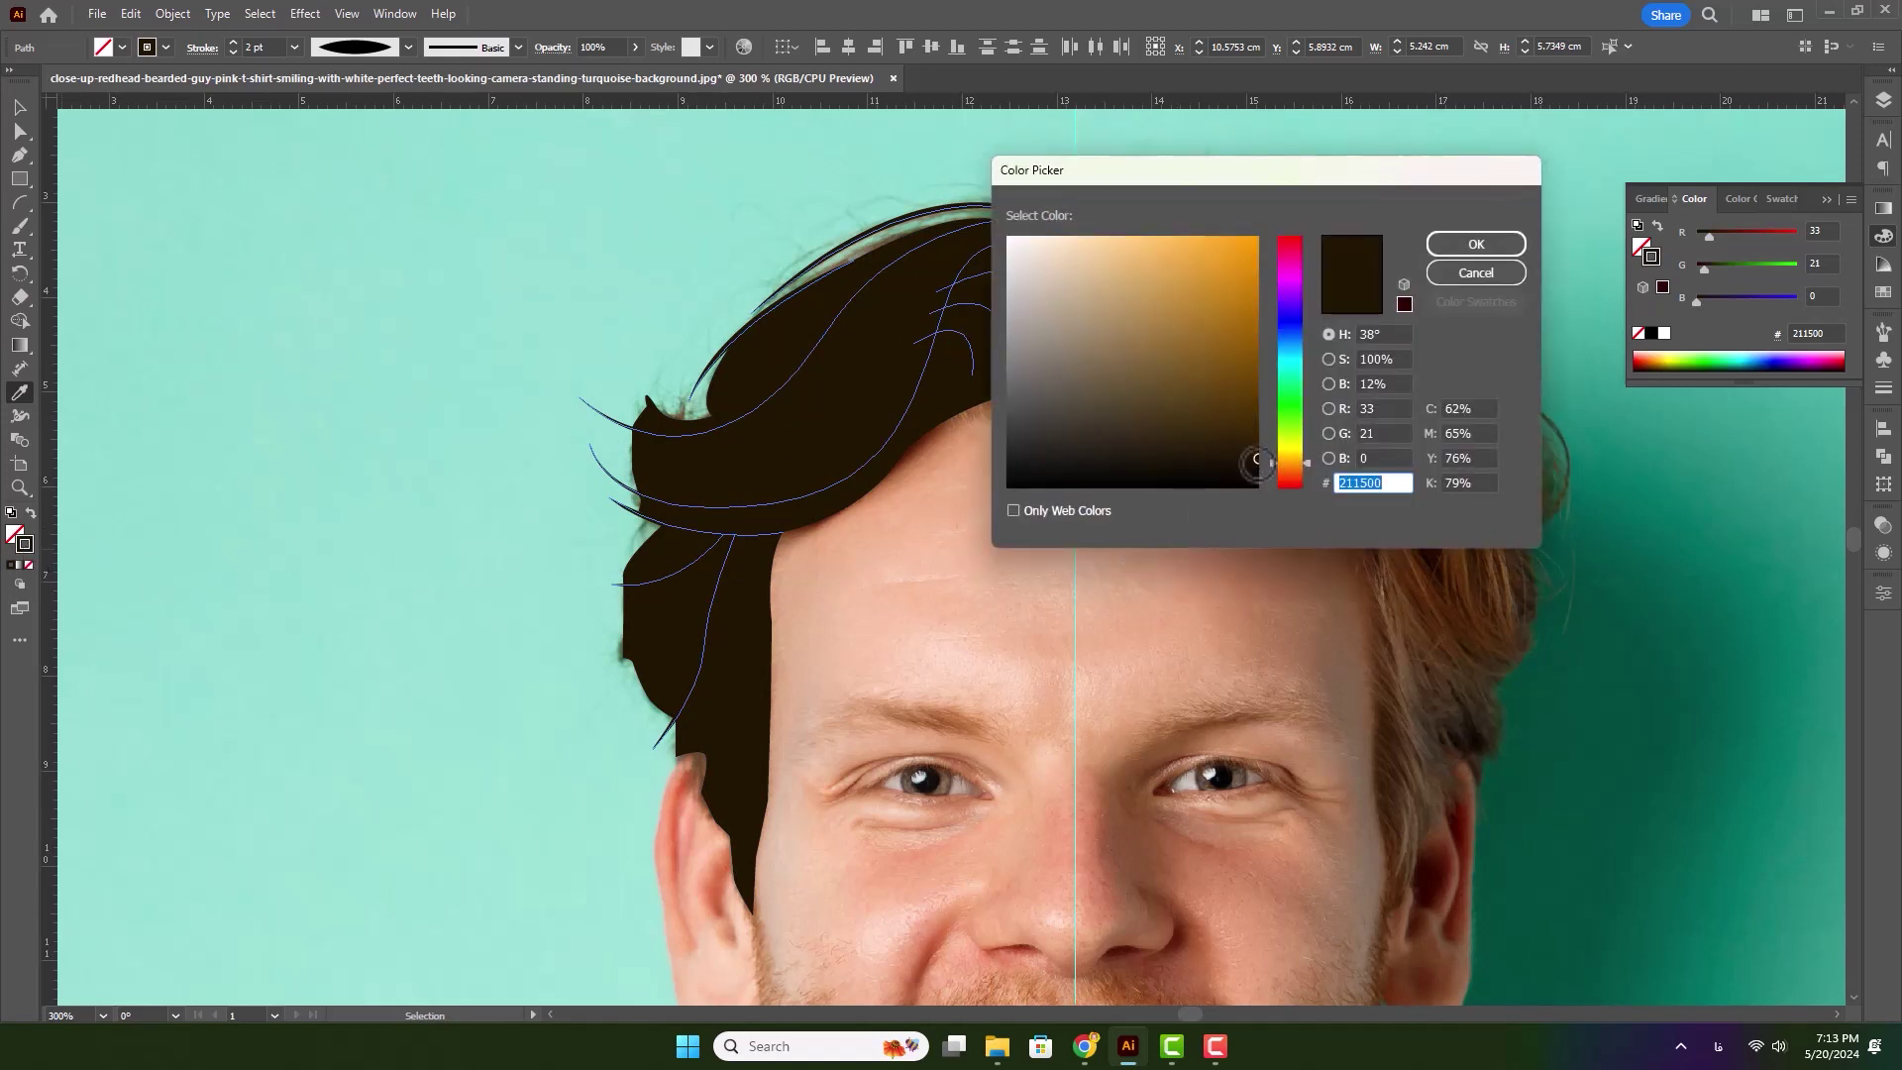
click(1255, 476)
click(1446, 273)
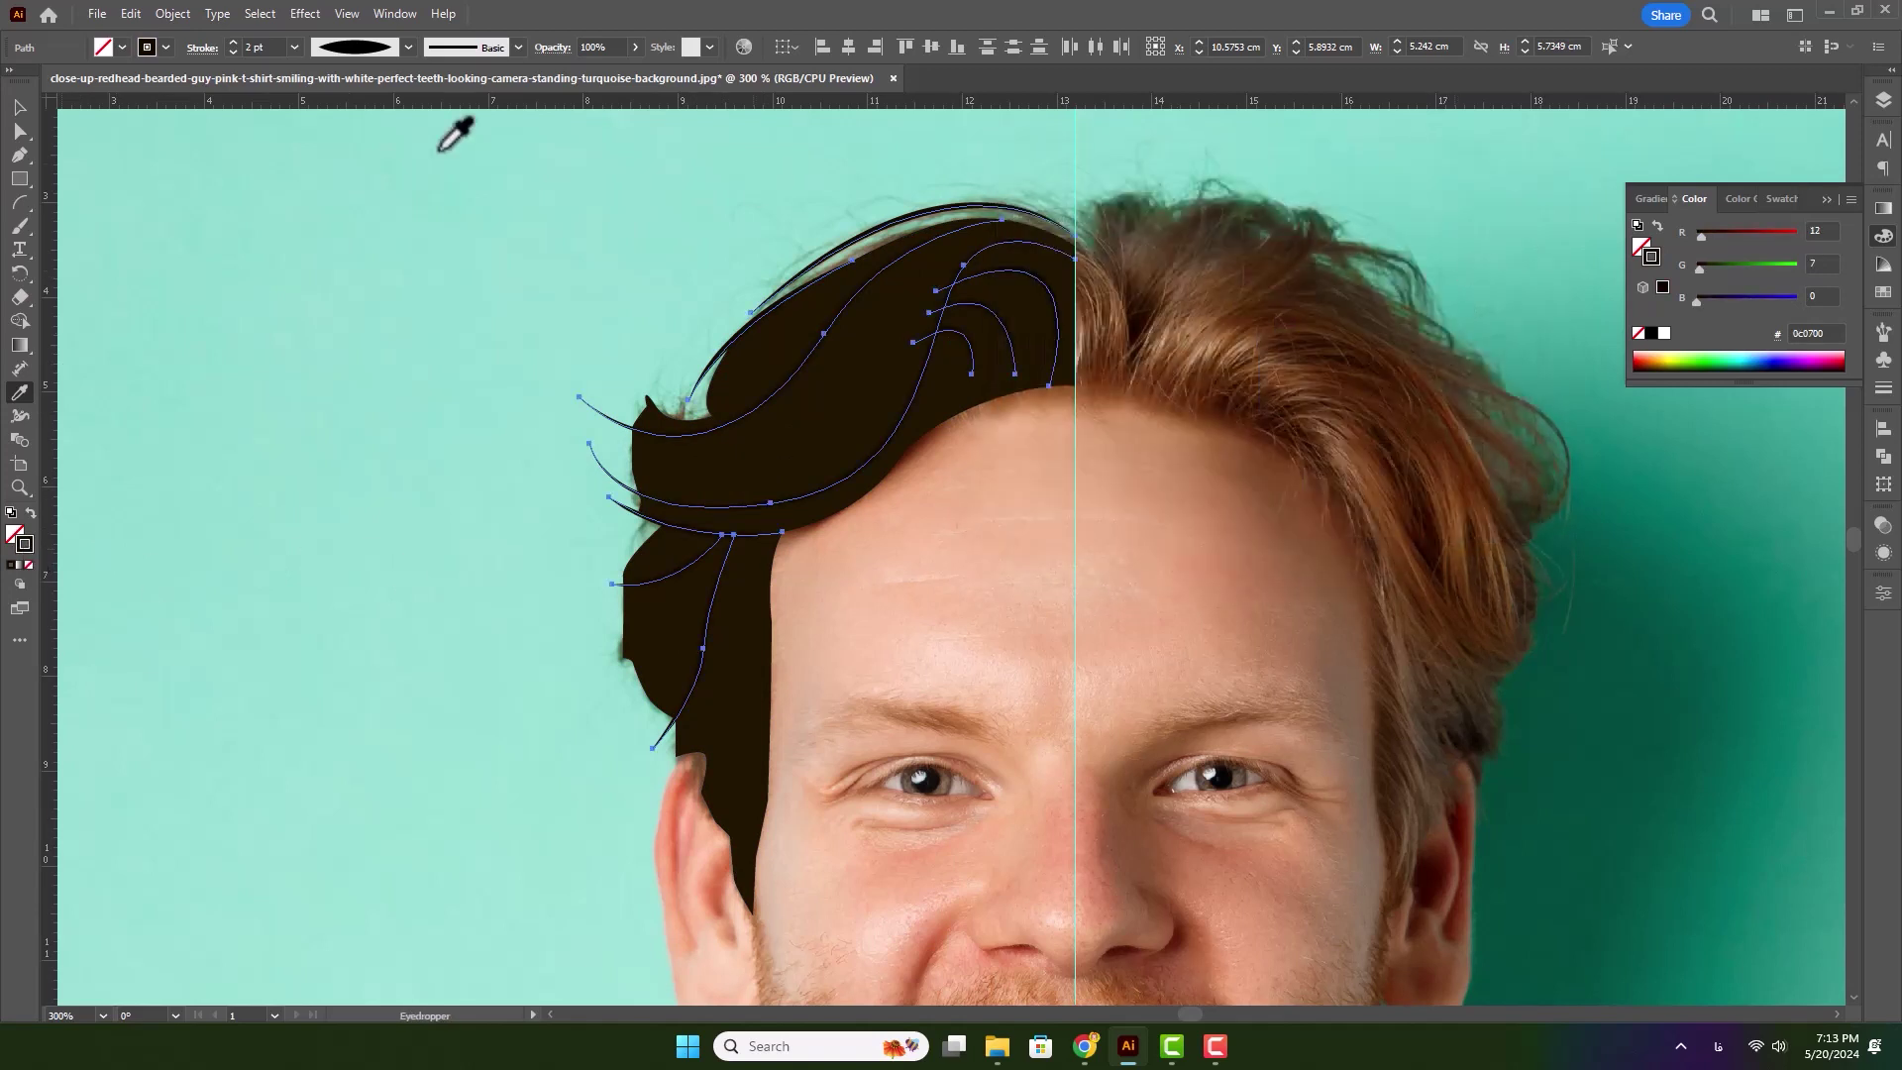
click(20, 106)
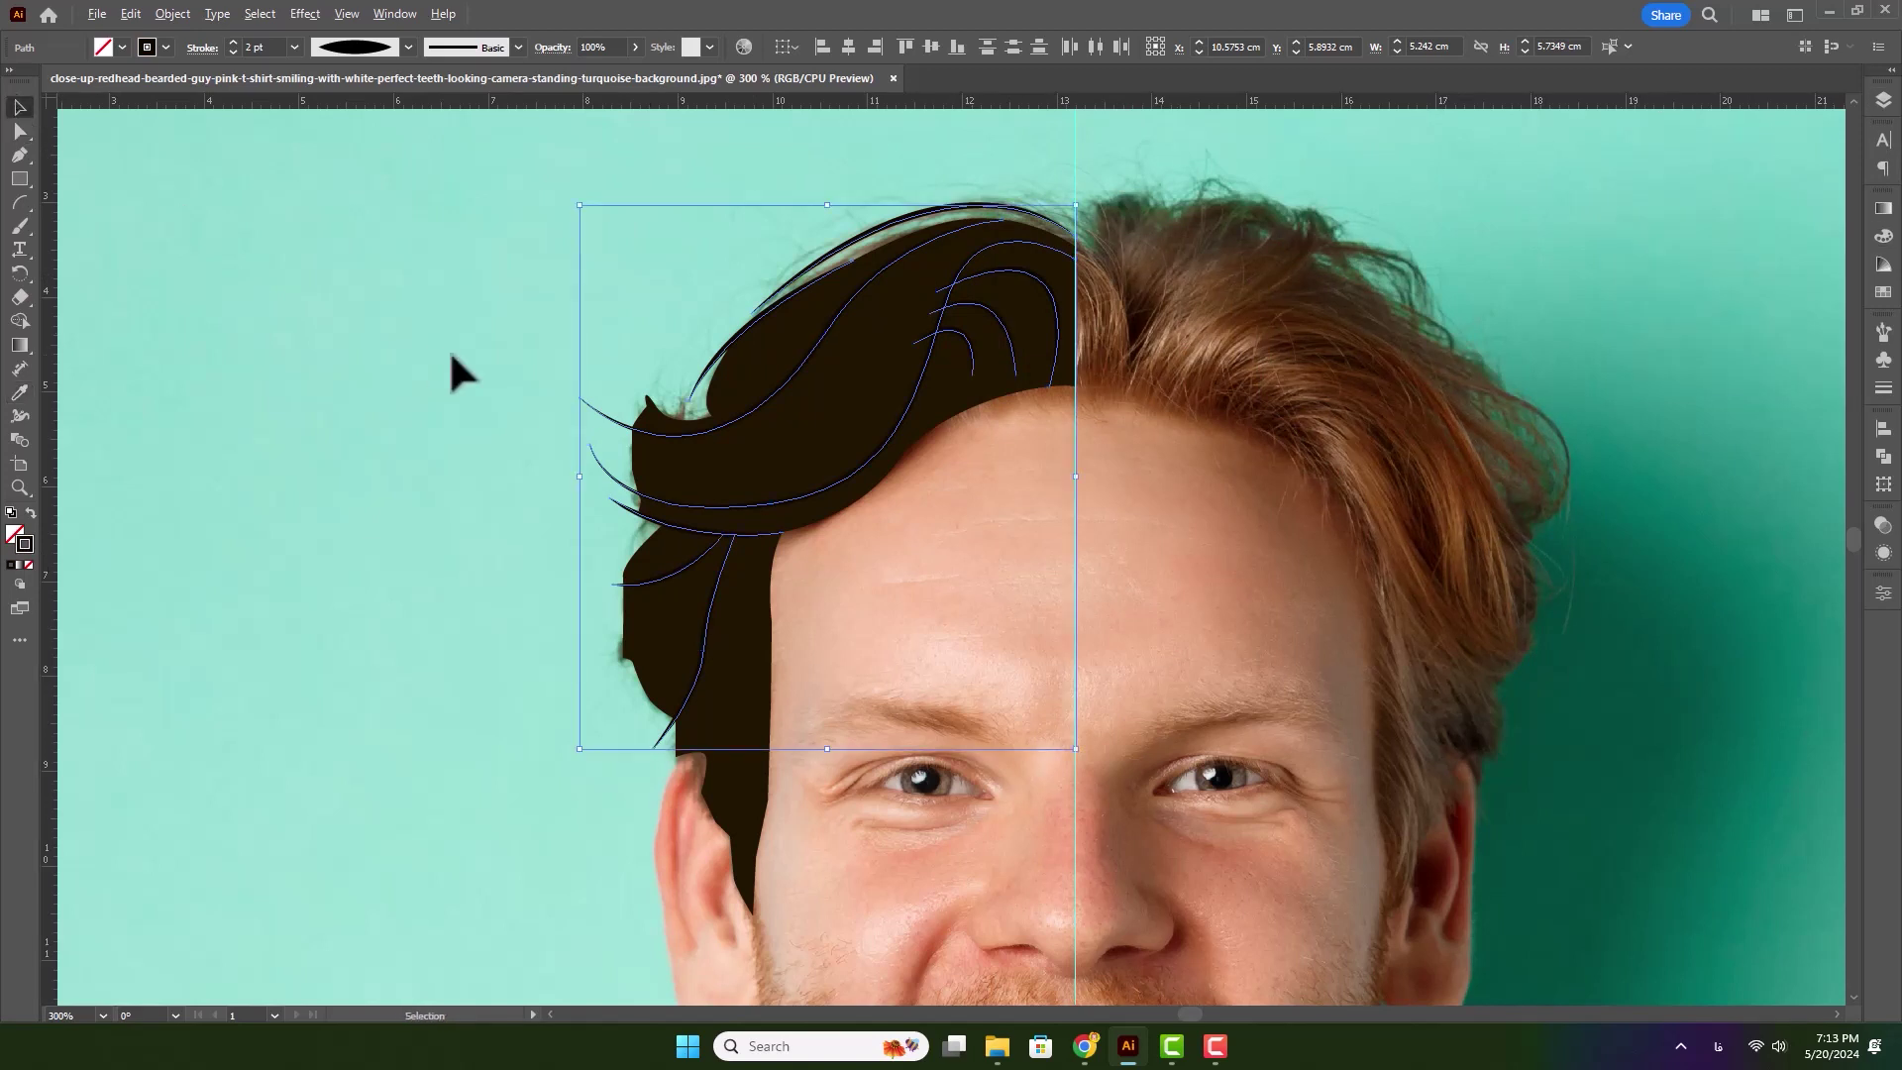
scroll(448, 349, down, 1)
click(1240, 433)
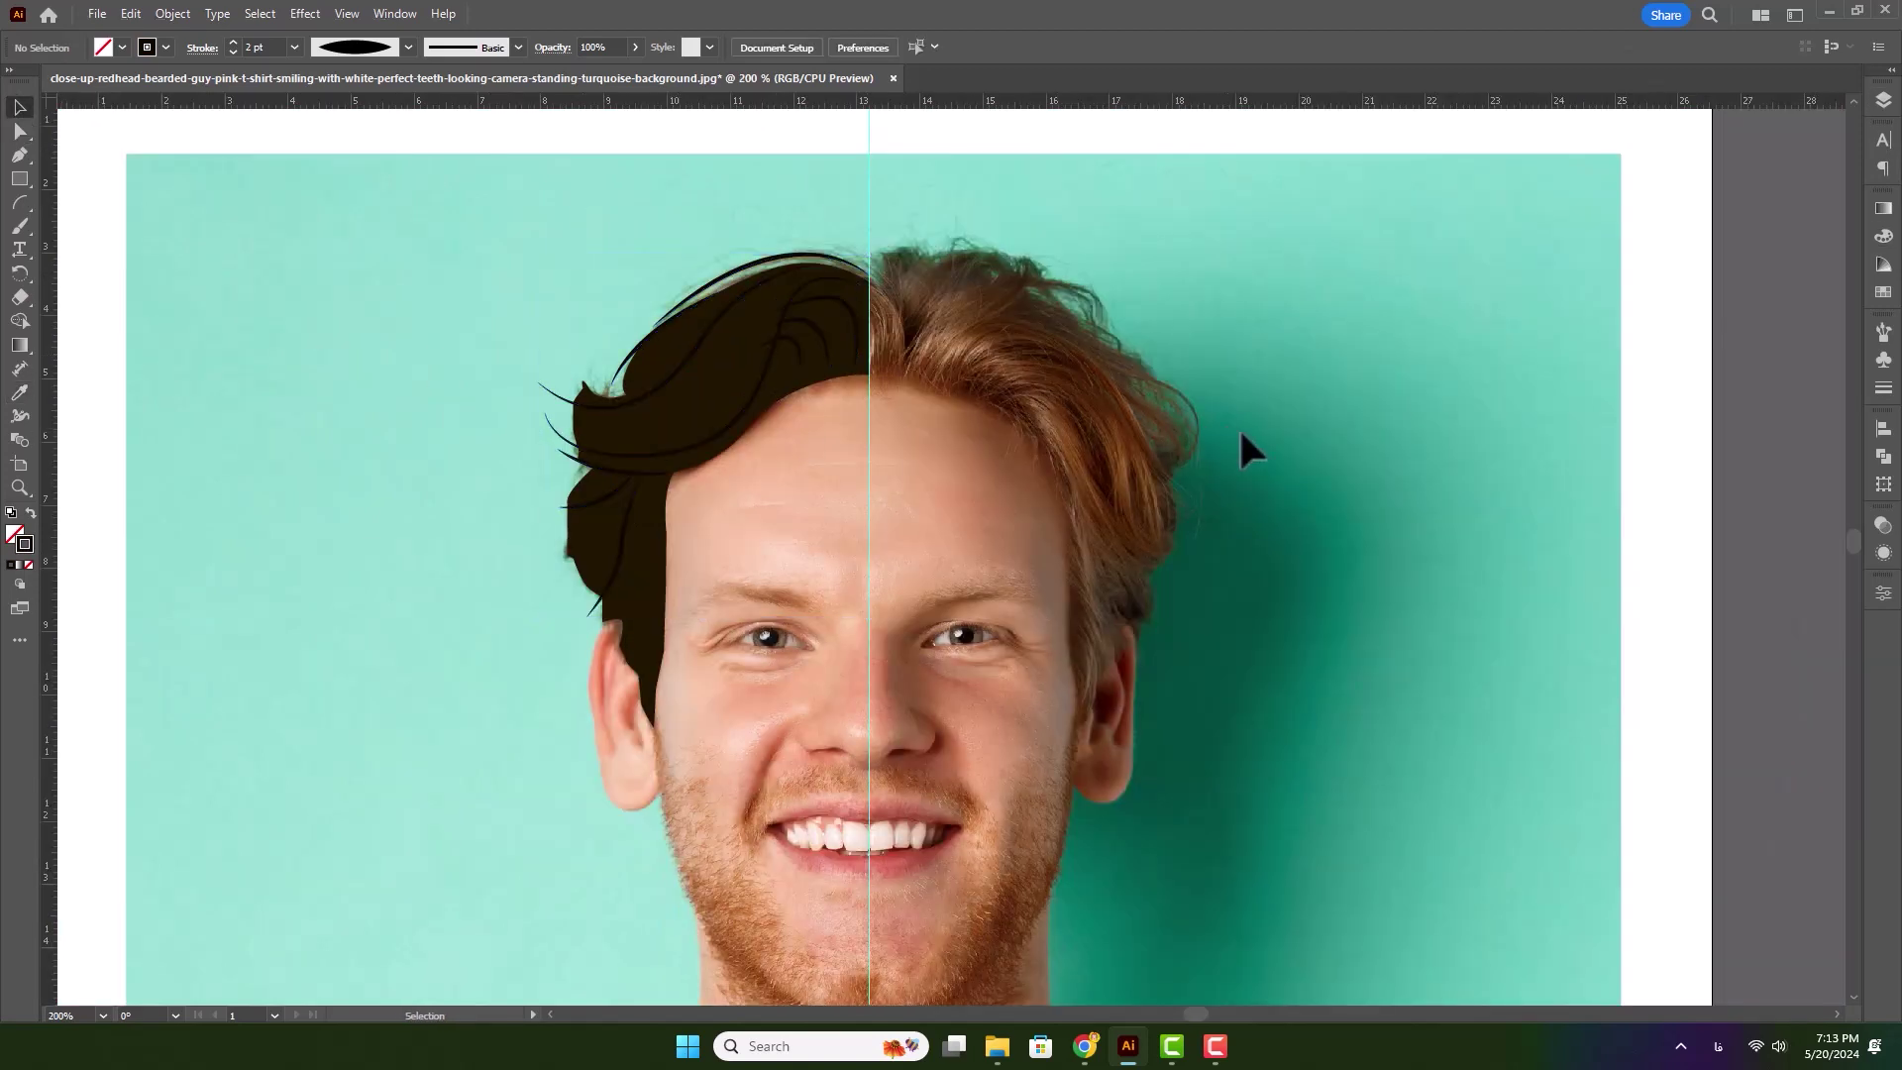
- Hide and show the portrait photo to check the hair artwork on its own
click(1884, 100)
click(1646, 428)
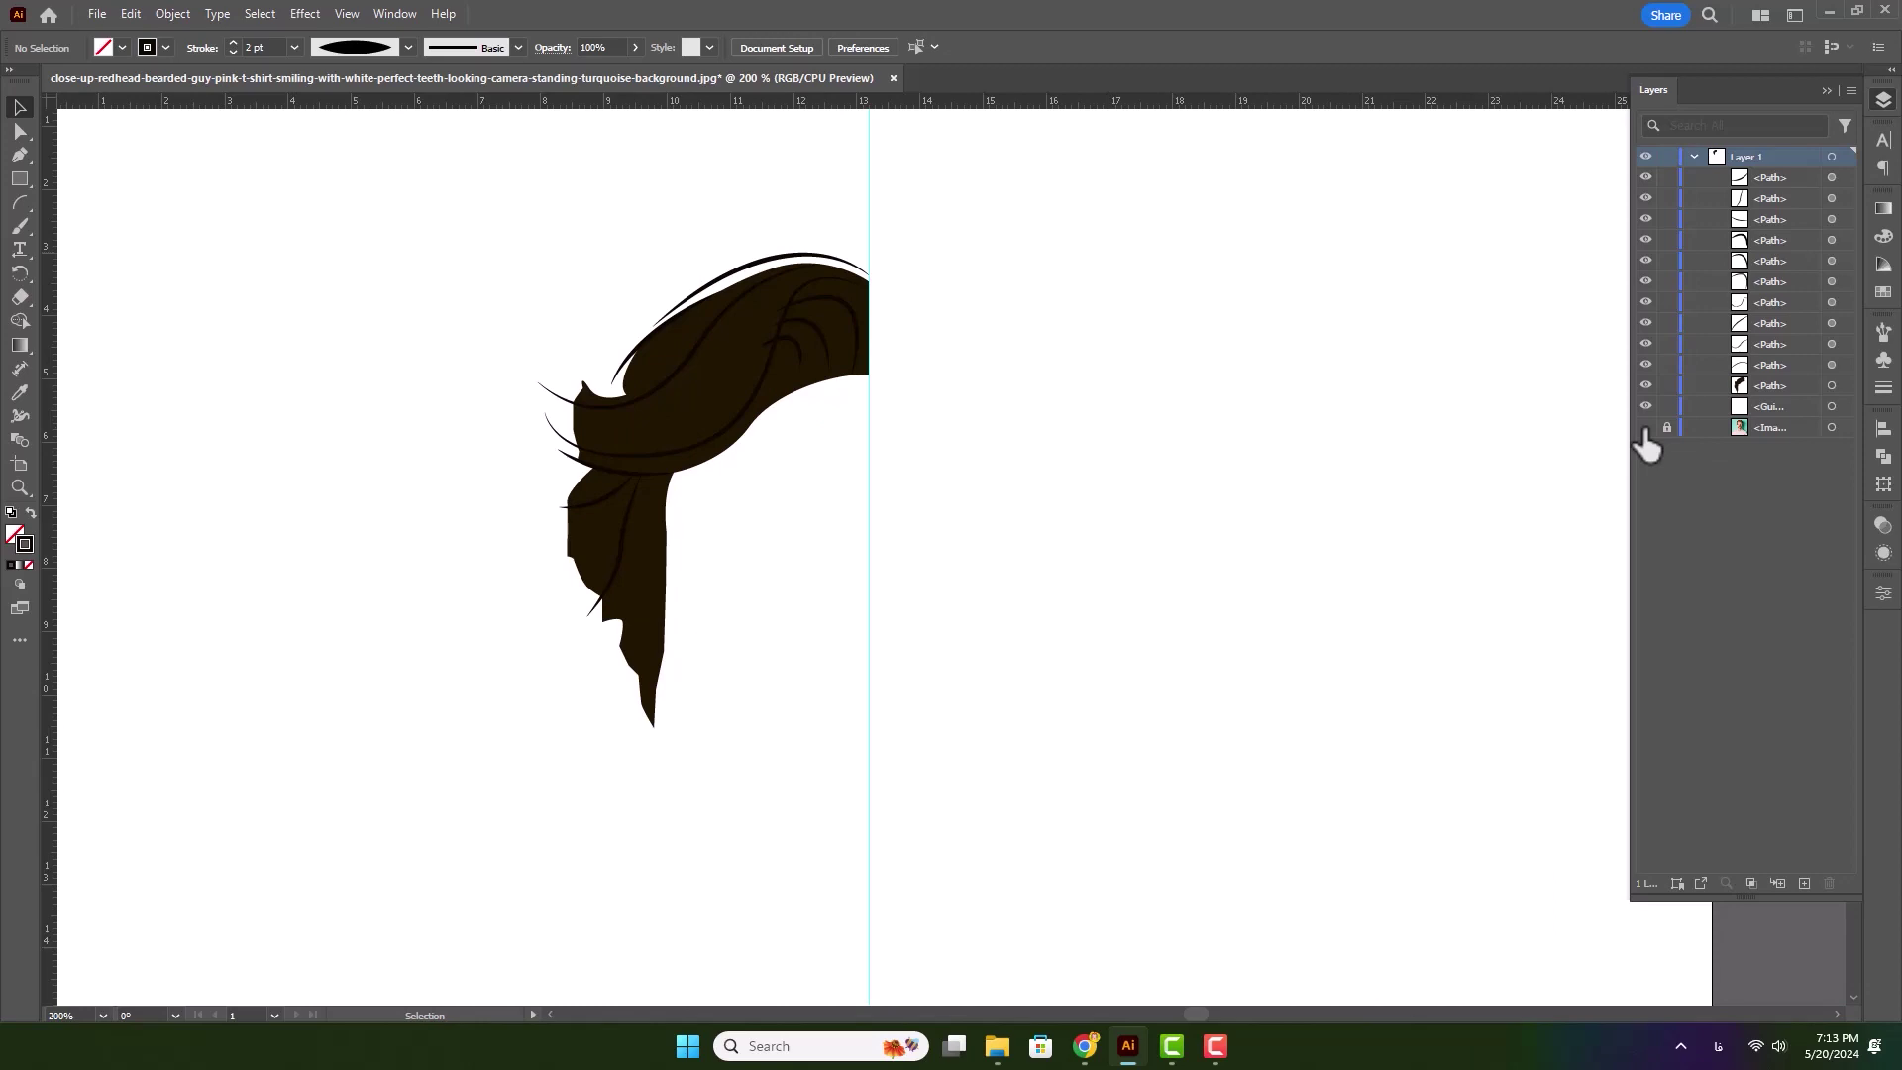
click(1646, 428)
click(1646, 428)
click(1645, 429)
- Reselect all strand paths without the hair shape and sample the hair shape's brown as their stroke color
scroll(658, 412, up, 1)
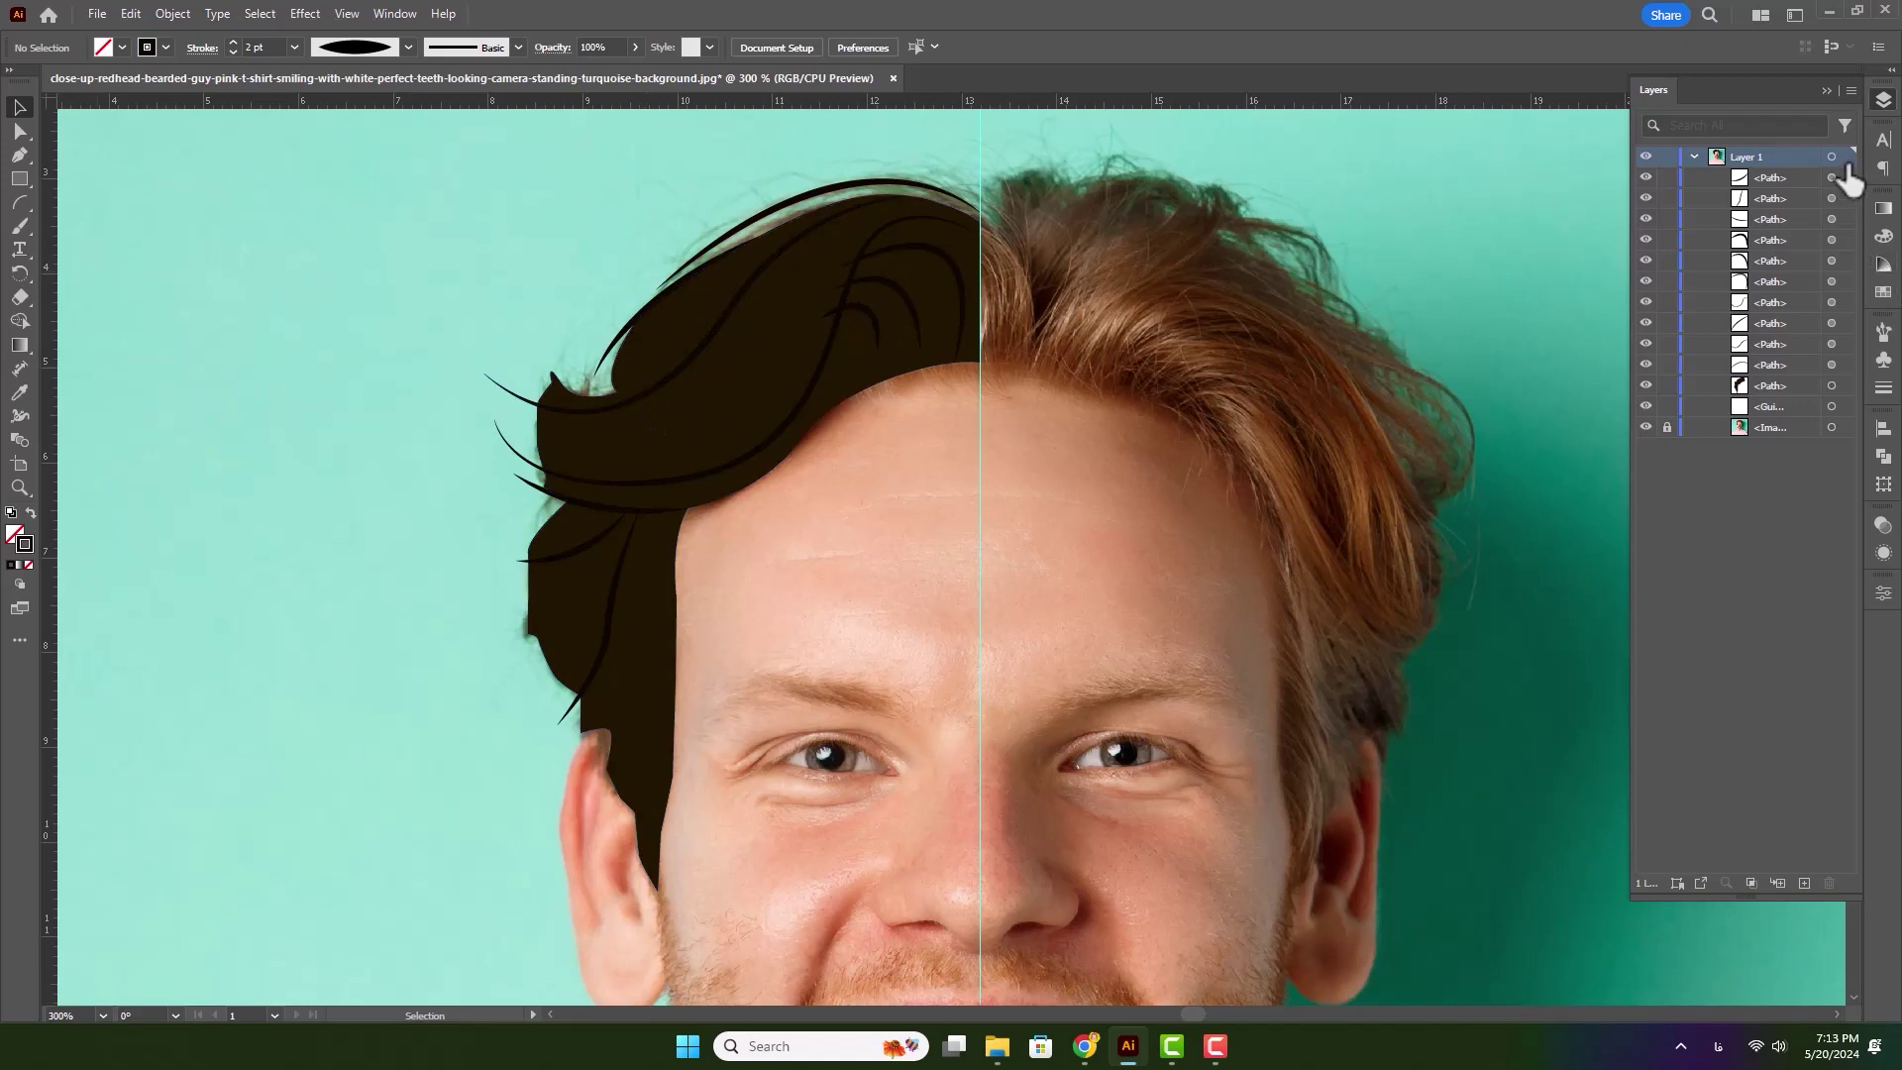
drag(1848, 178, 1840, 408)
shift+click(1844, 386)
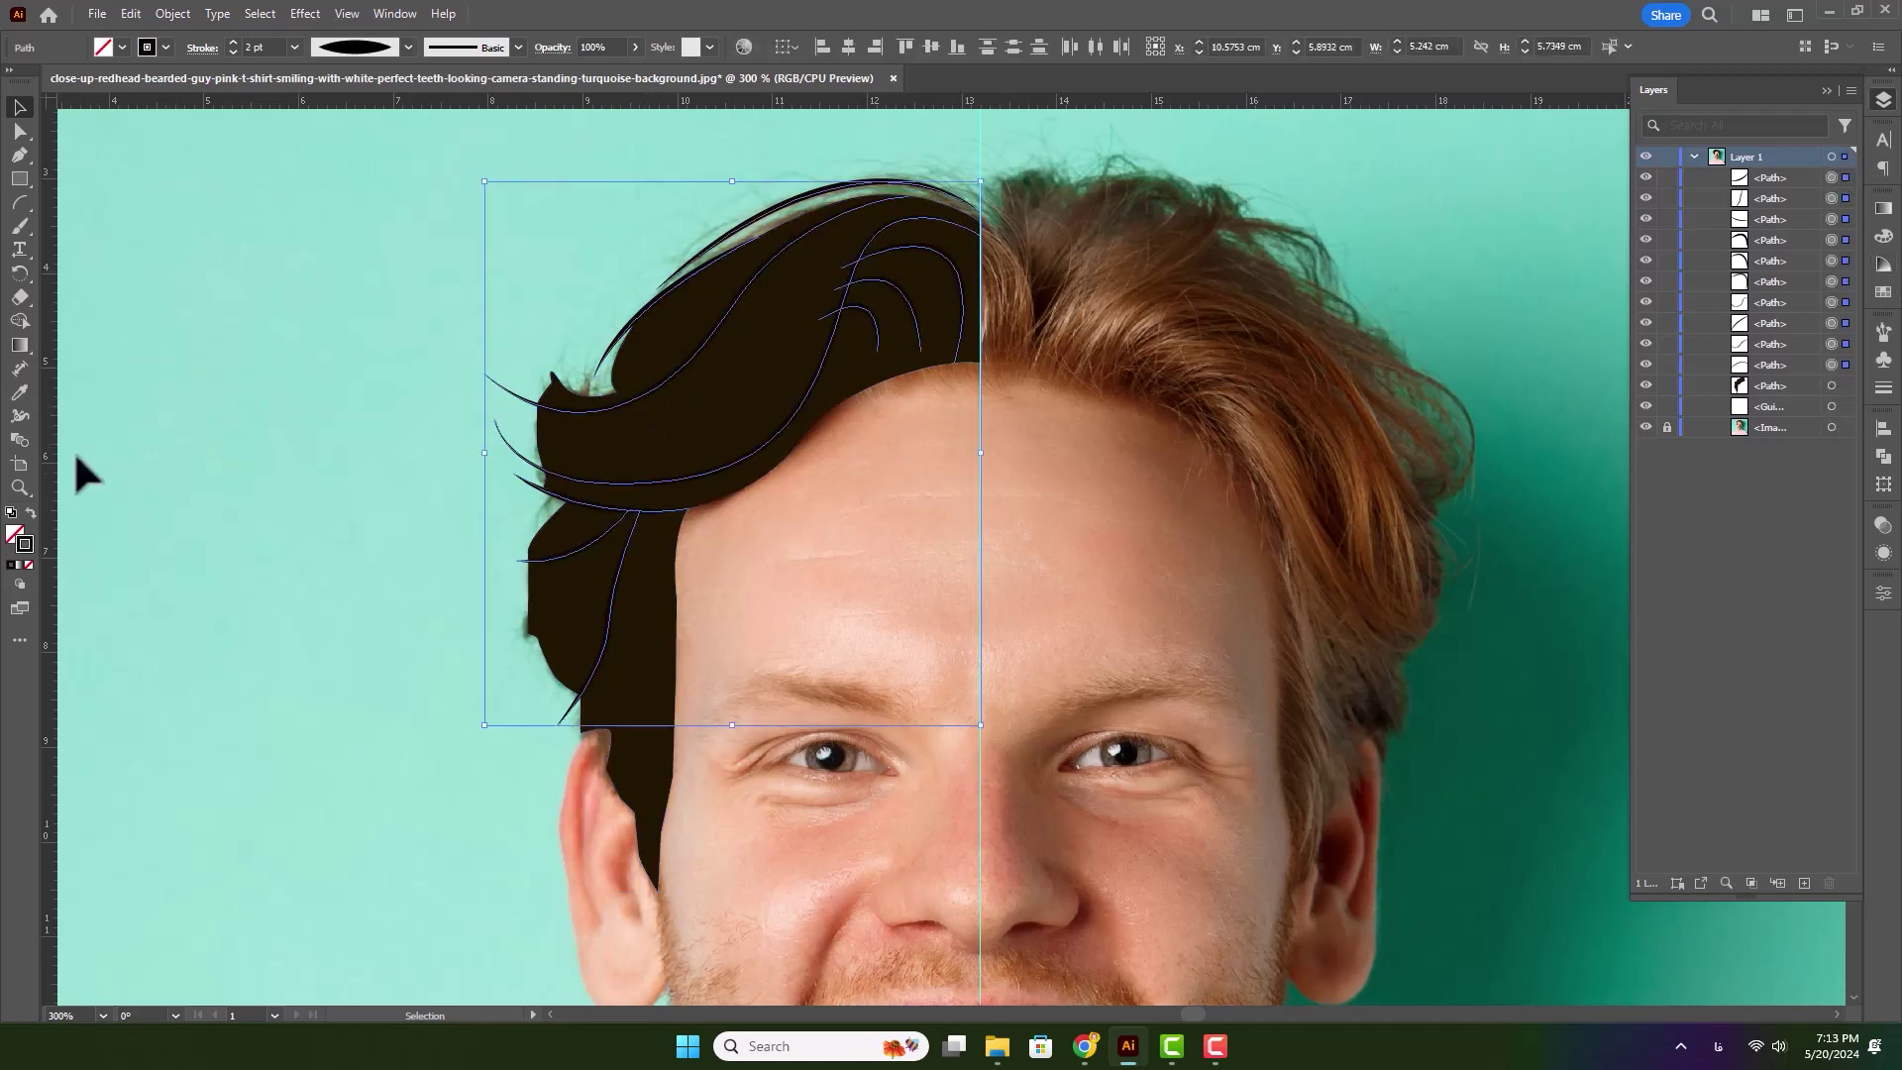
double_click(26, 548)
click(1474, 275)
click(18, 393)
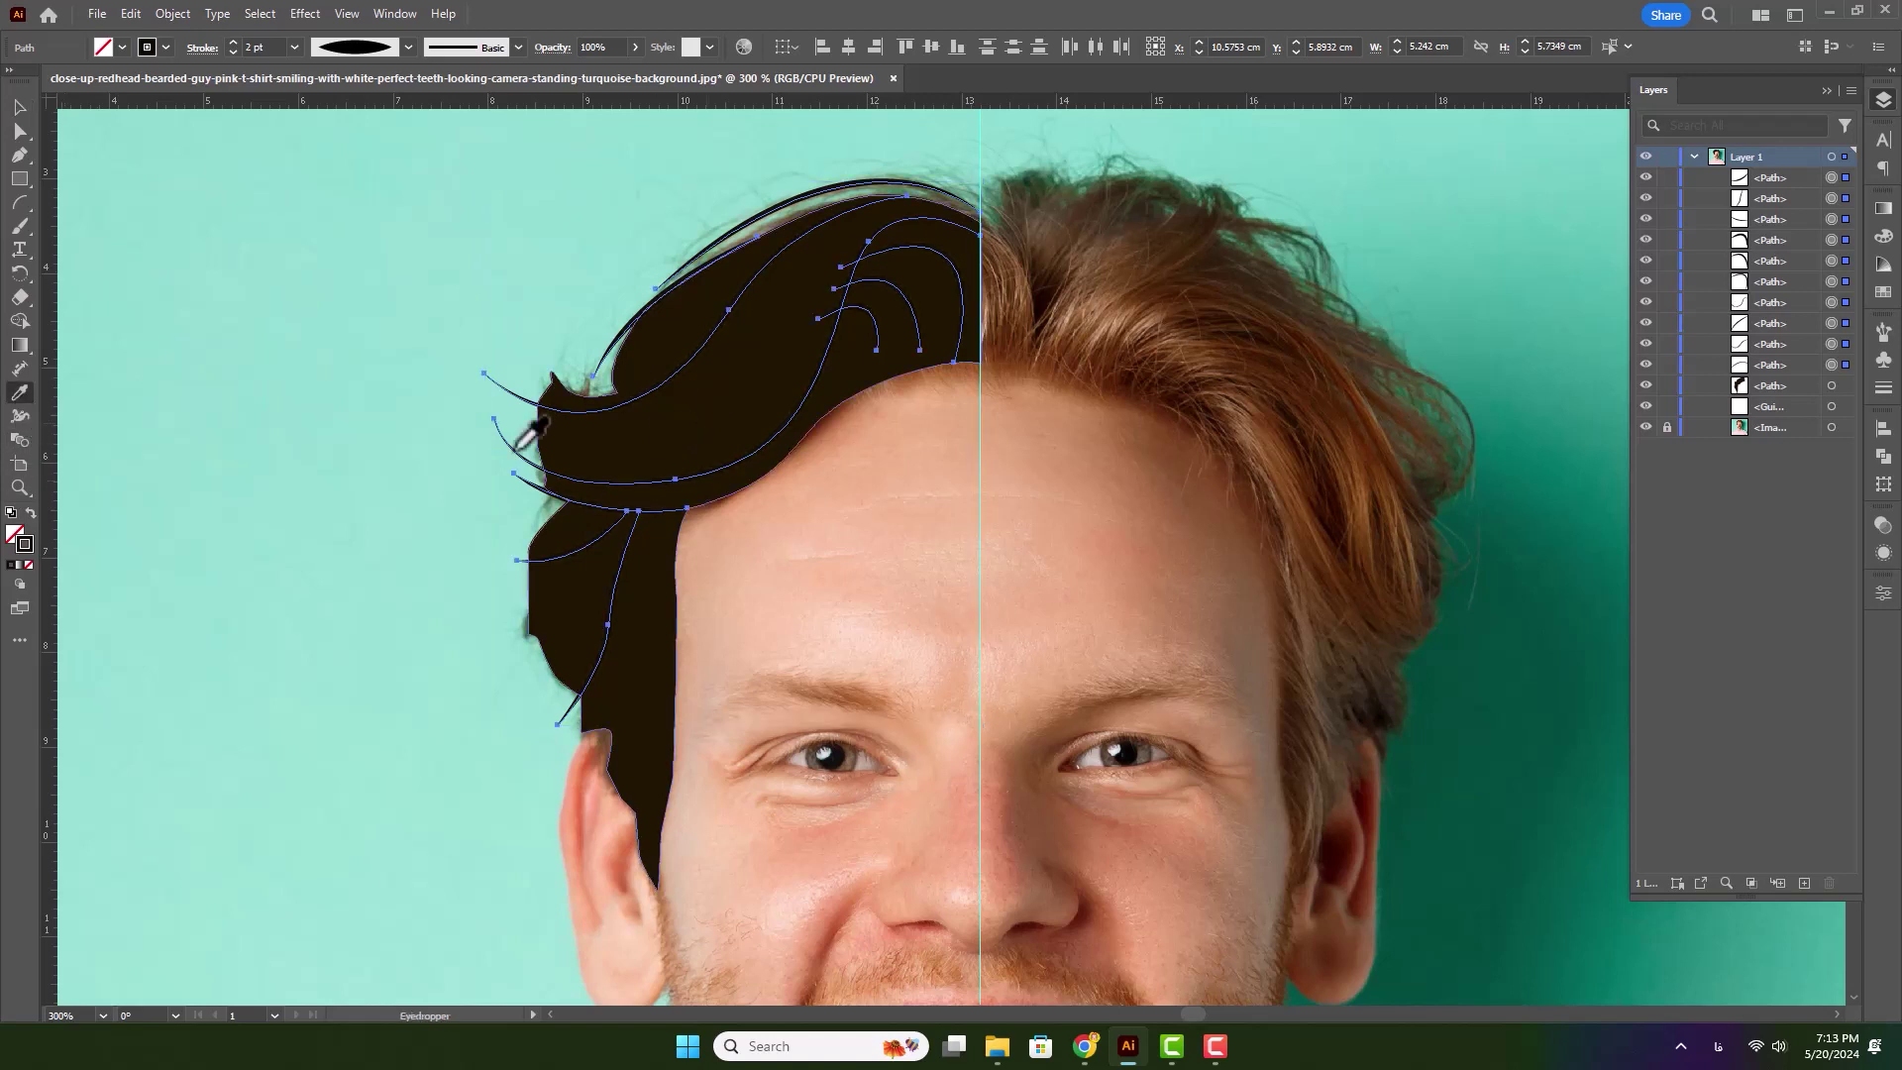
- Lower the strands' stroke color to 10% brightness, color 190f00, and deselect them
double_click(24, 545)
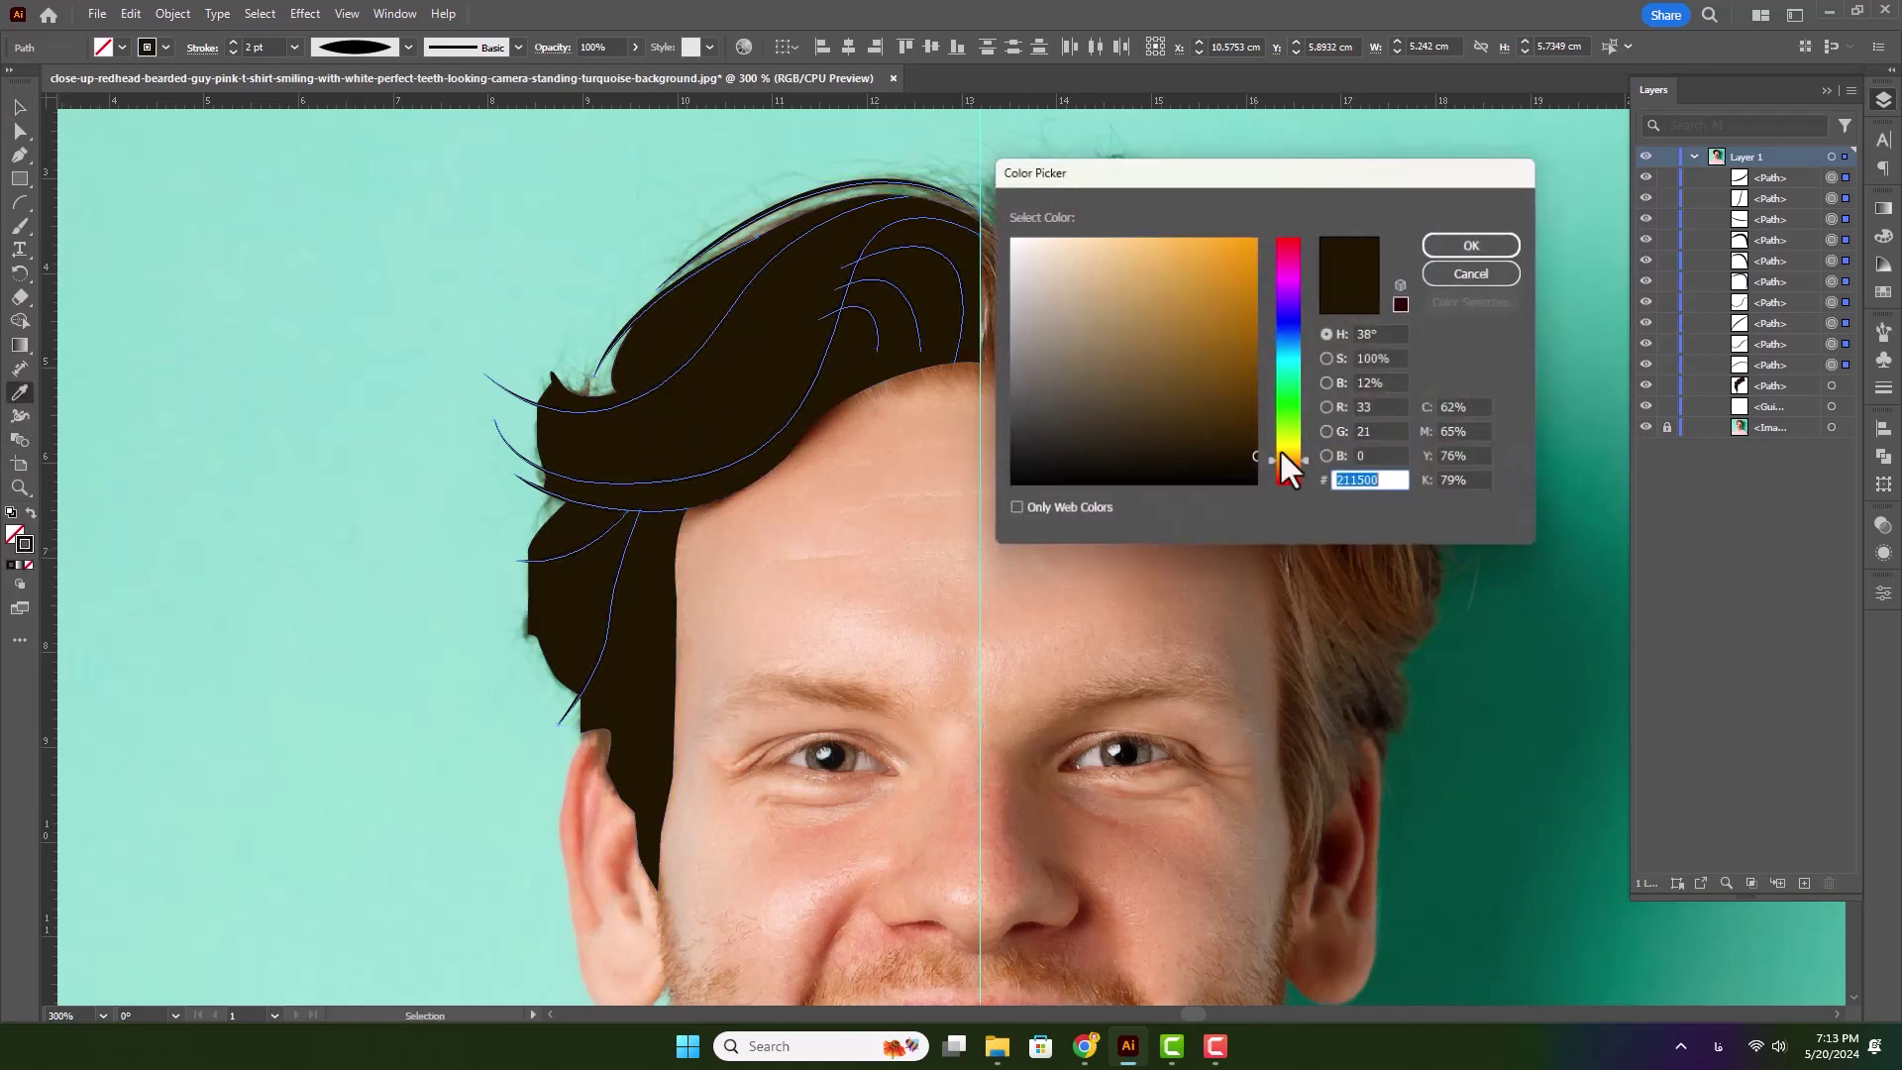
click(1328, 359)
click(1329, 384)
drag(1296, 459, 1307, 464)
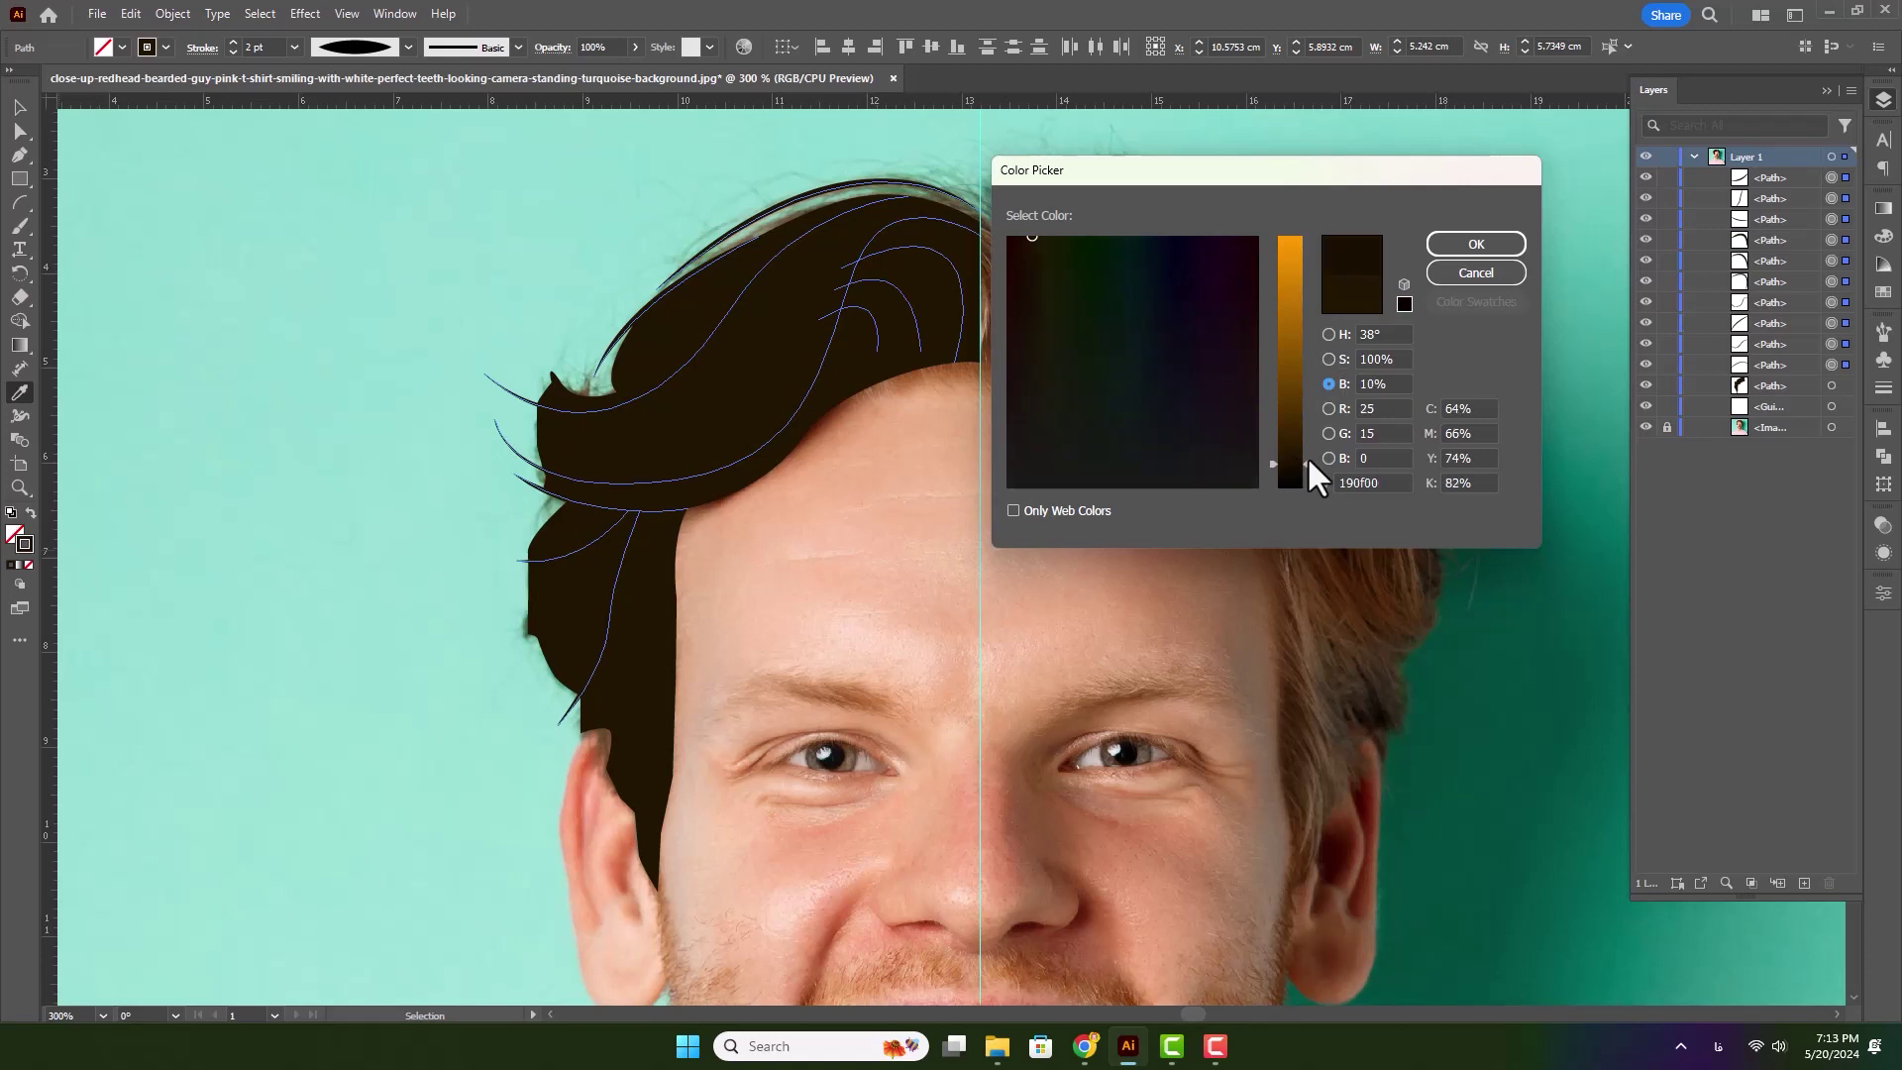
click(1465, 247)
click(19, 107)
click(341, 297)
scroll(291, 407, down, 1)
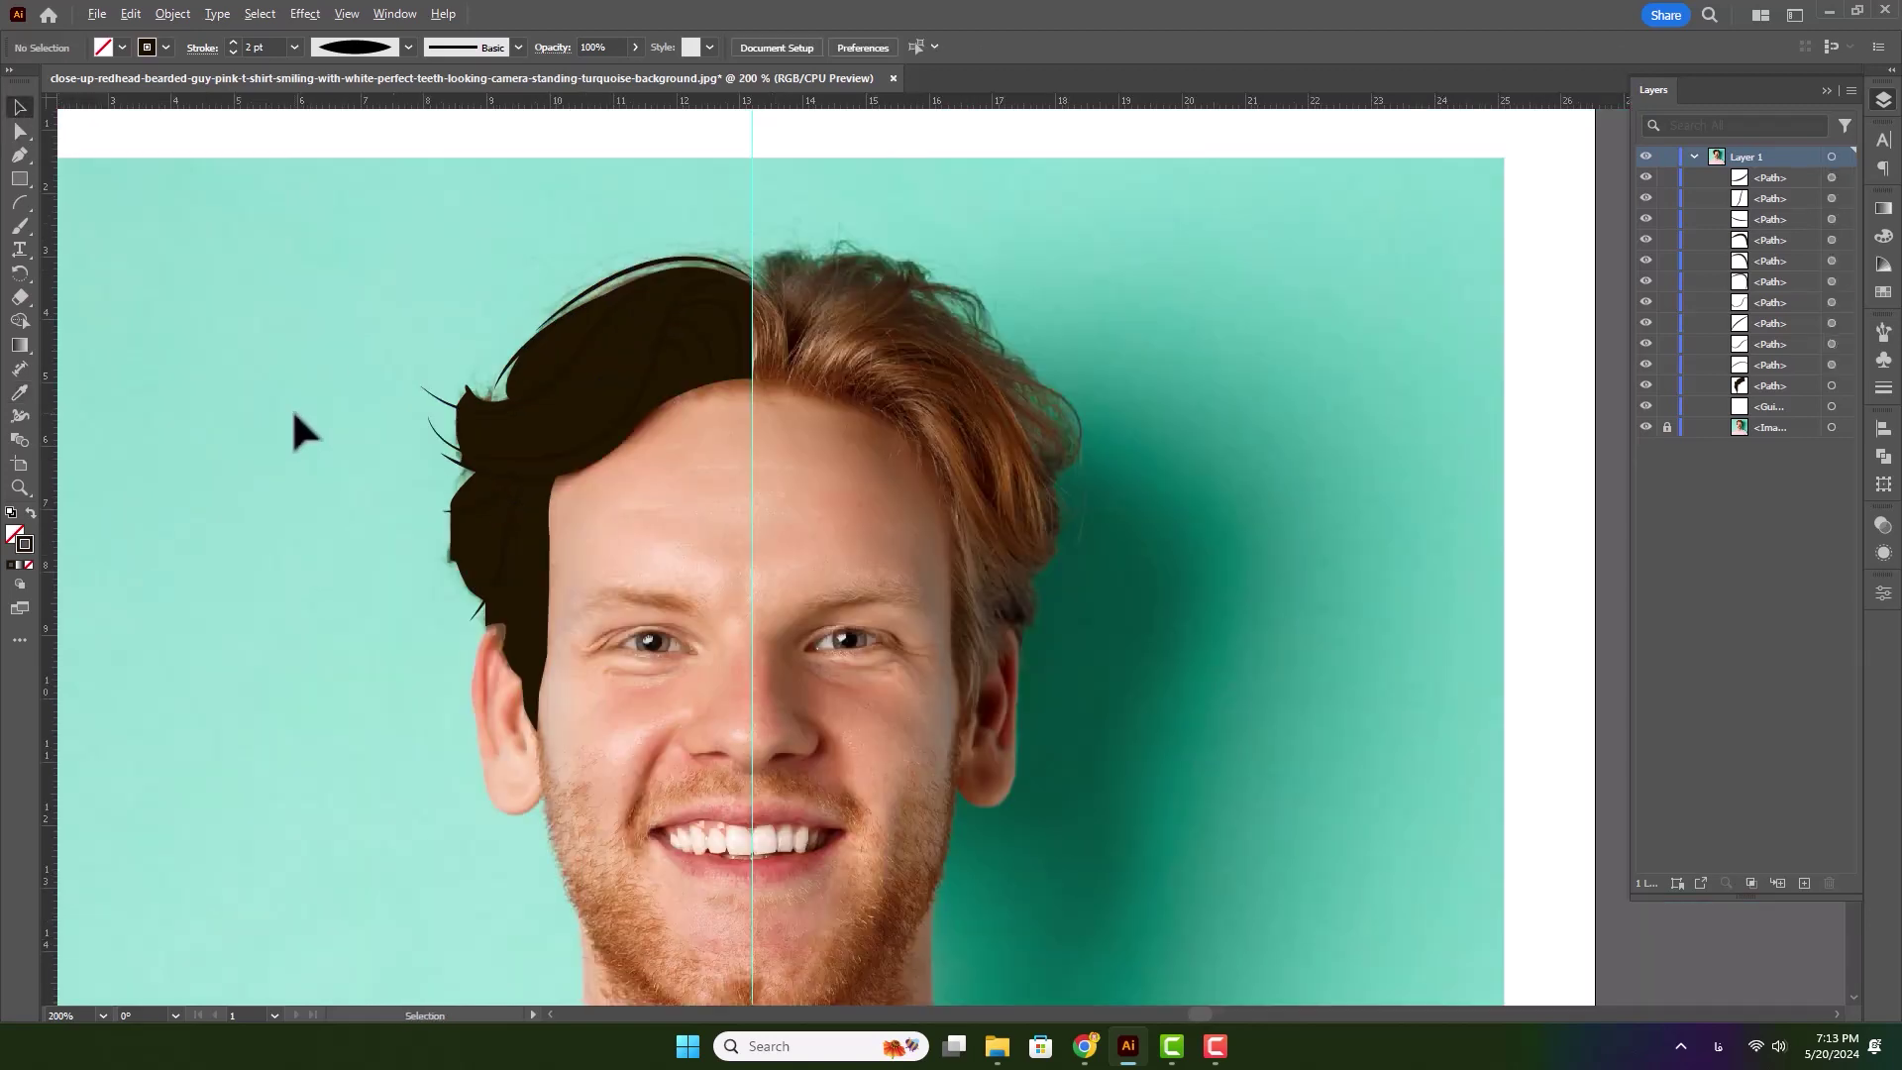
scroll(264, 420, up, 1)
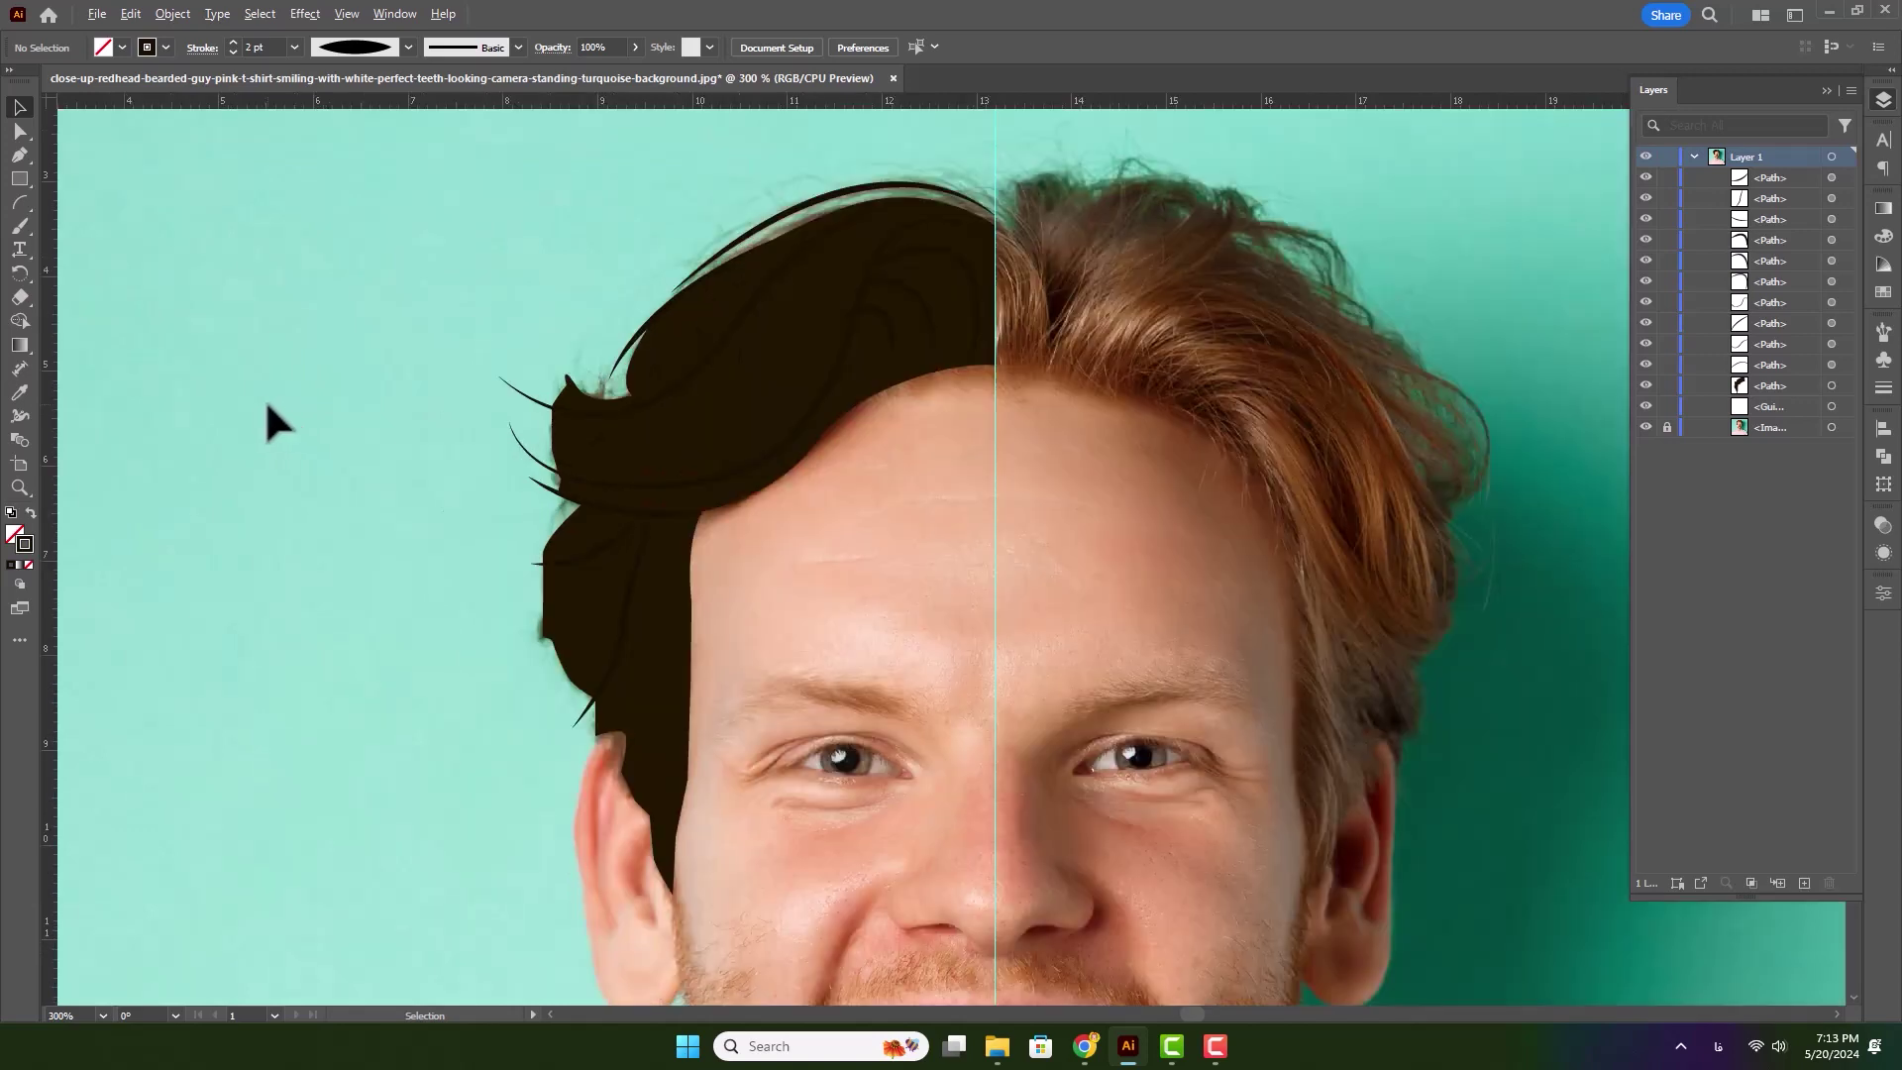
scroll(977, 318, up, 1)
drag(1096, 297, 1169, 206)
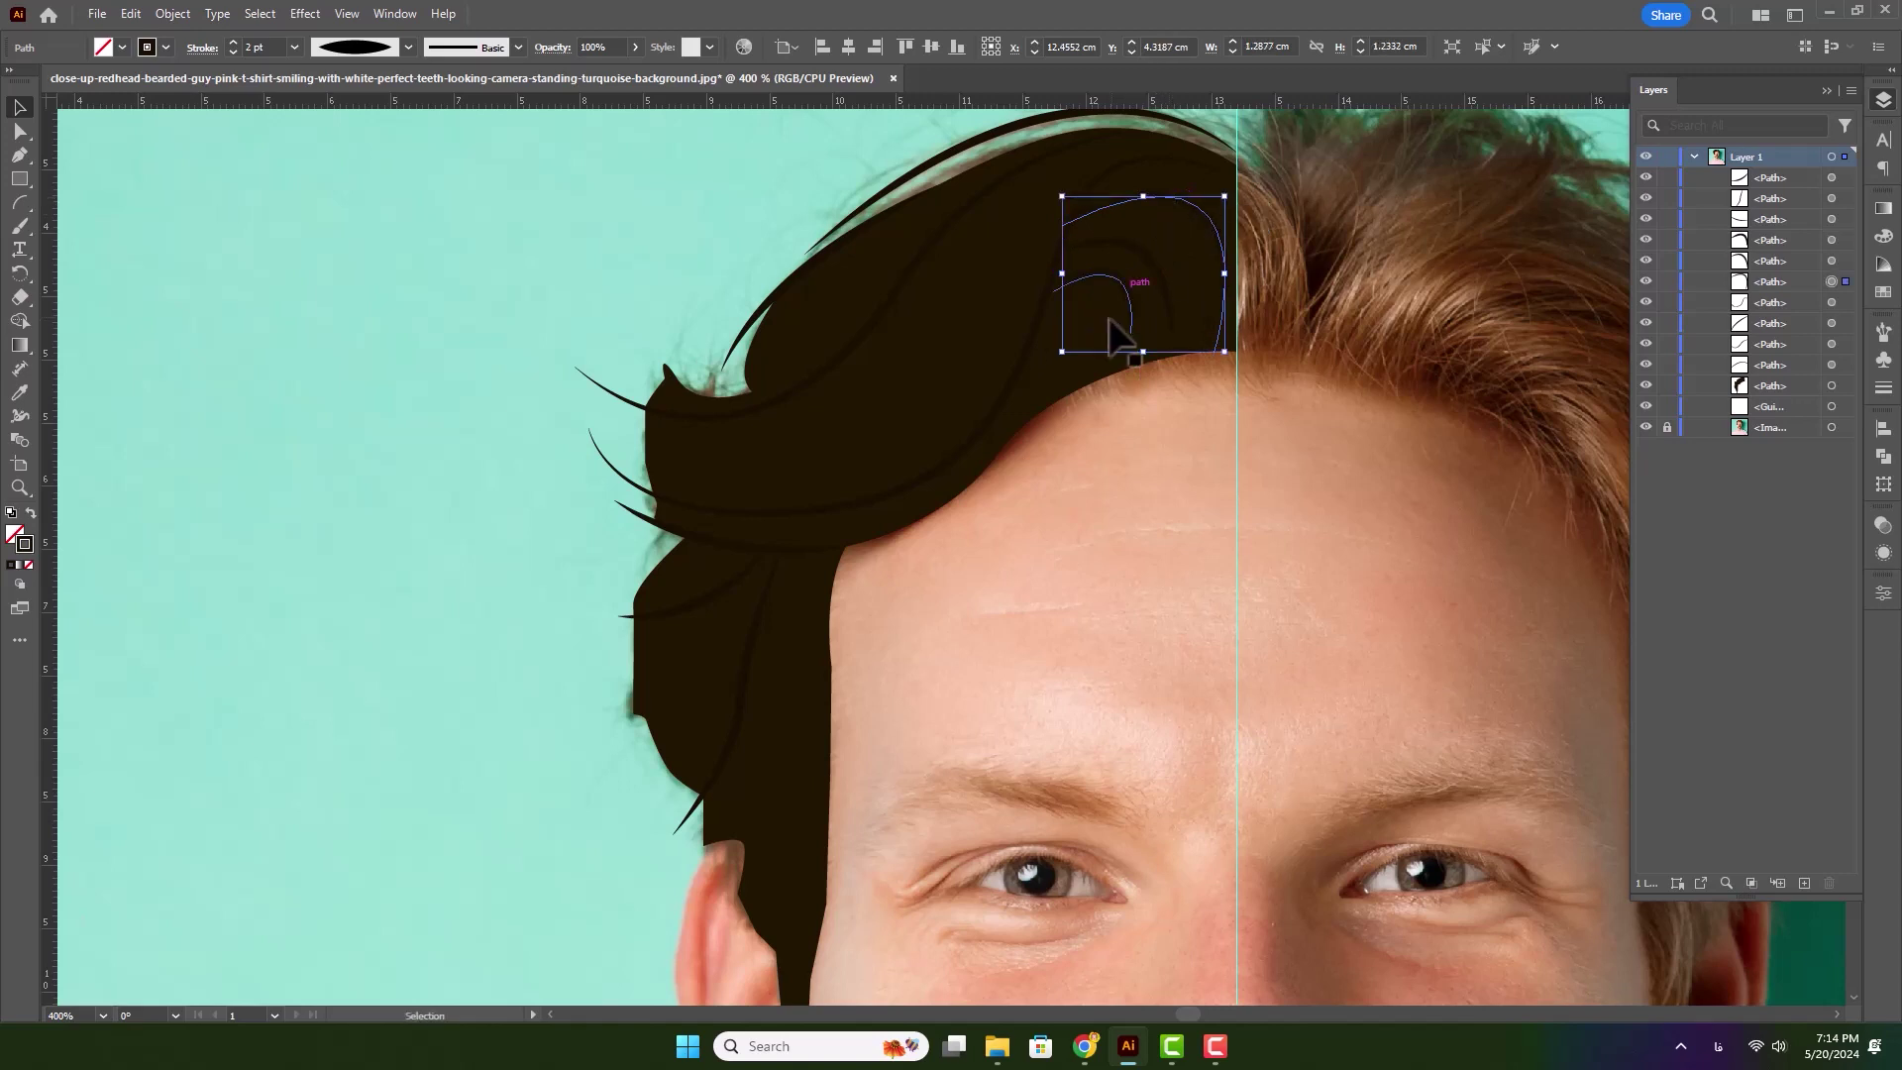
scroll(1070, 354, down, 2)
drag(1000, 406, 725, 320)
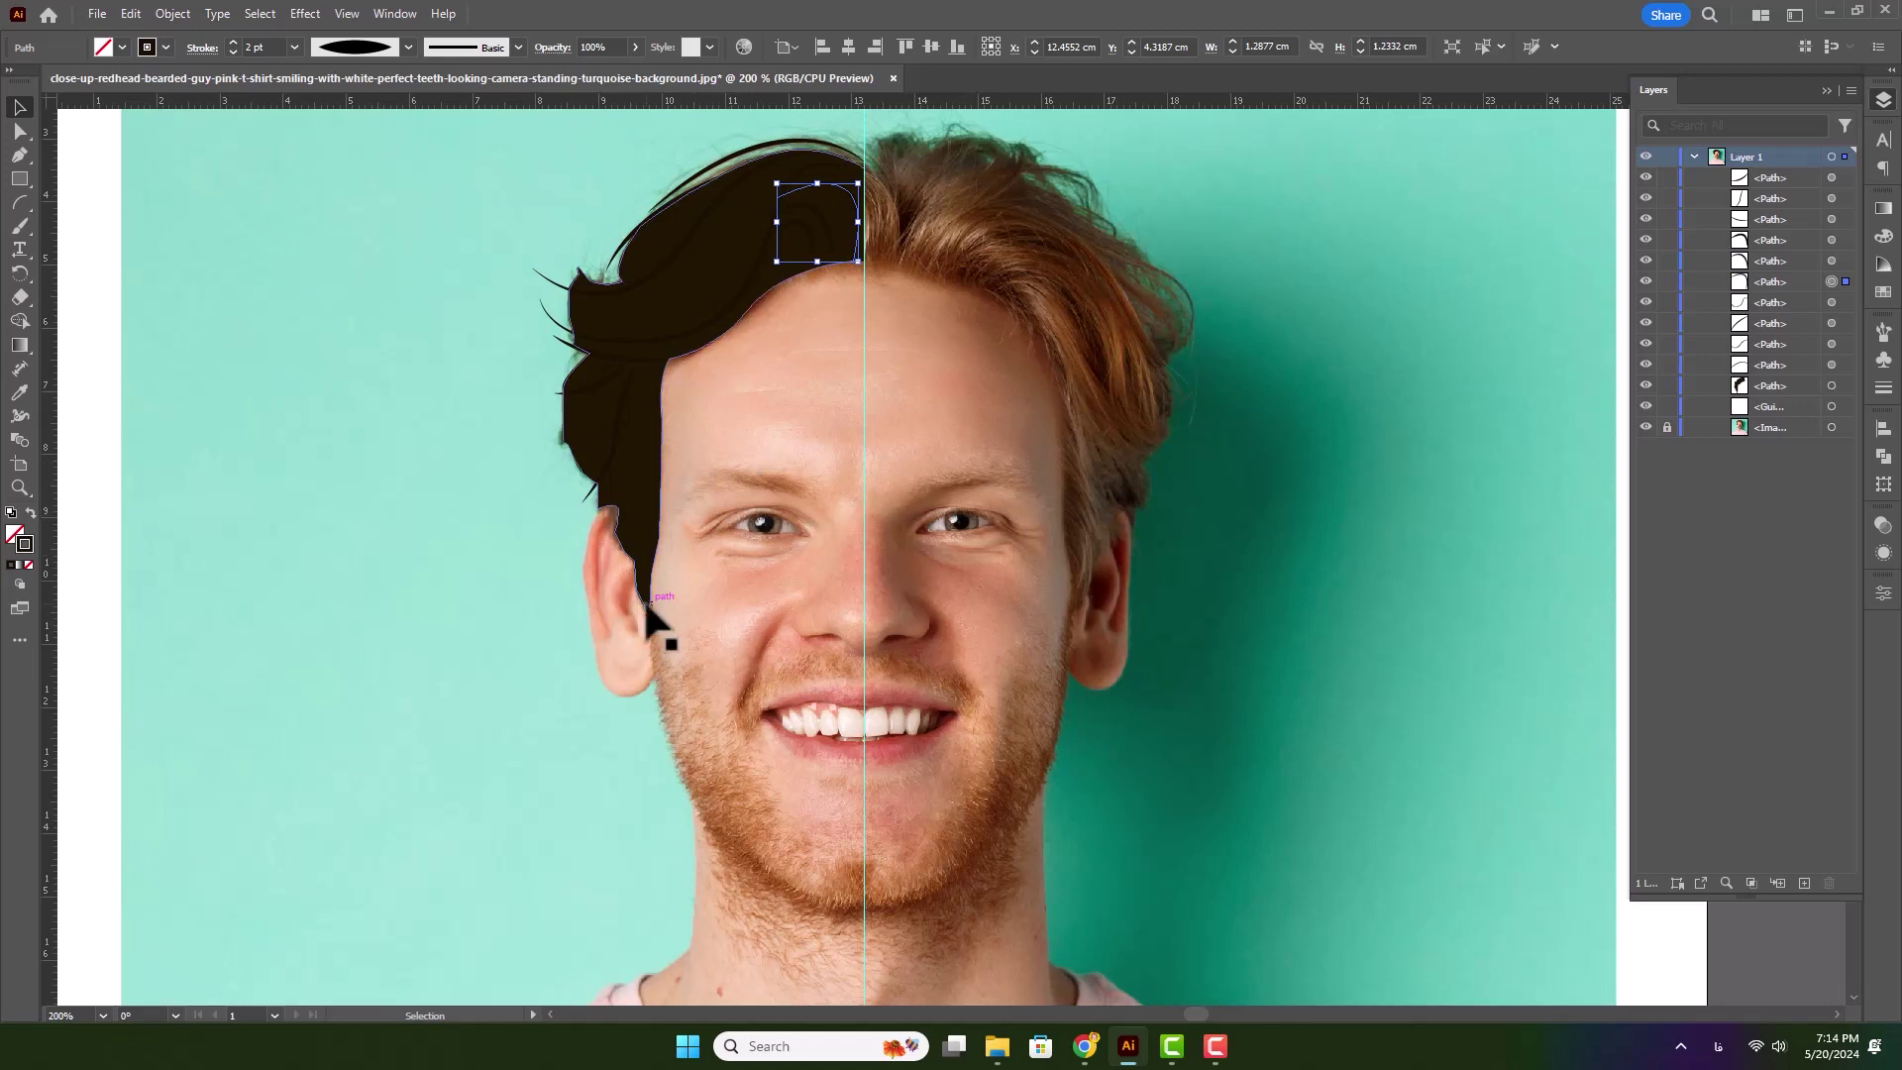
scroll(759, 497, up, 1)
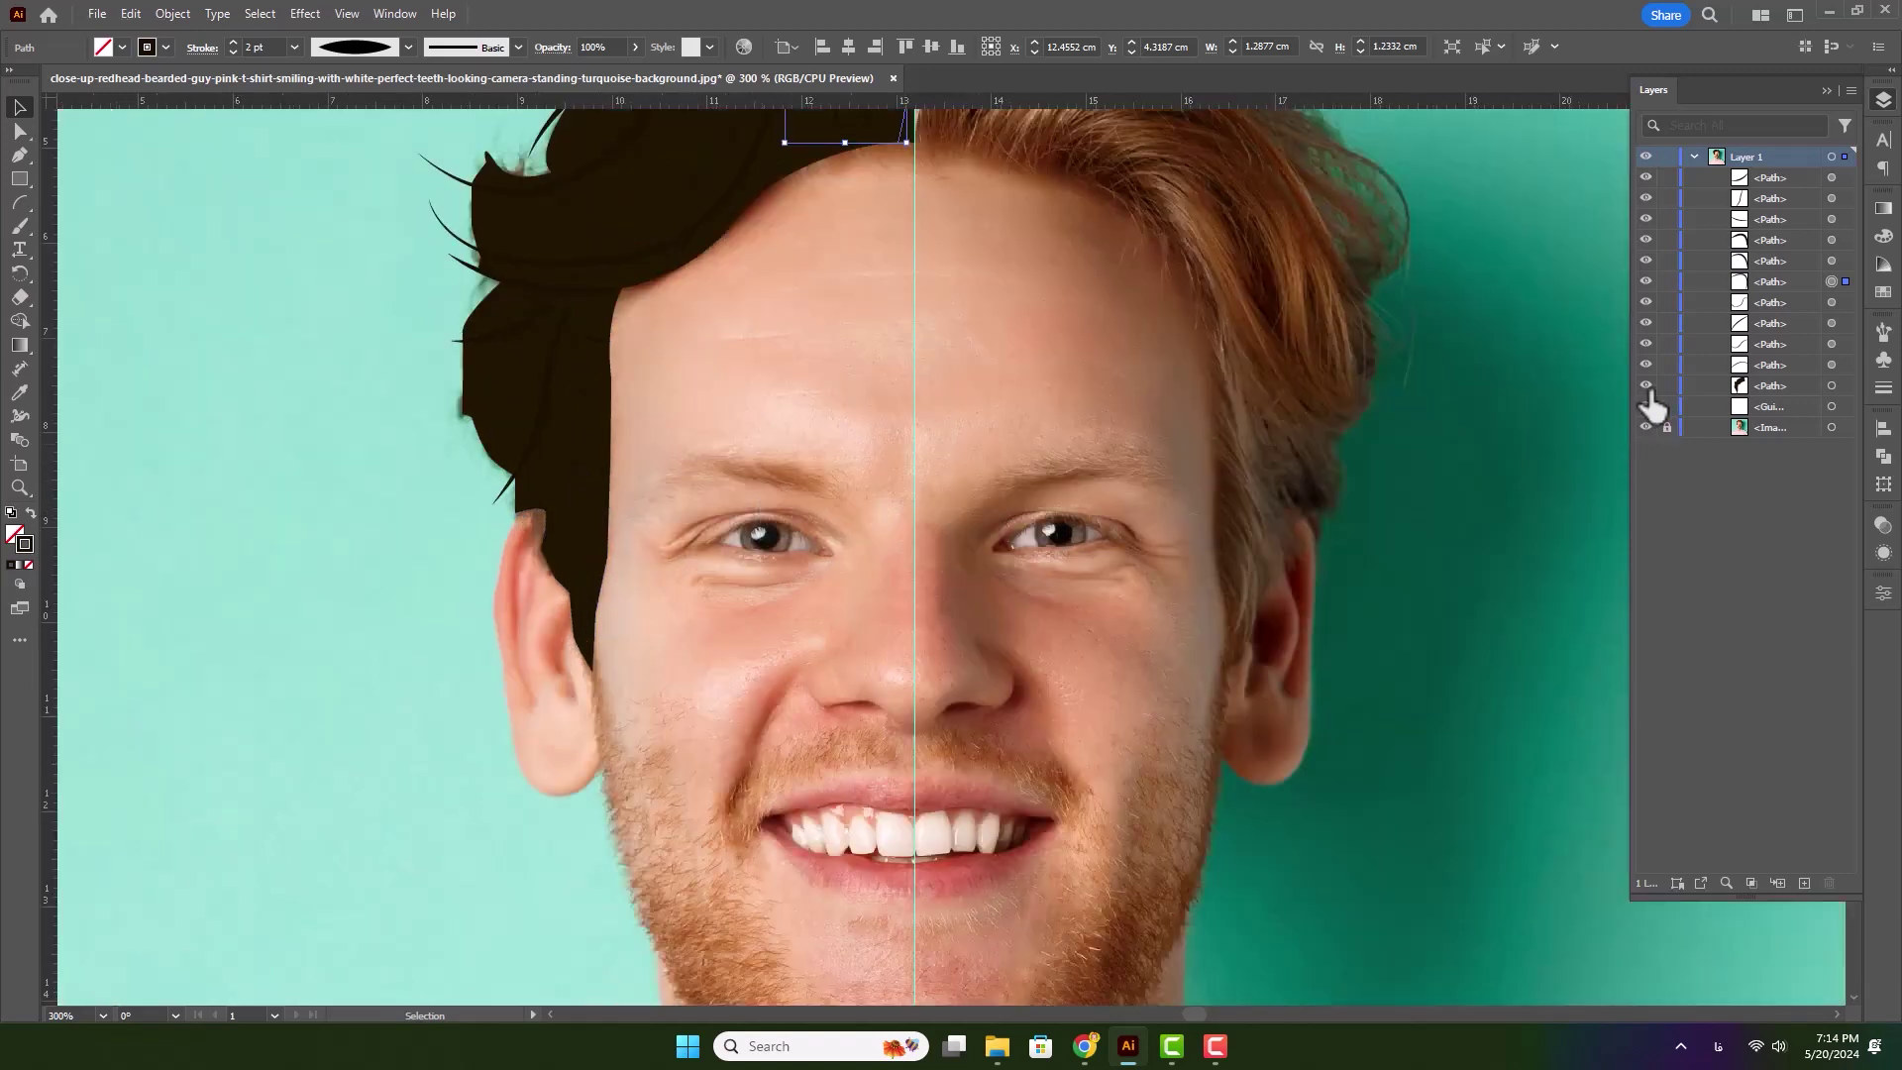
- Group the hair shape with all its strand paths and hide the group
click(1849, 156)
key(ctrl+g)
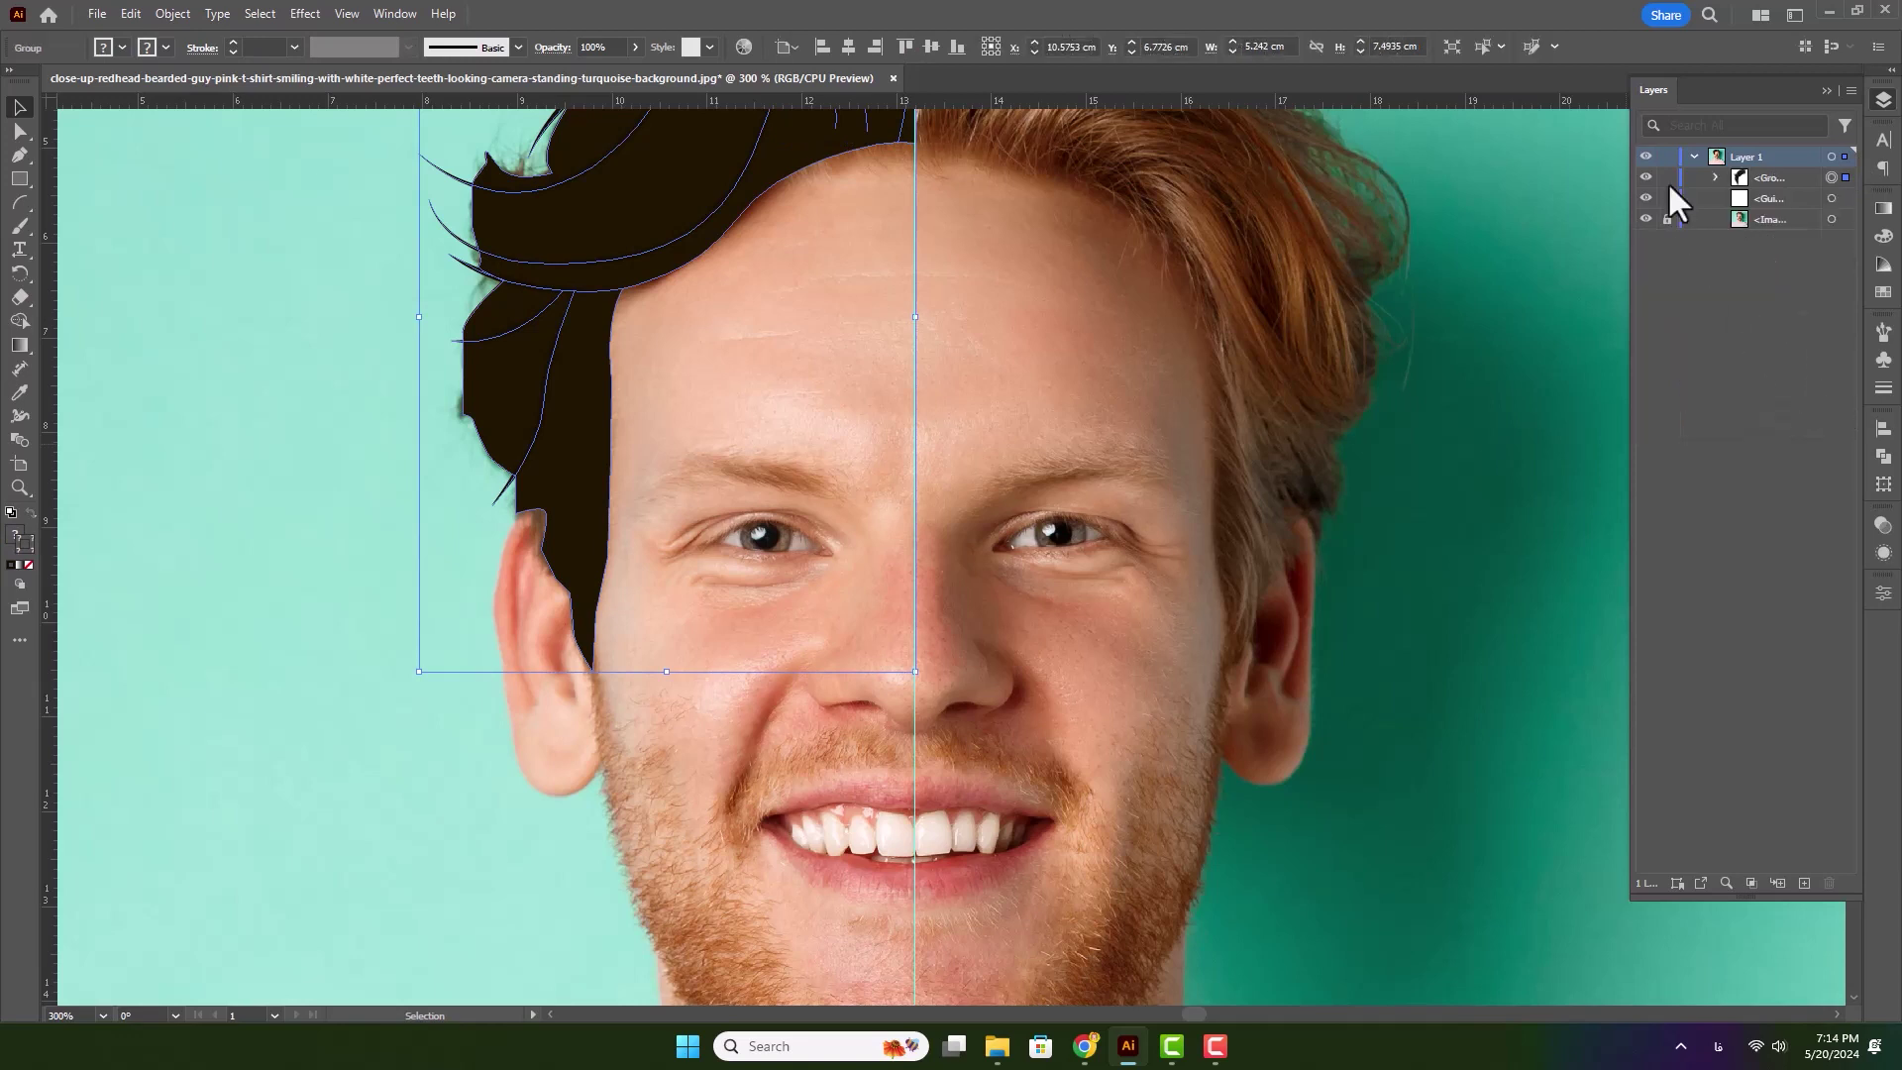
click(1646, 177)
- Trace the ear beside the hidden hair half as a closed Pen path, following its outer edge, lobe and hairline
drag(617, 515, 736, 453)
scroll(733, 545, up, 1)
key(p)
scroll(731, 540, down, 1)
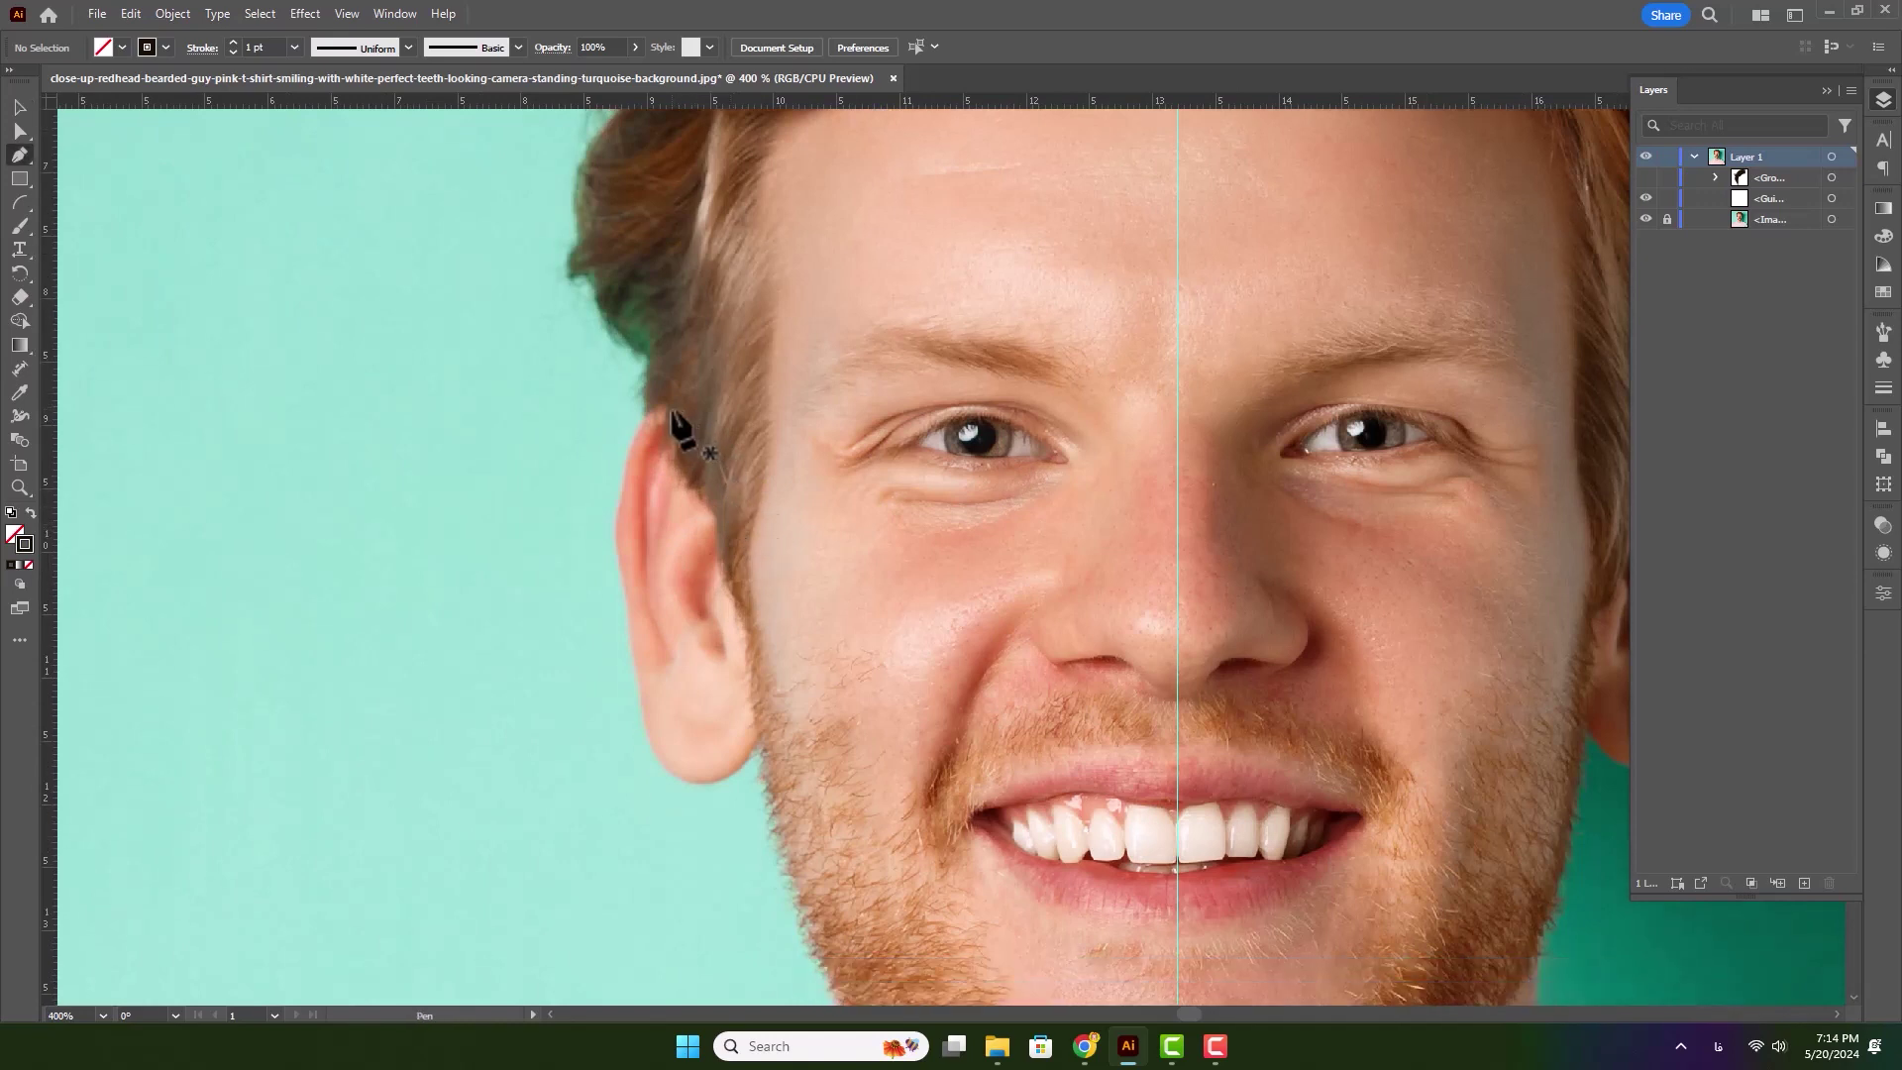
scroll(672, 411, down, 1)
click(675, 362)
click(628, 396)
click(621, 443)
click(614, 487)
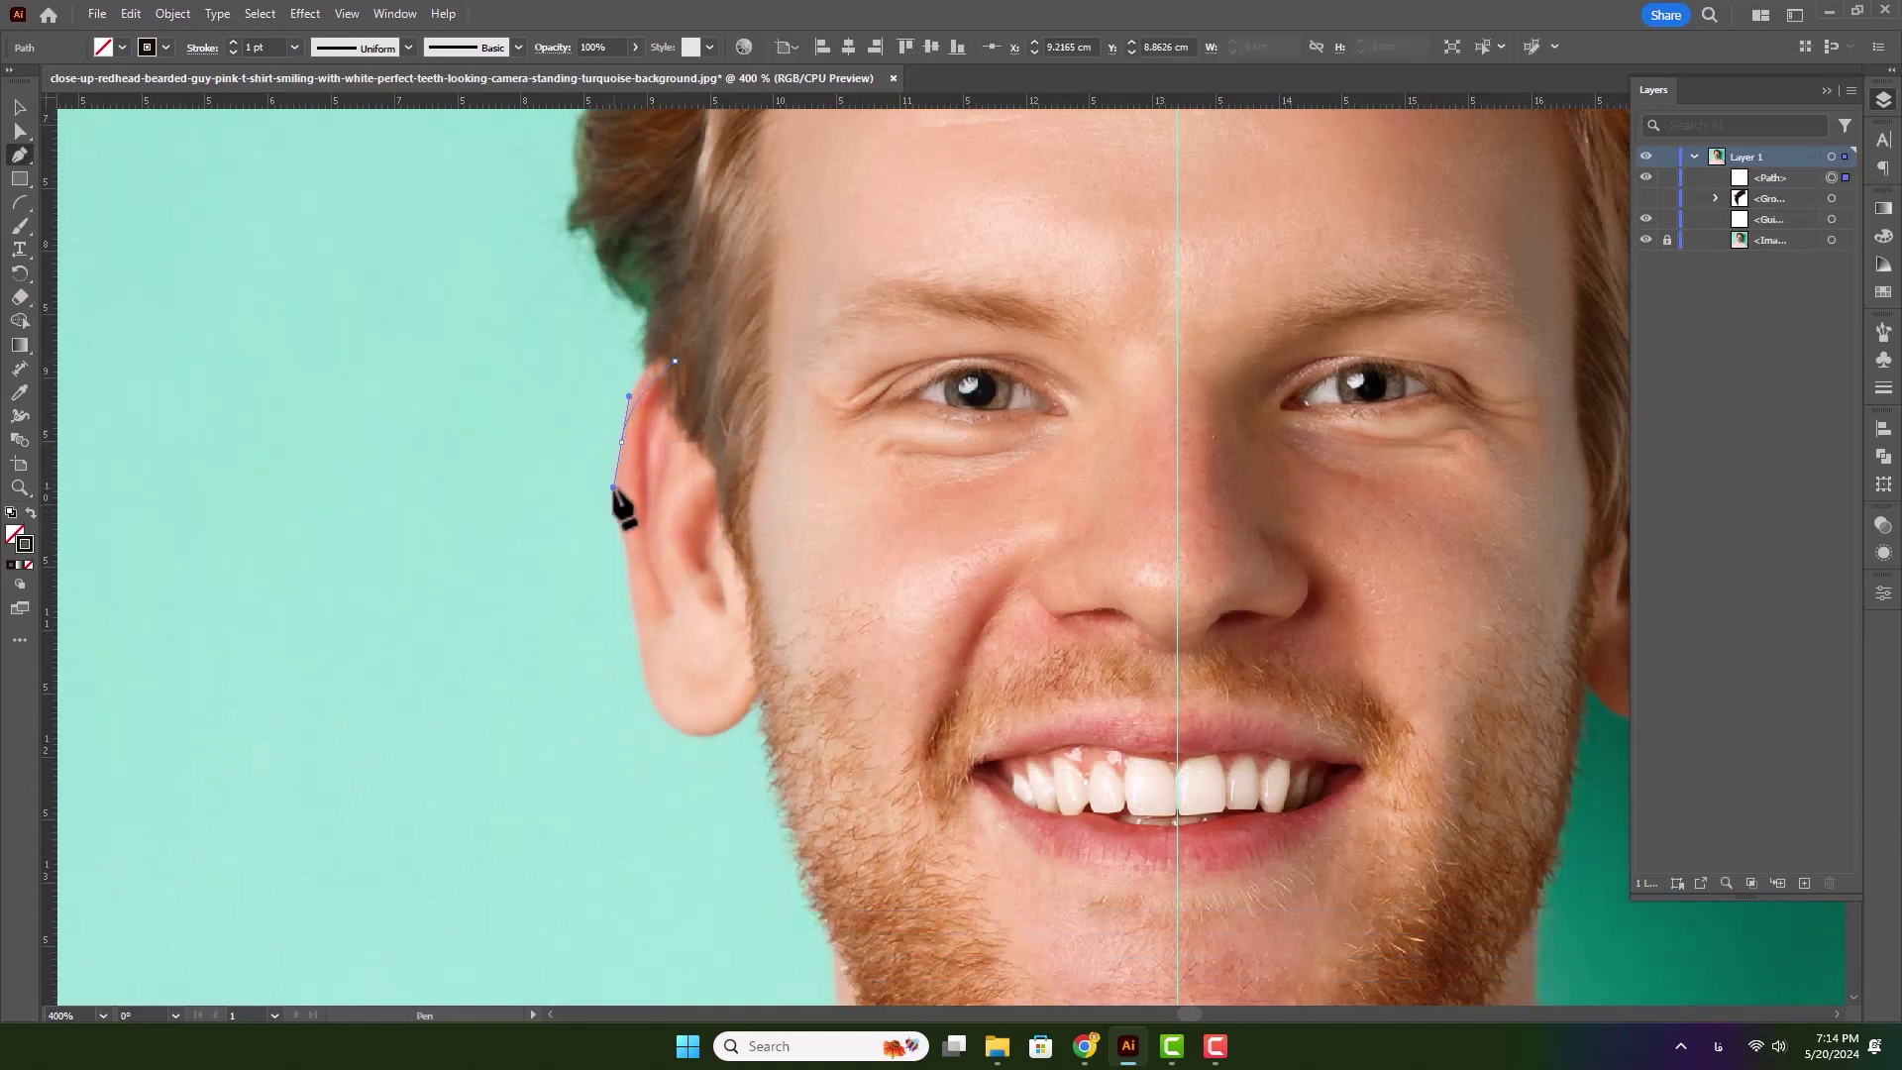
drag(632, 599, 645, 654)
click(646, 686)
drag(715, 731, 743, 561)
click(741, 561)
click(727, 474)
click(693, 433)
drag(674, 360, 624, 401)
- Fill the ear shape with a skin tone sampled from the photo's ear, and hide the shape
key(i)
click(705, 636)
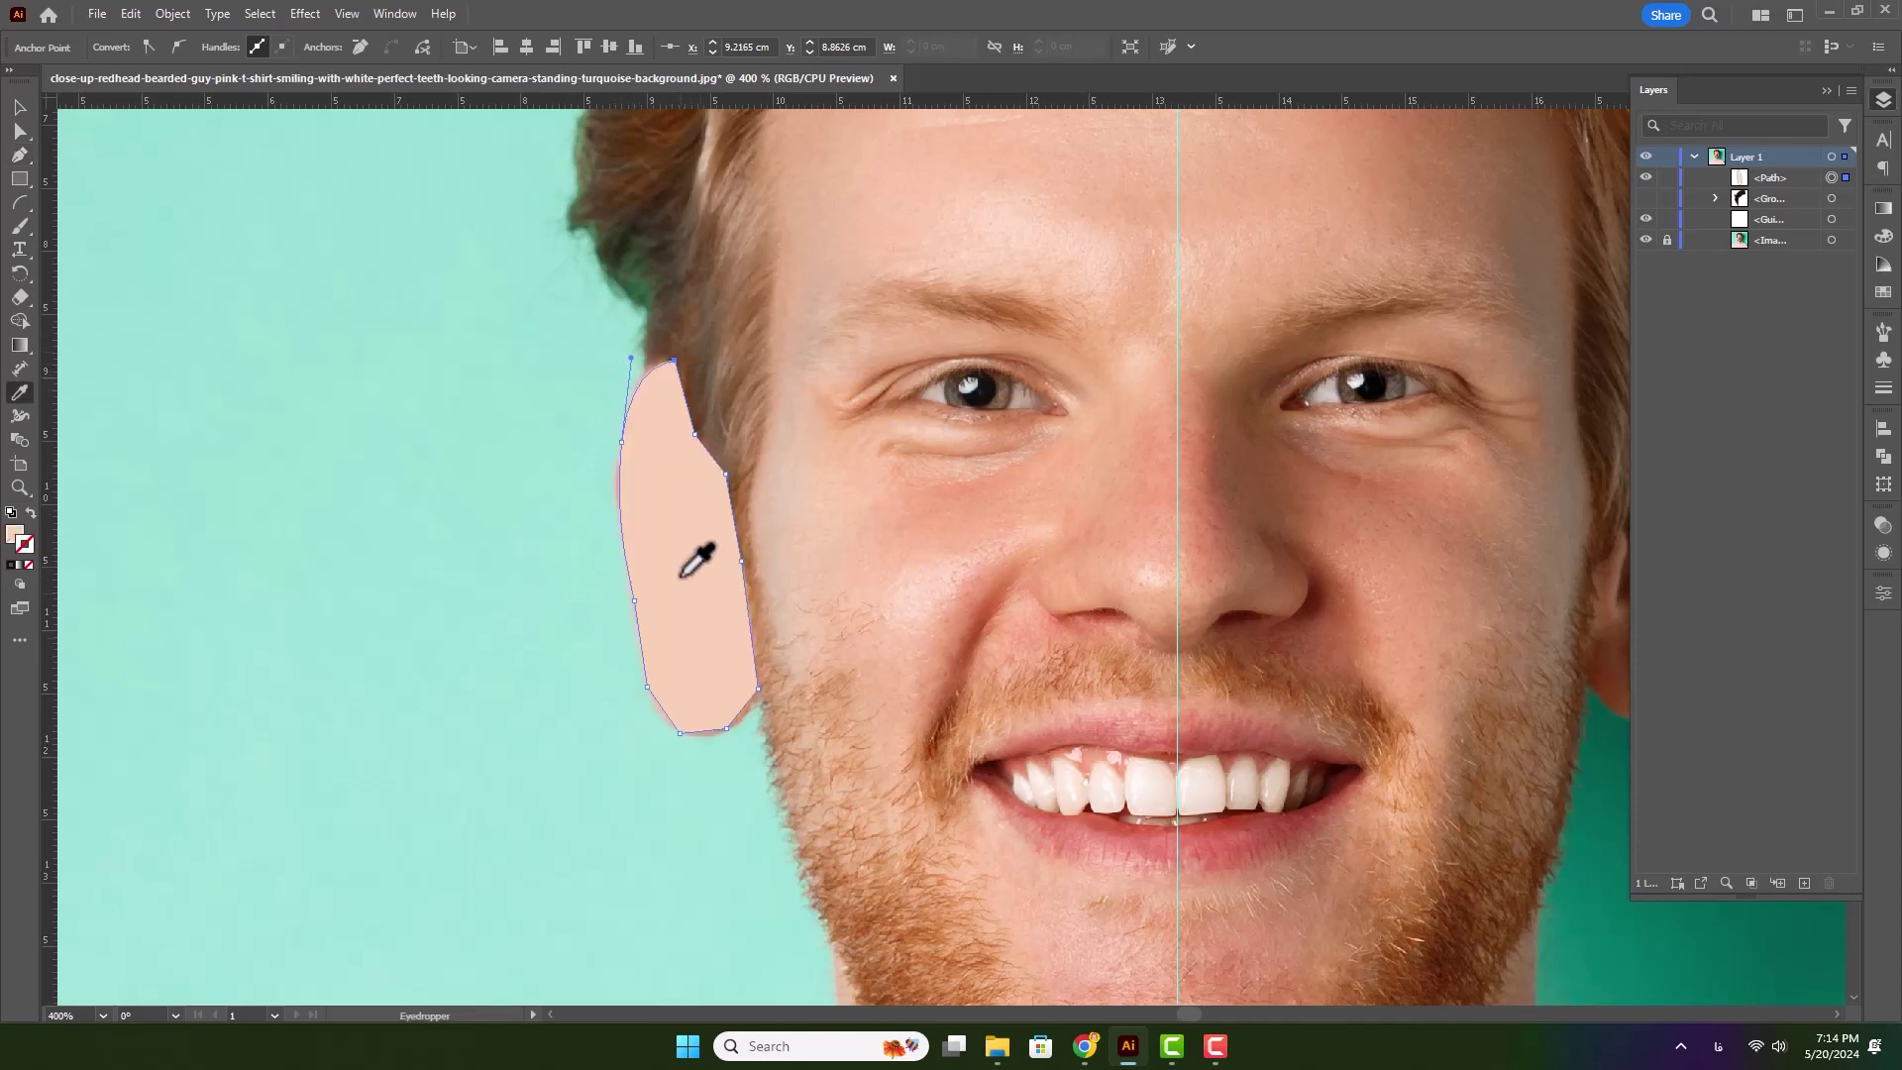
click(18, 106)
drag(1647, 199, 1646, 178)
- Draw an open curved line along the ear's outer fold with the skin tone as its stroke and no fill
scroll(658, 539, up, 1)
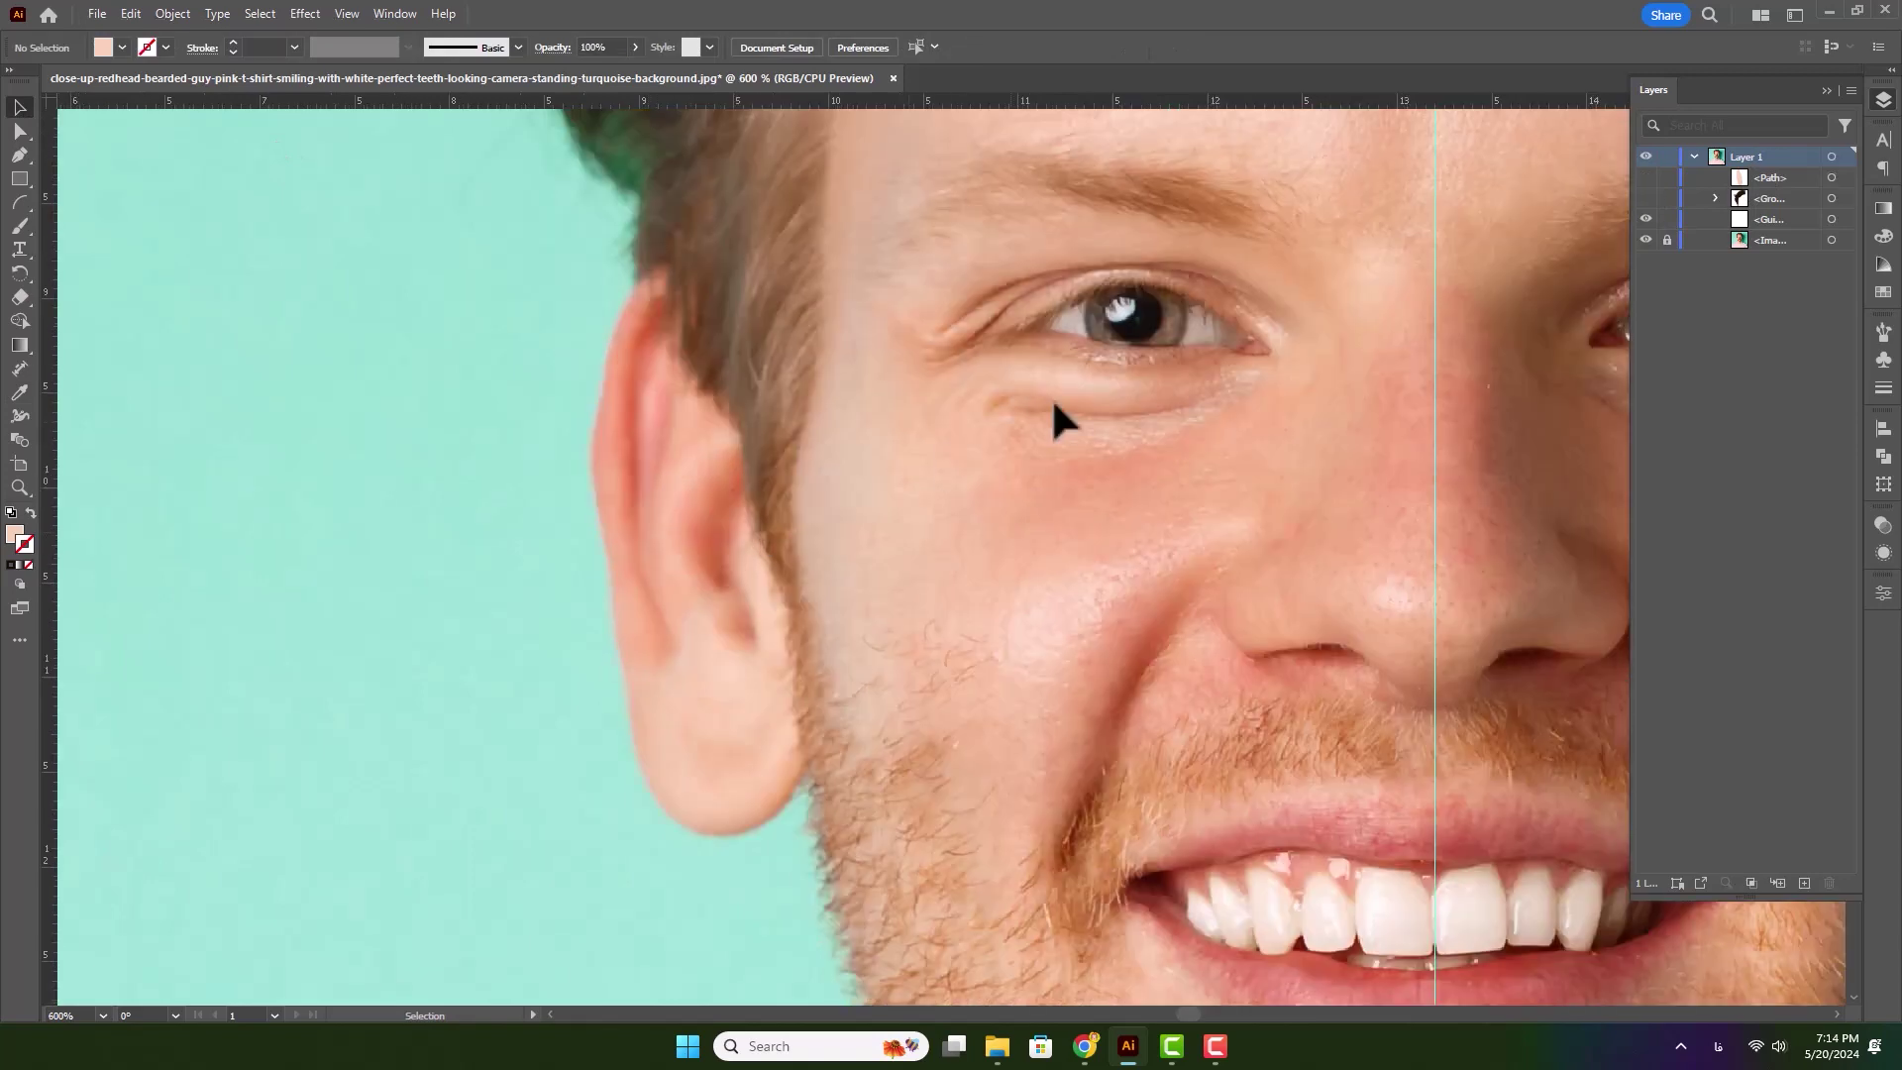
key(p)
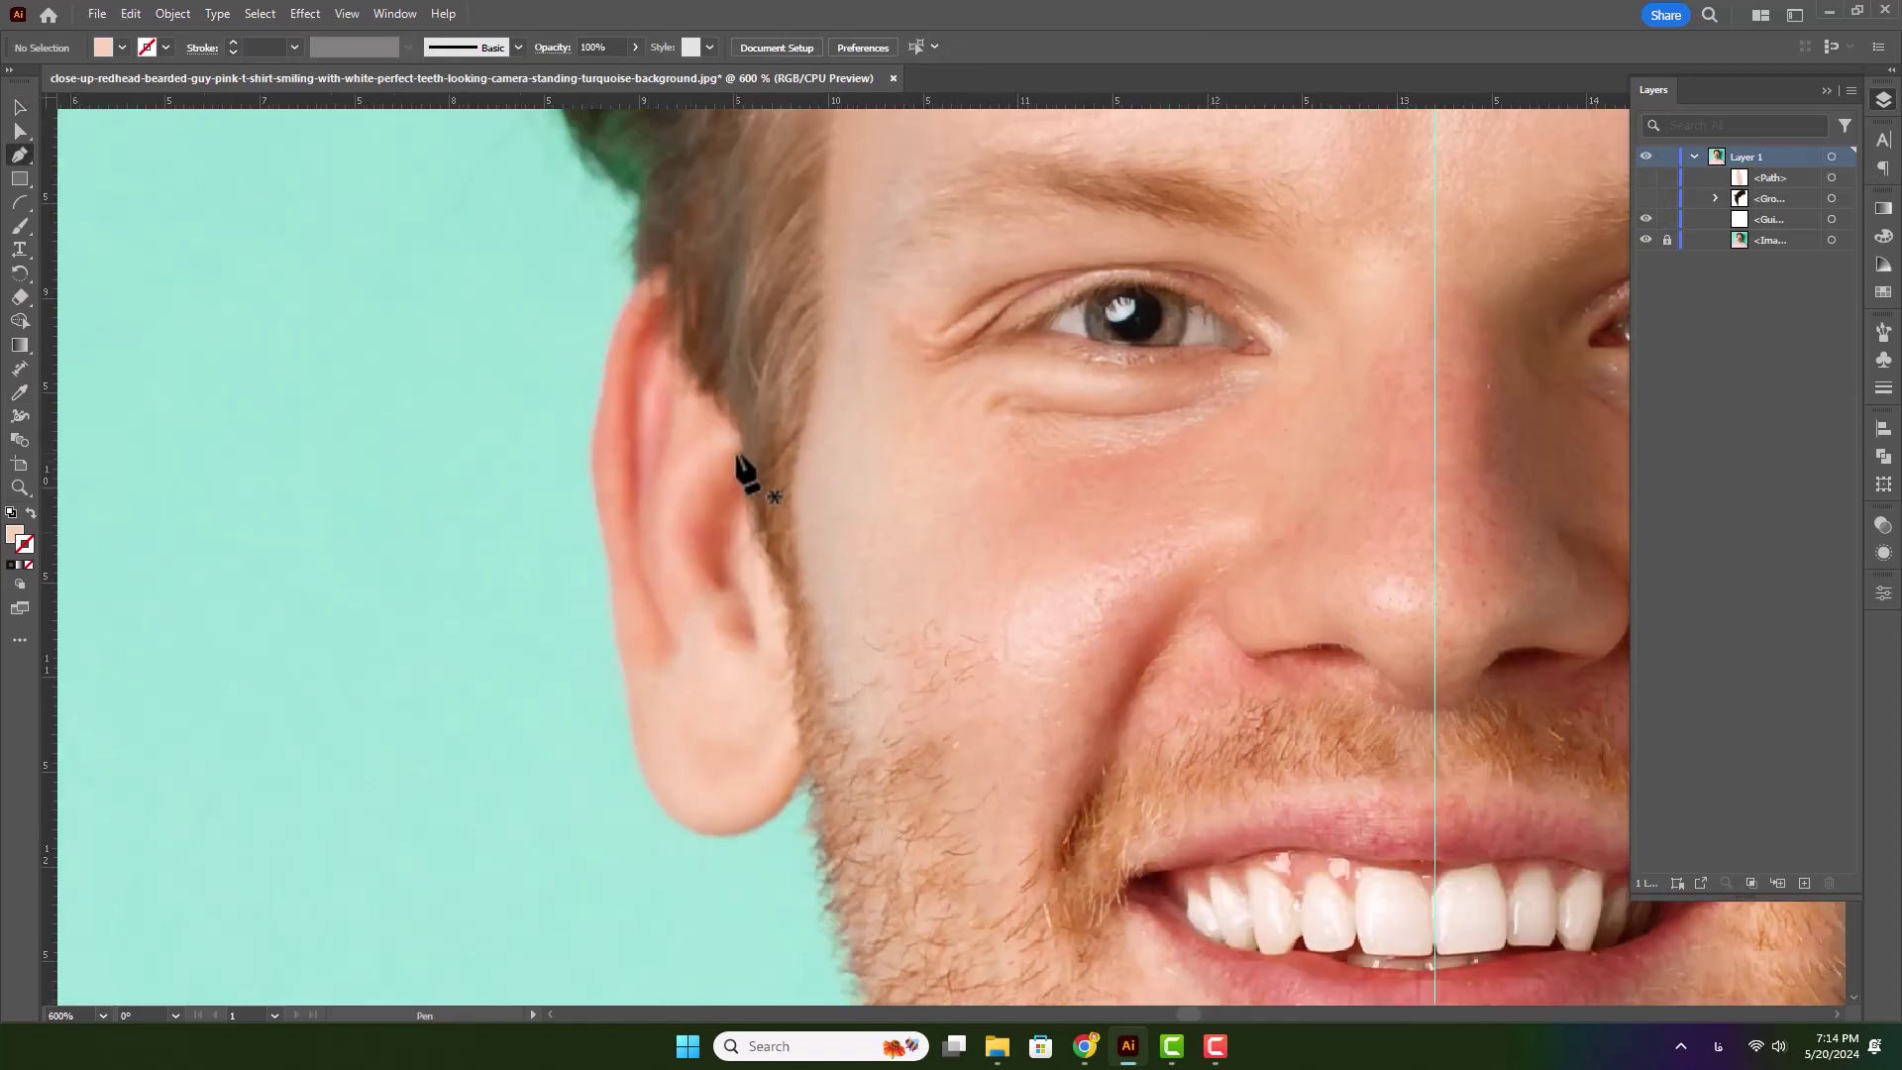
click(670, 314)
drag(631, 364, 622, 416)
drag(635, 509, 634, 525)
click(649, 603)
click(669, 648)
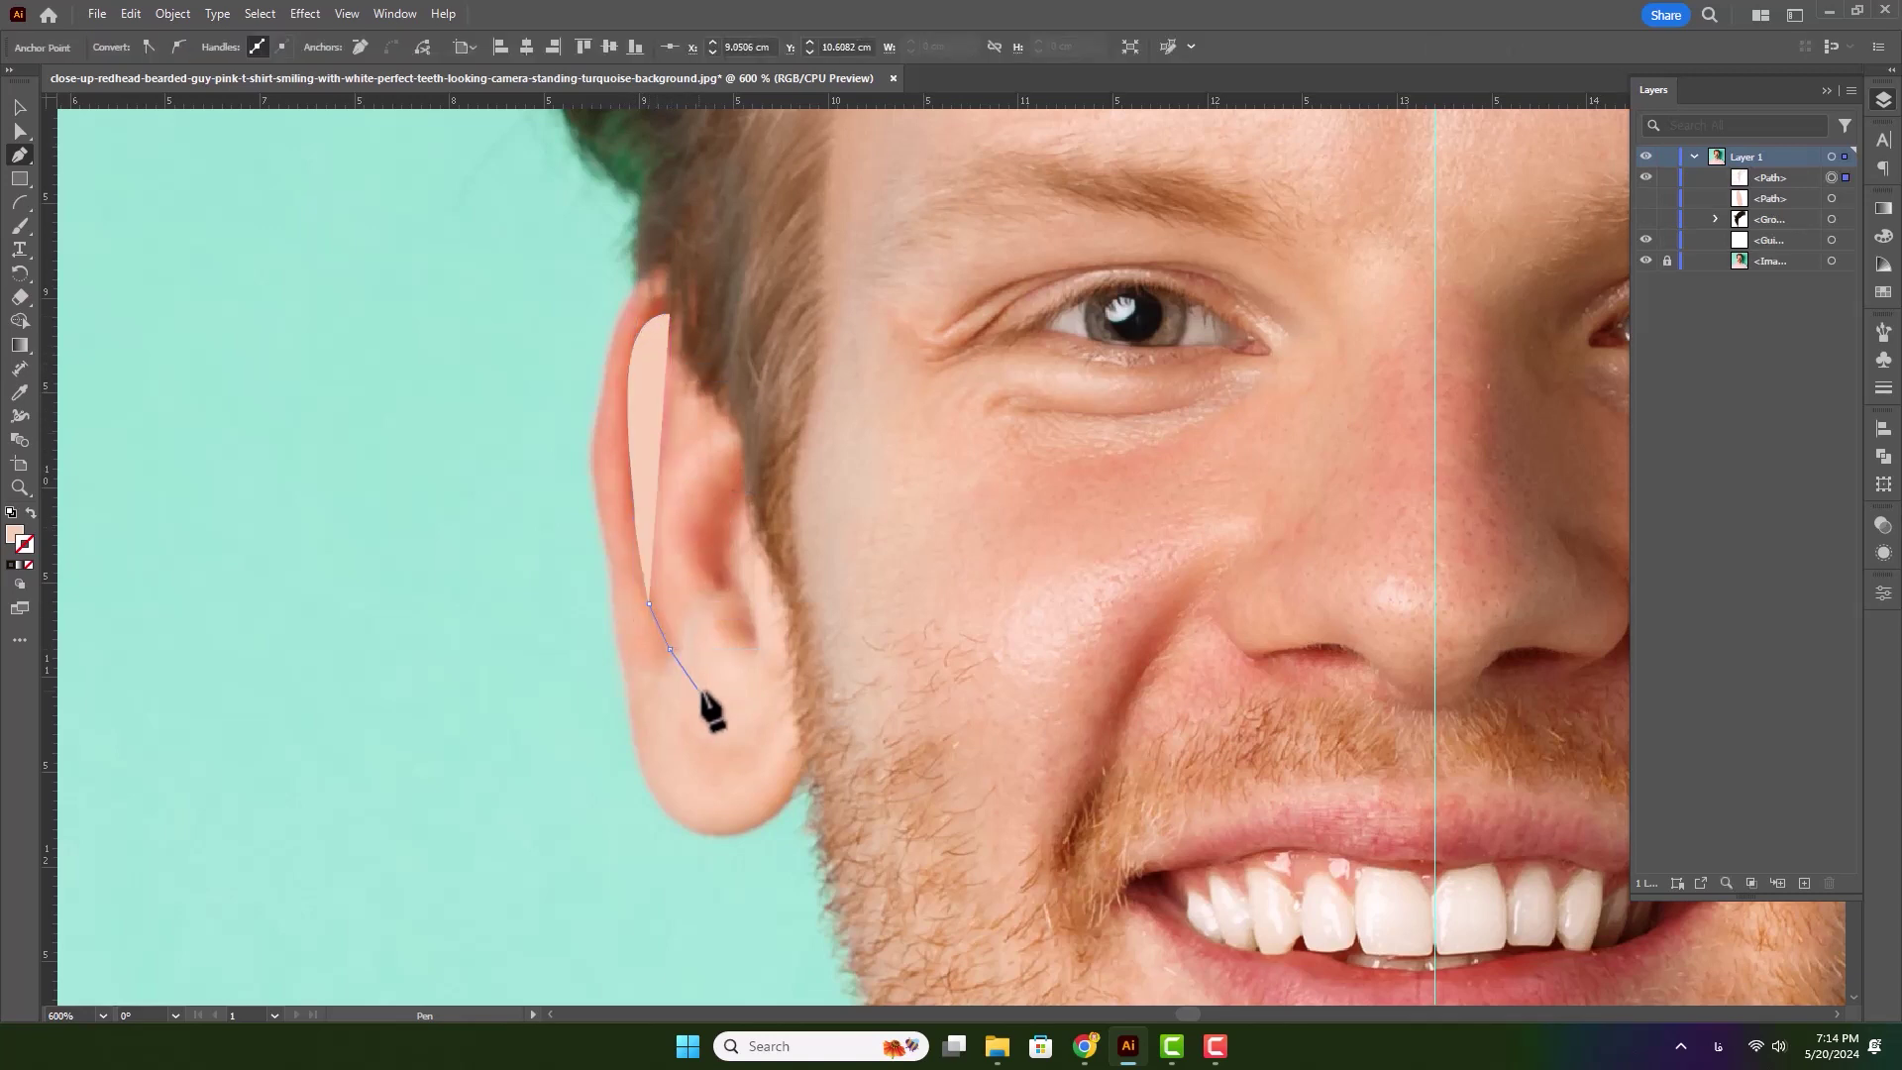
key(shift+x)
key(Escape)
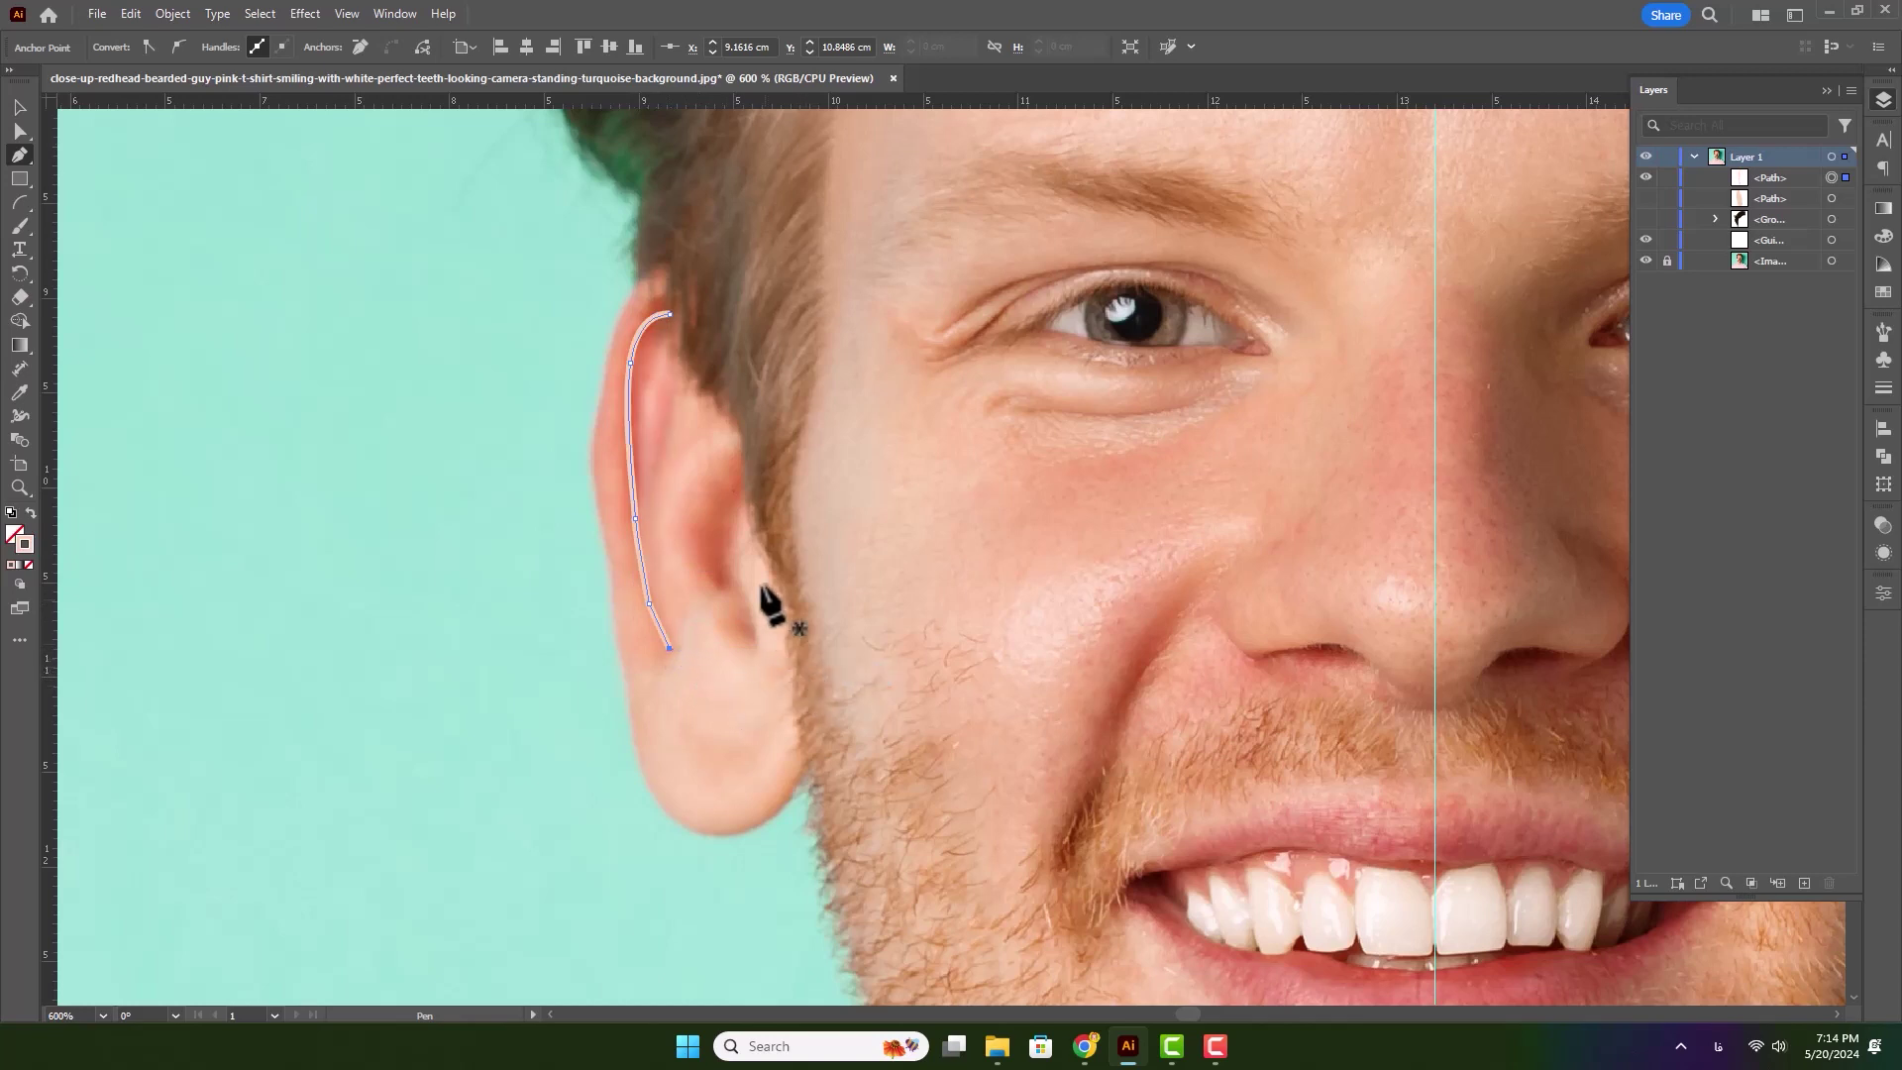
- Draw an S-shaped line along the ear's inner fold beside the ear canal
click(744, 473)
drag(709, 572, 755, 701)
key(ctrl+z)
key(ctrl+z)
drag(714, 553, 726, 600)
drag(750, 649, 754, 704)
click(20, 106)
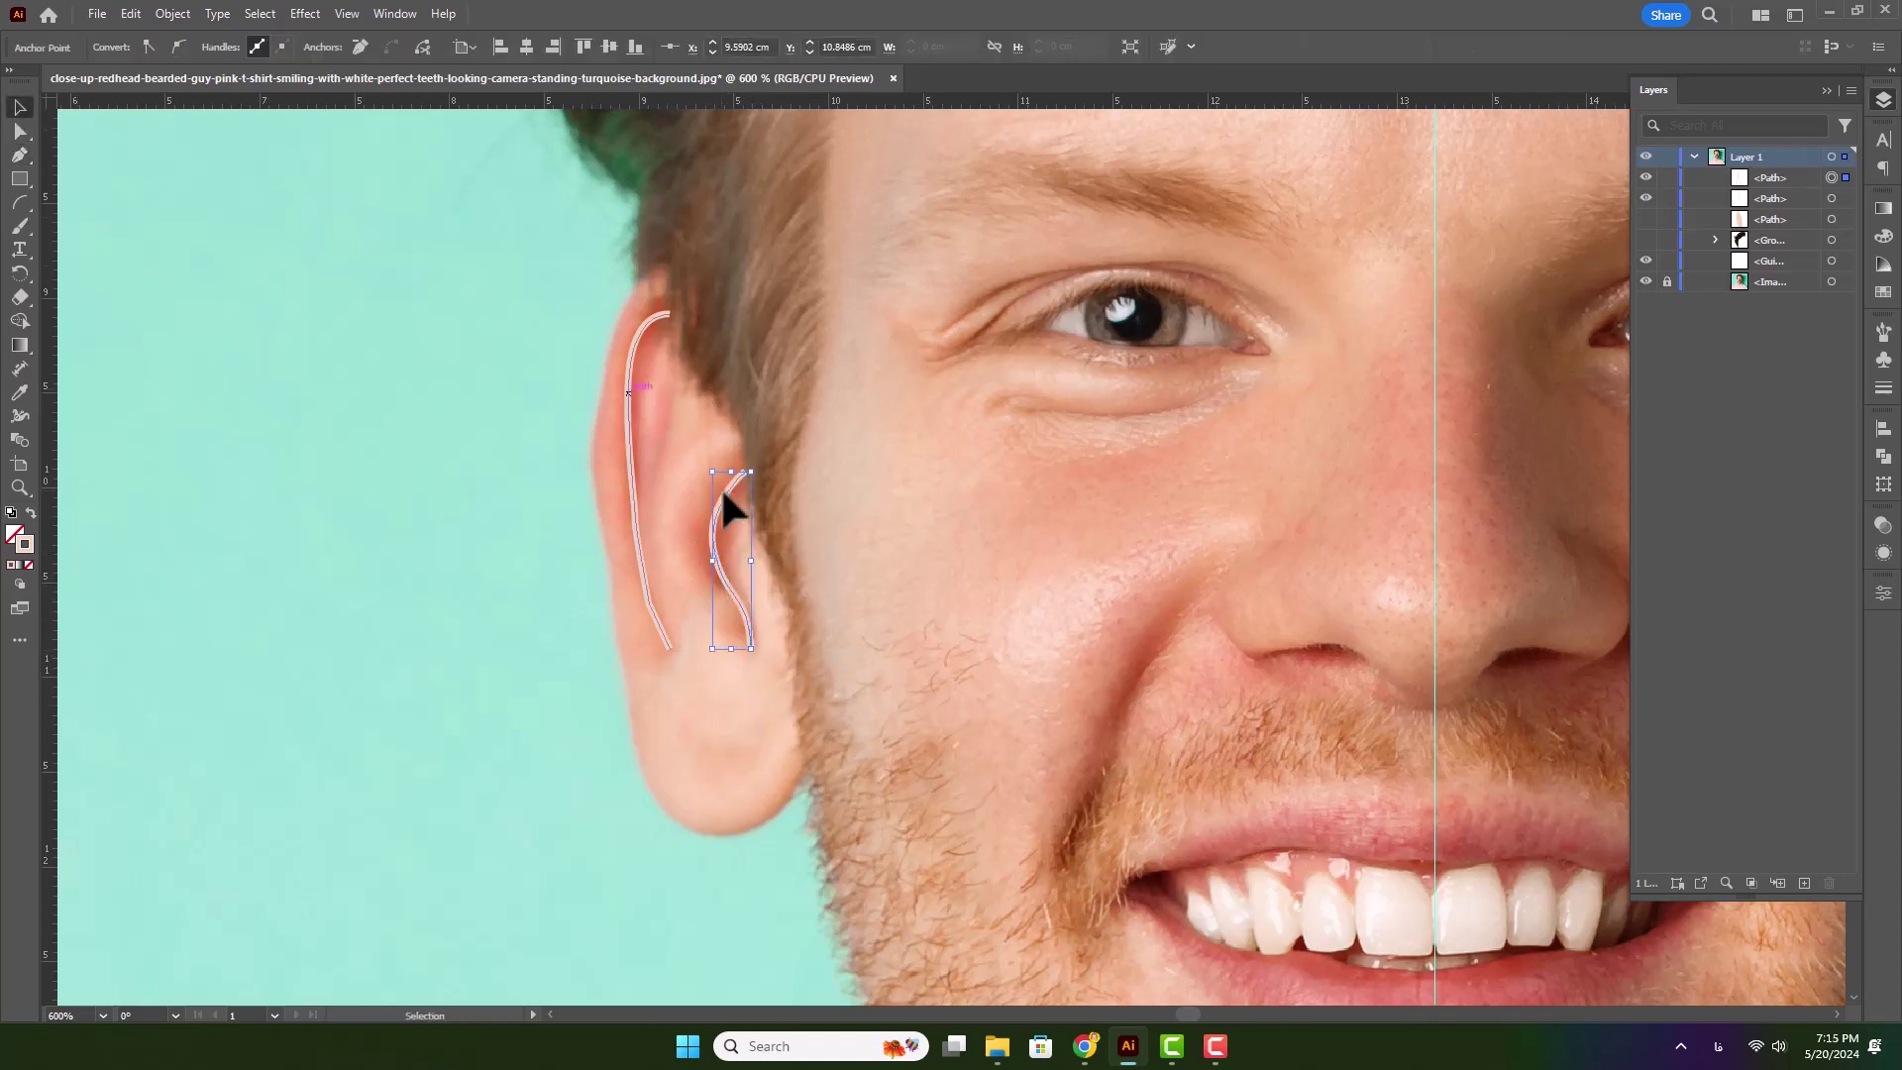
- Draw a short upward-opening curve across the earlobe
key(p)
click(751, 755)
drag(701, 775, 645, 708)
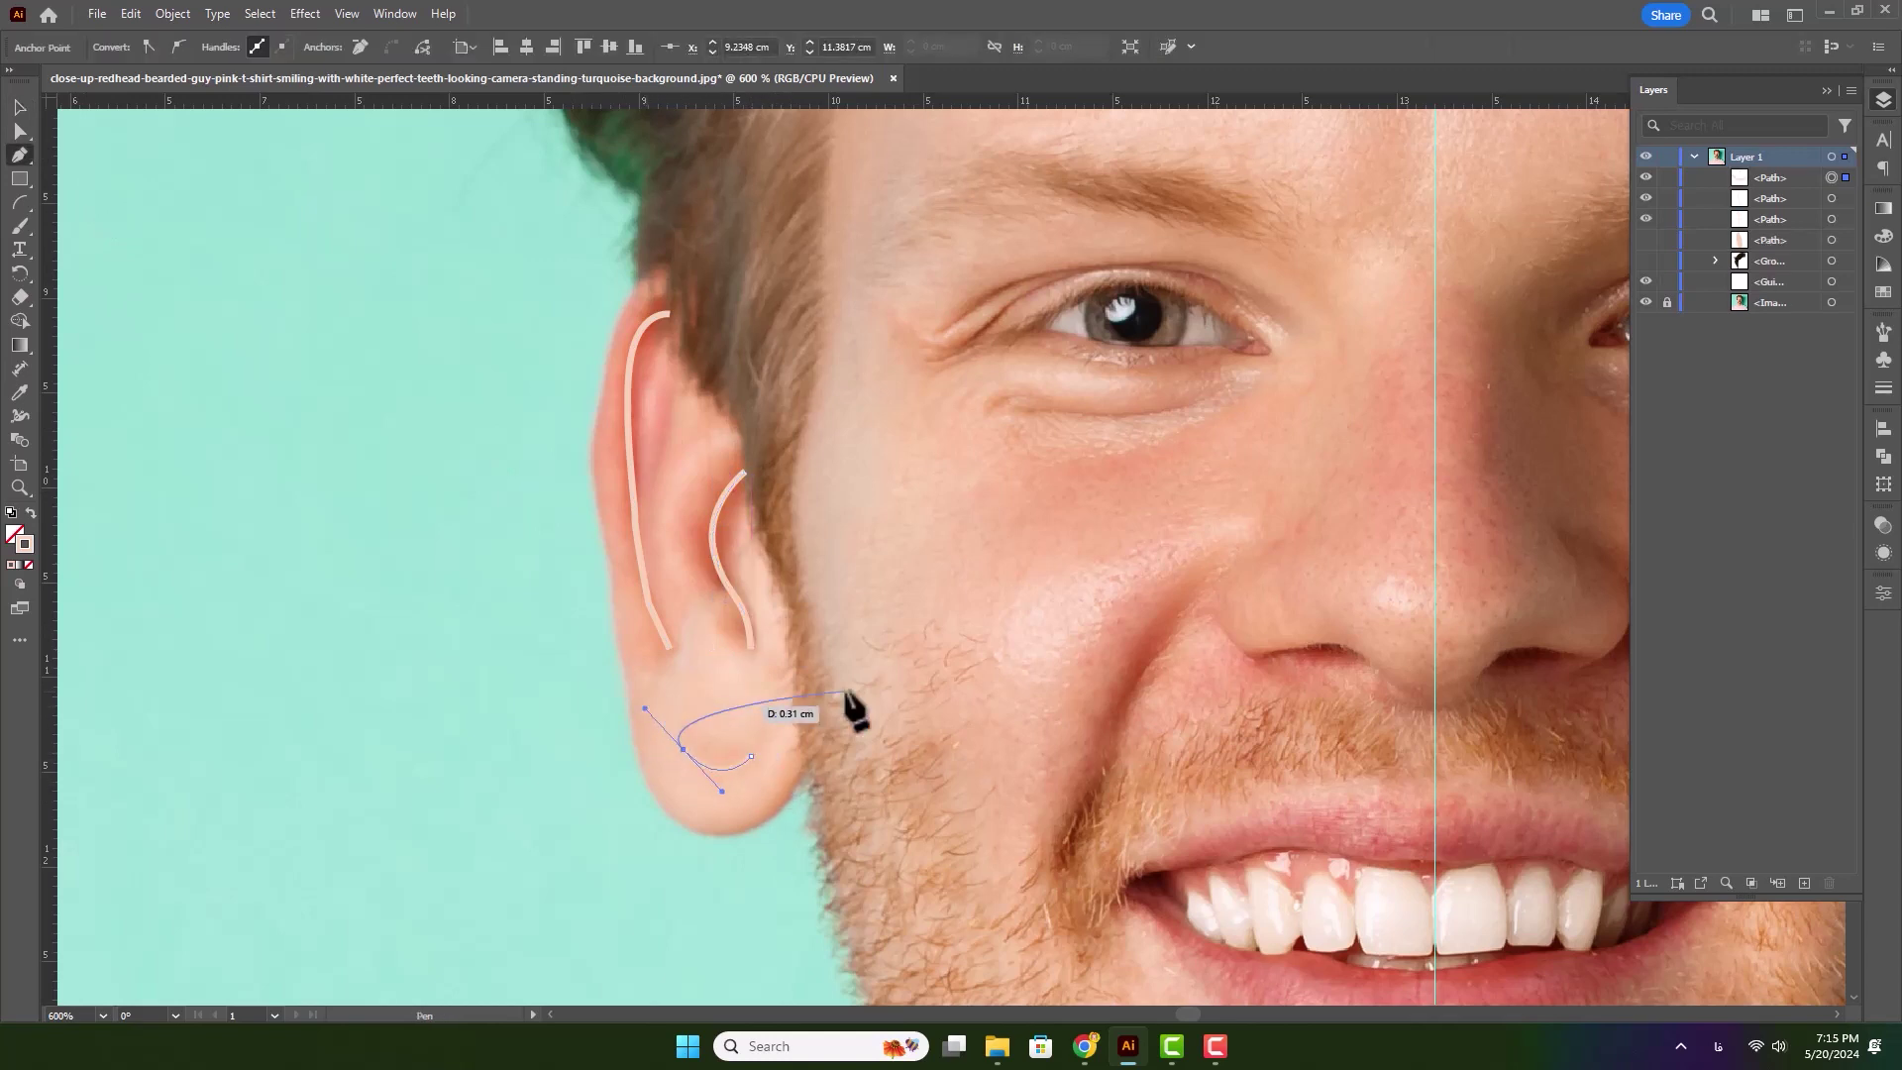
- Select the three ear detail lines together and darken their skin-tone stroke color slightly
shift+click(1845, 198)
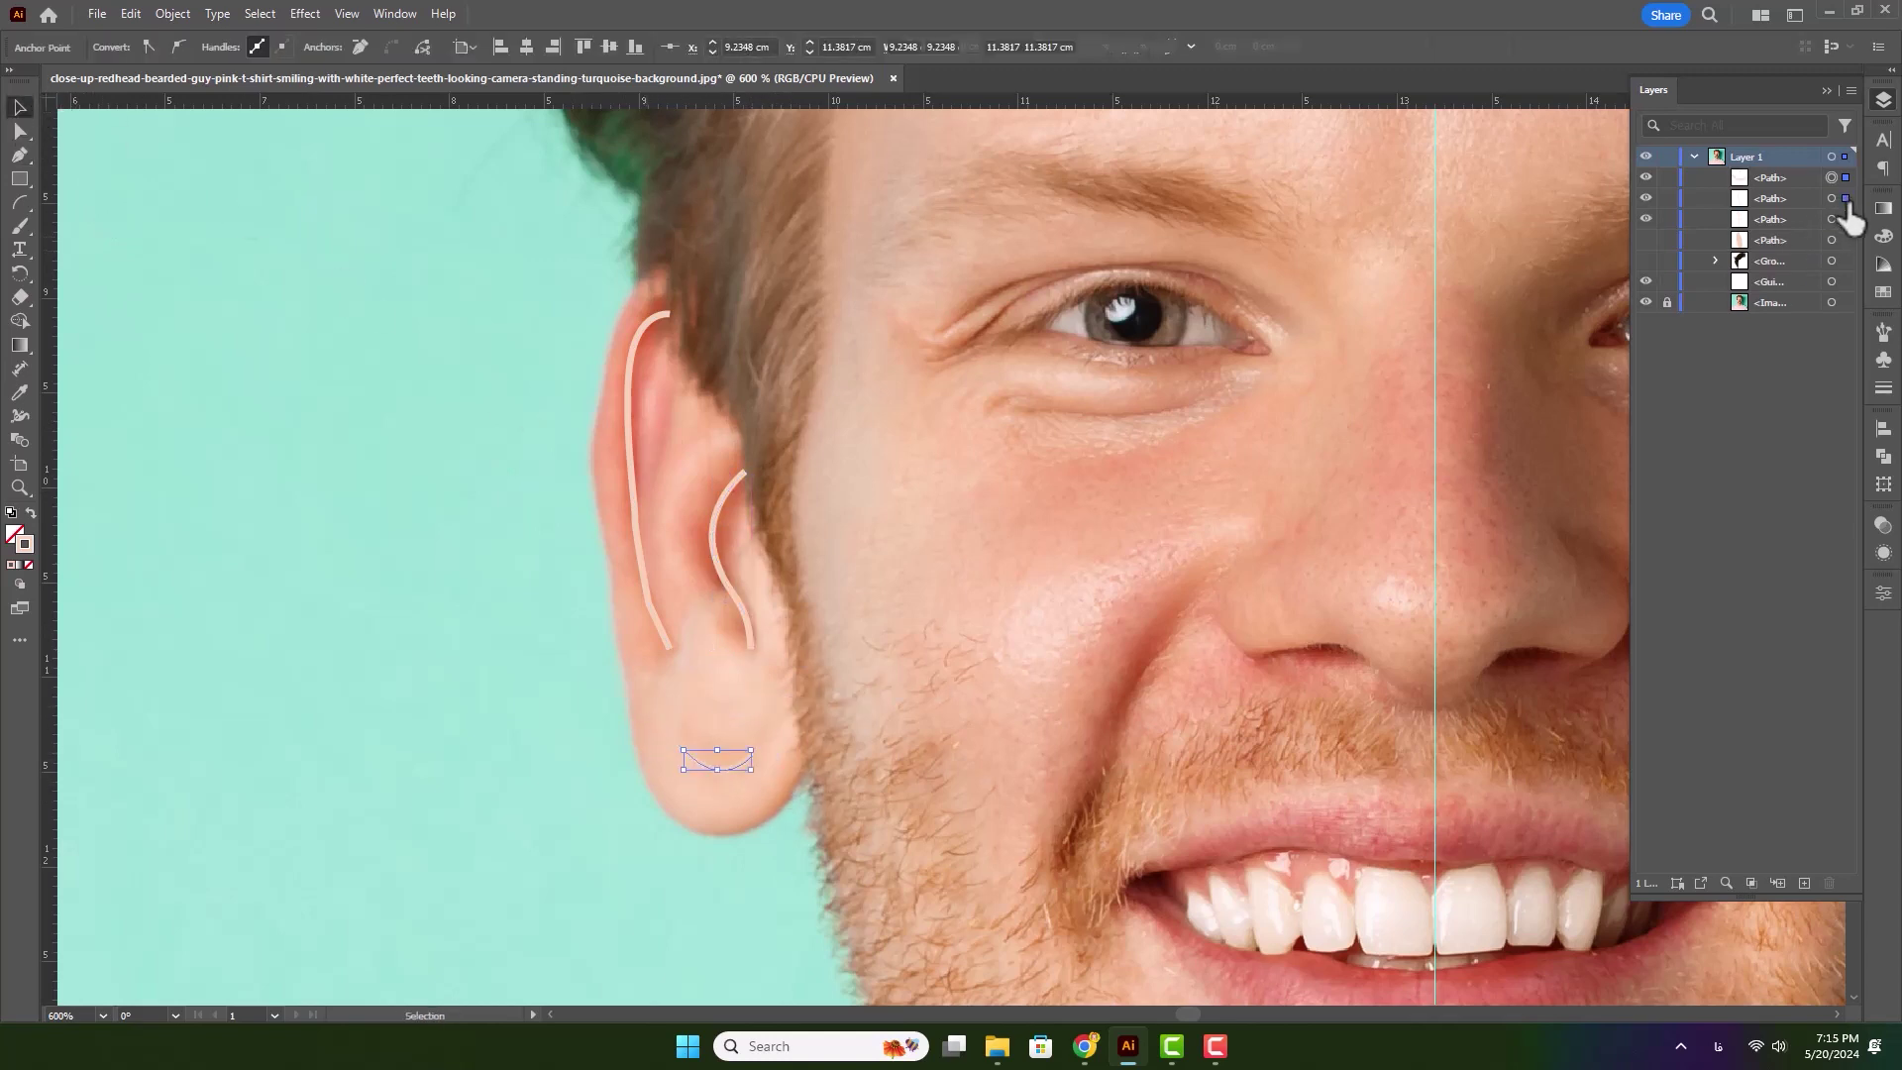
shift+click(1845, 219)
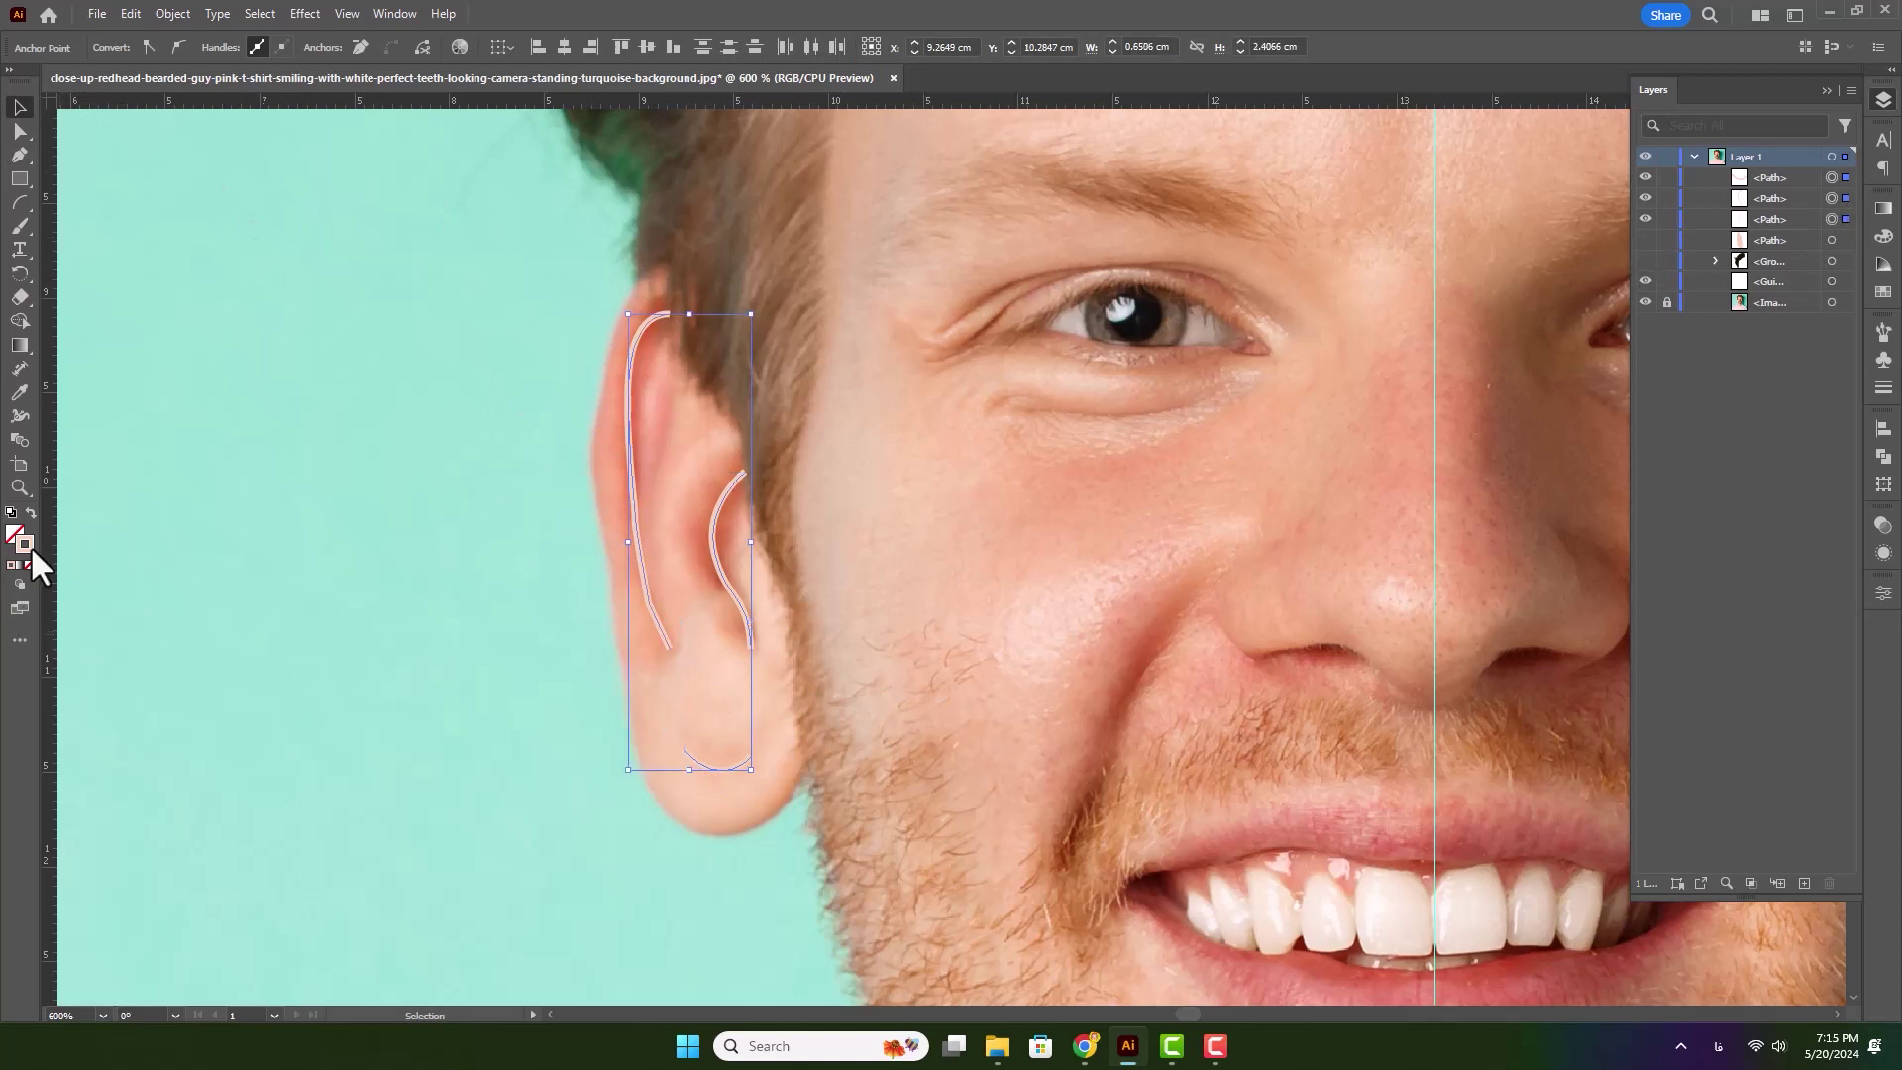
double_click(30, 546)
click(1296, 262)
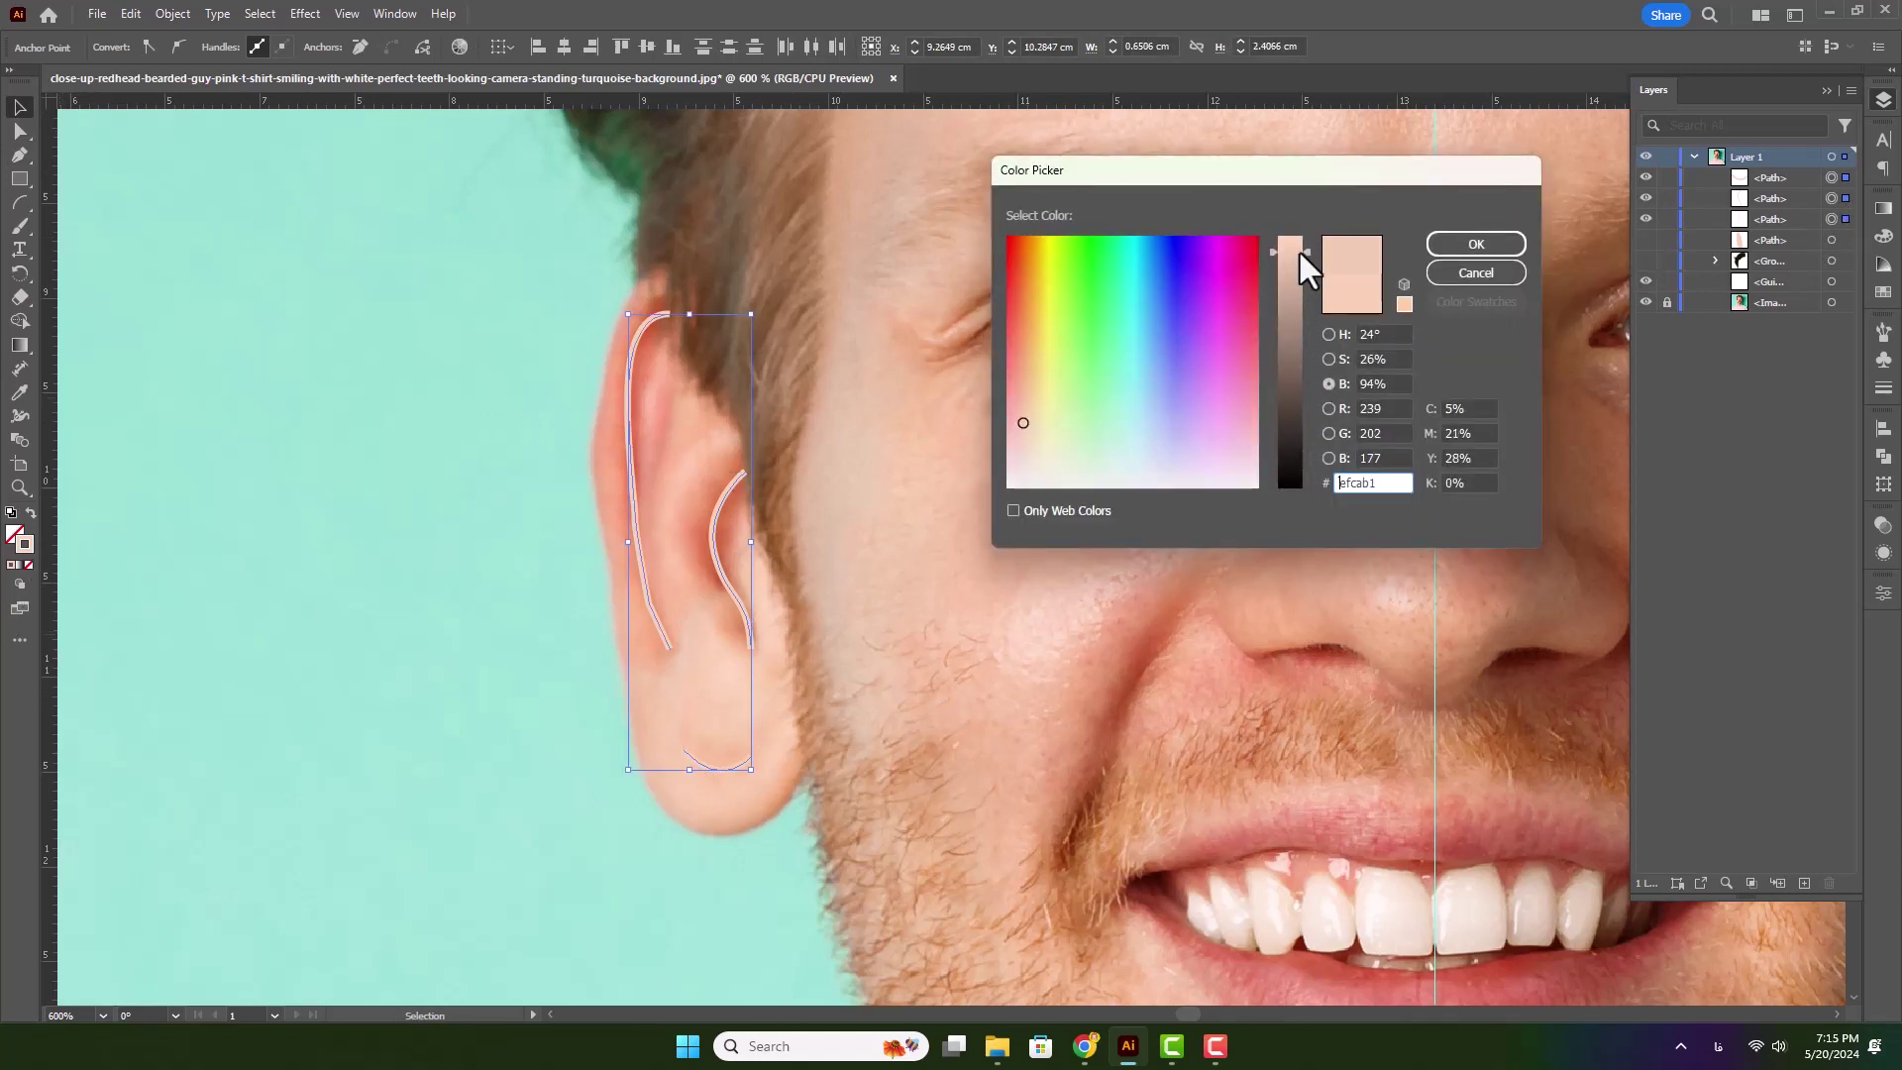
click(1449, 245)
- Show the ear shape under its detail lines and briefly check it against the hair group
click(1646, 240)
click(1646, 261)
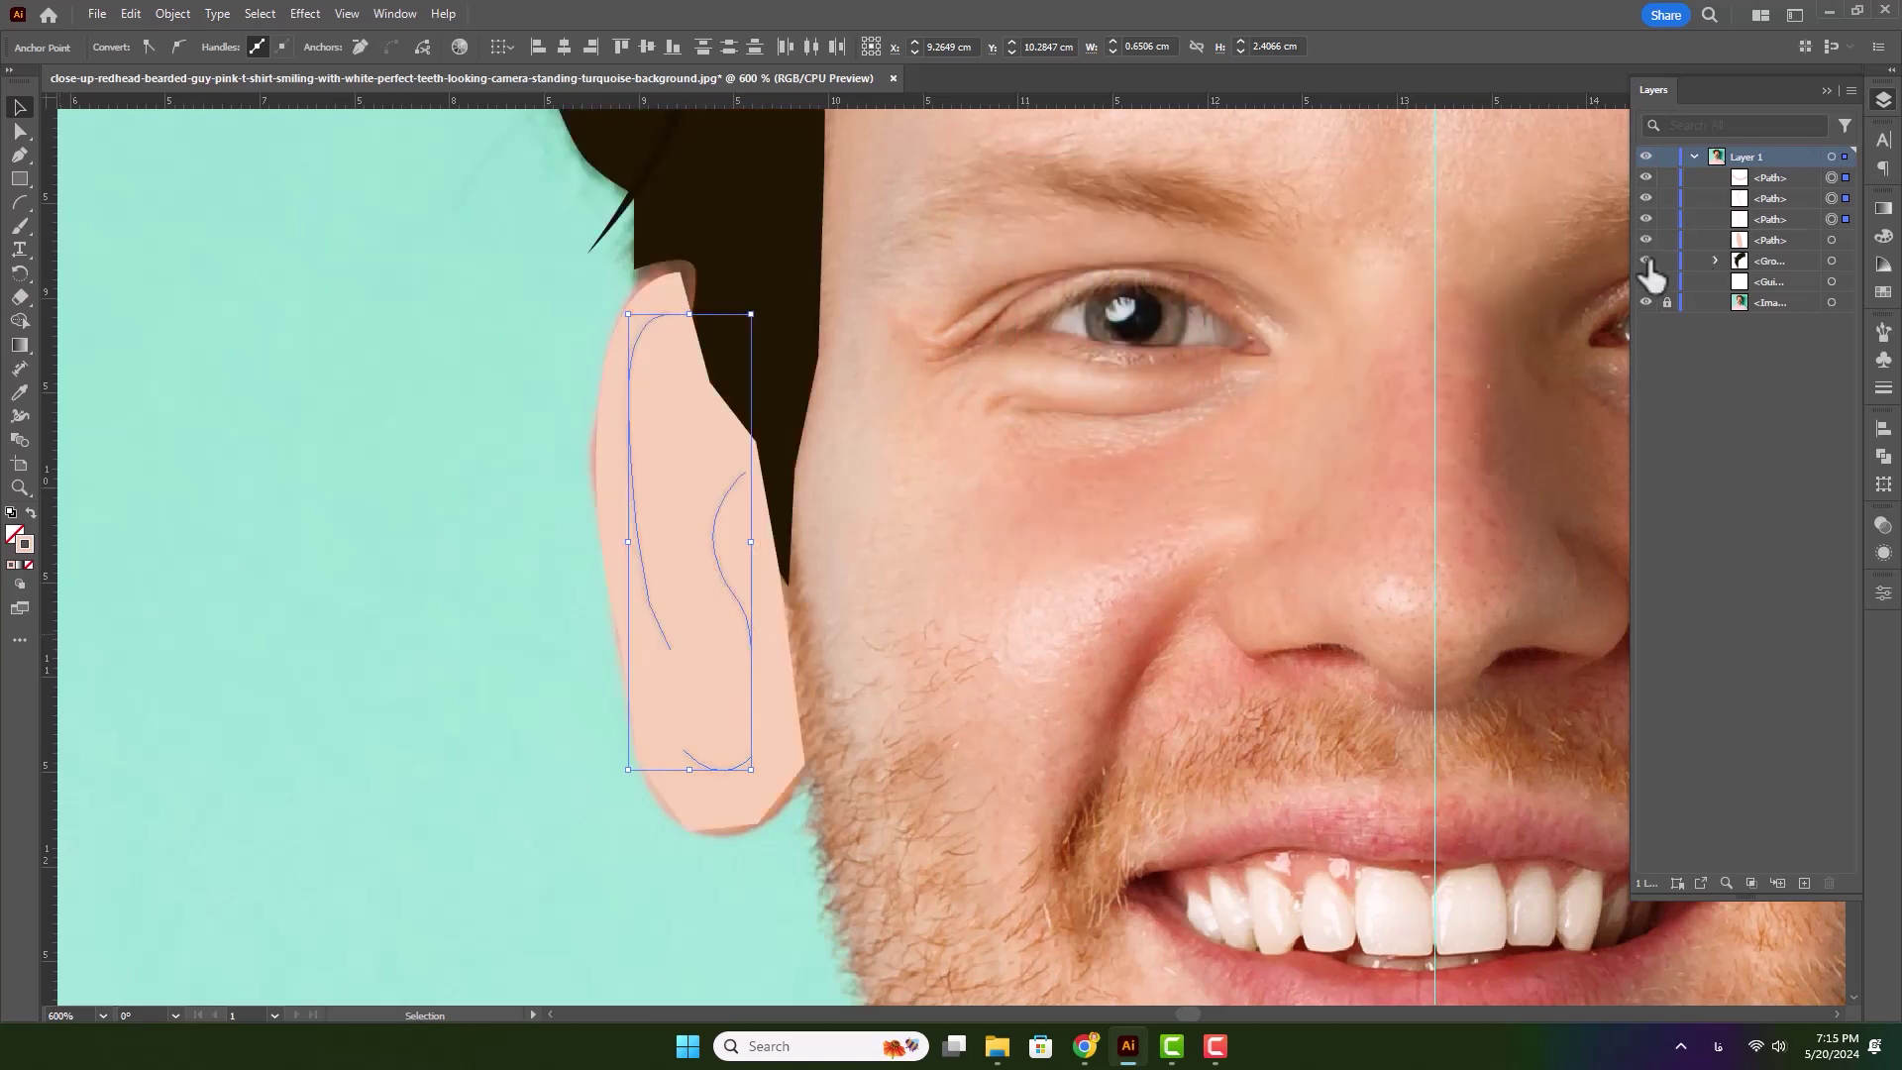
click(1646, 261)
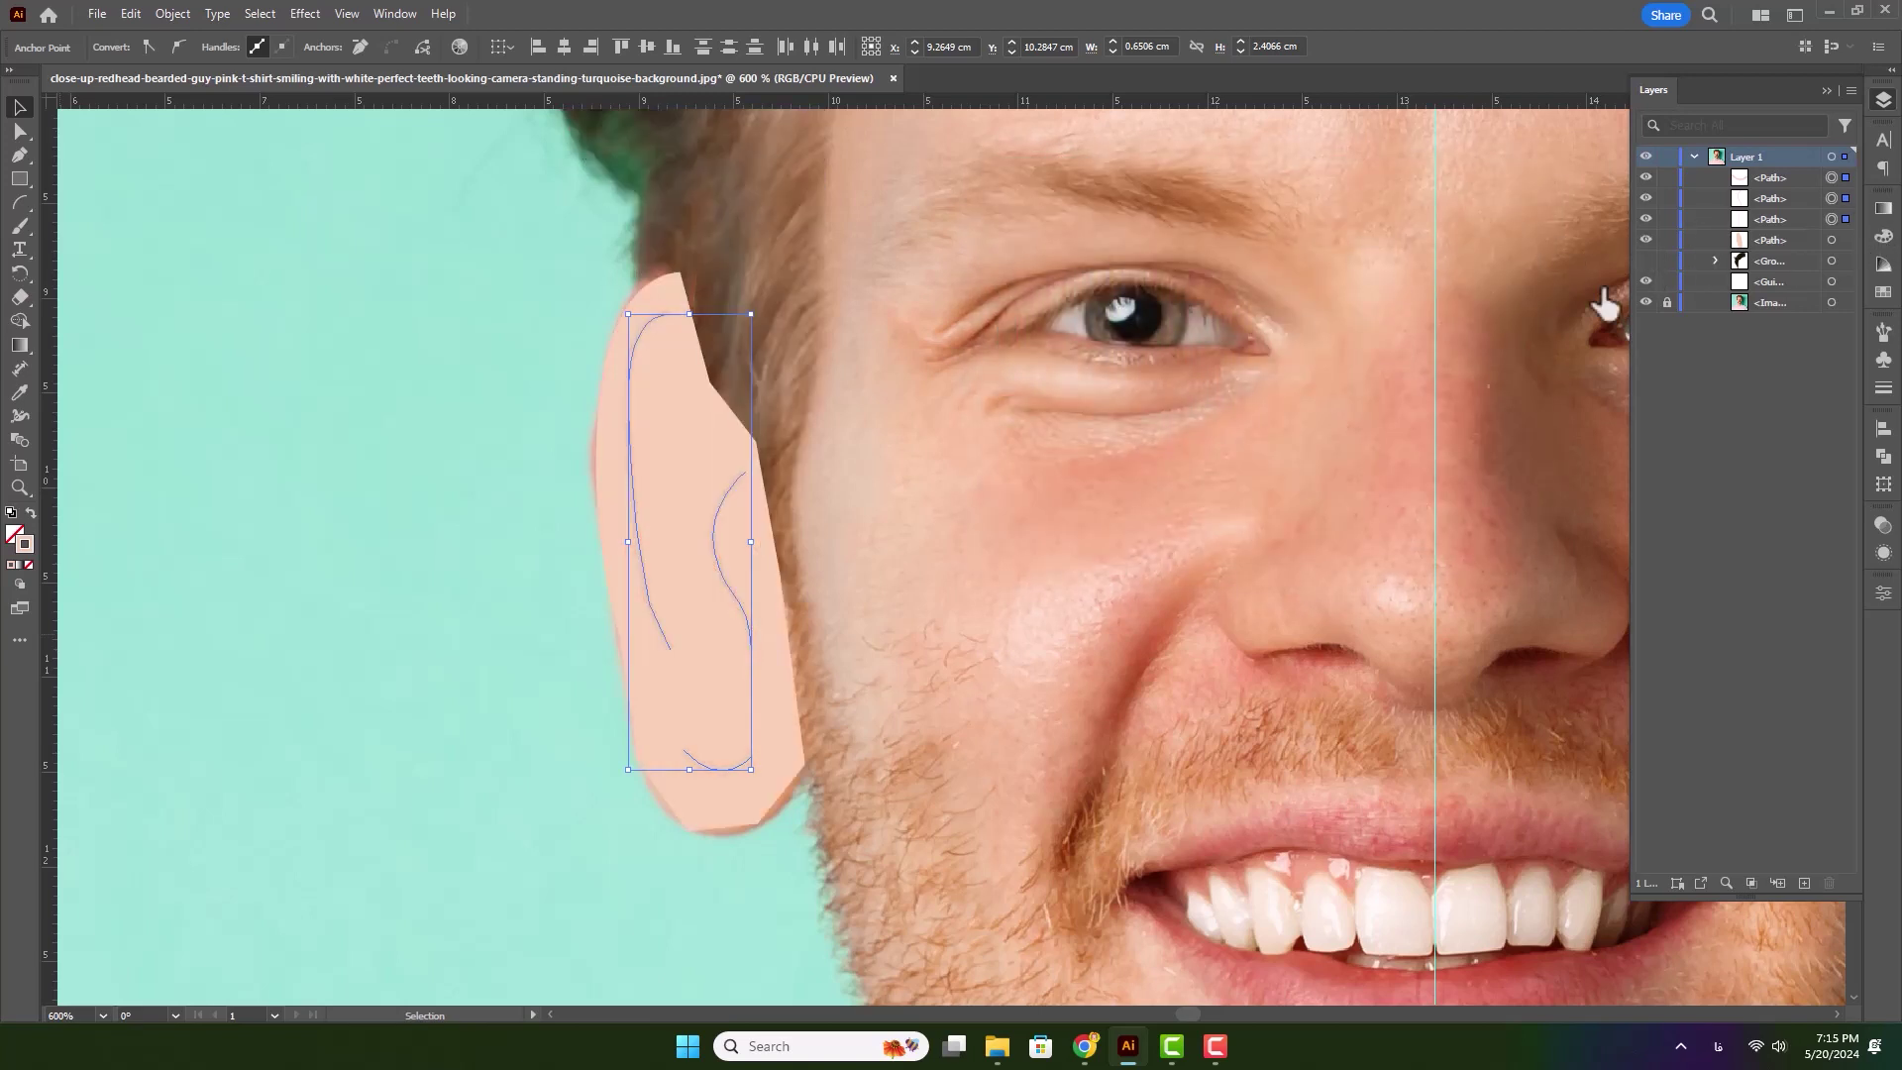
- Give the three ear detail lines a tapered width profile and a 2 pt stroke, and deselect them
click(1846, 219)
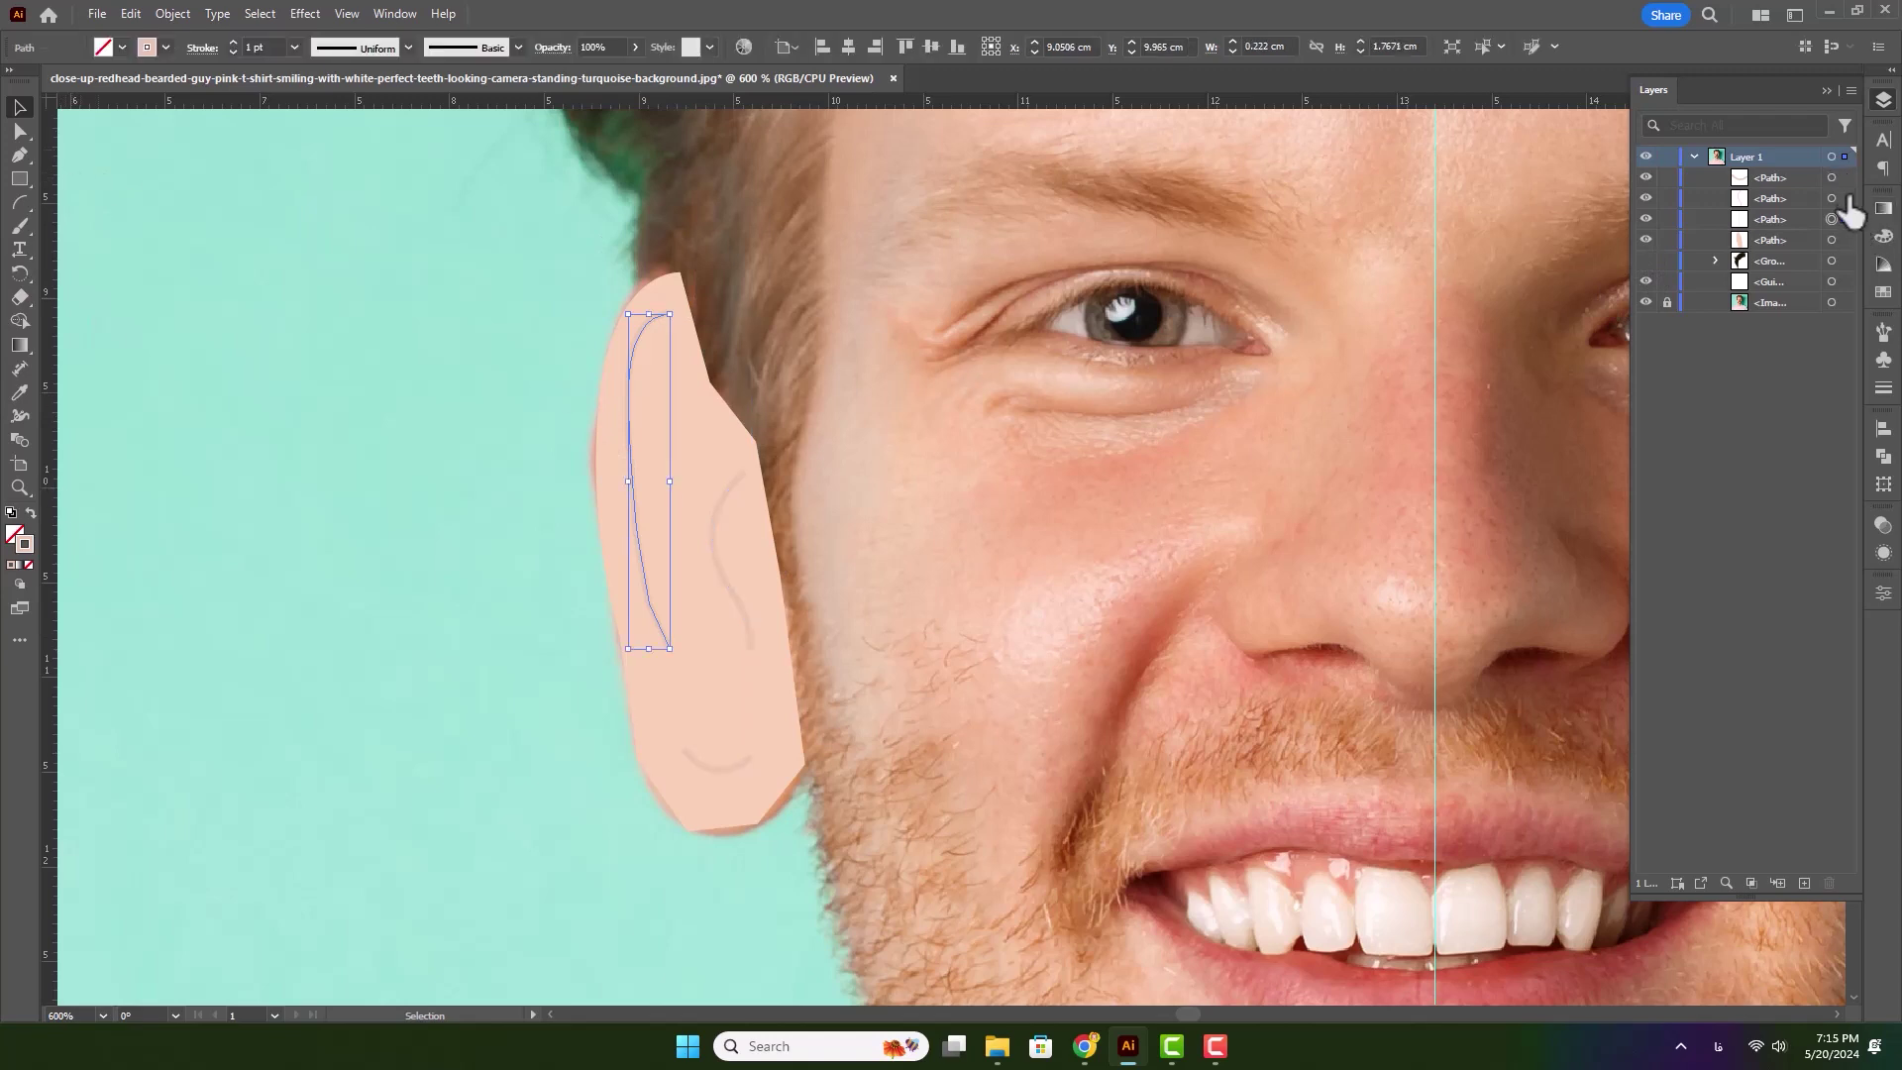
click(363, 44)
click(358, 99)
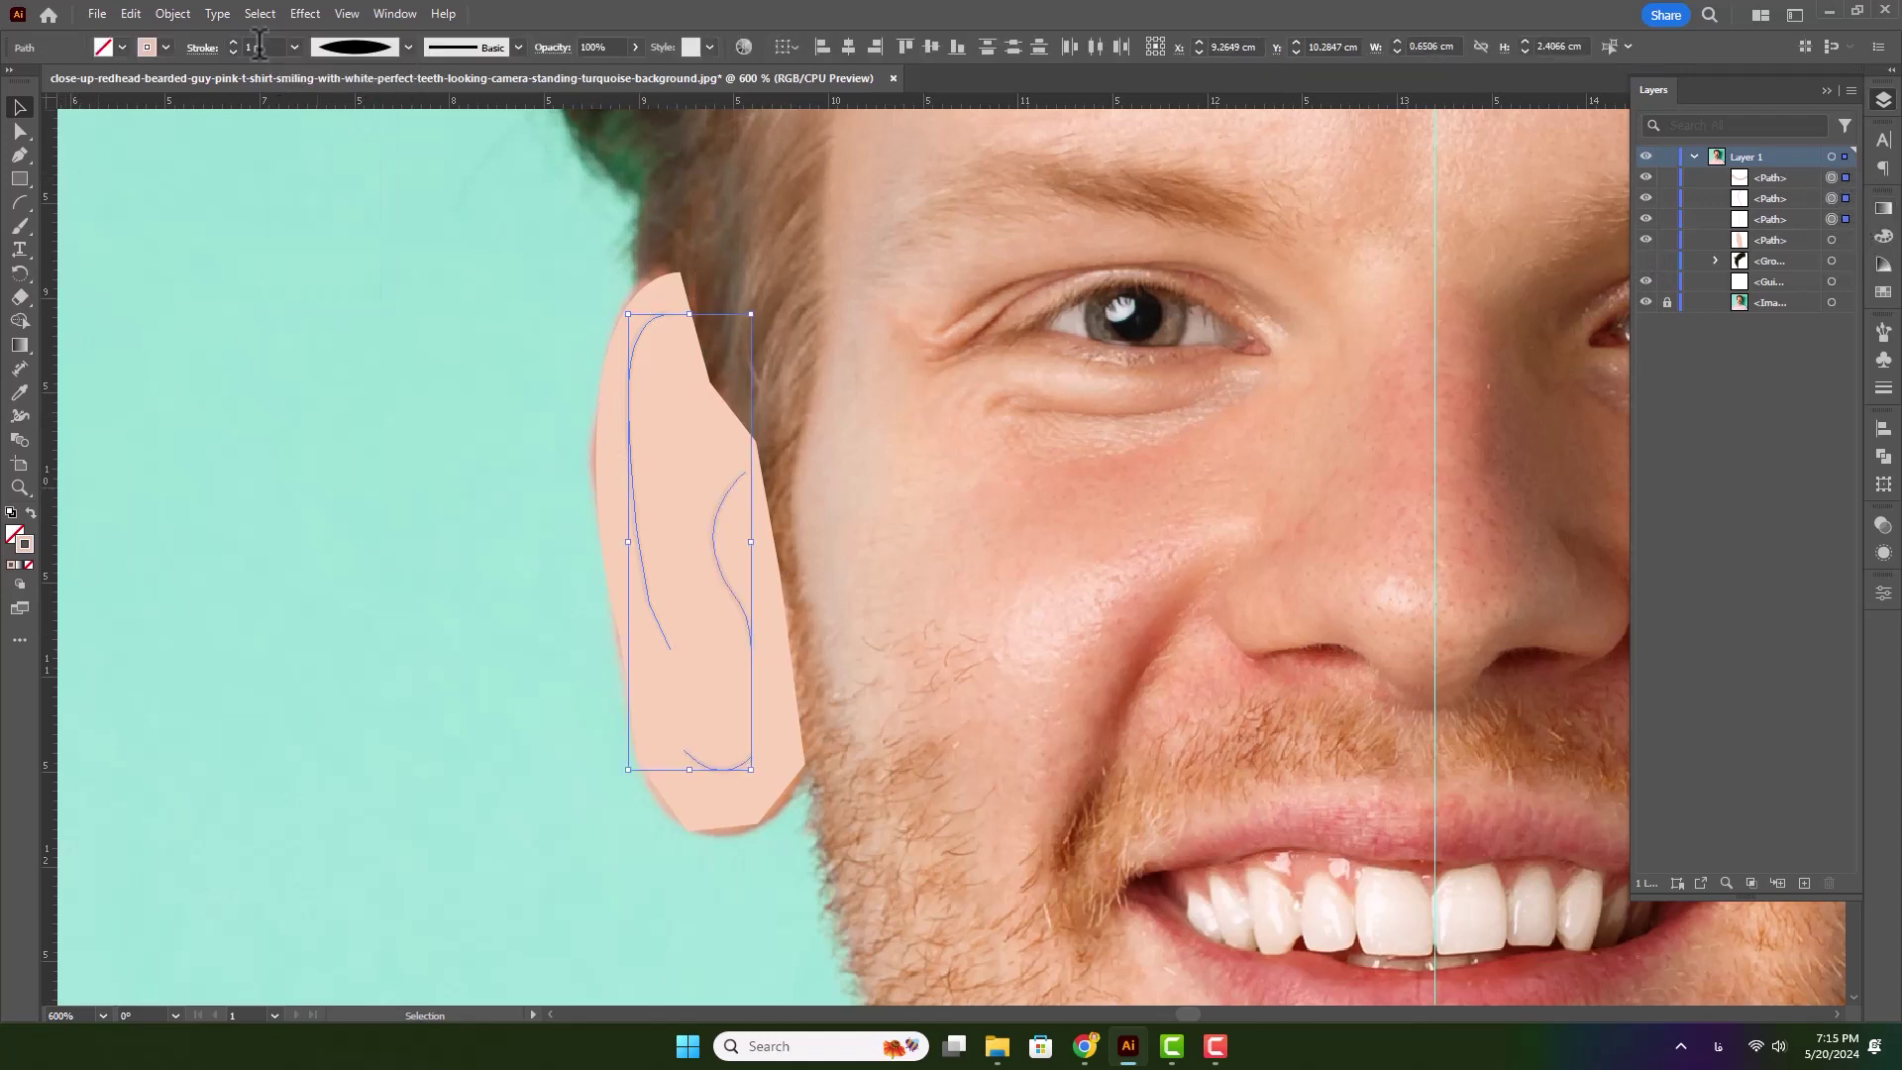
click(413, 543)
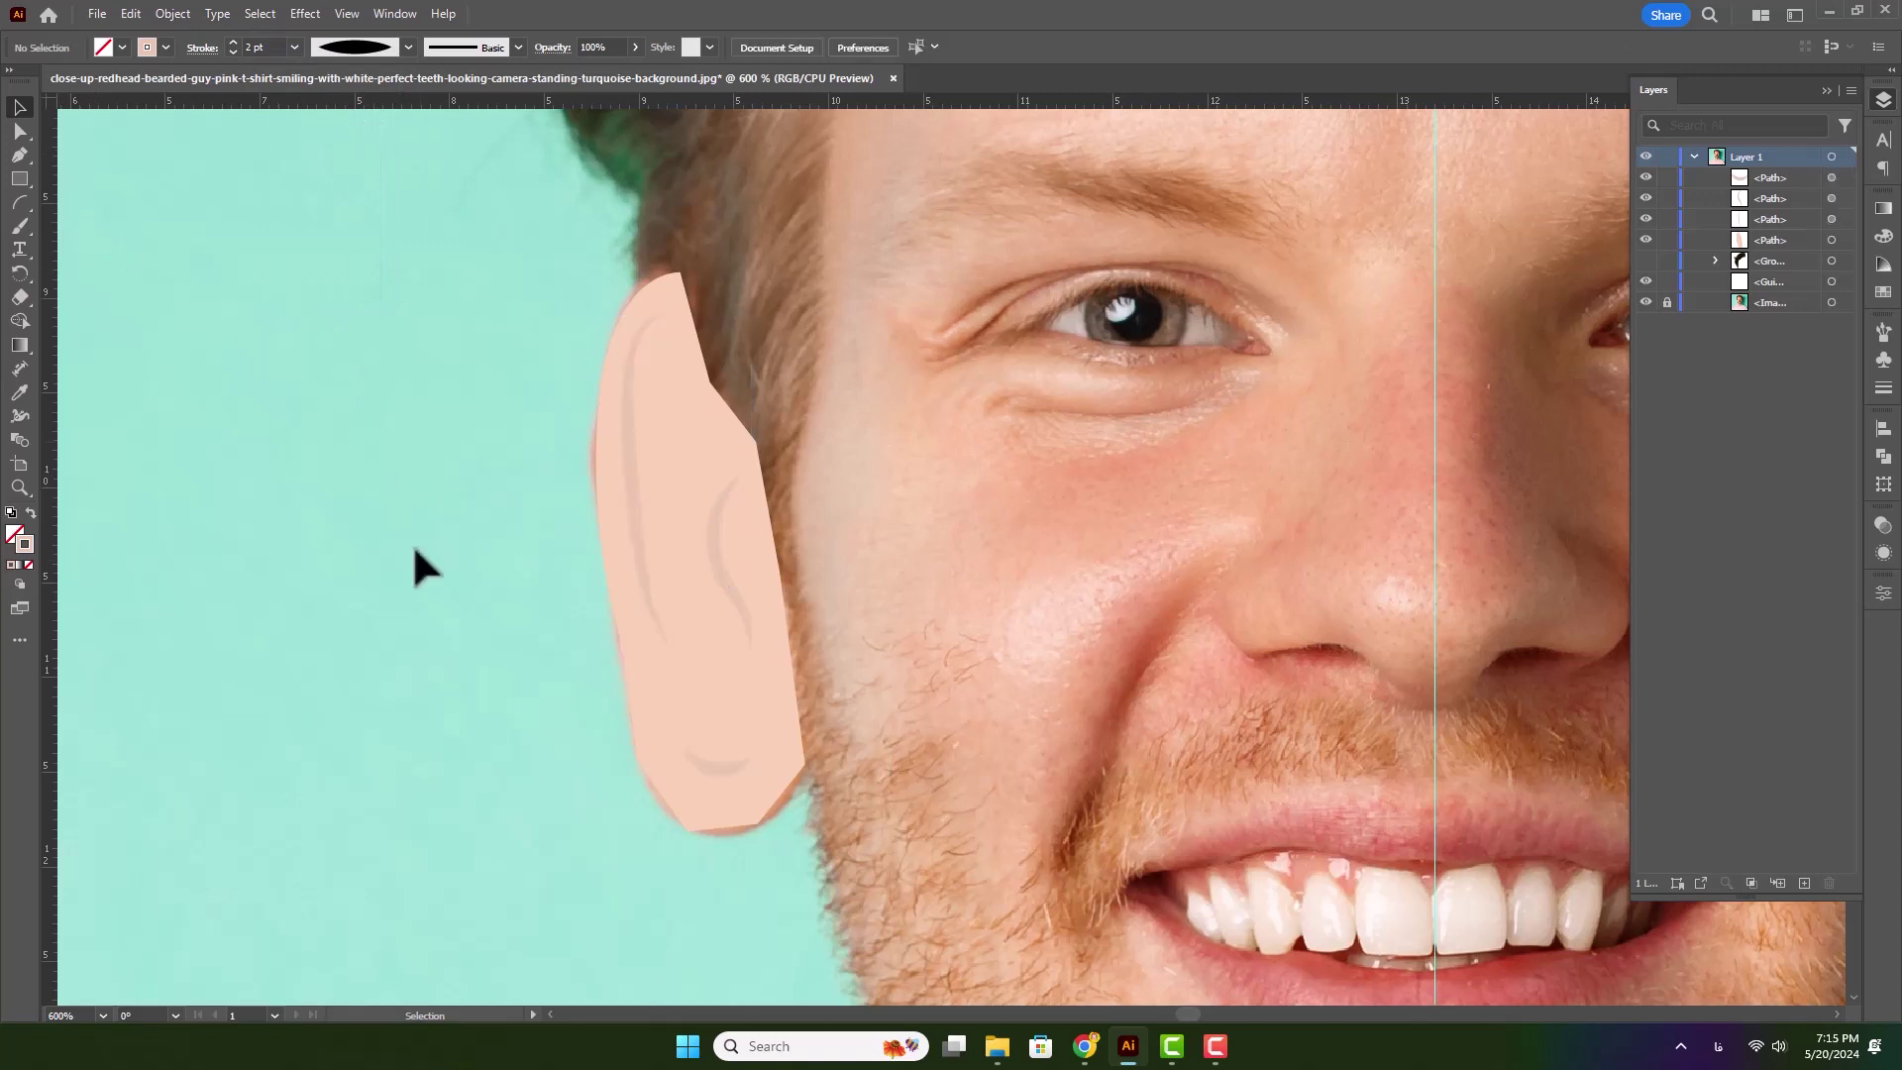
- Show the hair group above the ear paths in the stacking order and check the artwork with the photo hidden
scroll(419, 555, down, 2)
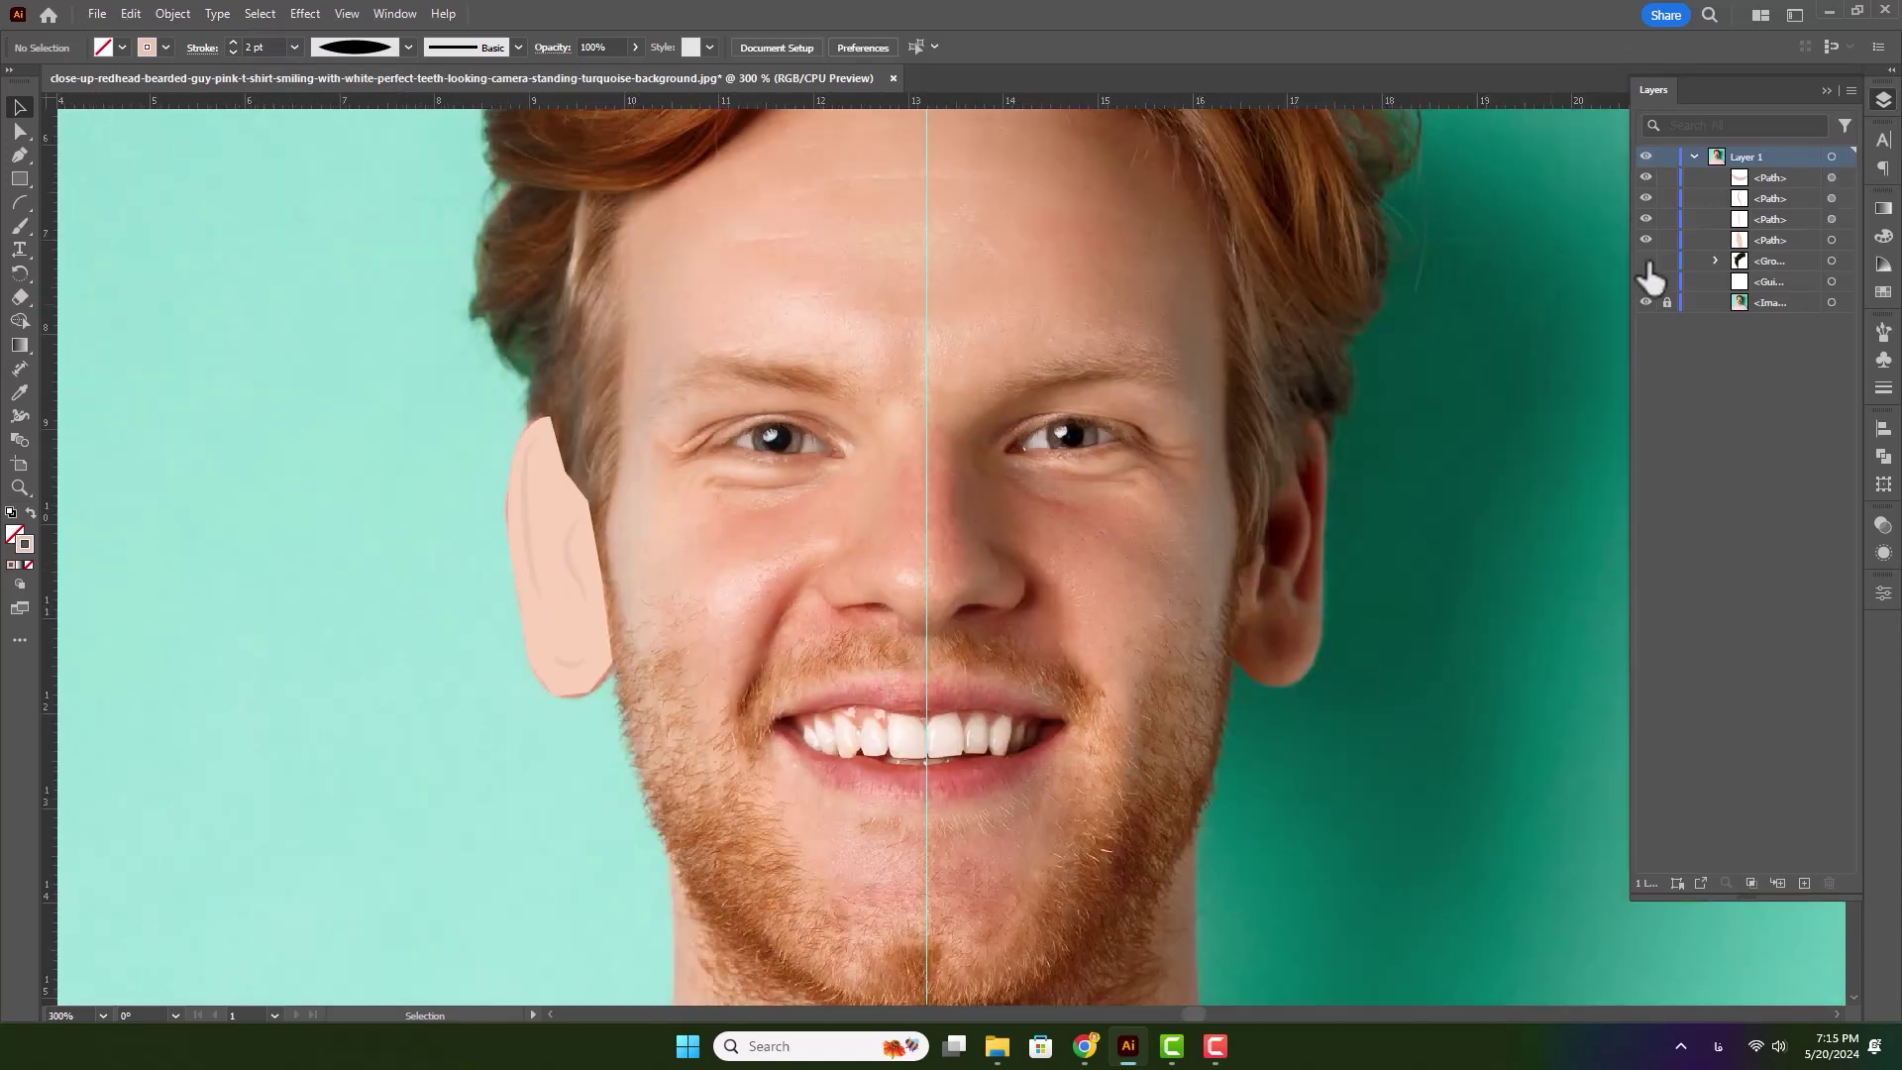
click(1646, 262)
drag(1712, 262, 1761, 167)
scroll(692, 543, down, 1)
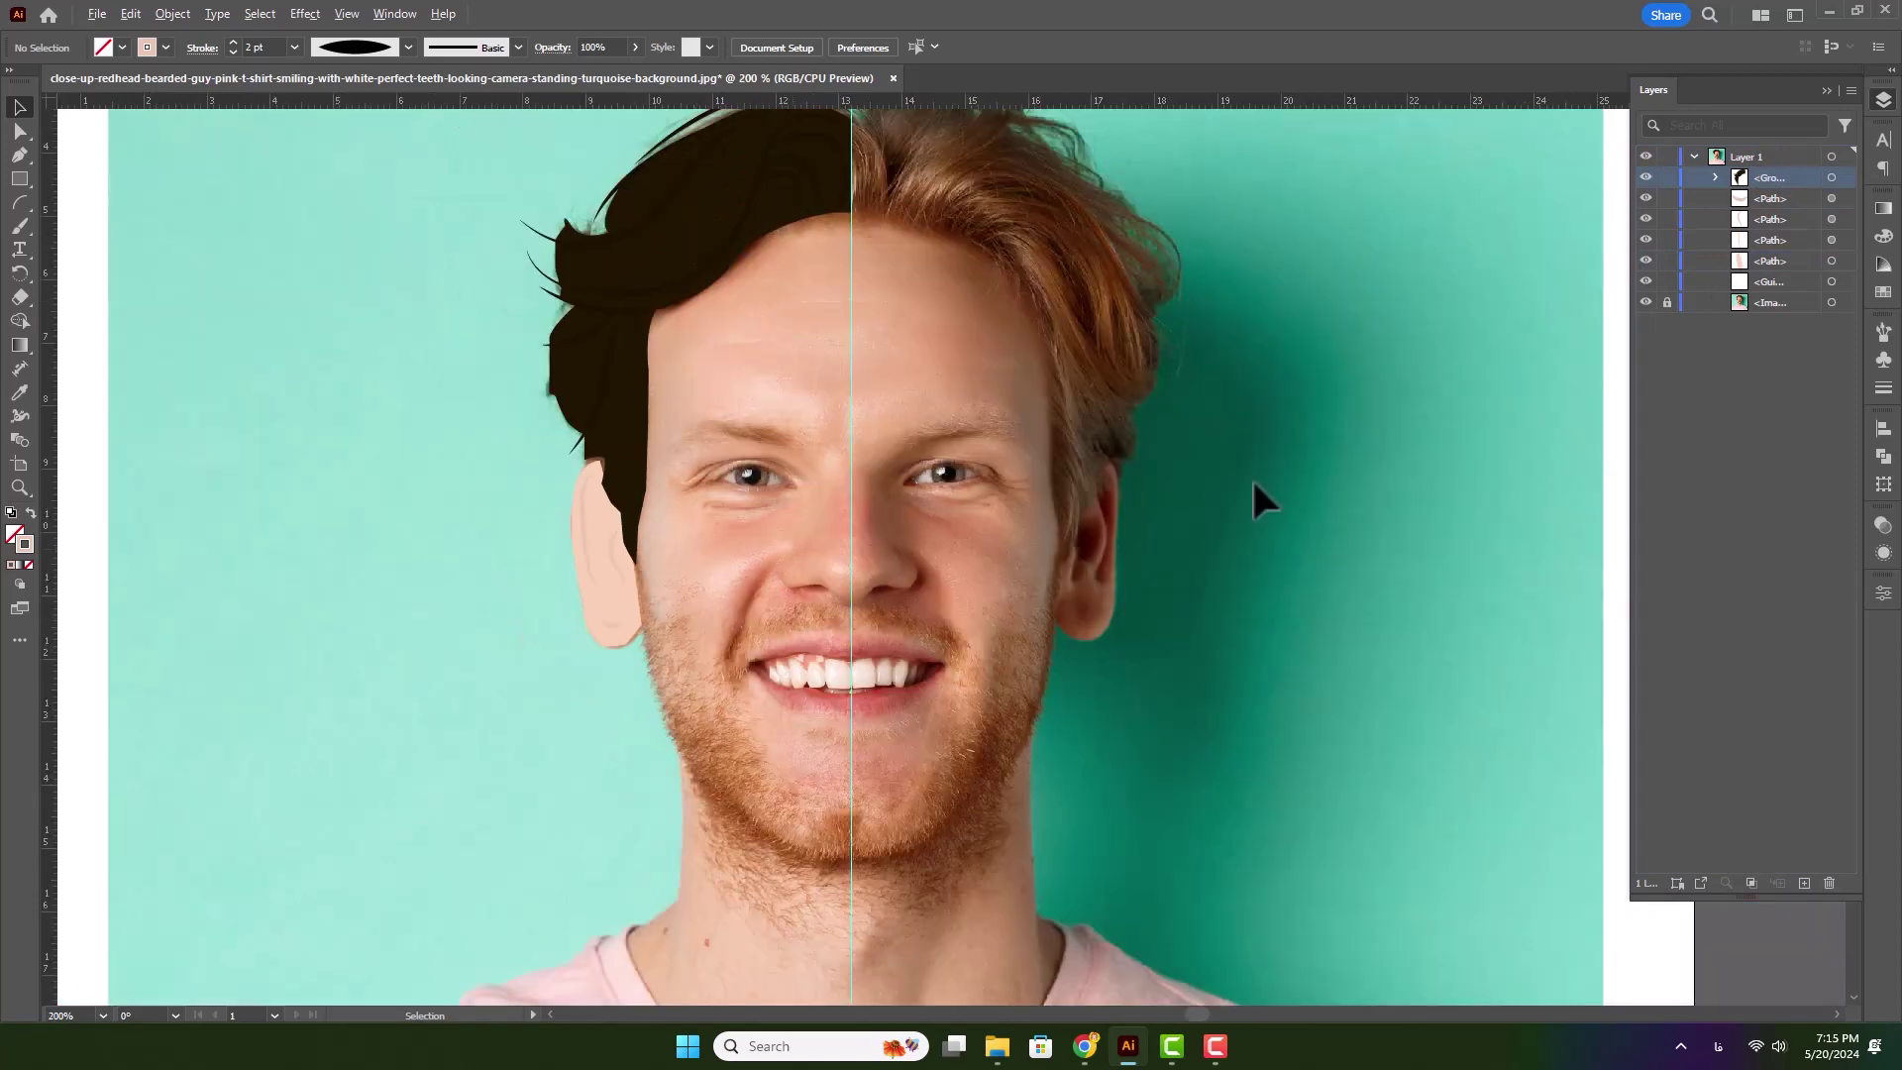
click(1647, 303)
click(1647, 303)
- Group the ear shape with its three detail lines
scroll(664, 468, up, 1)
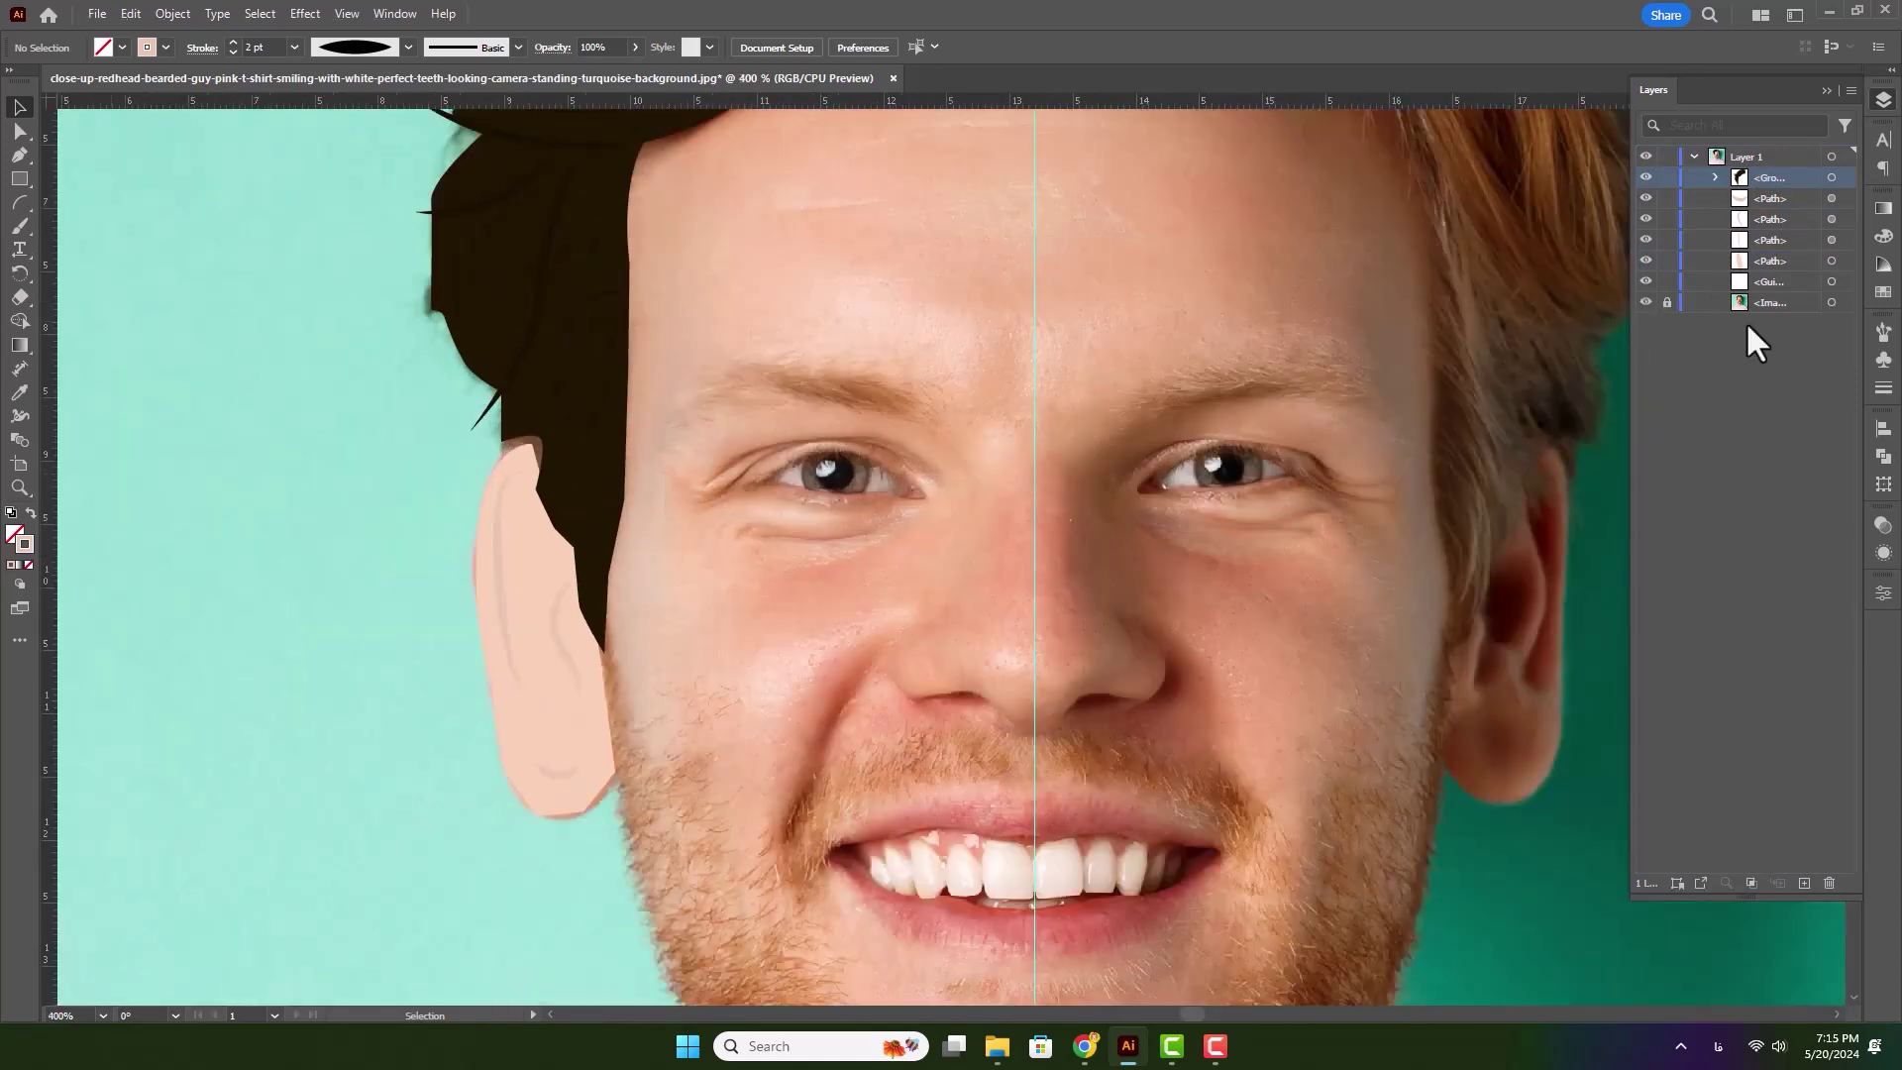
drag(1845, 203, 1853, 305)
key(ctrl+g)
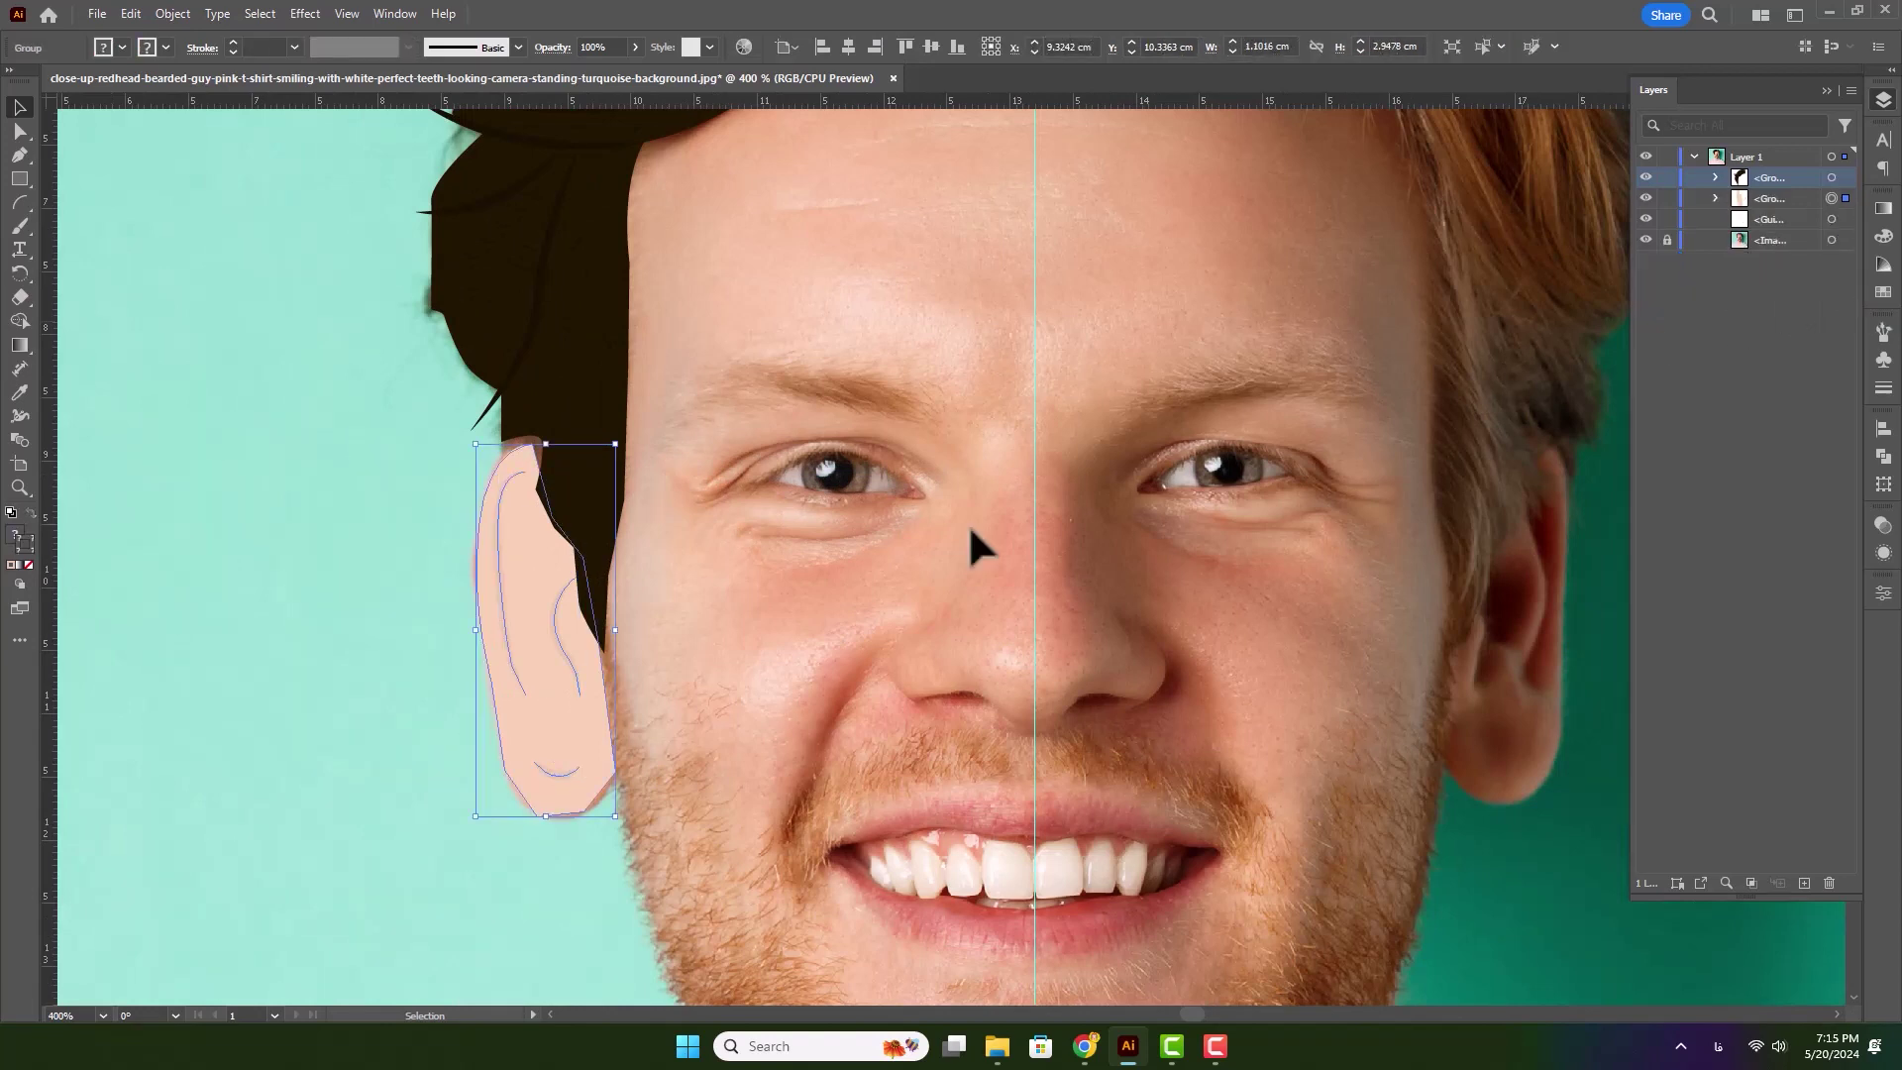
- Trace the eyebrow on the illustrated half of the face as a closed angular shape tapering toward the temple
drag(842, 428, 875, 520)
key(p)
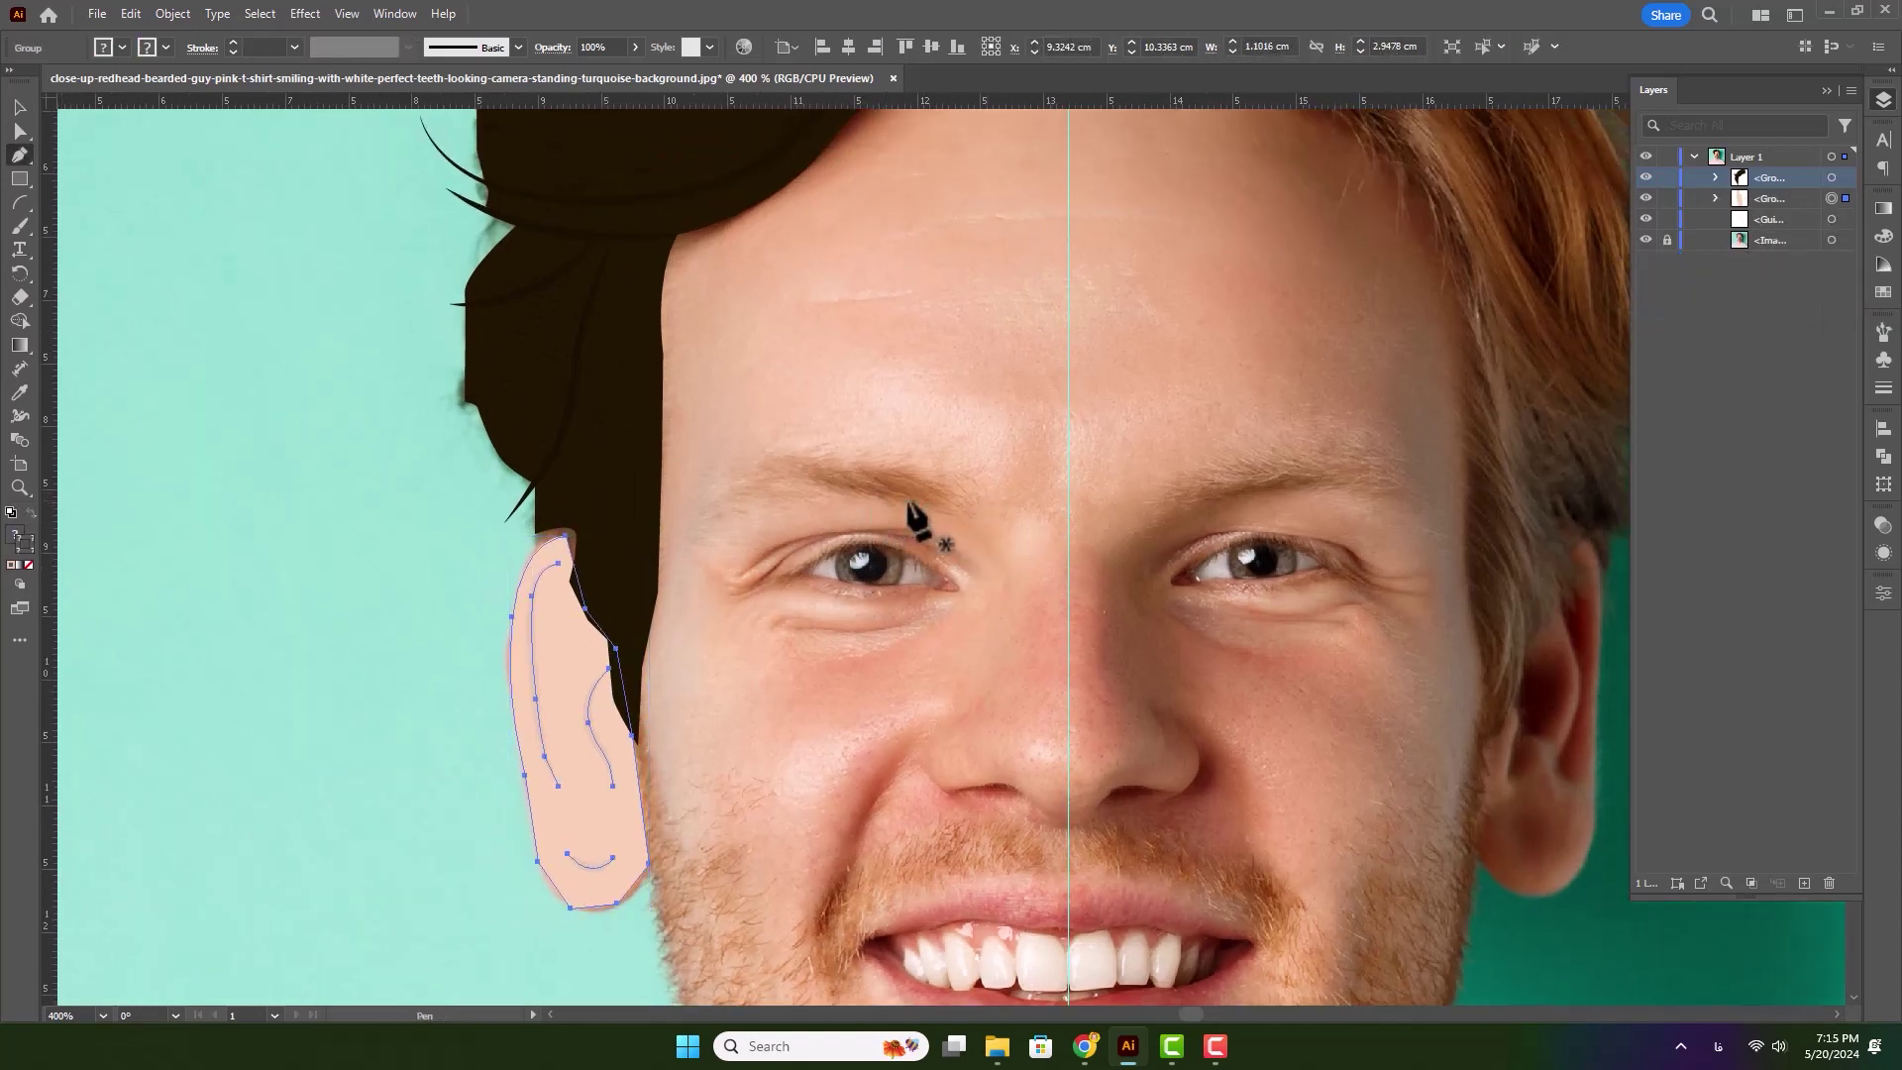
click(969, 501)
click(930, 467)
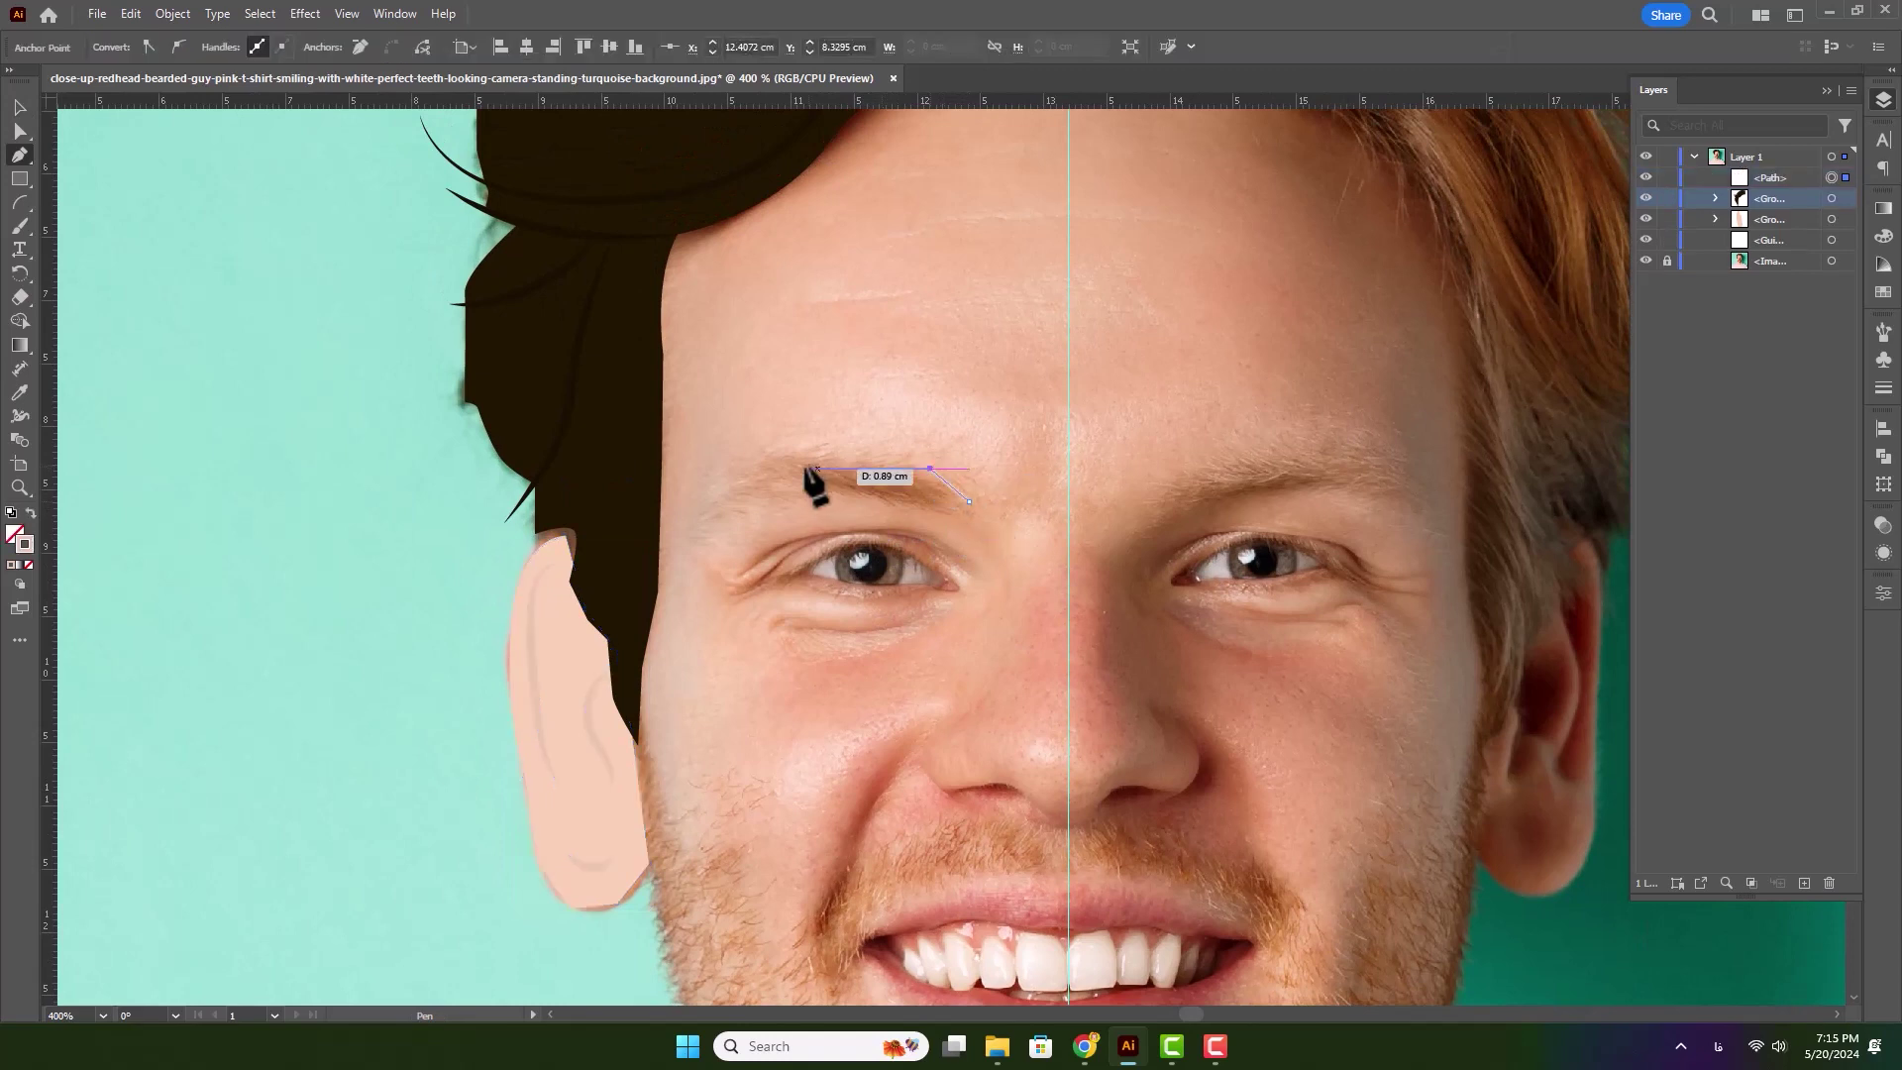
click(761, 467)
click(692, 523)
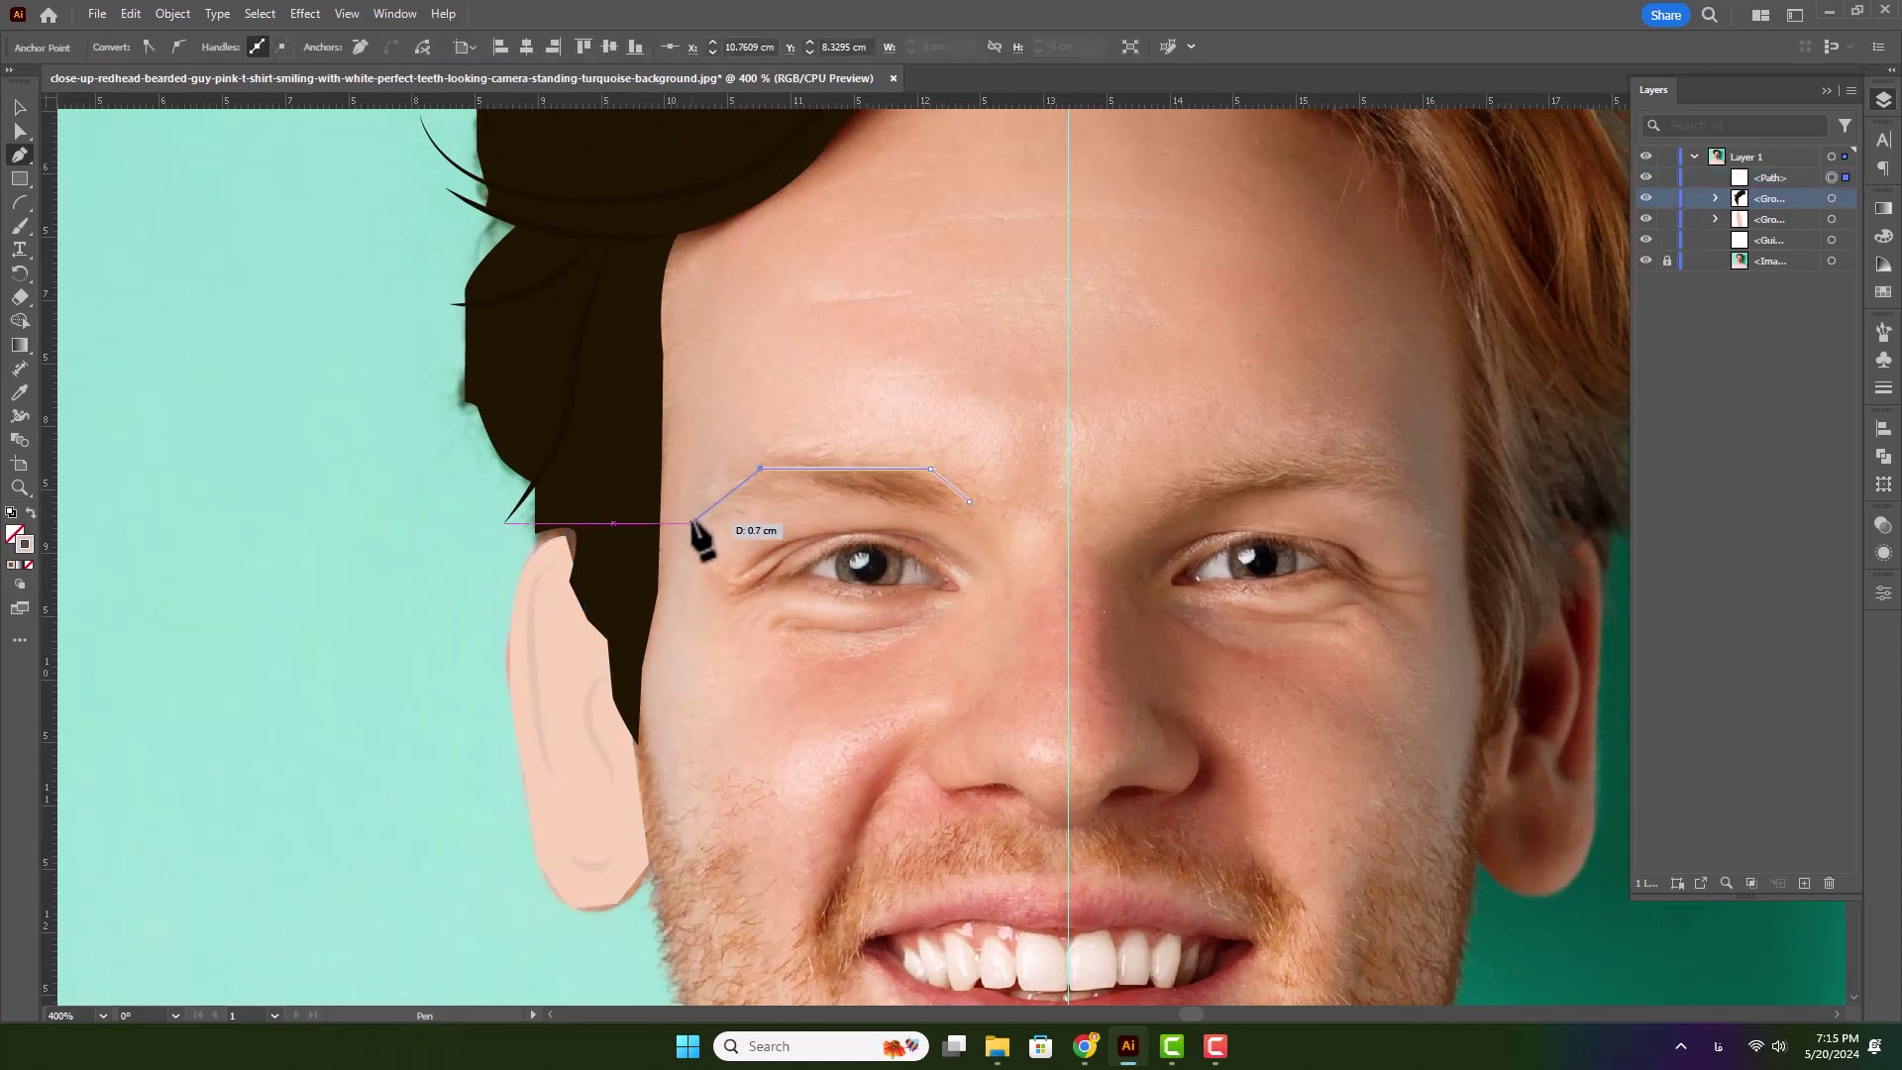
click(761, 494)
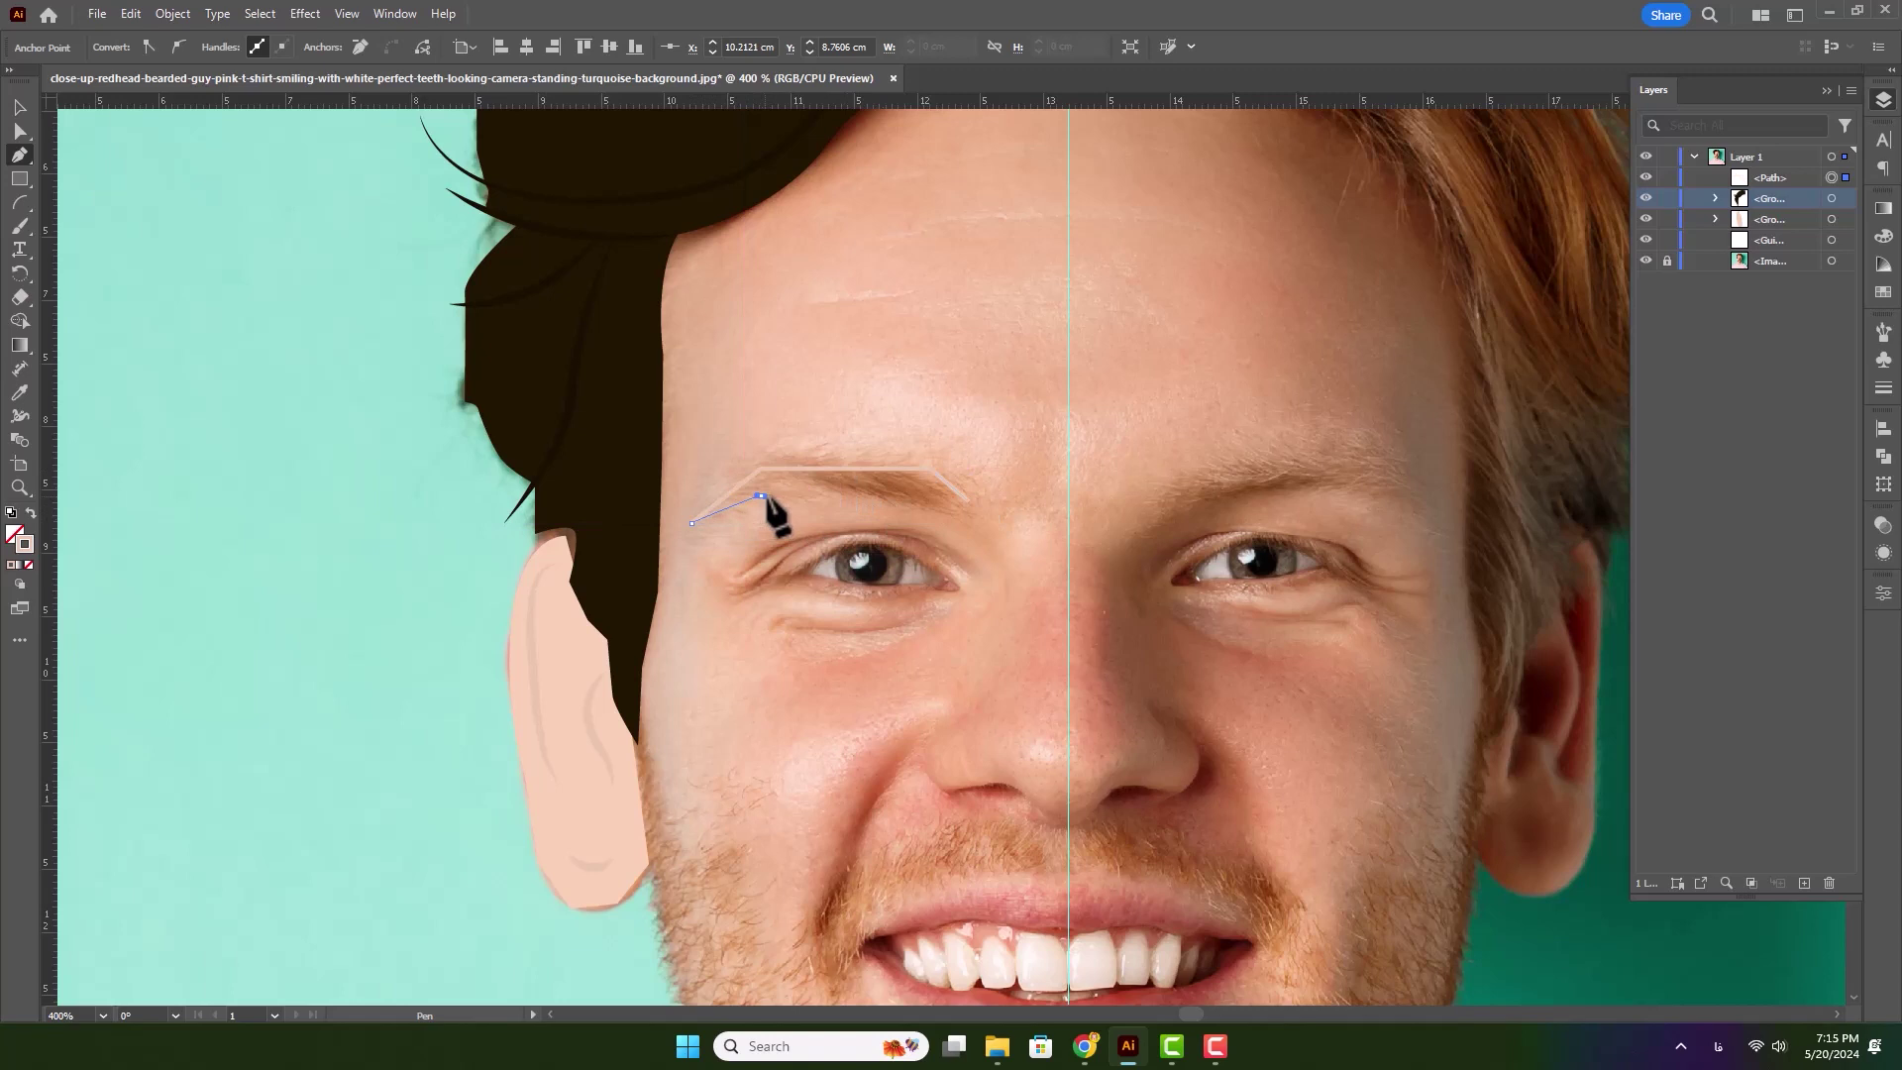
click(969, 501)
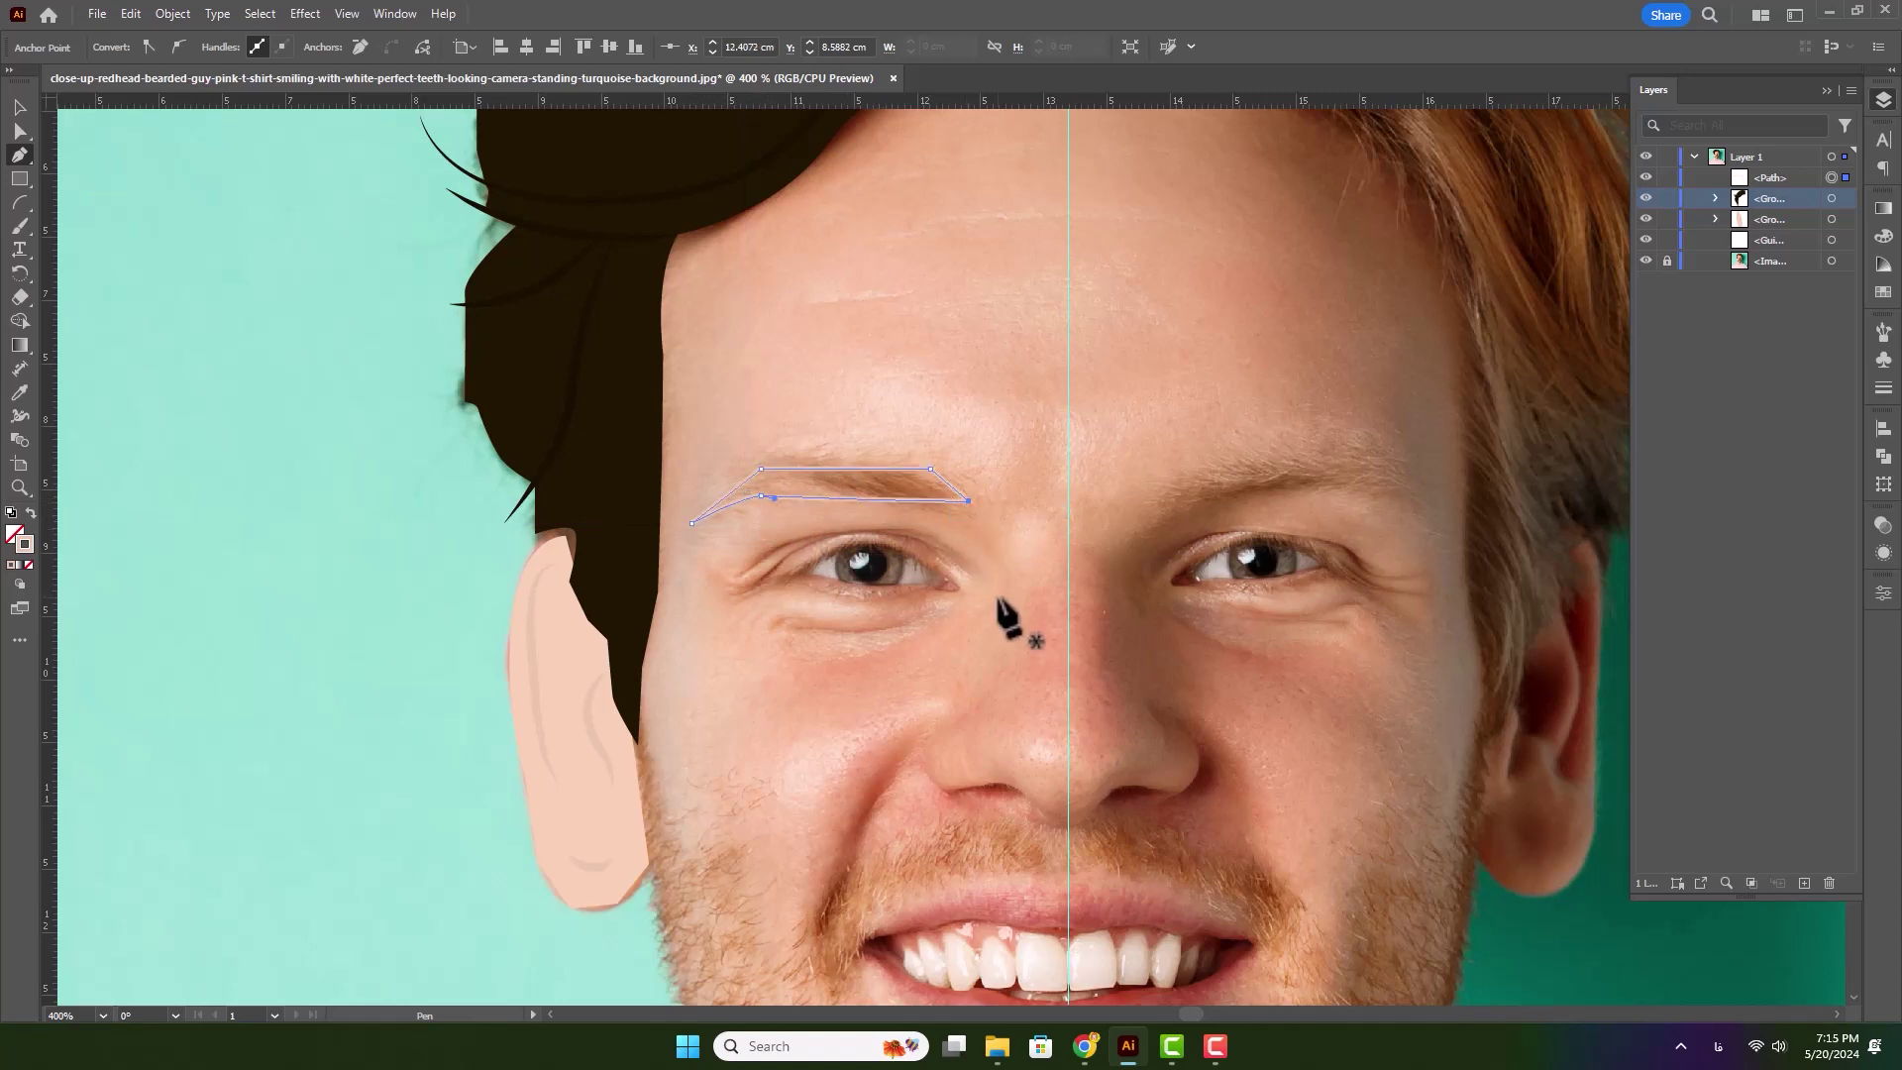
- Fill the eyebrow shape with the dark brown sampled from the hair
key(i)
click(894, 489)
click(605, 383)
click(20, 106)
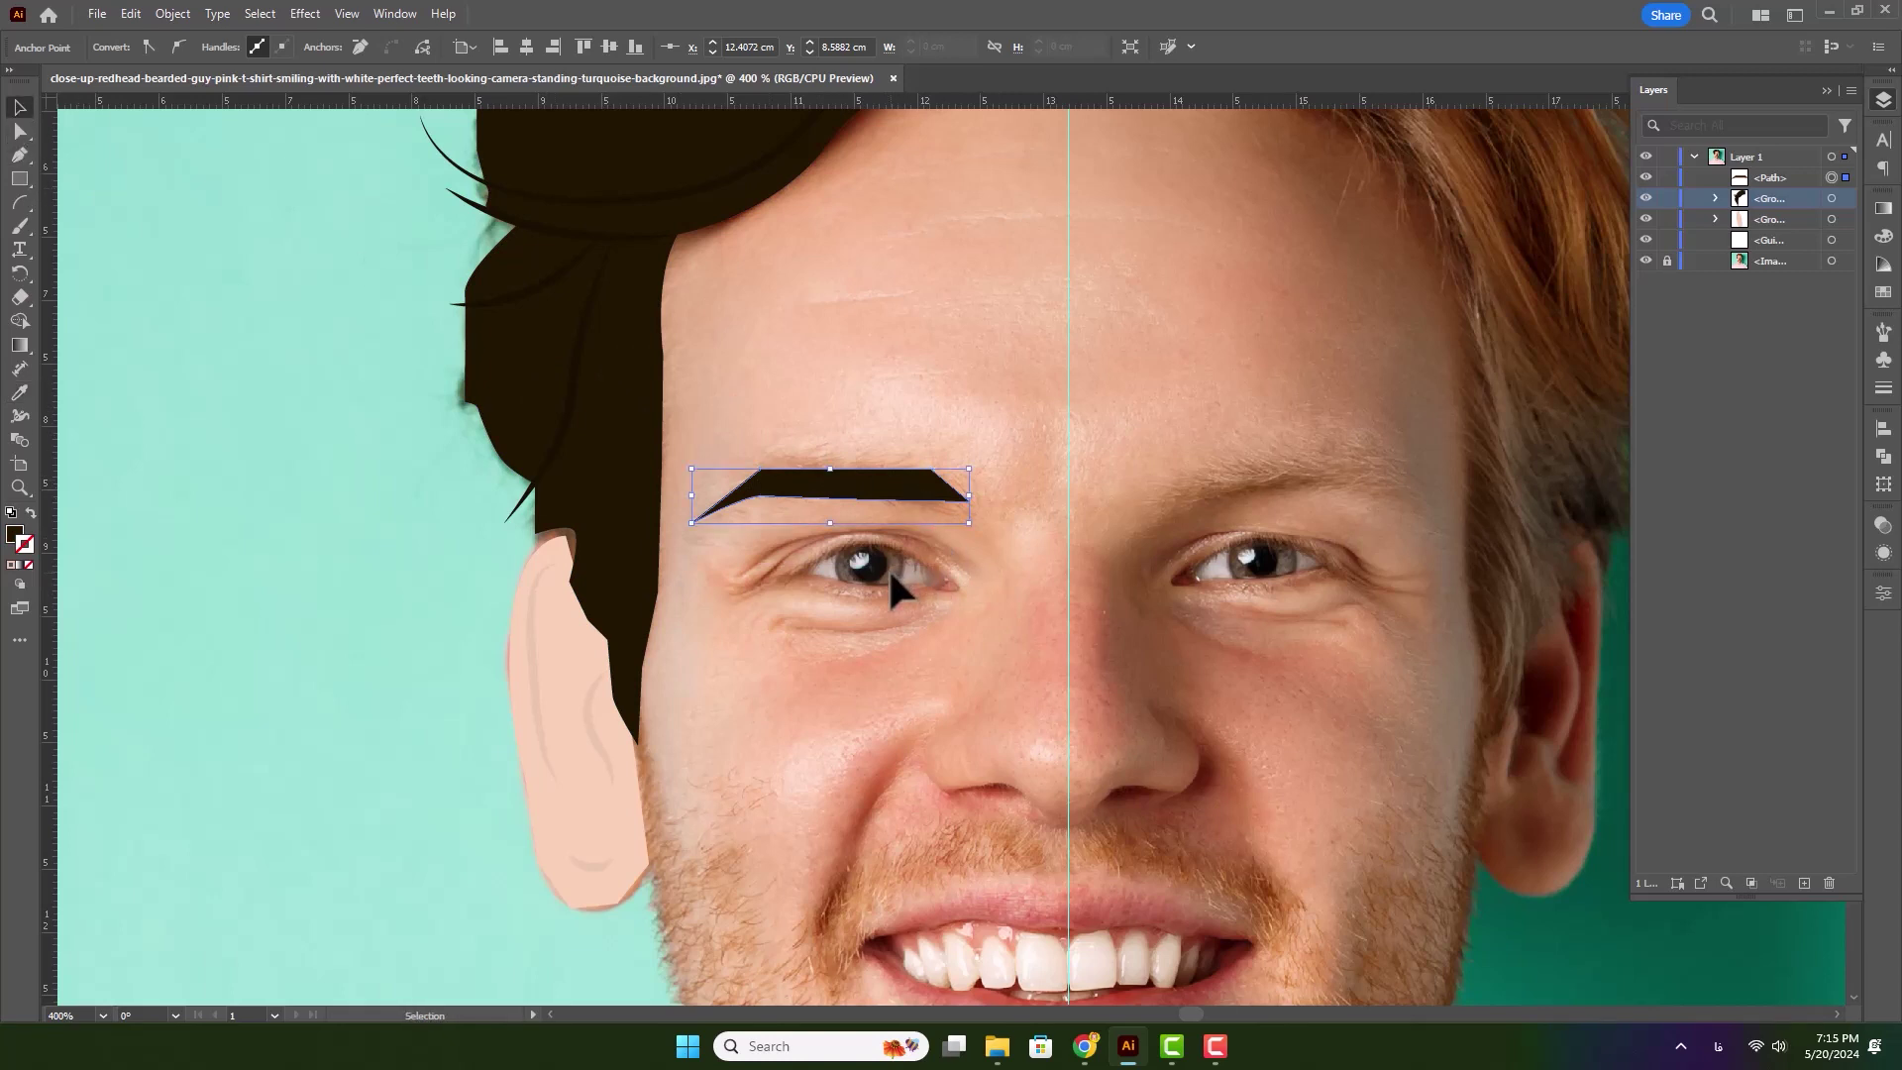
- Draw a short diagonal hair line rising from the eyebrow's inner tip
scroll(951, 511, up, 1)
key(p)
drag(981, 485, 914, 438)
key(ctrl+z)
click(976, 485)
click(910, 426)
drag(1009, 560, 1007, 544)
- Sample the eyebrow's dark brown for the short hair line, apply it as the stroke without fill, and deselect the line
key(i)
click(904, 482)
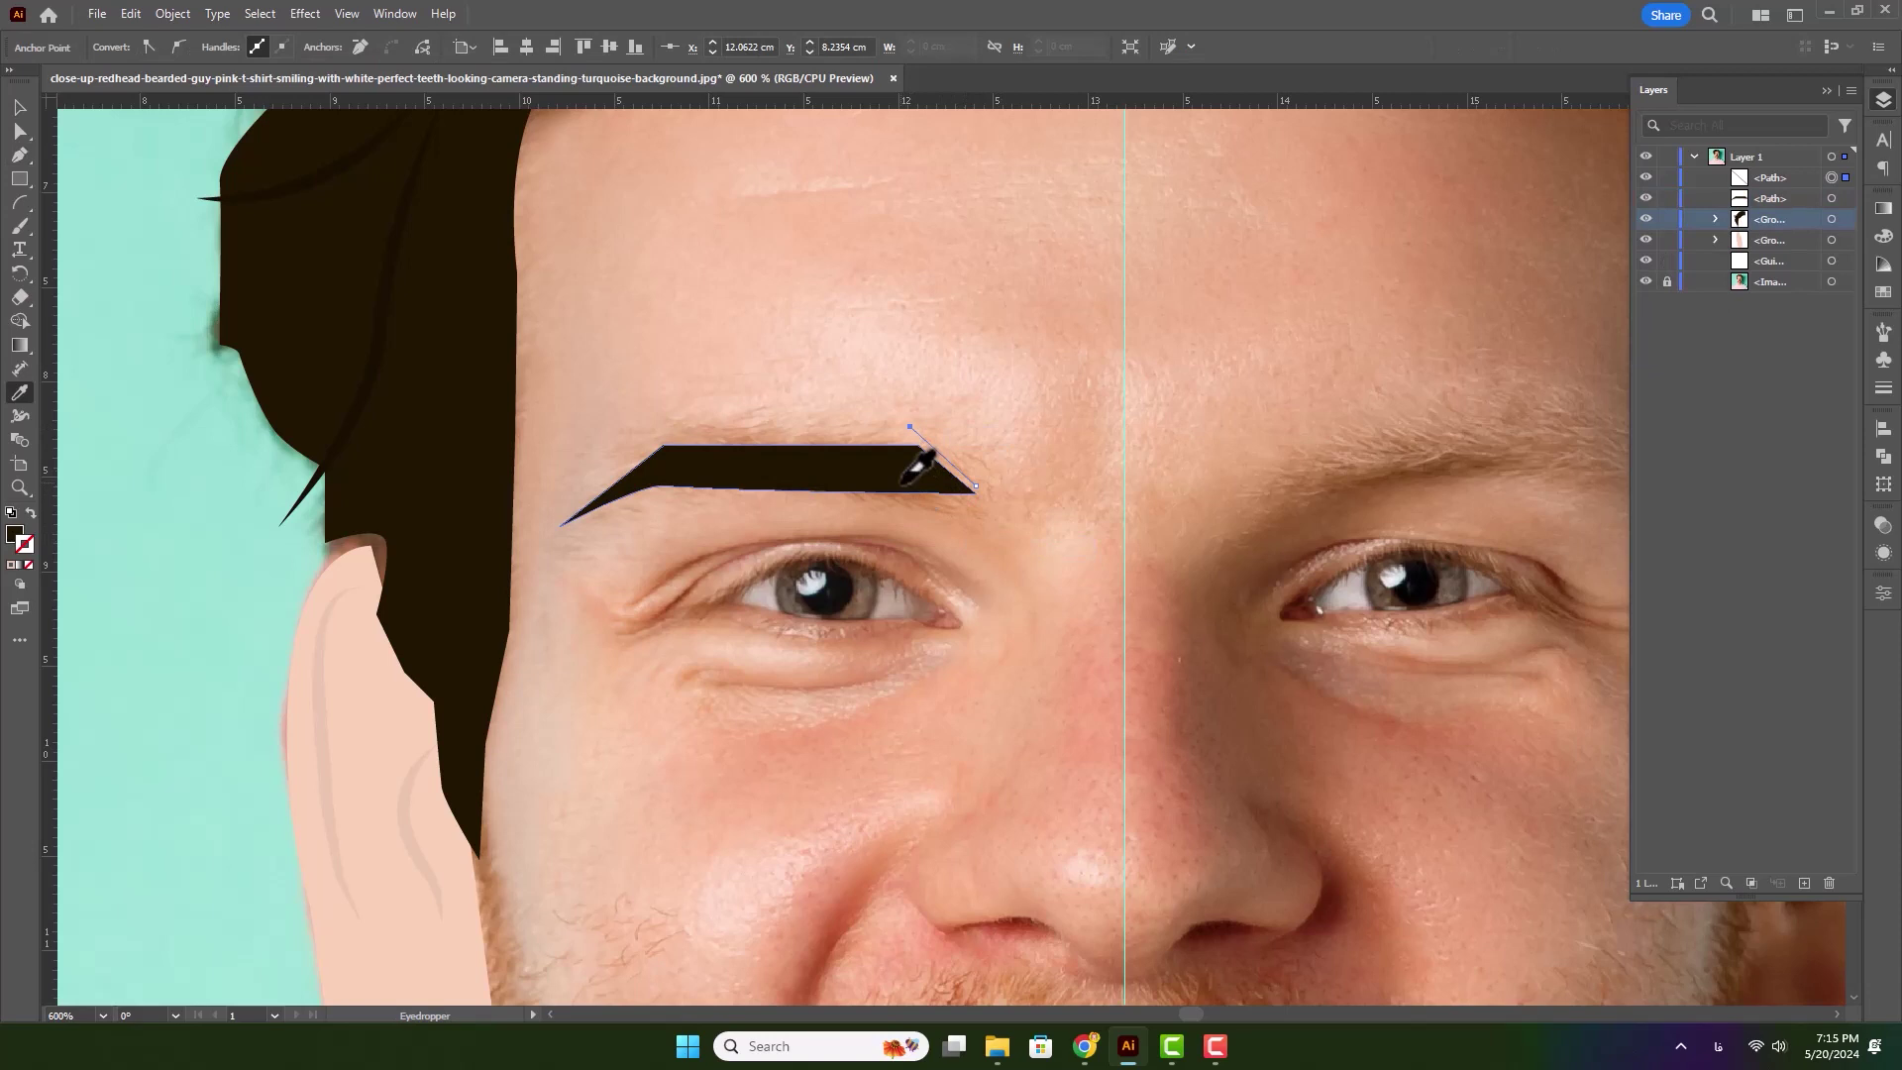
key(shift+x)
click(16, 105)
click(982, 462)
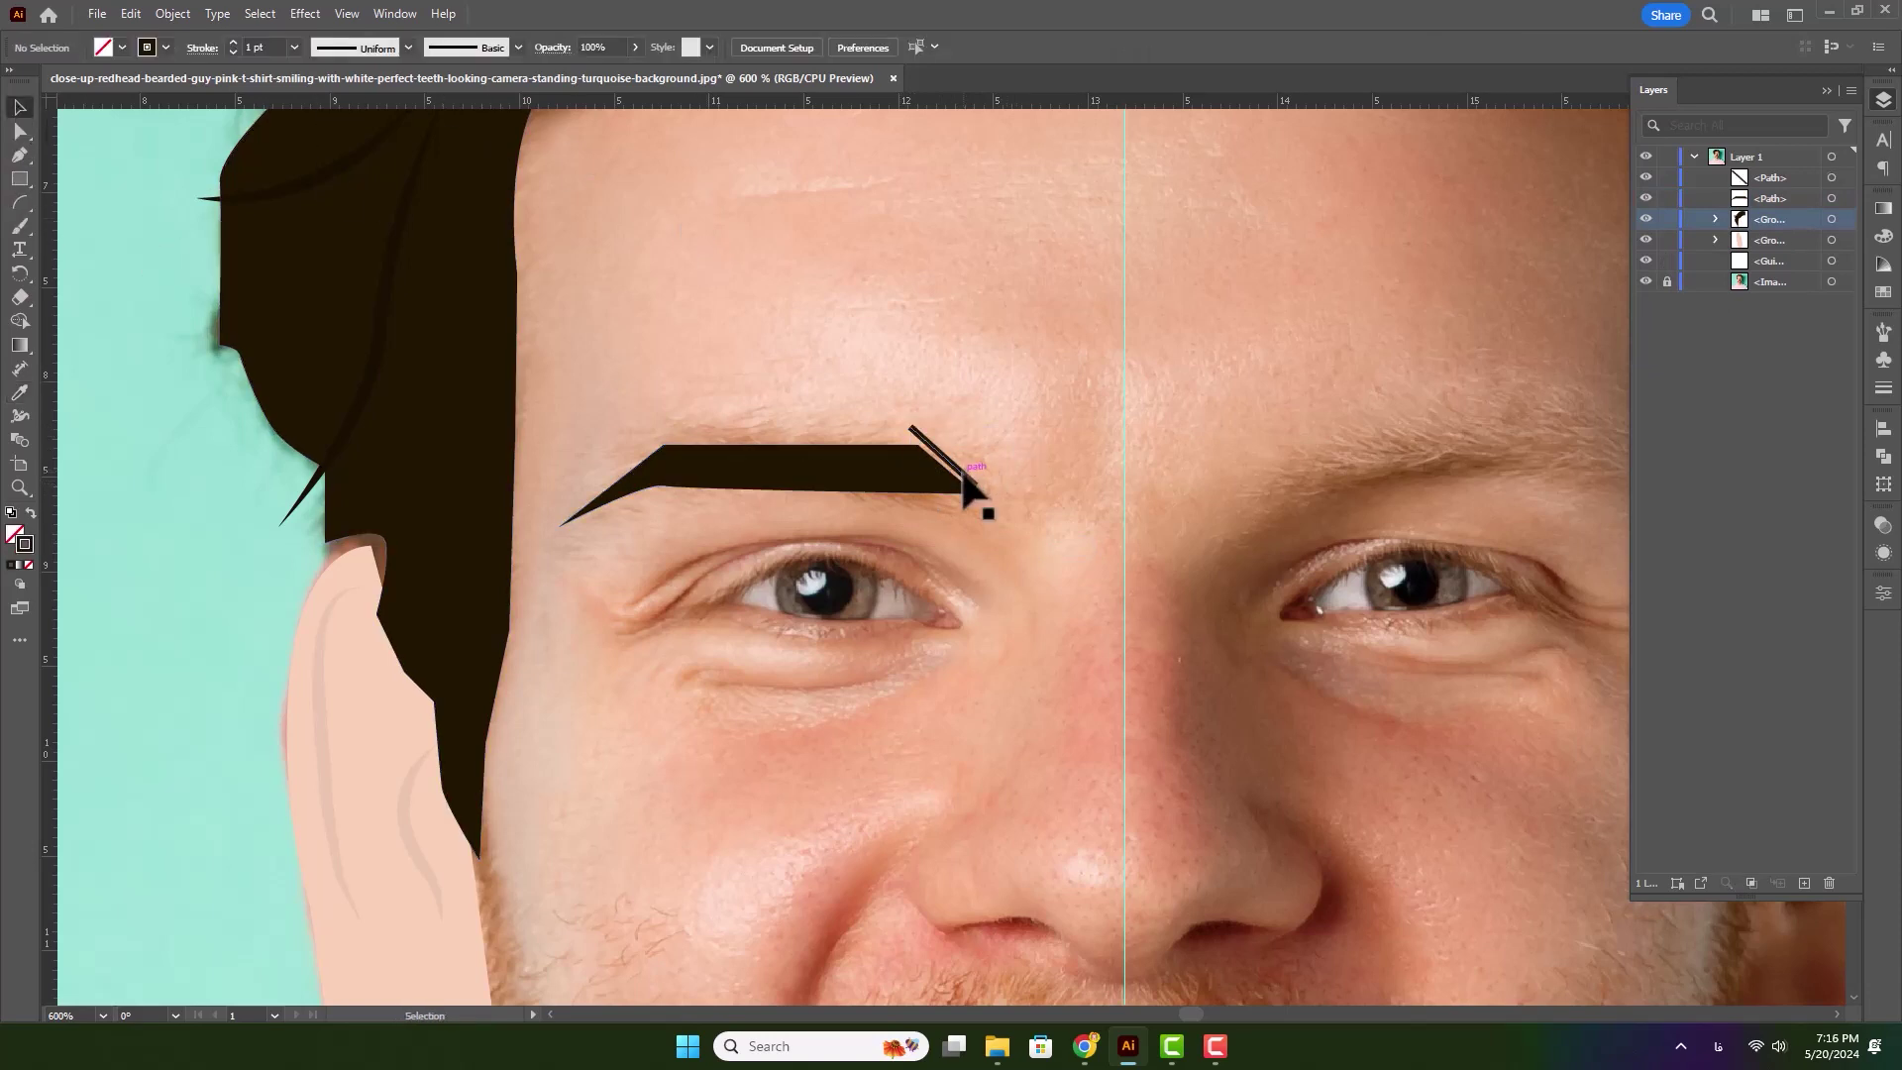
- Give the short hair line at the eyebrow's inner tip a width profile that tapers toward one end
click(962, 478)
click(361, 50)
click(352, 124)
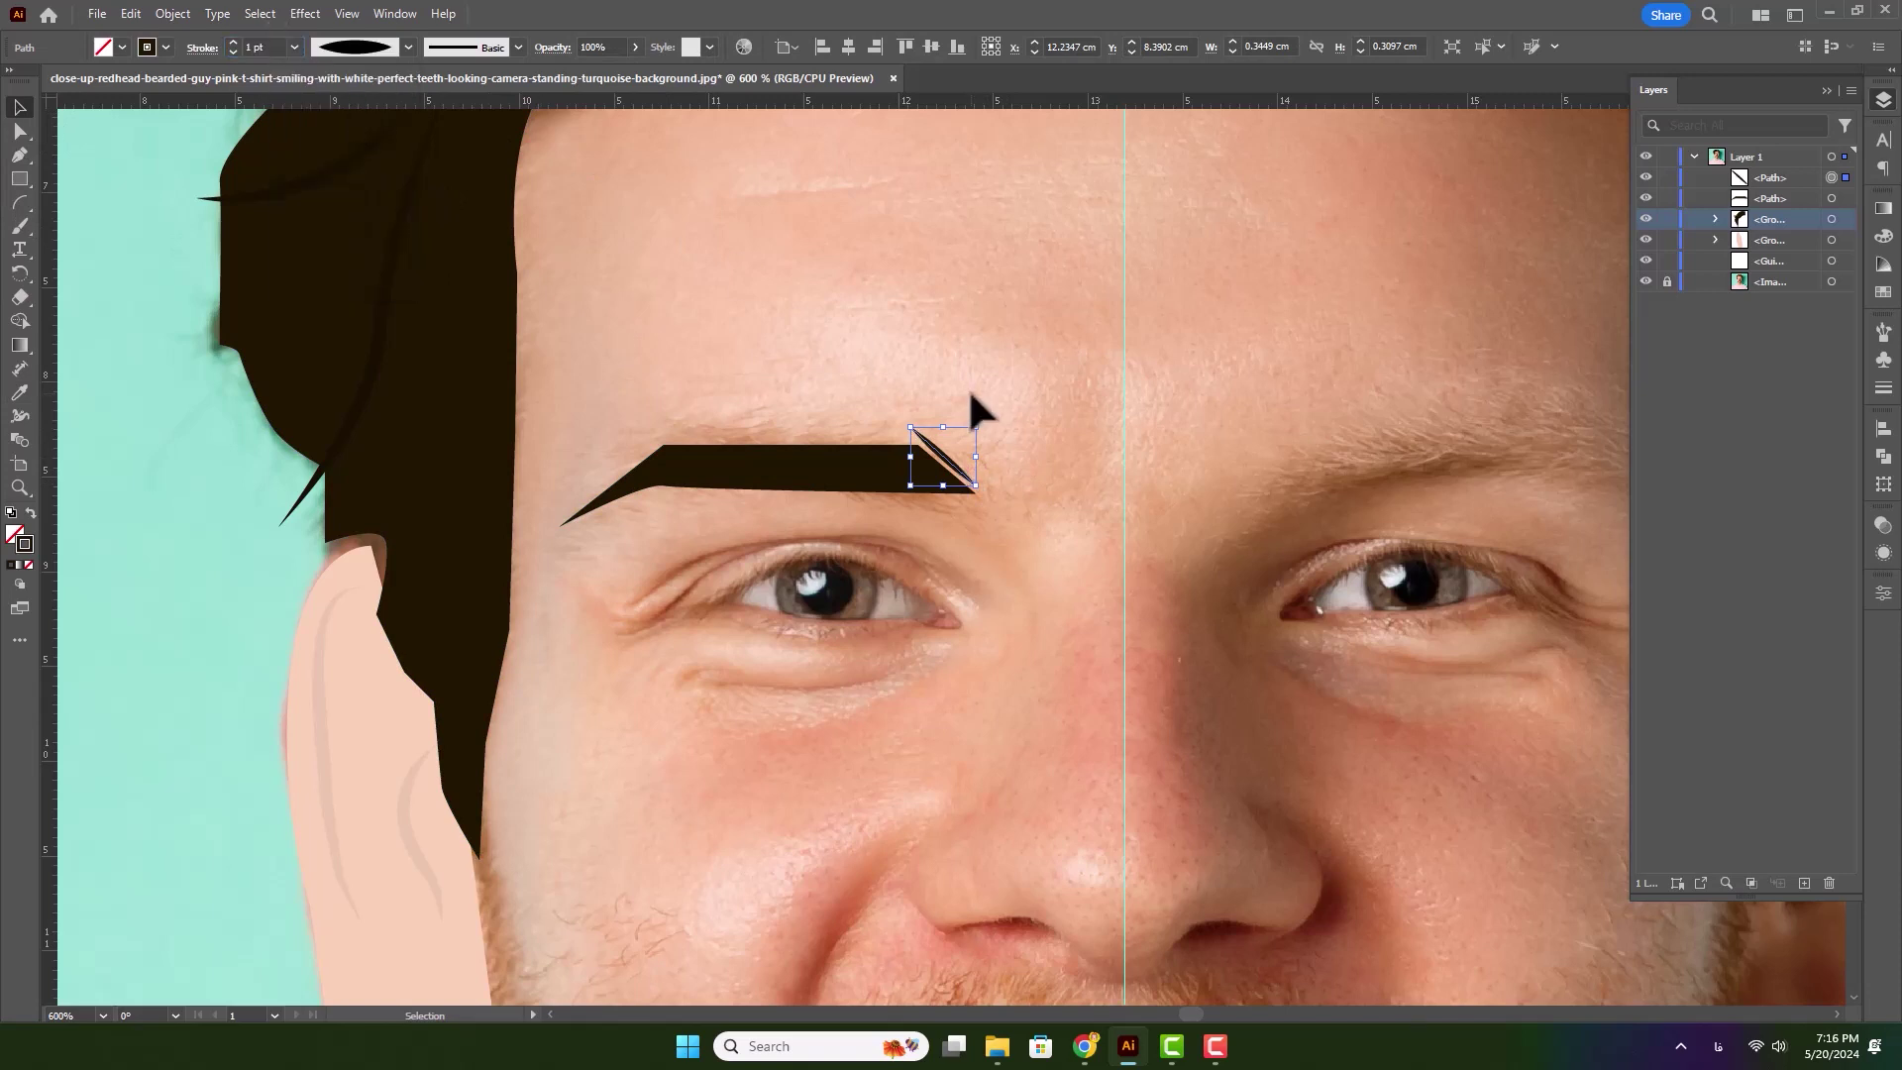
click(967, 389)
click(941, 458)
click(360, 49)
click(343, 149)
click(371, 49)
click(352, 221)
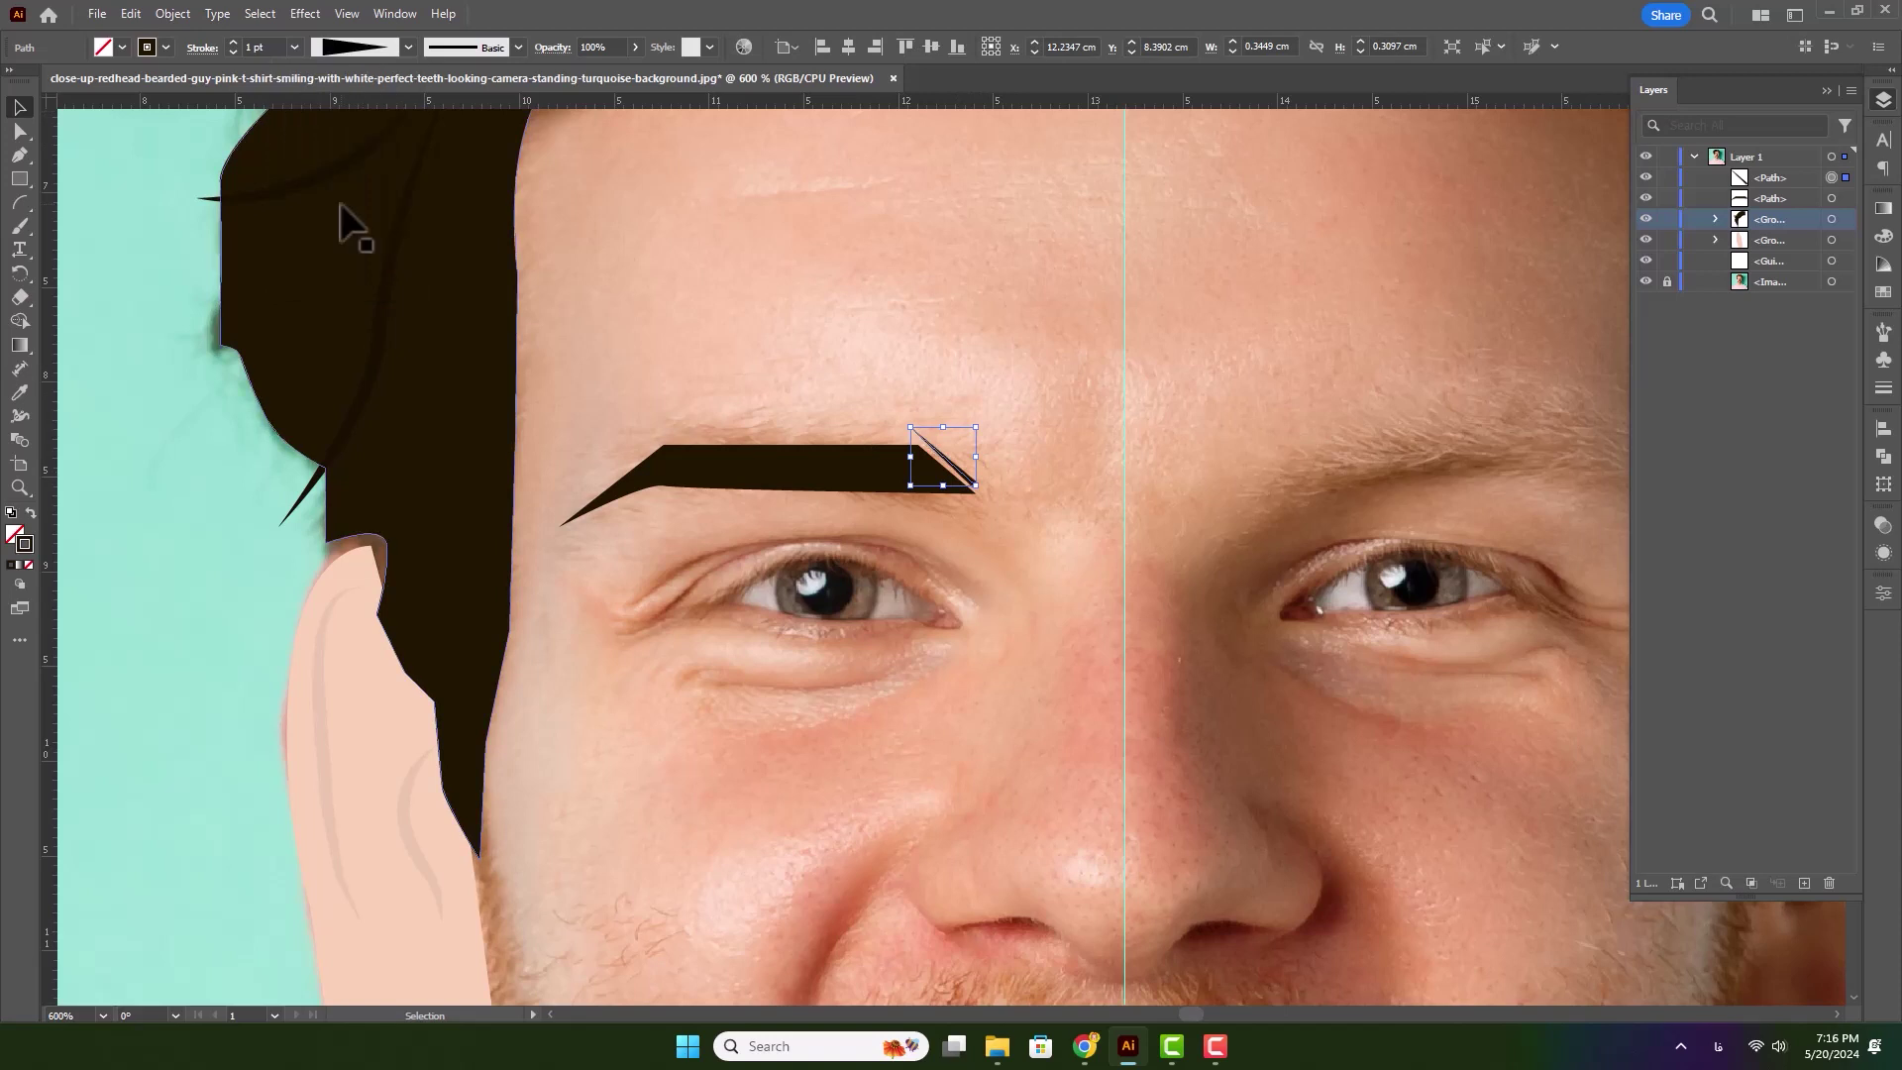
click(1101, 624)
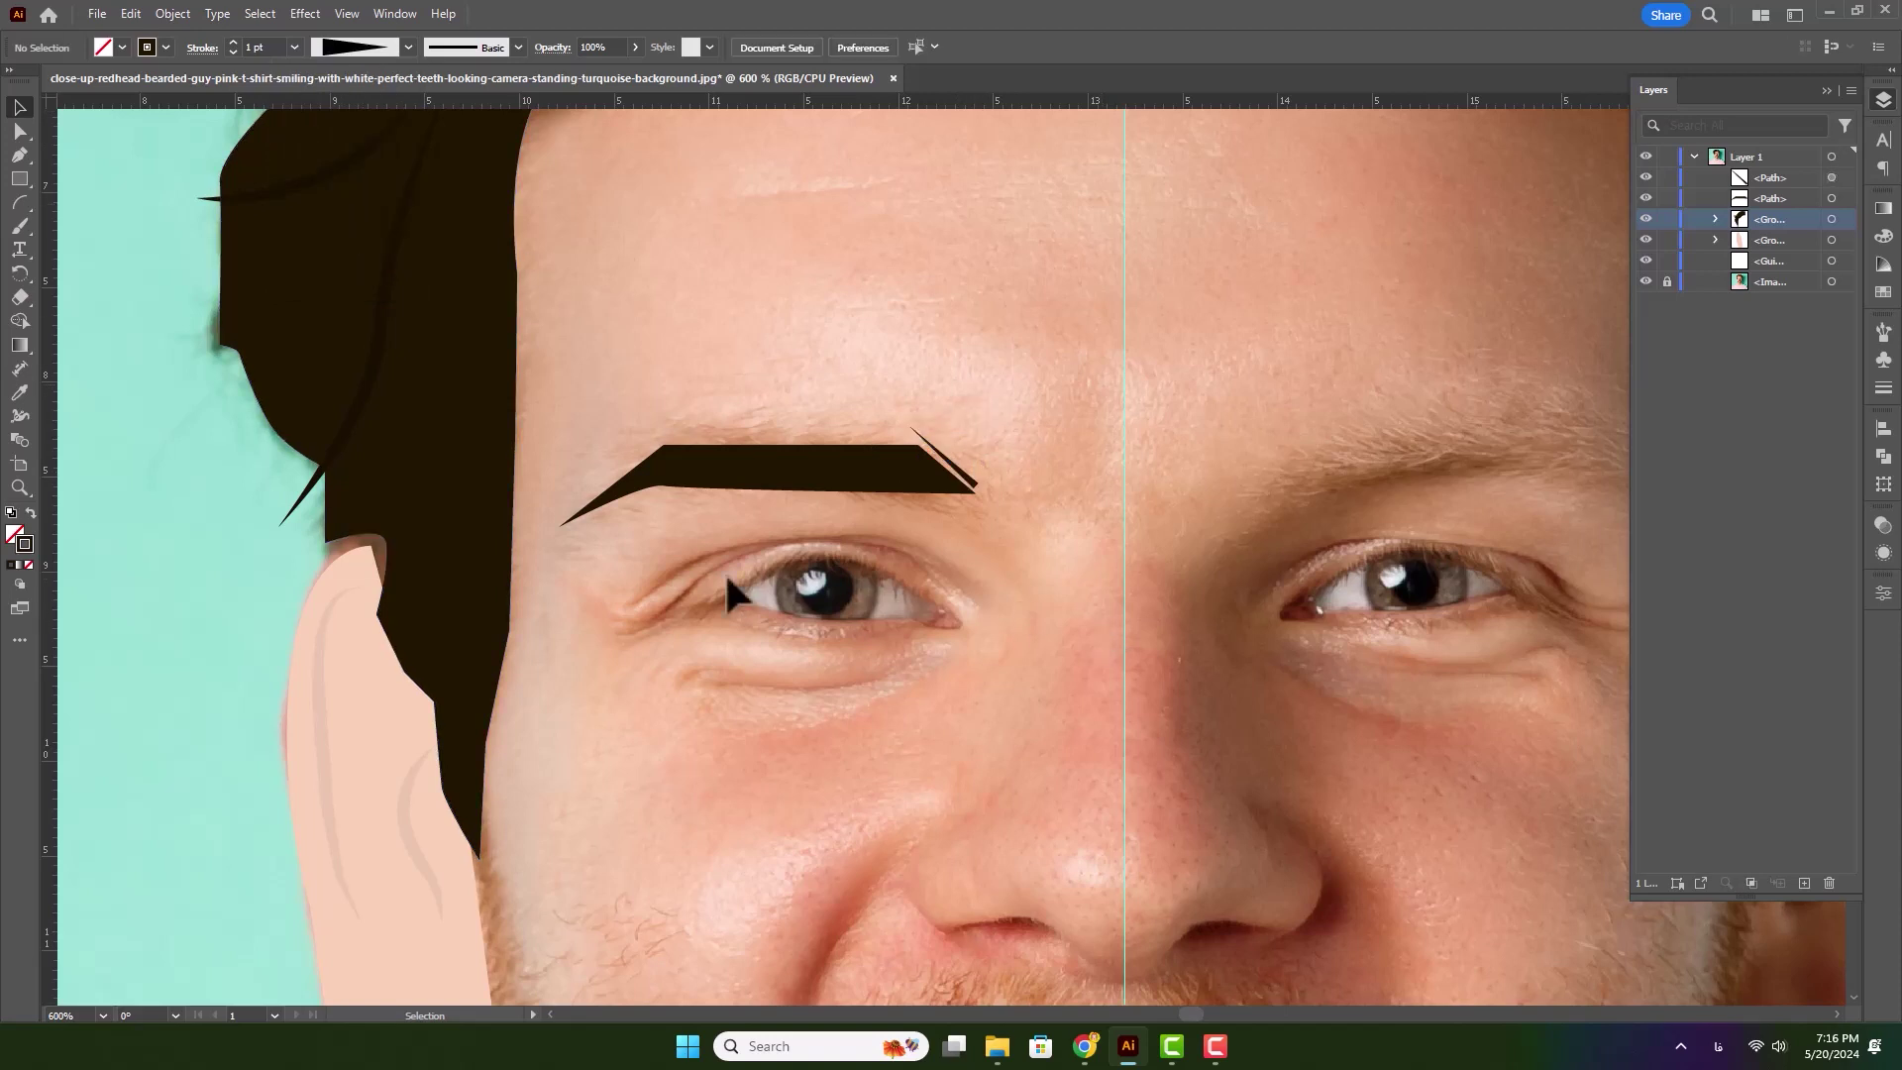
- Draw a short diagonal hair line along the eyebrow's outer bend and give it the one-end tapered width profile
key(p)
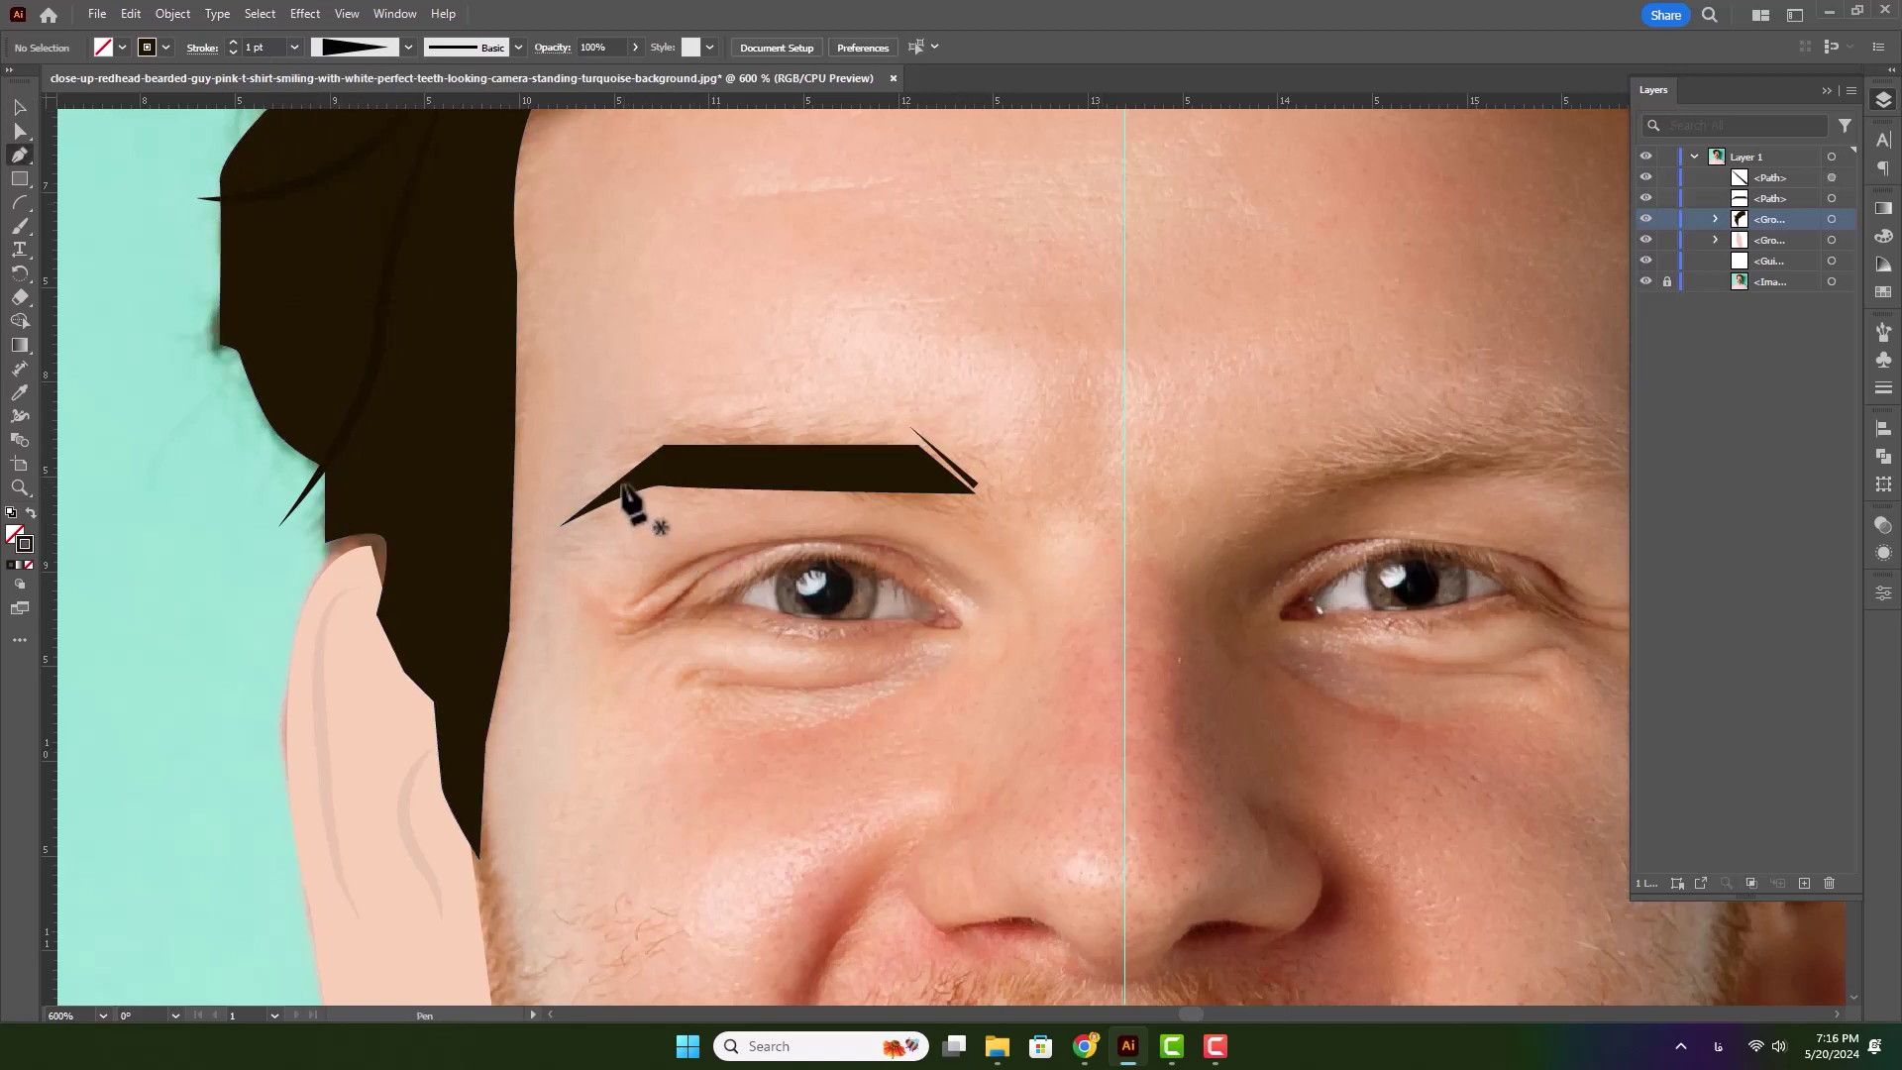
click(653, 447)
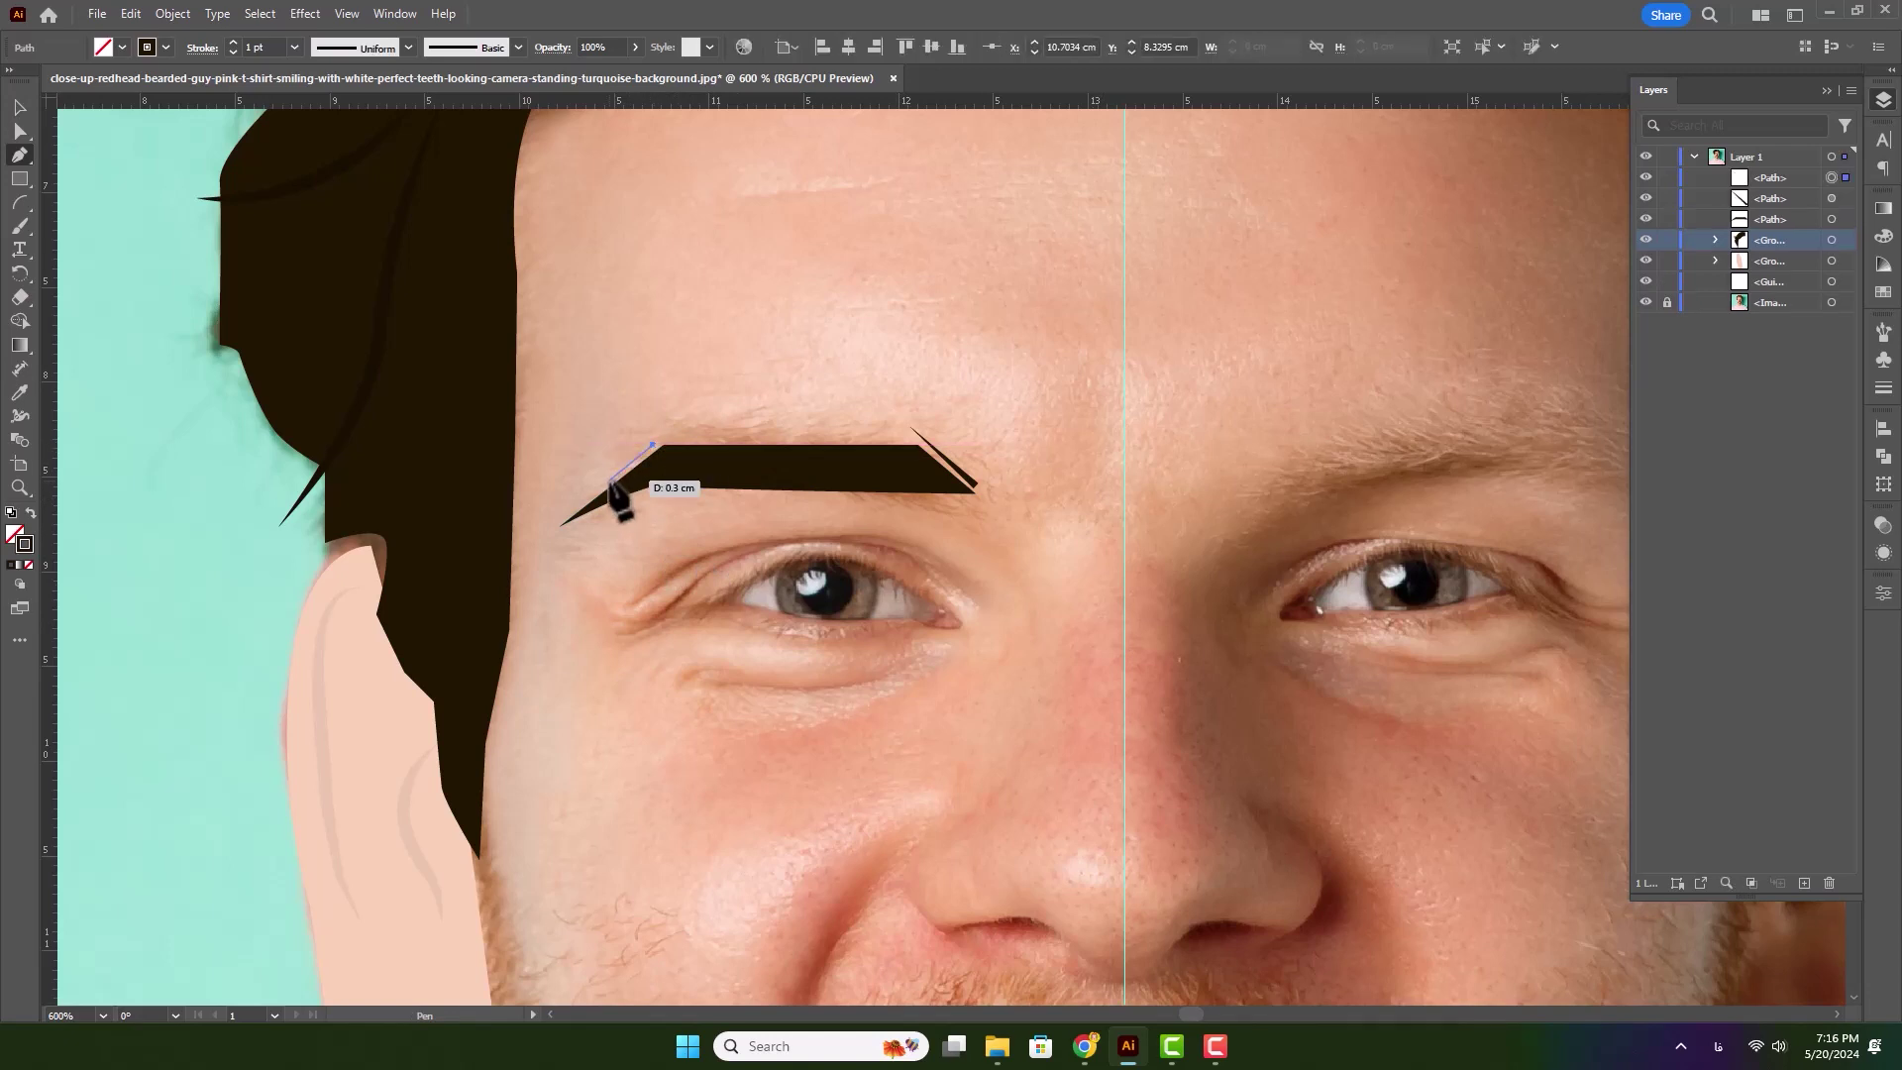
click(607, 480)
click(20, 130)
key(v)
click(657, 488)
click(639, 459)
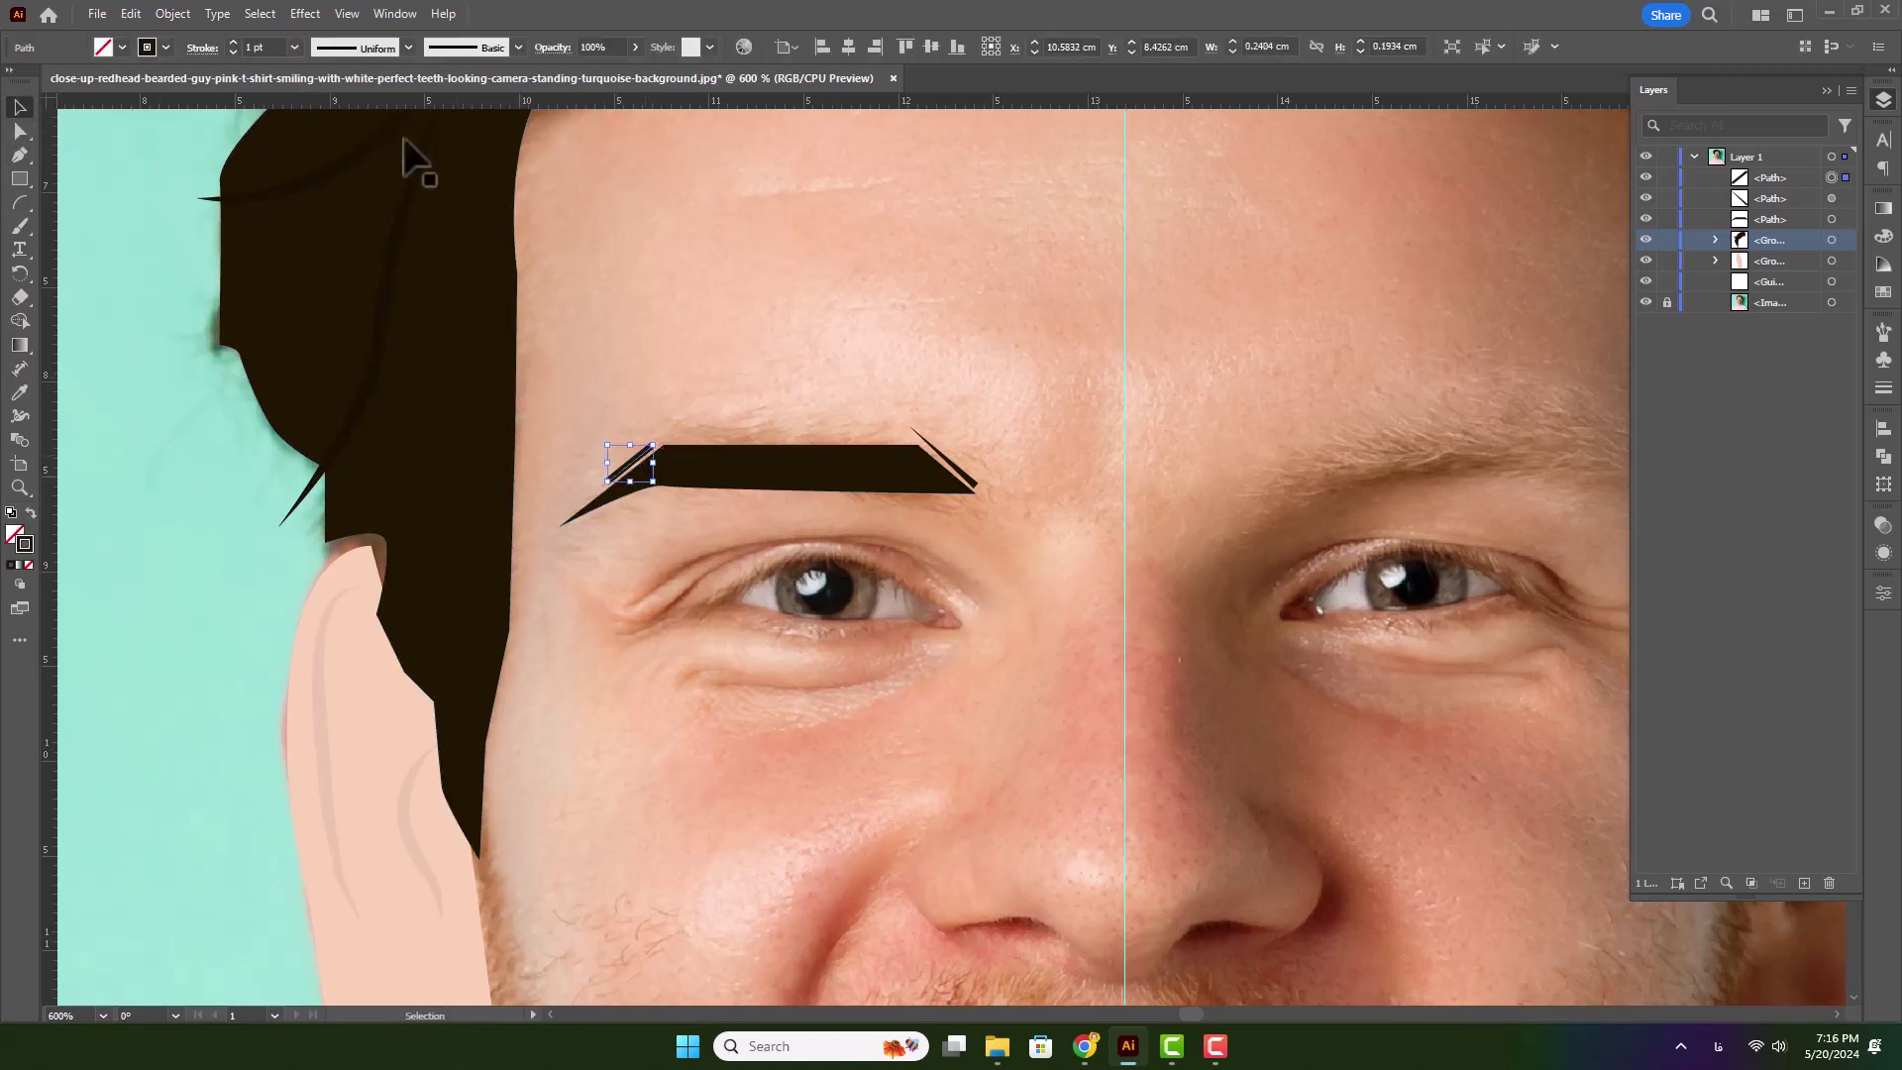
click(408, 48)
click(355, 206)
click(1043, 644)
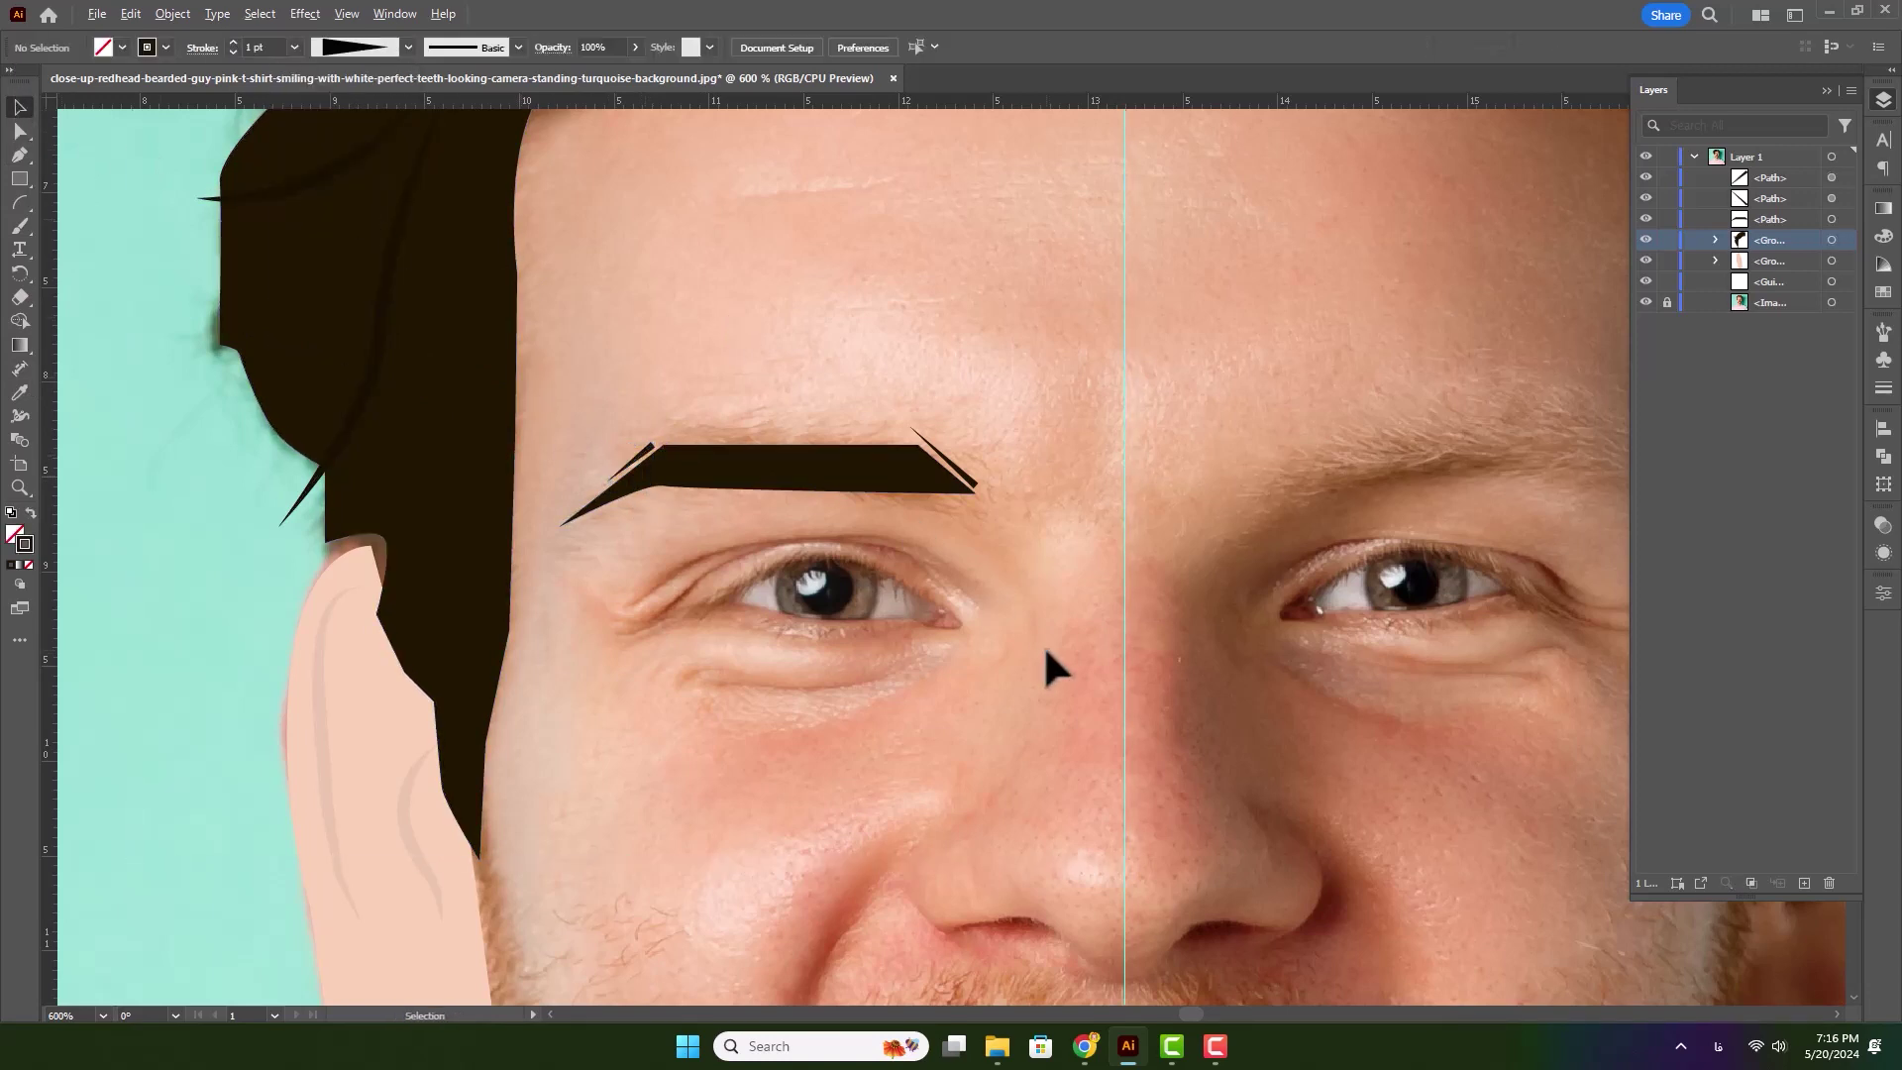
- Trace the eye opening as a closed almond shape and swap its stroke for a dark brown fill
scroll(1043, 644, down, 1)
scroll(969, 644, up, 1)
key(p)
scroll(986, 662, down, 1)
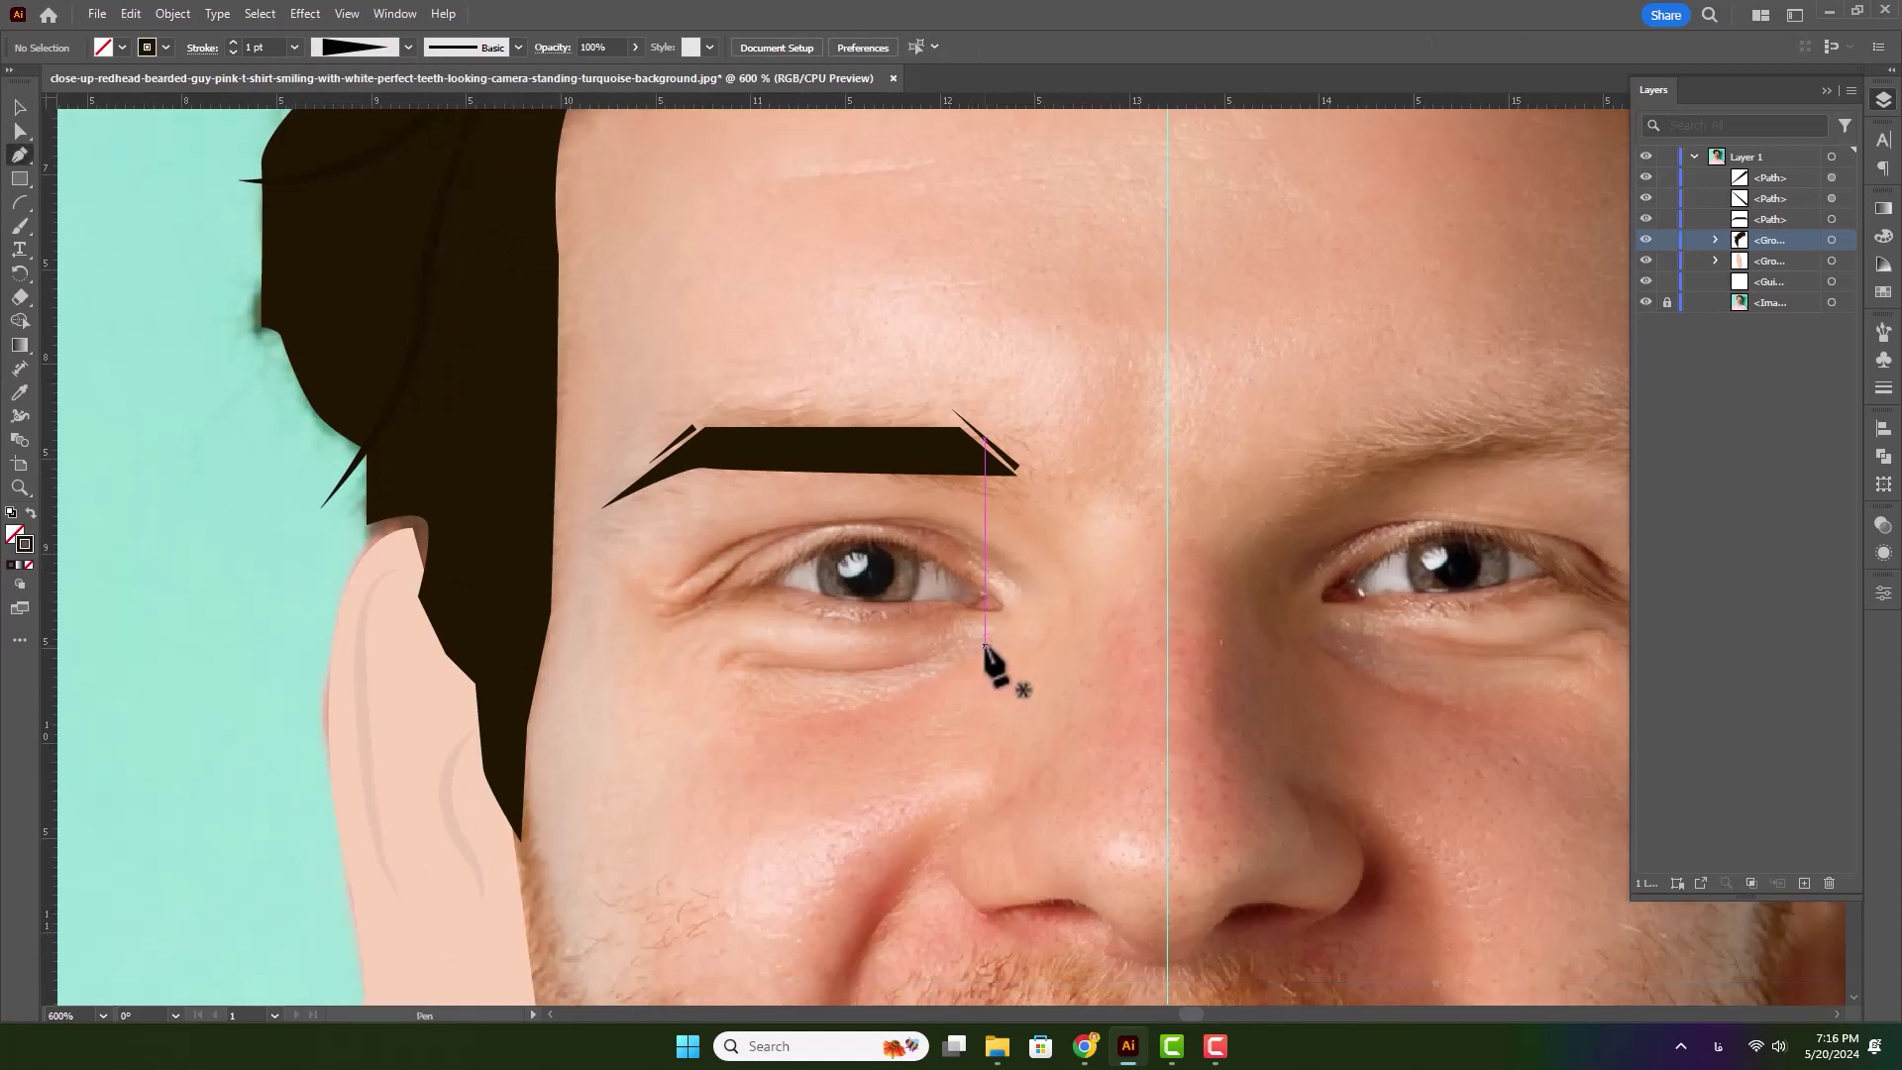
click(1000, 604)
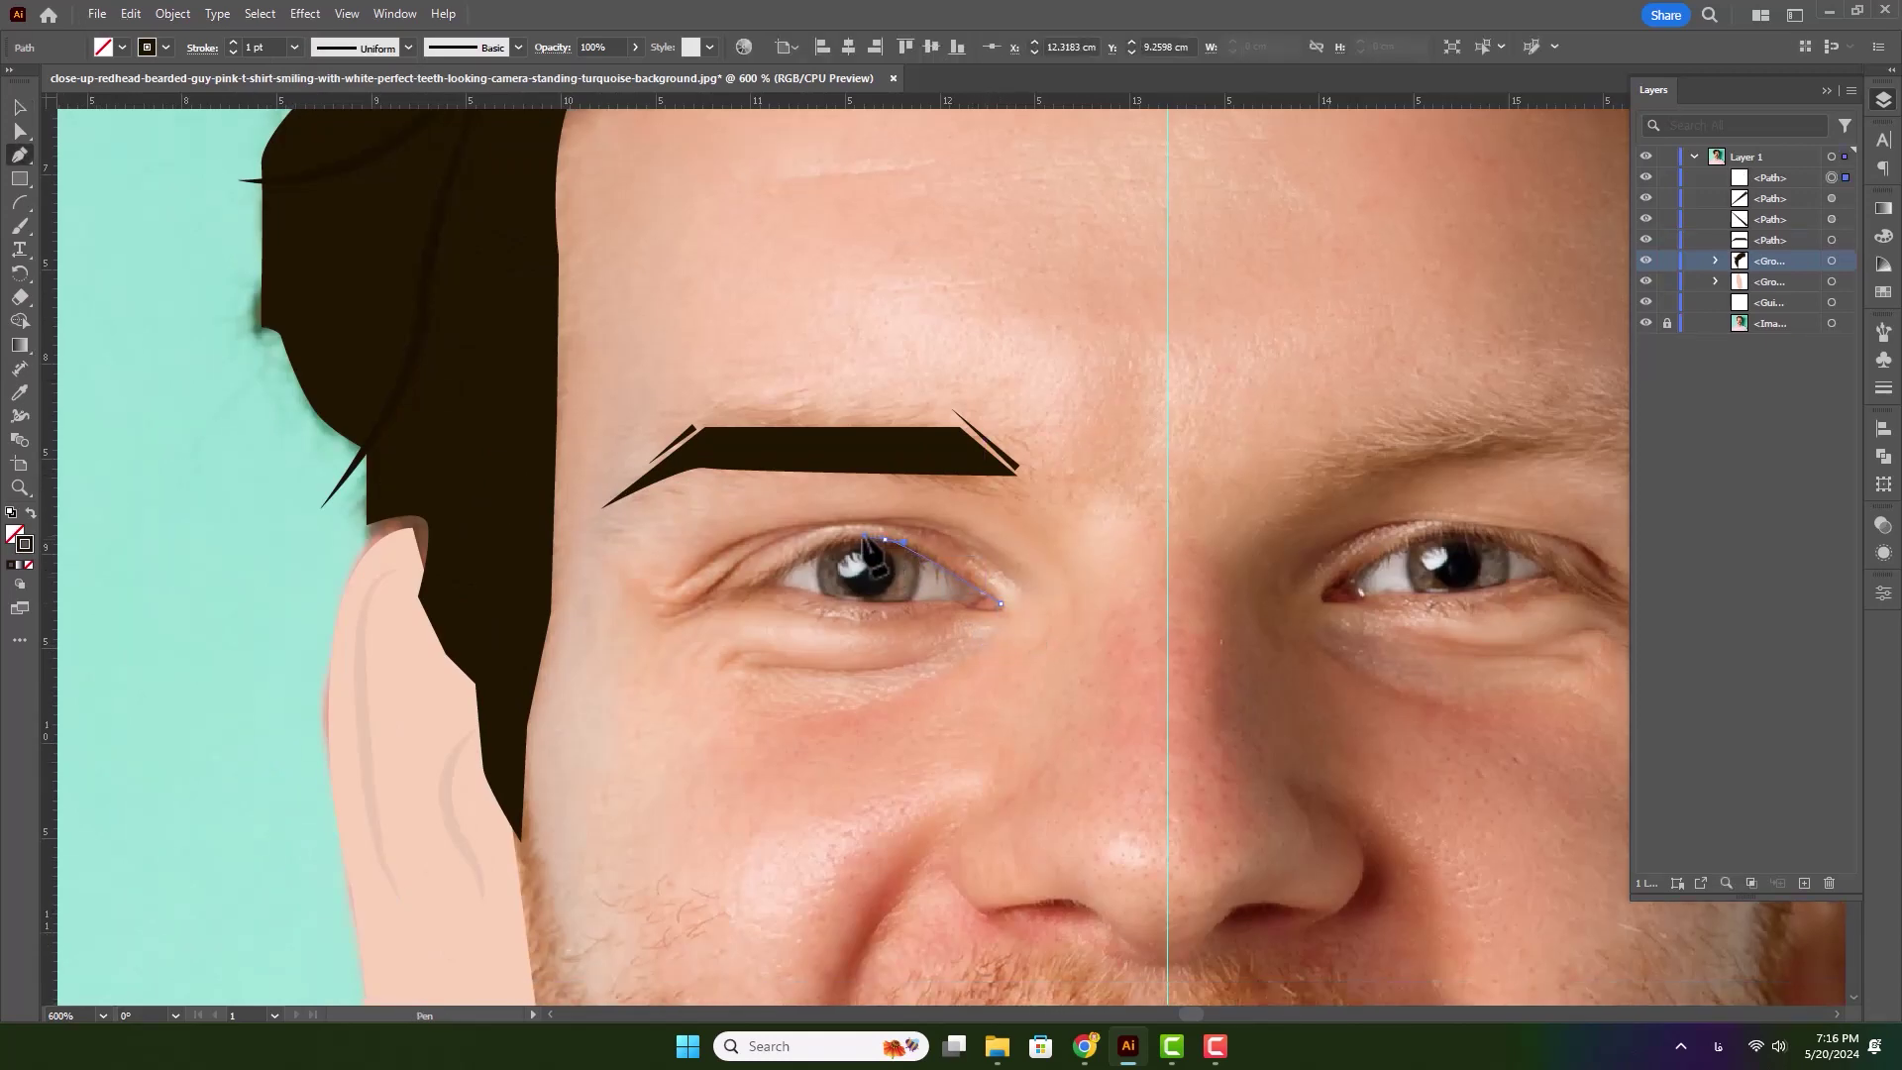
drag(882, 539, 809, 546)
click(793, 547)
click(696, 611)
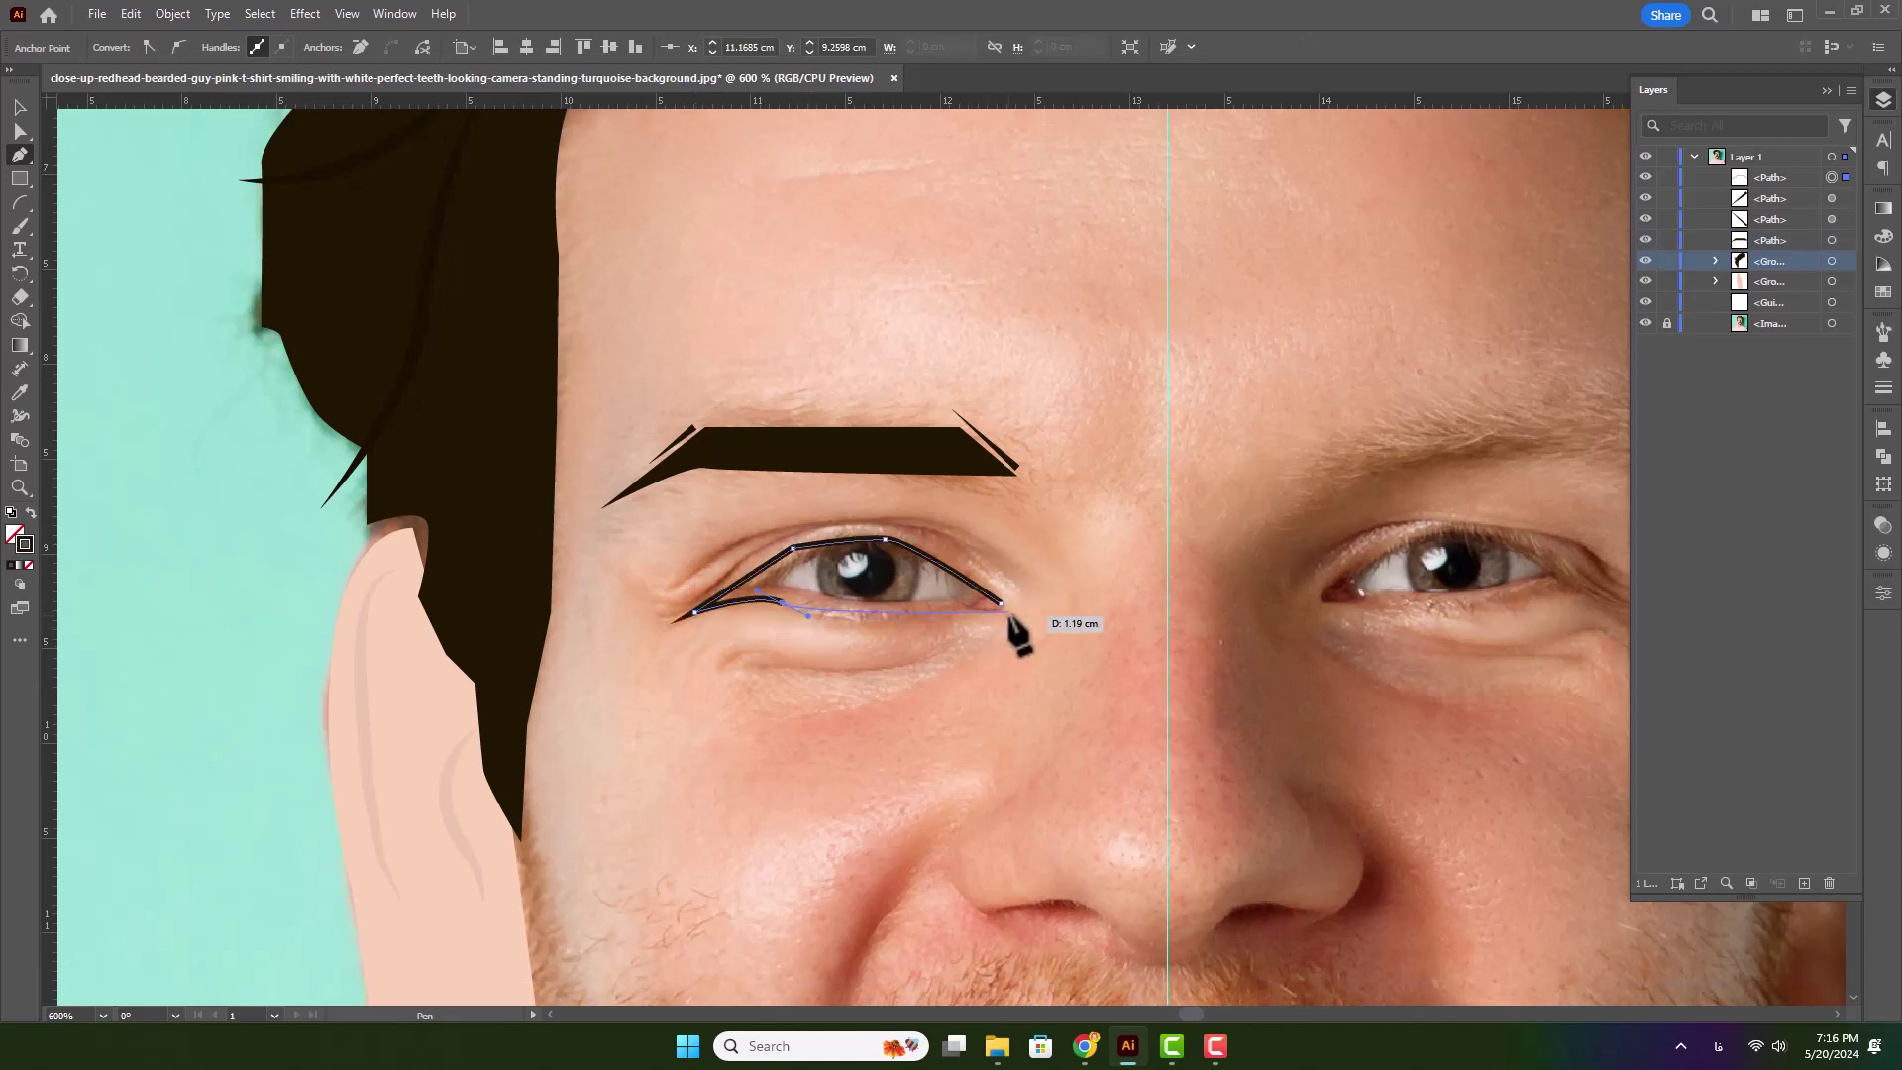
drag(1000, 604, 1017, 571)
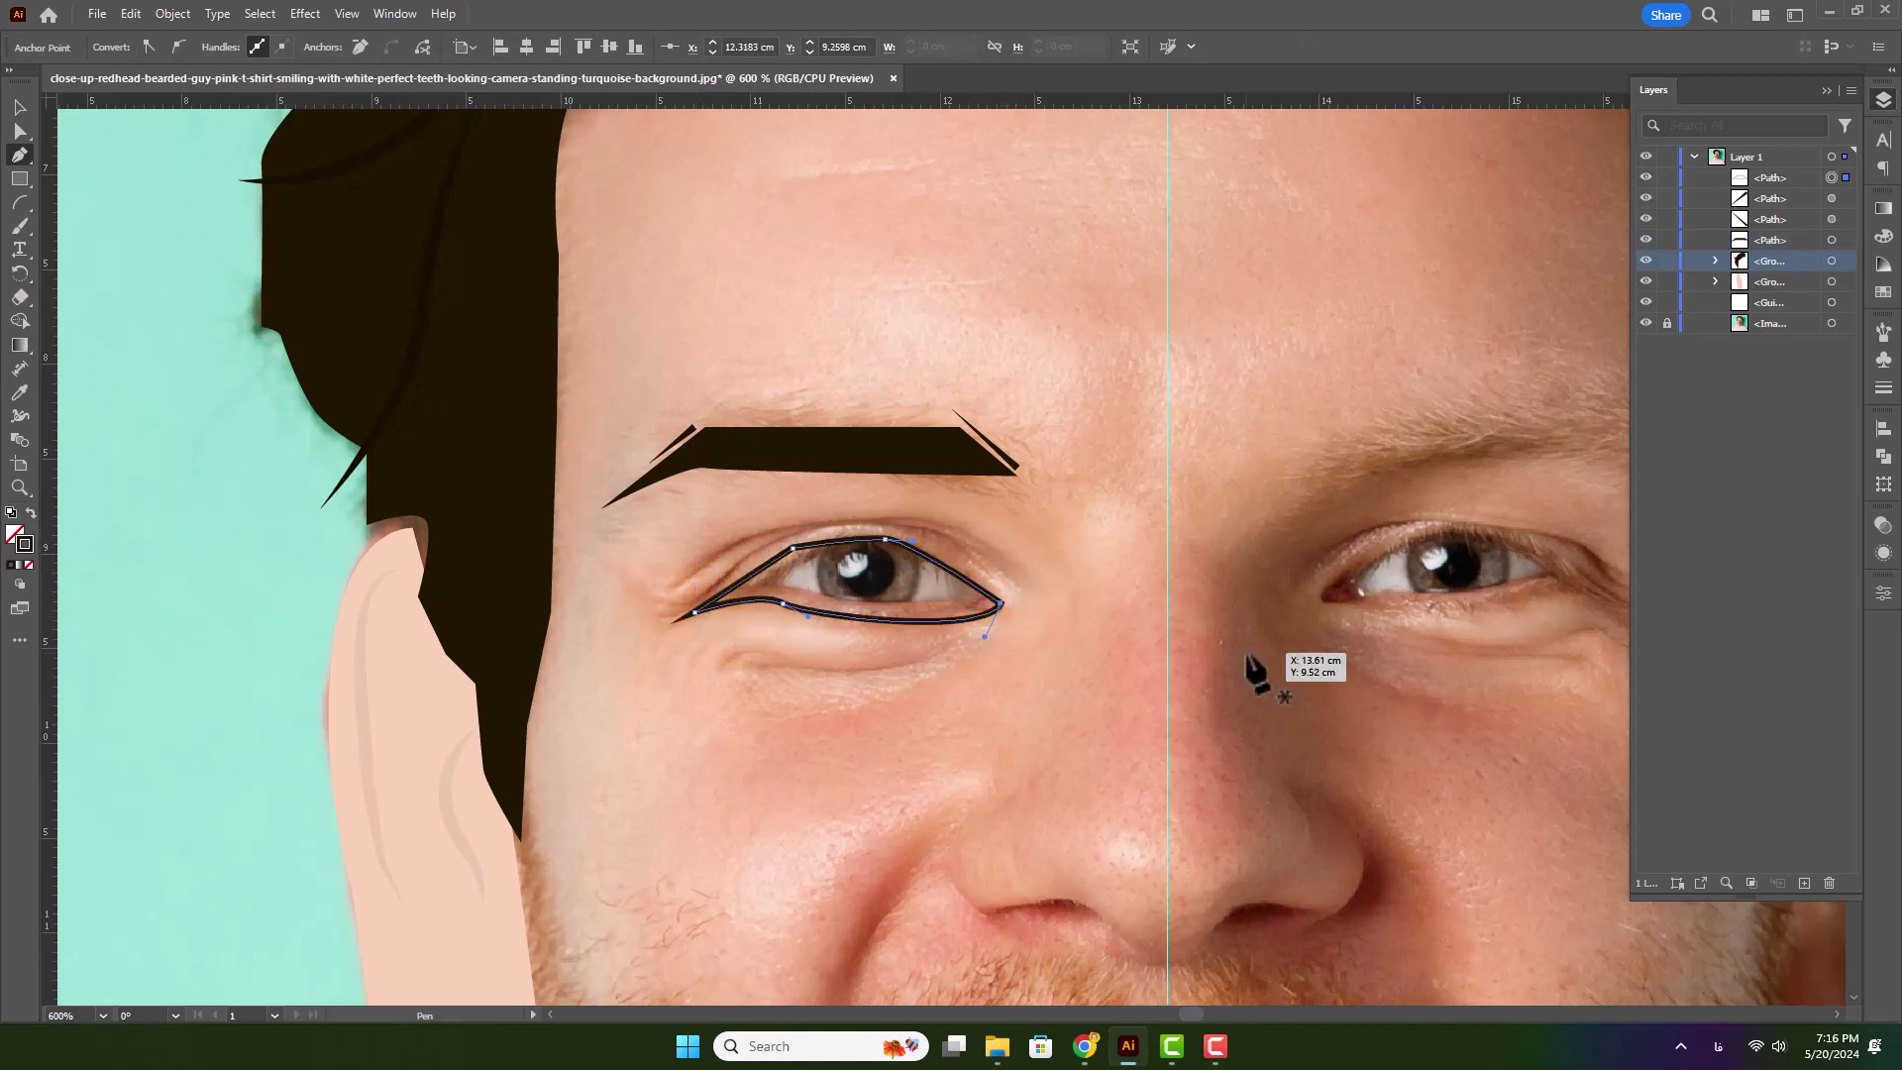
key(shift+x)
- Draw a curved upper eyelid crease above the eye and a curved line below it as unfilled dark strokes
click(1008, 580)
drag(684, 580, 485, 711)
key(shift+x)
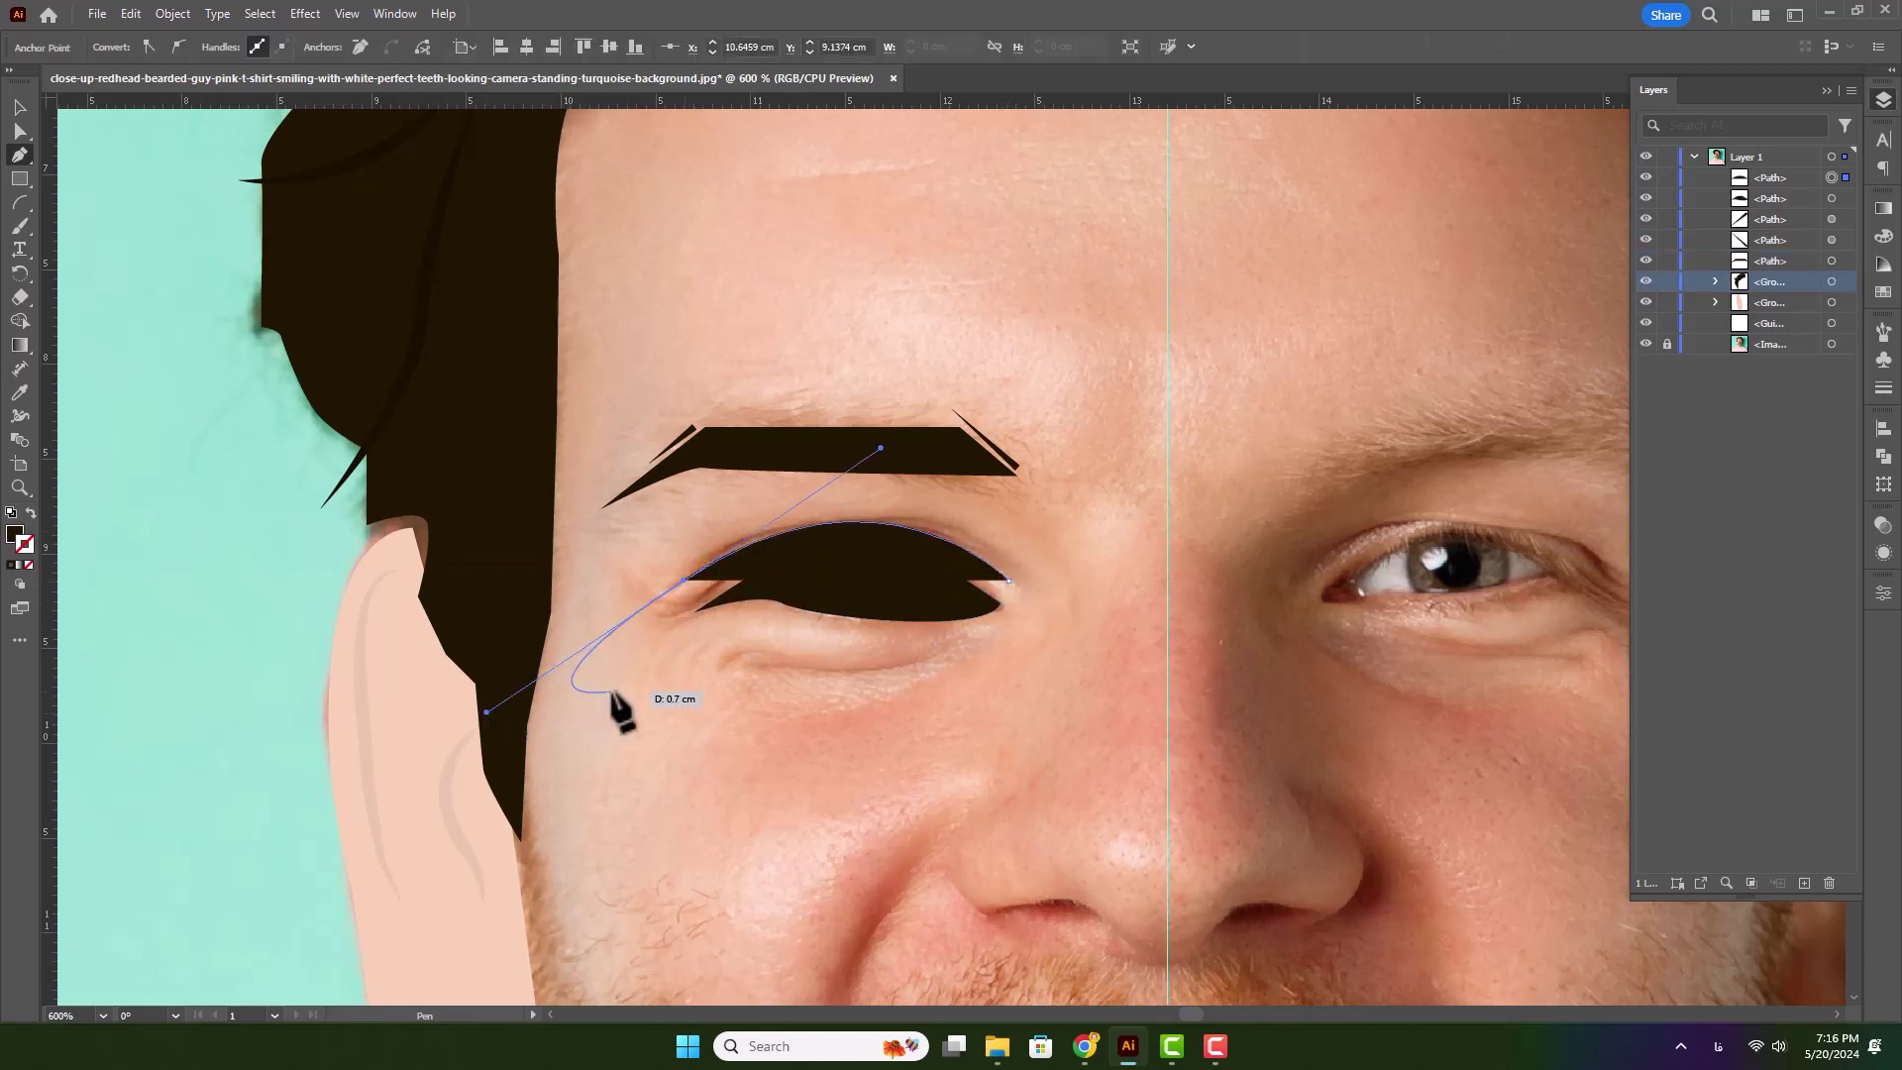
click(714, 655)
drag(952, 645, 1042, 590)
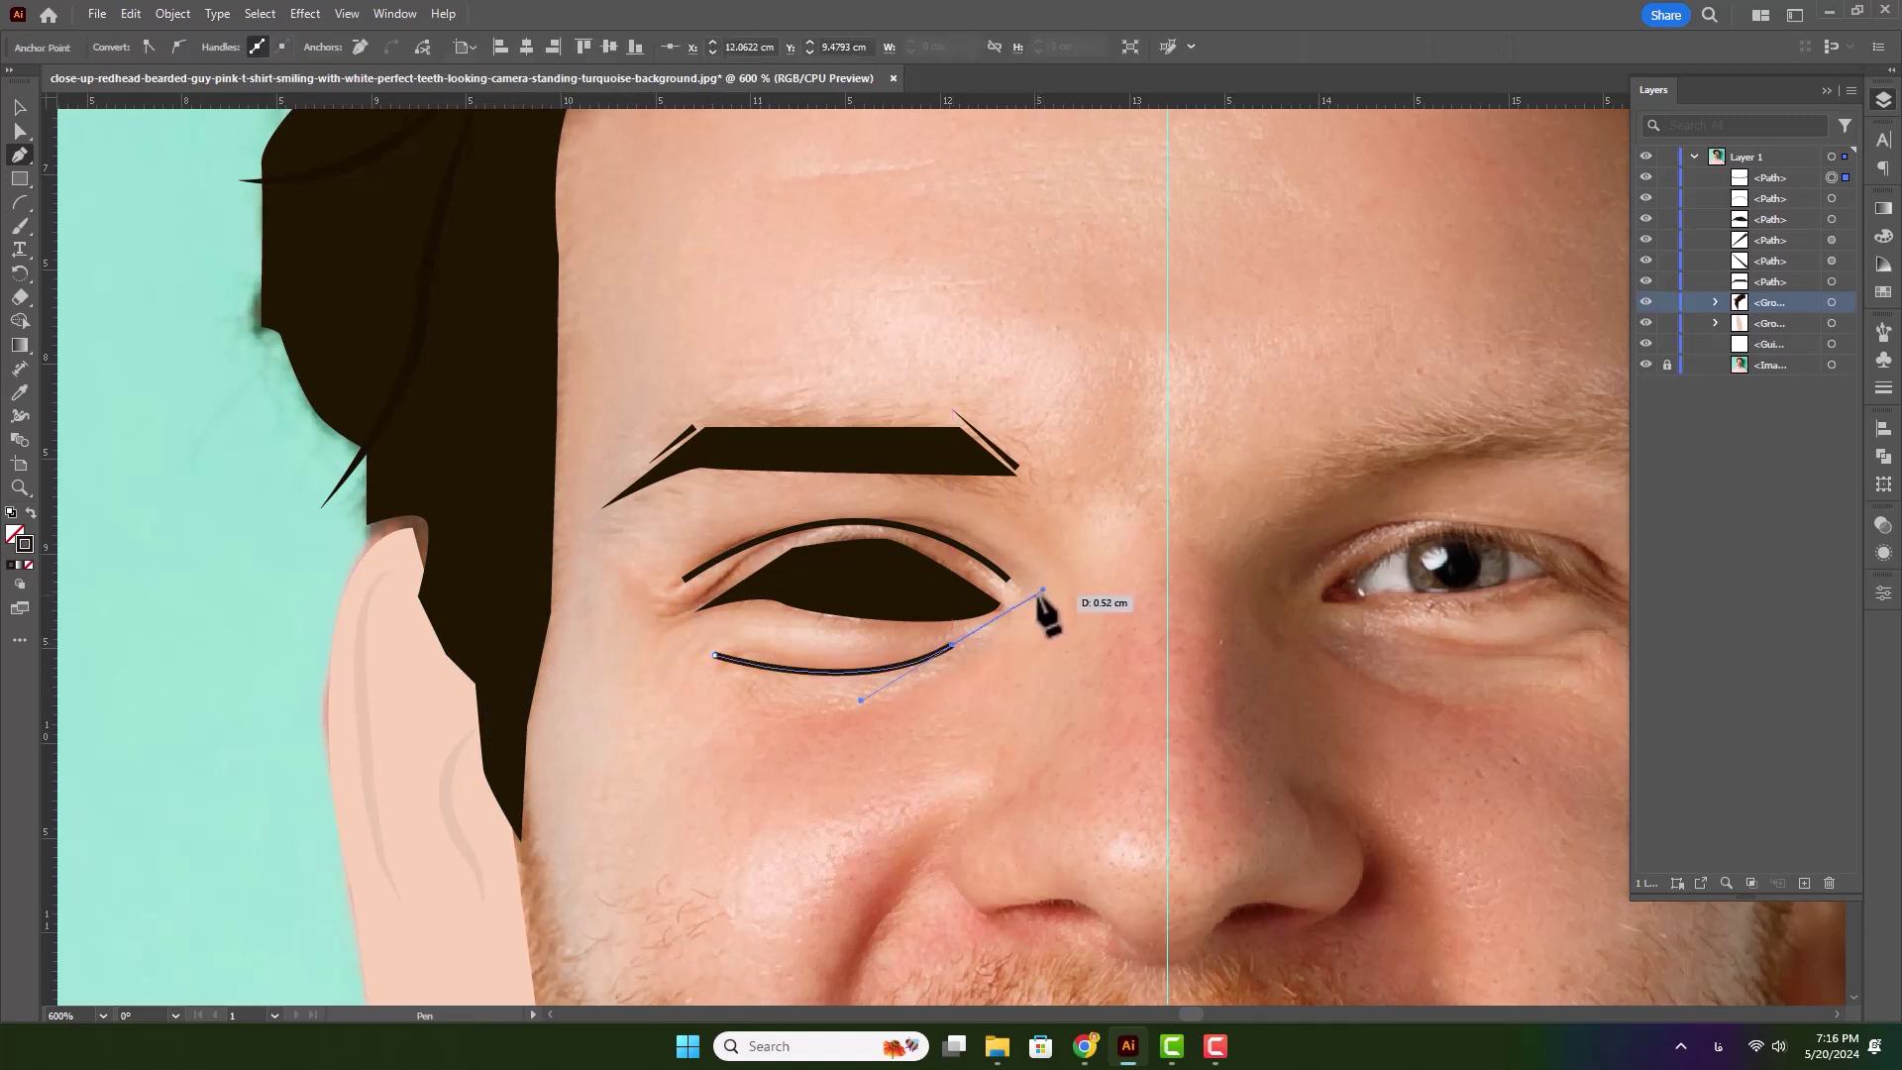
- Give the eyelid crease and the under-eye line a width profile tapered at both ends
click(18, 109)
click(813, 527)
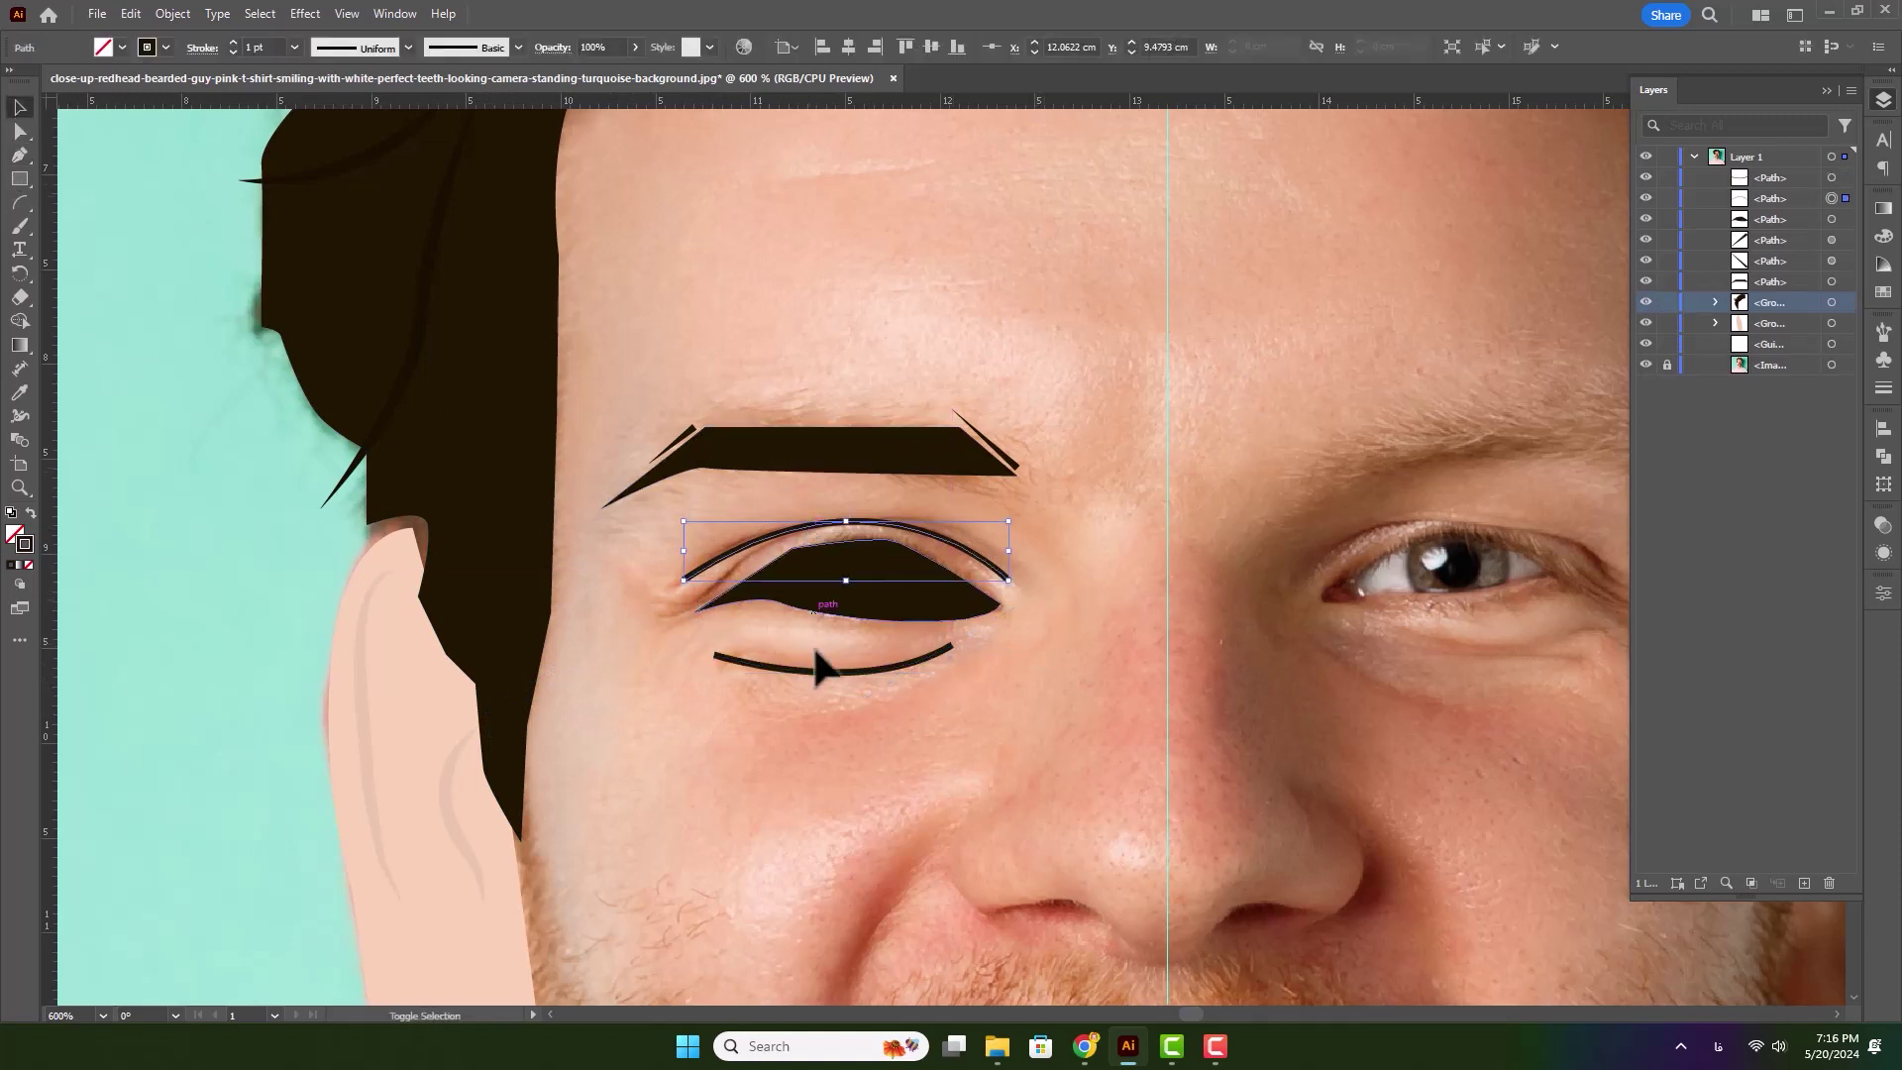
shift+click(828, 674)
click(408, 48)
click(352, 111)
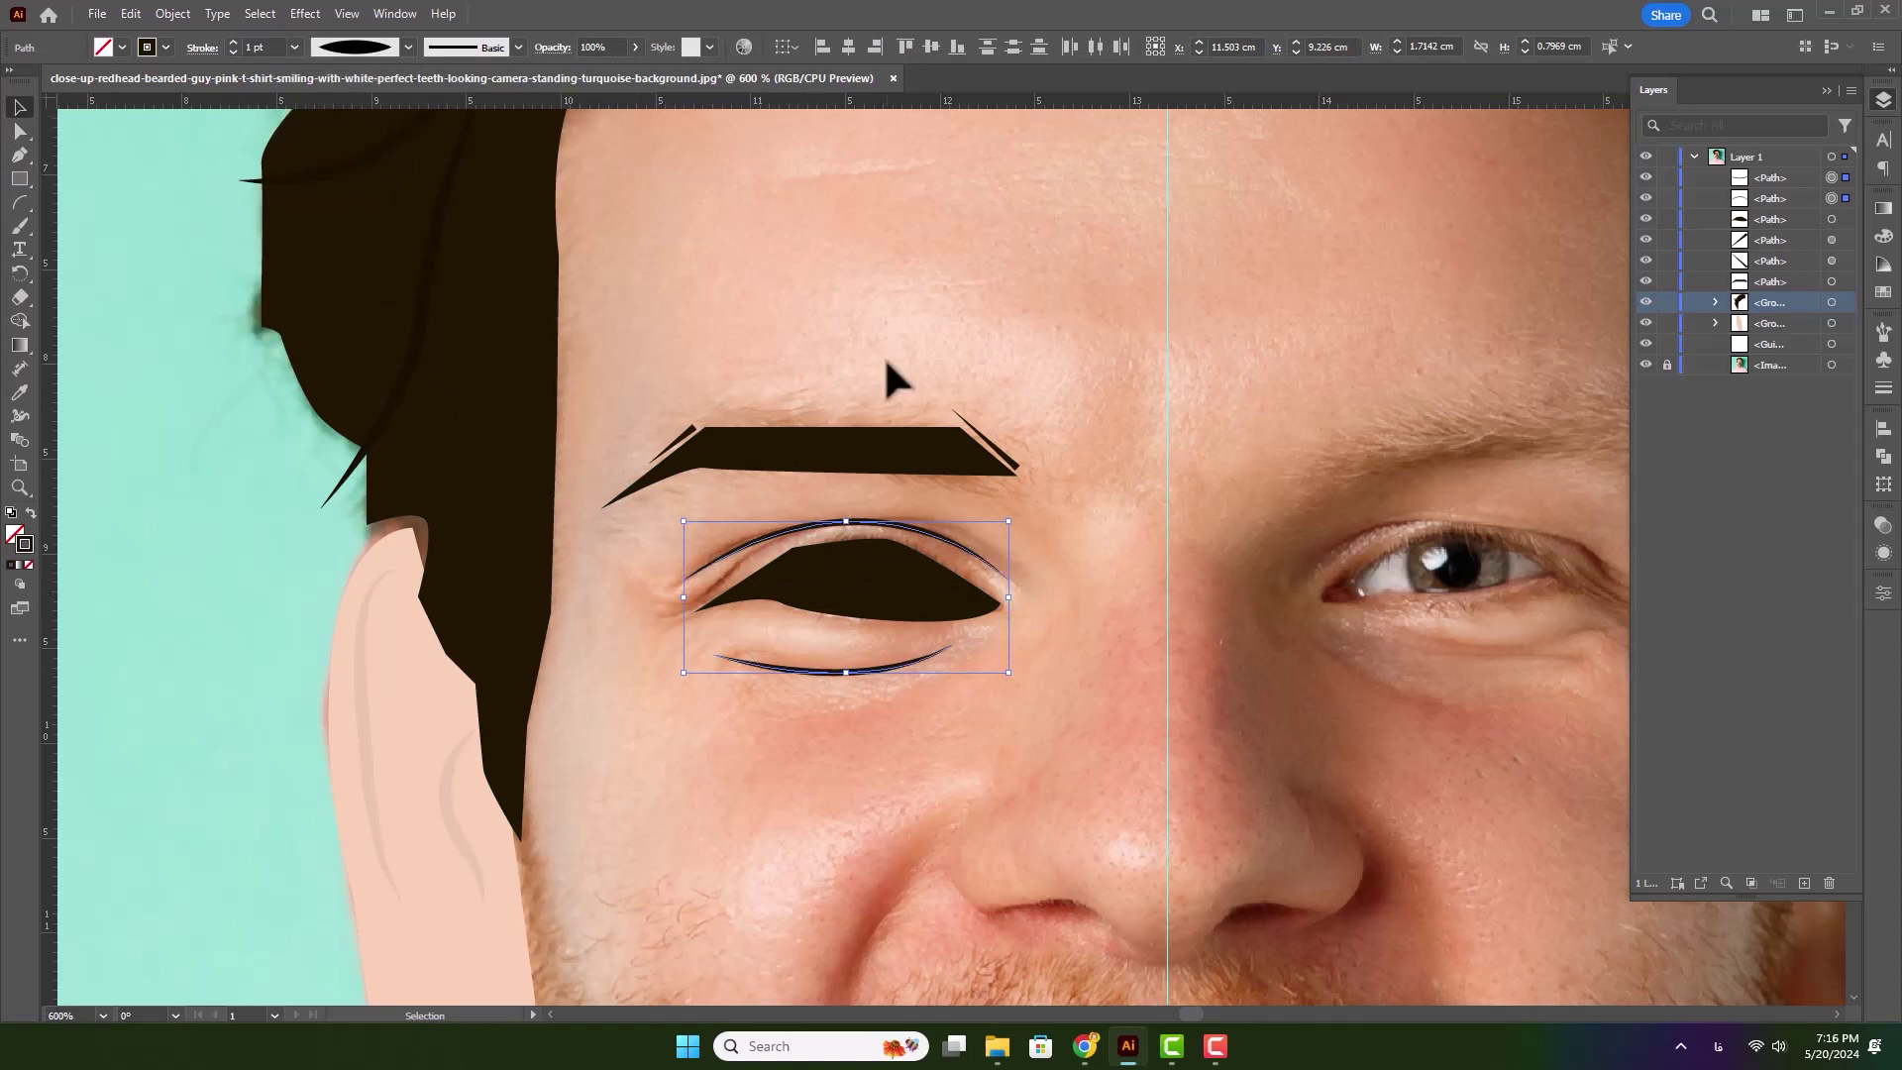
click(1155, 628)
scroll(943, 637, down, 4)
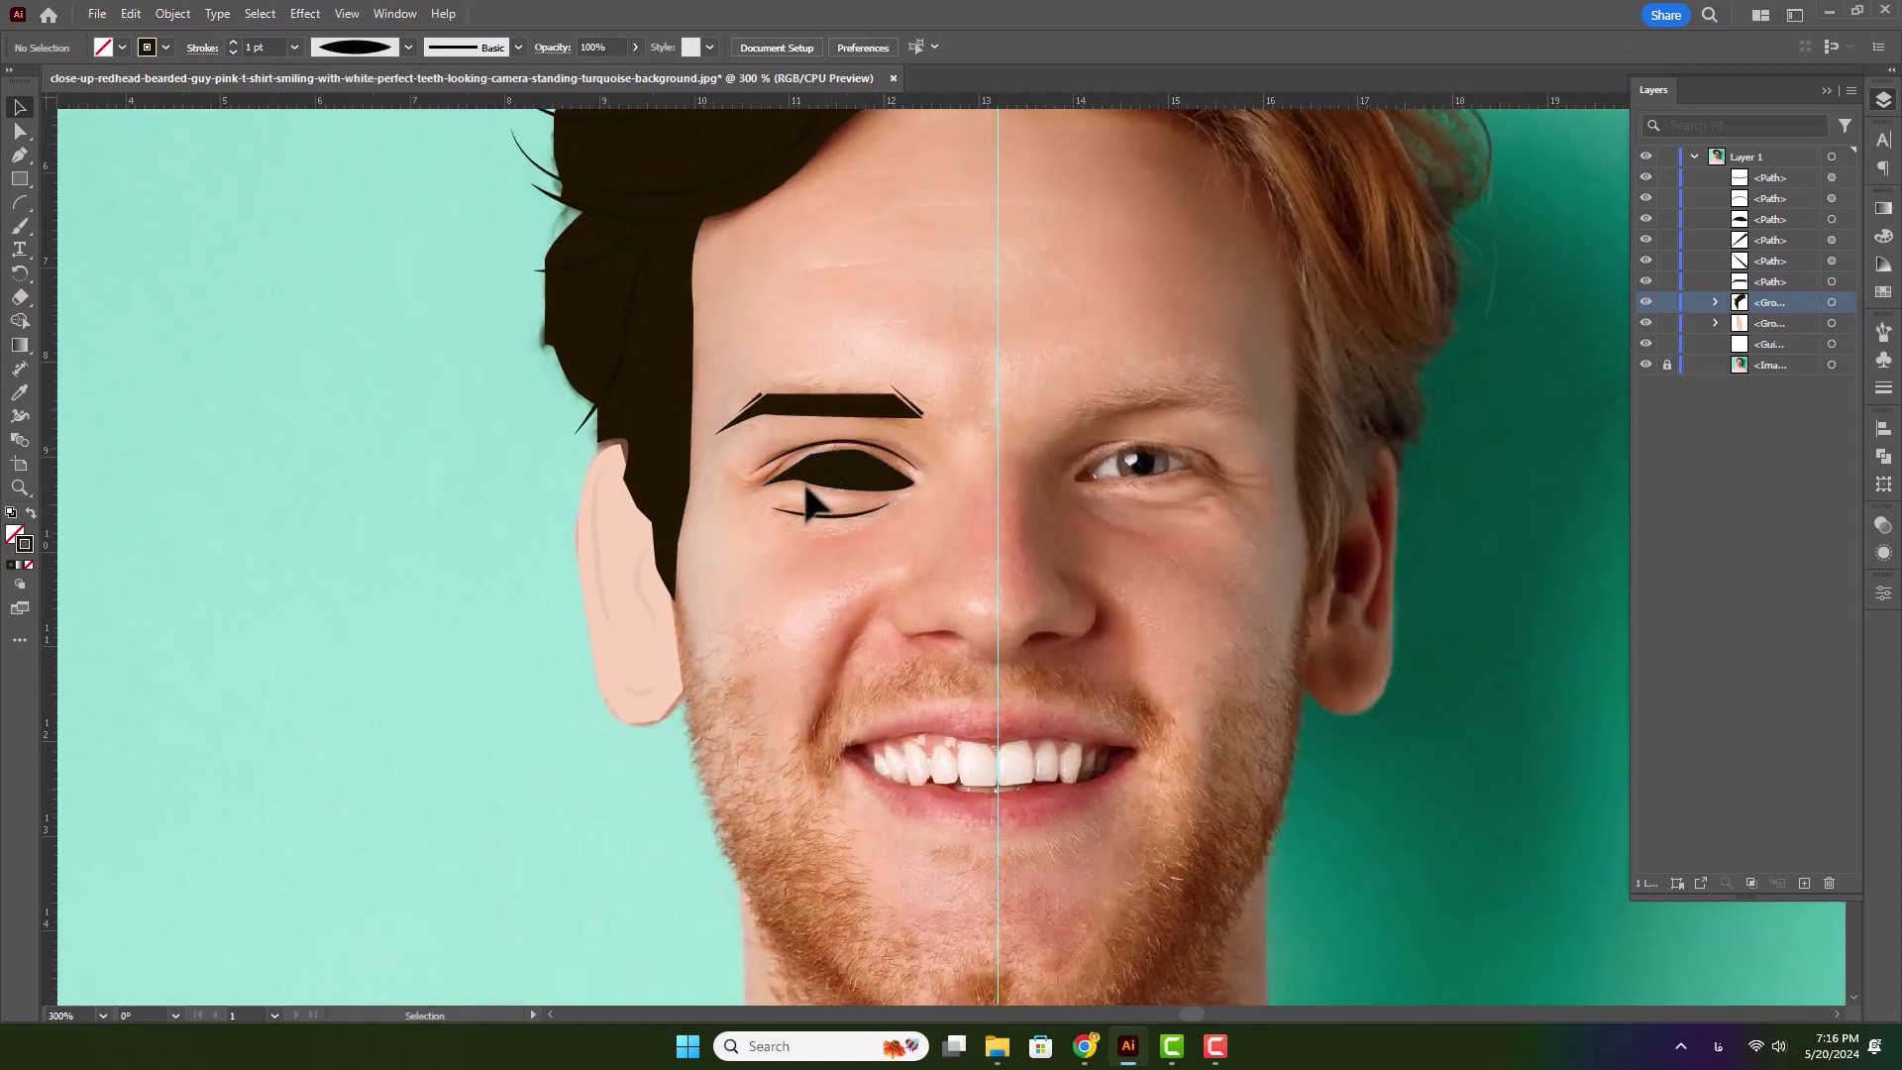
drag(895, 599, 843, 538)
key(p)
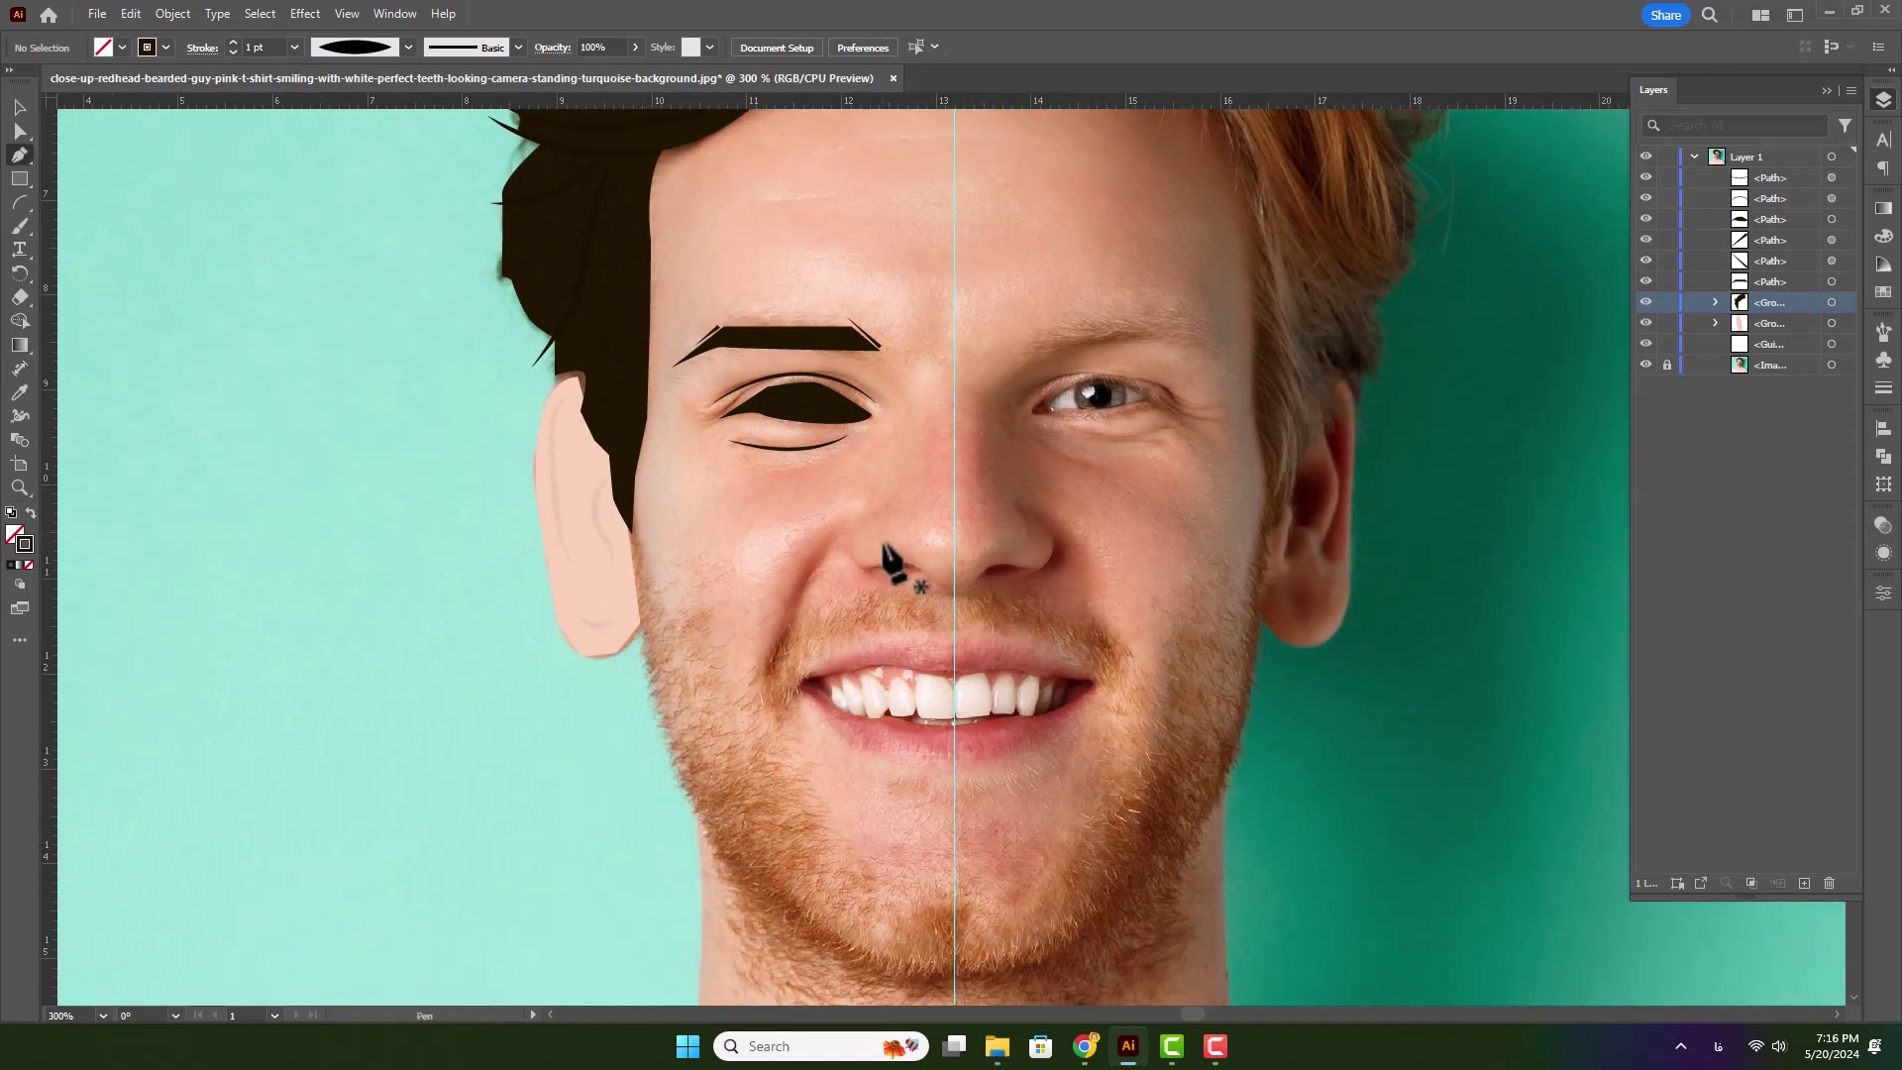
click(894, 378)
click(915, 428)
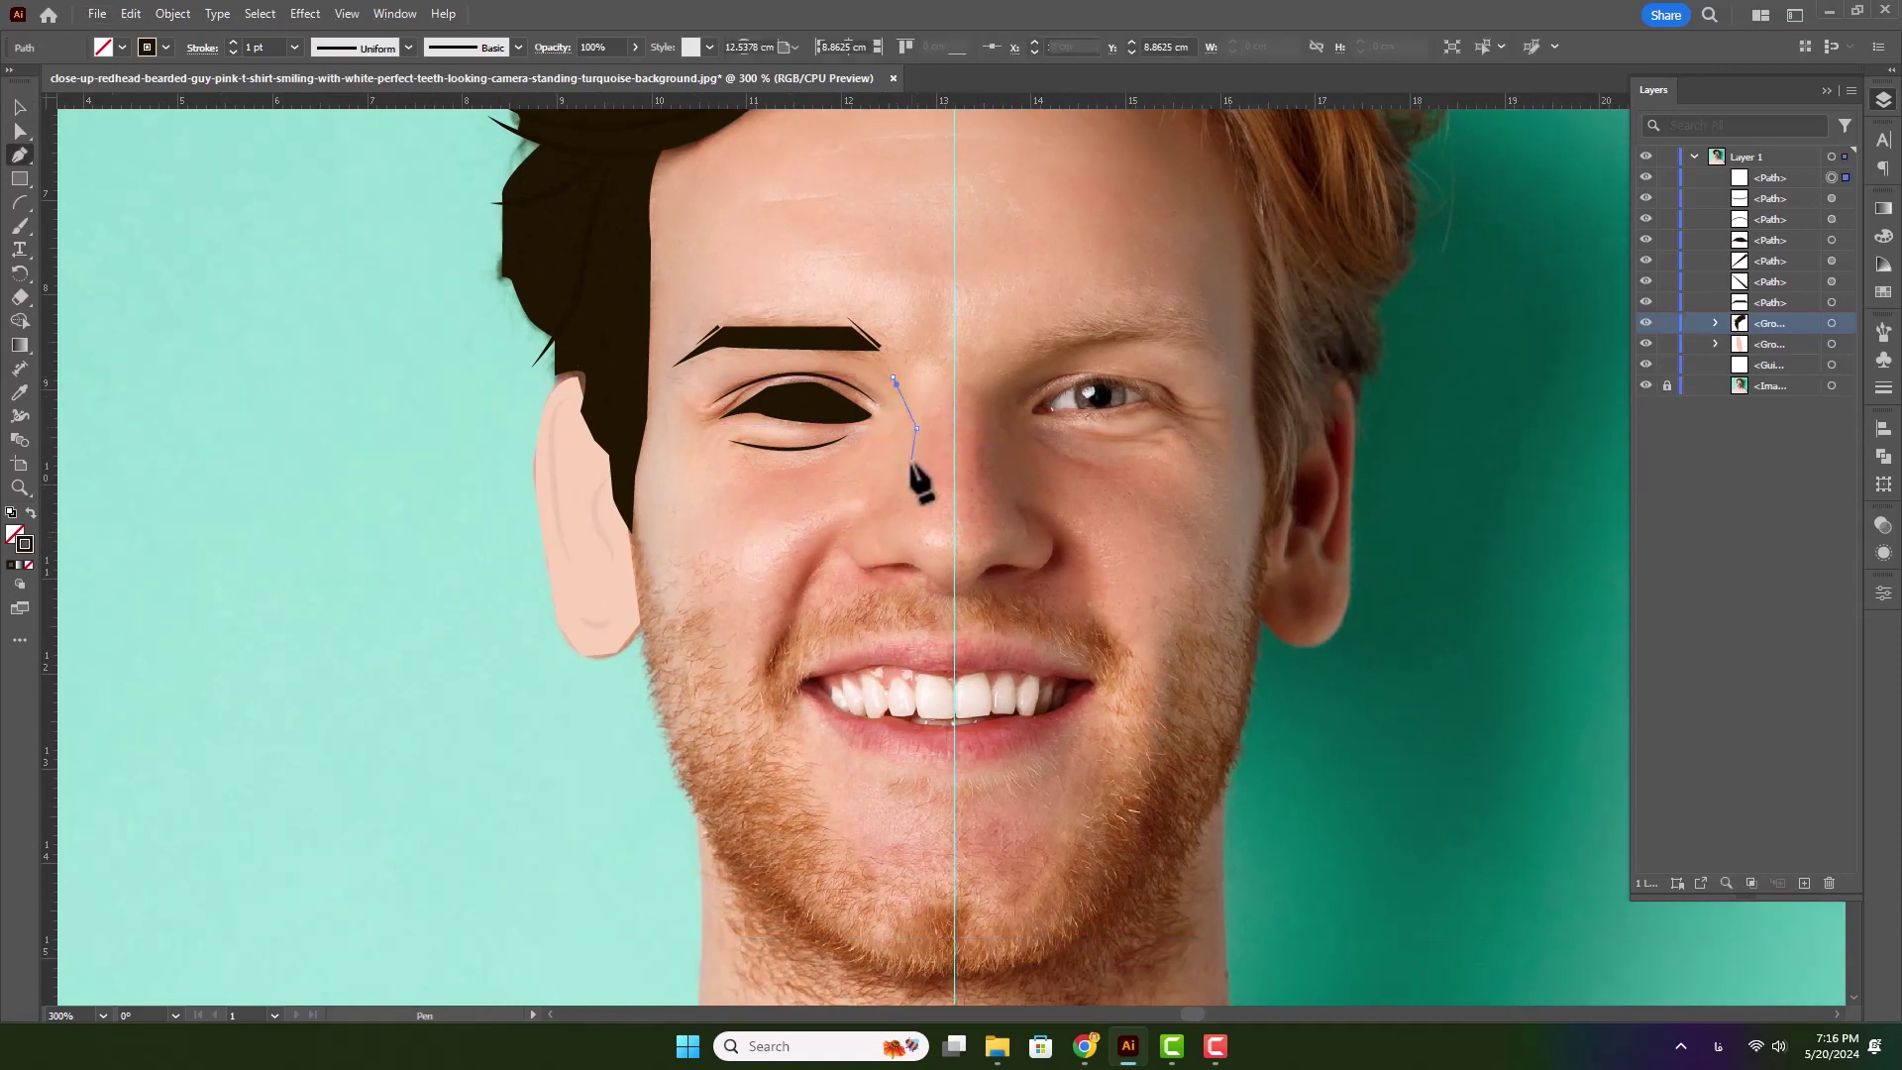
click(872, 521)
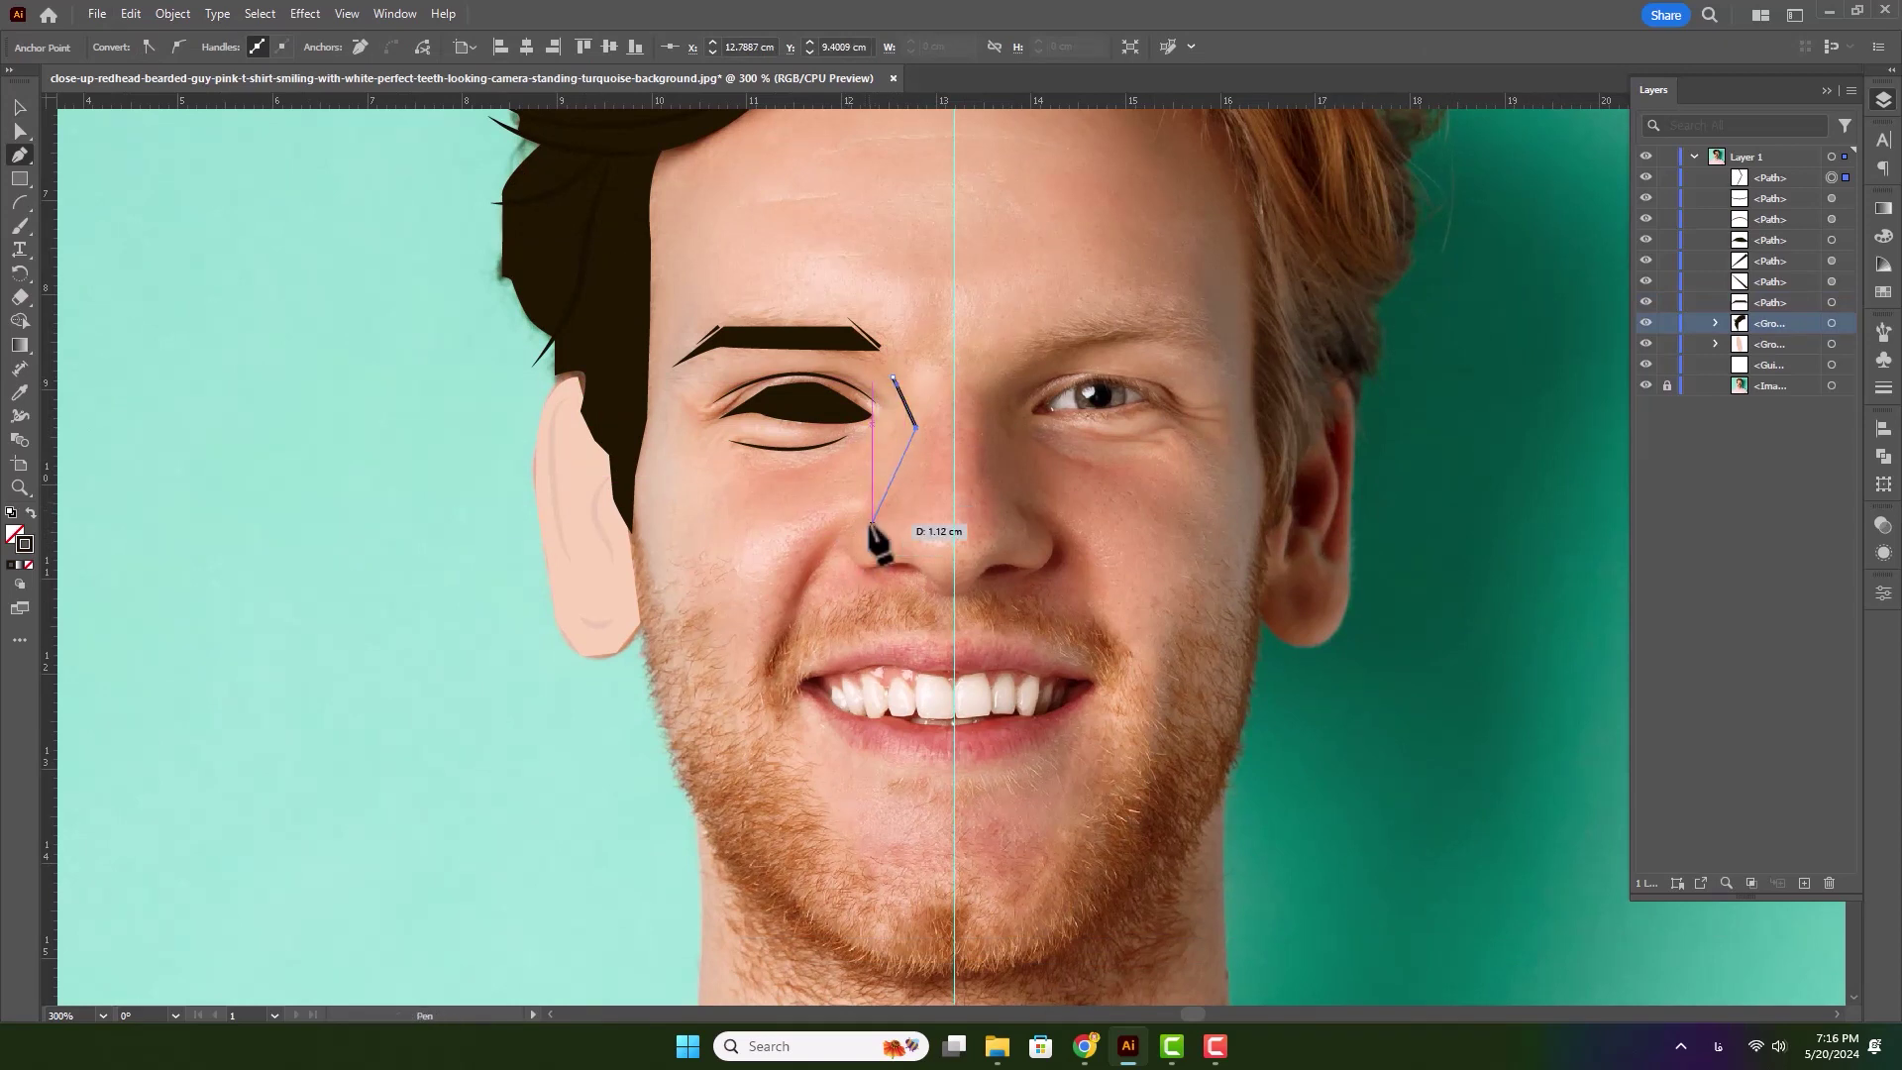
click(848, 546)
click(864, 571)
drag(917, 571, 938, 590)
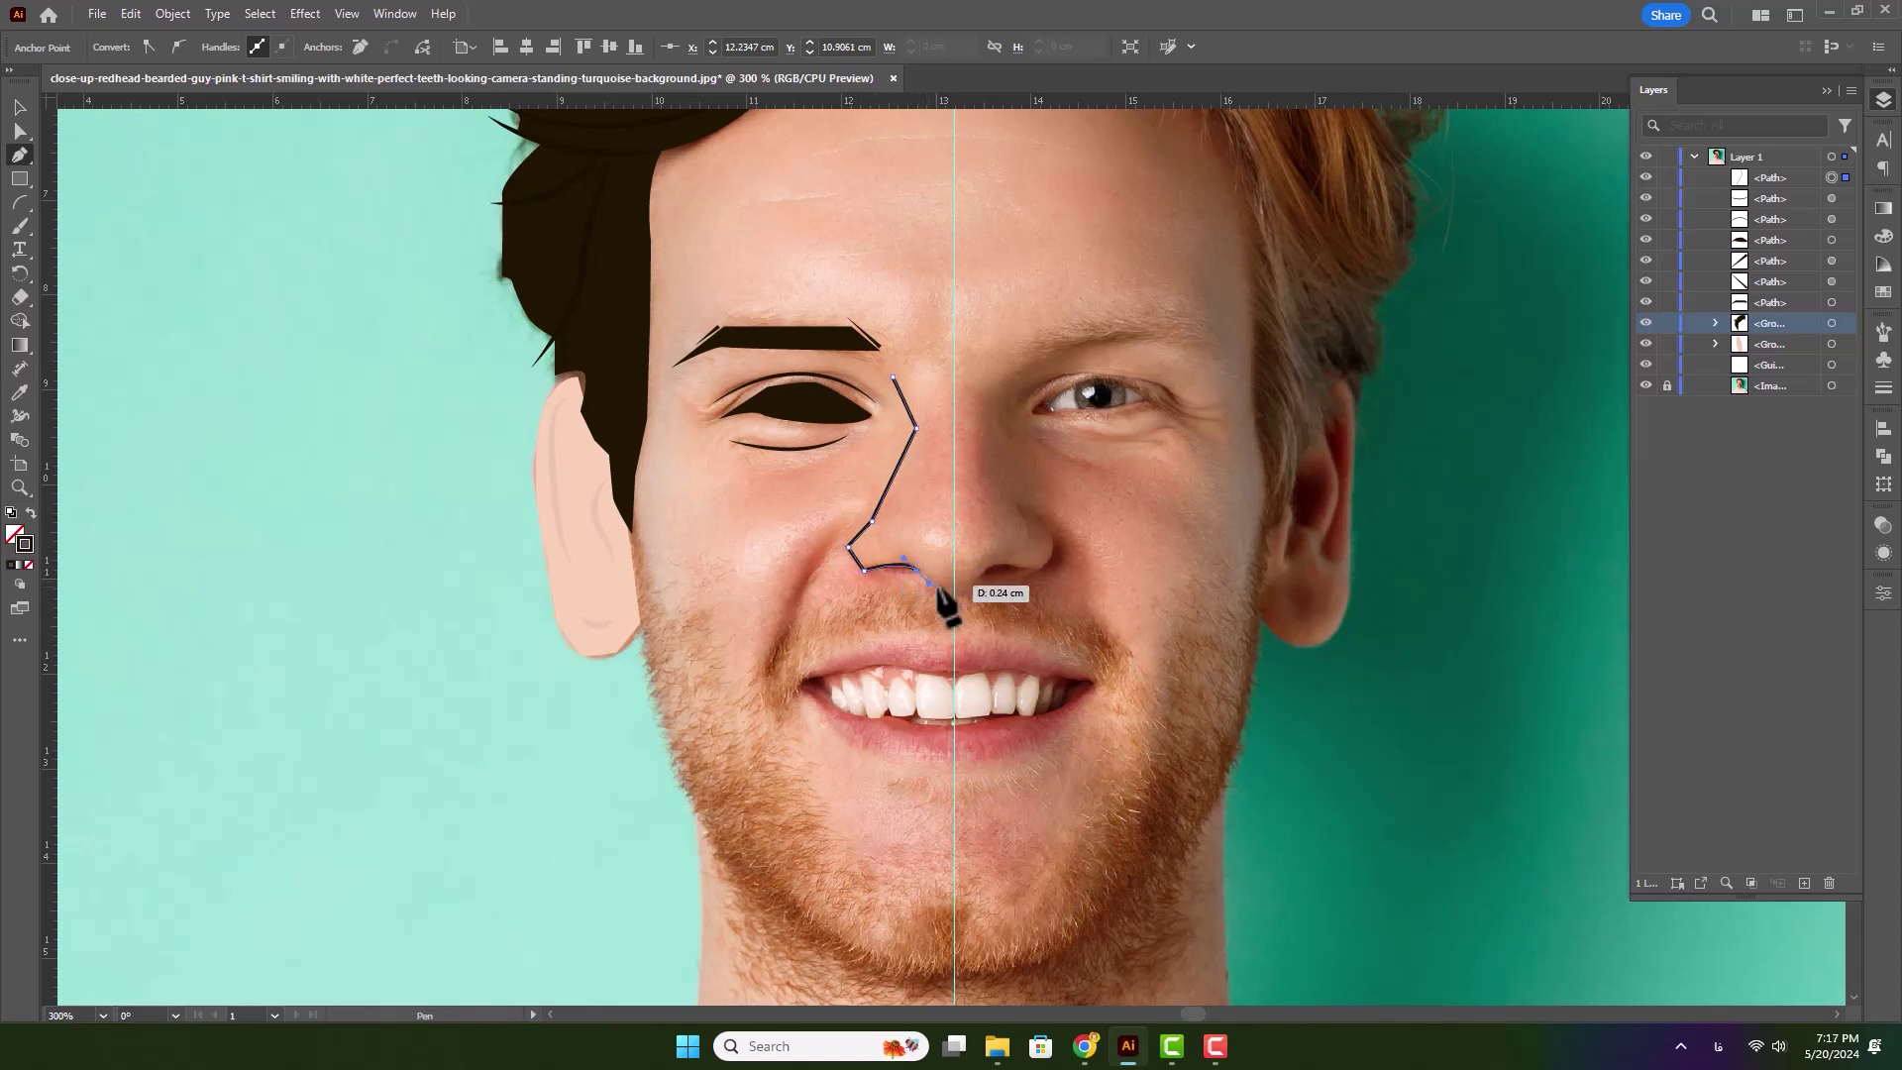
click(951, 589)
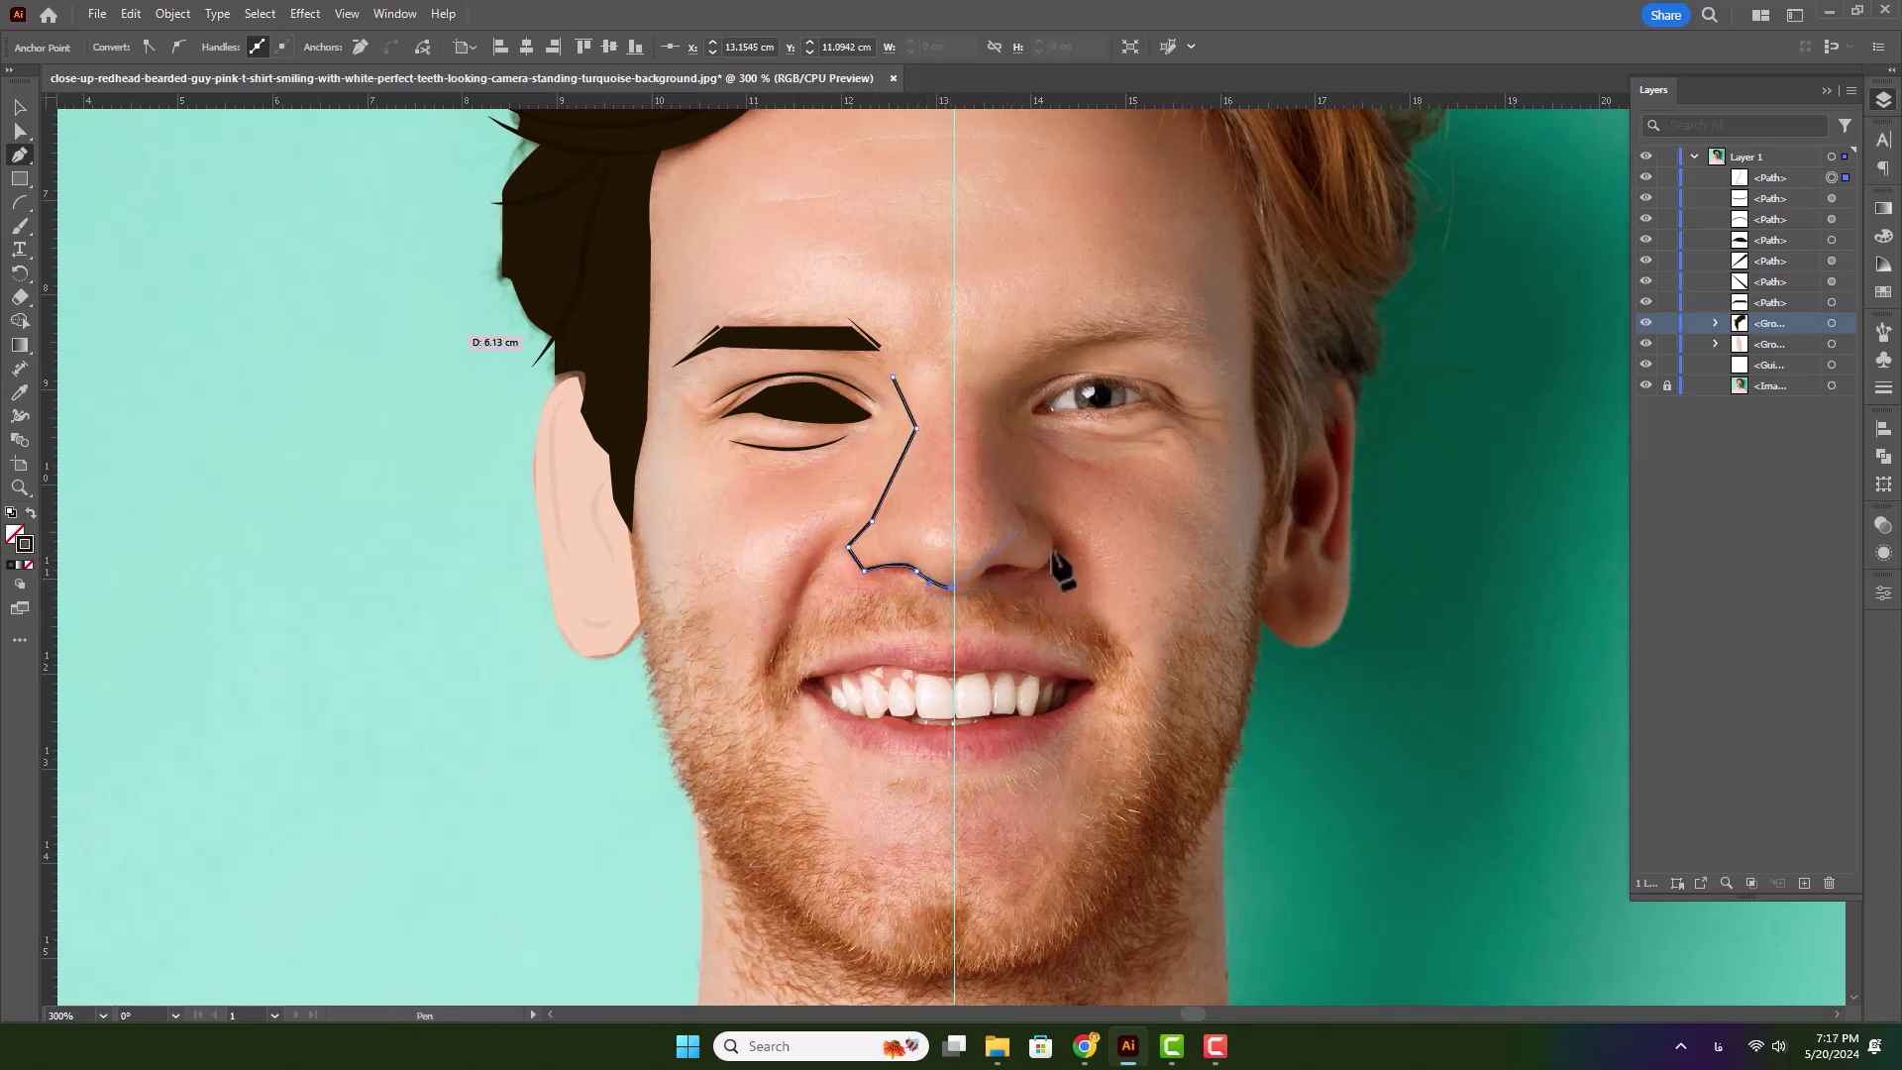
scroll(942, 595, up, 2)
drag(979, 592, 982, 585)
key(ctrl+z)
click(945, 587)
click(983, 587)
drag(1024, 634, 1026, 636)
click(20, 106)
scroll(892, 536, down, 1)
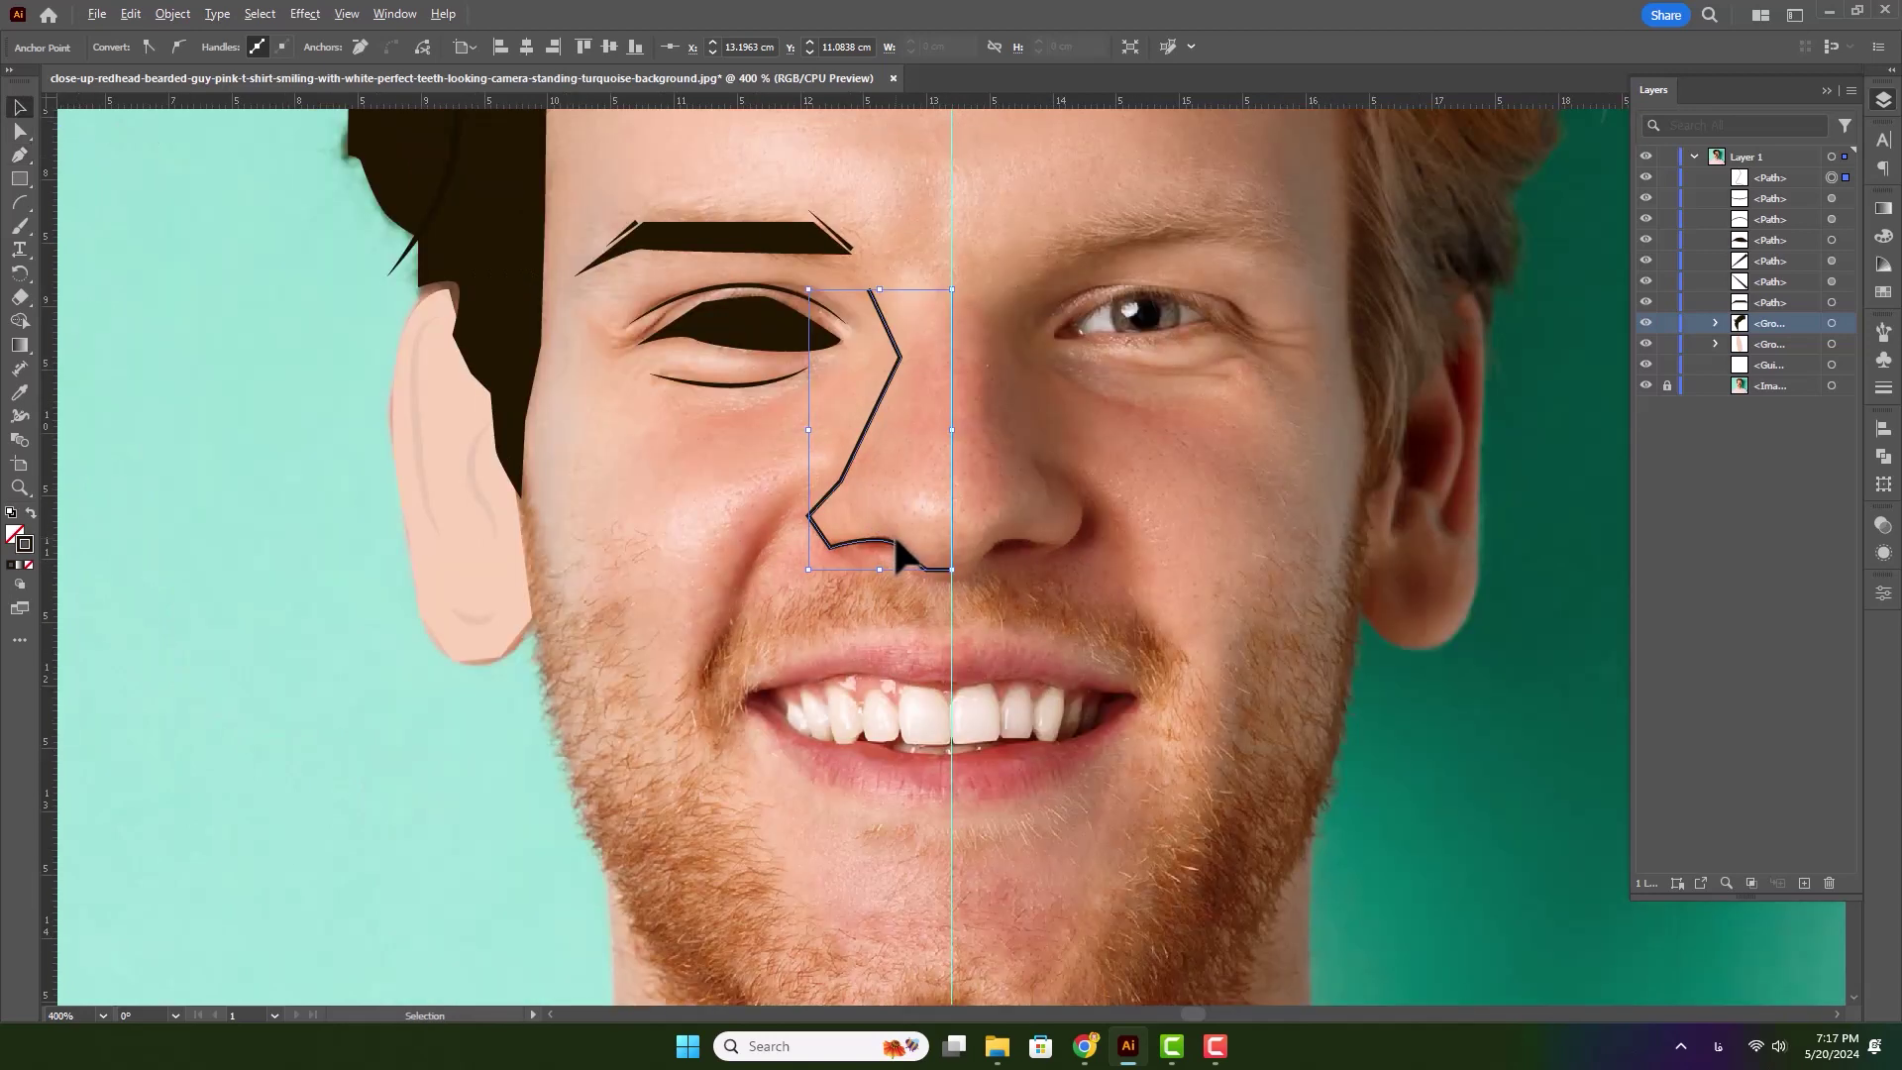
scroll(880, 501, up, 1)
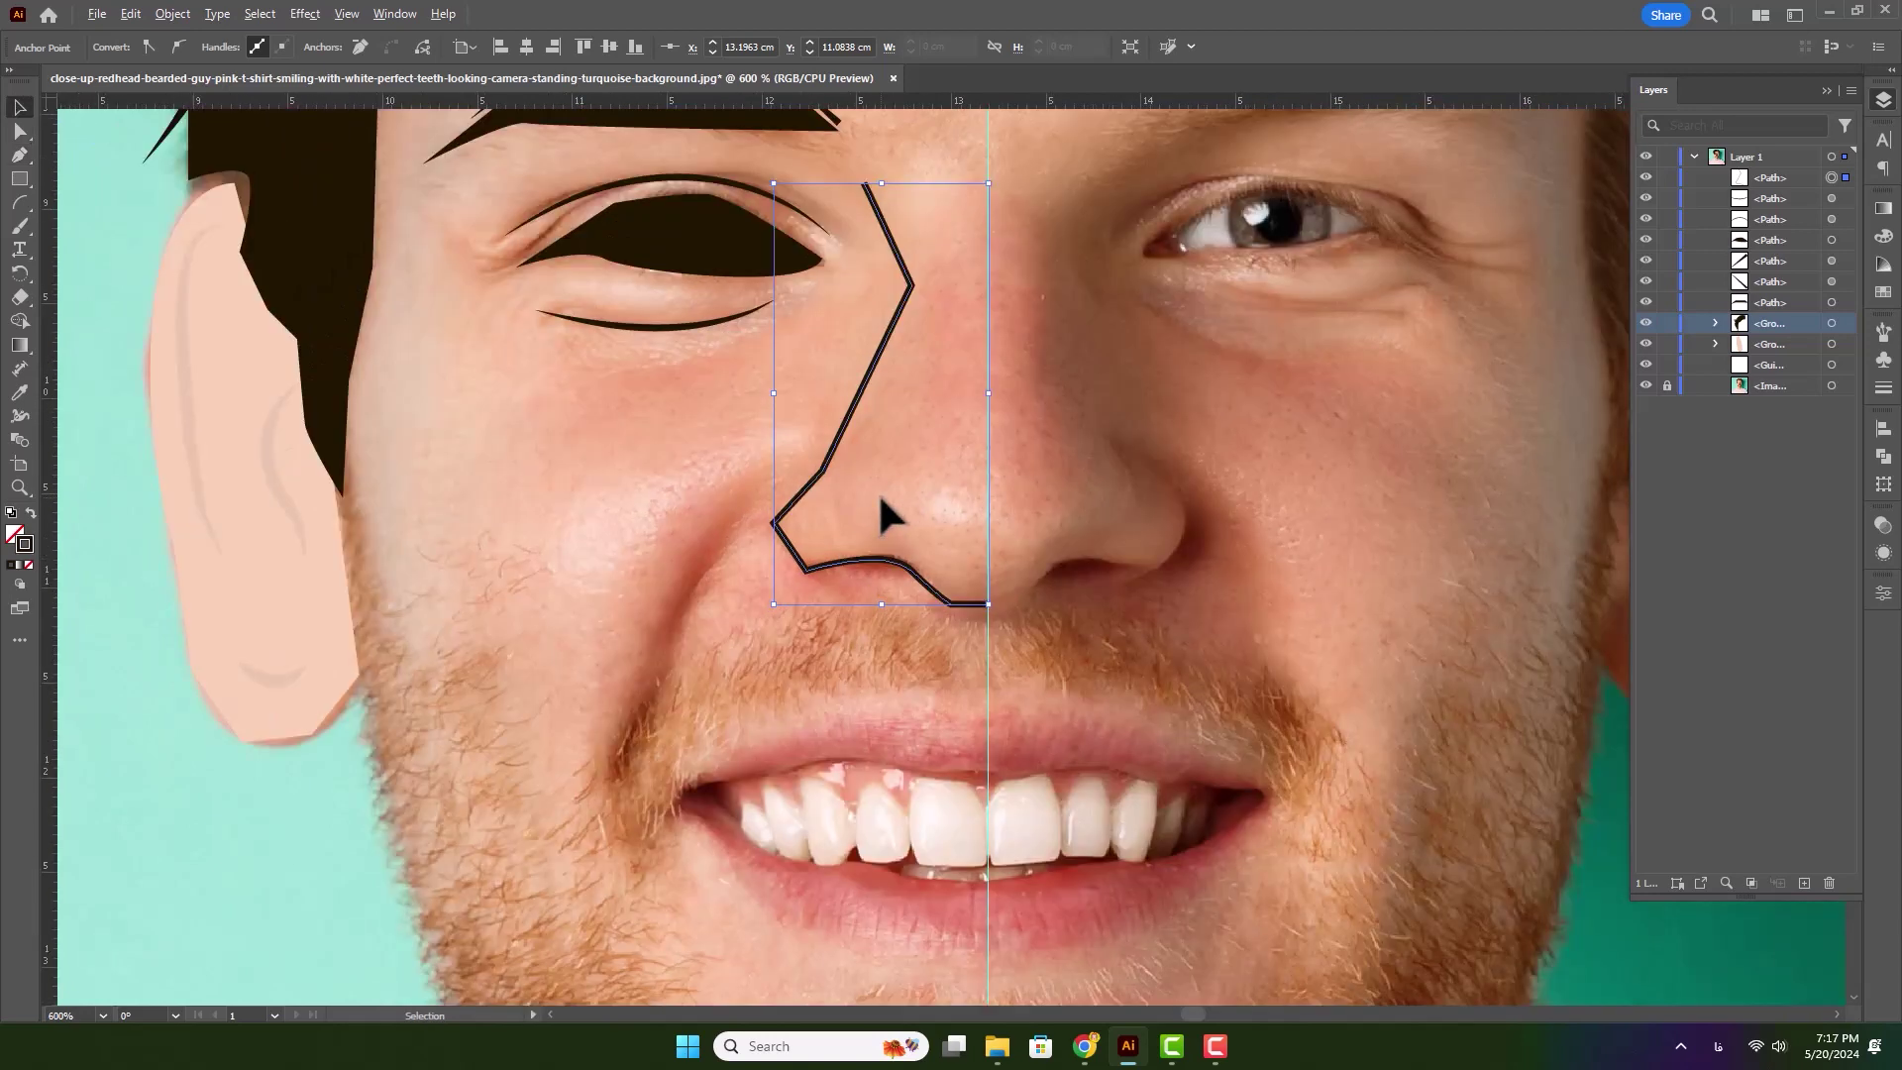
key(ctrl+z)
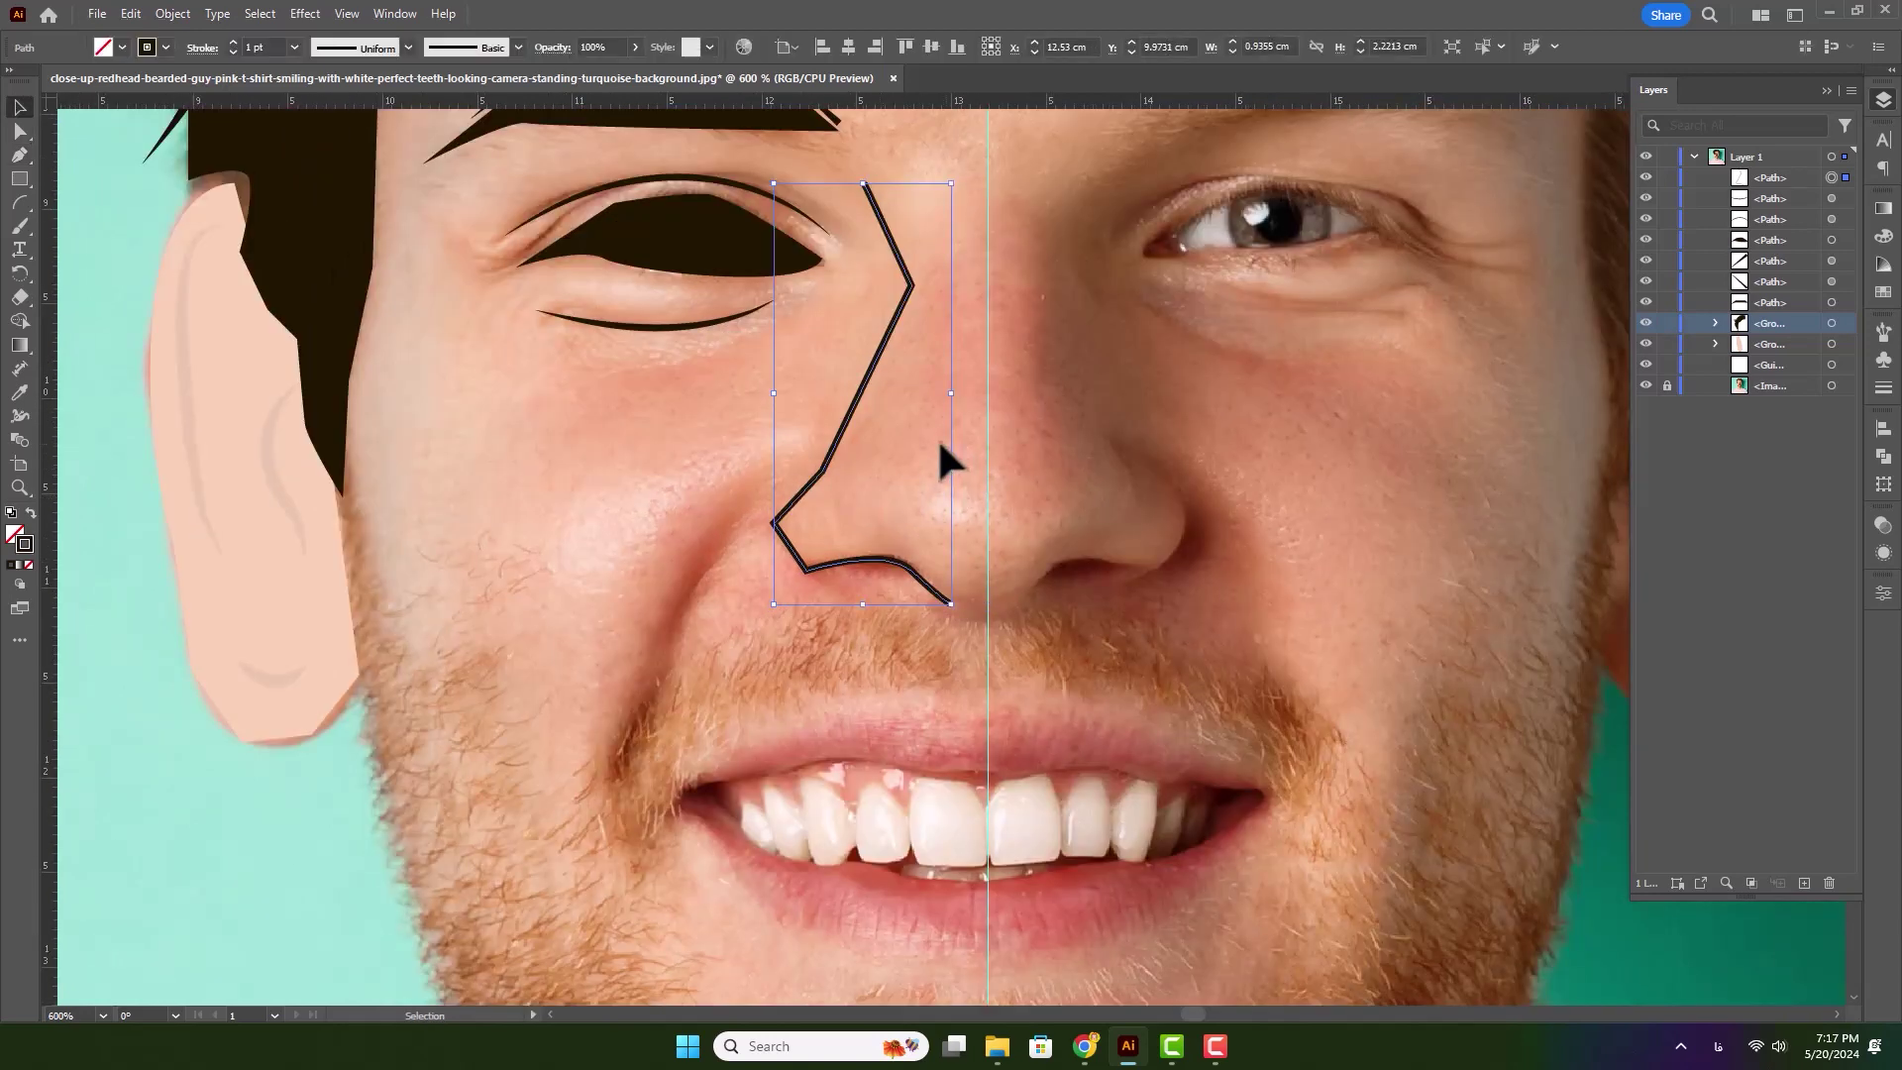
key(Delete)
- Draw a curved line for the nose bridge, running from beside the inner eye corner down the nose
drag(18, 148, 102, 253)
scroll(858, 446, up, 1)
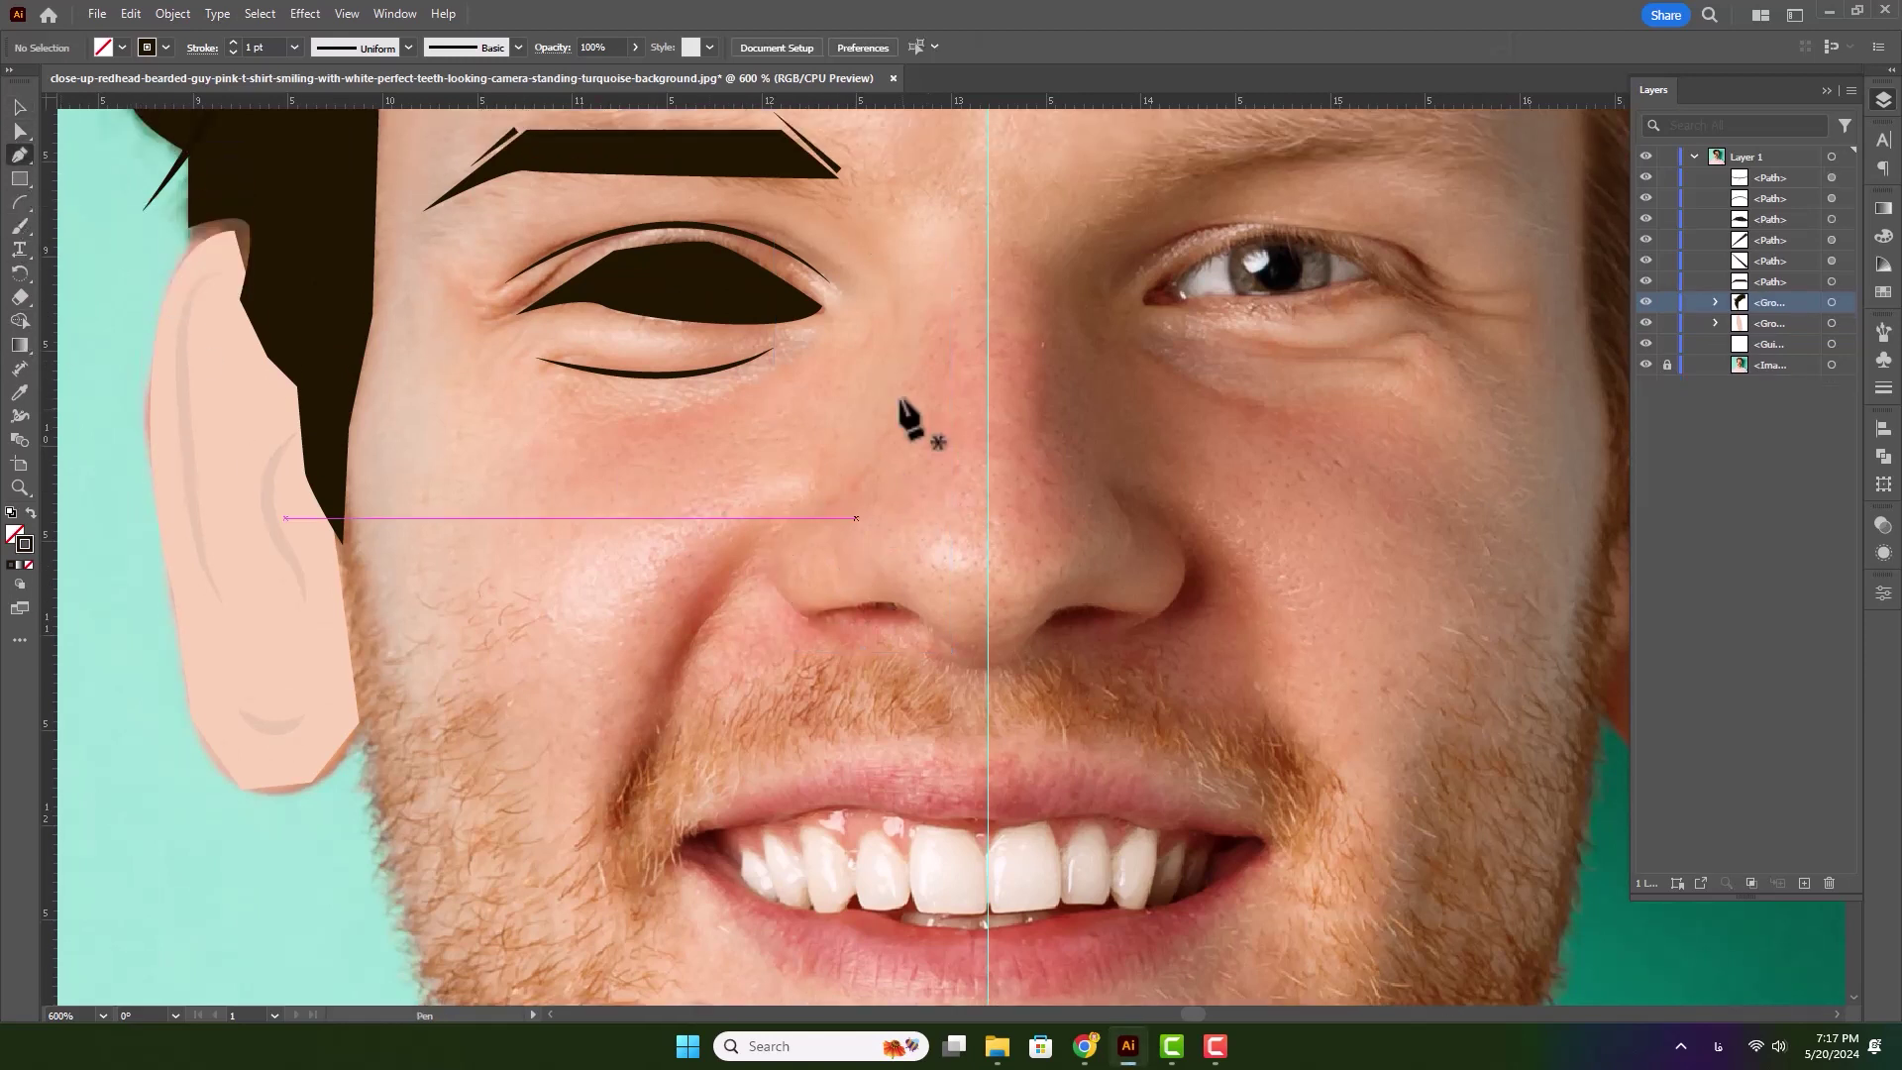
click(861, 231)
drag(899, 322, 899, 382)
click(900, 383)
key(Escape)
- Draw a slanted line down the nose's side and a separate path around the nostril and nose base to the centre guide
click(894, 404)
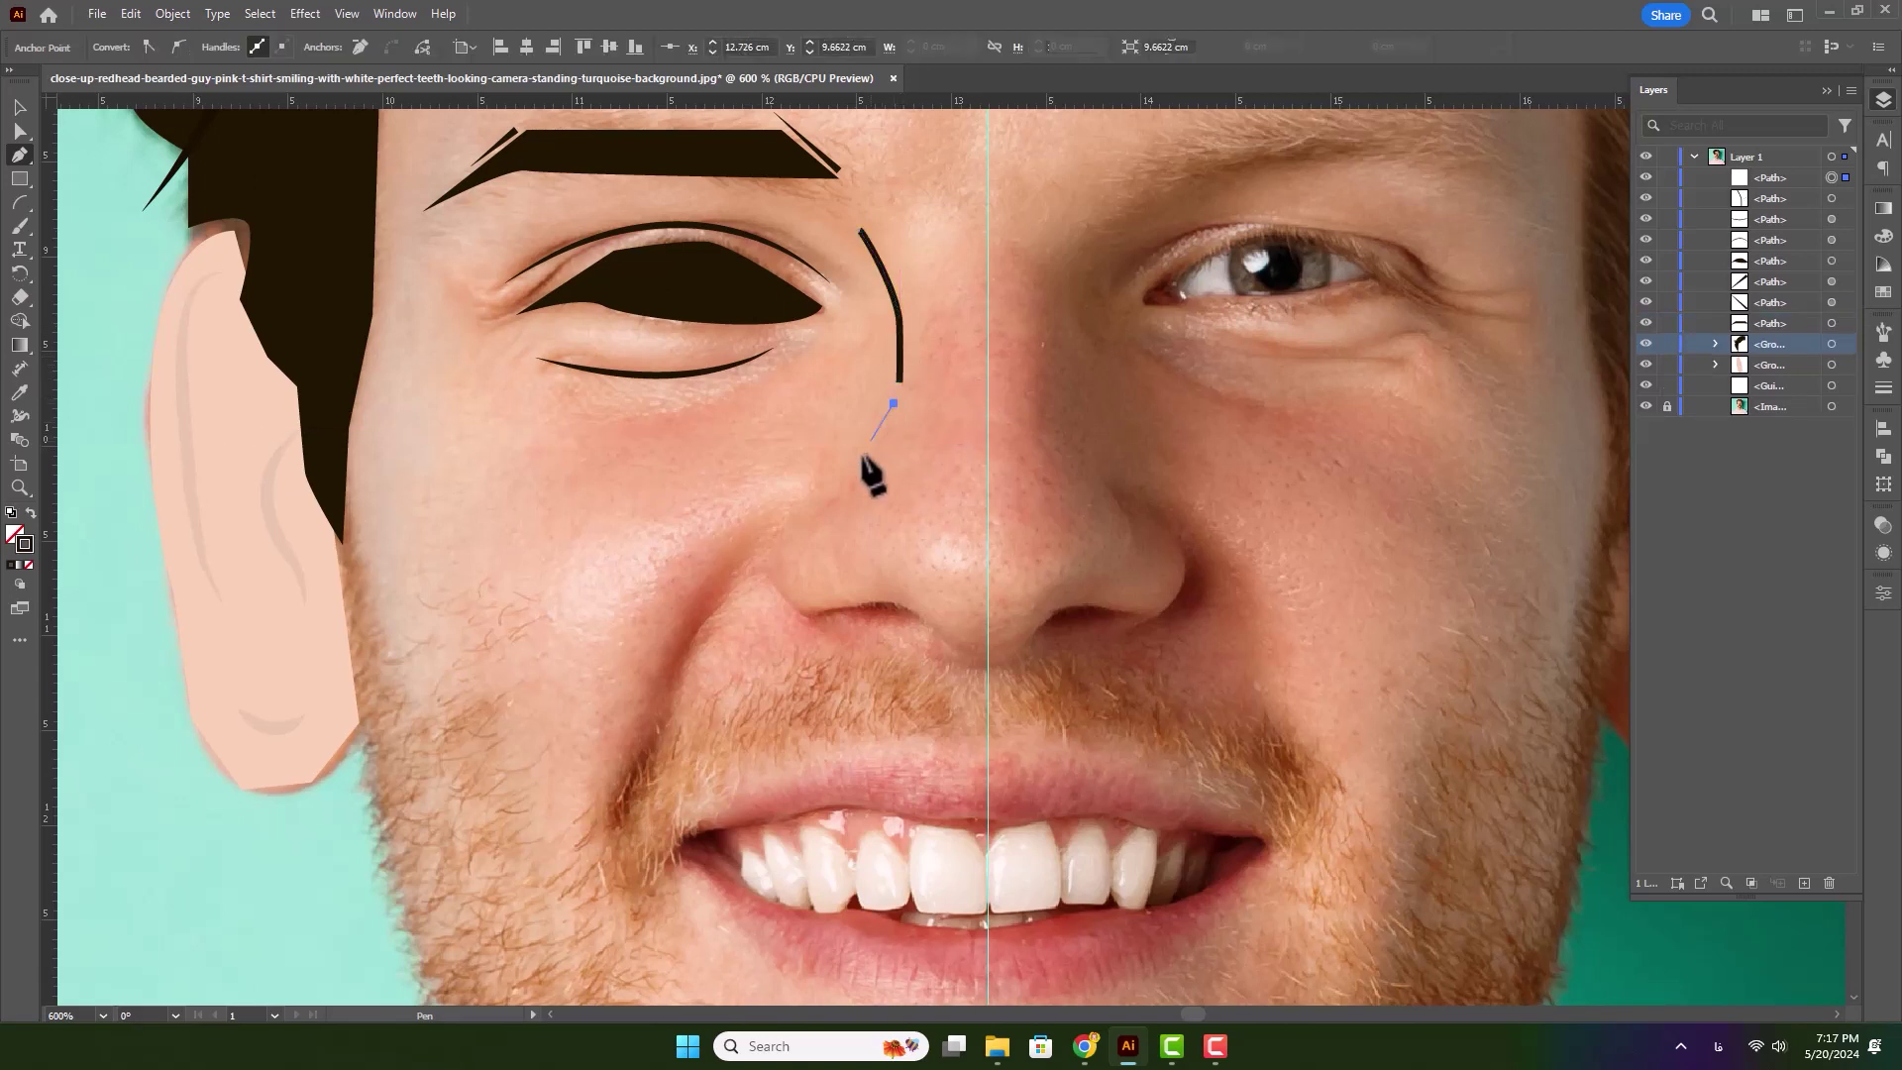
drag(799, 510, 789, 602)
drag(806, 618, 921, 620)
drag(774, 582, 943, 646)
click(778, 582)
click(951, 664)
click(988, 667)
- Set the stroke of the three nose lines to 2 pt and give them the one-end tapered width profile
key(v)
shift+click(862, 448)
shift+click(900, 369)
click(959, 357)
click(900, 356)
shift+click(878, 430)
shift+click(897, 609)
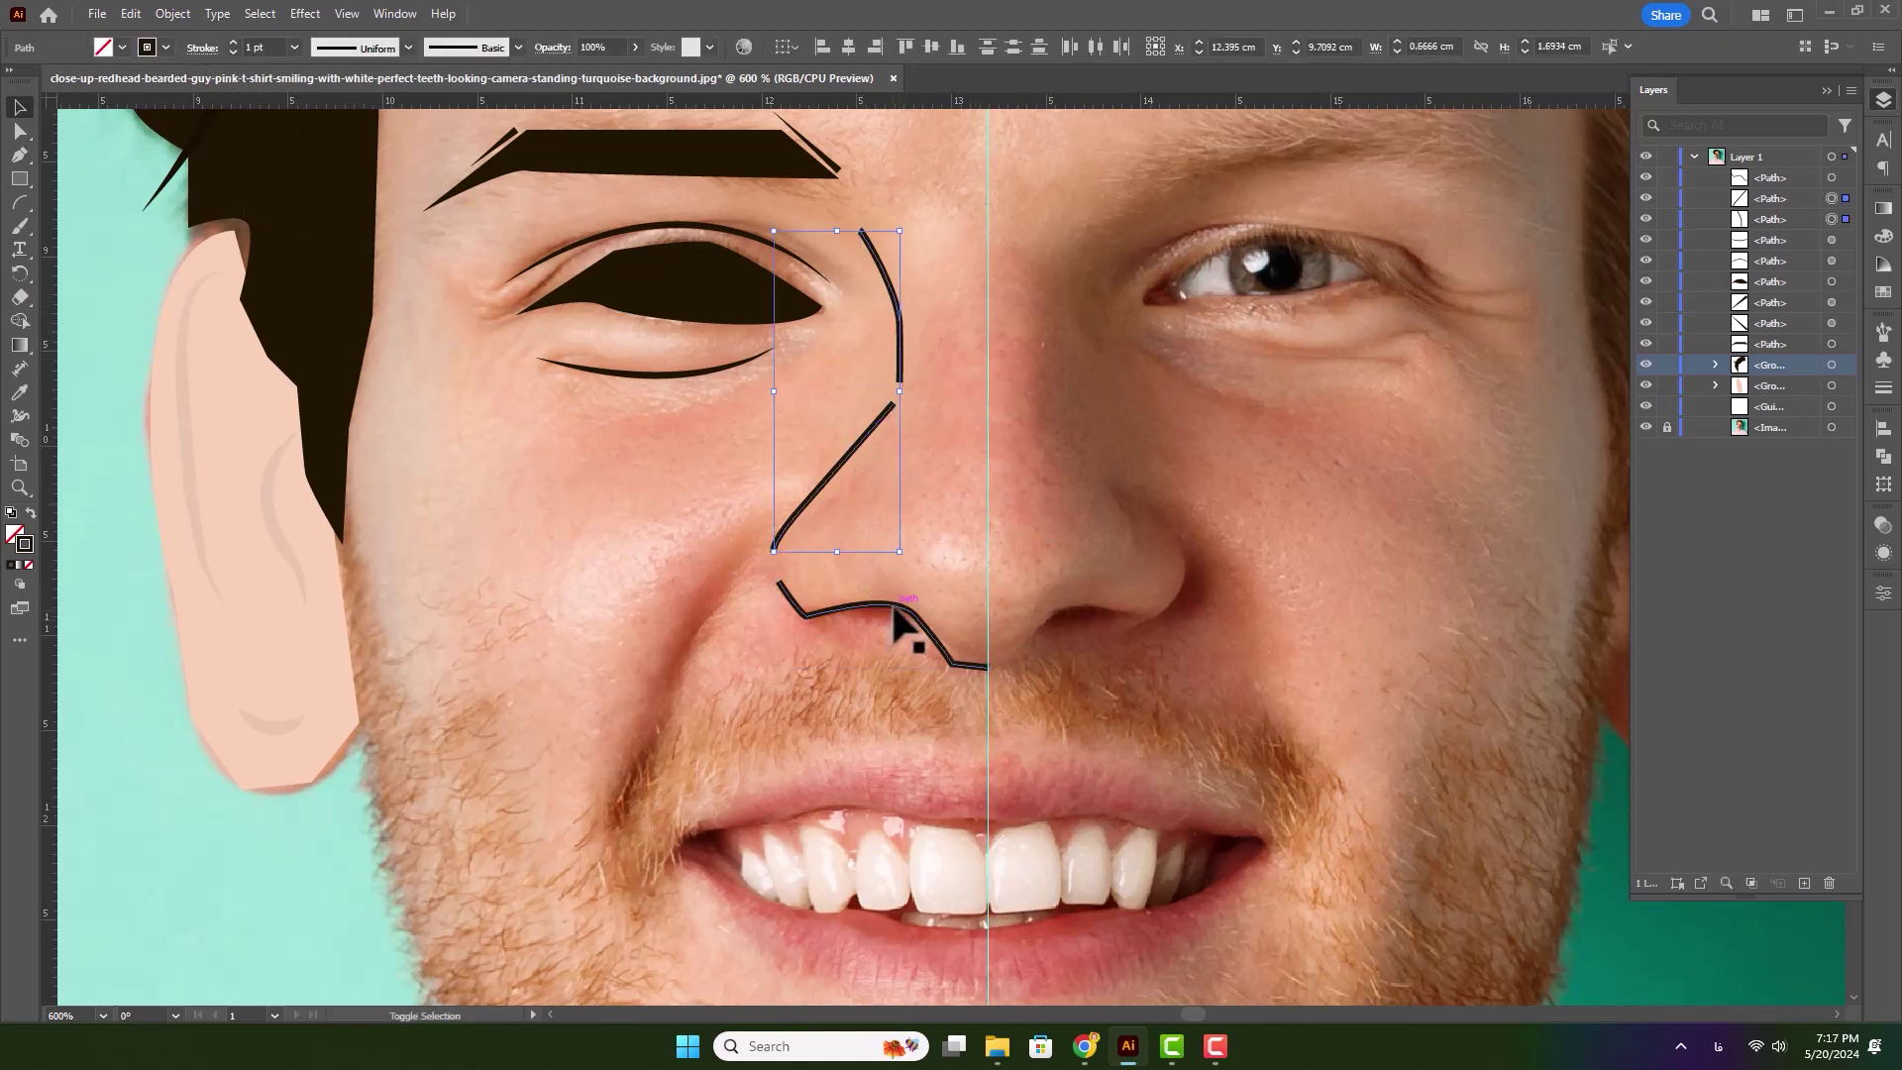
click(233, 41)
click(382, 47)
click(386, 111)
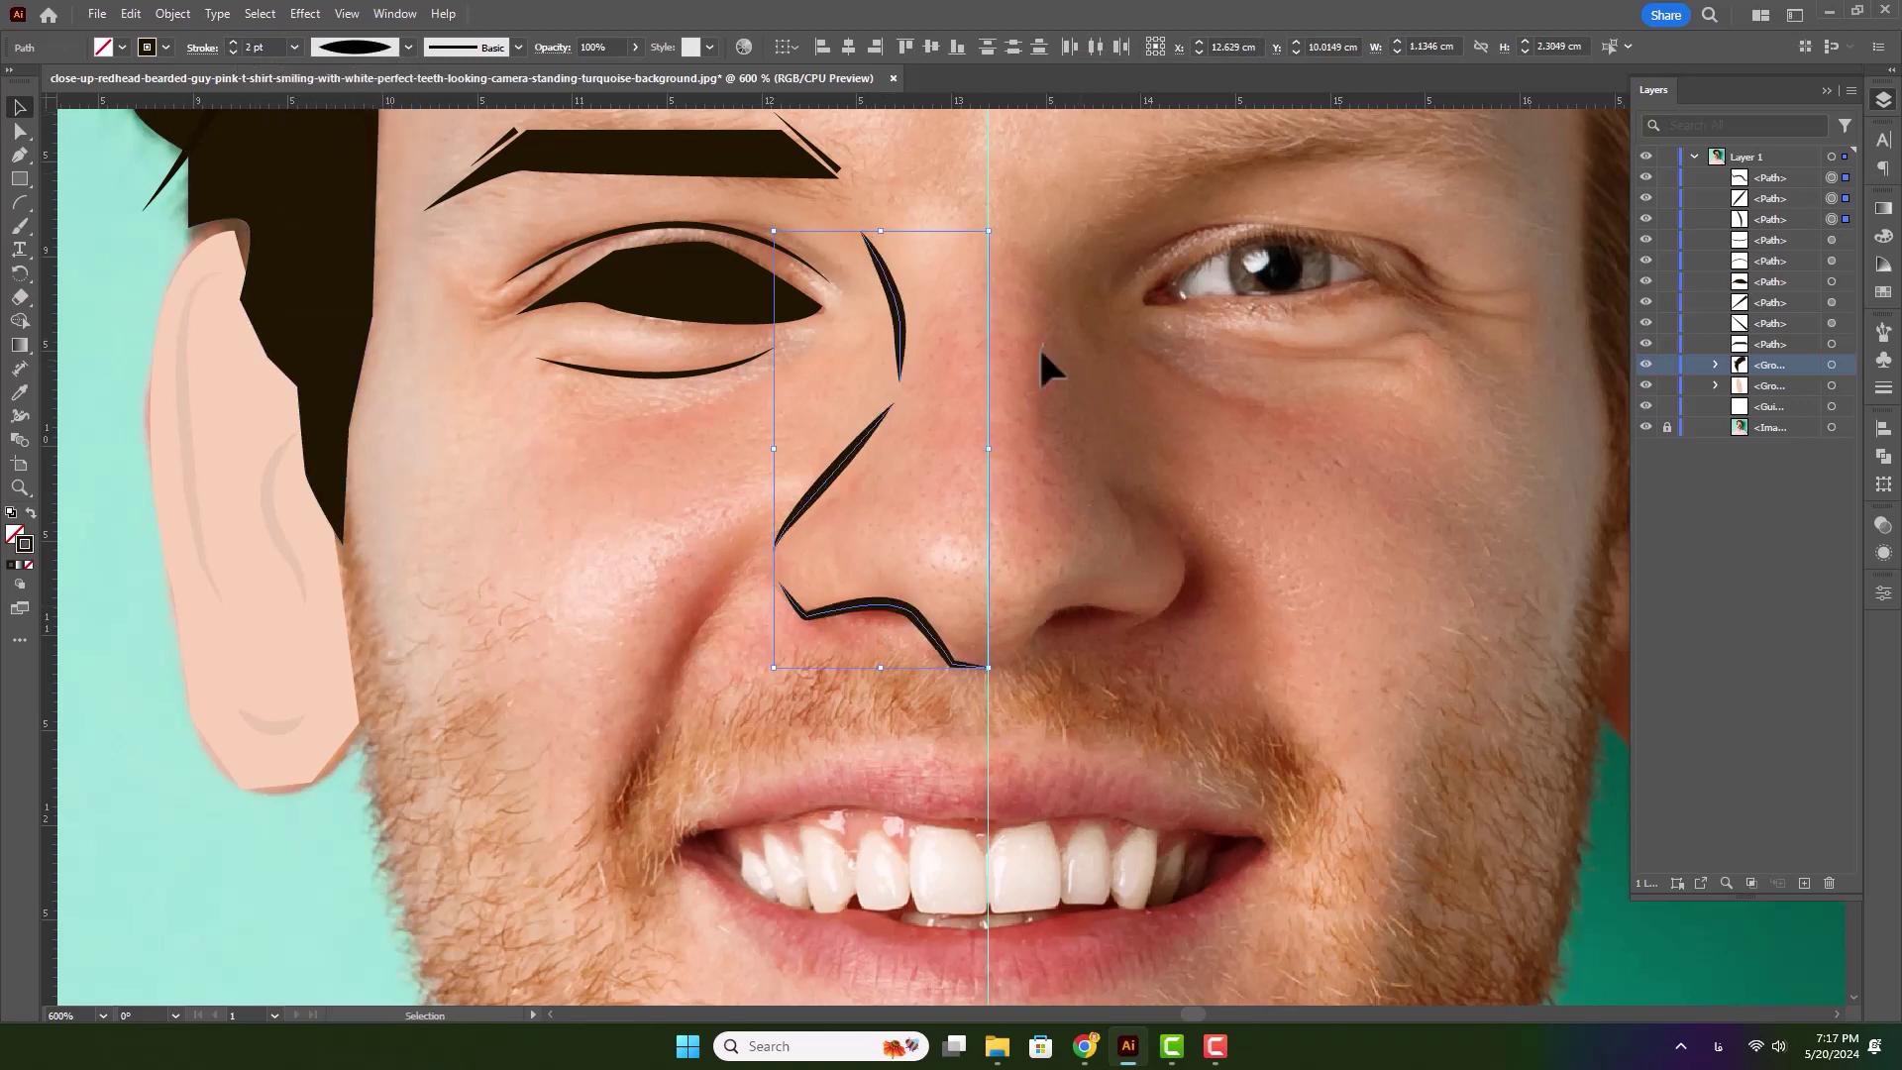
click(368, 53)
click(344, 203)
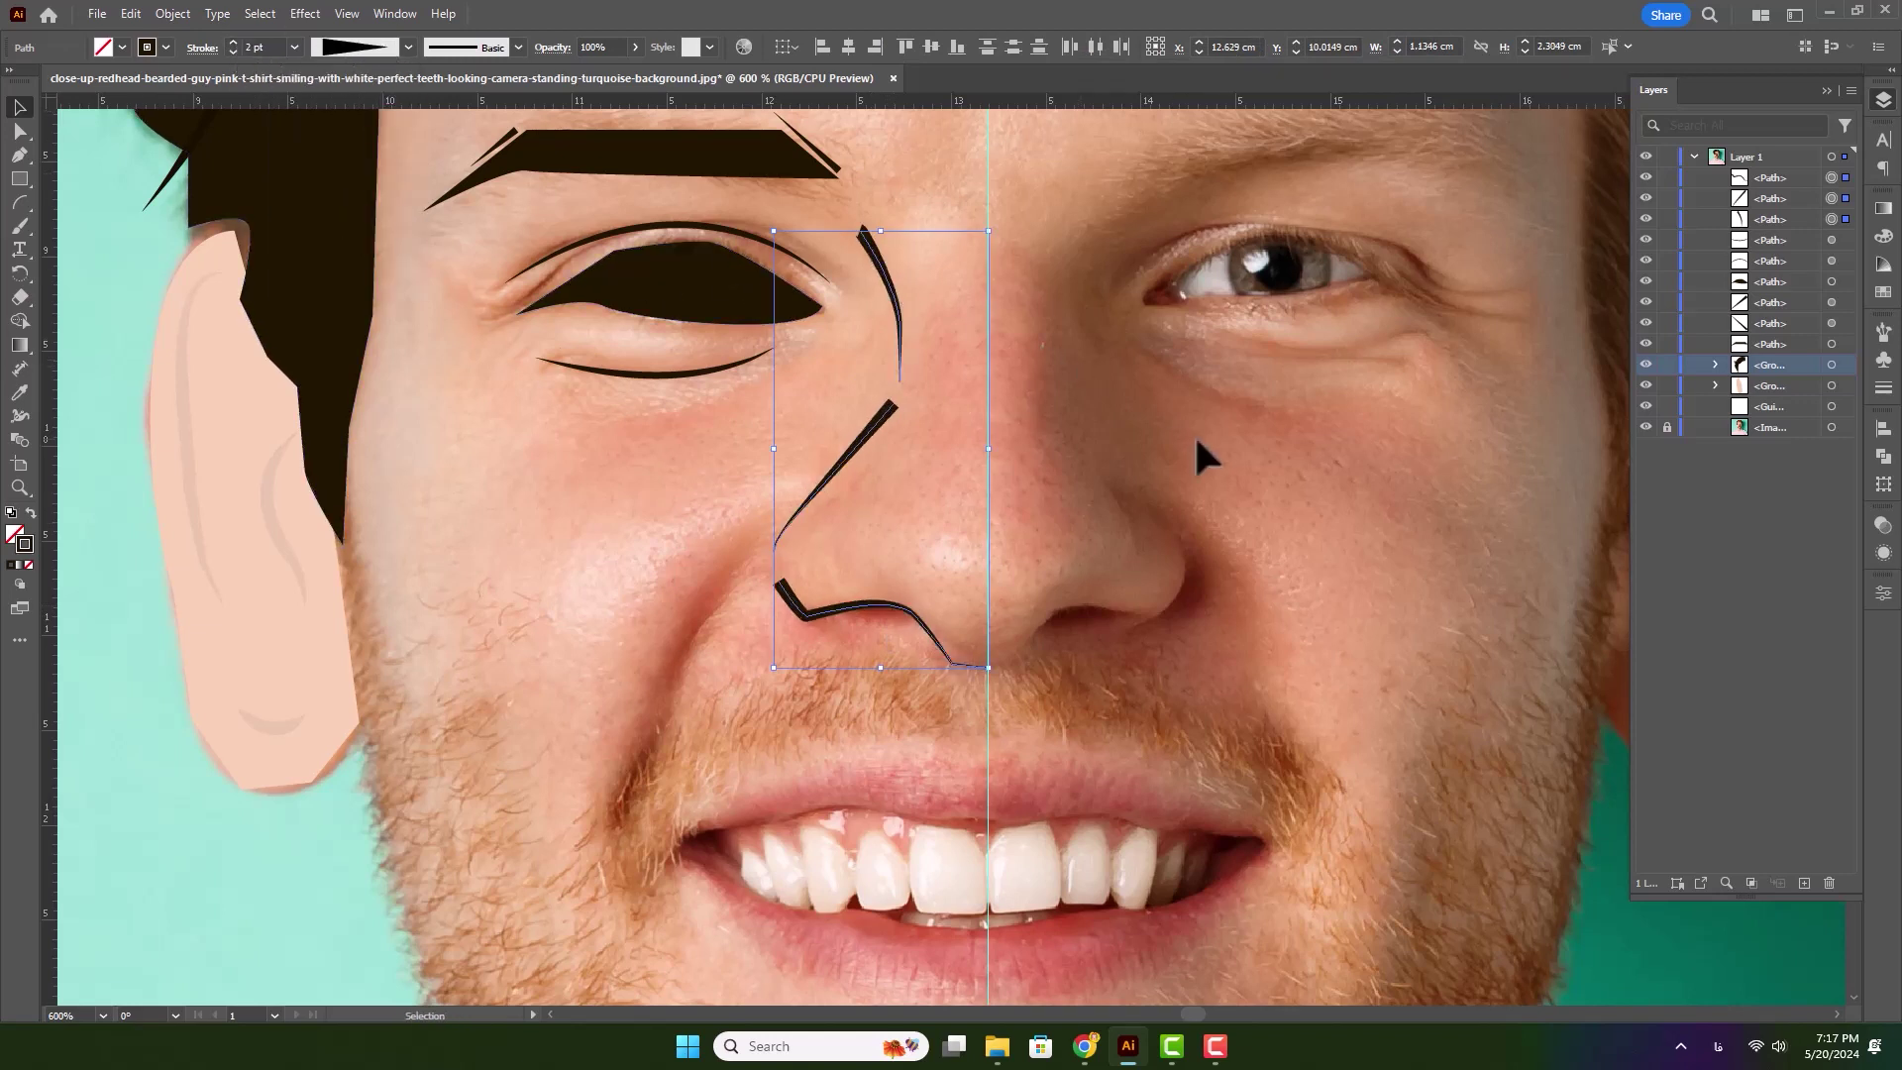
click(1158, 422)
- Draw a curved smile line from beside the nostril down to the corner of the mouth
scroll(1173, 509, down, 2)
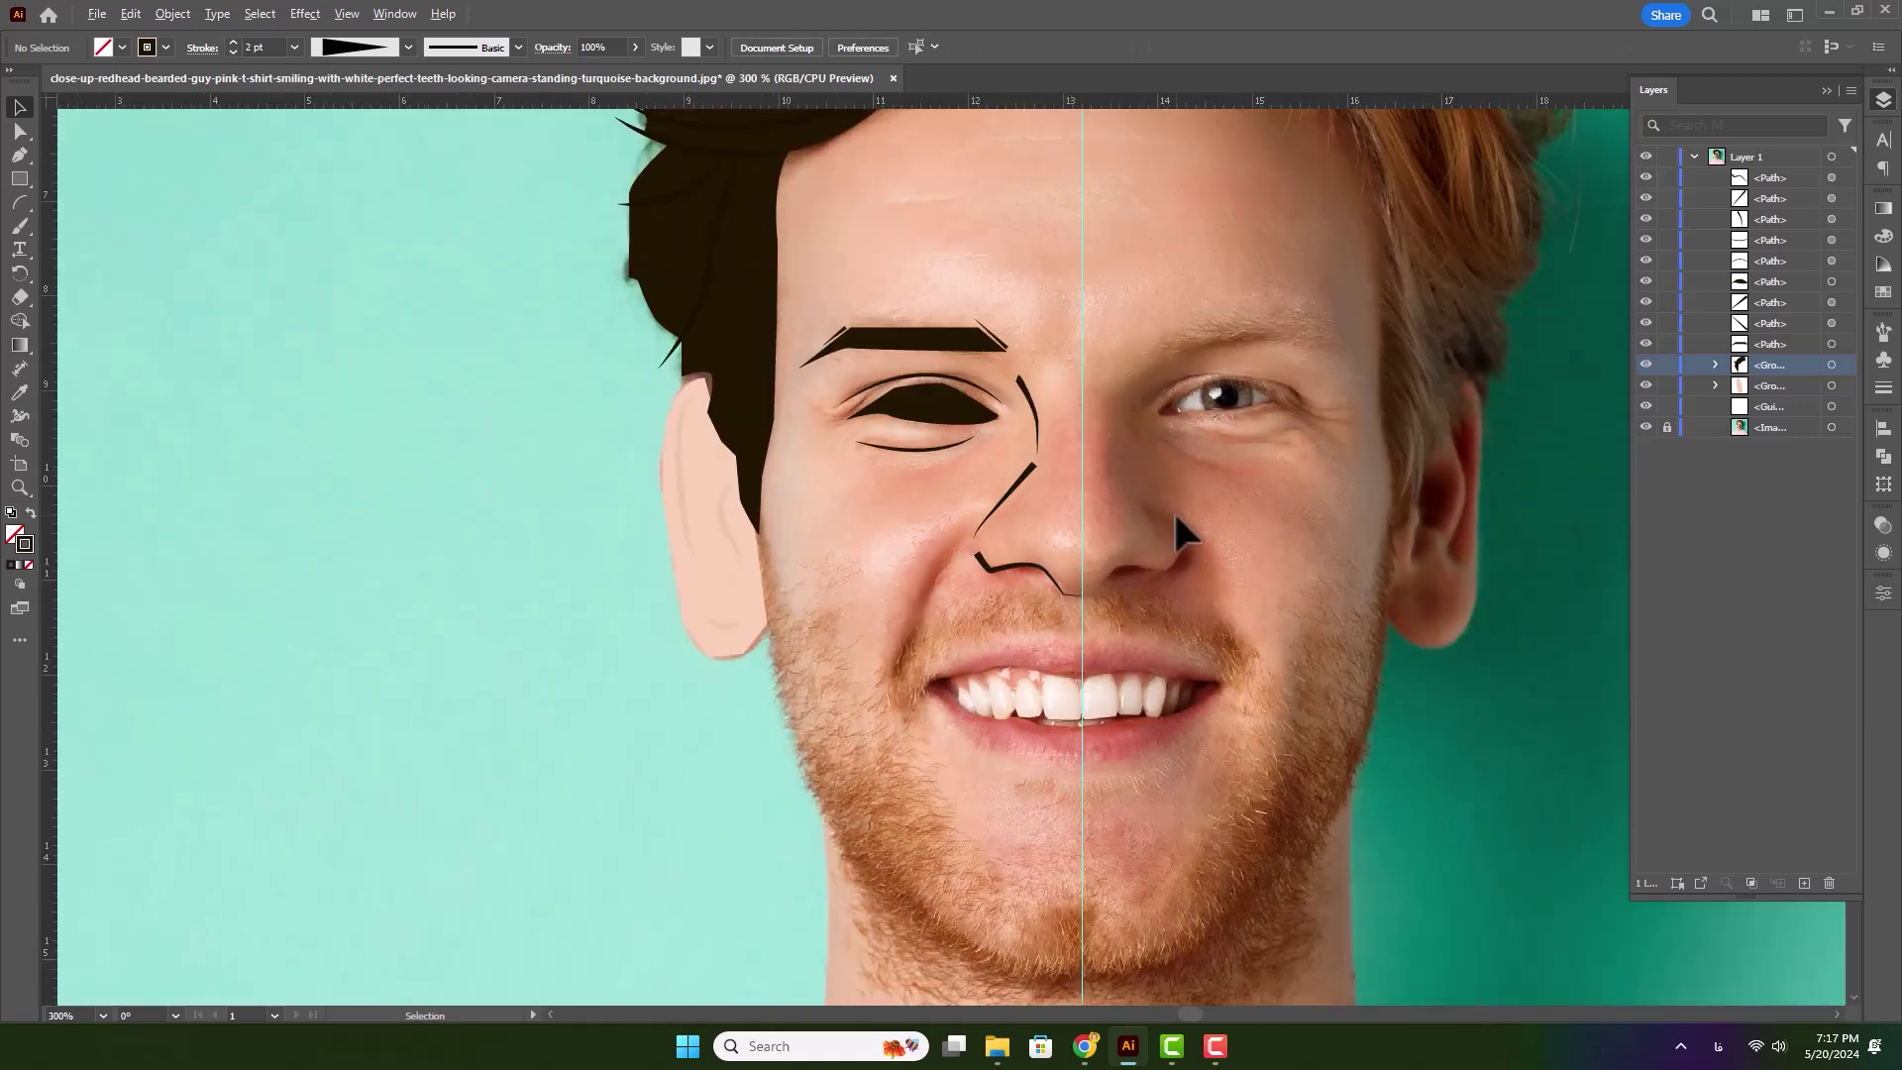
drag(1095, 661, 1018, 677)
click(878, 564)
drag(816, 698, 817, 777)
click(19, 107)
- Give the smile line a 1 pt stroke with a width profile tapered at both ends
click(642, 515)
click(851, 599)
click(354, 46)
click(336, 109)
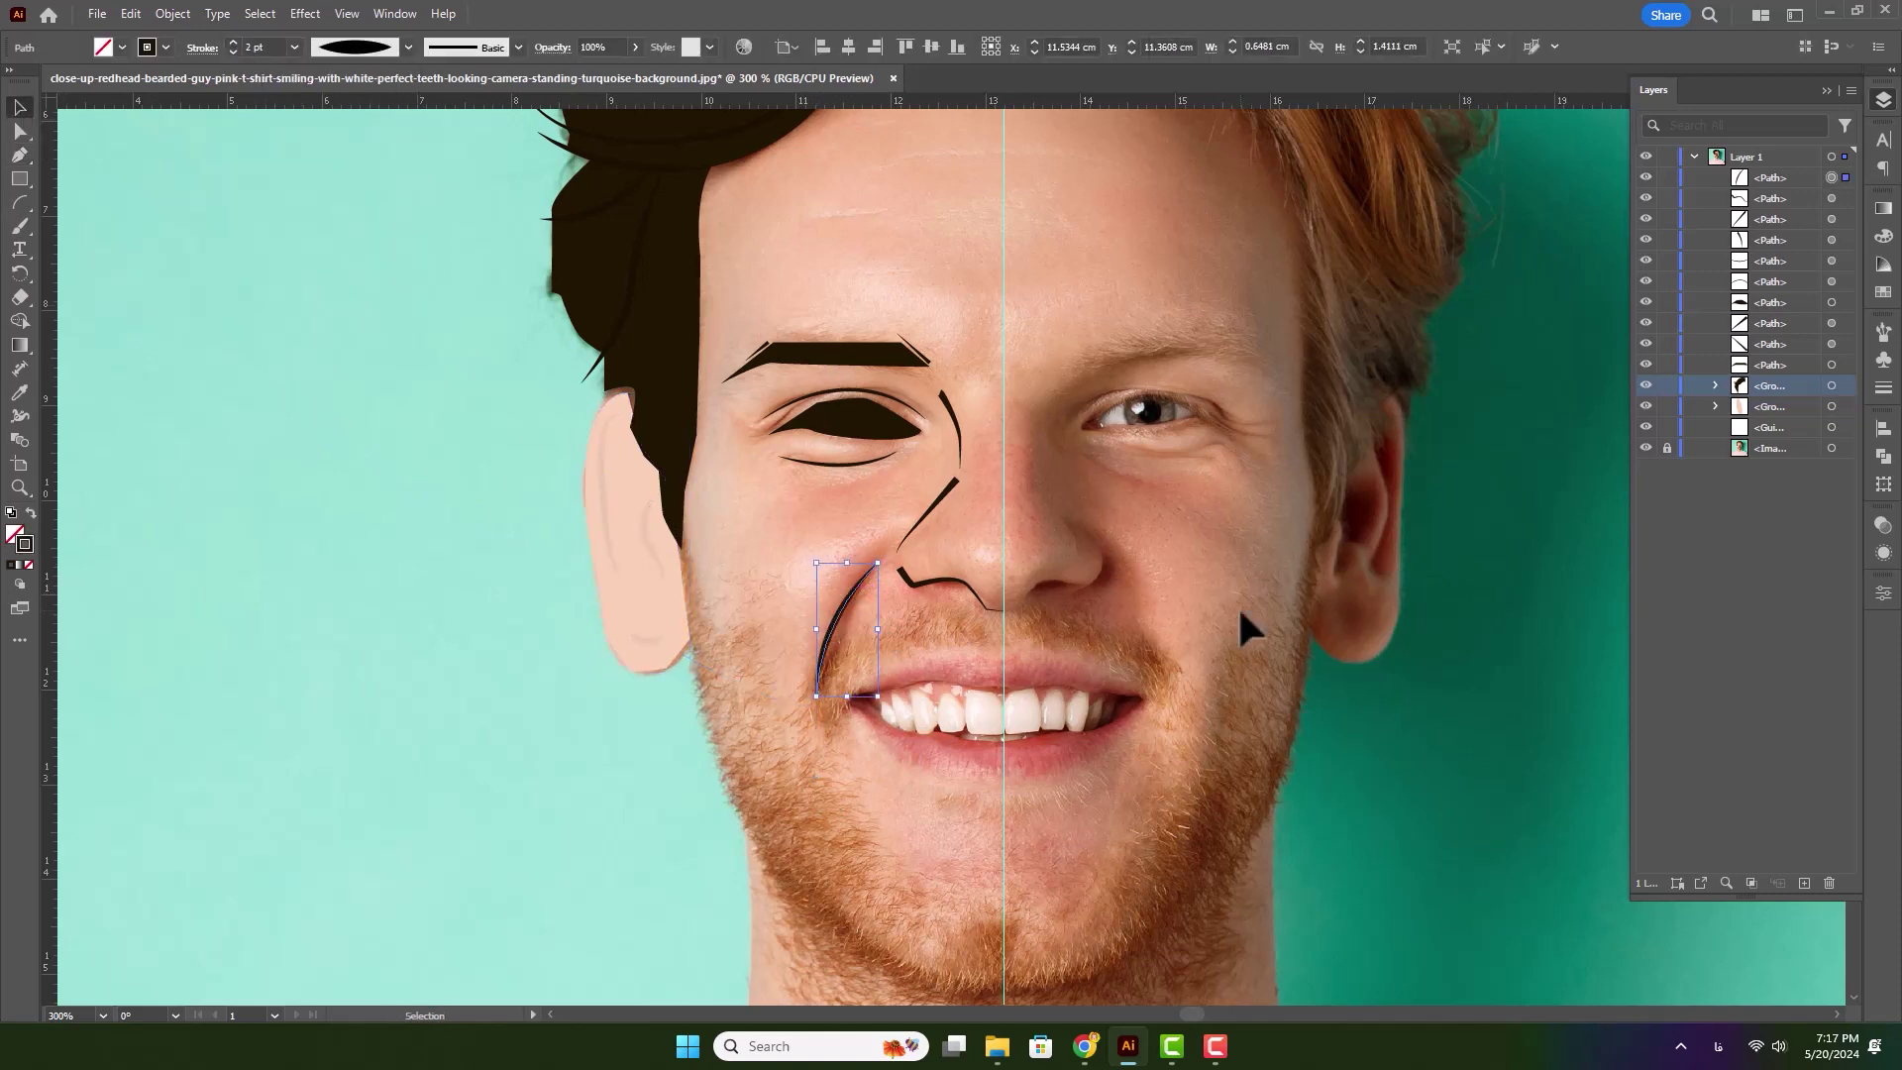
drag(961, 682, 862, 601)
key(ctrl+z)
click(968, 666)
- Draw an open outer lip outline from the upper lip's centre around the mouth corner to the lower lip's centre
scroll(878, 637, up, 2)
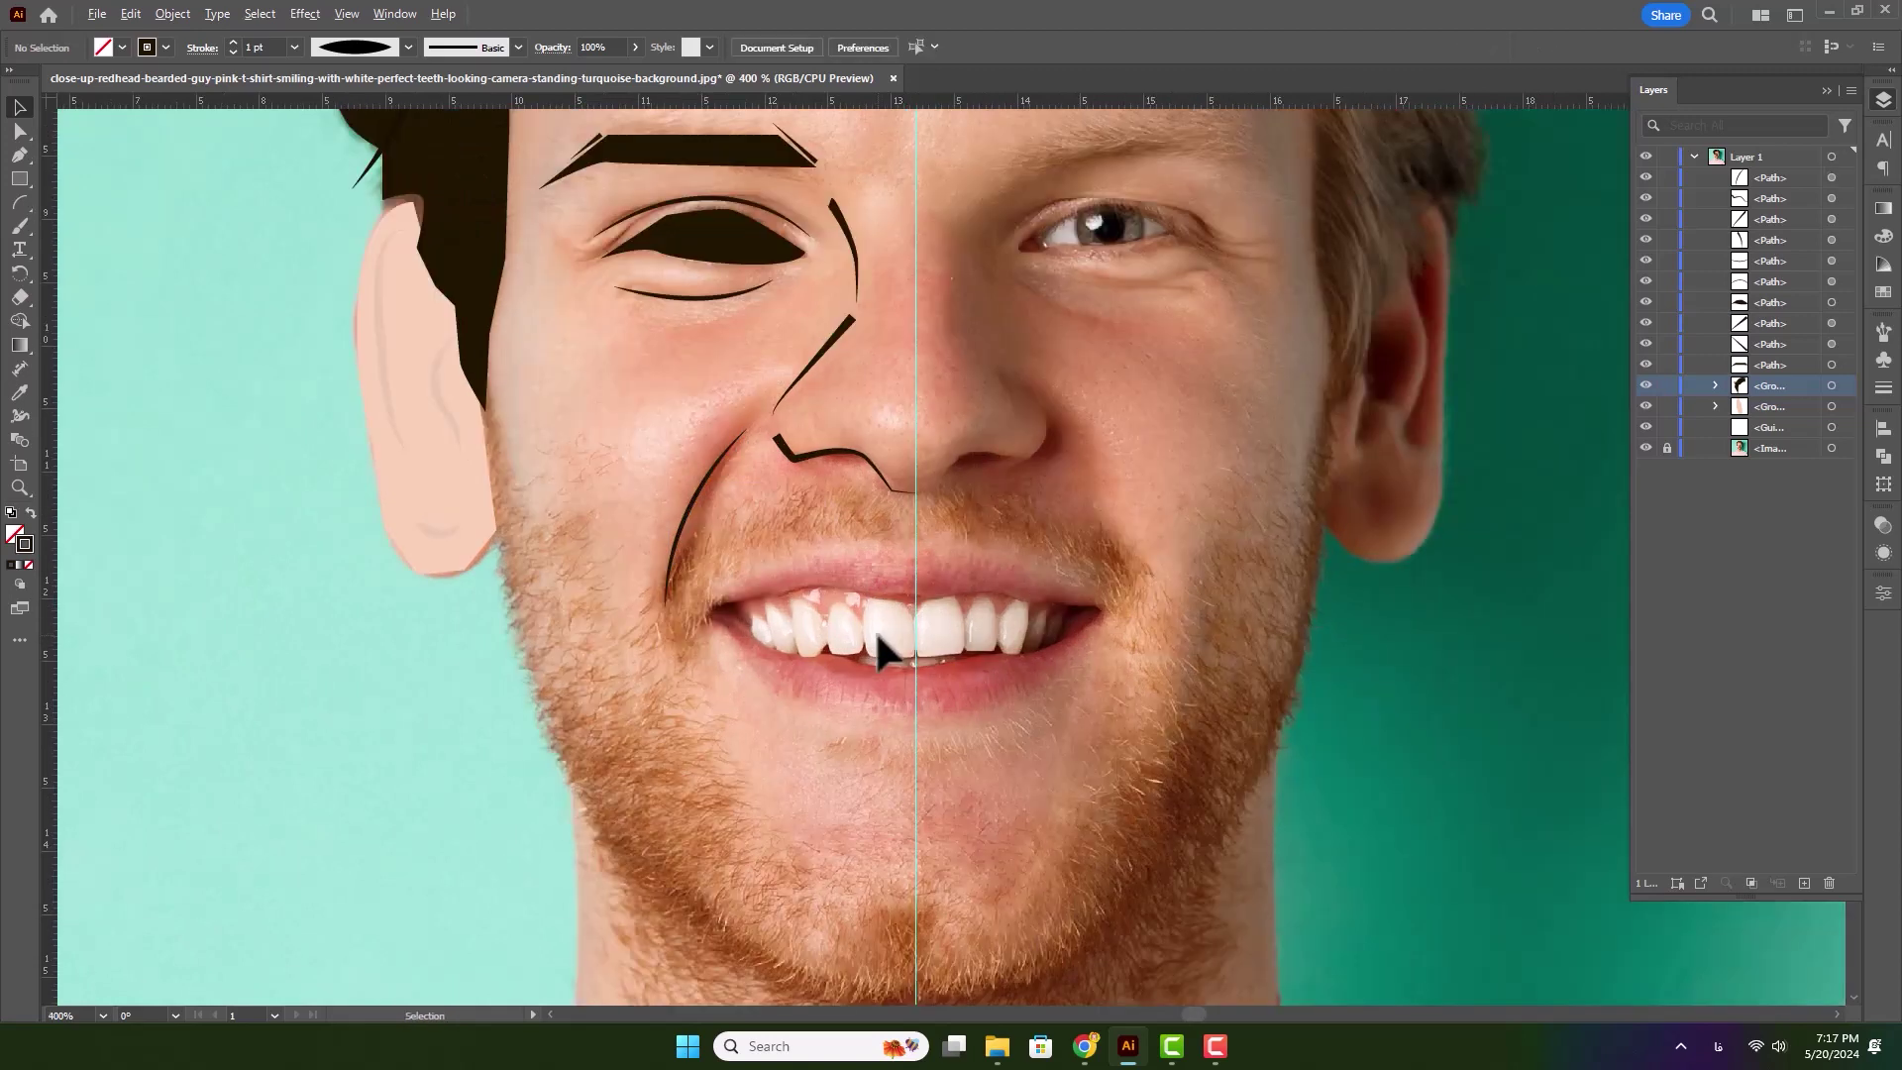
key(p)
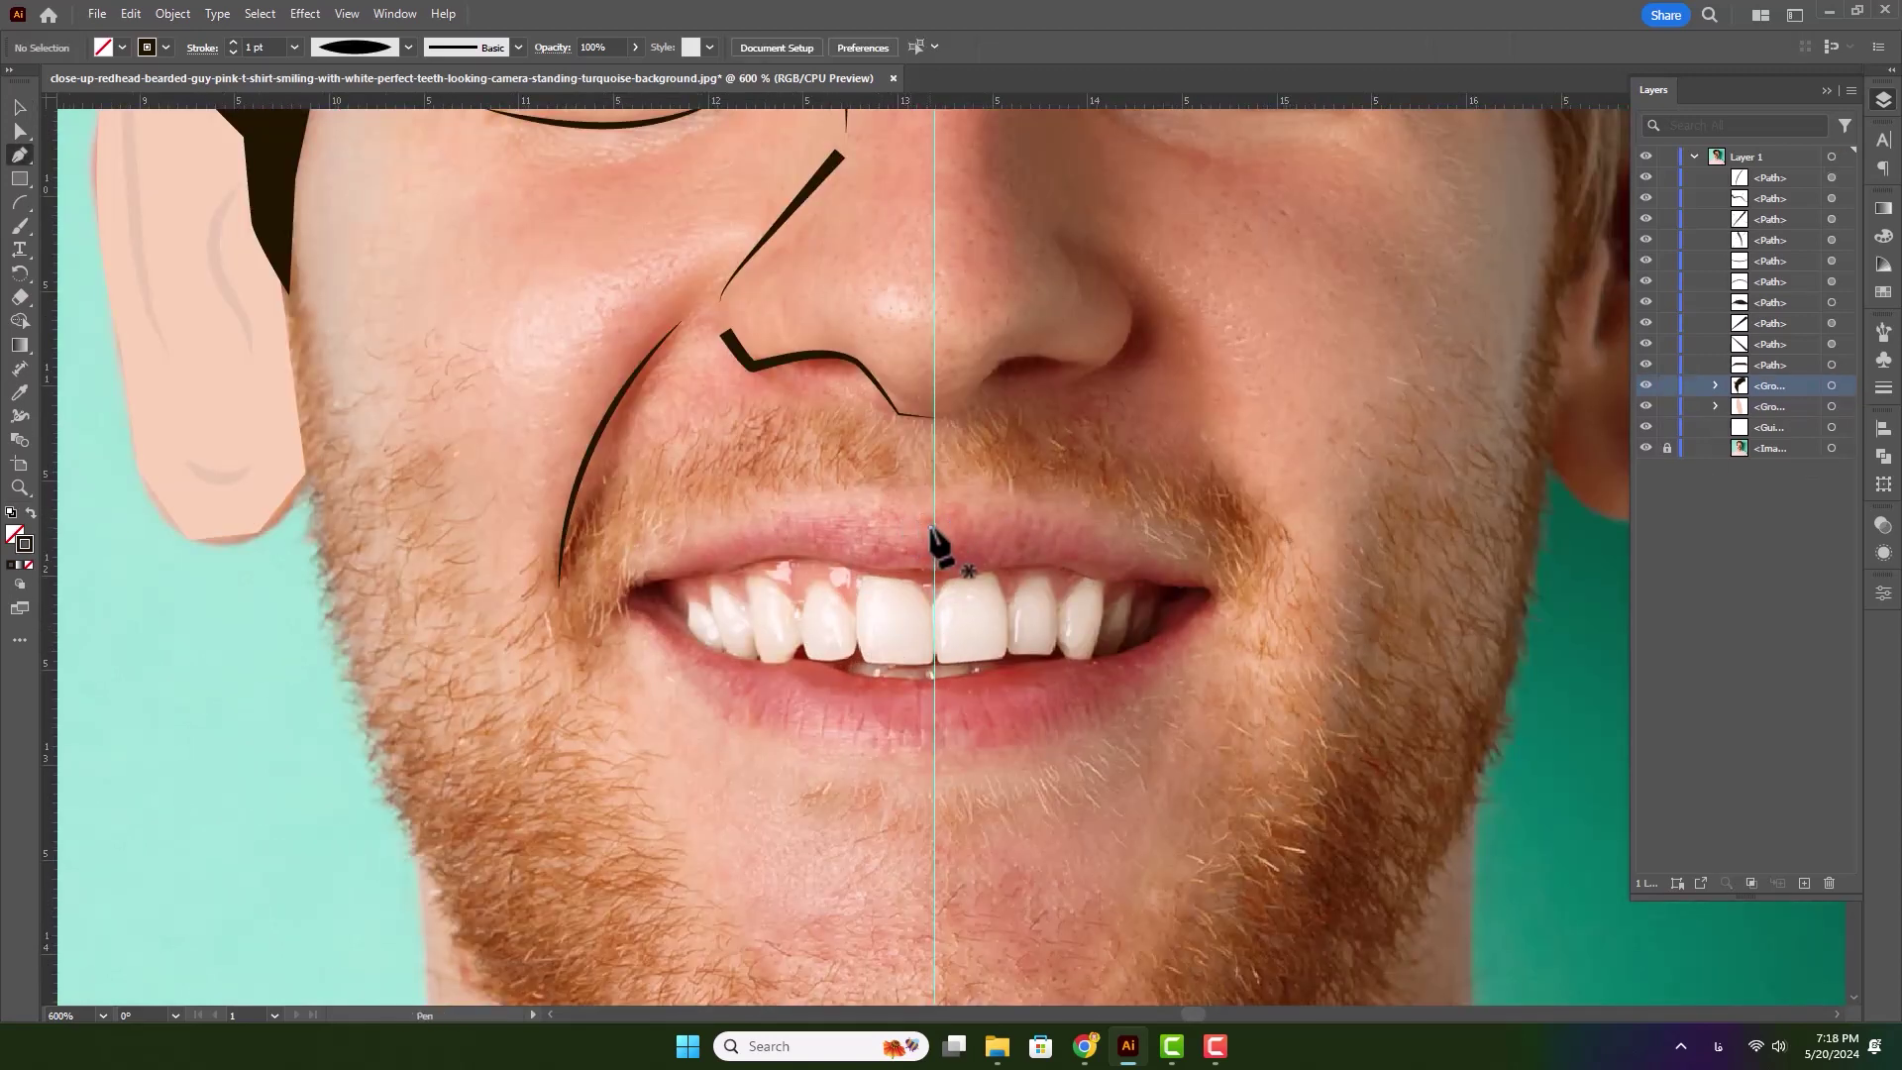
click(931, 527)
click(883, 490)
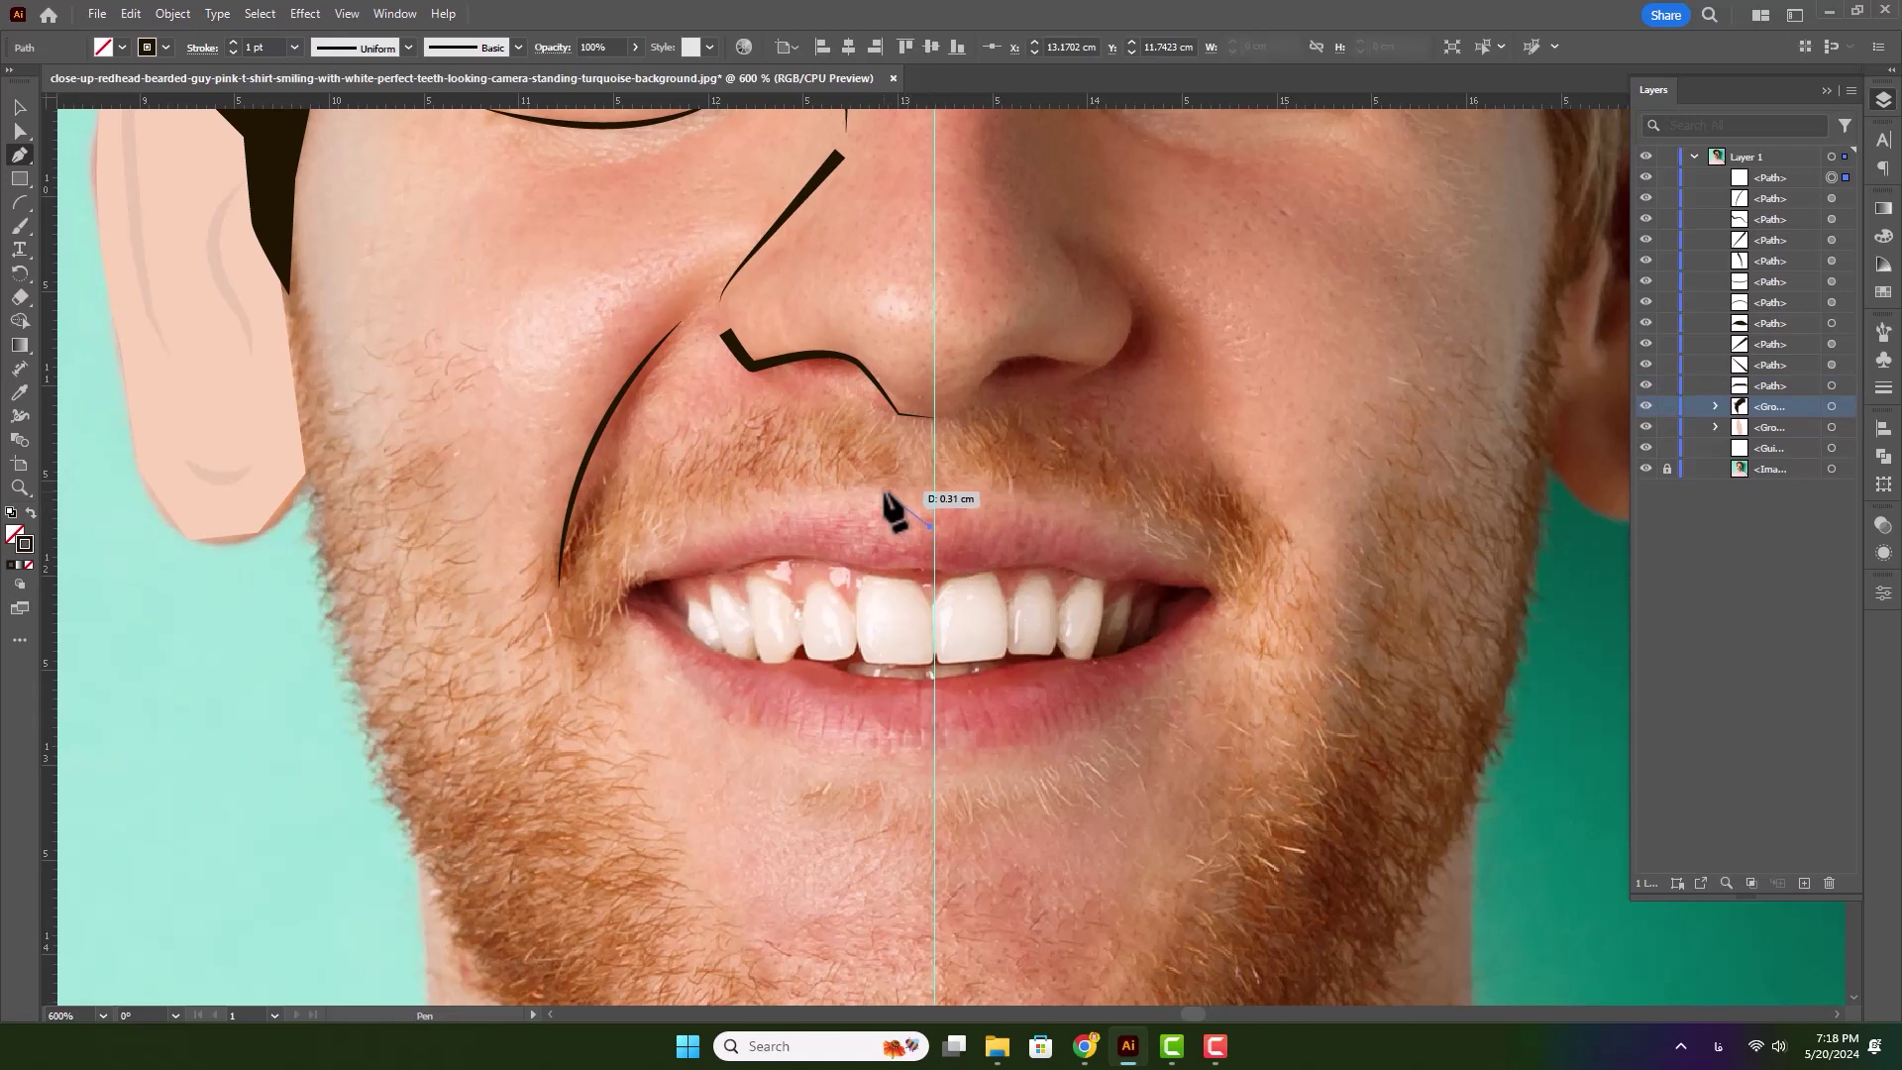
click(620, 582)
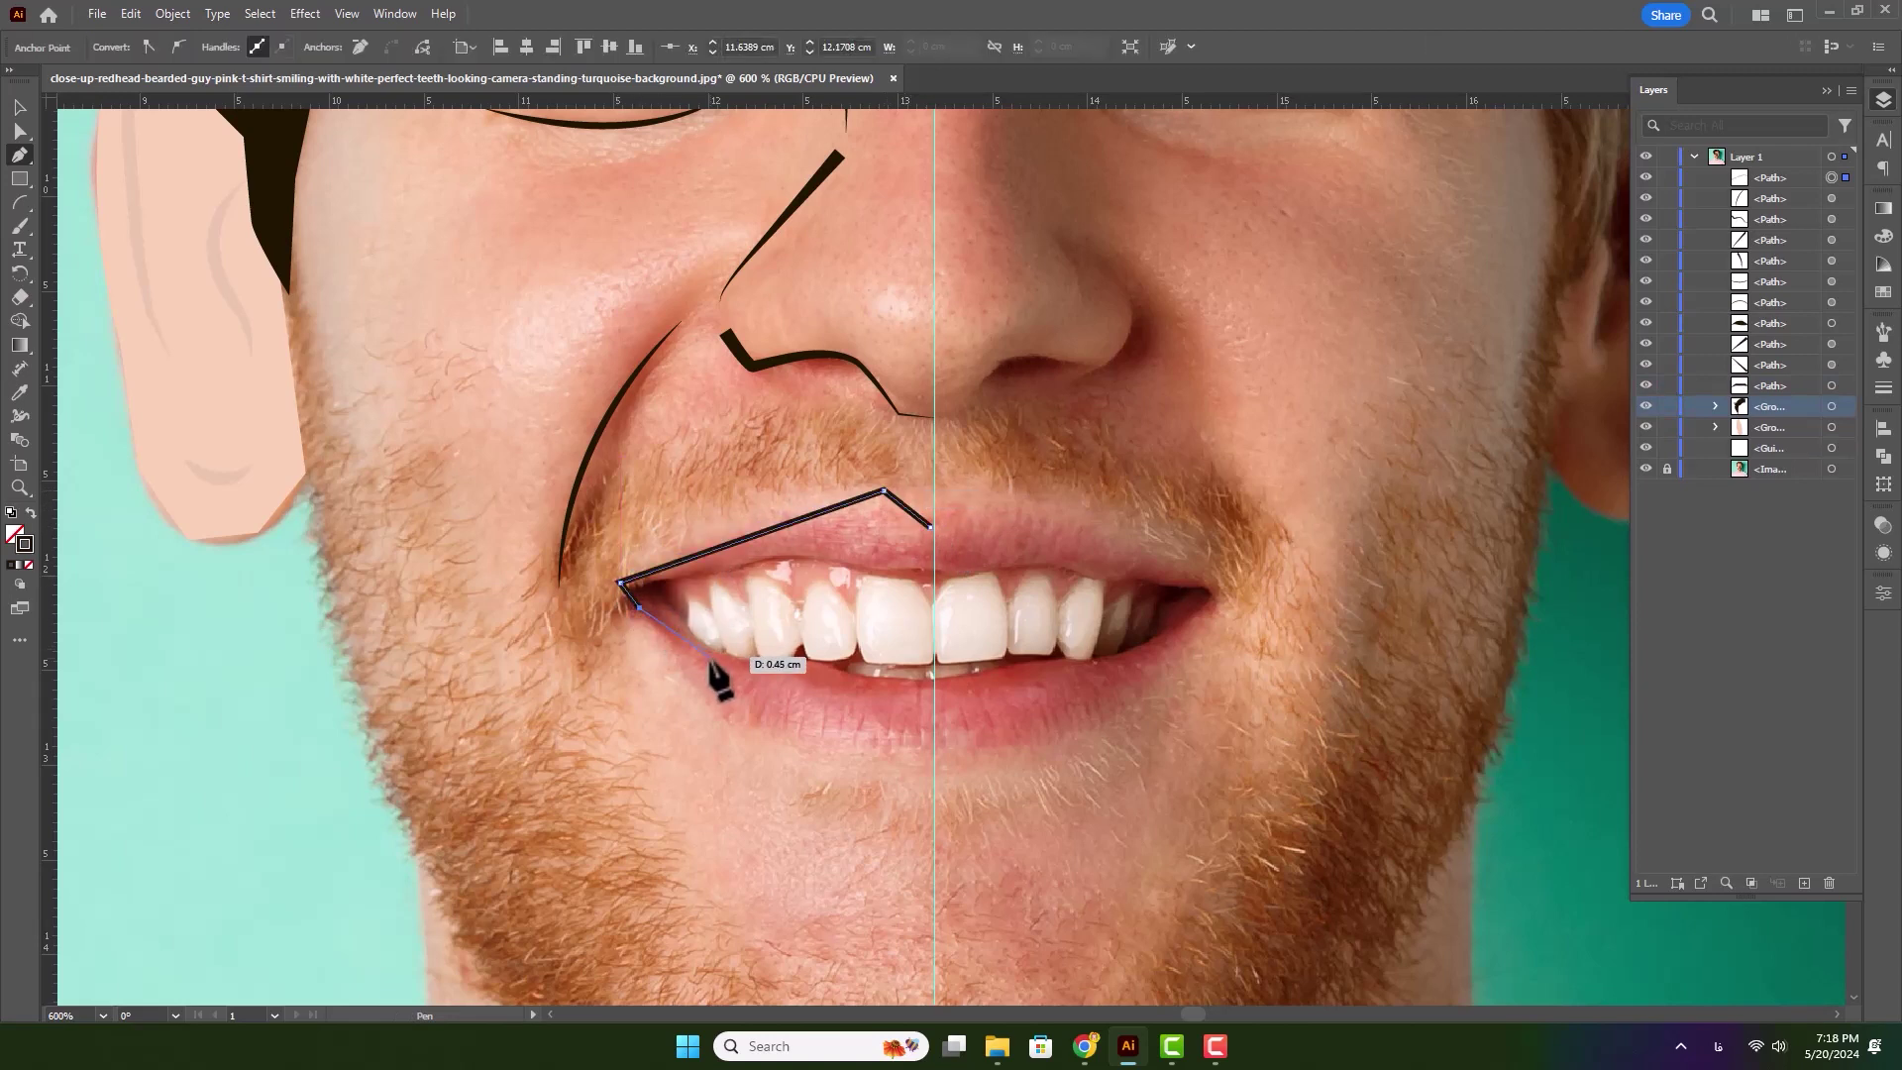
click(659, 605)
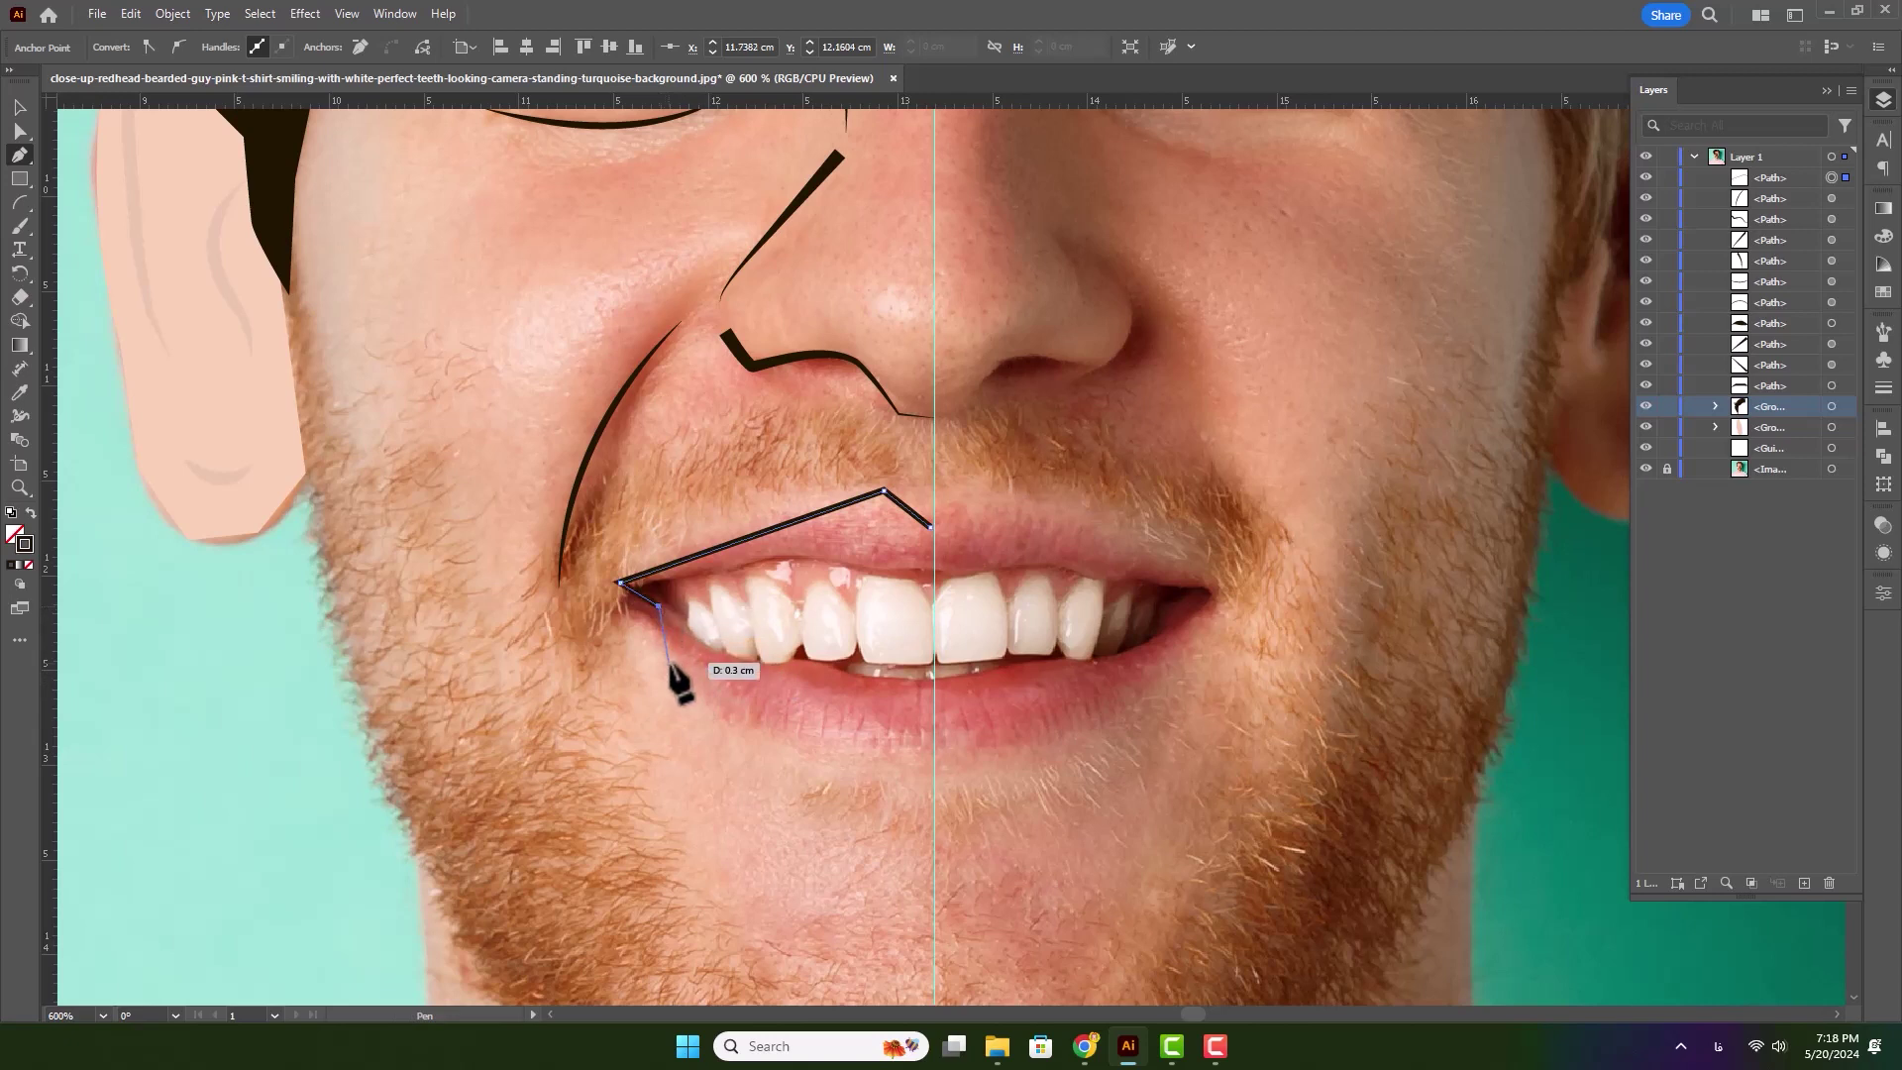
click(821, 756)
click(934, 756)
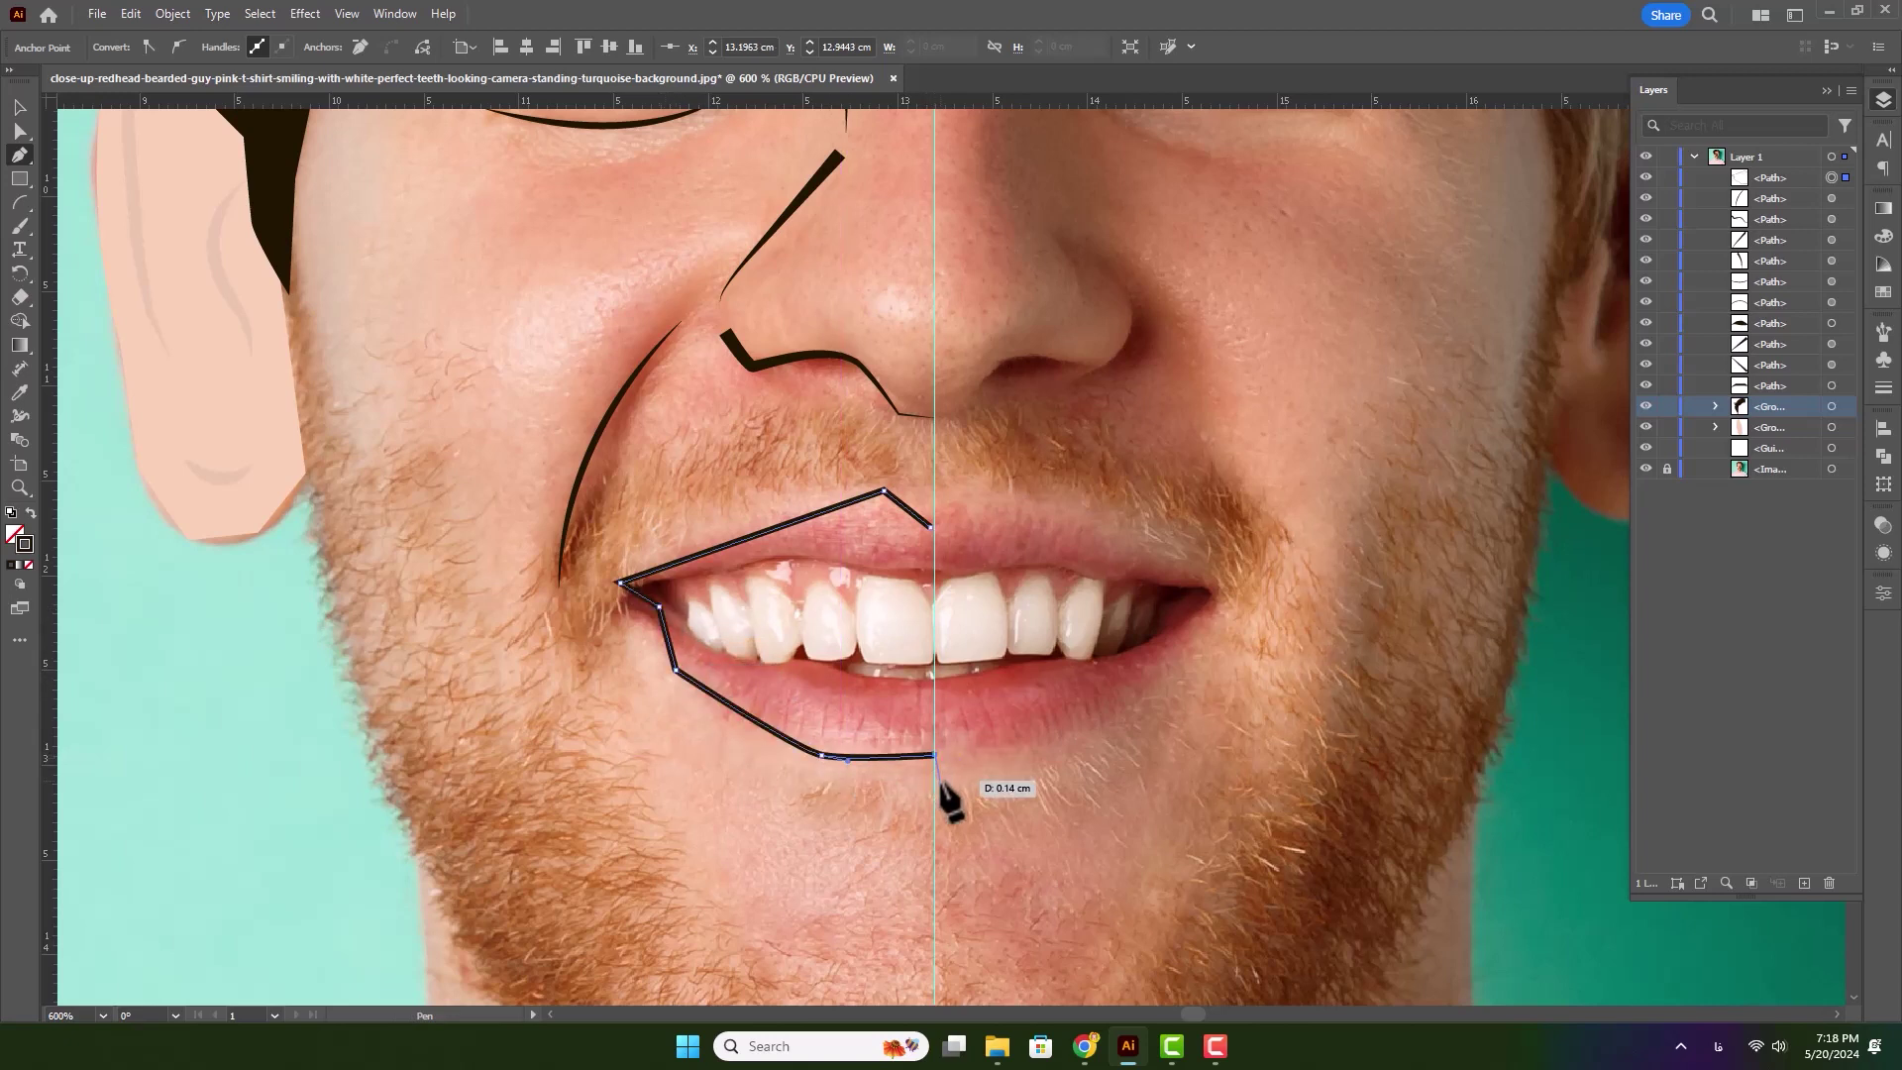
key(Escape)
- Draw a closed outline around the visible teeth for the half mouth opening, ending along the centre guide
click(935, 568)
click(877, 569)
click(777, 557)
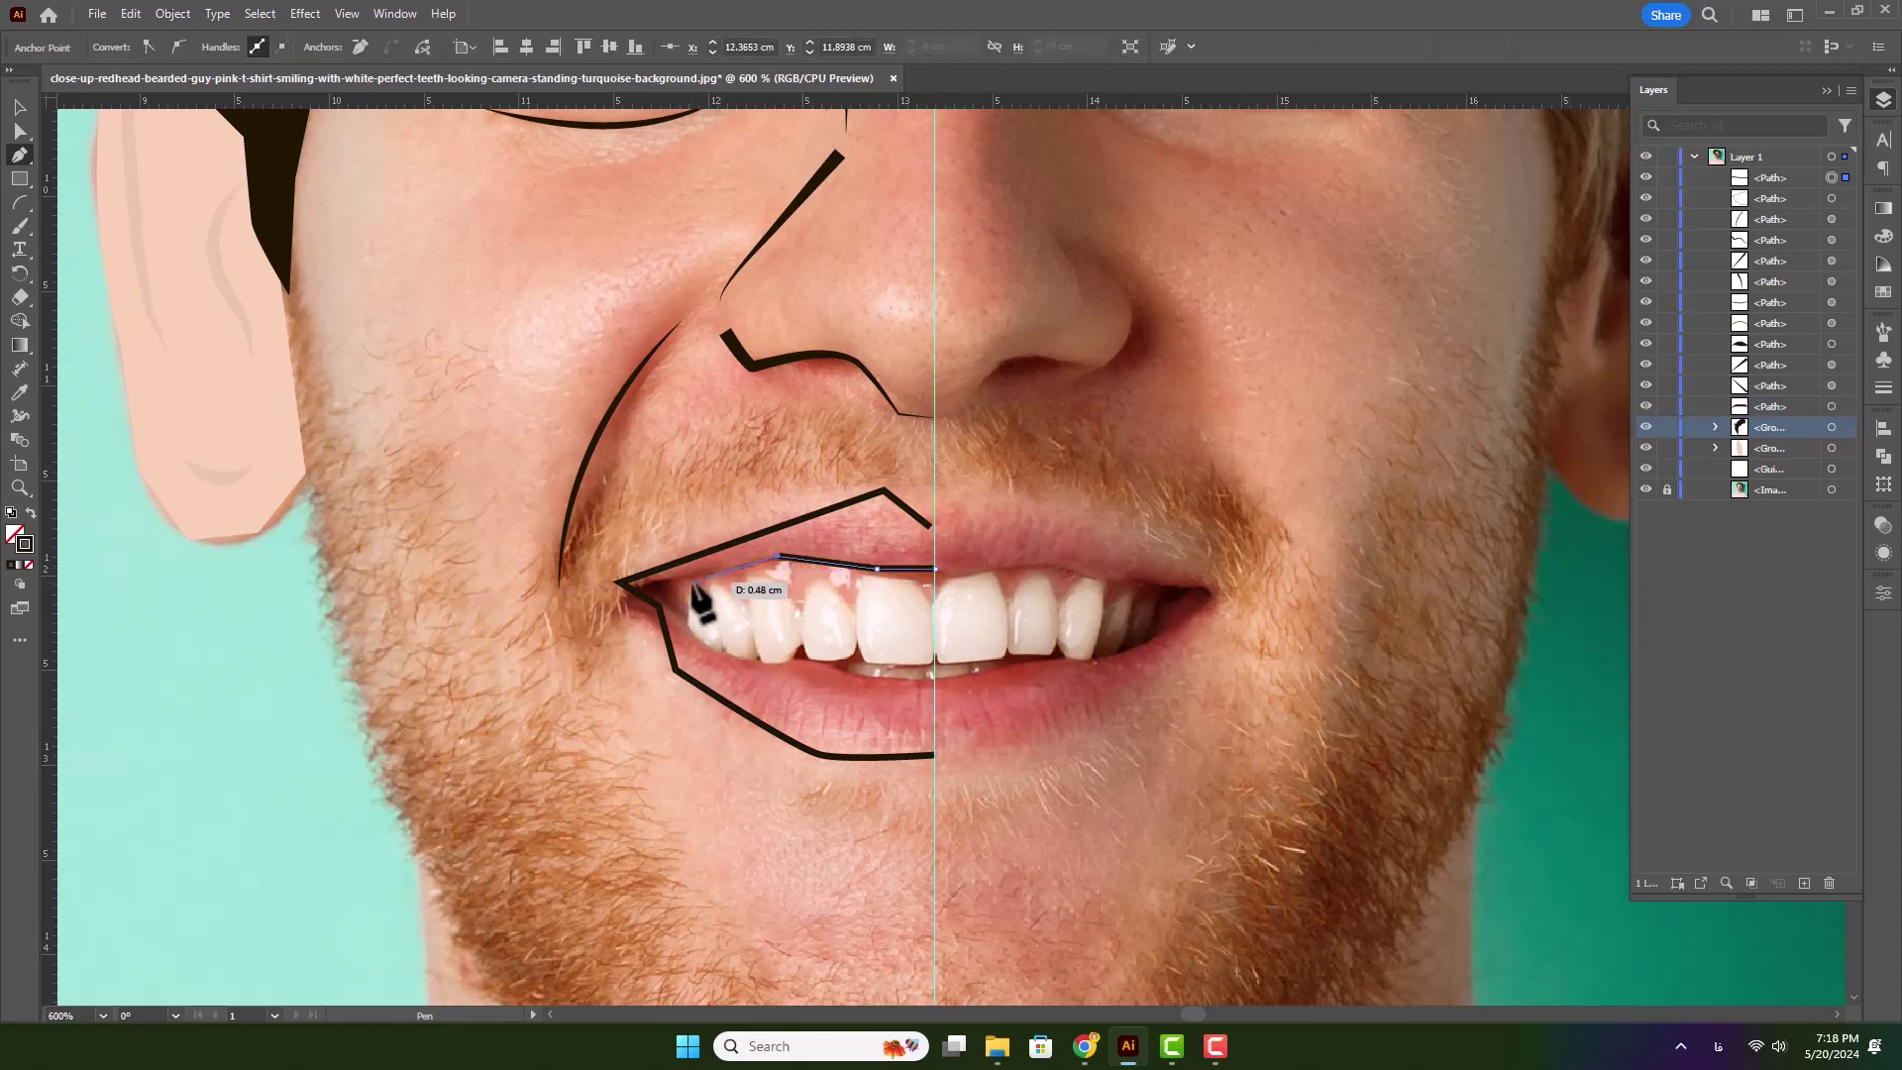
click(669, 580)
drag(679, 591, 682, 622)
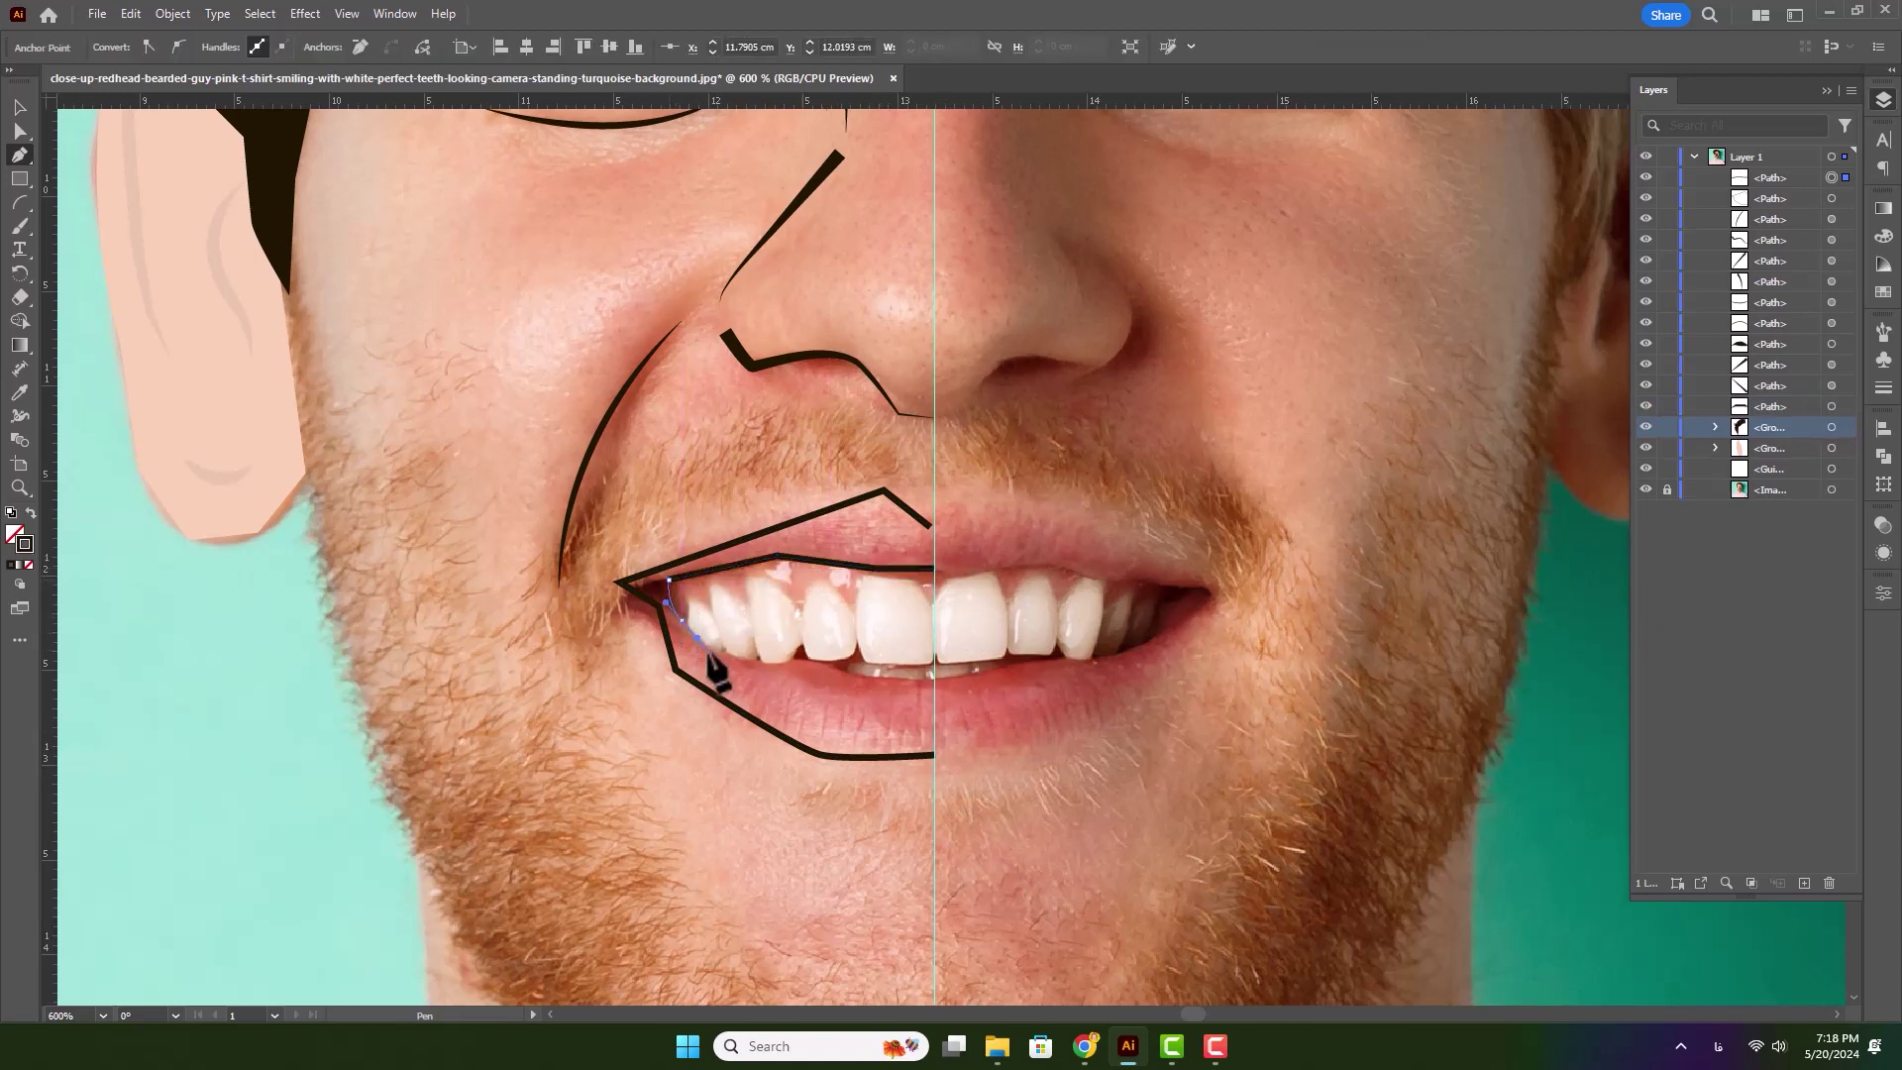
click(745, 664)
click(827, 666)
click(914, 683)
click(934, 683)
click(934, 568)
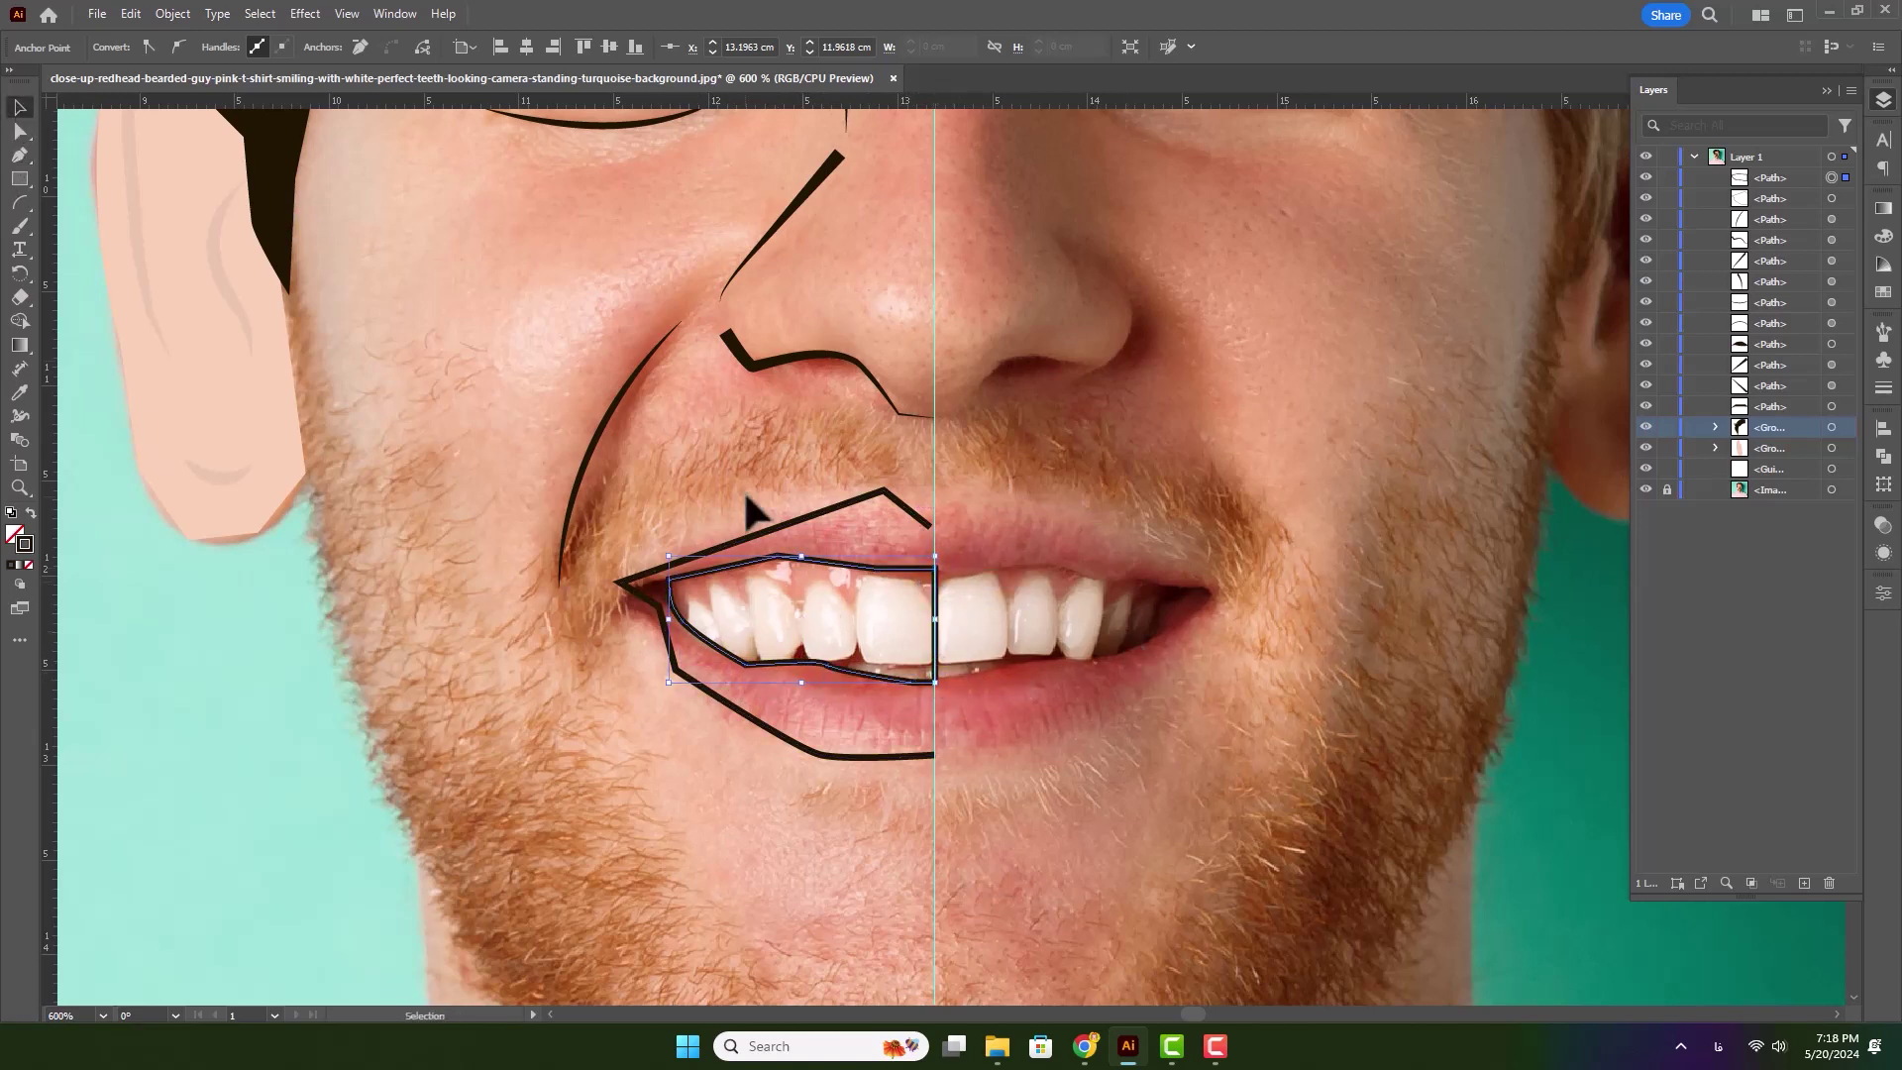
- Give the outer lip outline a width profile tapered at both ends
shift+click(839, 507)
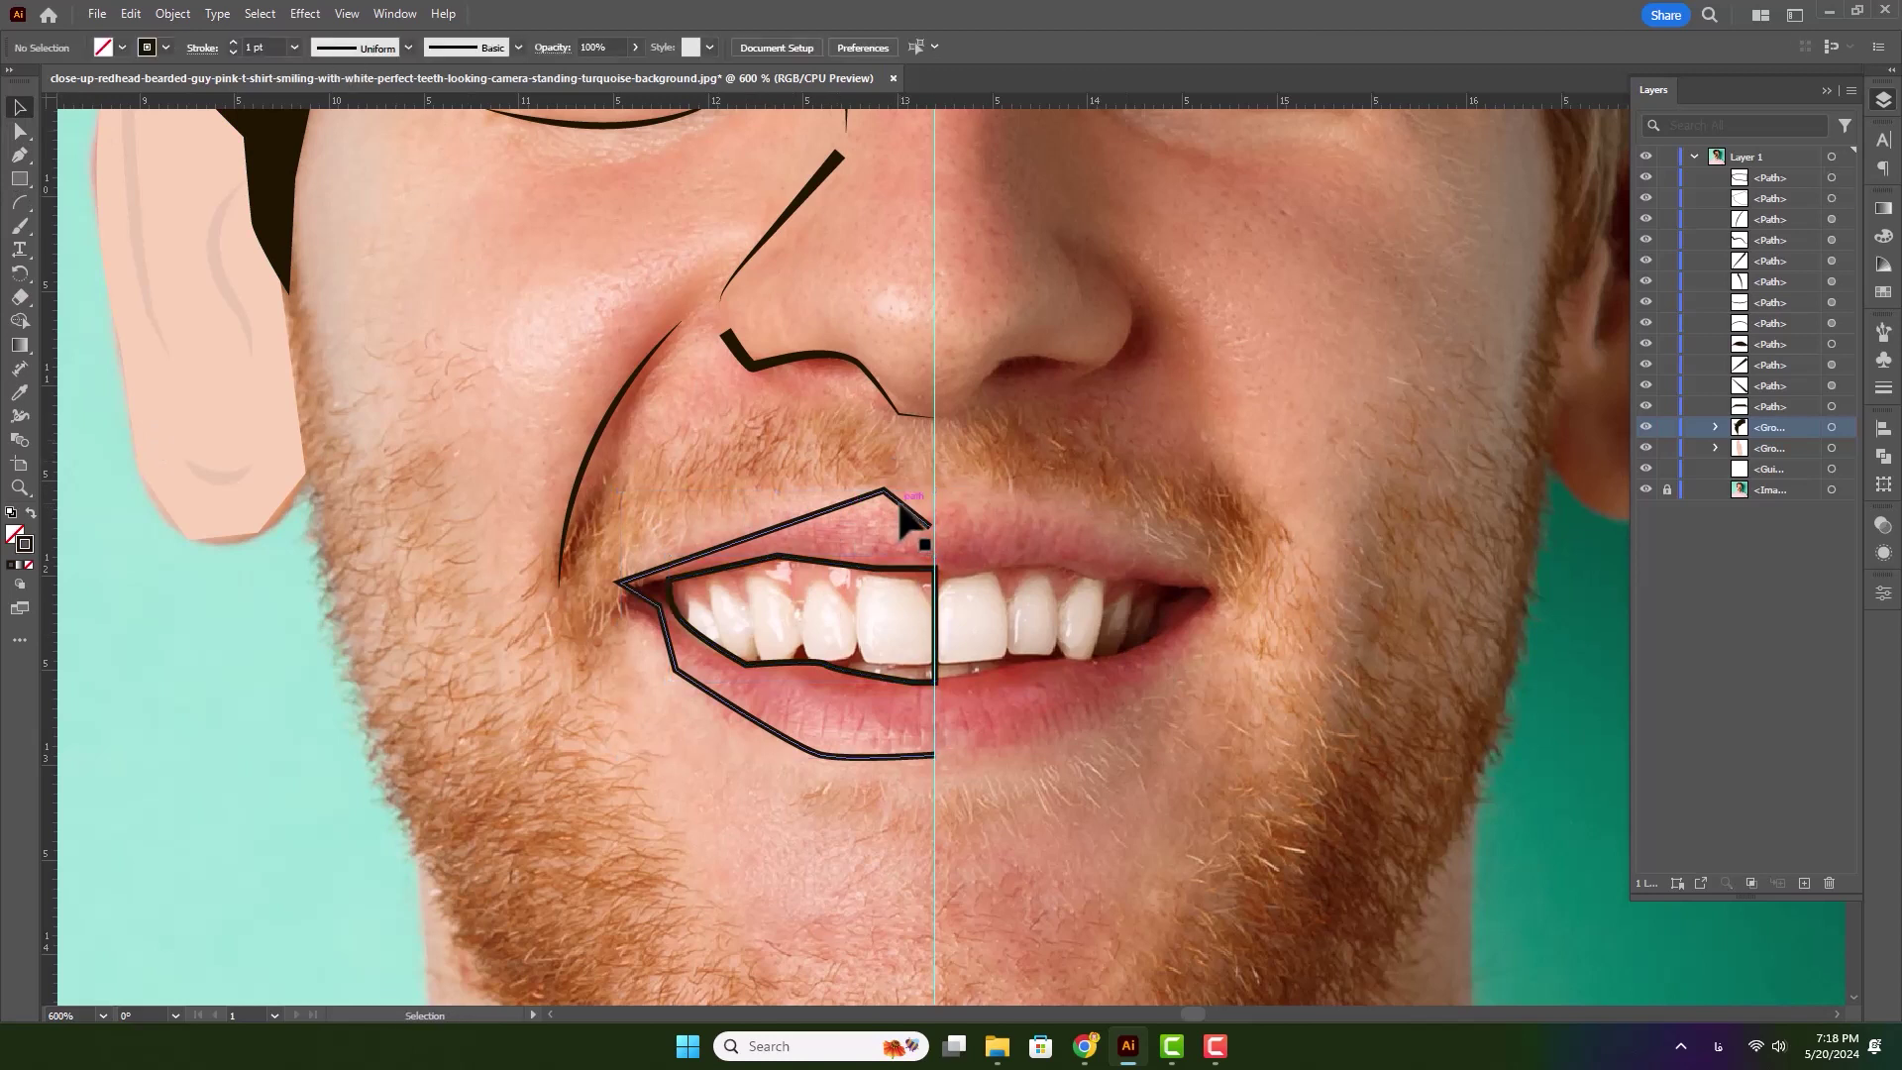
click(360, 50)
click(352, 205)
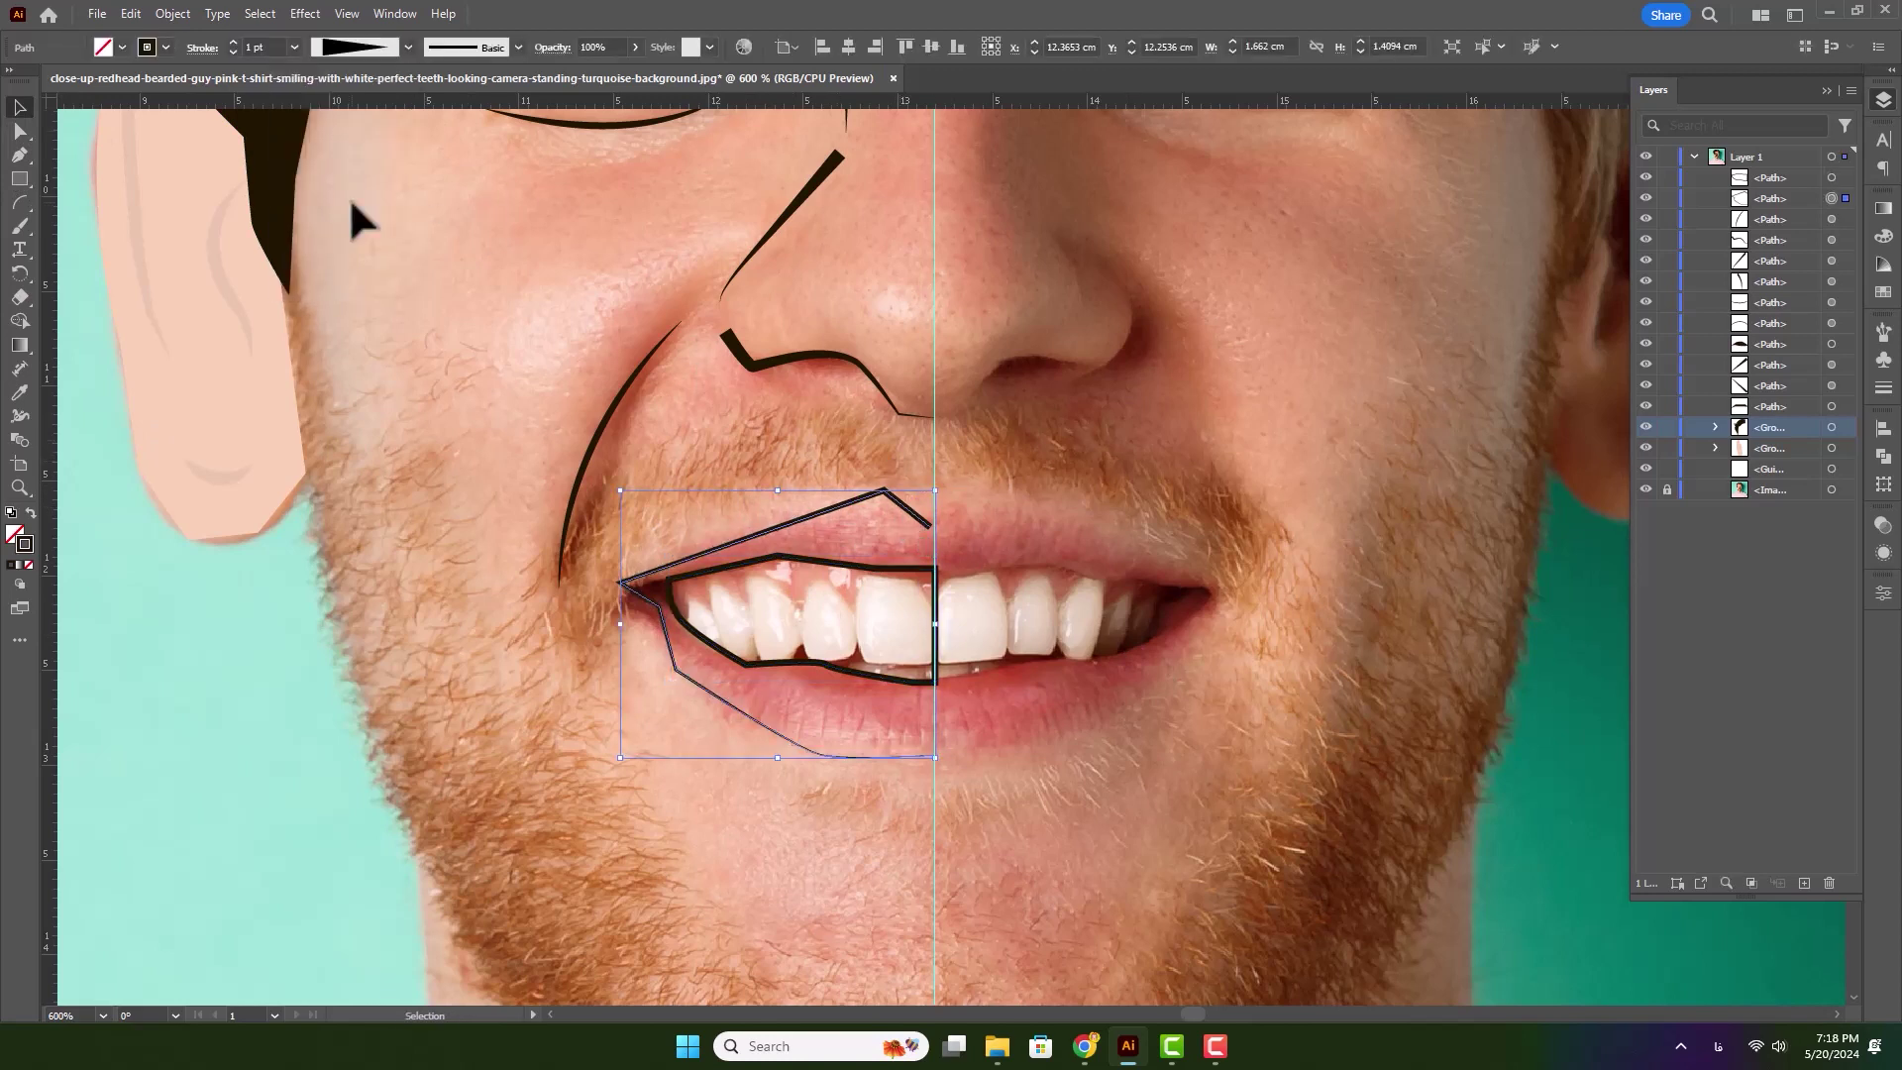
click(380, 50)
click(363, 115)
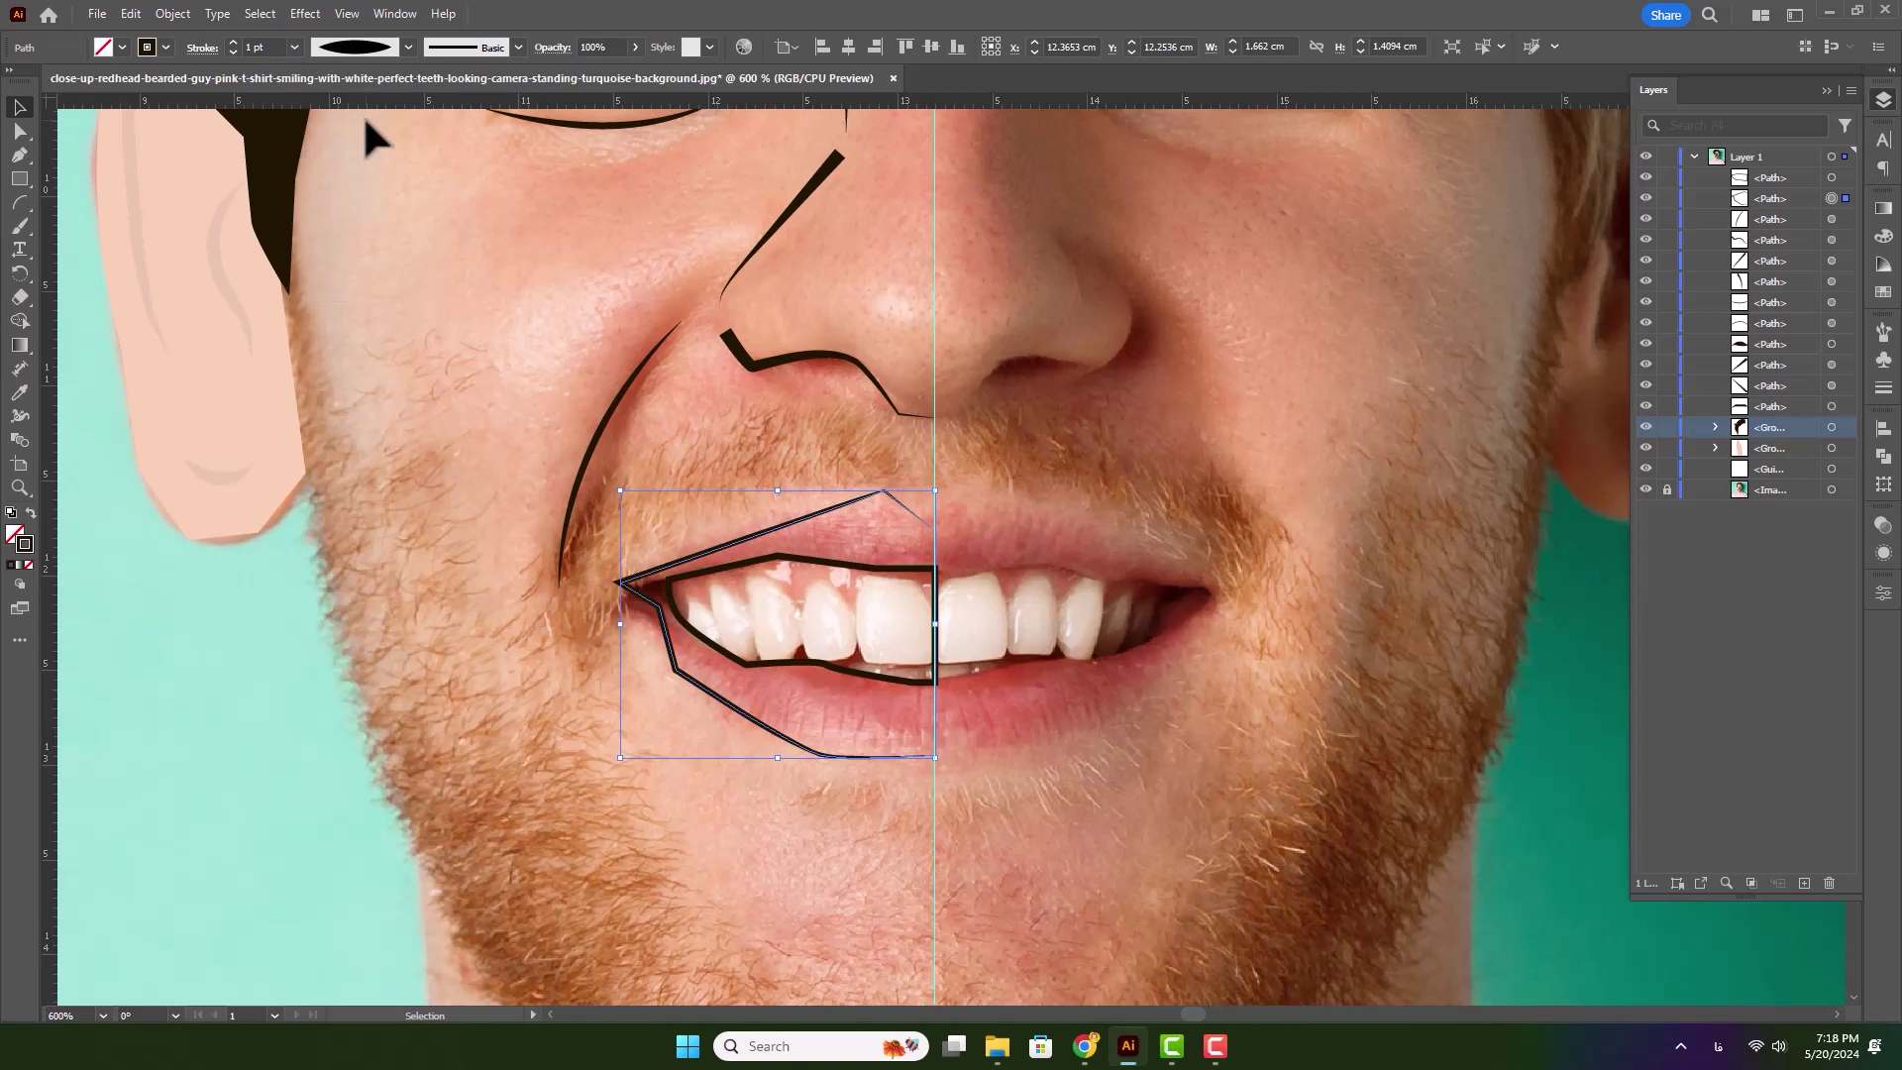
- Swap fill and stroke on the mouth opening for a solid dark shape, and check the artwork with the photo hidden
click(872, 597)
key(shift+x)
click(1023, 693)
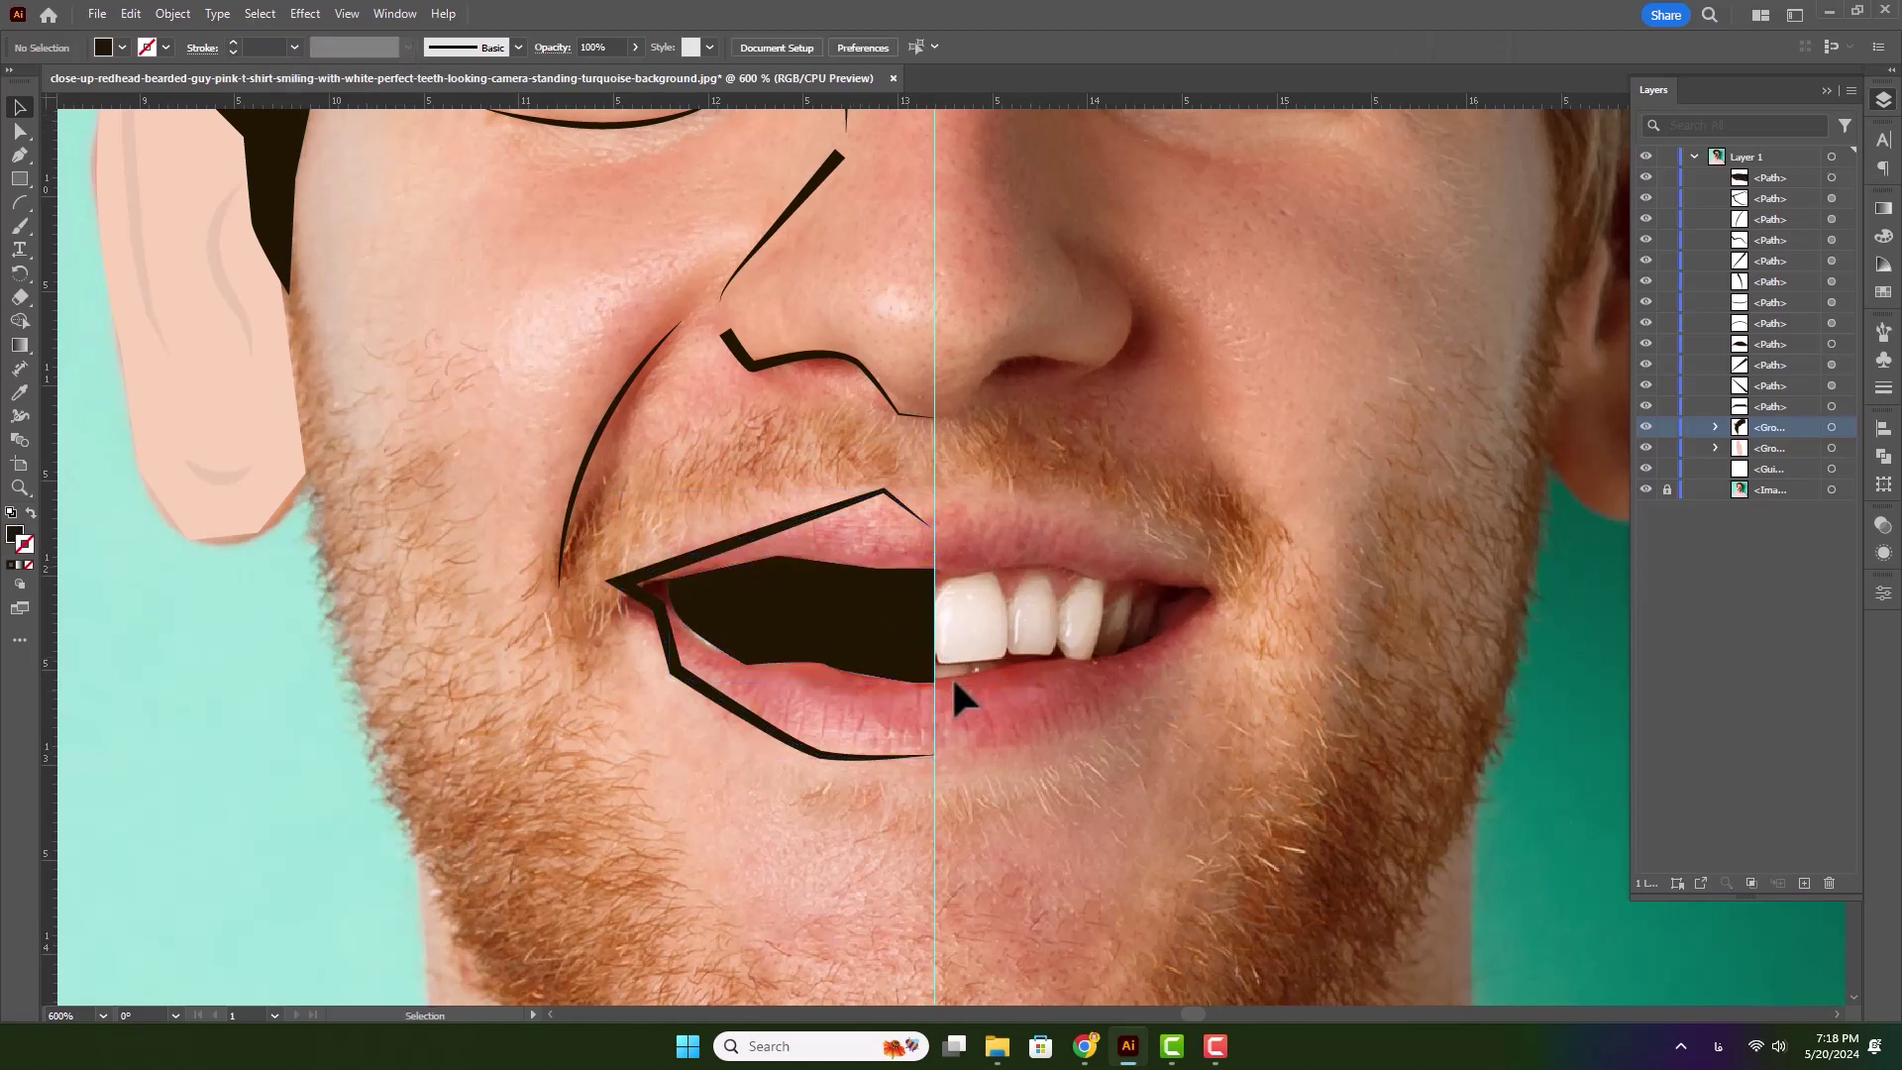
scroll(953, 680, down, 2)
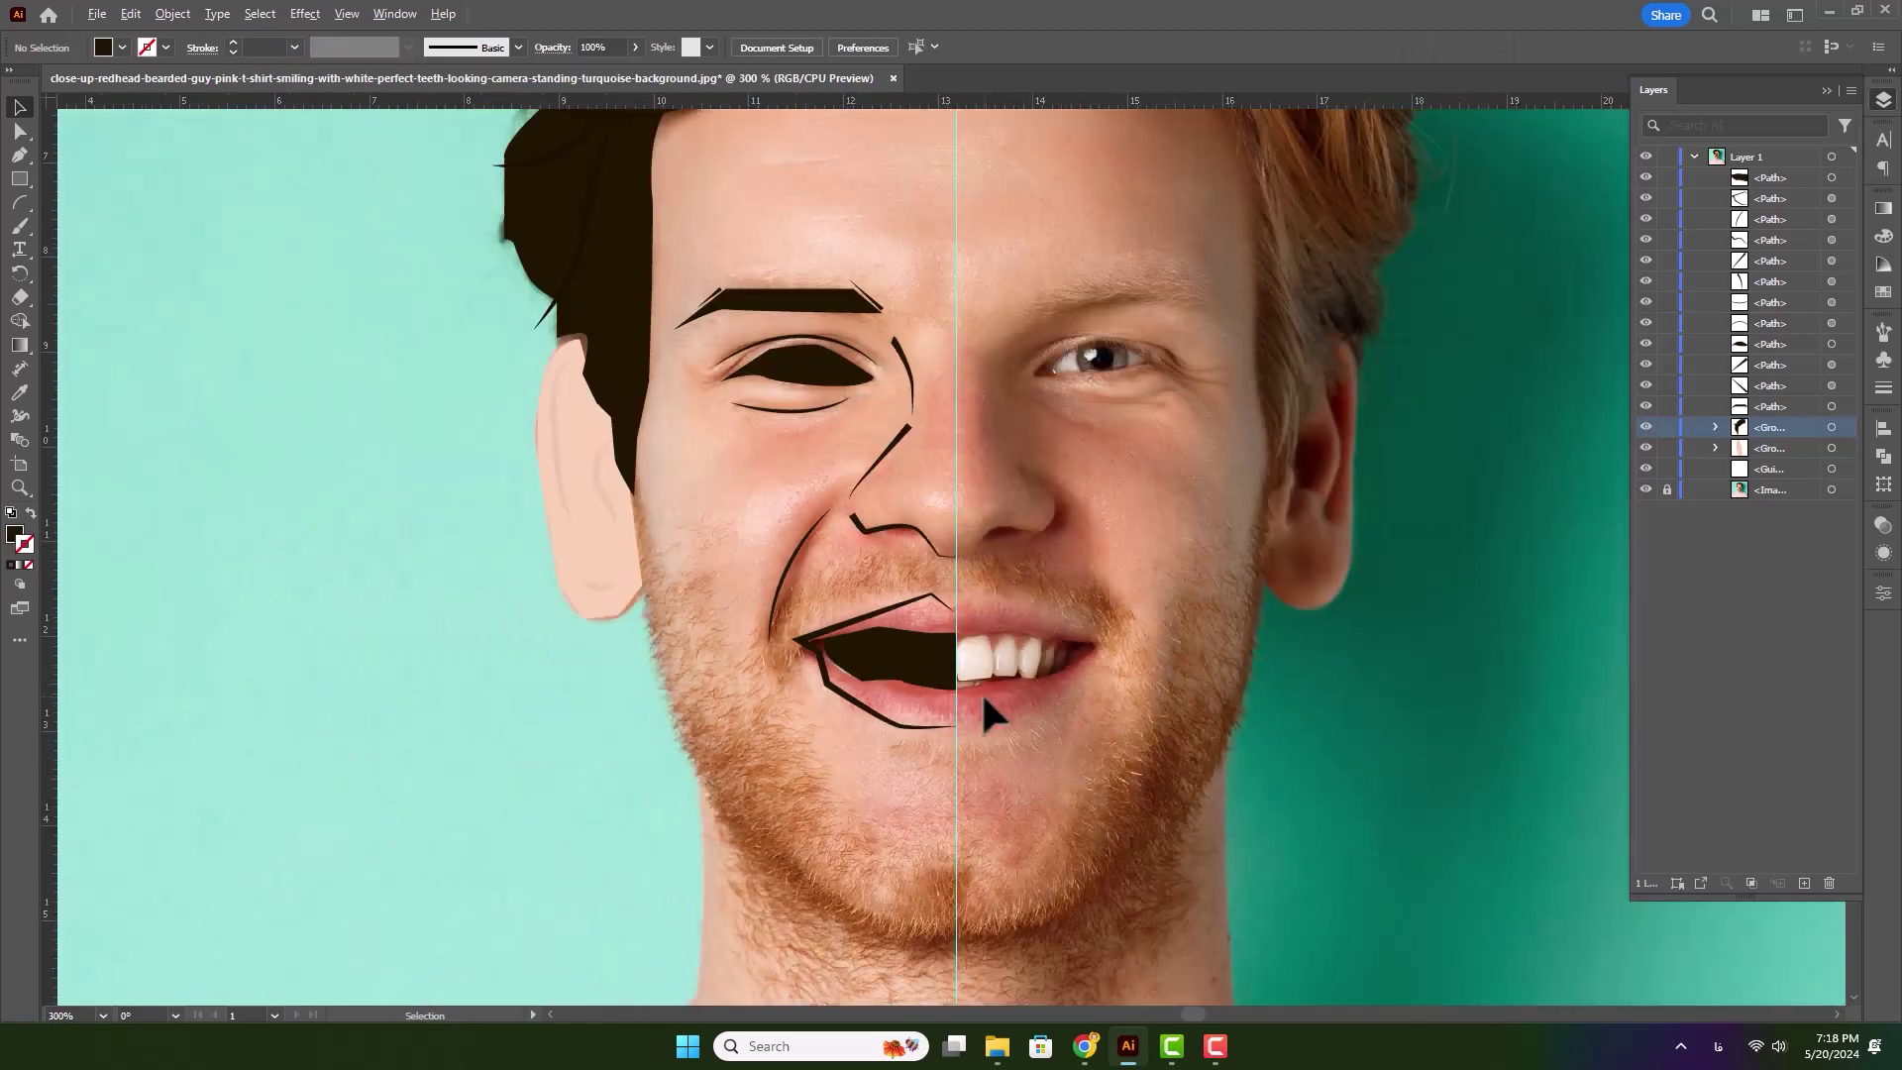
click(1646, 491)
click(1646, 491)
- Draw the jawline from the tip of the sideburn down the cheek and along the chin to the centre guide
scroll(739, 664, down, 2)
key(p)
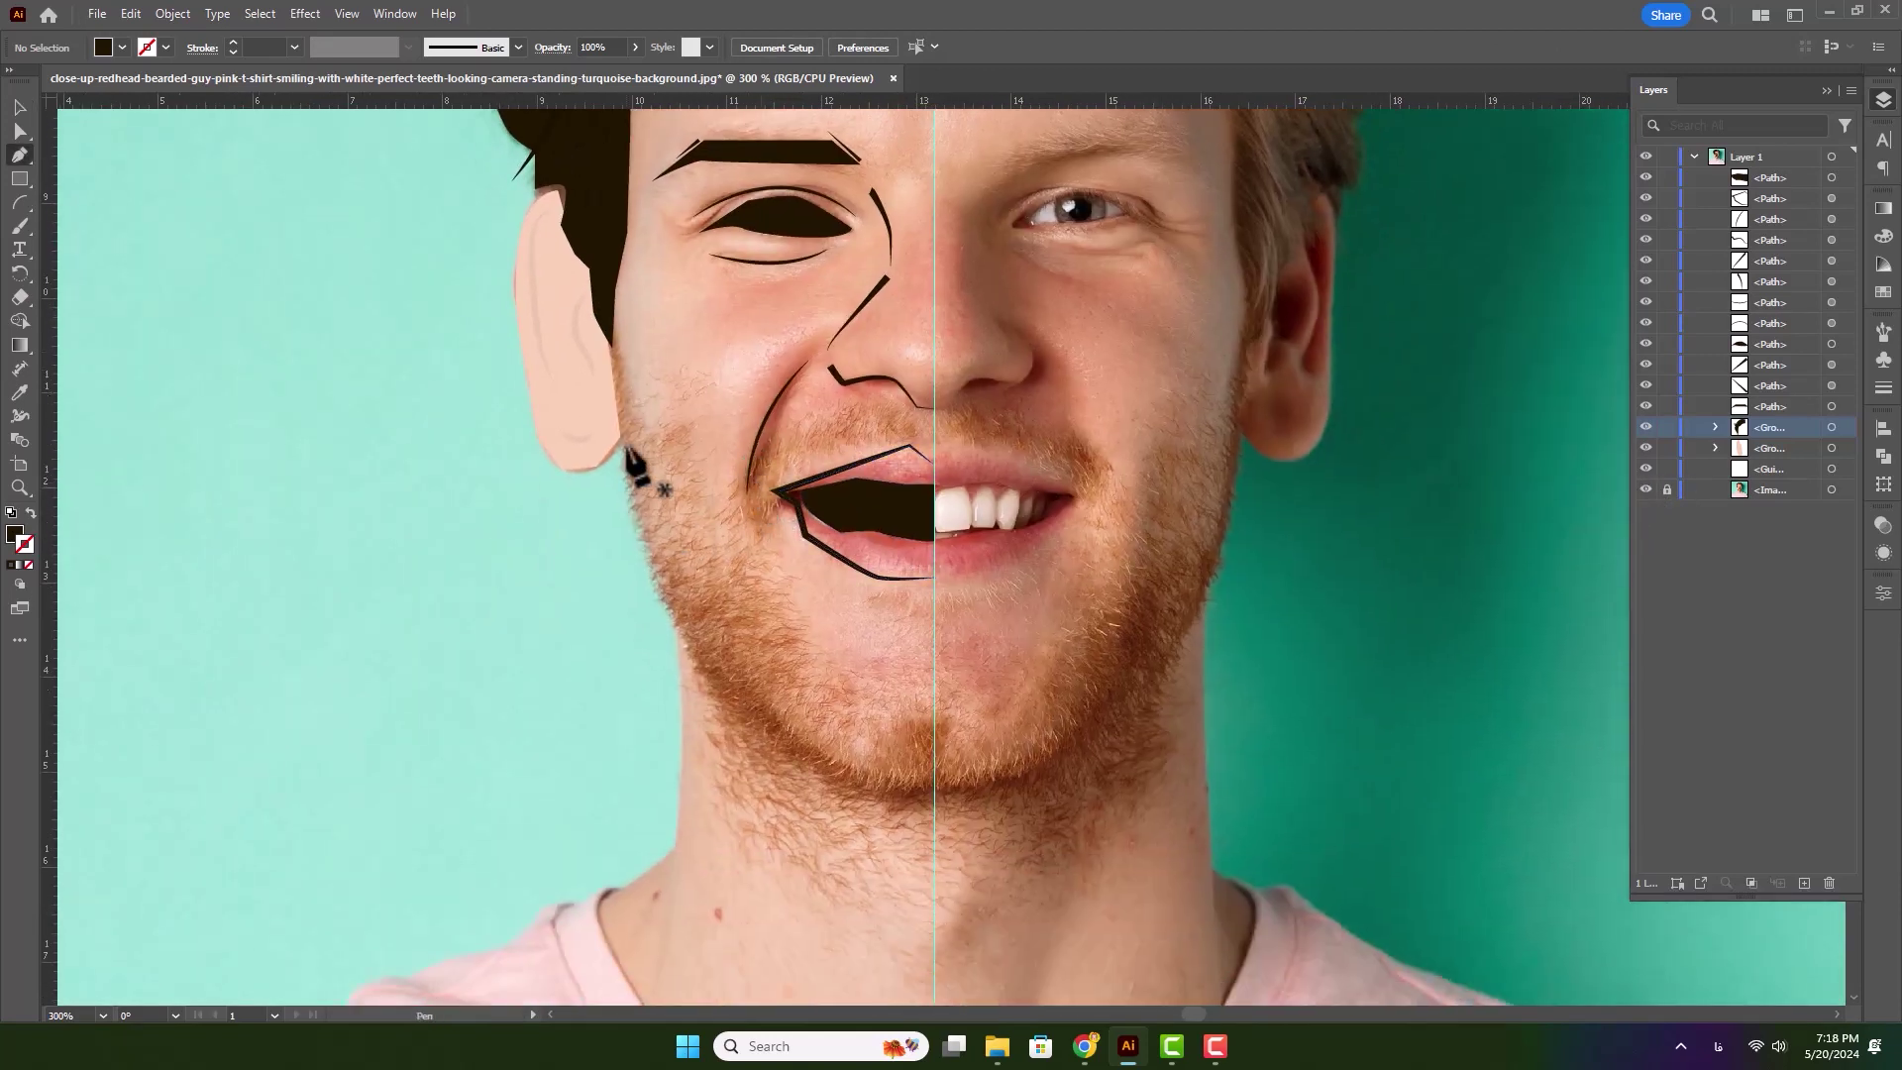
click(611, 346)
click(636, 517)
click(653, 560)
click(670, 598)
click(724, 683)
click(663, 592)
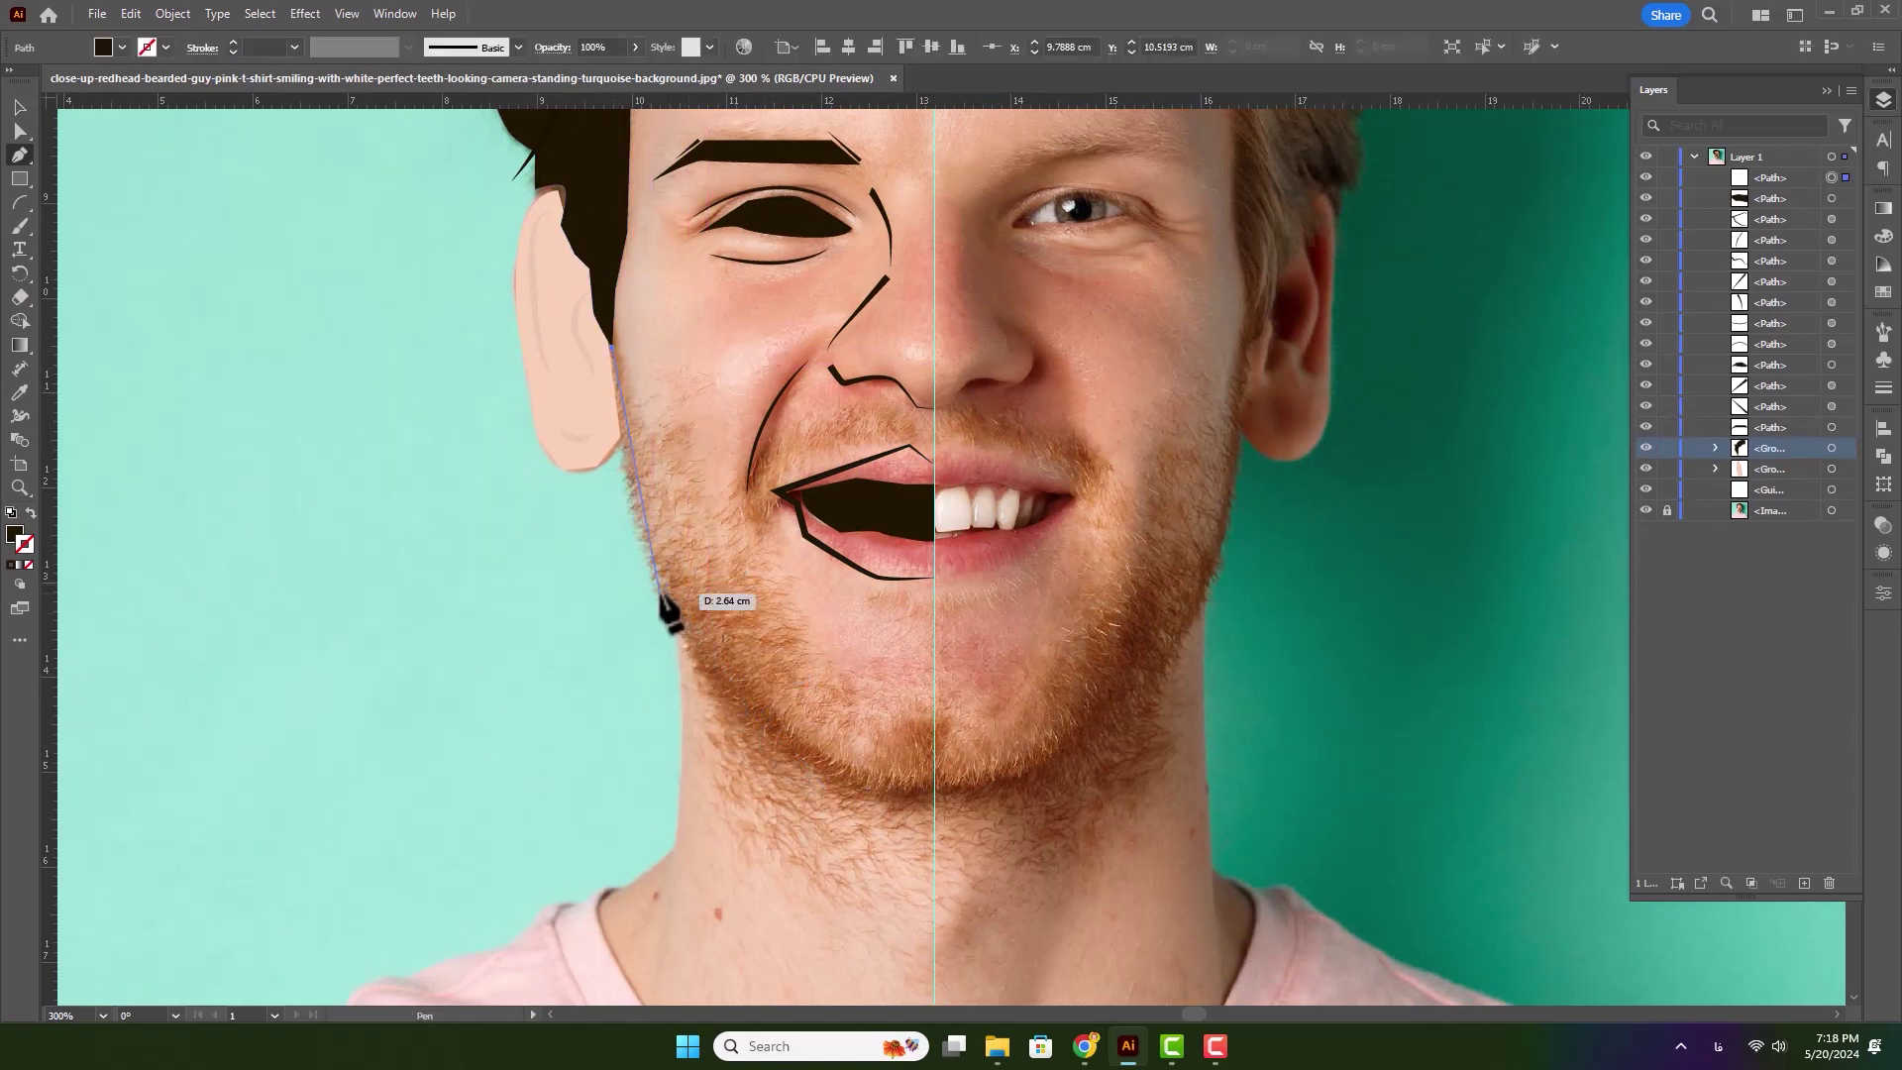
click(818, 765)
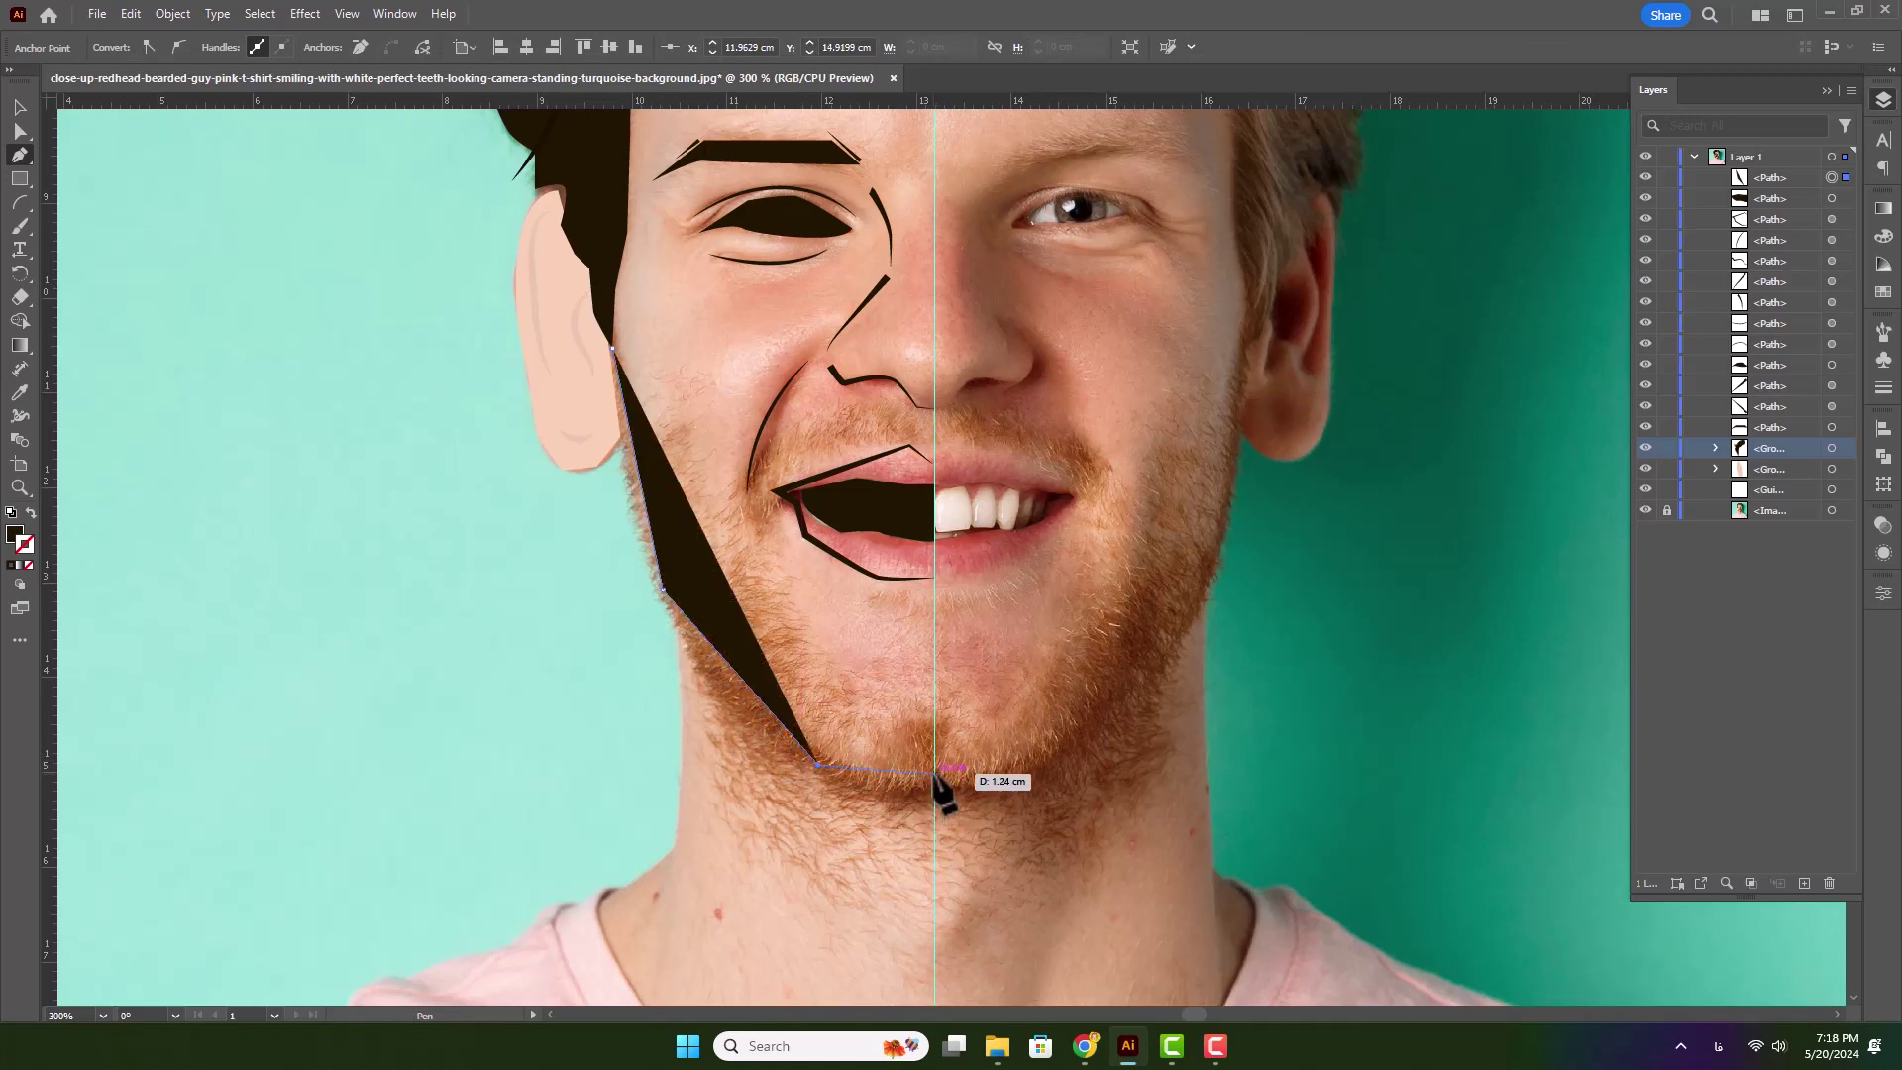
click(934, 773)
- Turn the jawline into an unfilled 2 pt stroke with a width profile tapered at both ends
key(shift+x)
click(24, 105)
click(234, 43)
click(353, 48)
click(353, 105)
click(1014, 700)
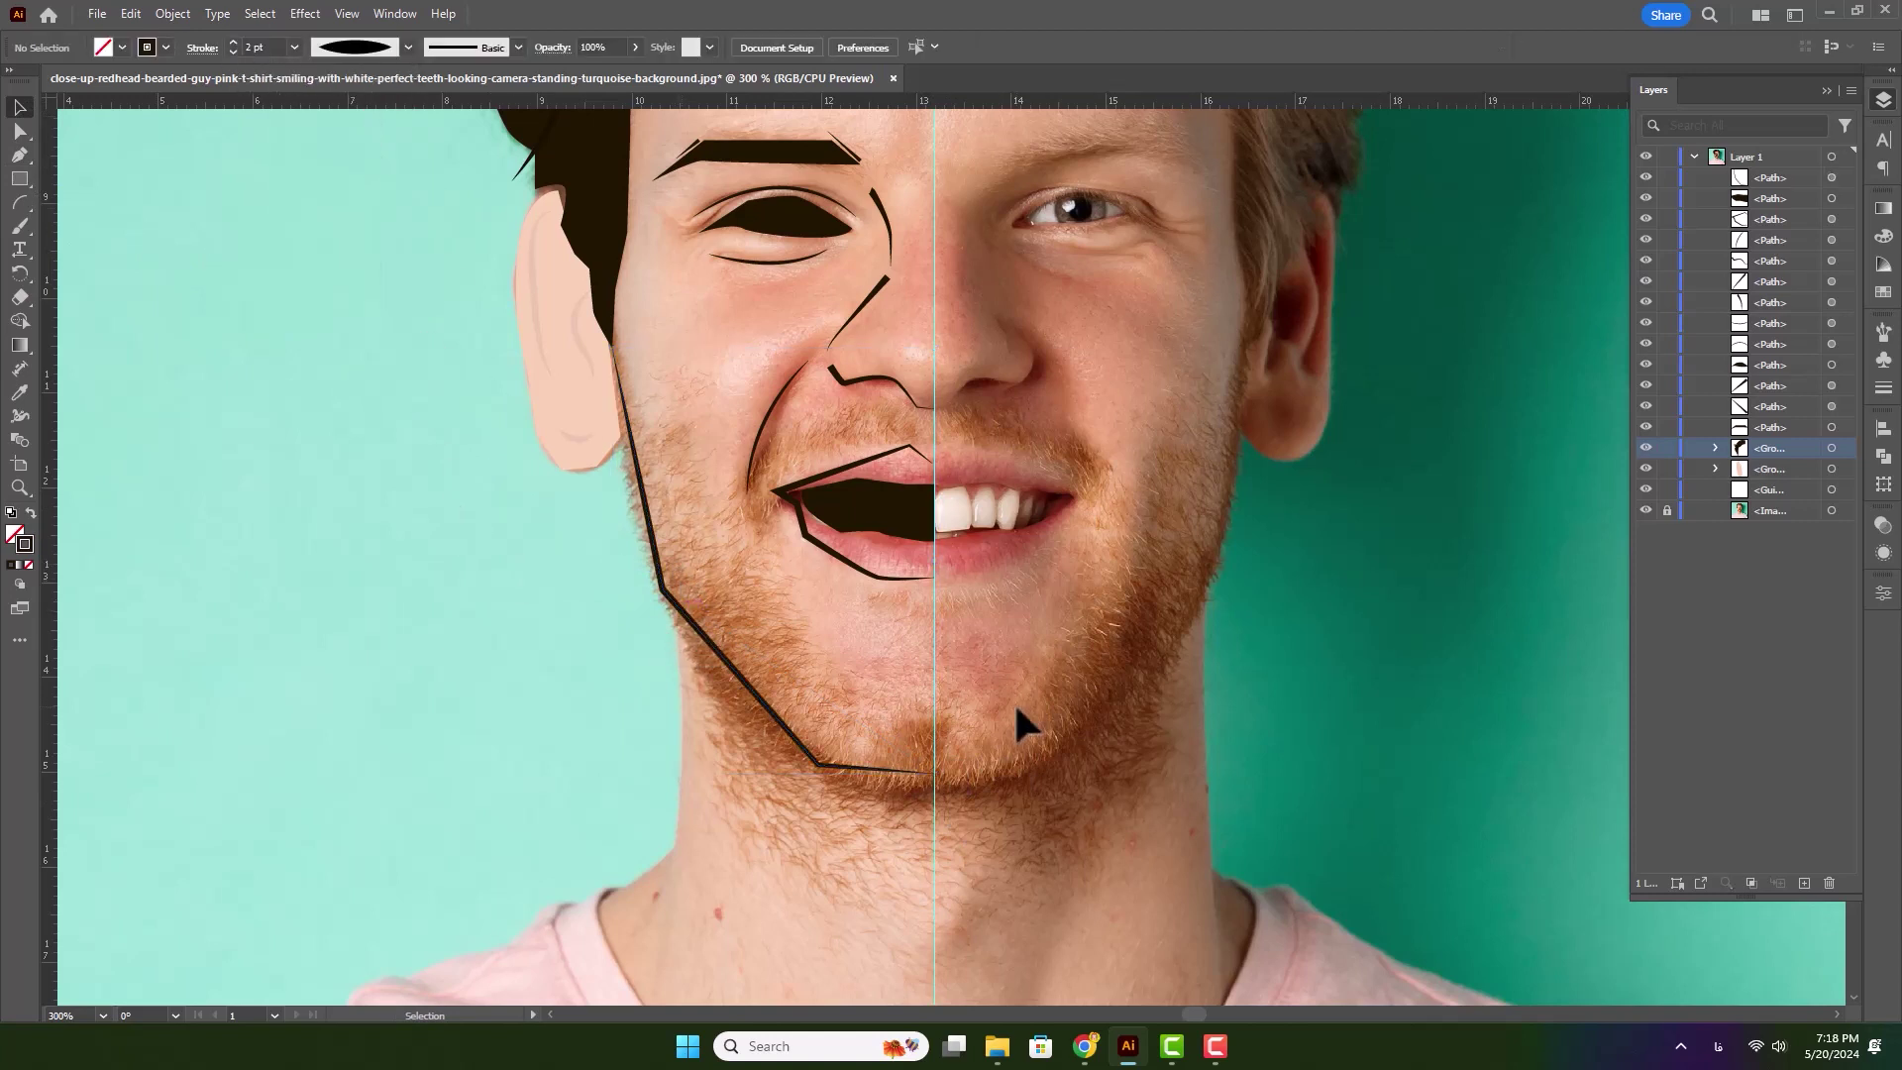
scroll(1014, 699, down, 3)
click(1646, 511)
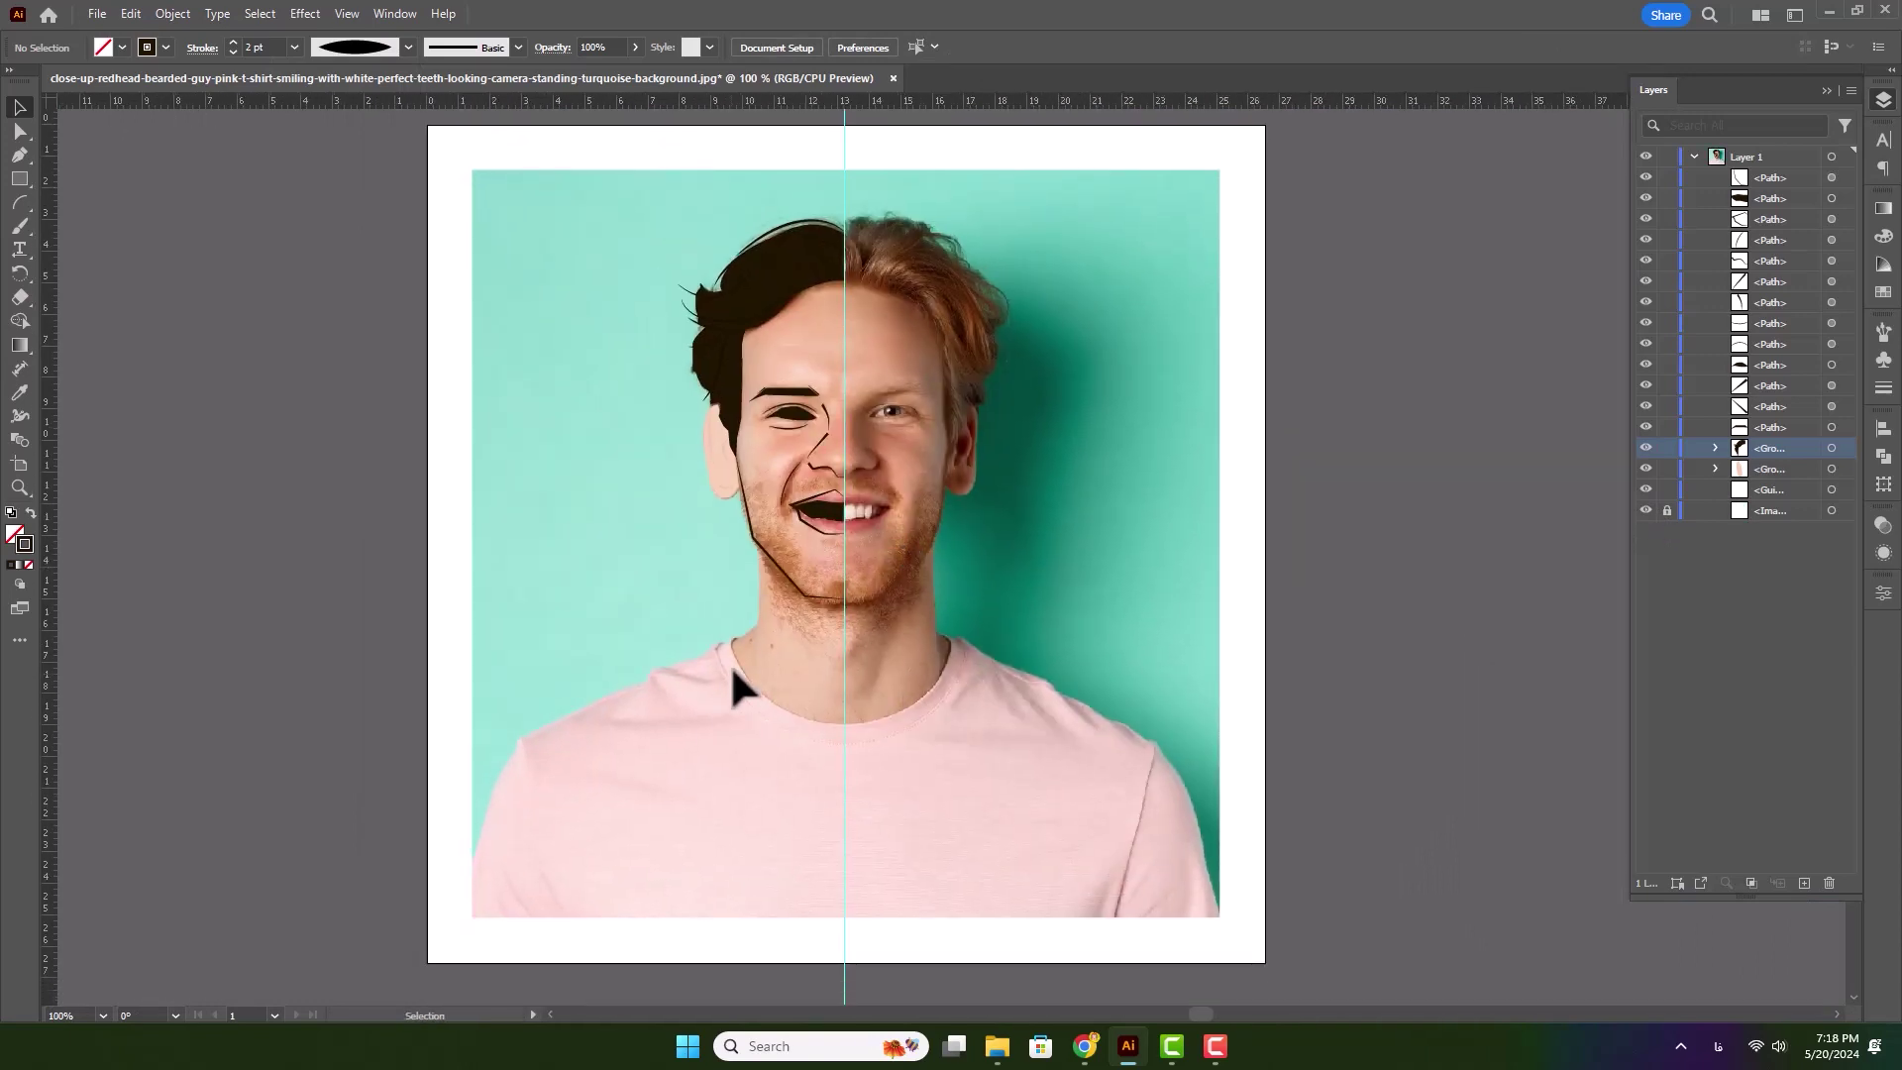
- Draw the neck line from the jaw corner down the neck's side and out to the edge of the shirt collar
scroll(732, 654, up, 2)
key(p)
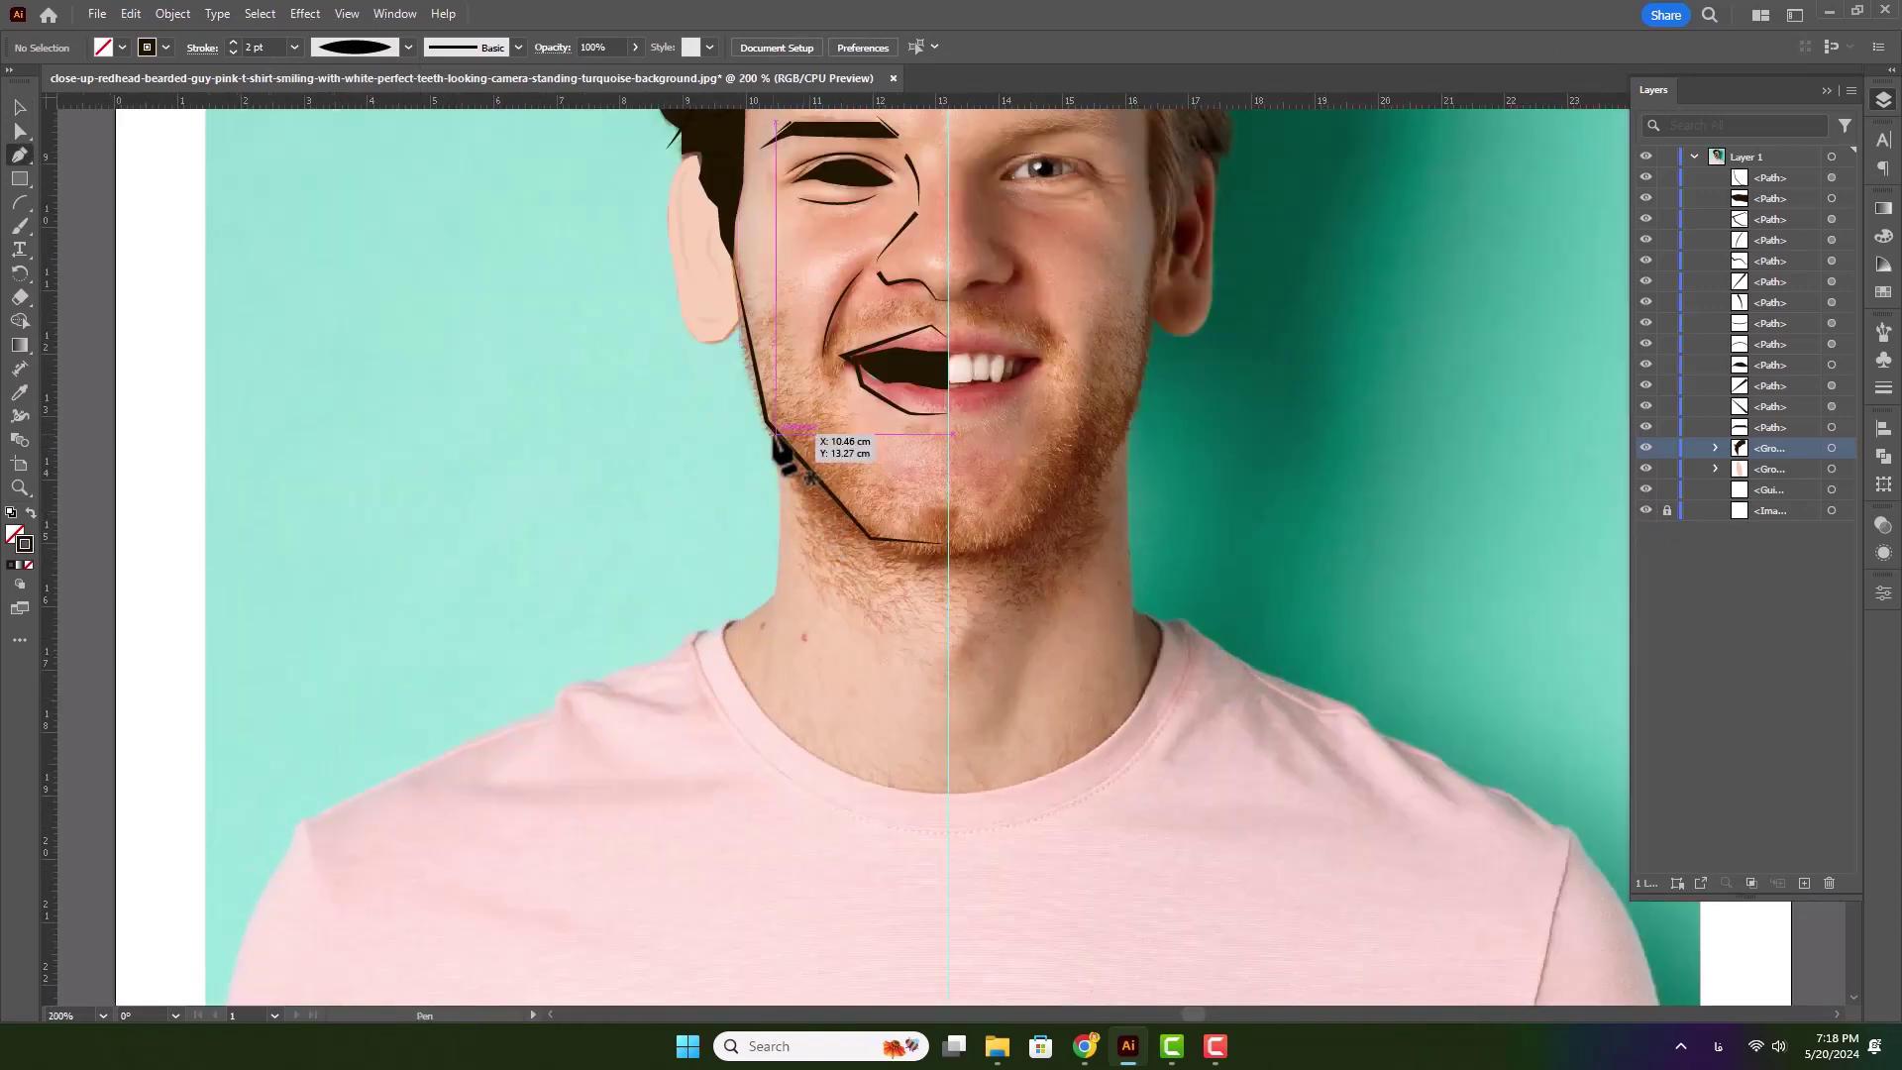
click(776, 433)
click(783, 592)
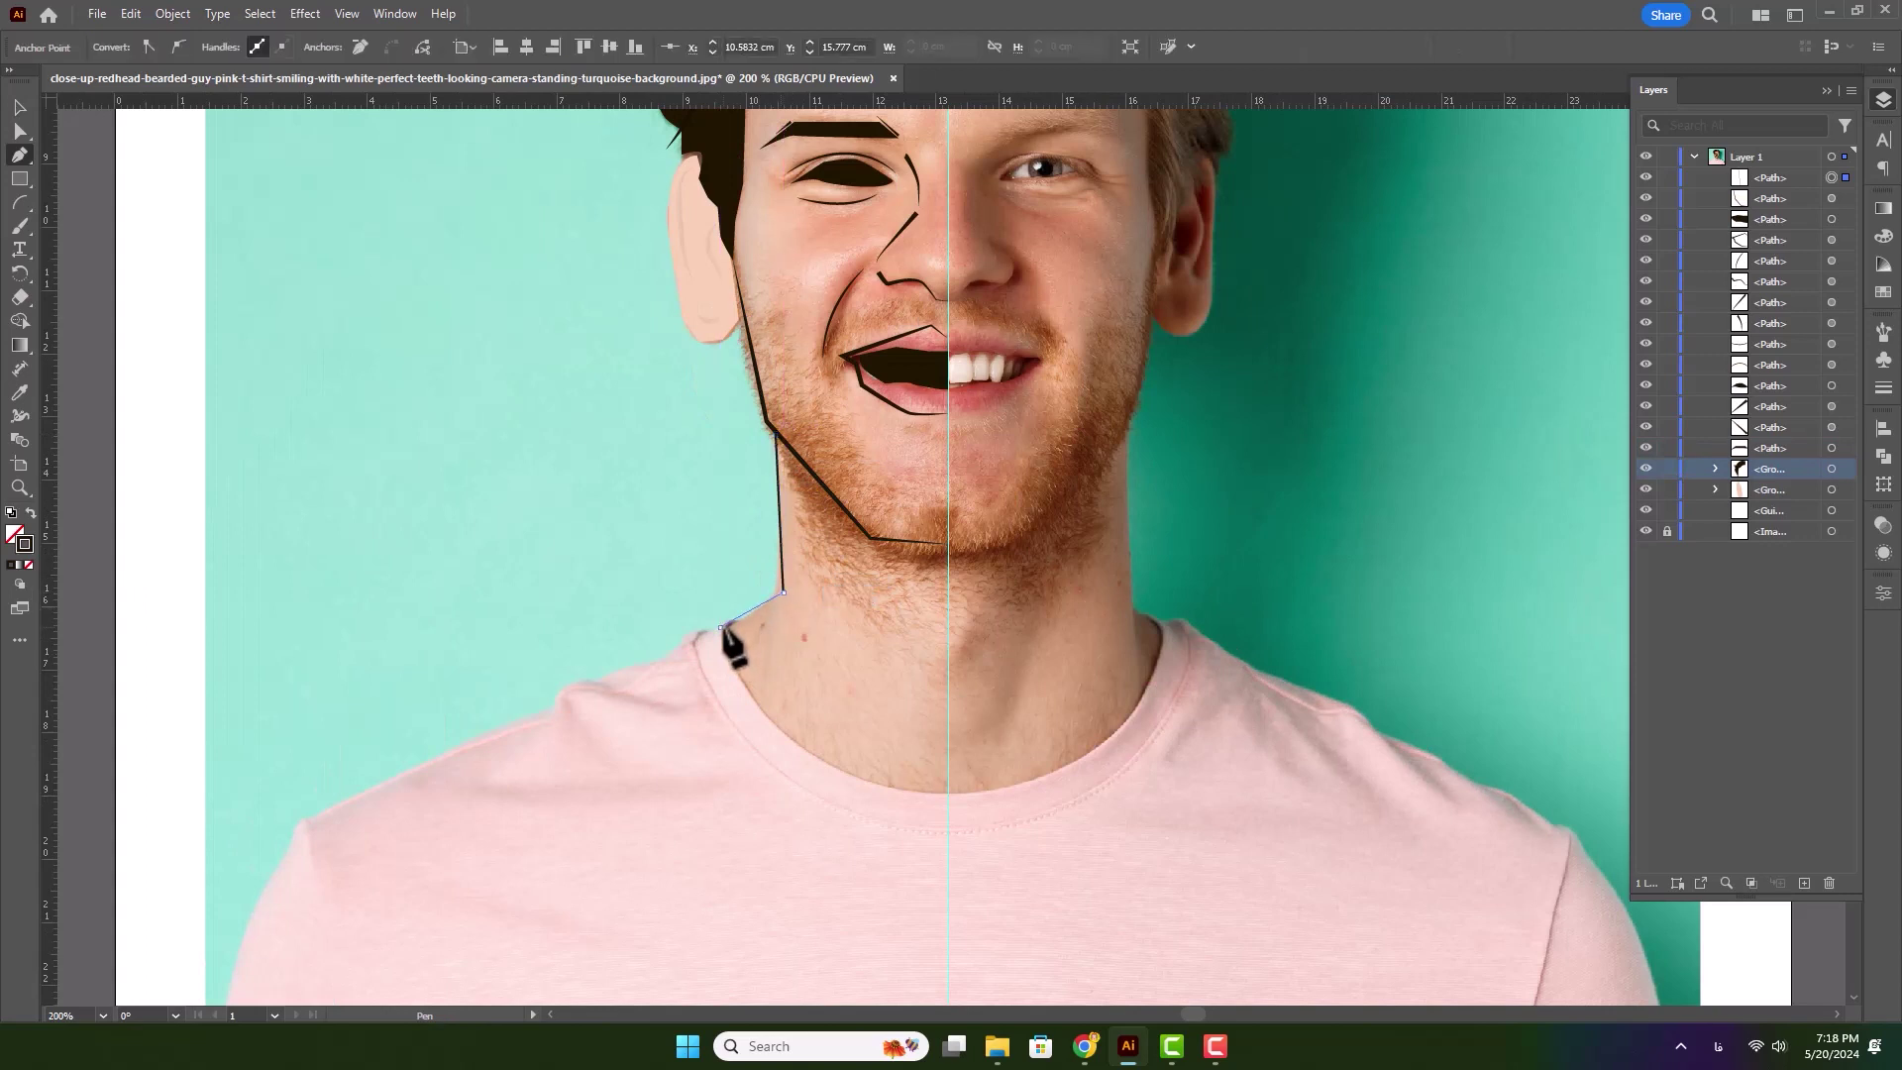
click(721, 625)
drag(721, 624, 758, 497)
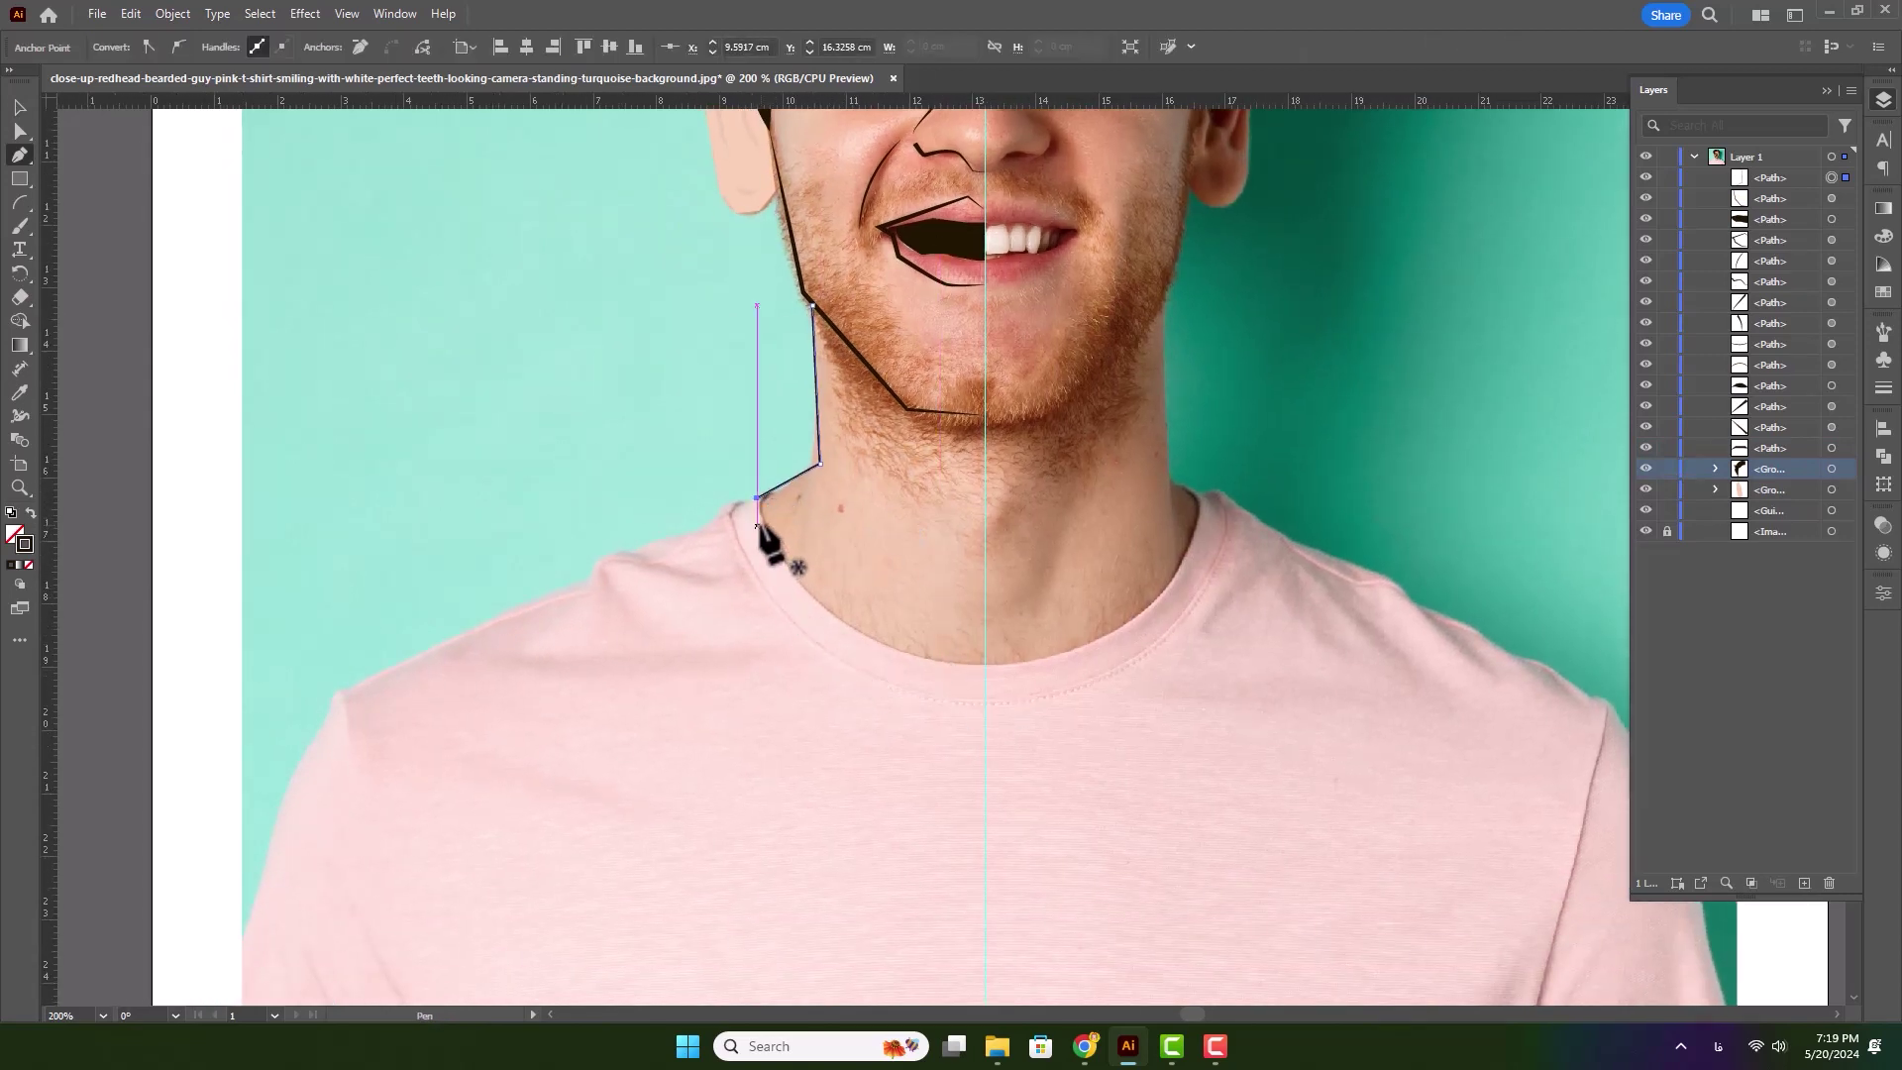
key(Escape)
- Draw a curved line along the inner edge of the shirt collar to the centre guide
click(760, 516)
drag(984, 663, 1171, 667)
key(Escape)
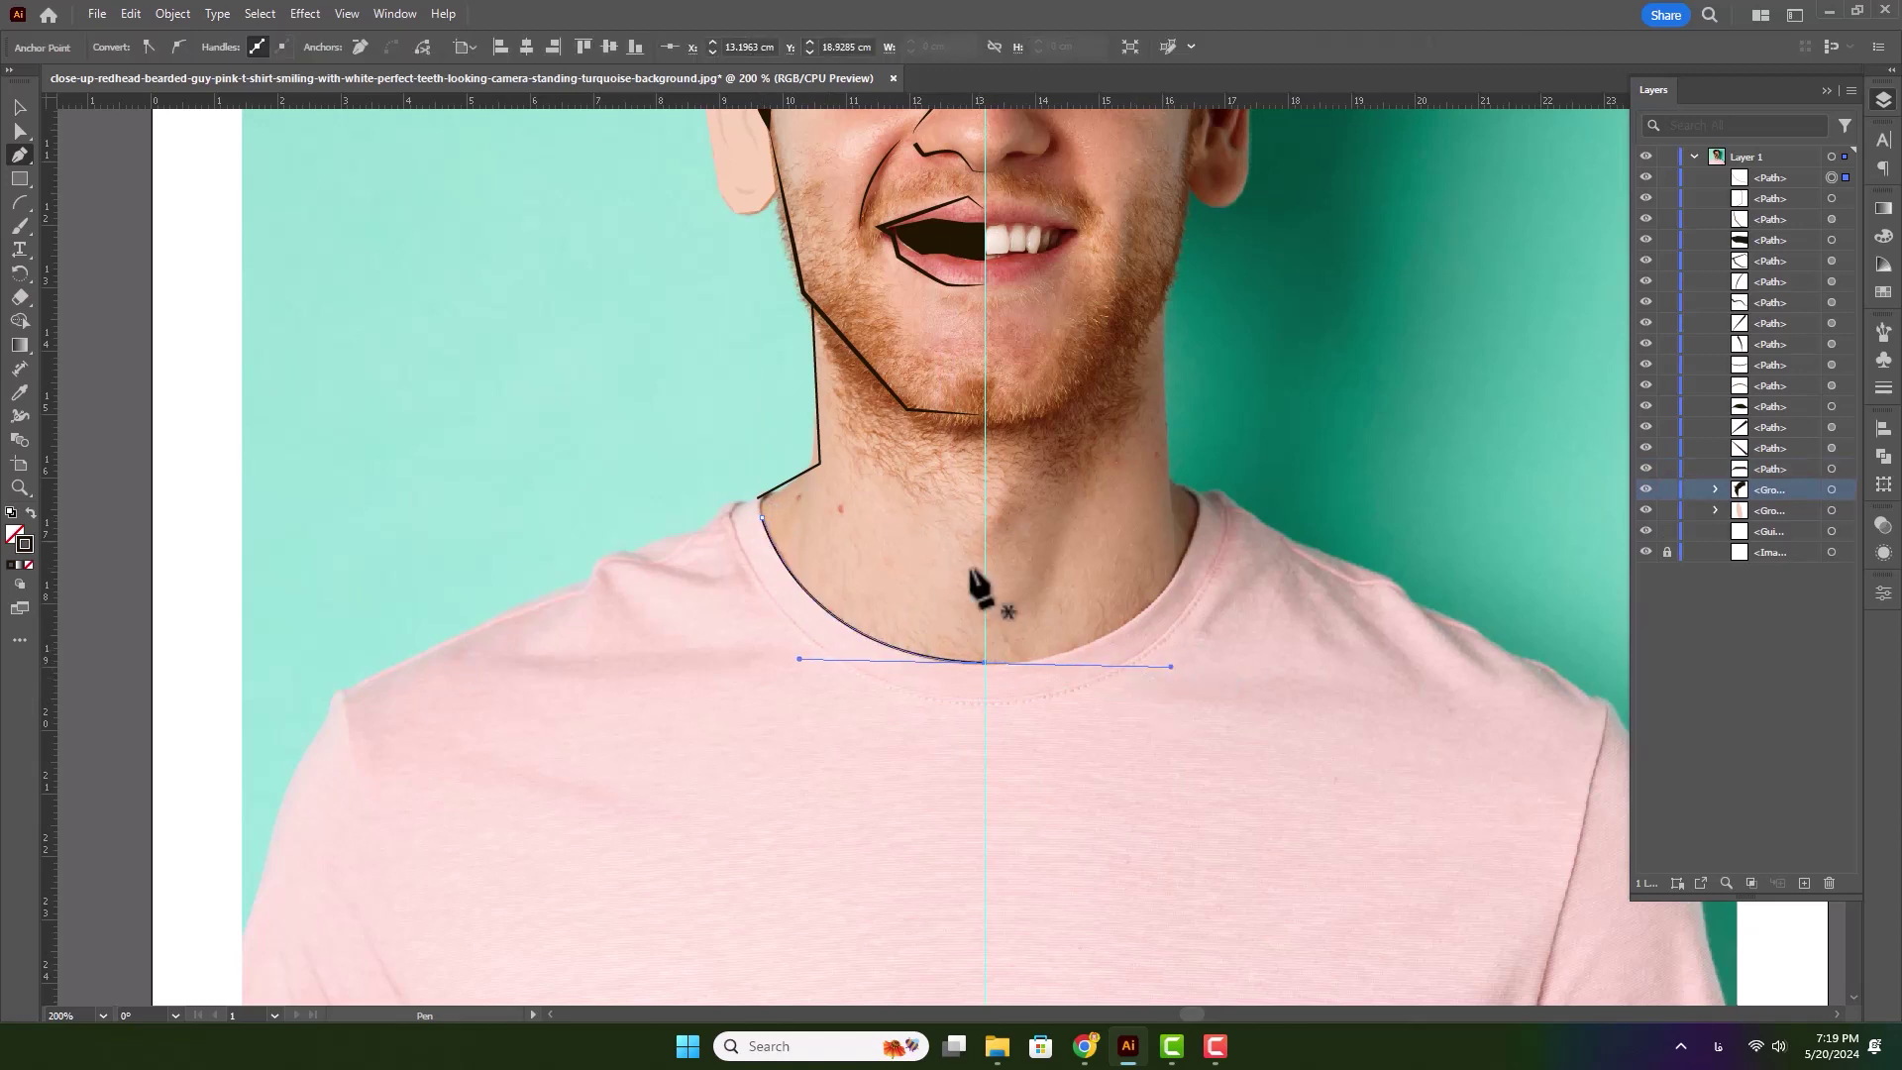
key(Escape)
- Draw the shirt outline from the collar across the shoulder and down the sleeve to the lower part of the photo
click(740, 504)
click(699, 532)
click(636, 548)
drag(589, 583, 589, 583)
click(574, 589)
click(336, 699)
drag(356, 749, 531, 414)
click(465, 452)
click(417, 601)
drag(921, 458, 784, 539)
scroll(797, 574, down, 1)
drag(816, 428, 787, 552)
key(Escape)
- Draw a second curve along the outer edge of the shirt collar to the centre guide, and hide the photo
click(754, 478)
drag(937, 602, 1099, 618)
click(19, 106)
click(838, 642)
scroll(841, 639, down, 1)
drag(856, 589, 867, 679)
click(1646, 594)
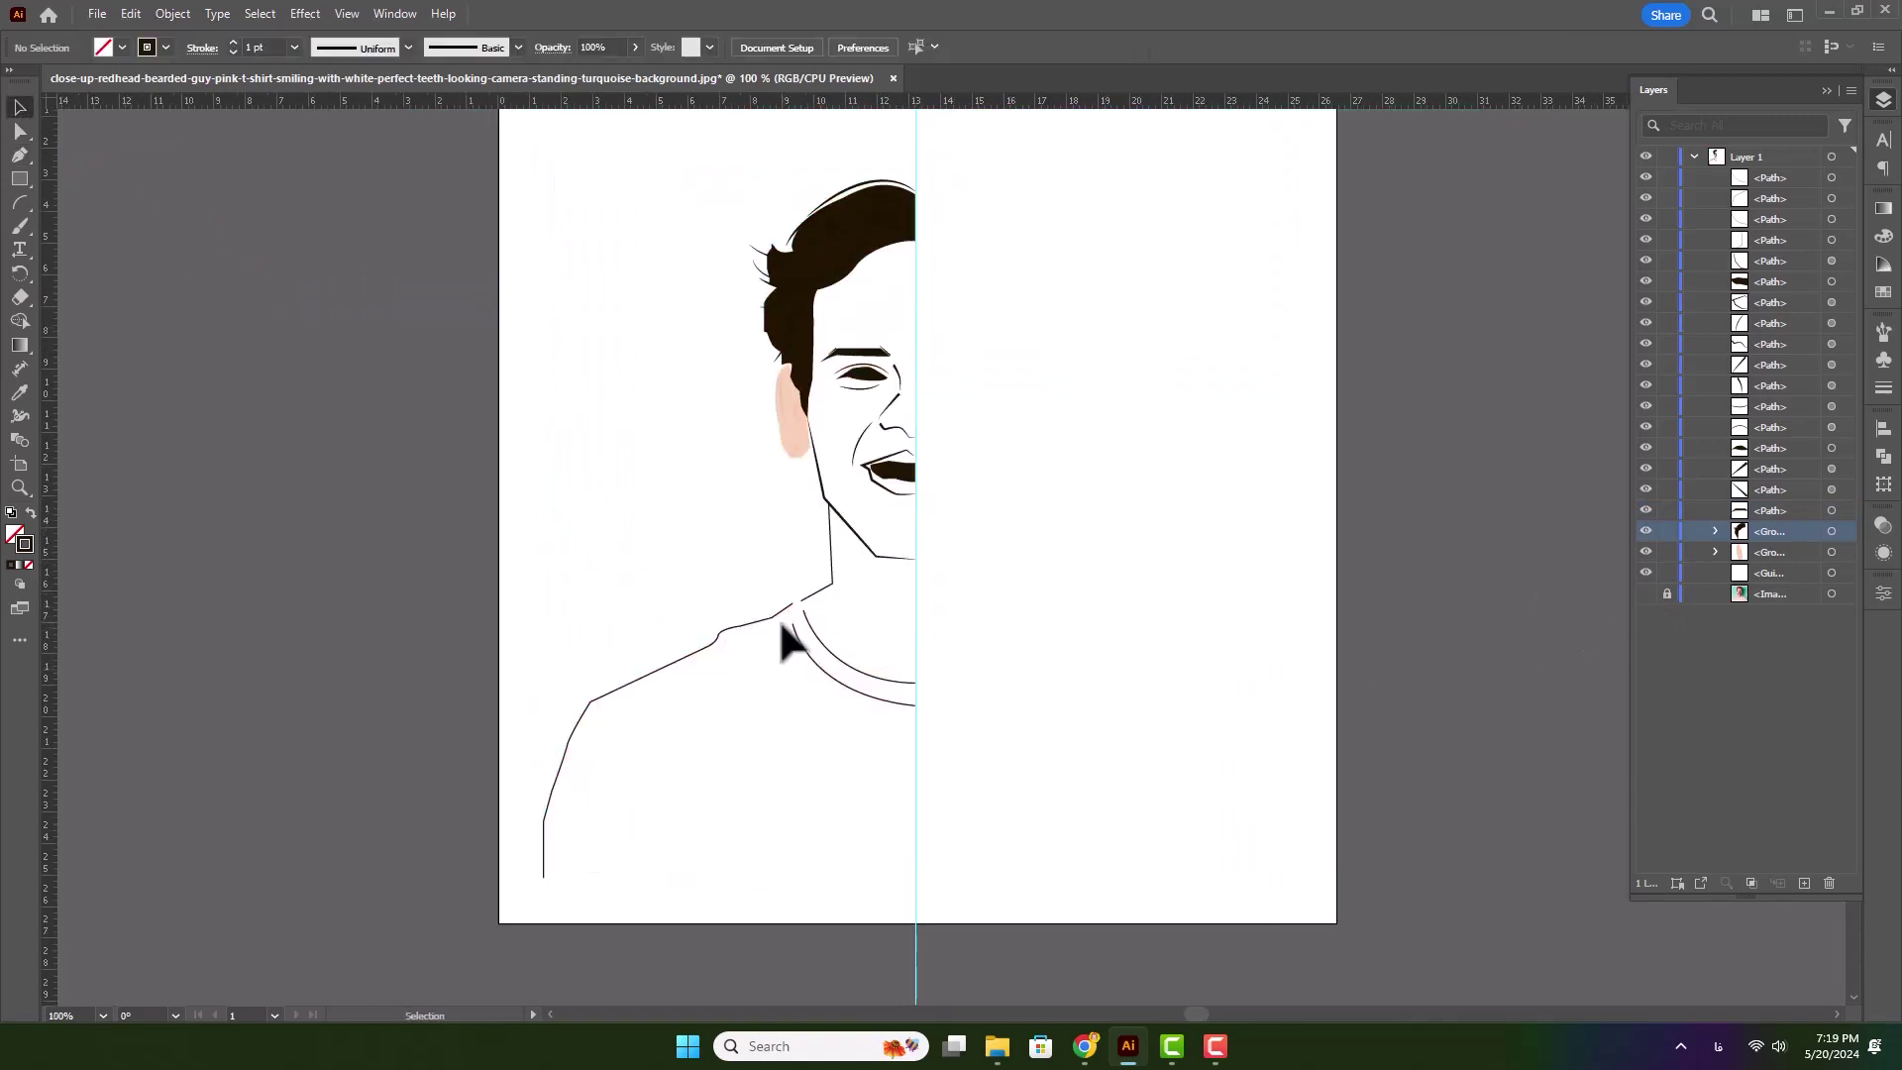
- Set the neck, shoulder and collar lines to a 2 pt stroke with a width profile tapered at both ends
click(796, 601)
shift+click(833, 579)
shift+click(813, 658)
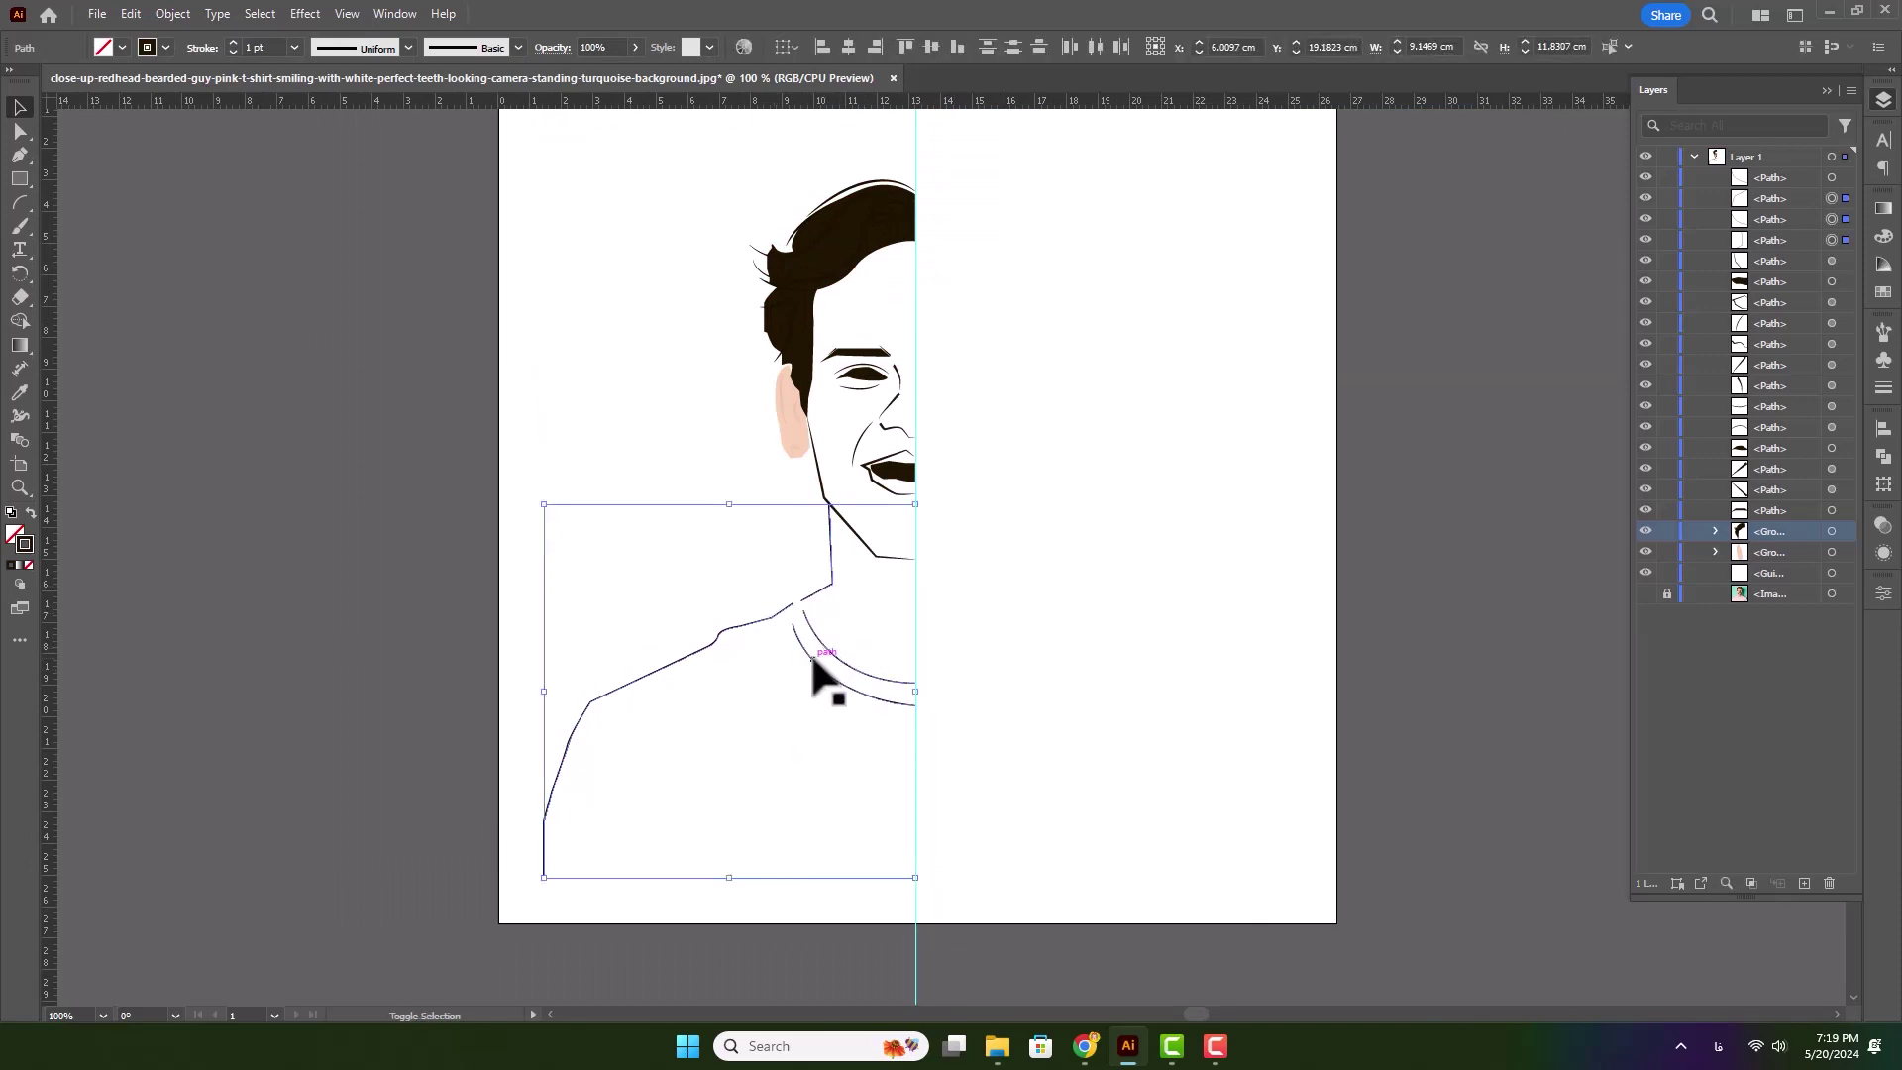
click(232, 43)
click(364, 50)
click(362, 125)
click(1015, 599)
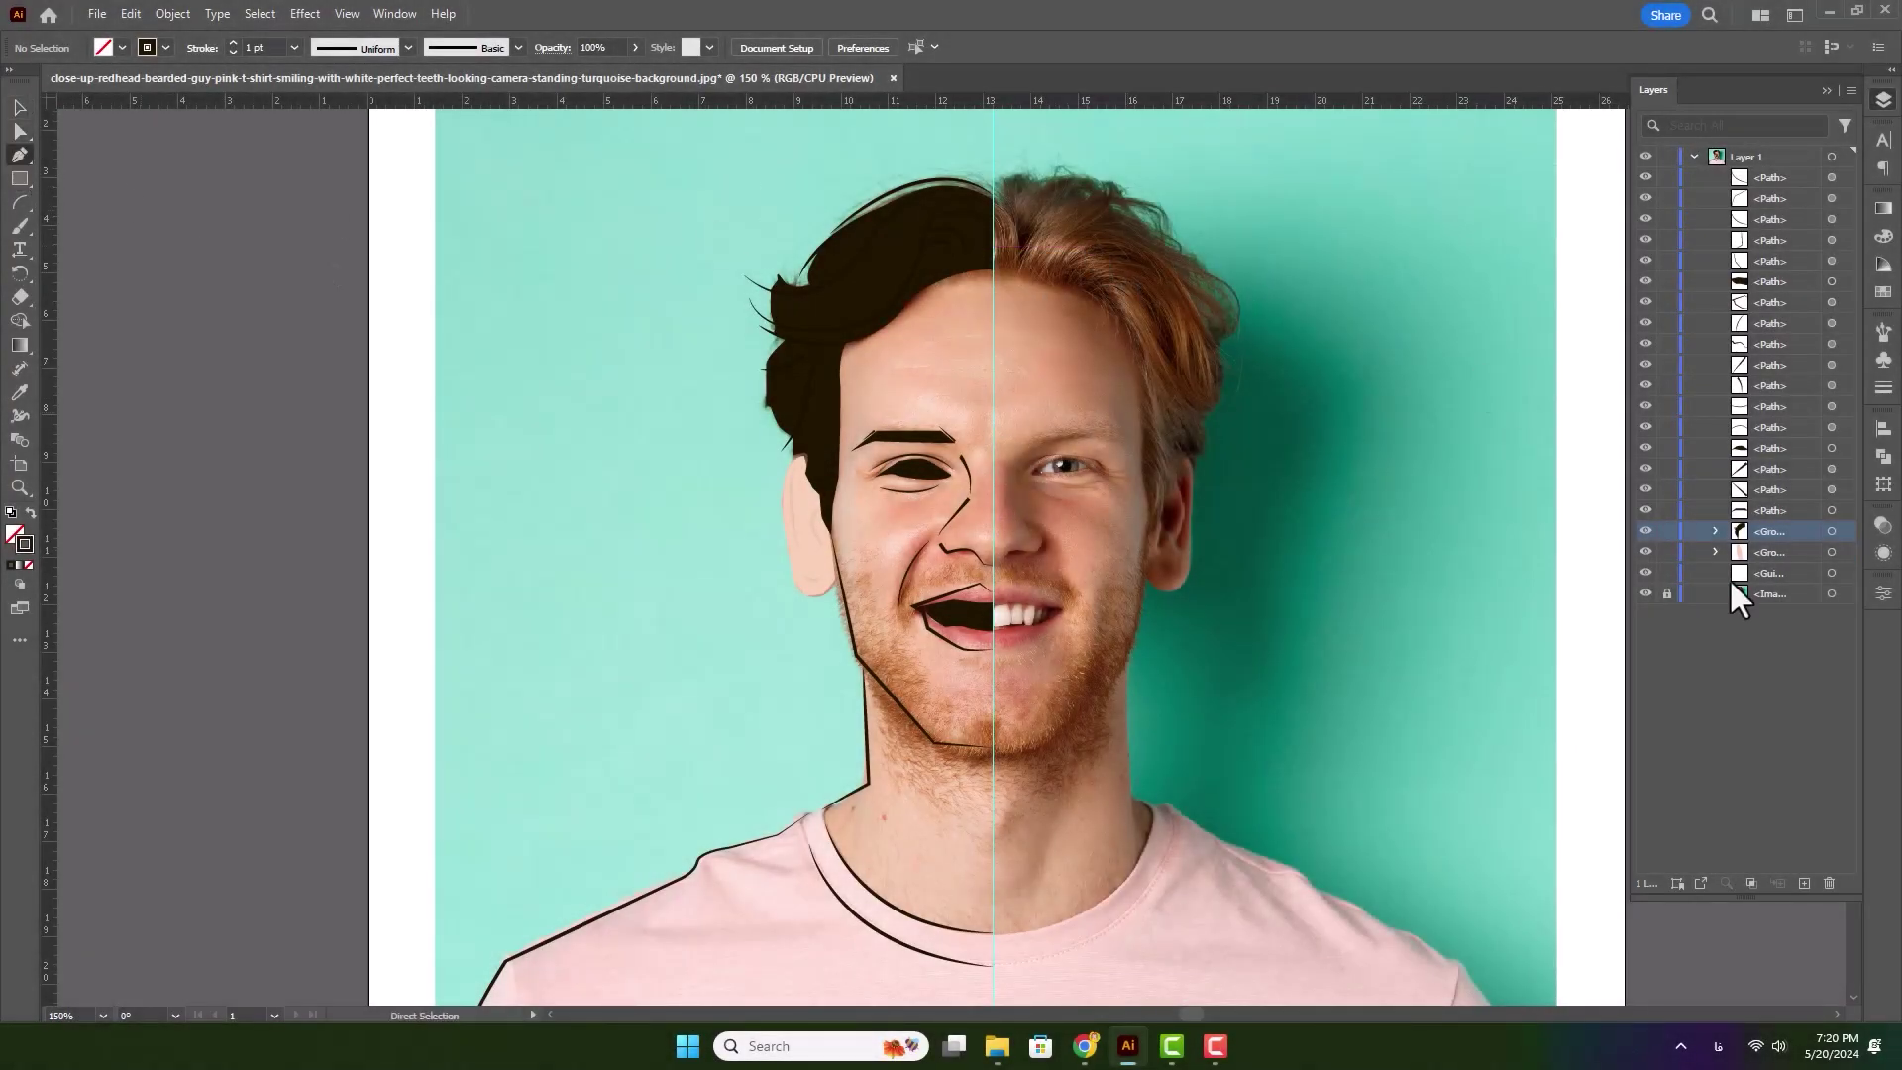
- Group all the loose face and body line paths, and hide the three artwork groups to expose the photo
click(1833, 178)
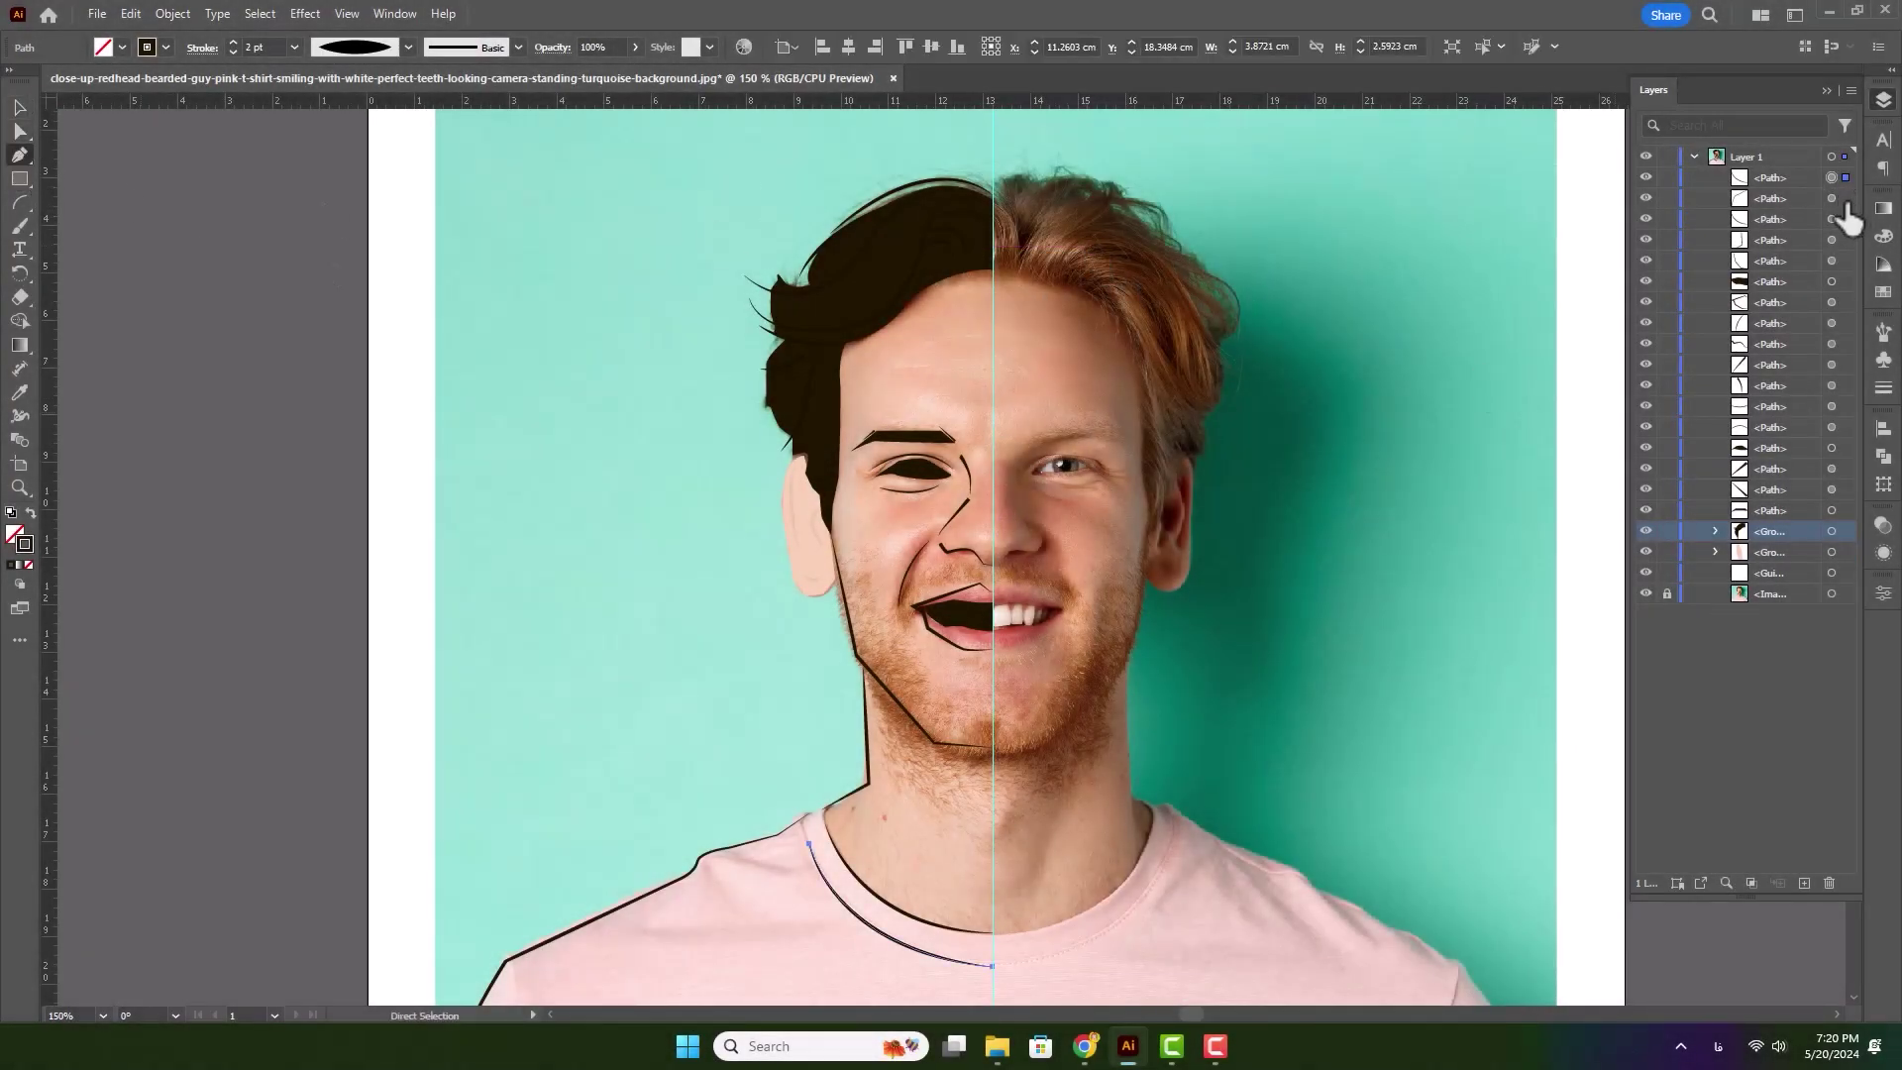
shift+click(1843, 199)
drag(1845, 220, 1845, 510)
key(ctrl+g)
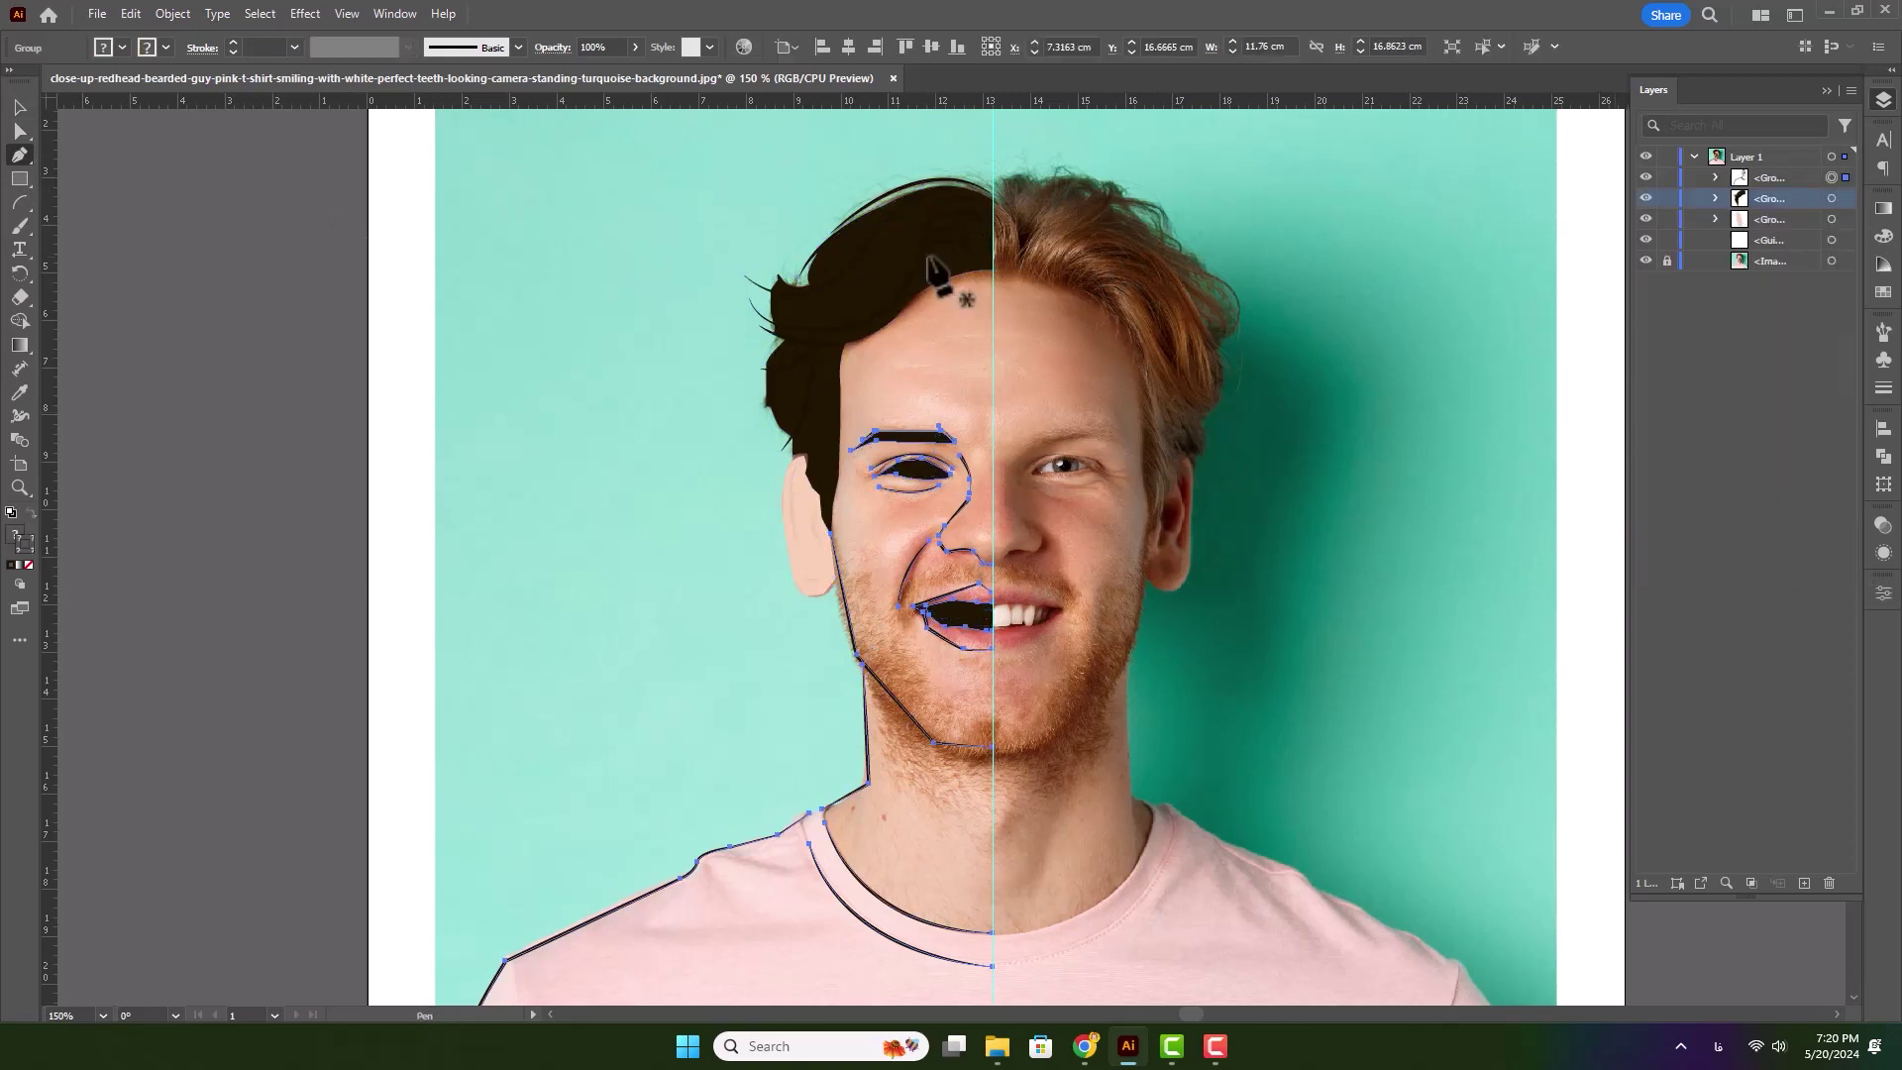
drag(924, 451, 901, 399)
click(1646, 240)
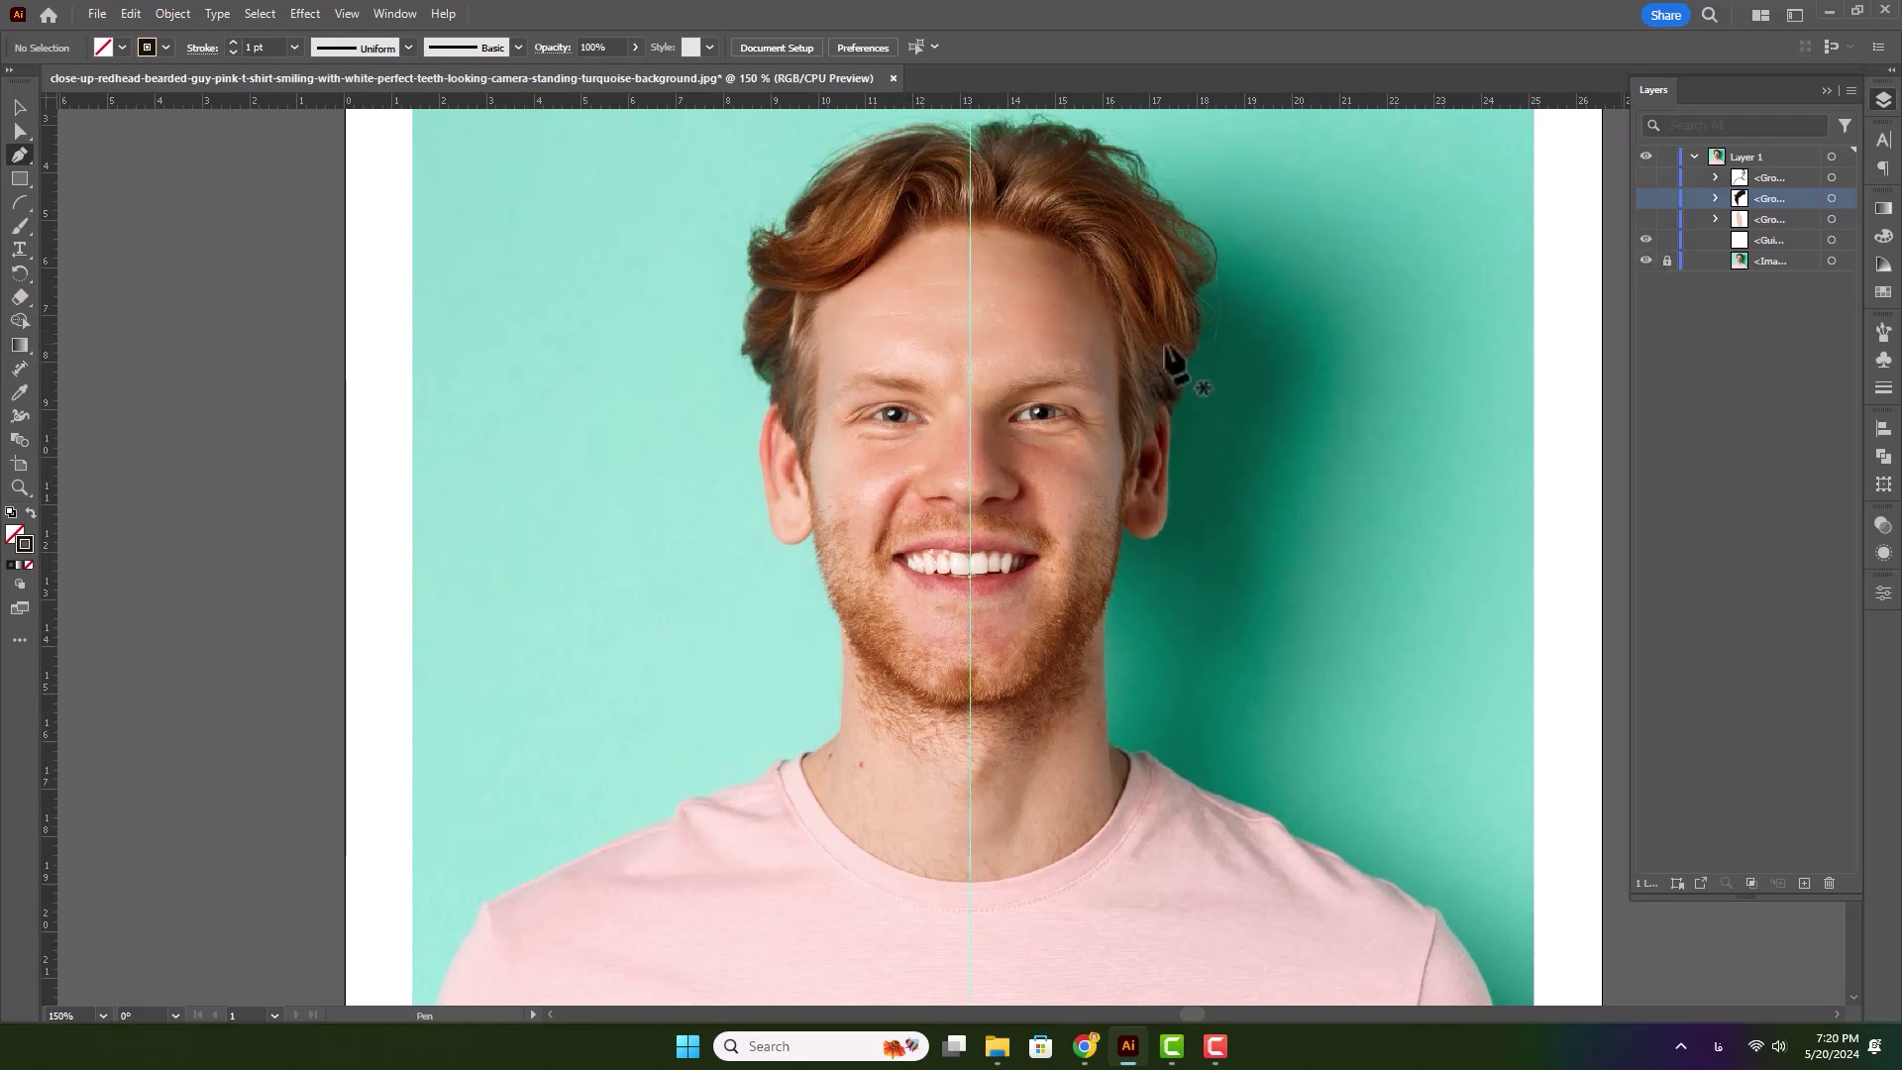
- Draw a closed half-face shape from hairline to chin along the centre guide, and fill it with skin colour sampled from the forehead
drag(1073, 301, 1080, 395)
click(977, 315)
click(912, 328)
click(822, 402)
click(822, 433)
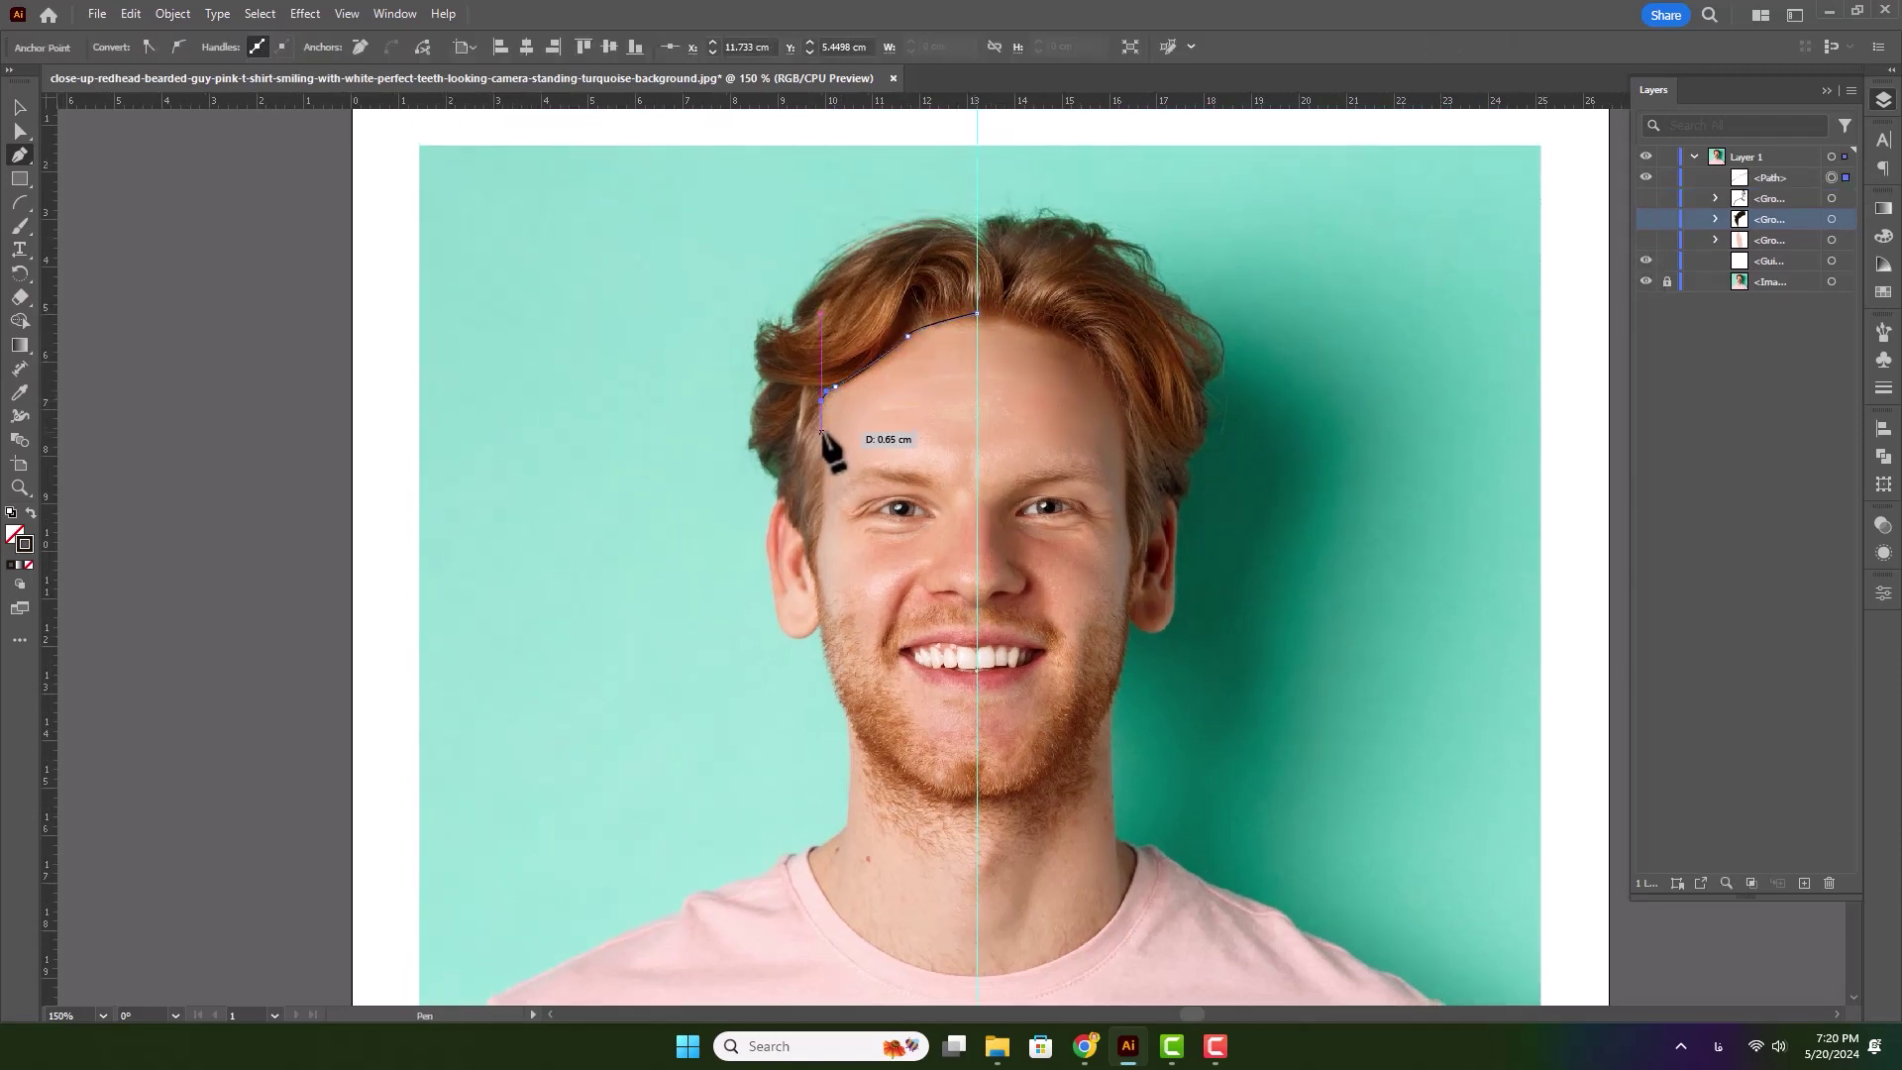
click(813, 556)
click(813, 587)
click(822, 636)
click(851, 720)
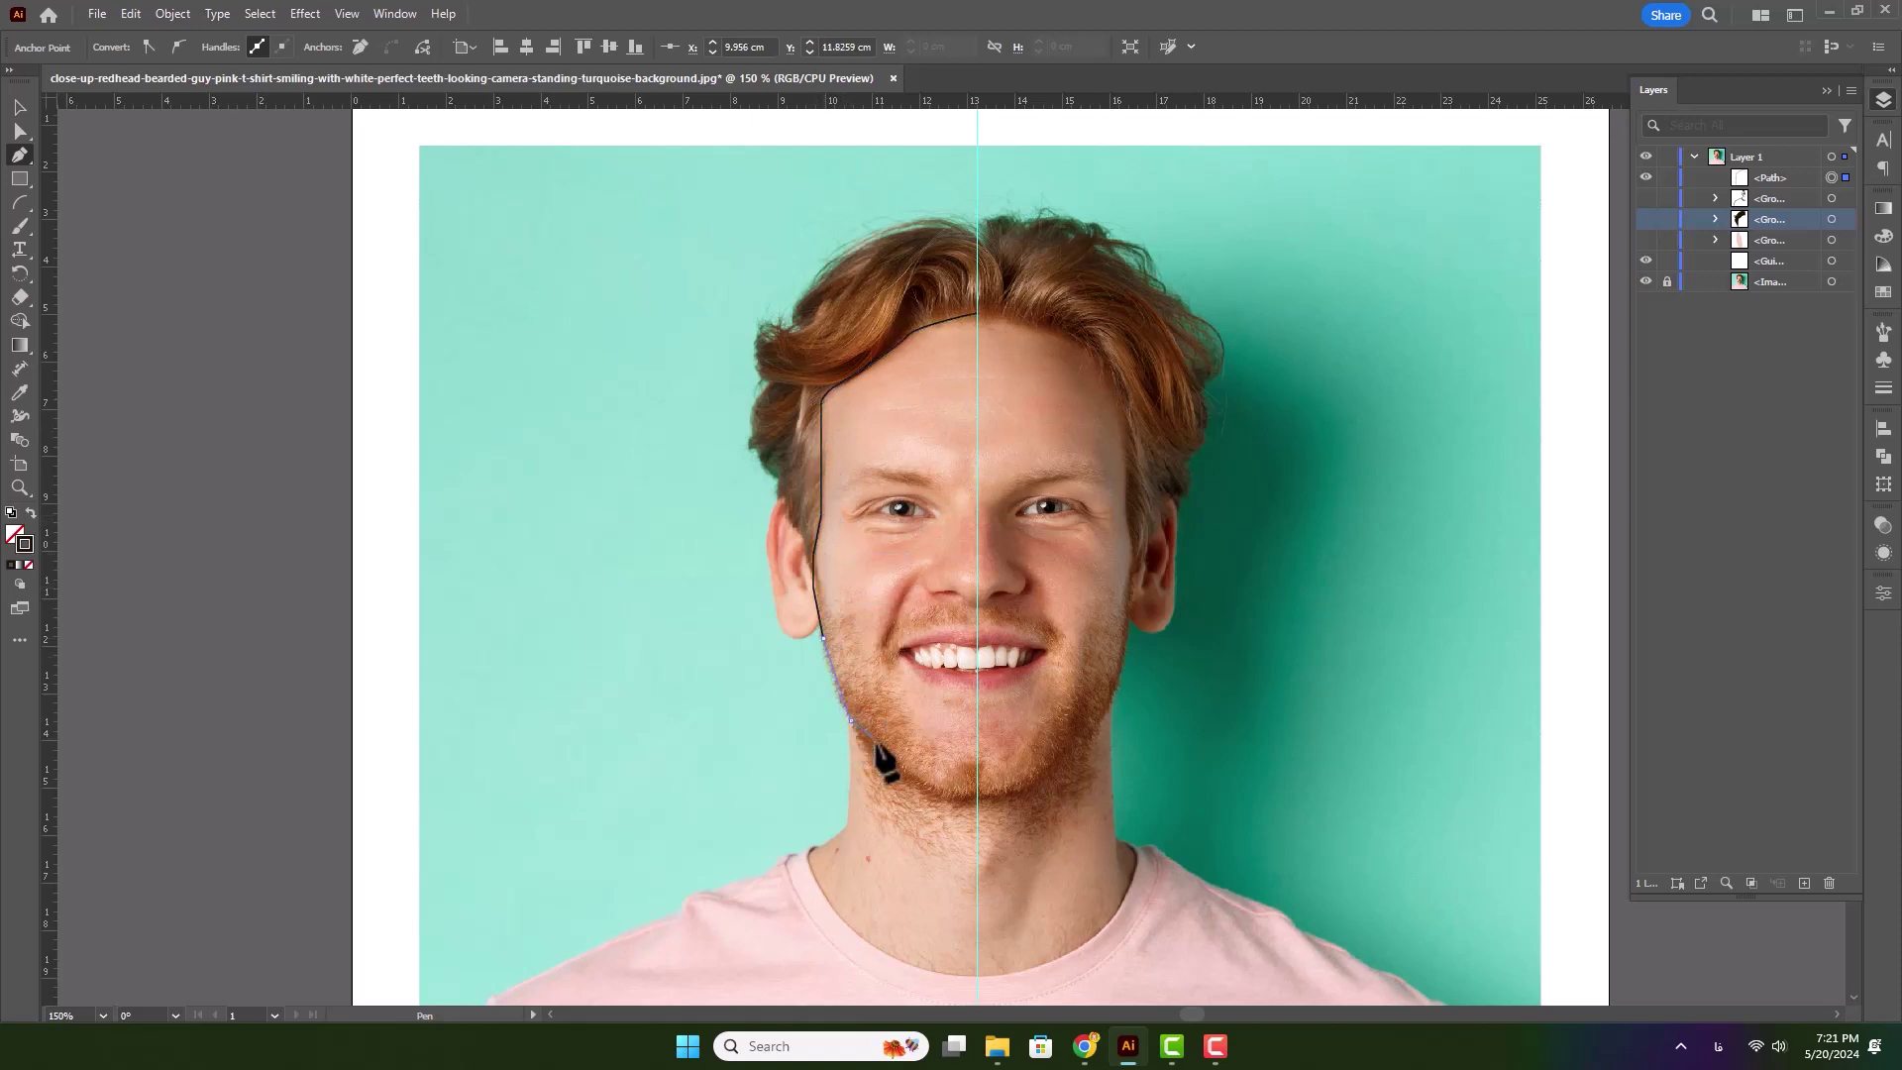
click(907, 773)
click(946, 797)
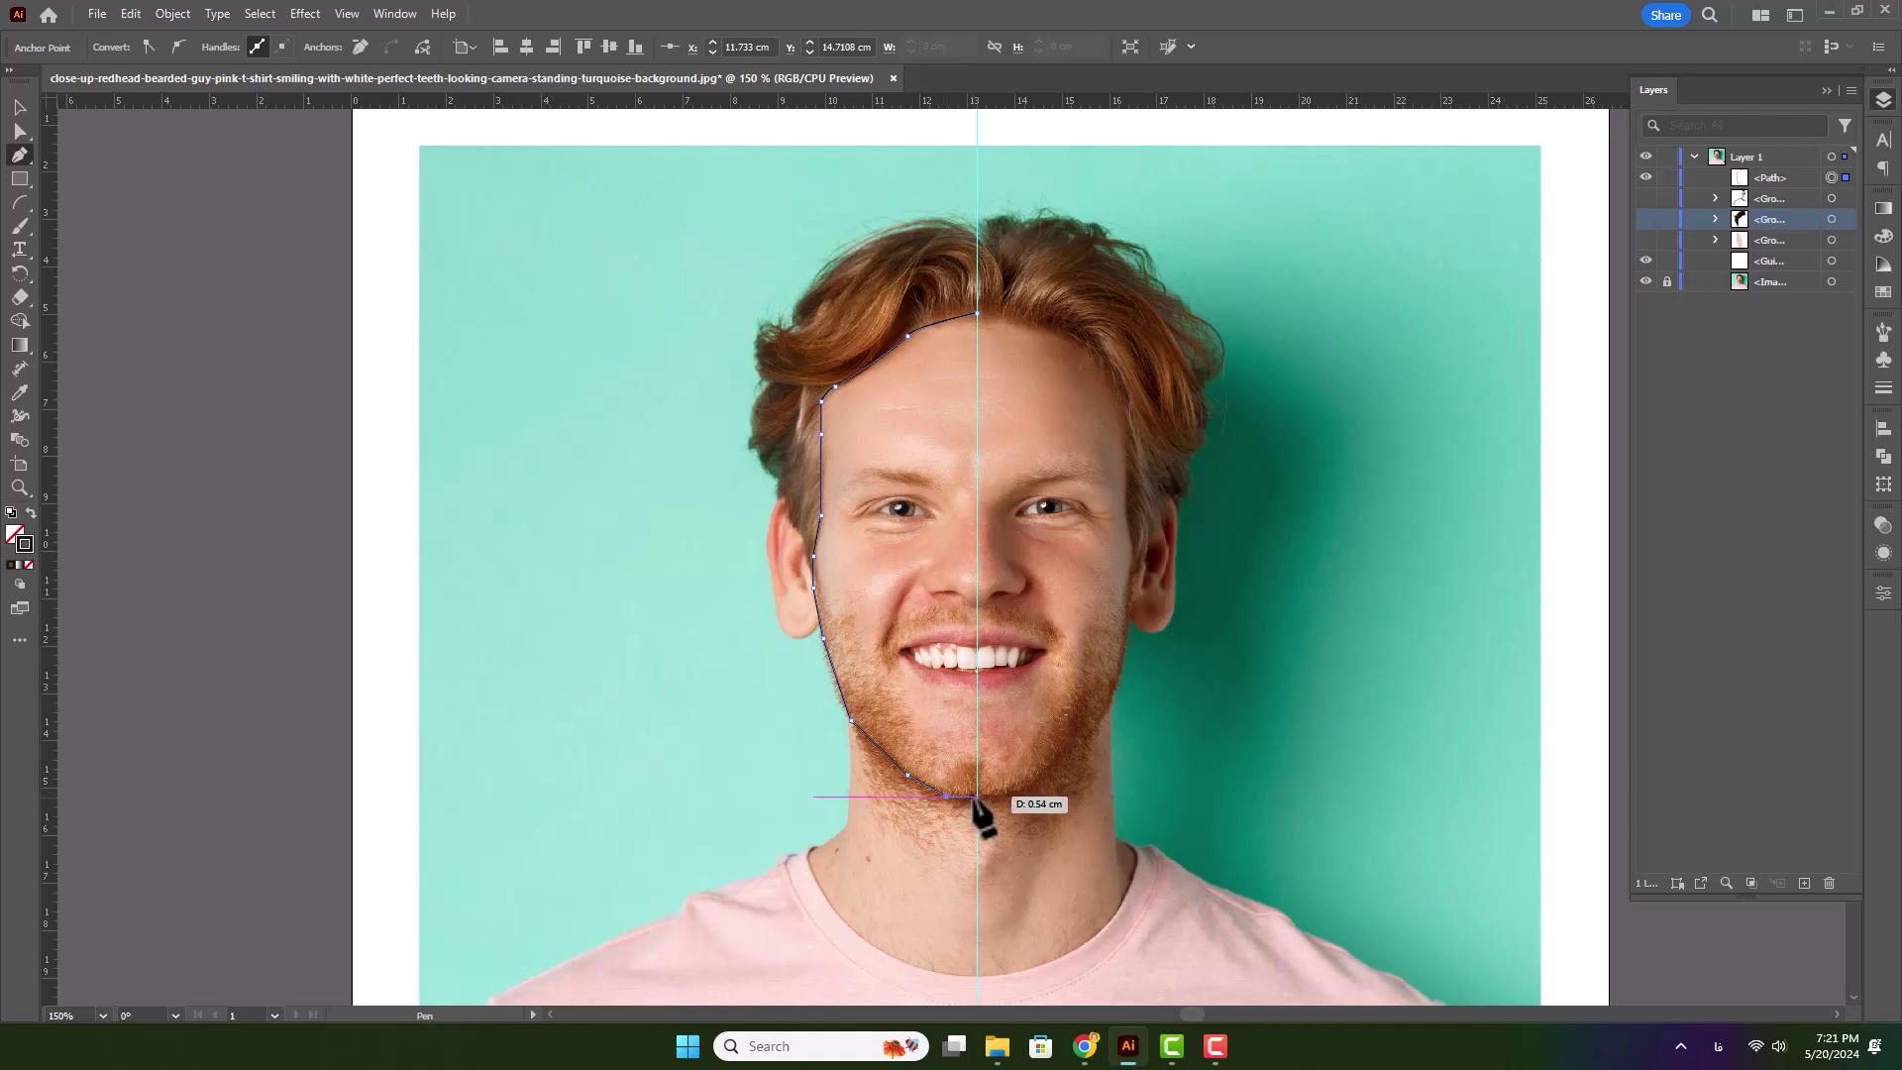
click(975, 796)
click(977, 313)
key(i)
click(962, 416)
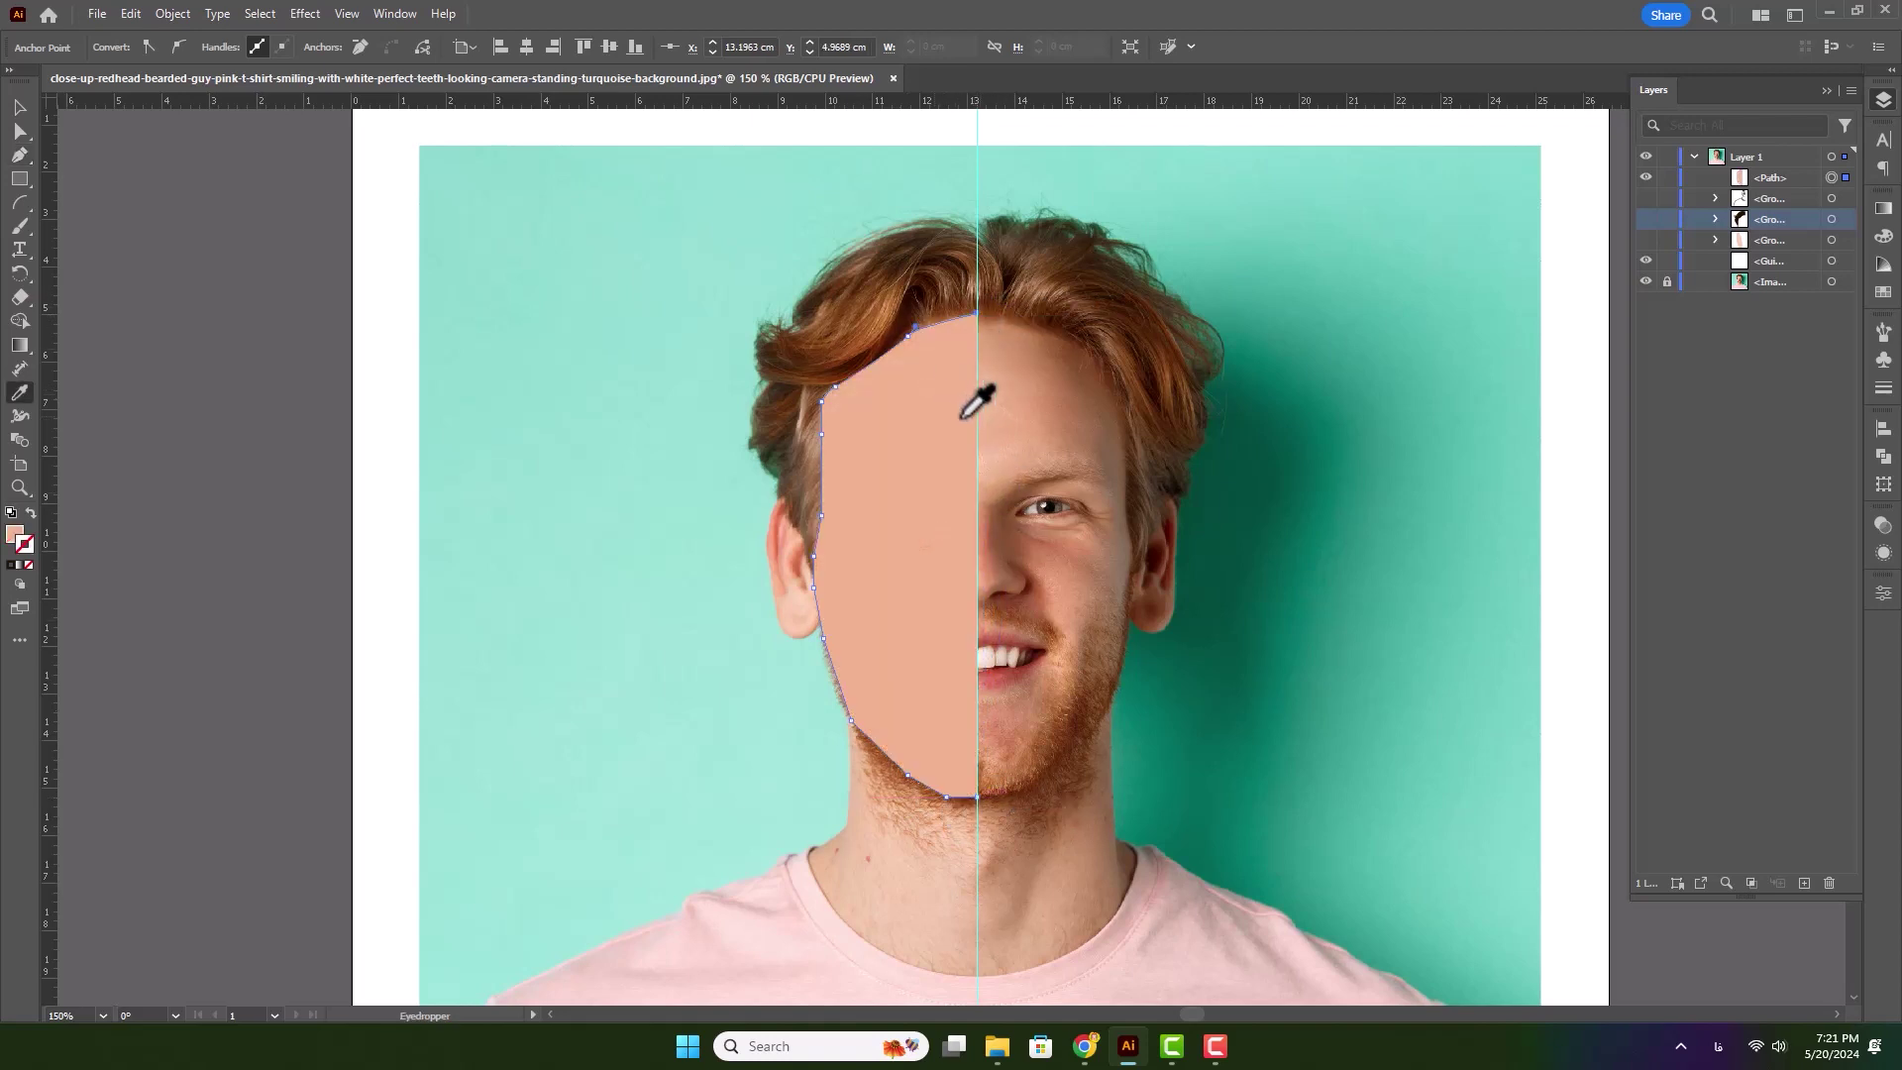
- Draw a closed skin-coloured neck shape from the jaw corner down along the shirt collar to the centre guide and back over the chin
scroll(932, 696, down, 2)
key(p)
scroll(905, 608, down, 1)
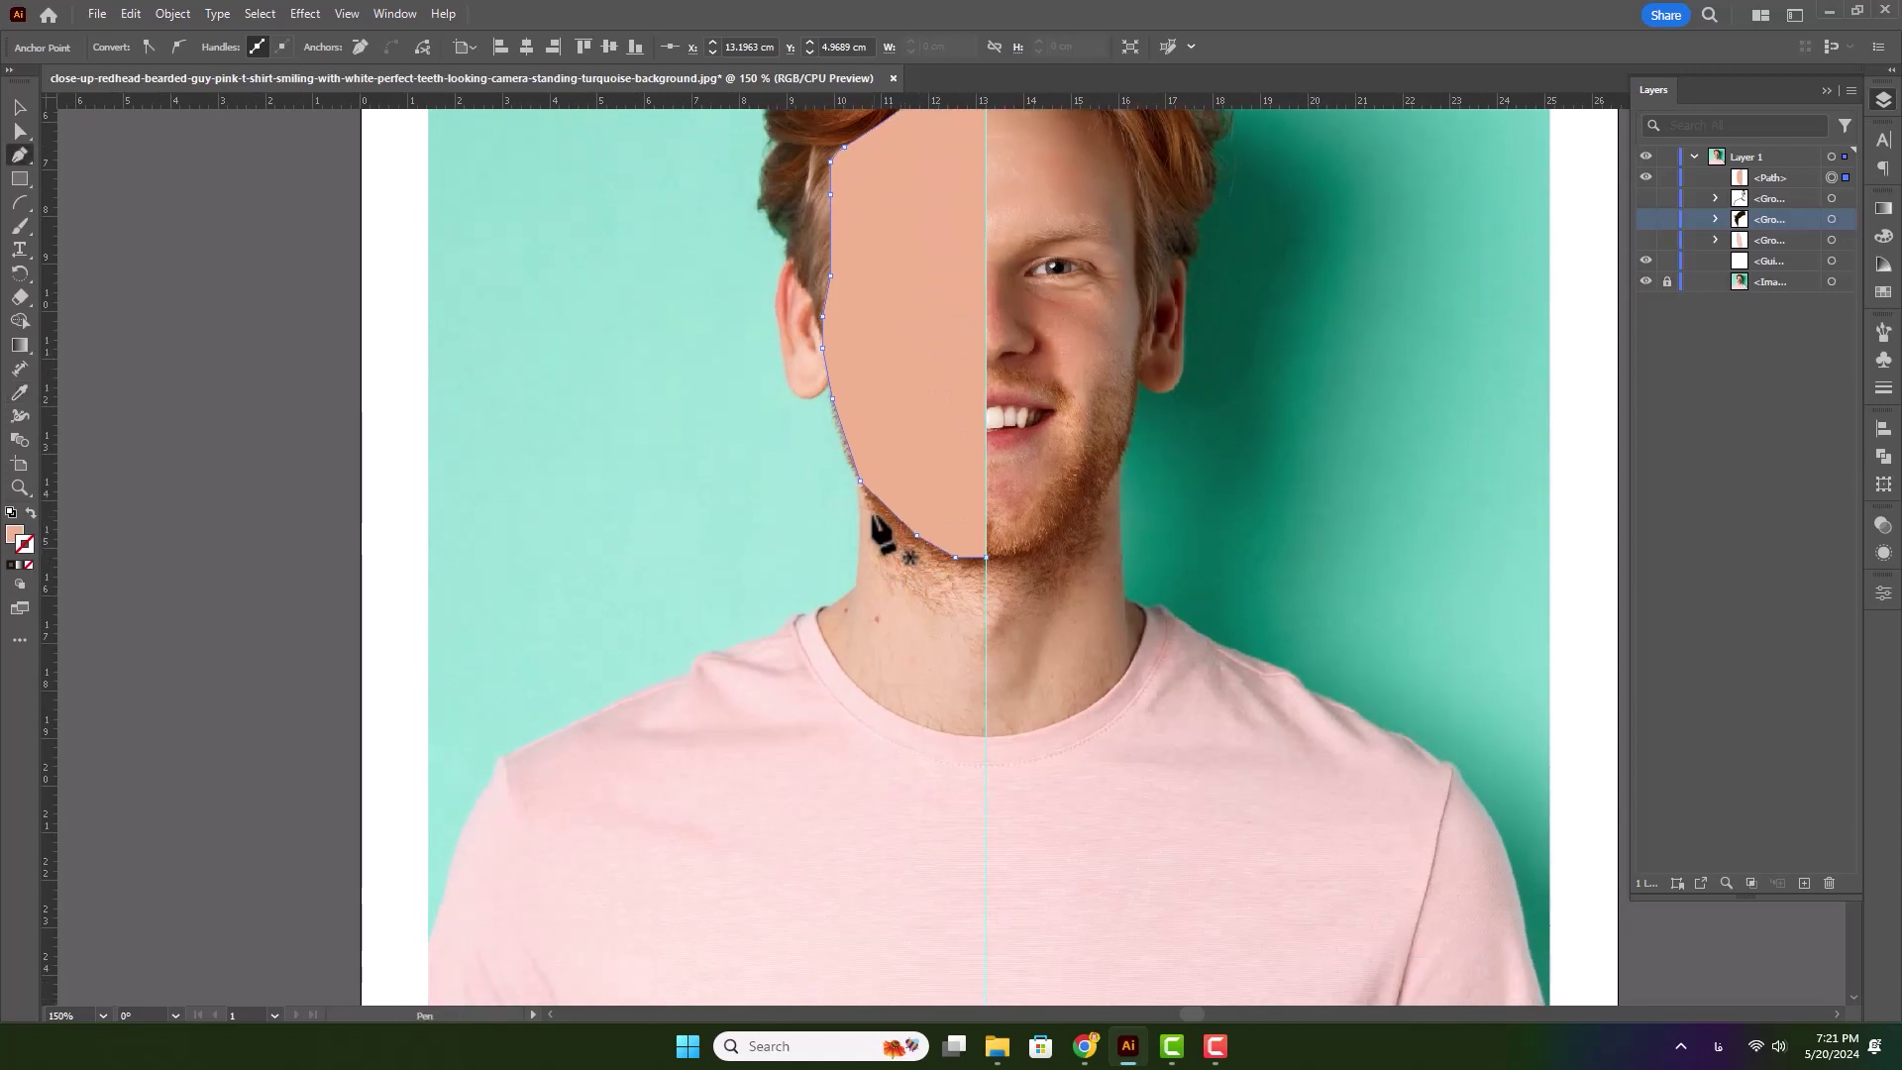
click(860, 480)
click(860, 589)
drag(822, 608, 826, 655)
drag(986, 736, 1078, 733)
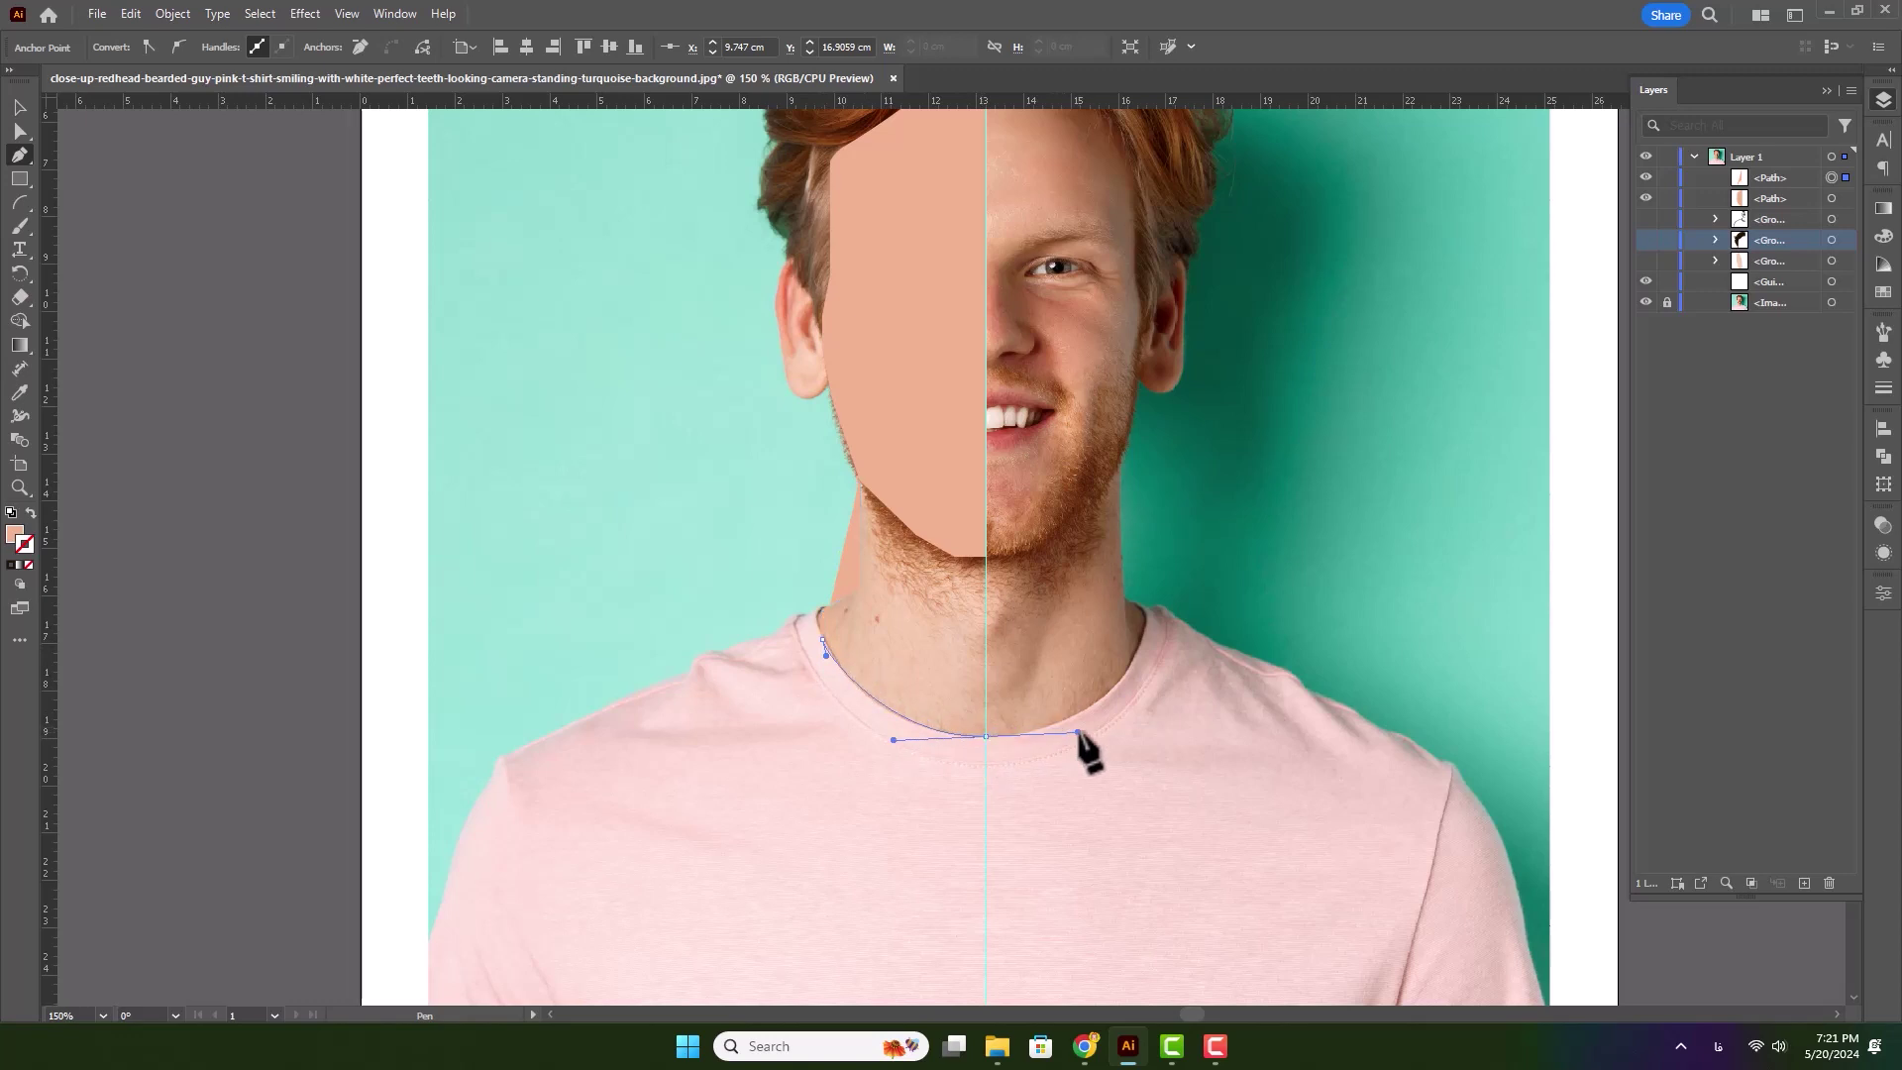
click(985, 556)
click(860, 481)
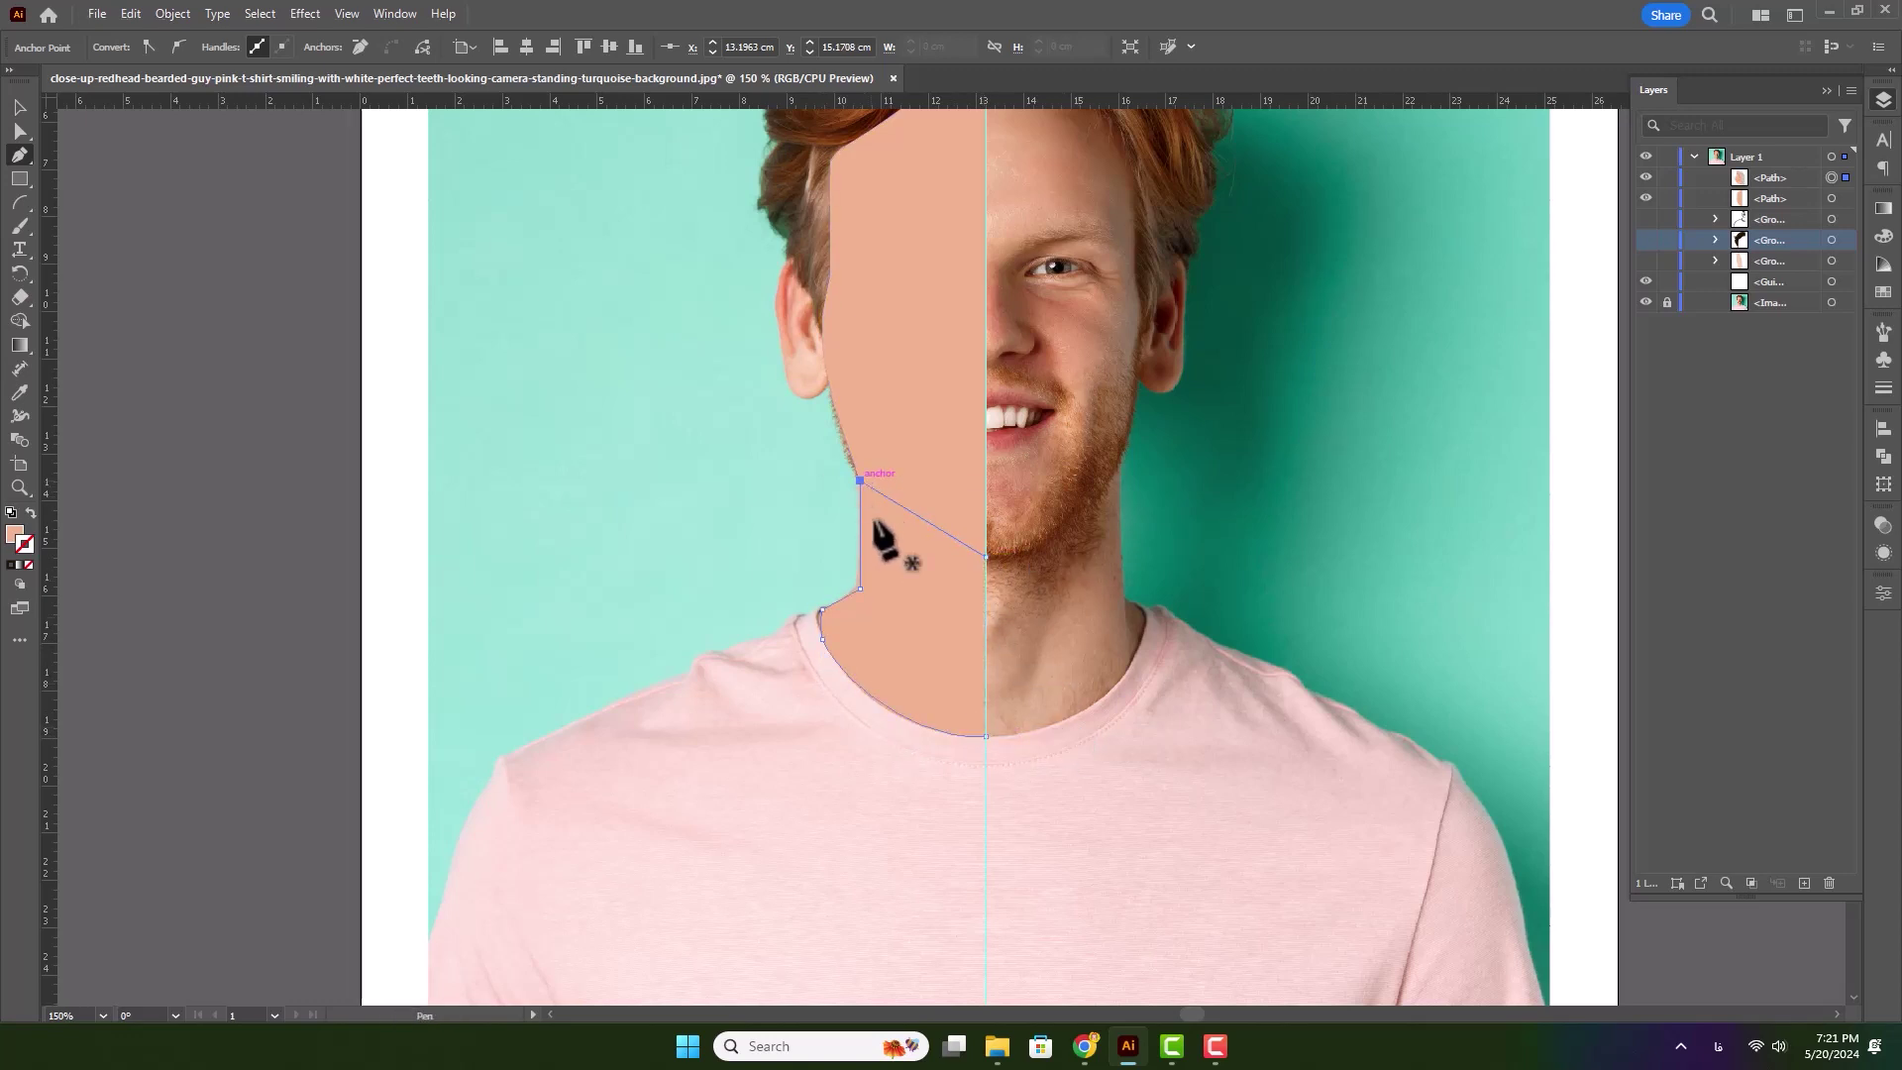
- Show the three artwork groups again and stack the skin-coloured face and neck shapes beneath them
scroll(847, 665, down, 1)
scroll(847, 666, down, 2)
scroll(927, 635, up, 4)
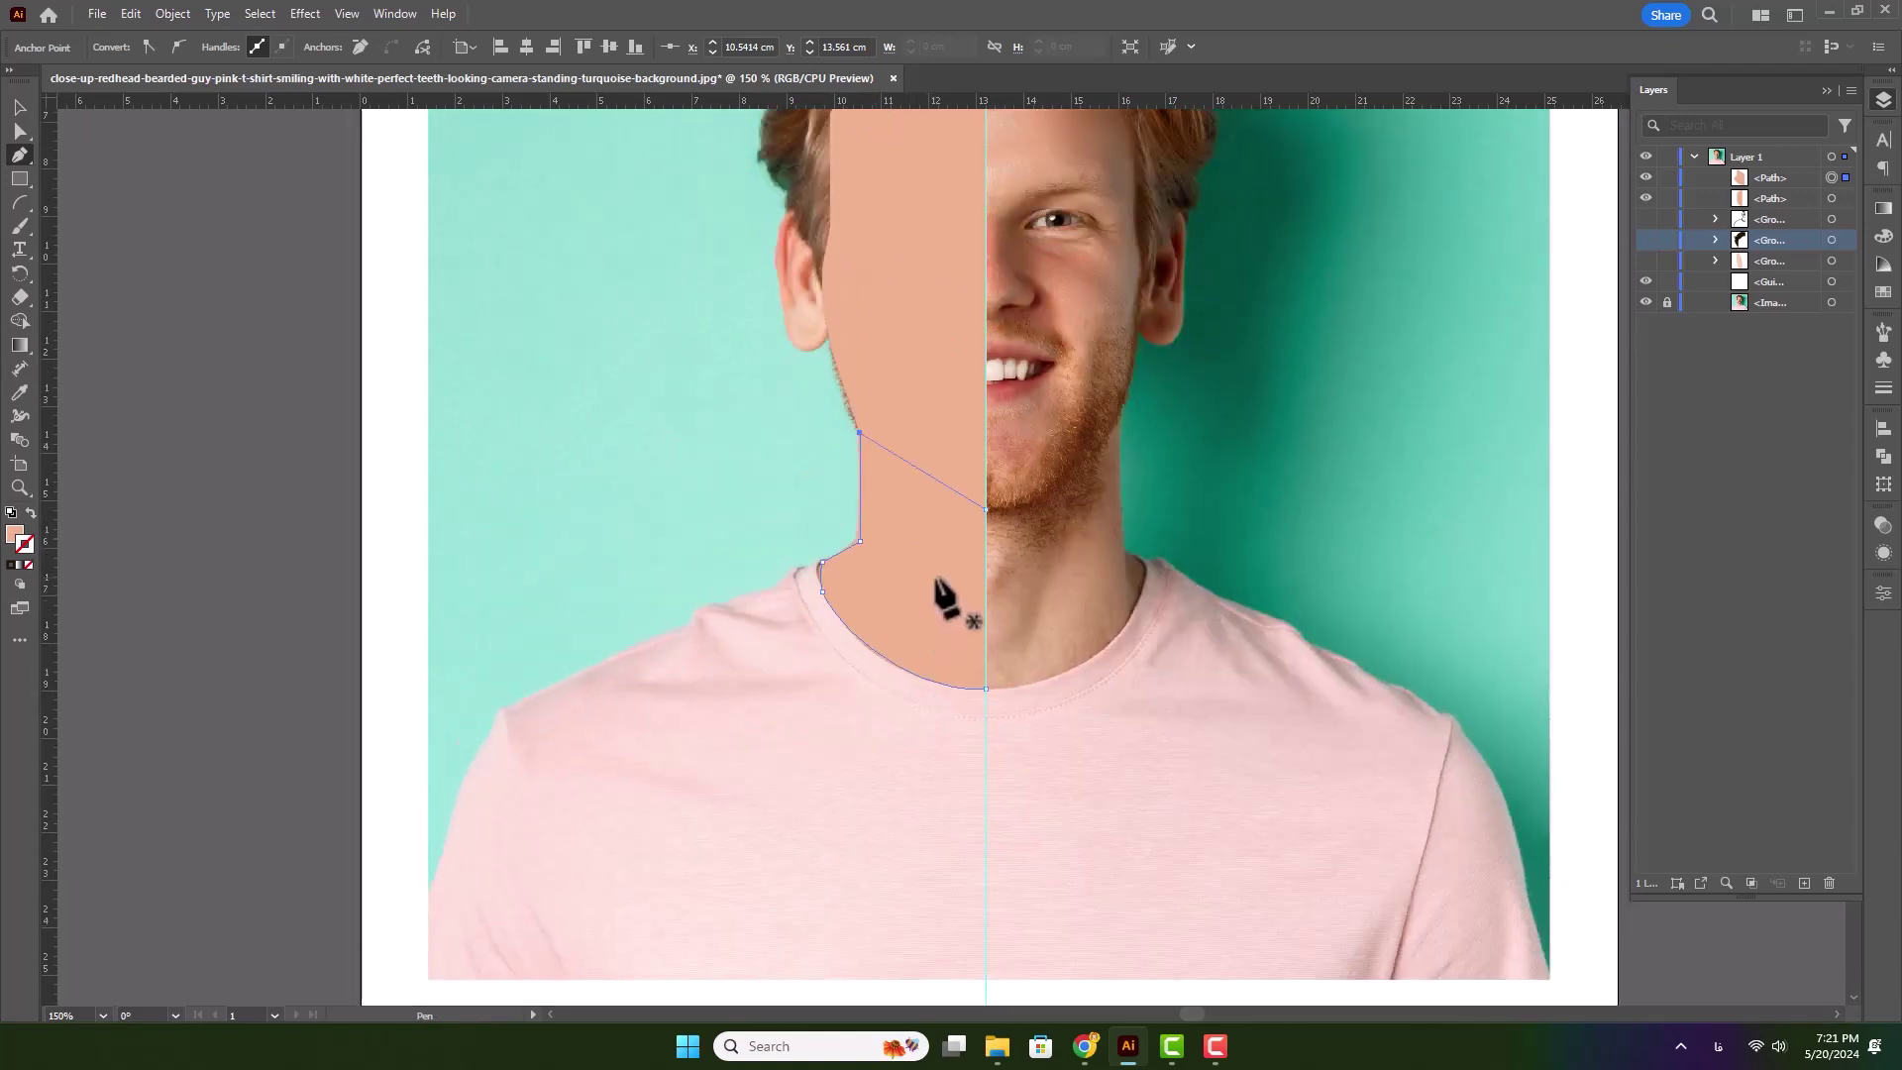
scroll(951, 557, up, 2)
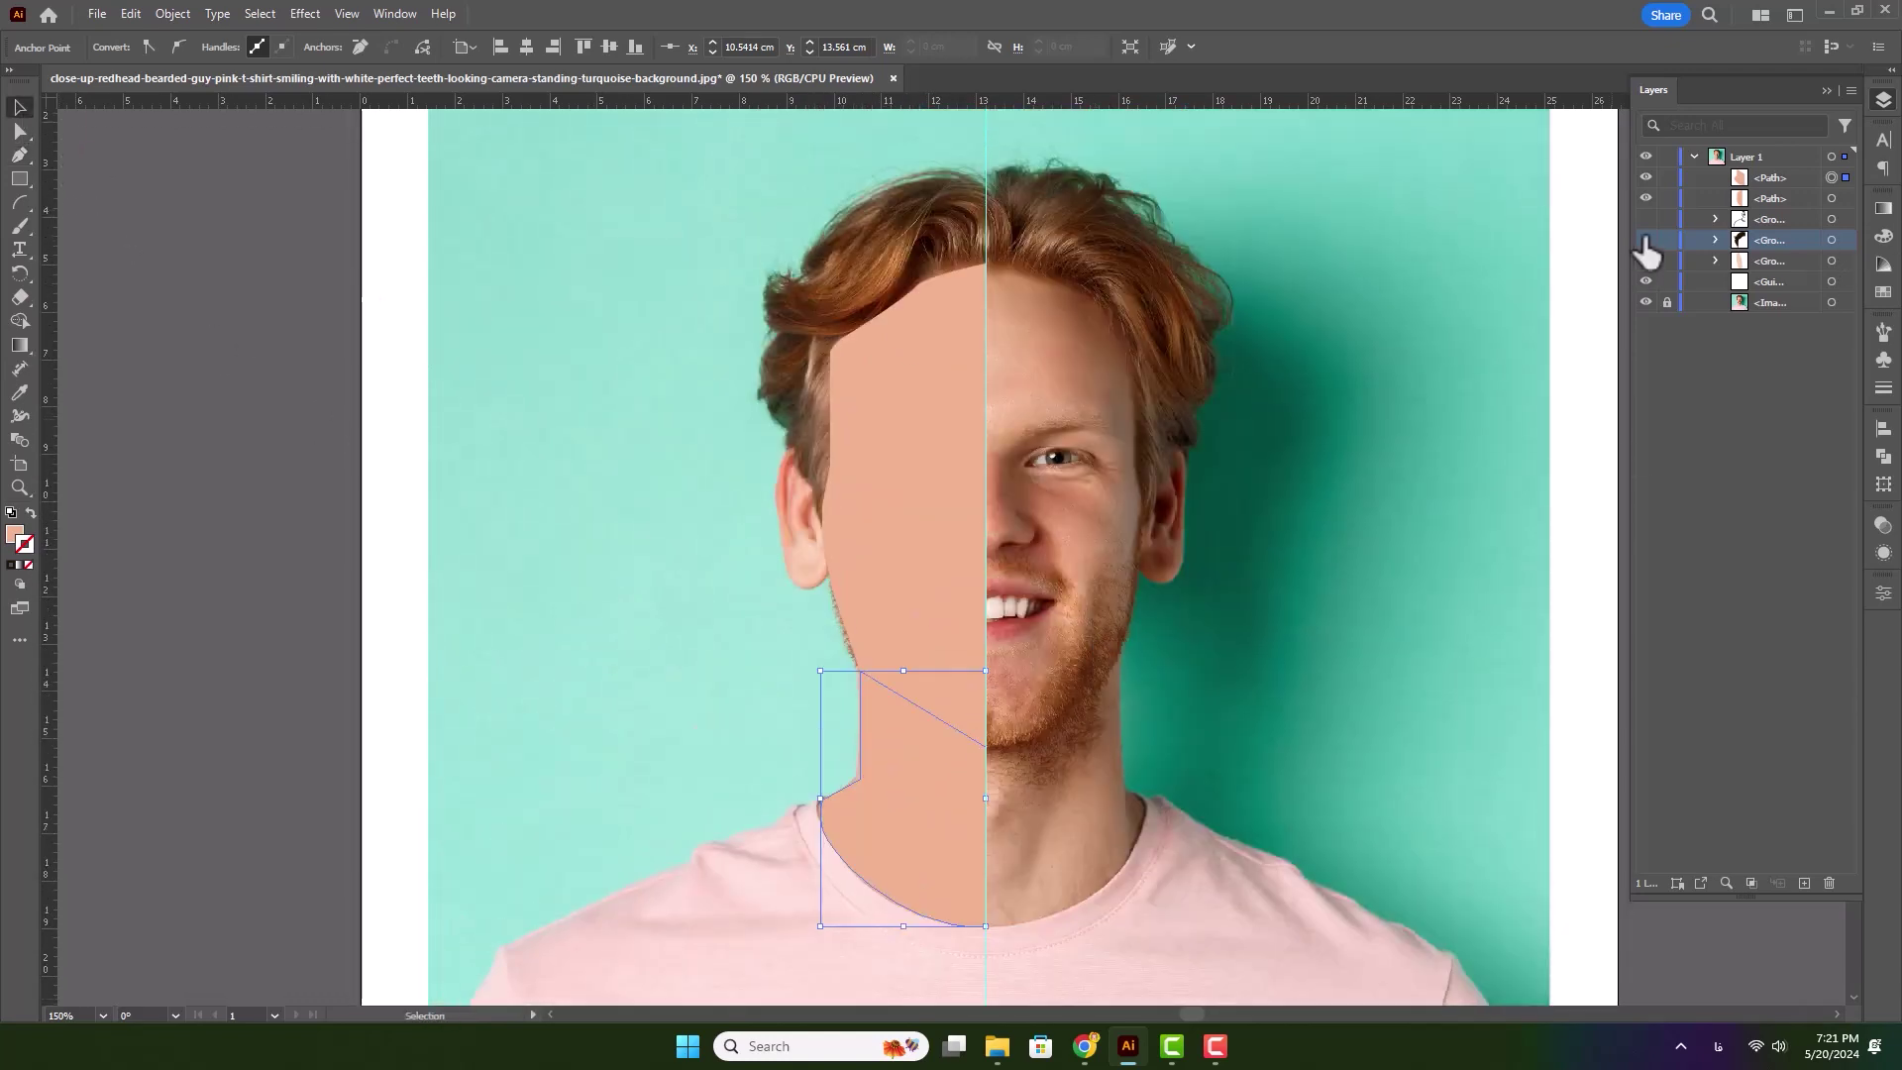
click(1646, 240)
drag(1784, 260, 1789, 283)
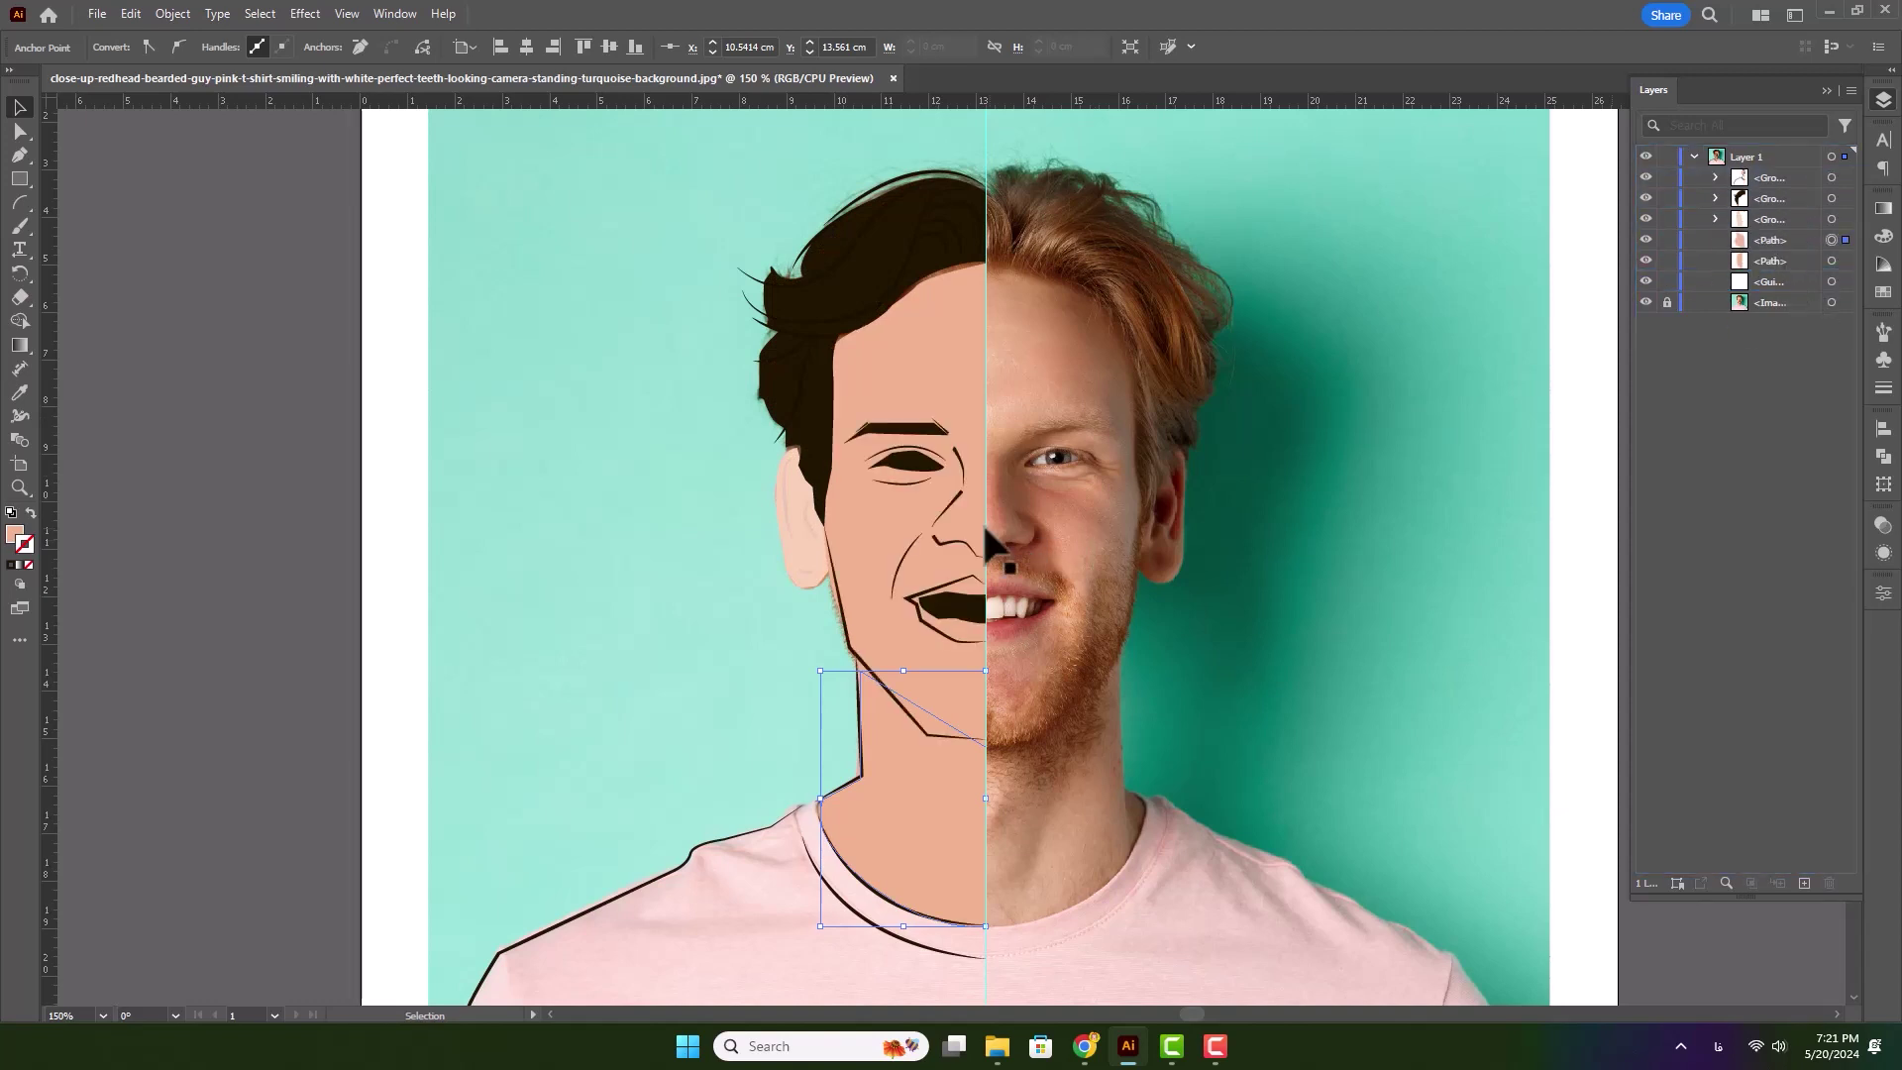
- Examine how the linework sits on the photo by hiding and showing the neck and face shapes in turn
scroll(949, 433, up, 2)
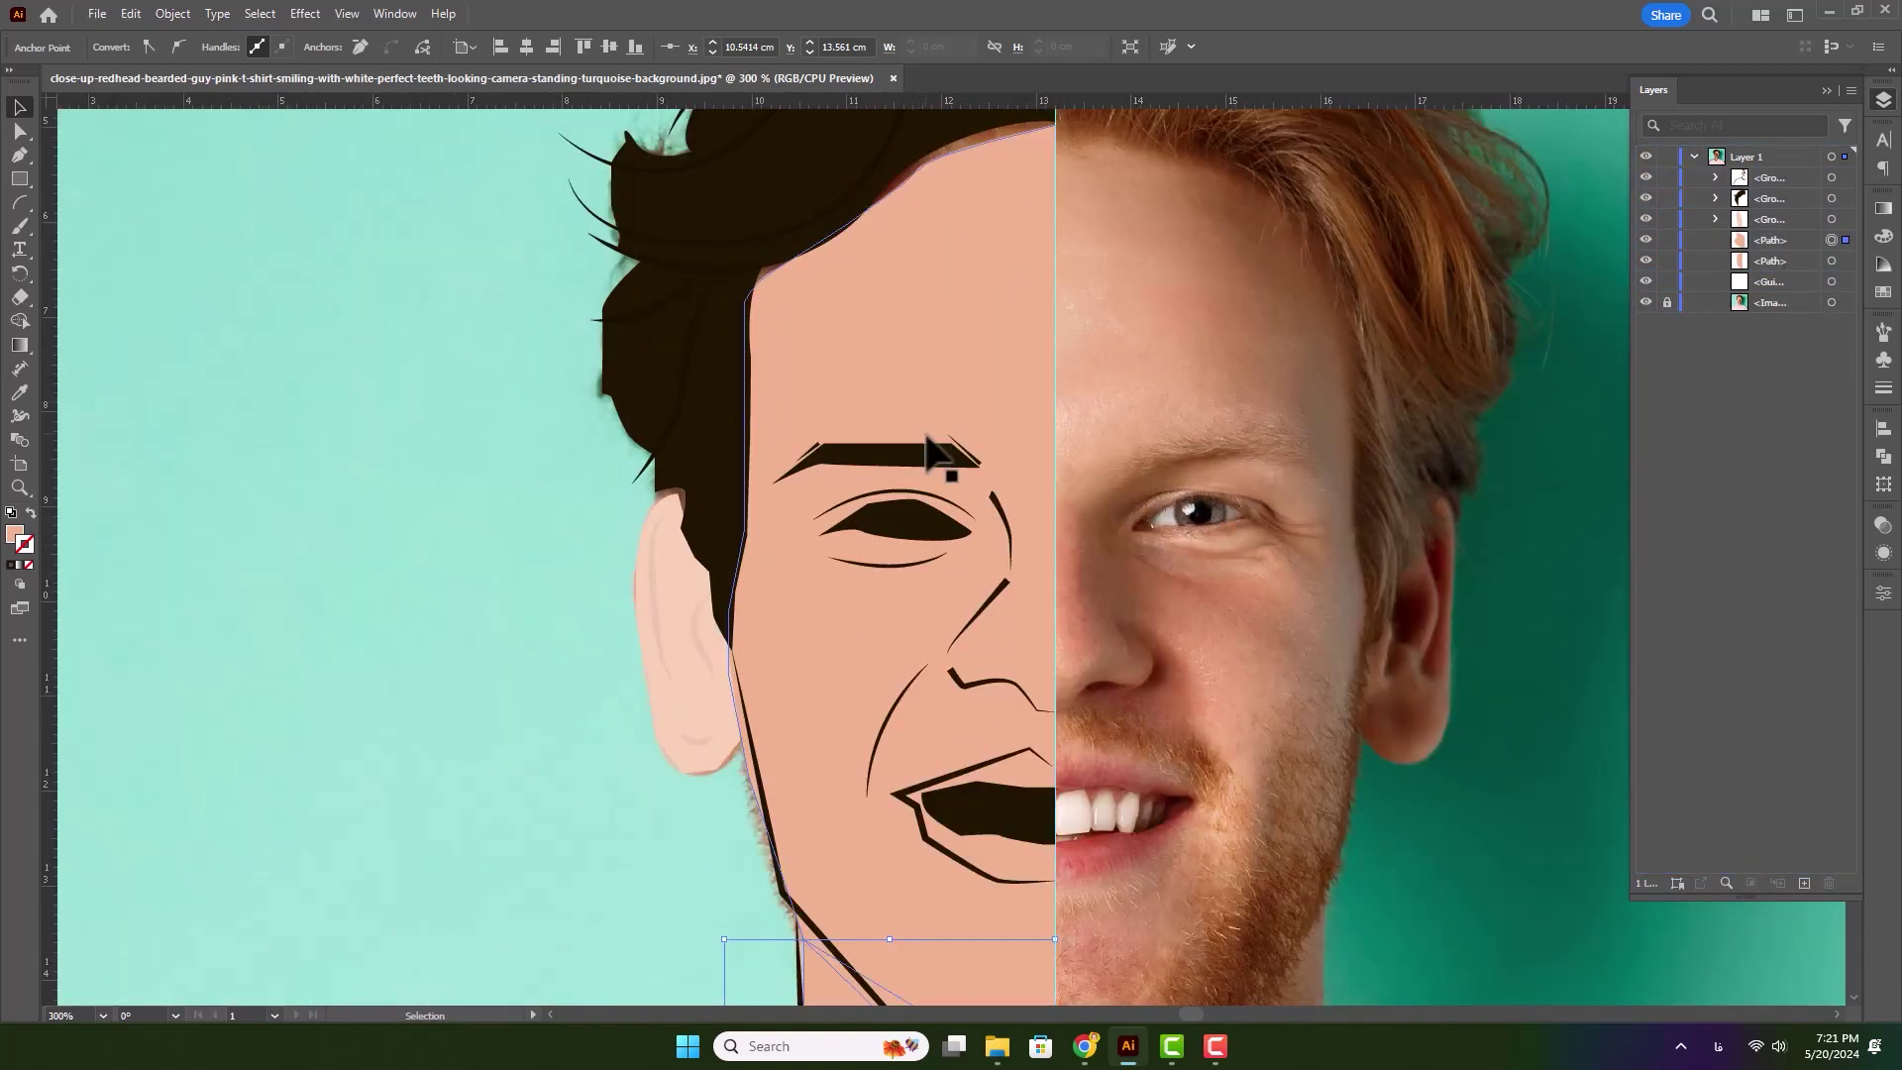
drag(917, 425, 891, 356)
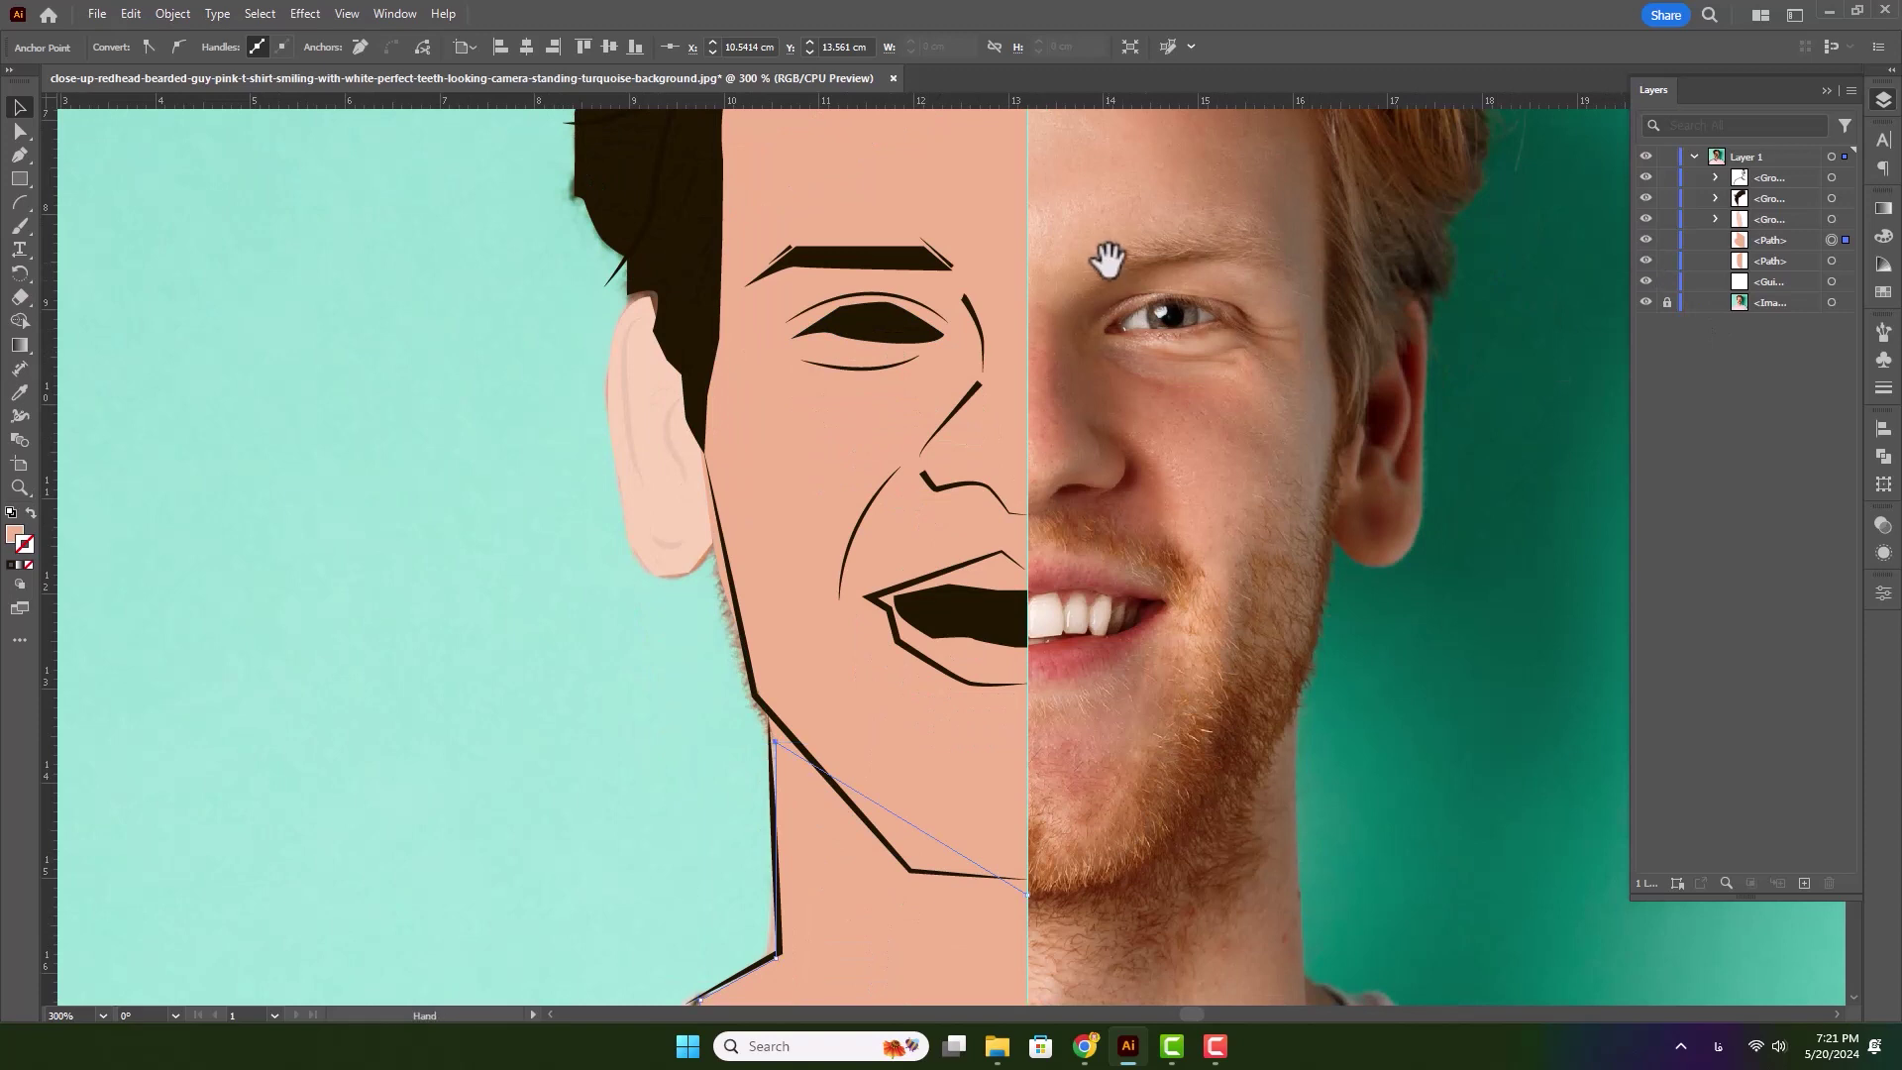
drag(1108, 263, 1098, 423)
click(1643, 241)
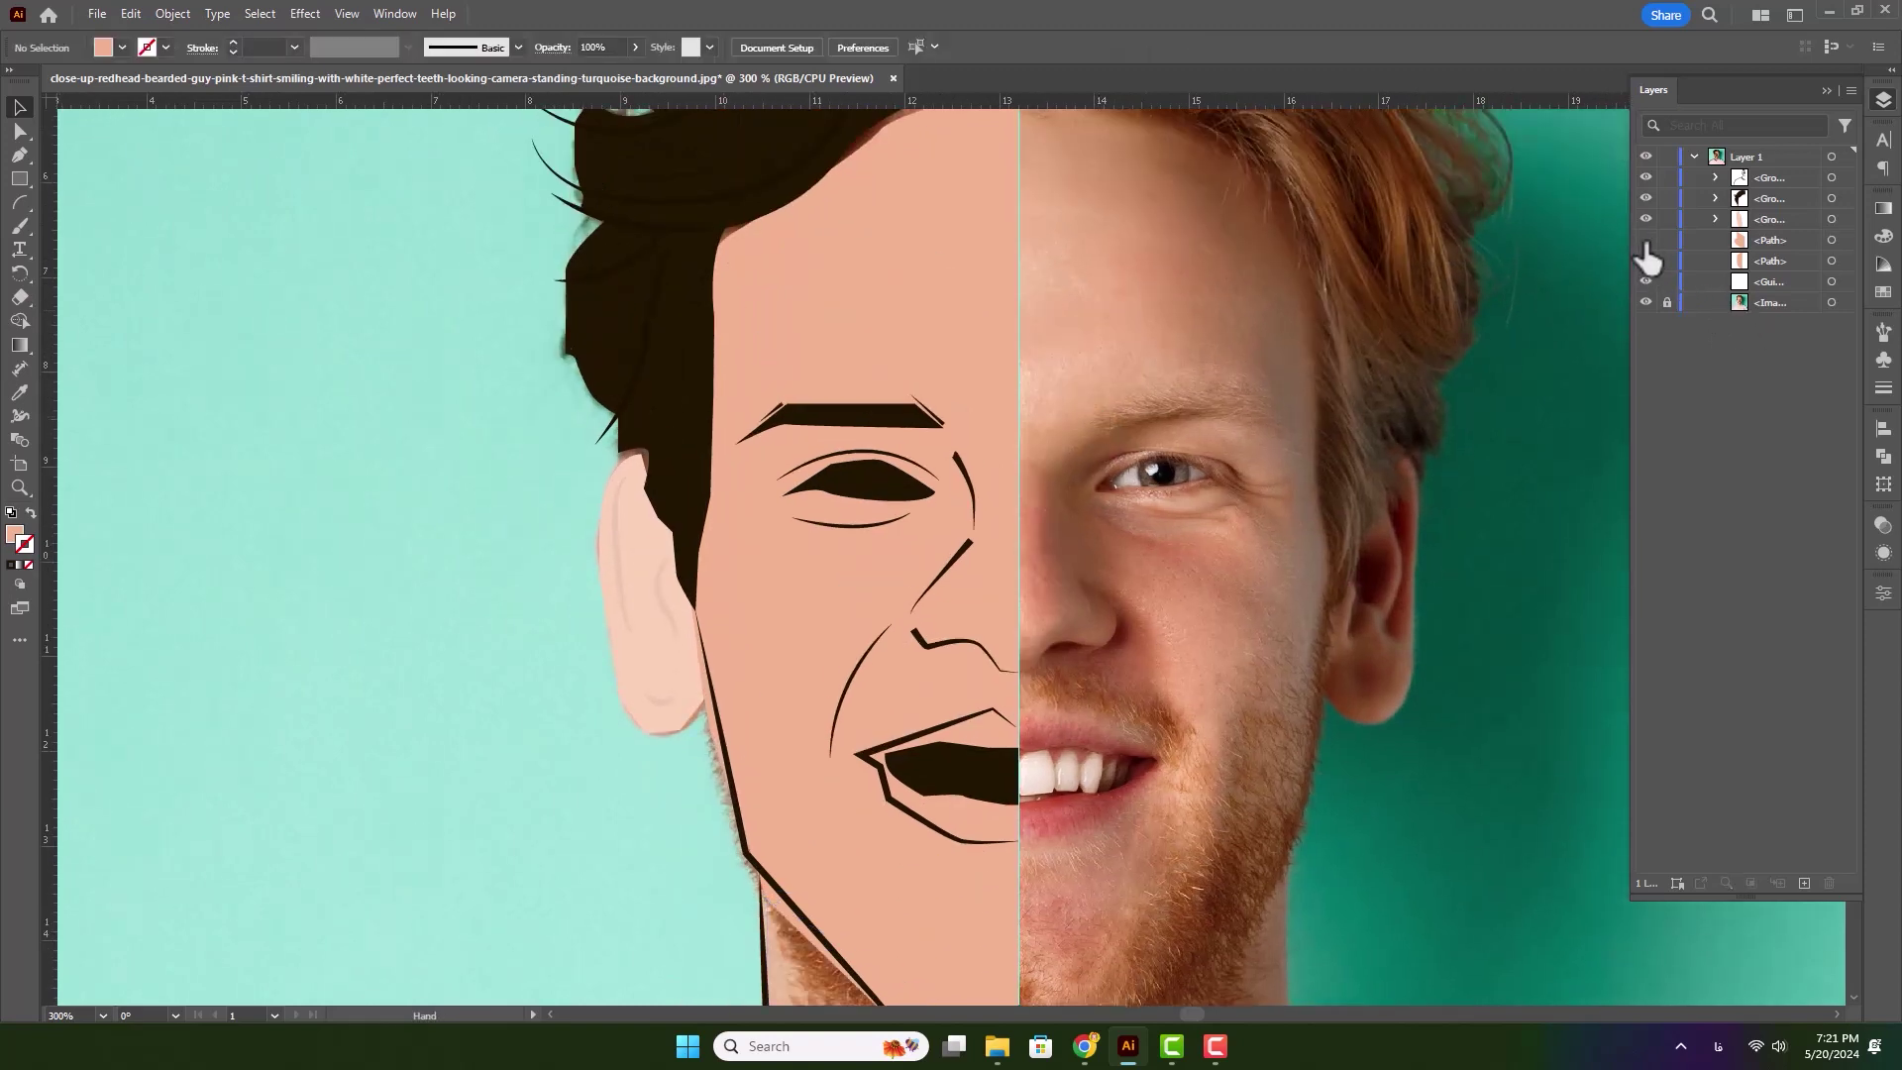
click(1644, 240)
click(1647, 261)
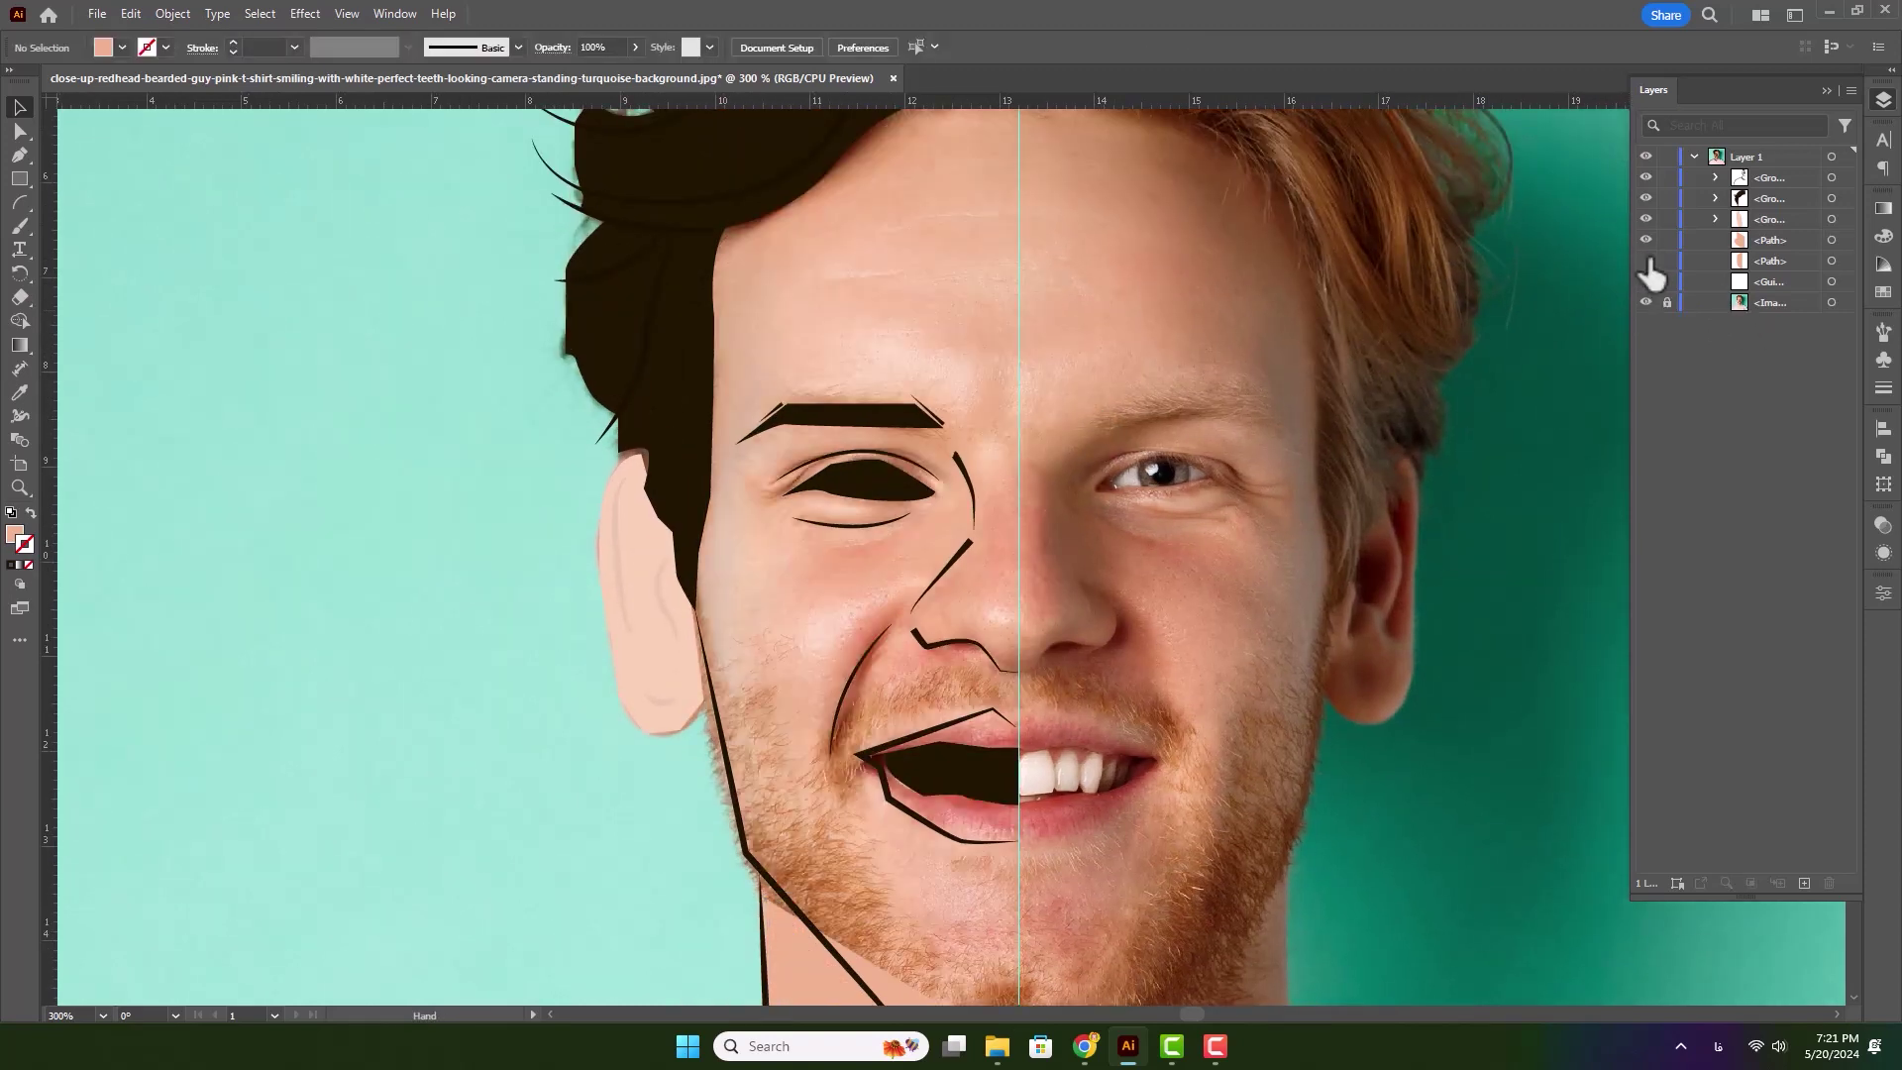
click(1646, 260)
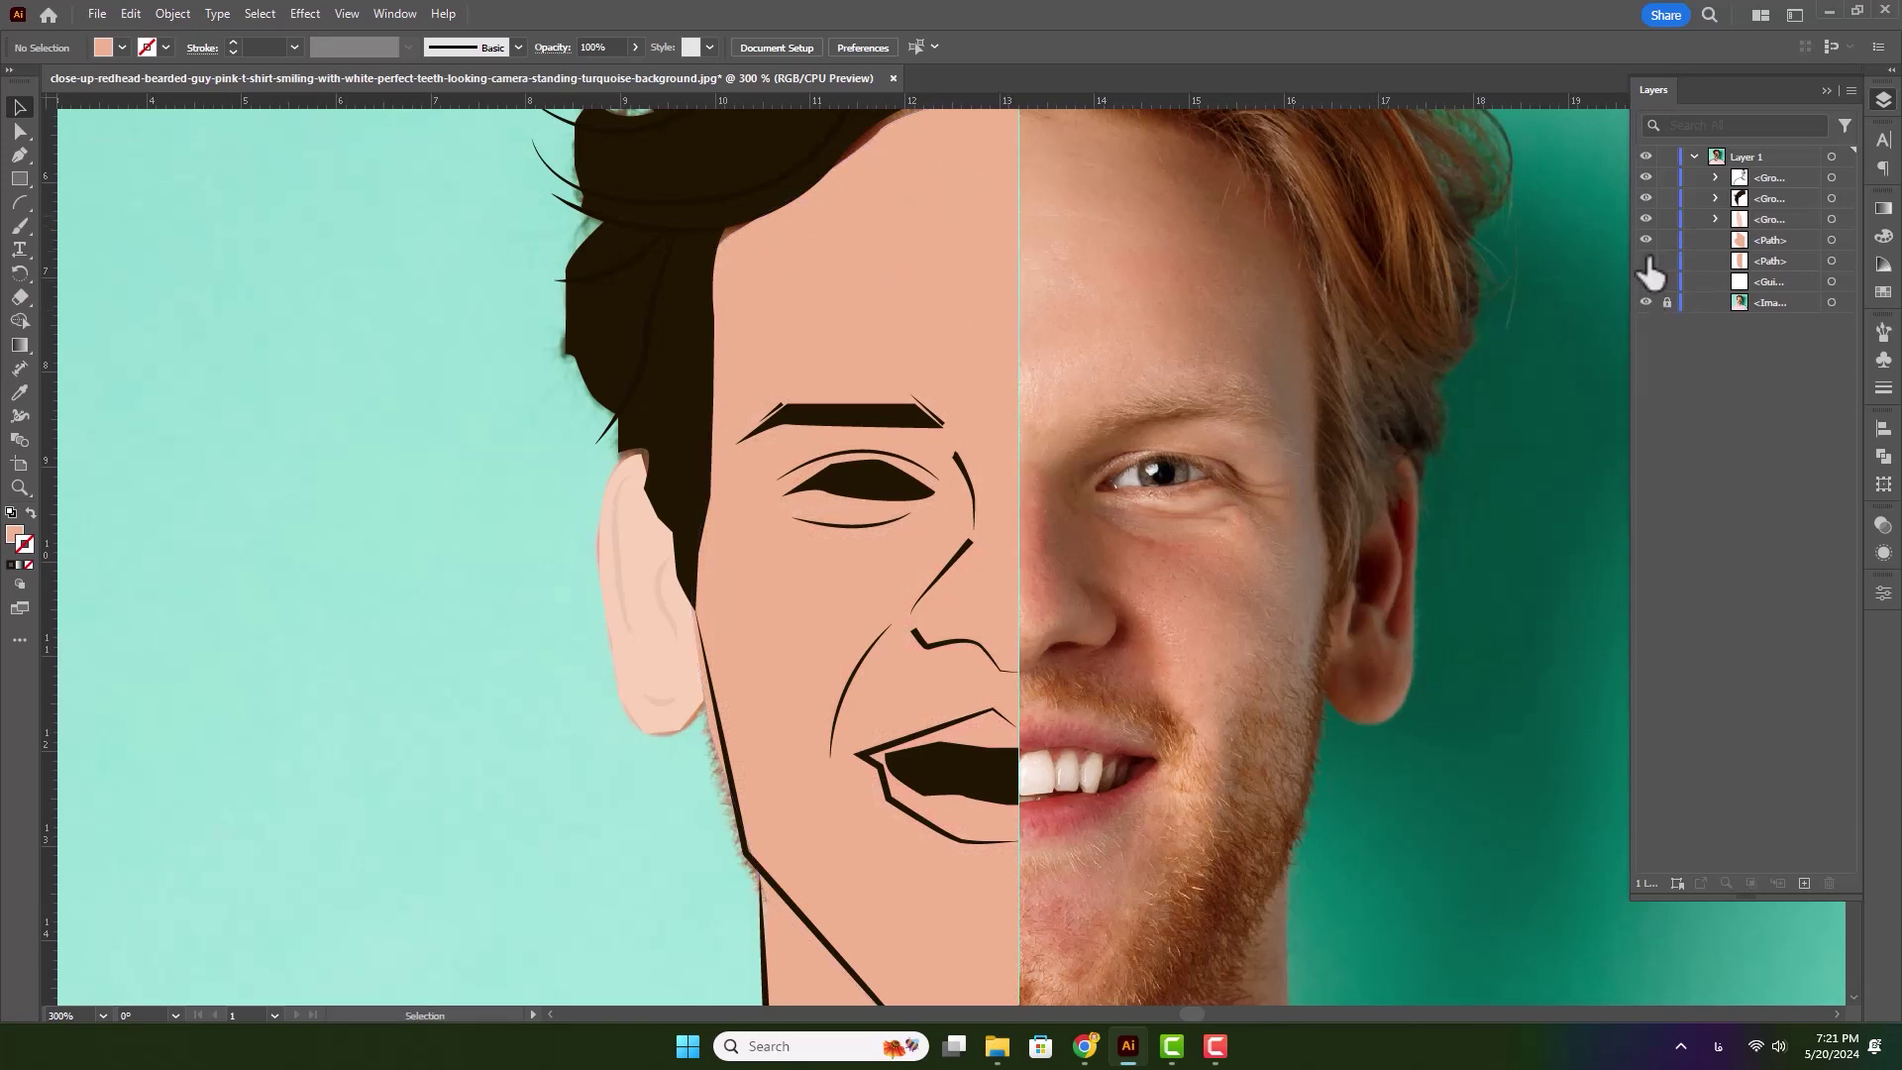
click(1646, 261)
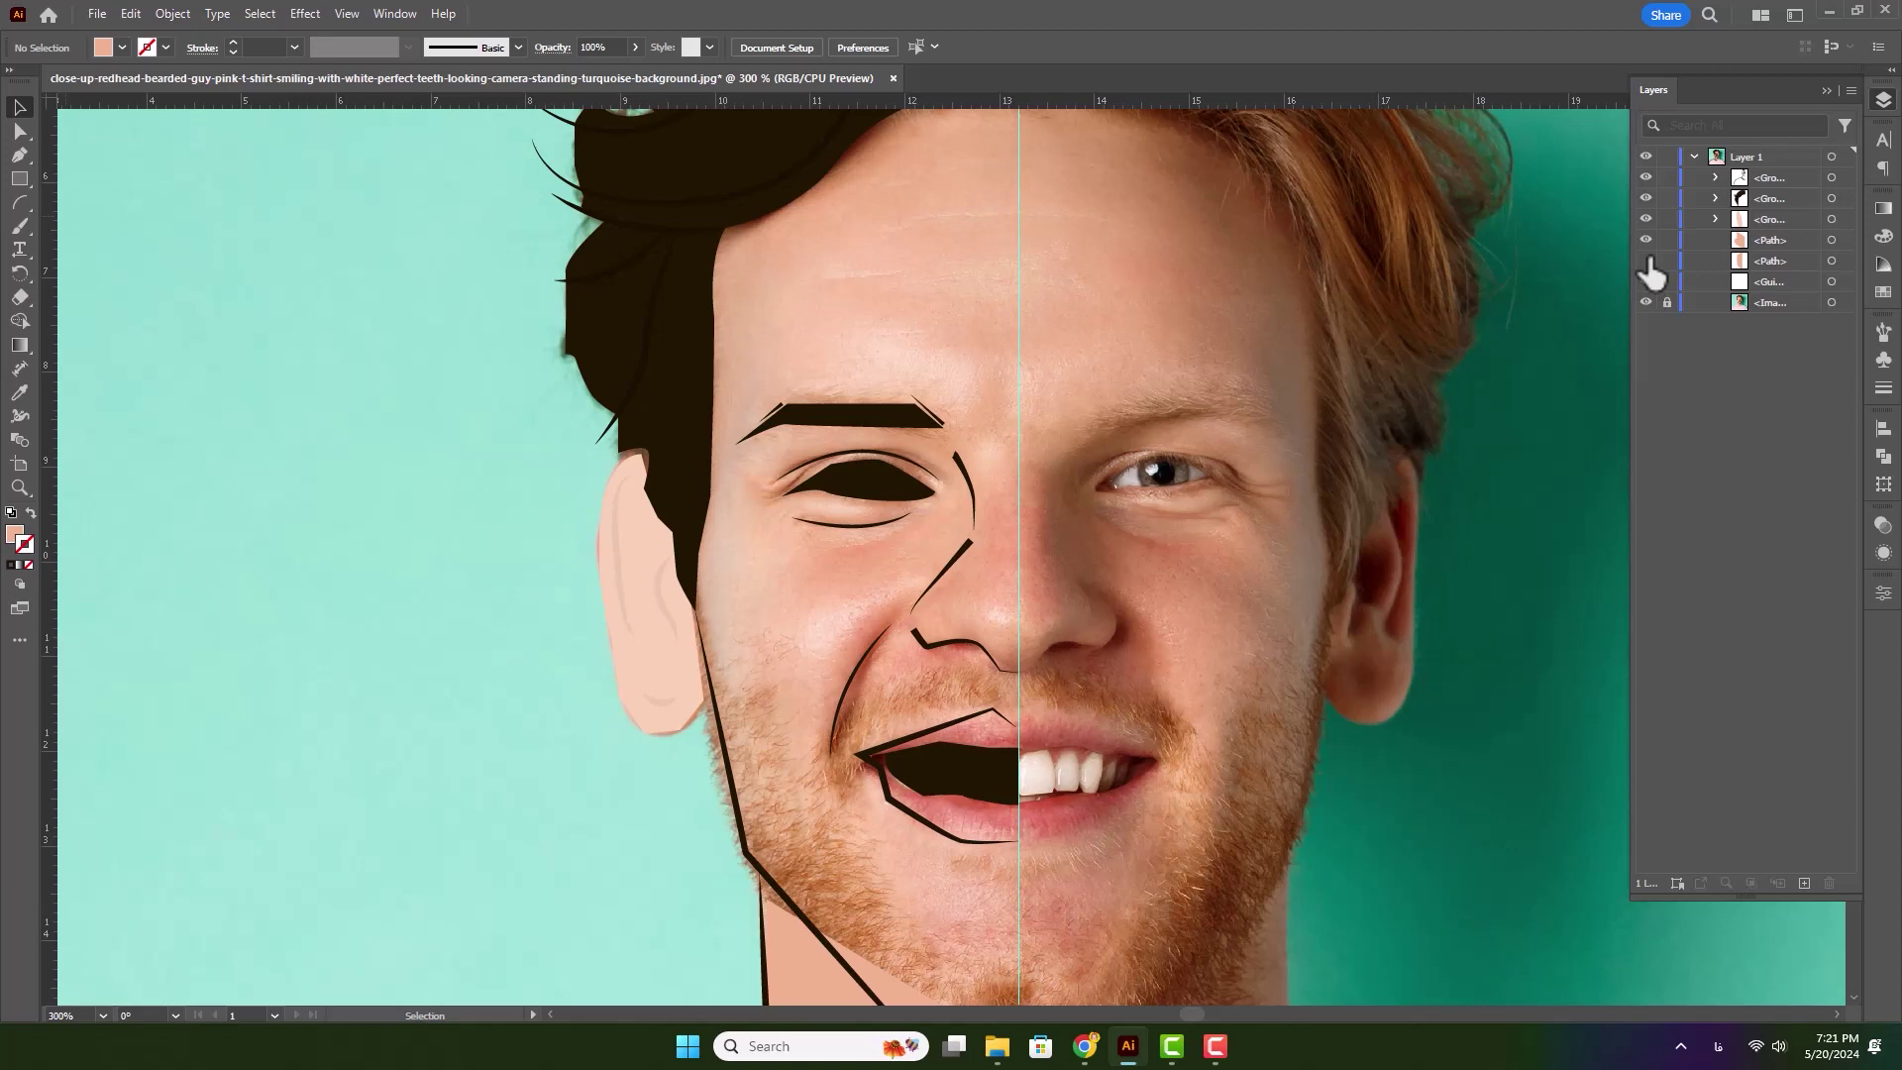
click(1646, 261)
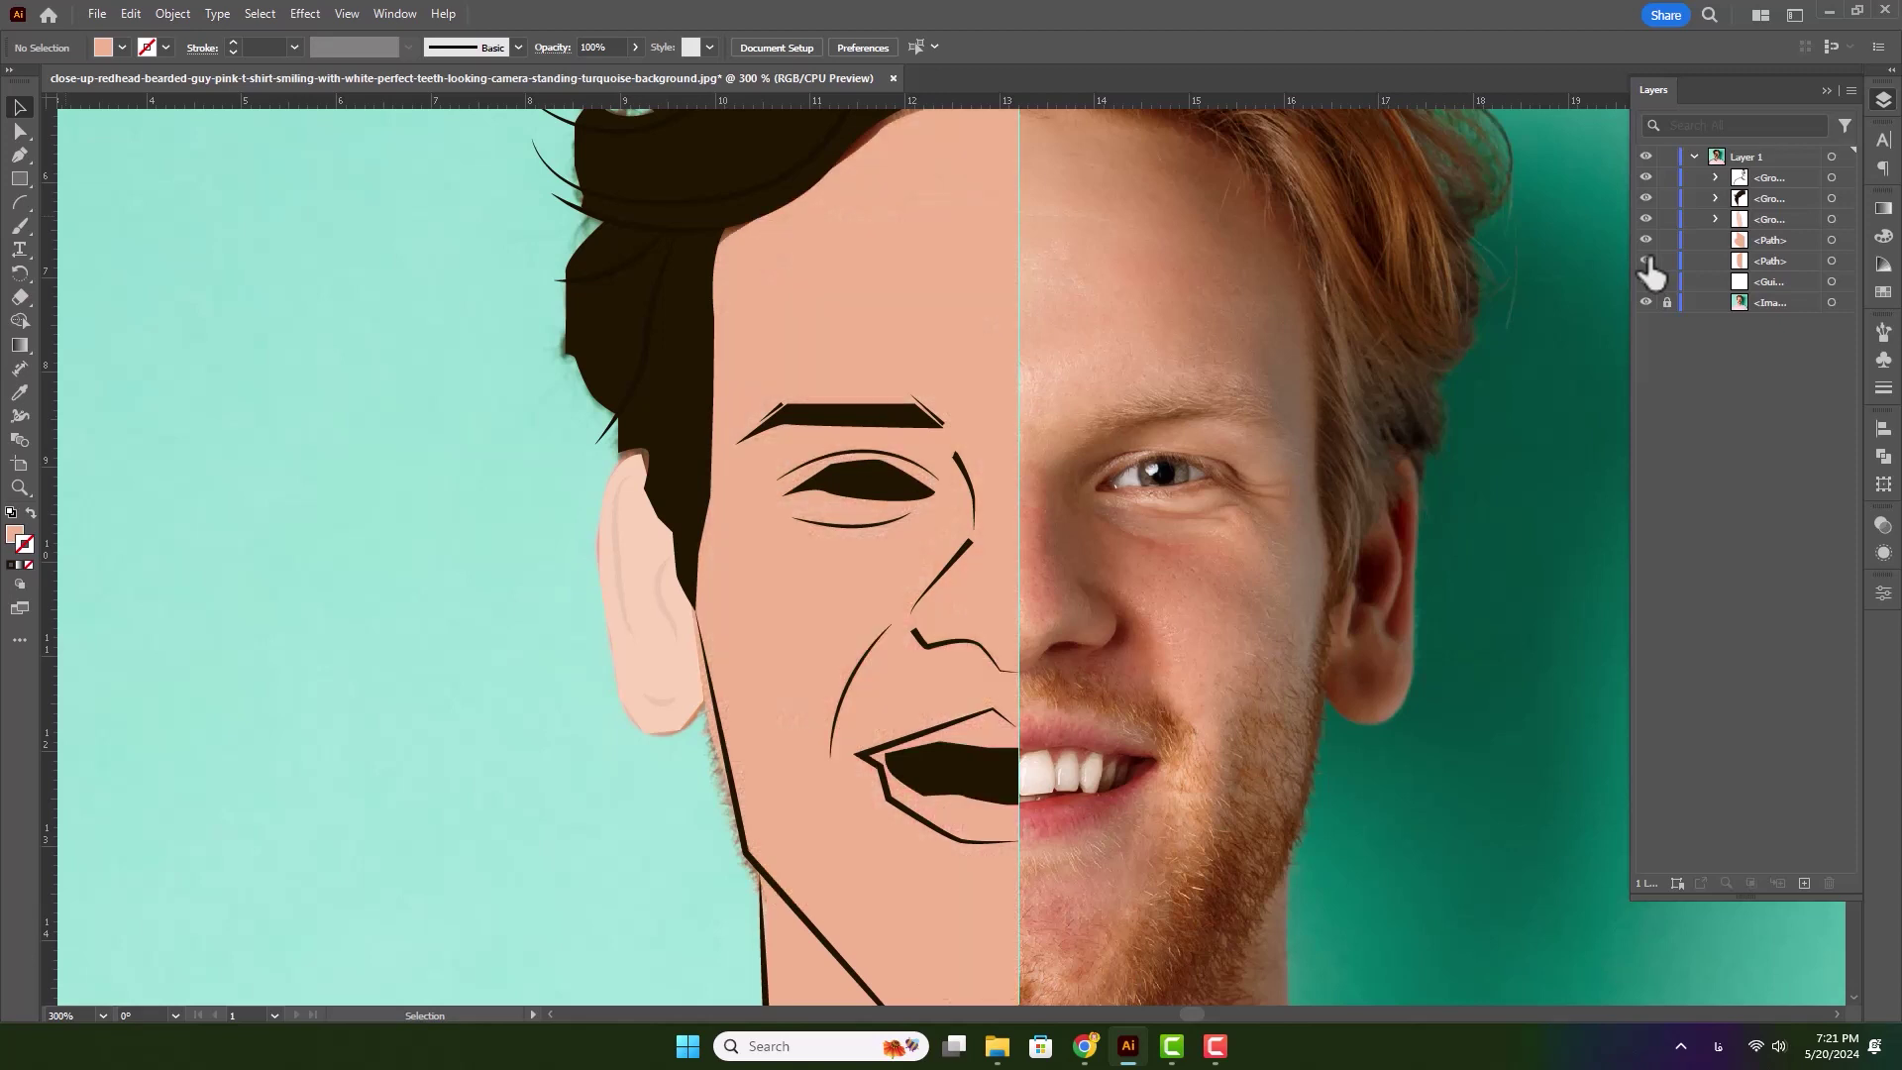
- Refill the face shape with a lighter skin tone sampled from the forehead, and stretch its upper edge up beneath the hair
click(1832, 261)
key(i)
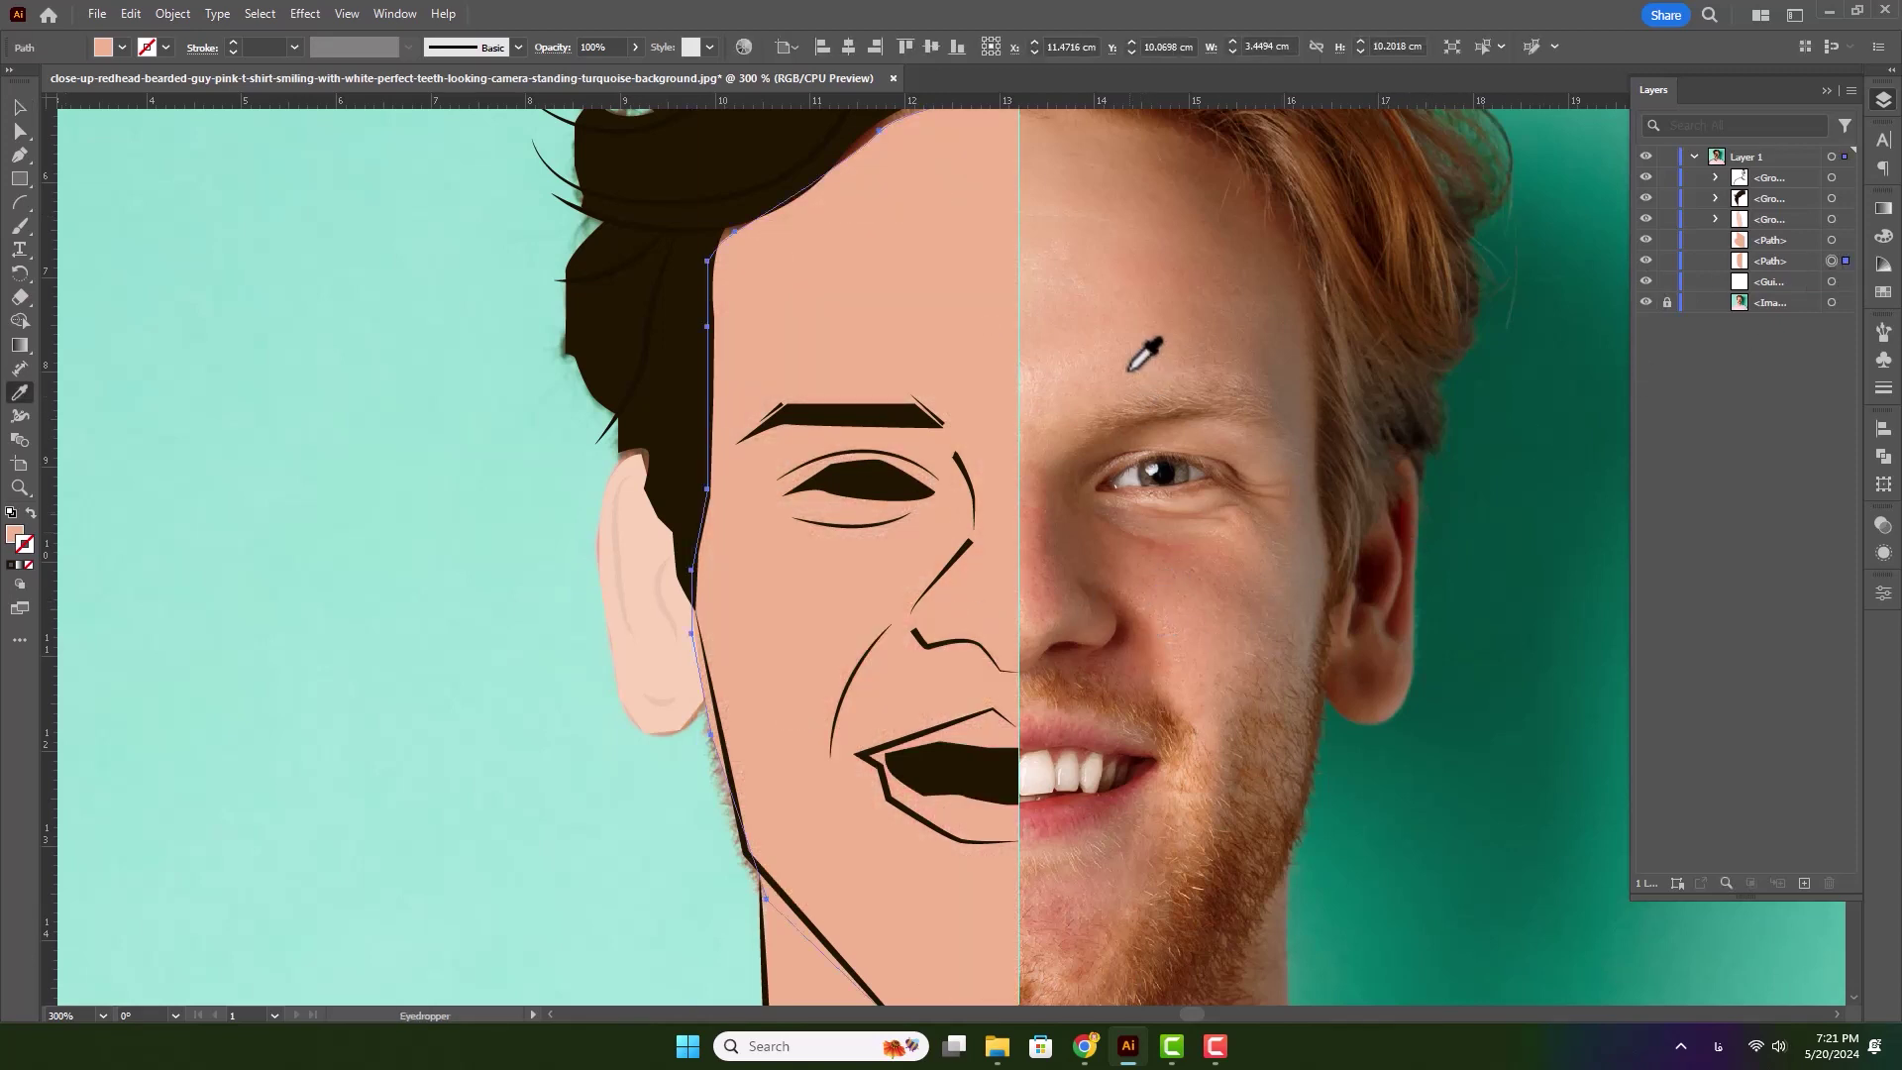
click(1101, 274)
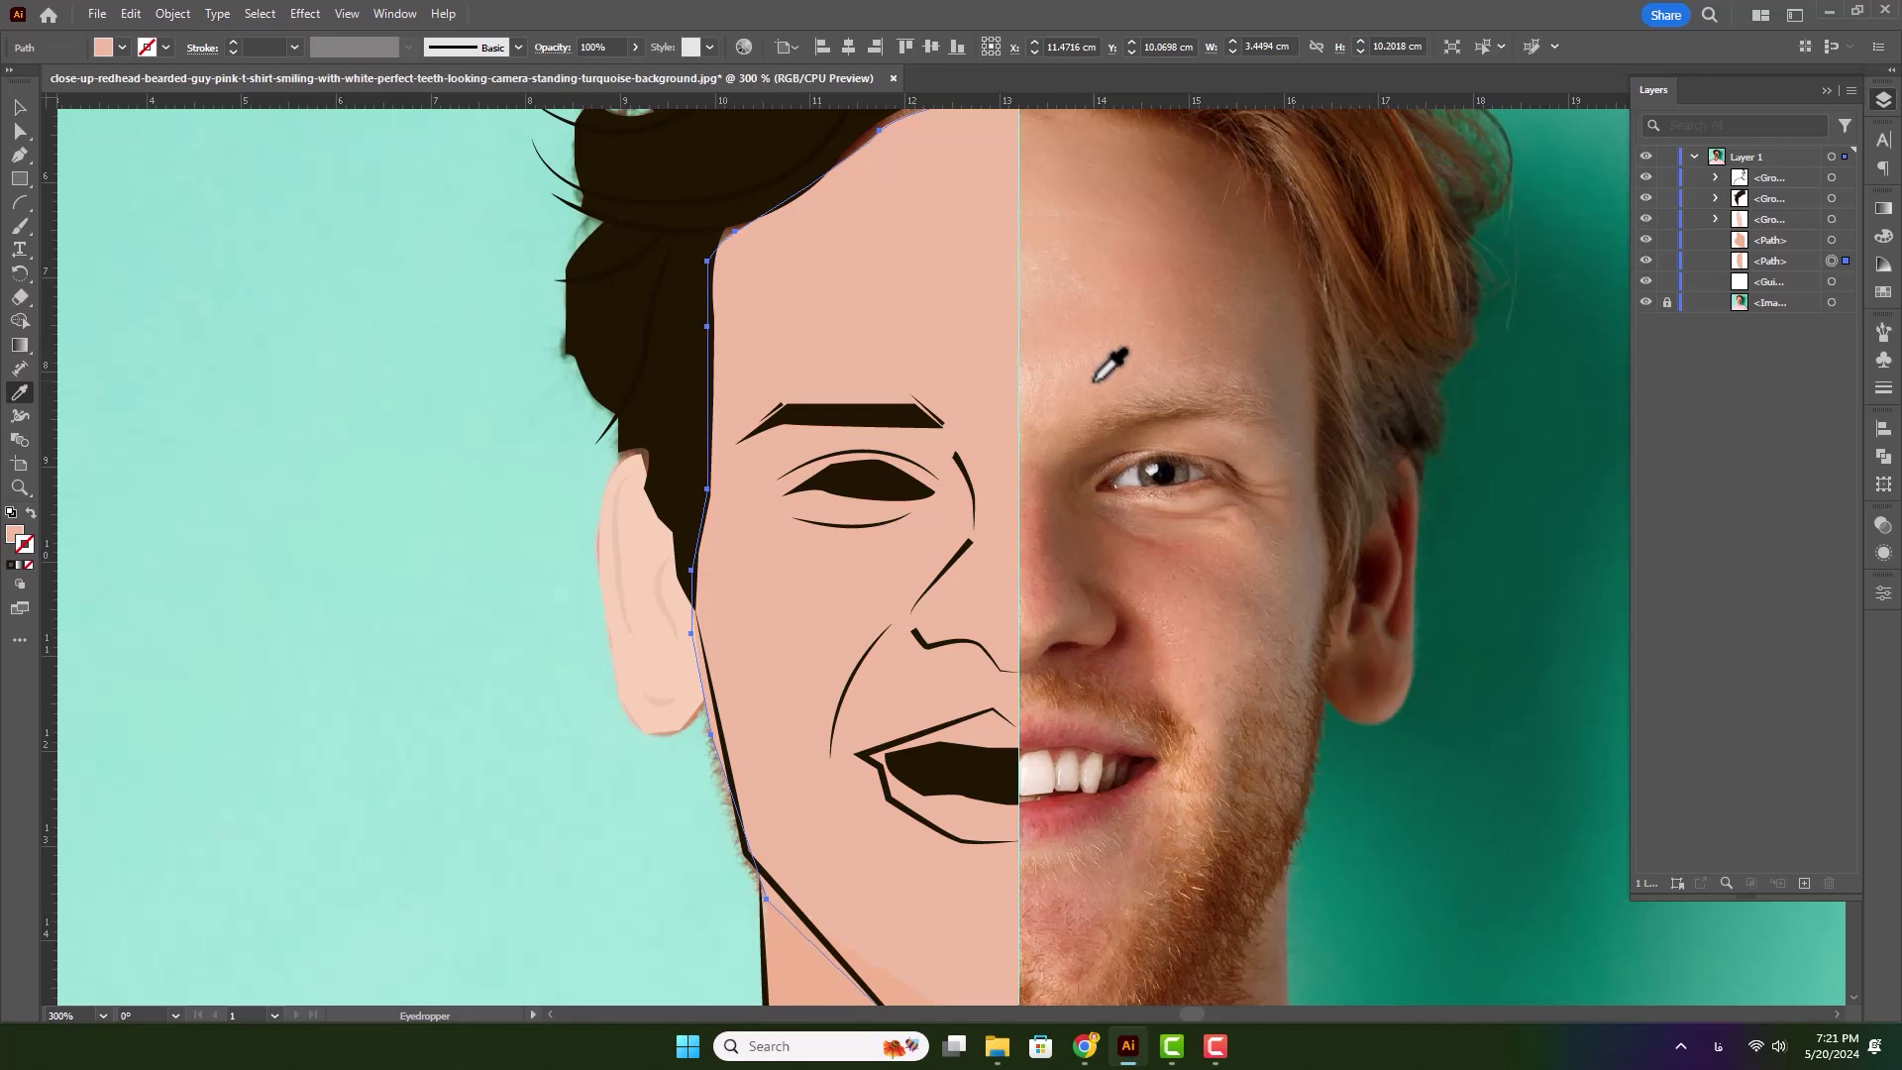
click(17, 106)
scroll(840, 445, up, 4)
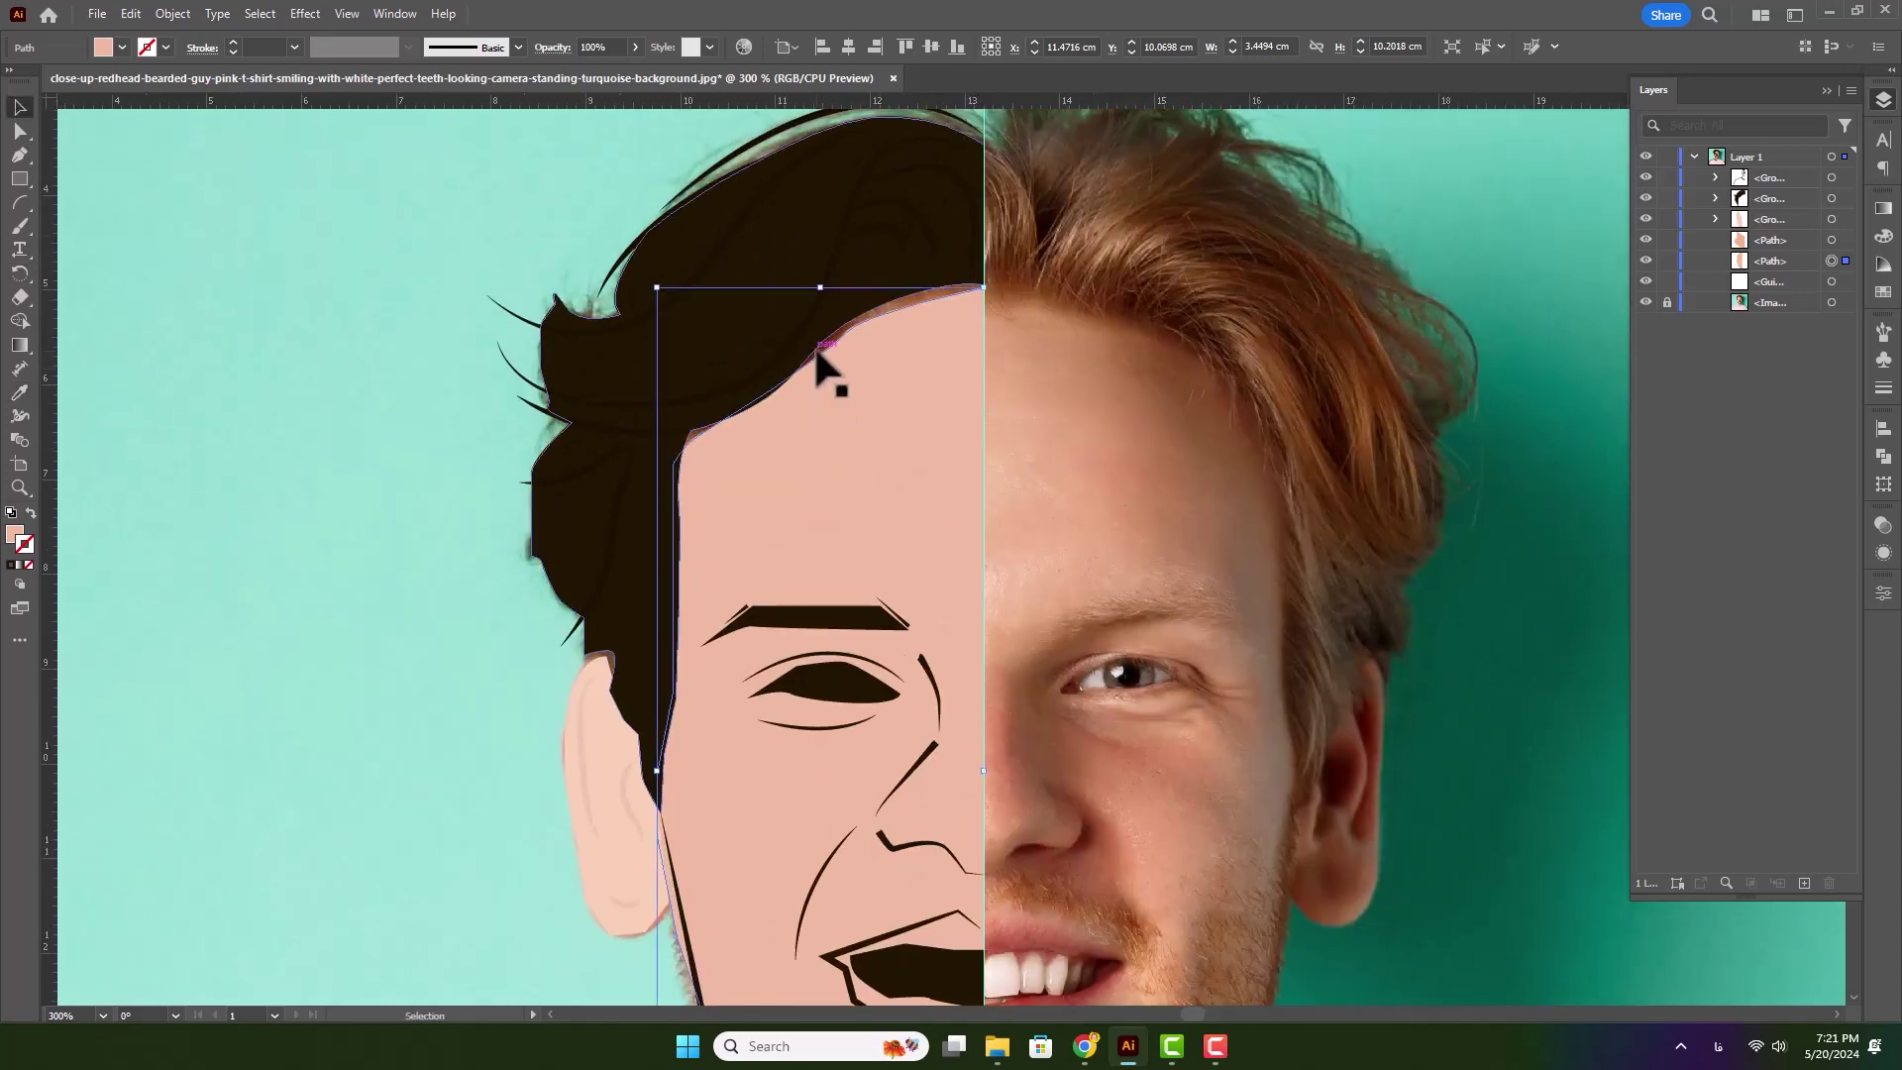
drag(822, 290, 829, 260)
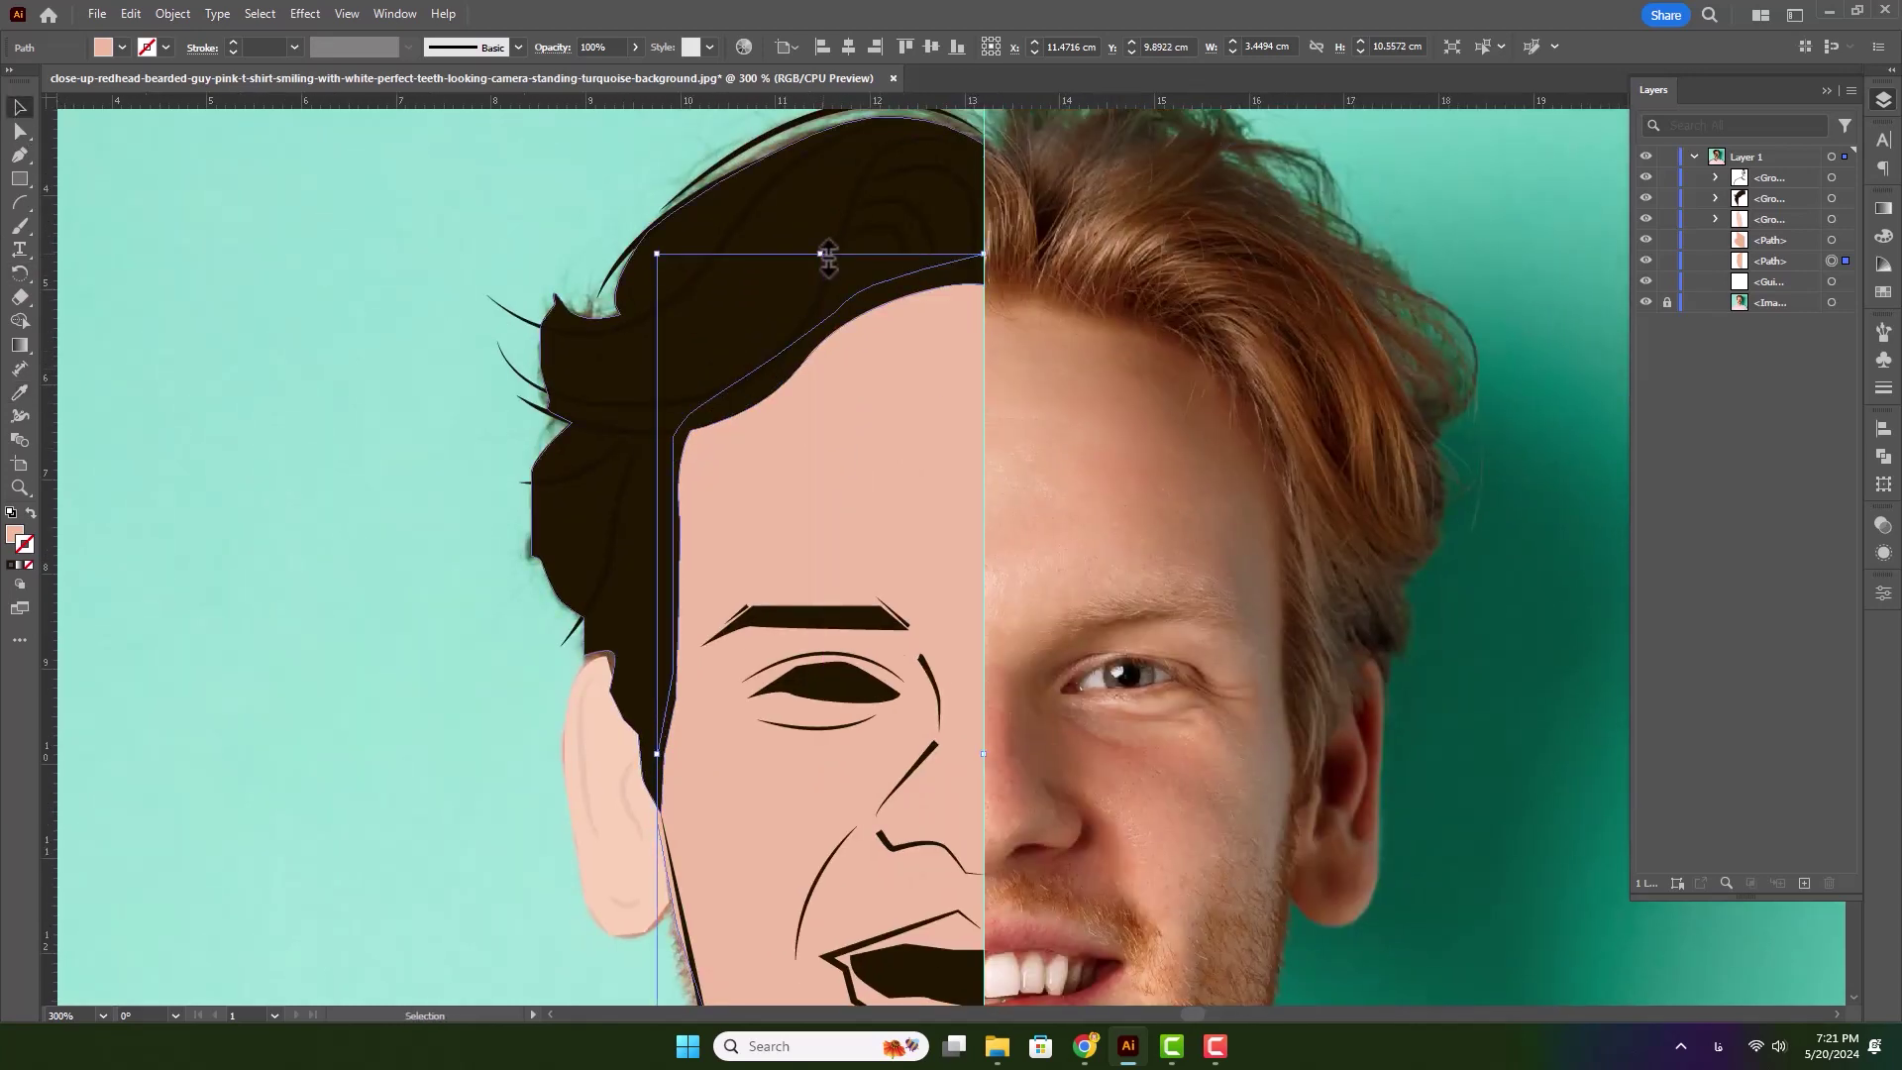
scroll(764, 539, down, 1)
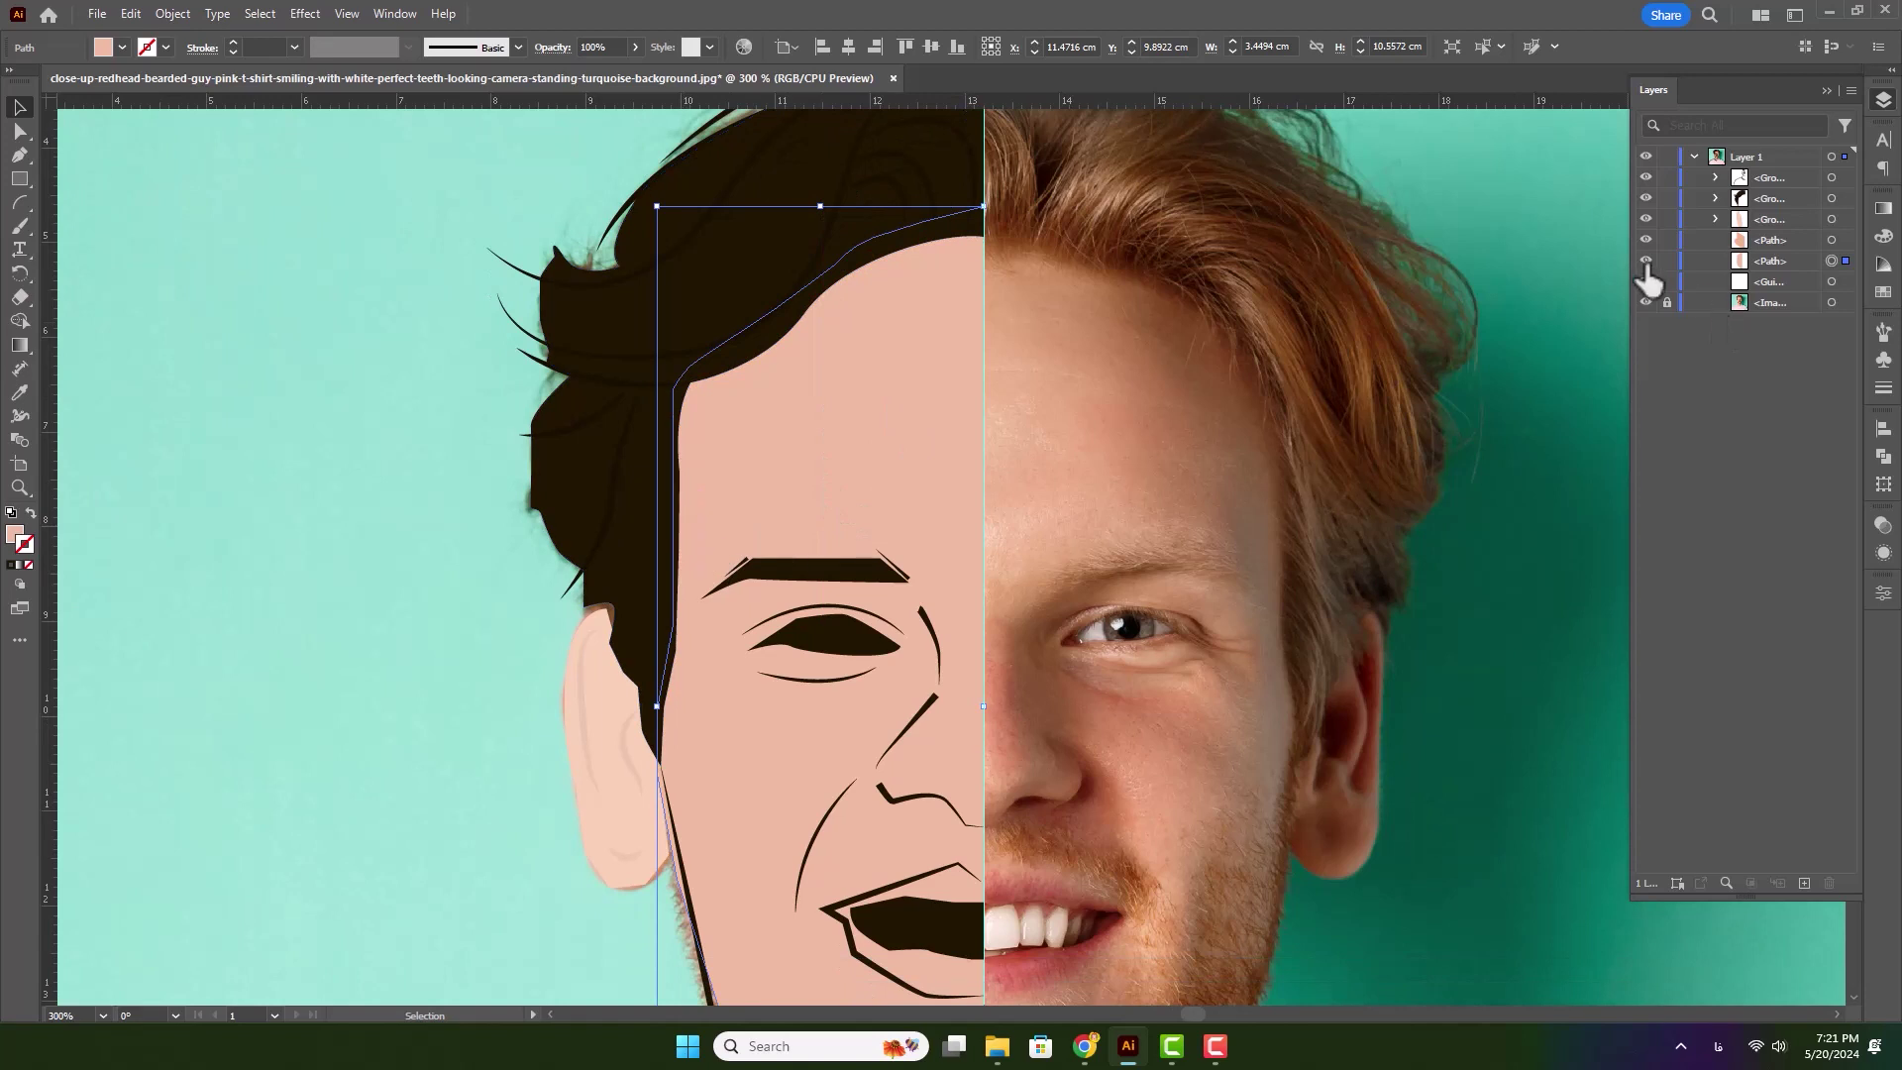
- Hide the face shape and draw a closed shadow band along the hairline from the temple to the centre guide, extending under the hair
click(1646, 262)
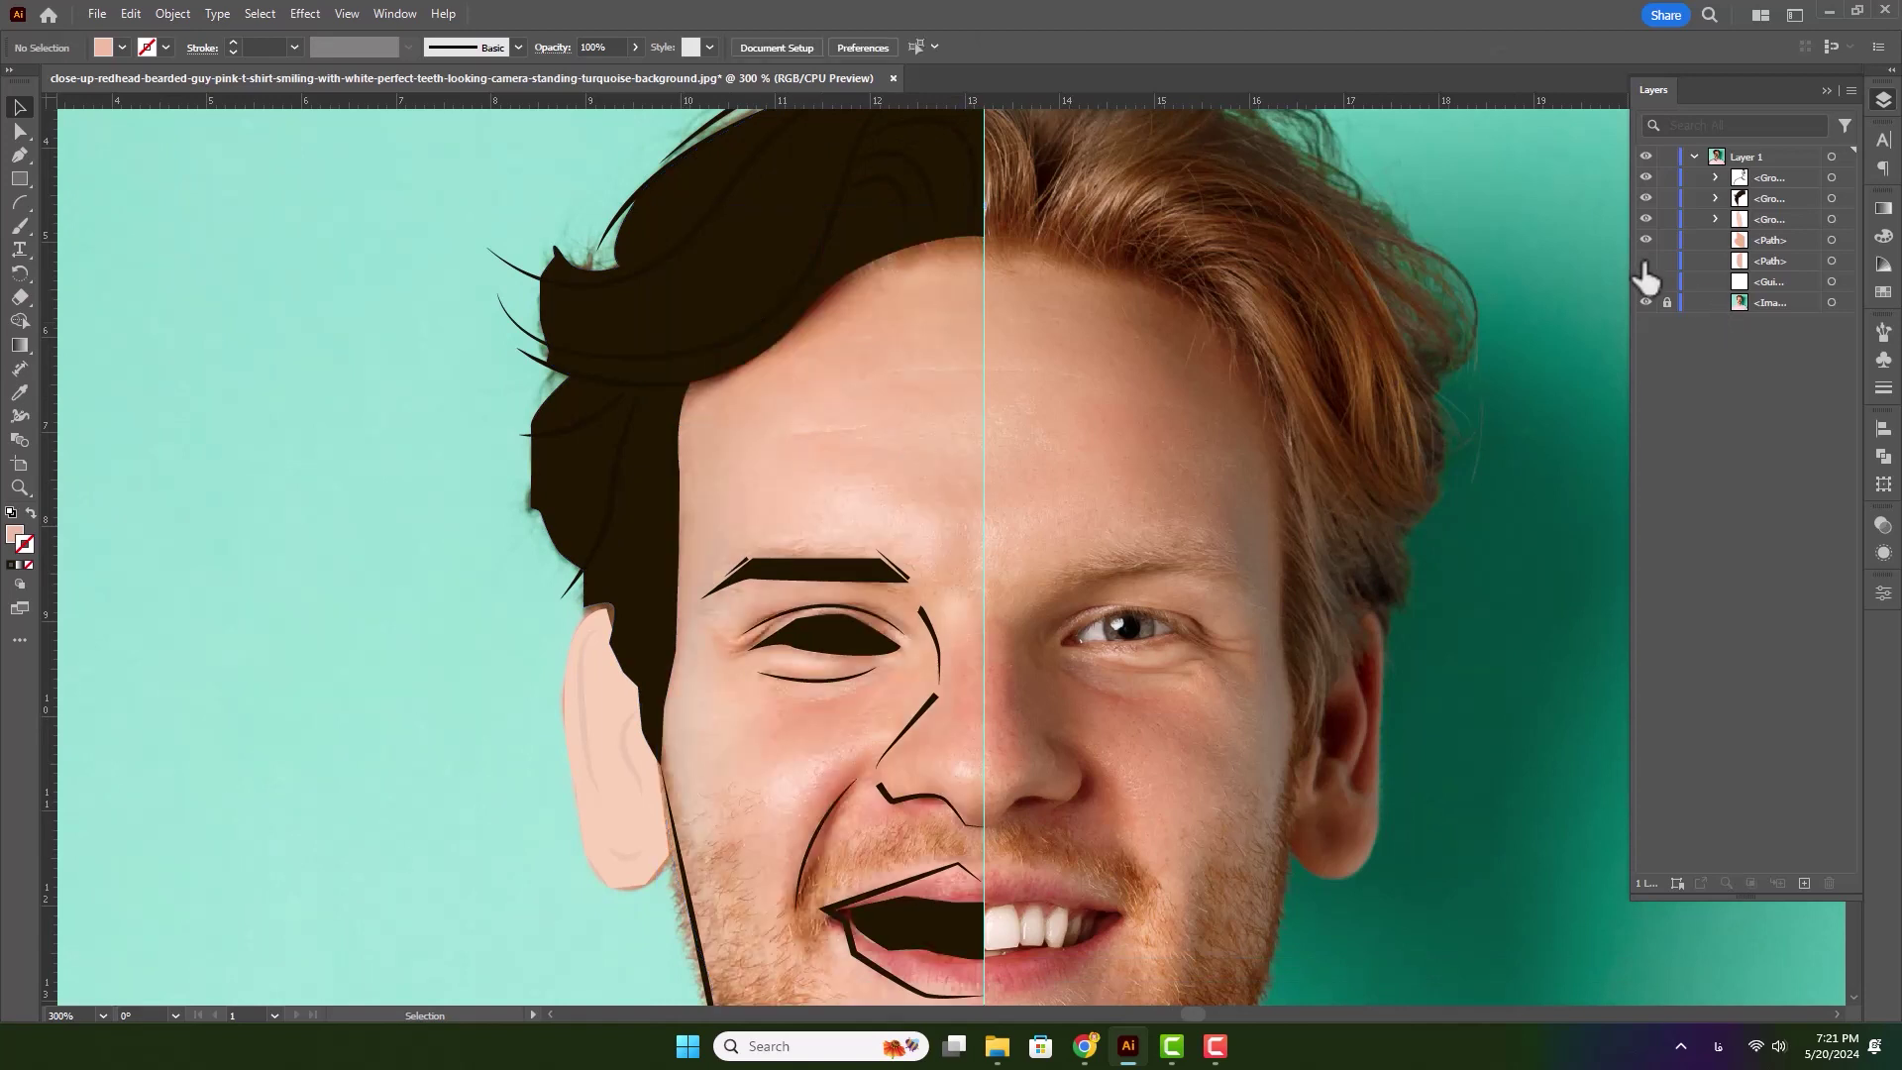
key(p)
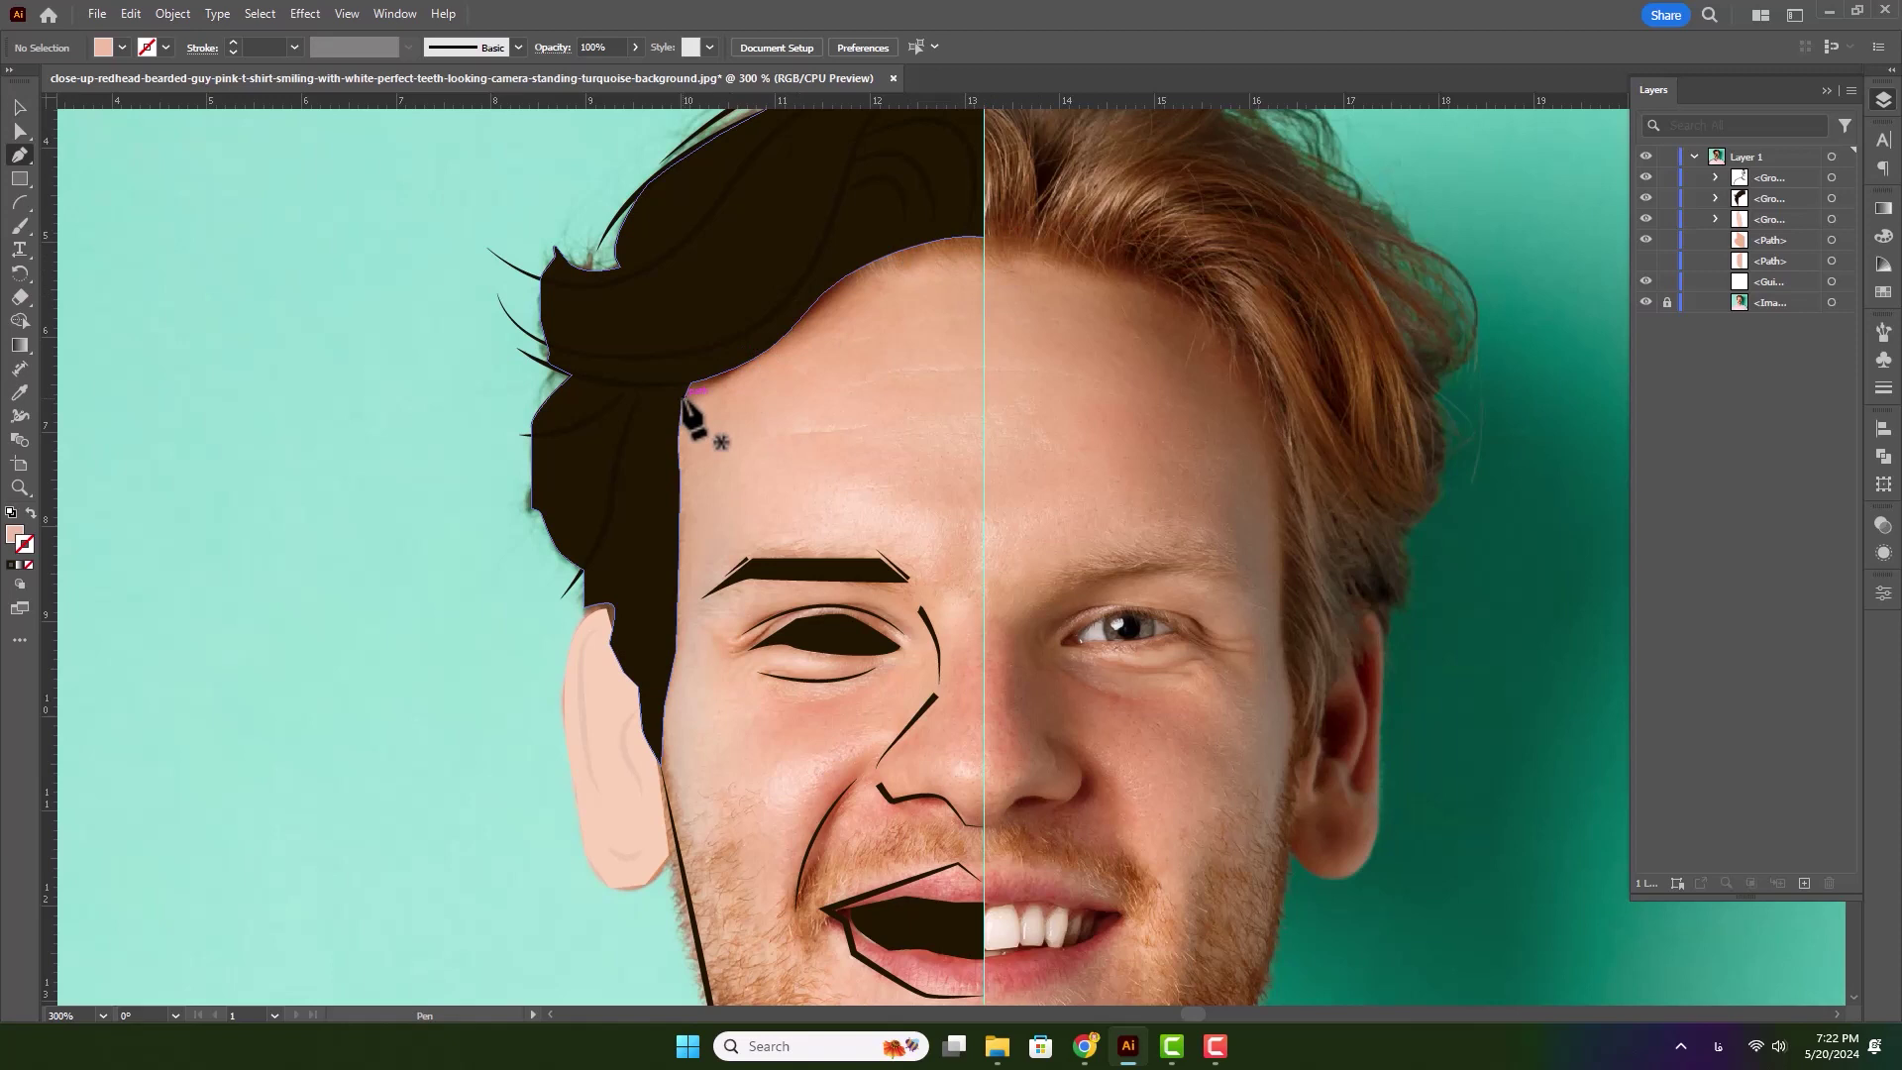
click(679, 409)
drag(800, 344, 839, 299)
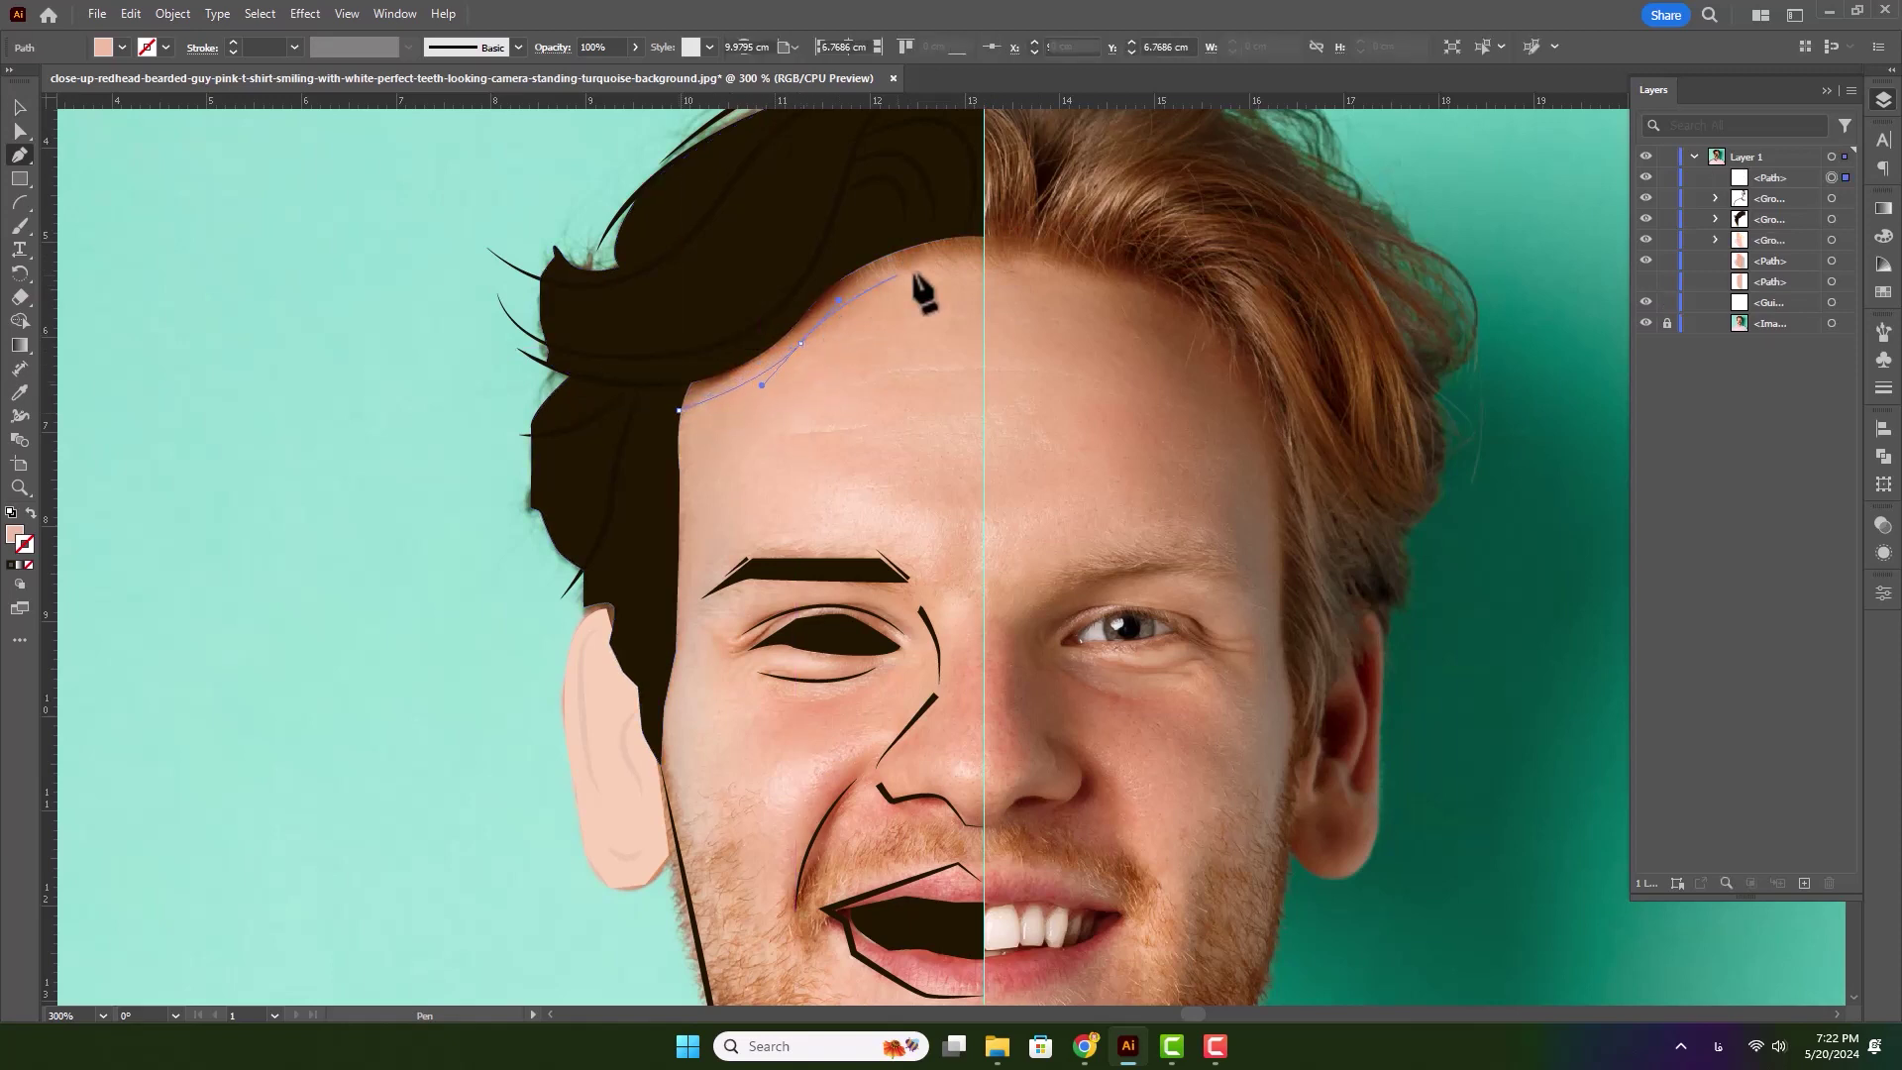
click(984, 266)
drag(1004, 282, 984, 265)
click(984, 238)
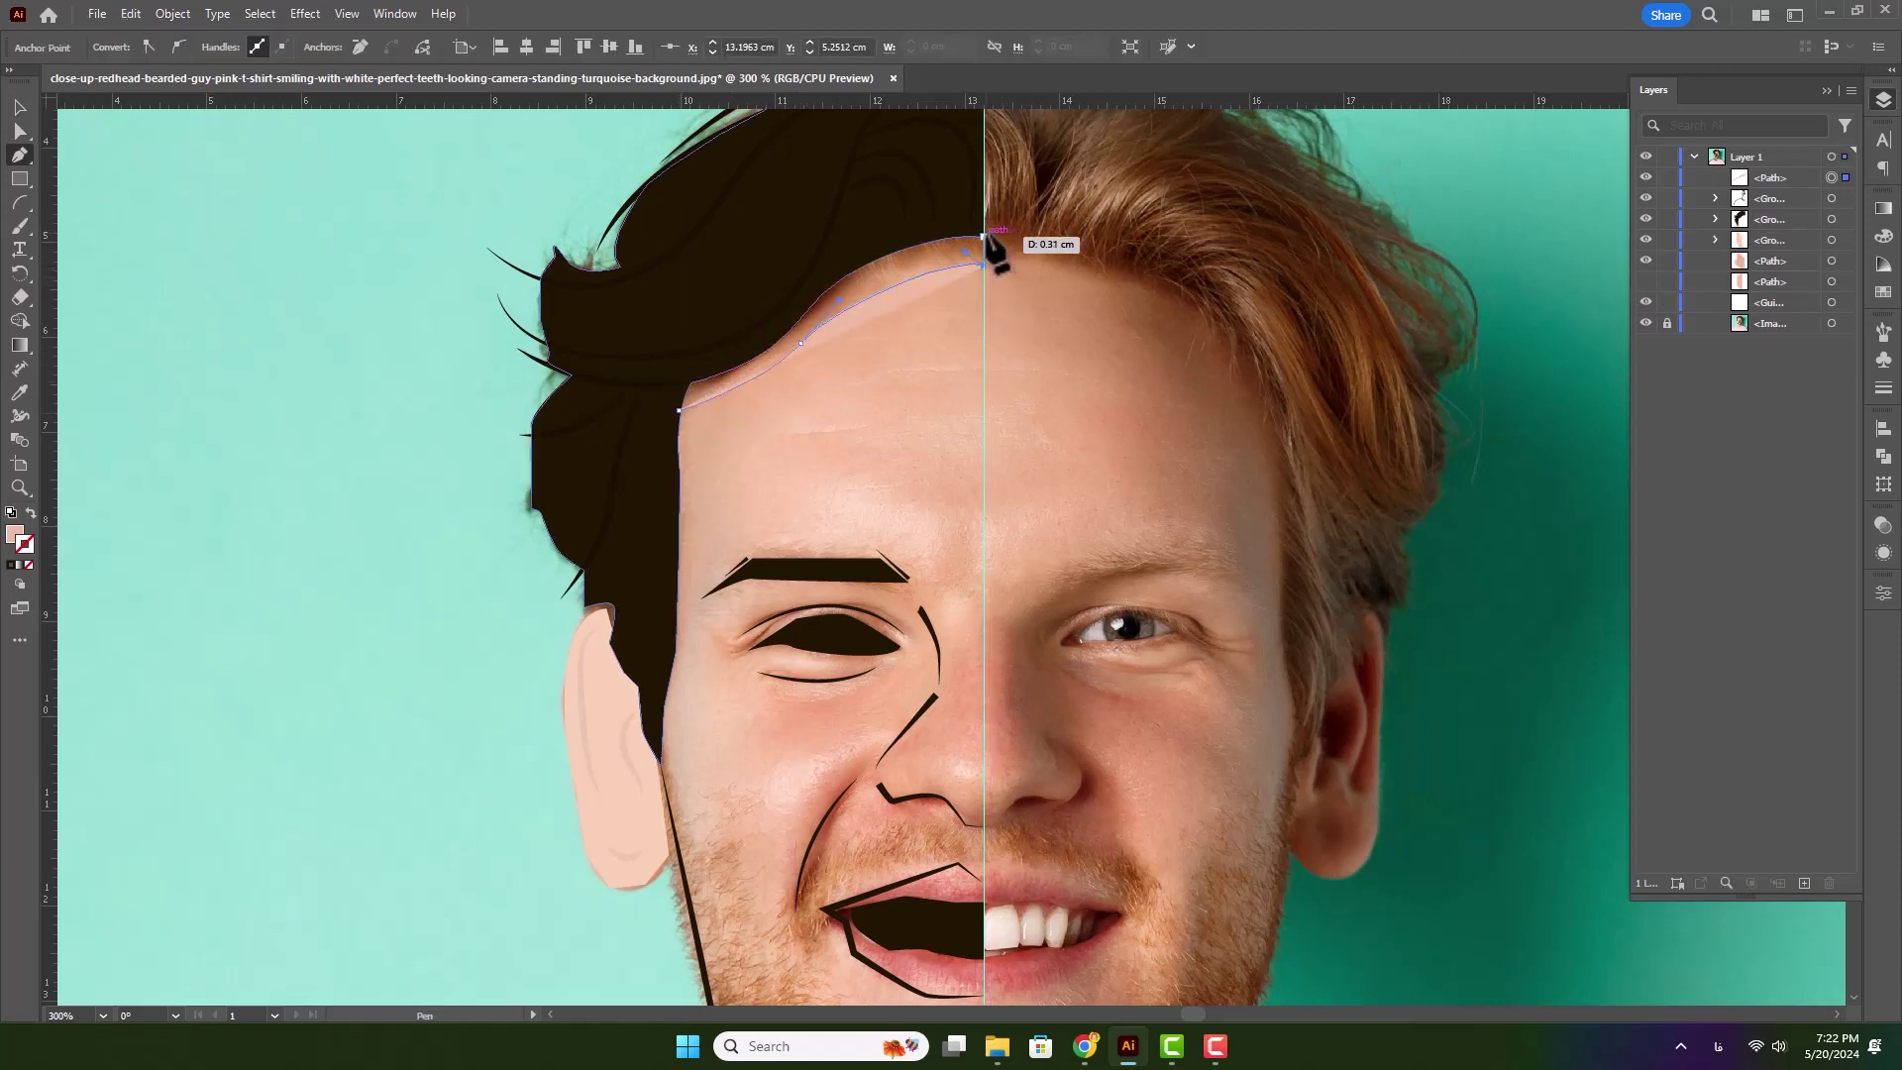
click(879, 226)
click(742, 288)
click(660, 328)
drag(679, 409, 669, 425)
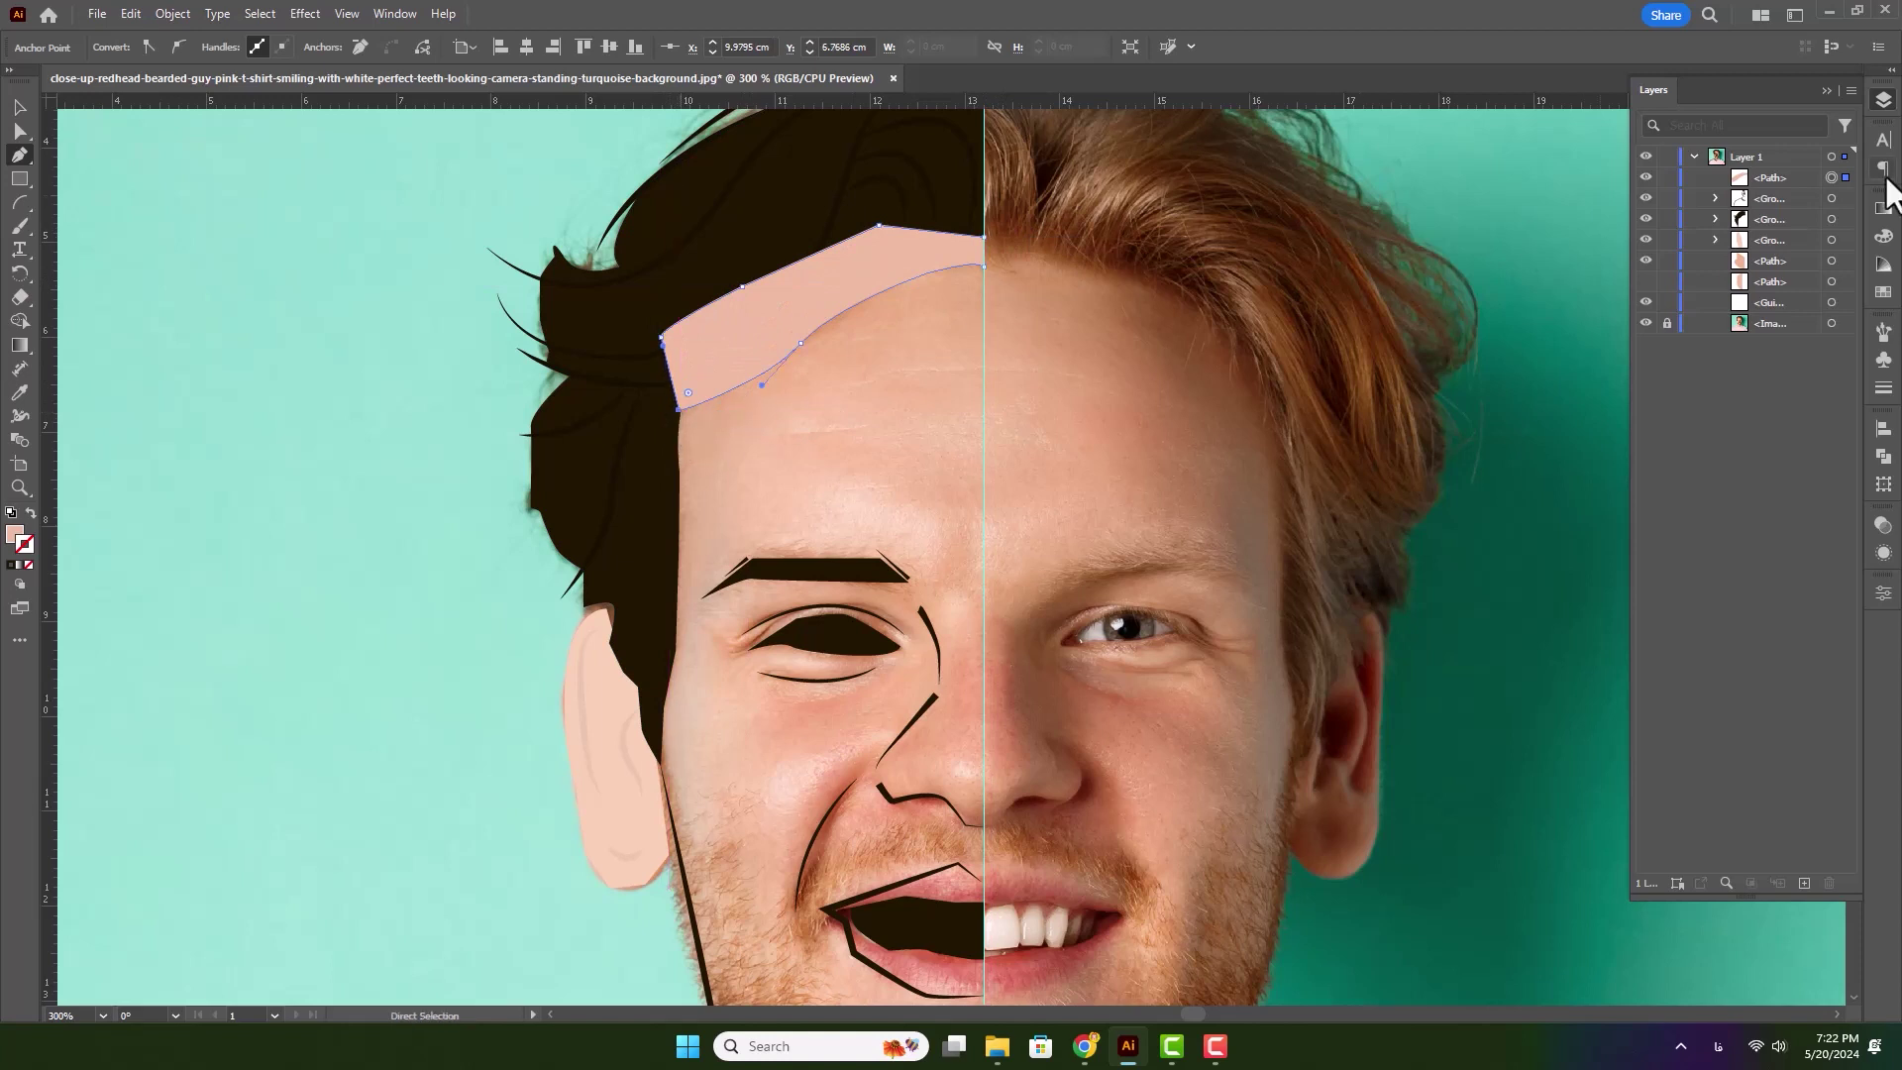
- Stack the hairline shadow band beneath the artwork groups and fill it with a darker skin tone sampled at the photo's hairline
drag(1770, 181, 1650, 292)
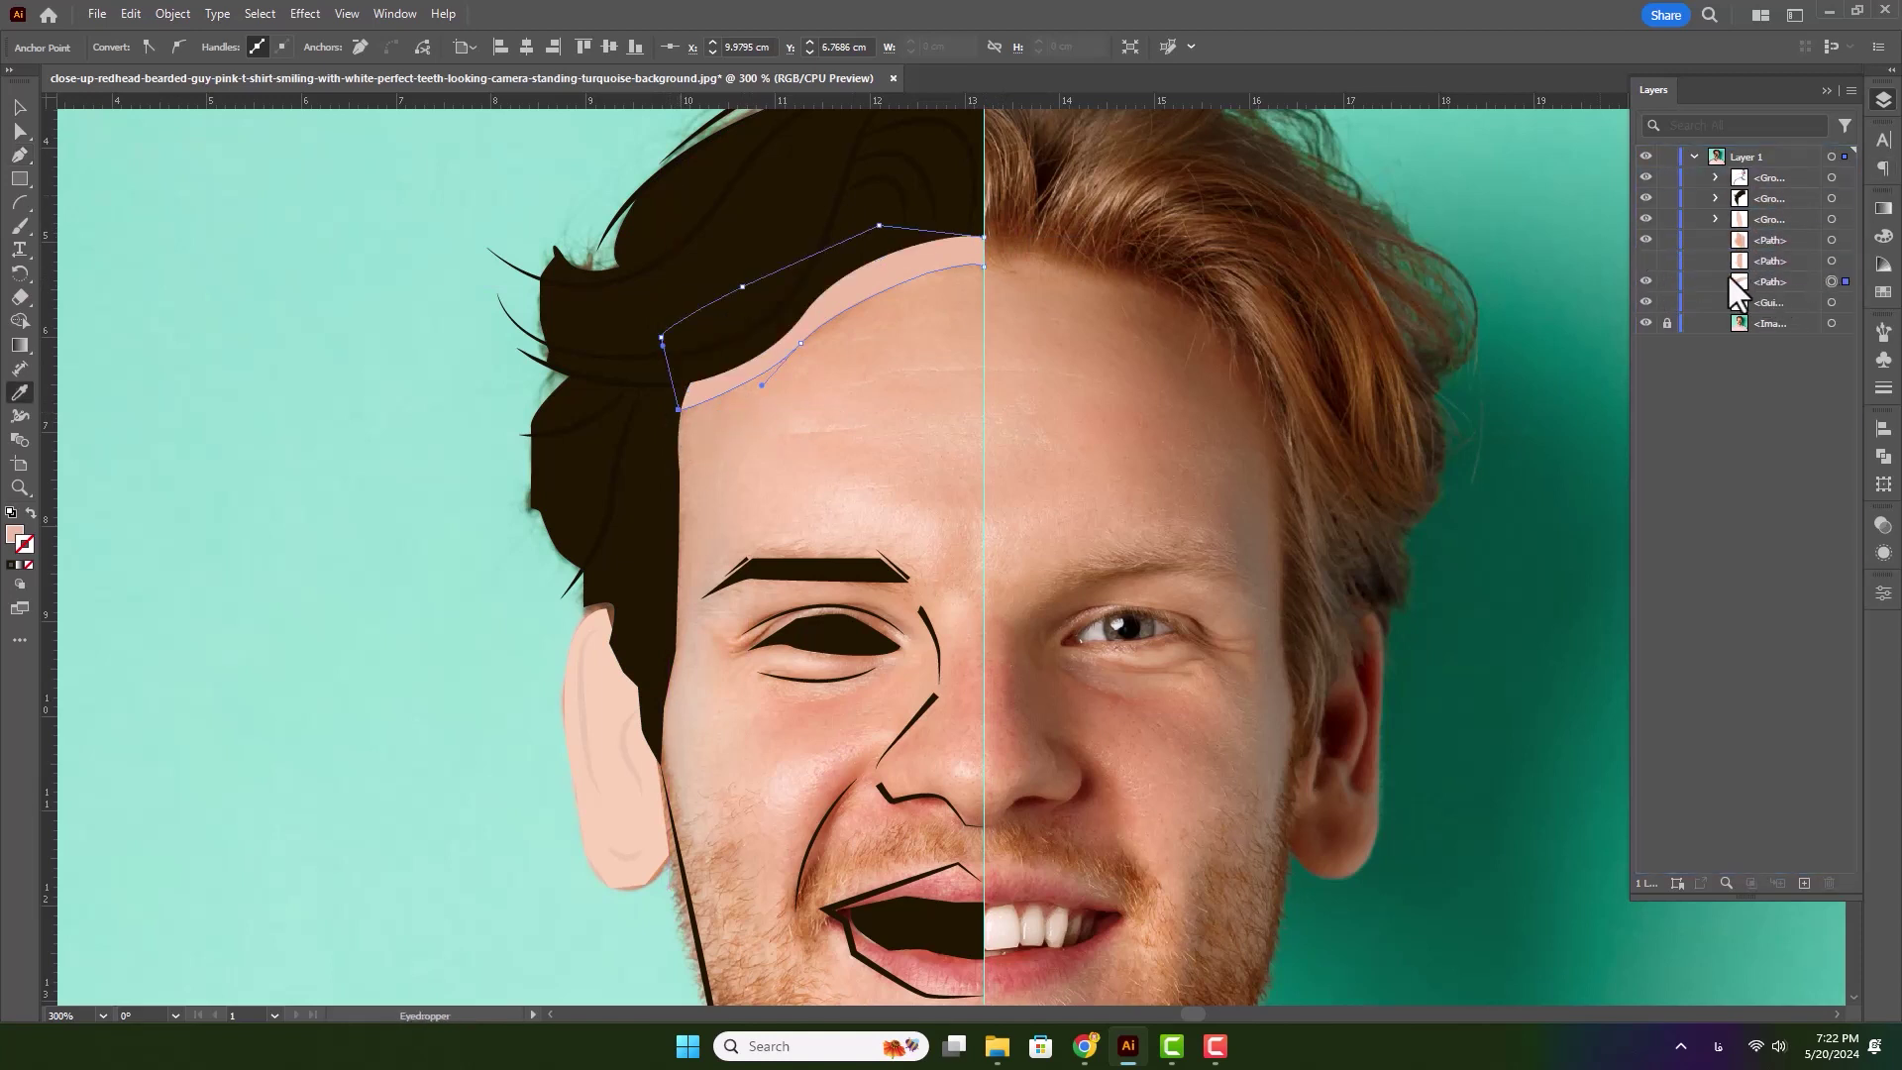
double_click(17, 535)
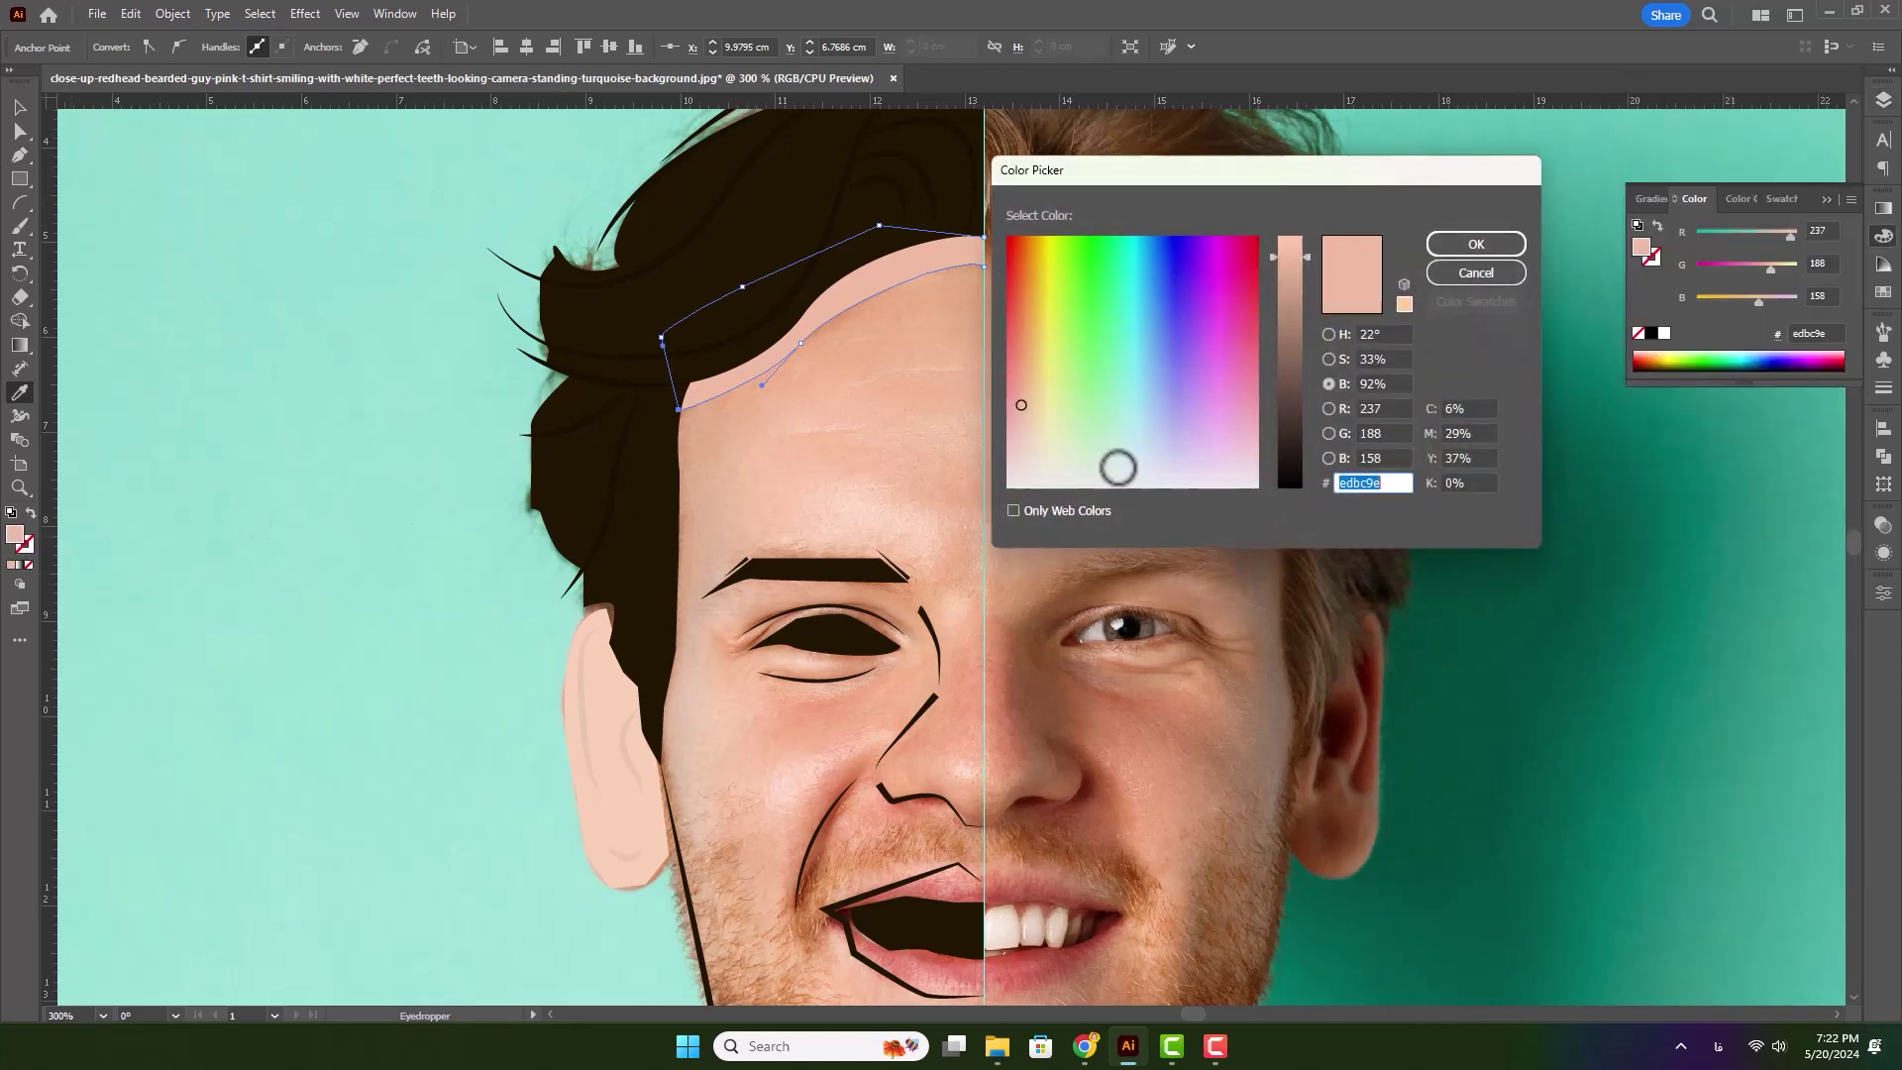
click(1498, 270)
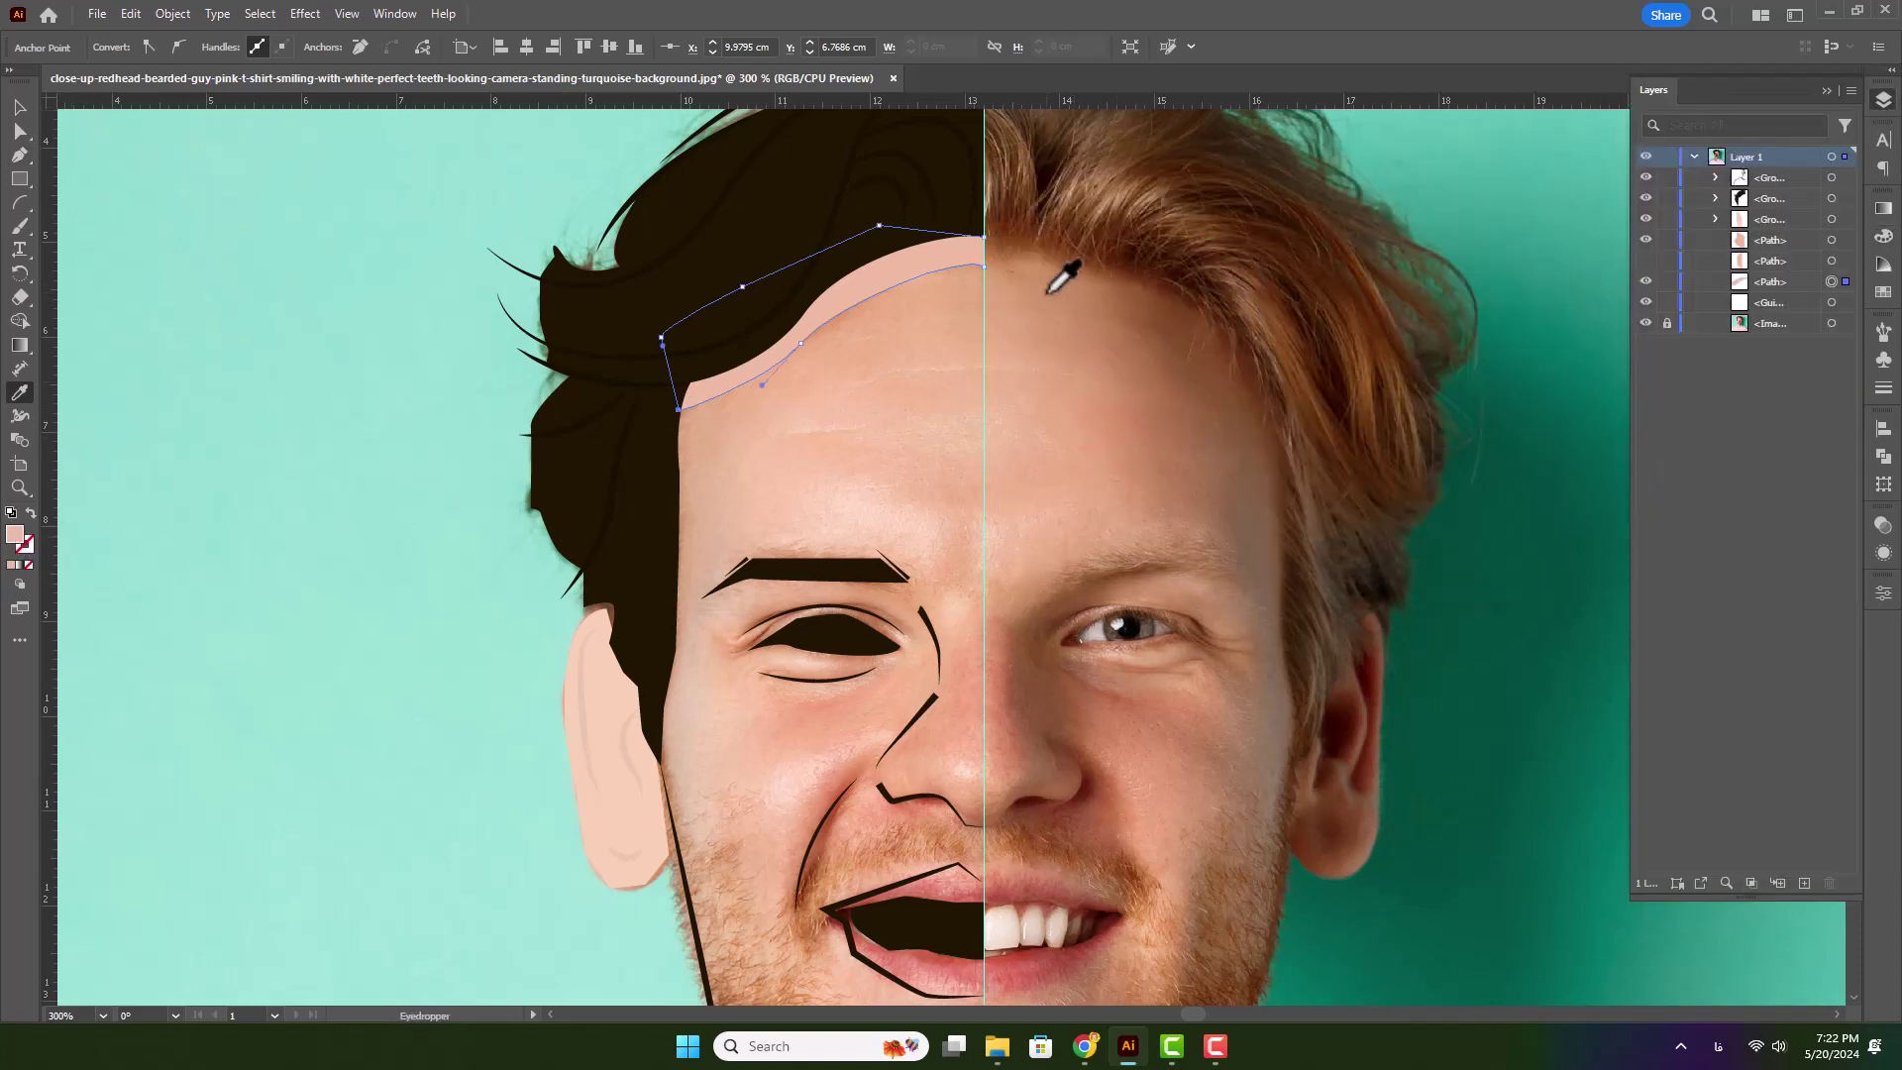
click(1028, 268)
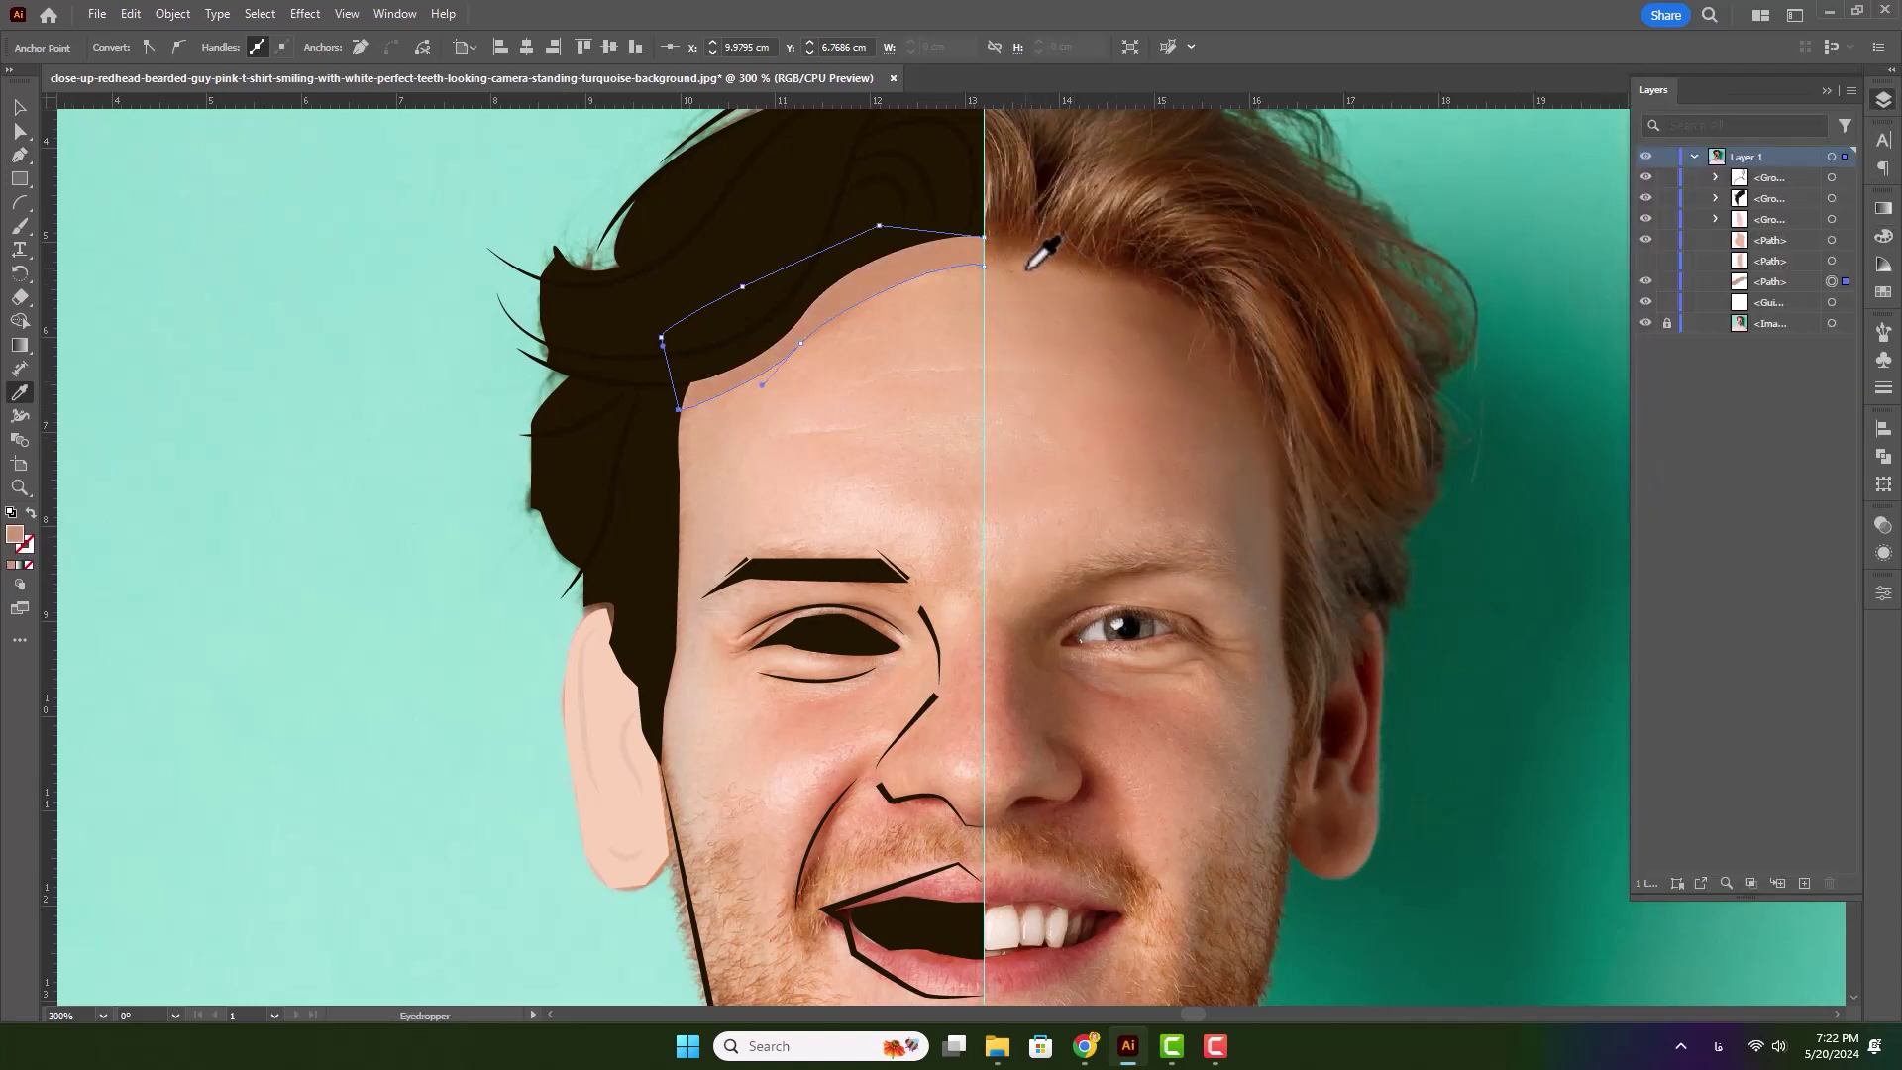
- Show the face shape again, bring the hairline shadow above it, and lighten the shadow's fill to #e5a376
click(1646, 261)
drag(1781, 284, 1774, 244)
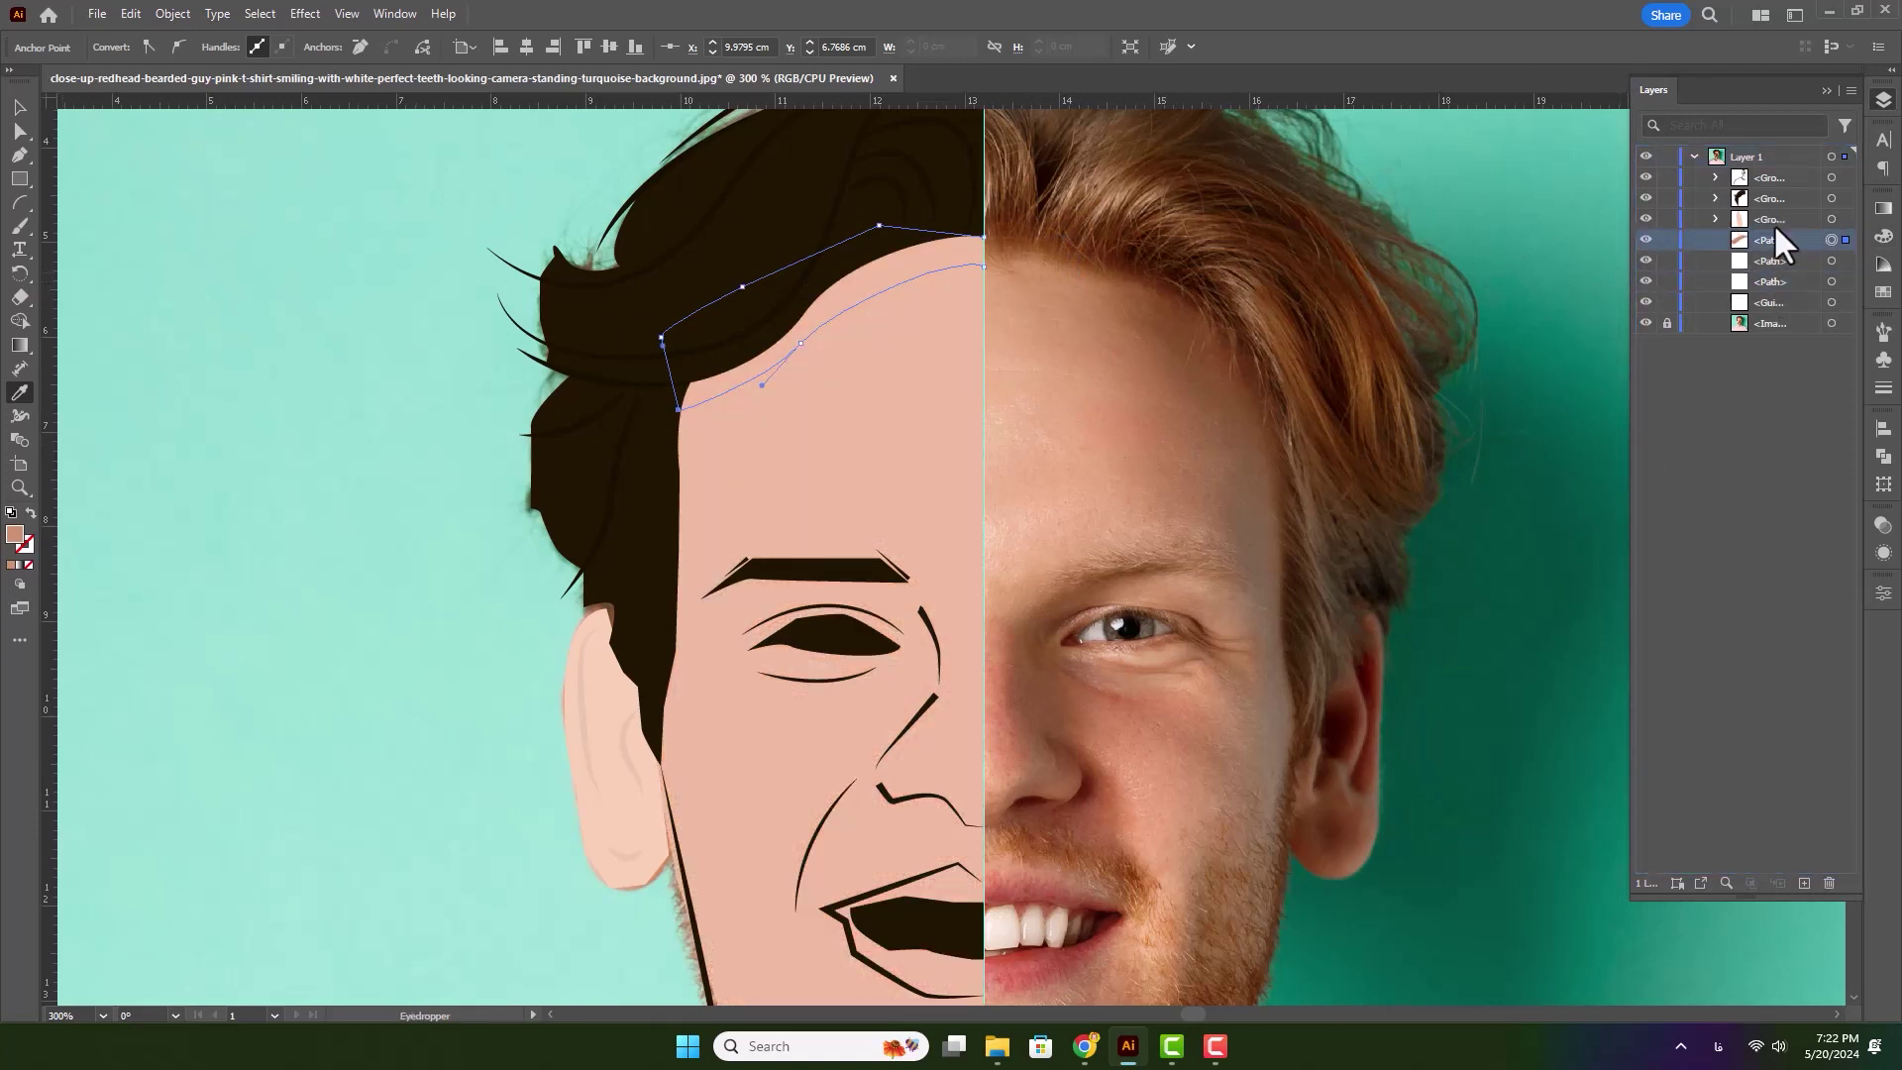
double_click(18, 536)
drag(1317, 319, 1298, 259)
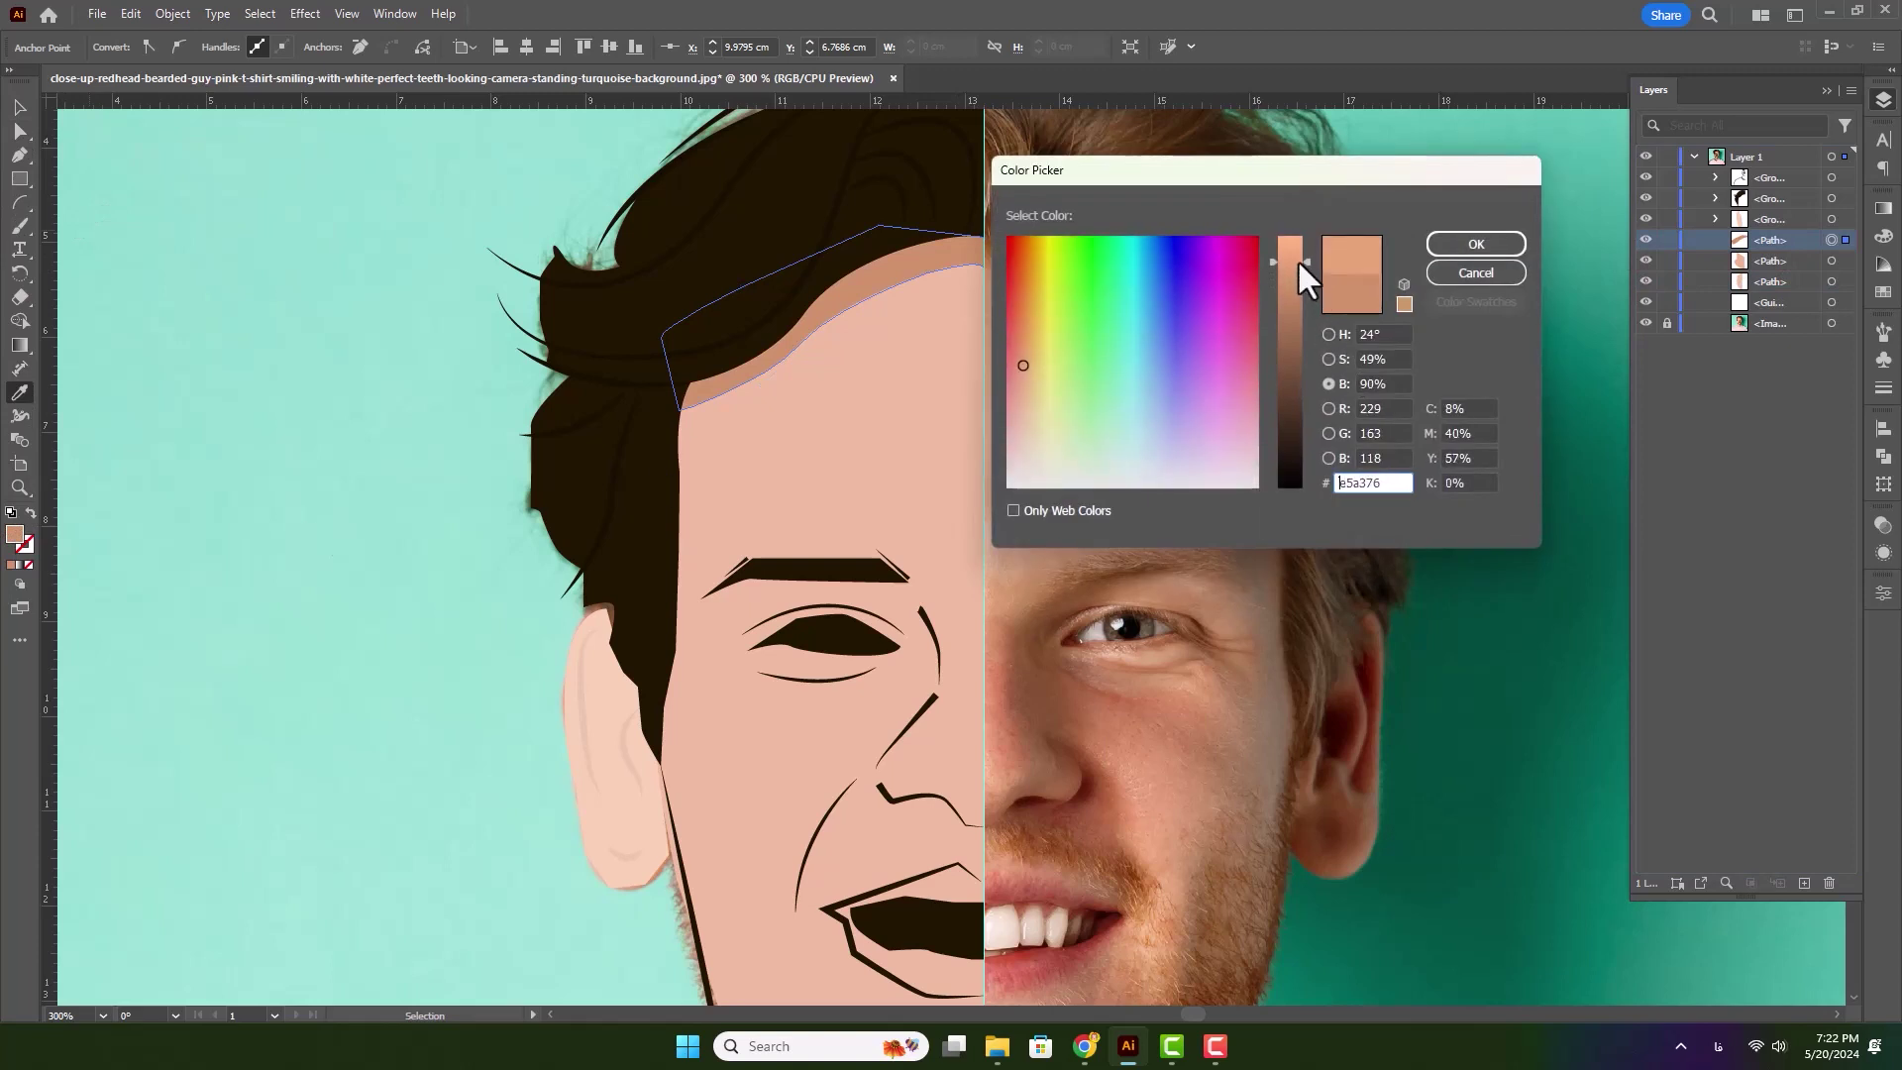
click(1436, 245)
key(v)
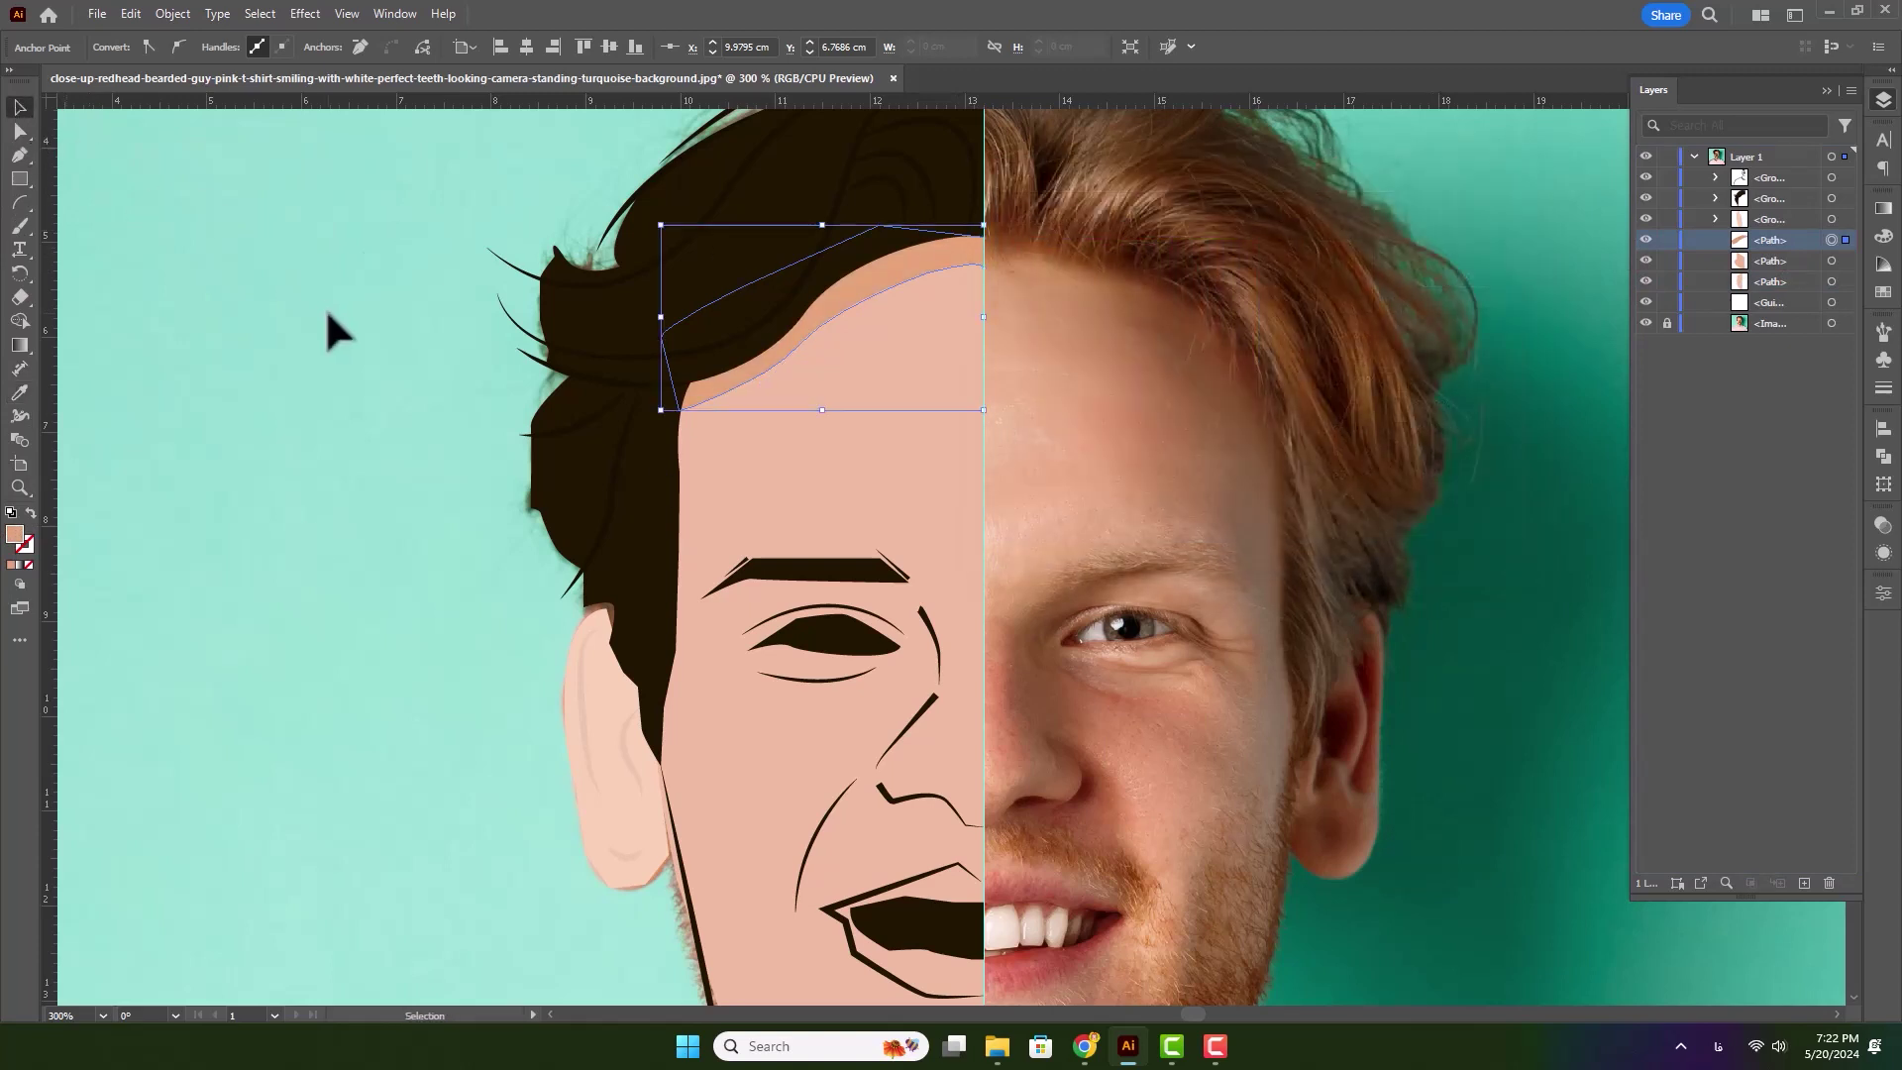
click(327, 313)
- Hide the face shape and draw a small closed shadow shape between the eyebrows beside the centre guide
scroll(920, 595, down, 1)
scroll(825, 599, up, 1)
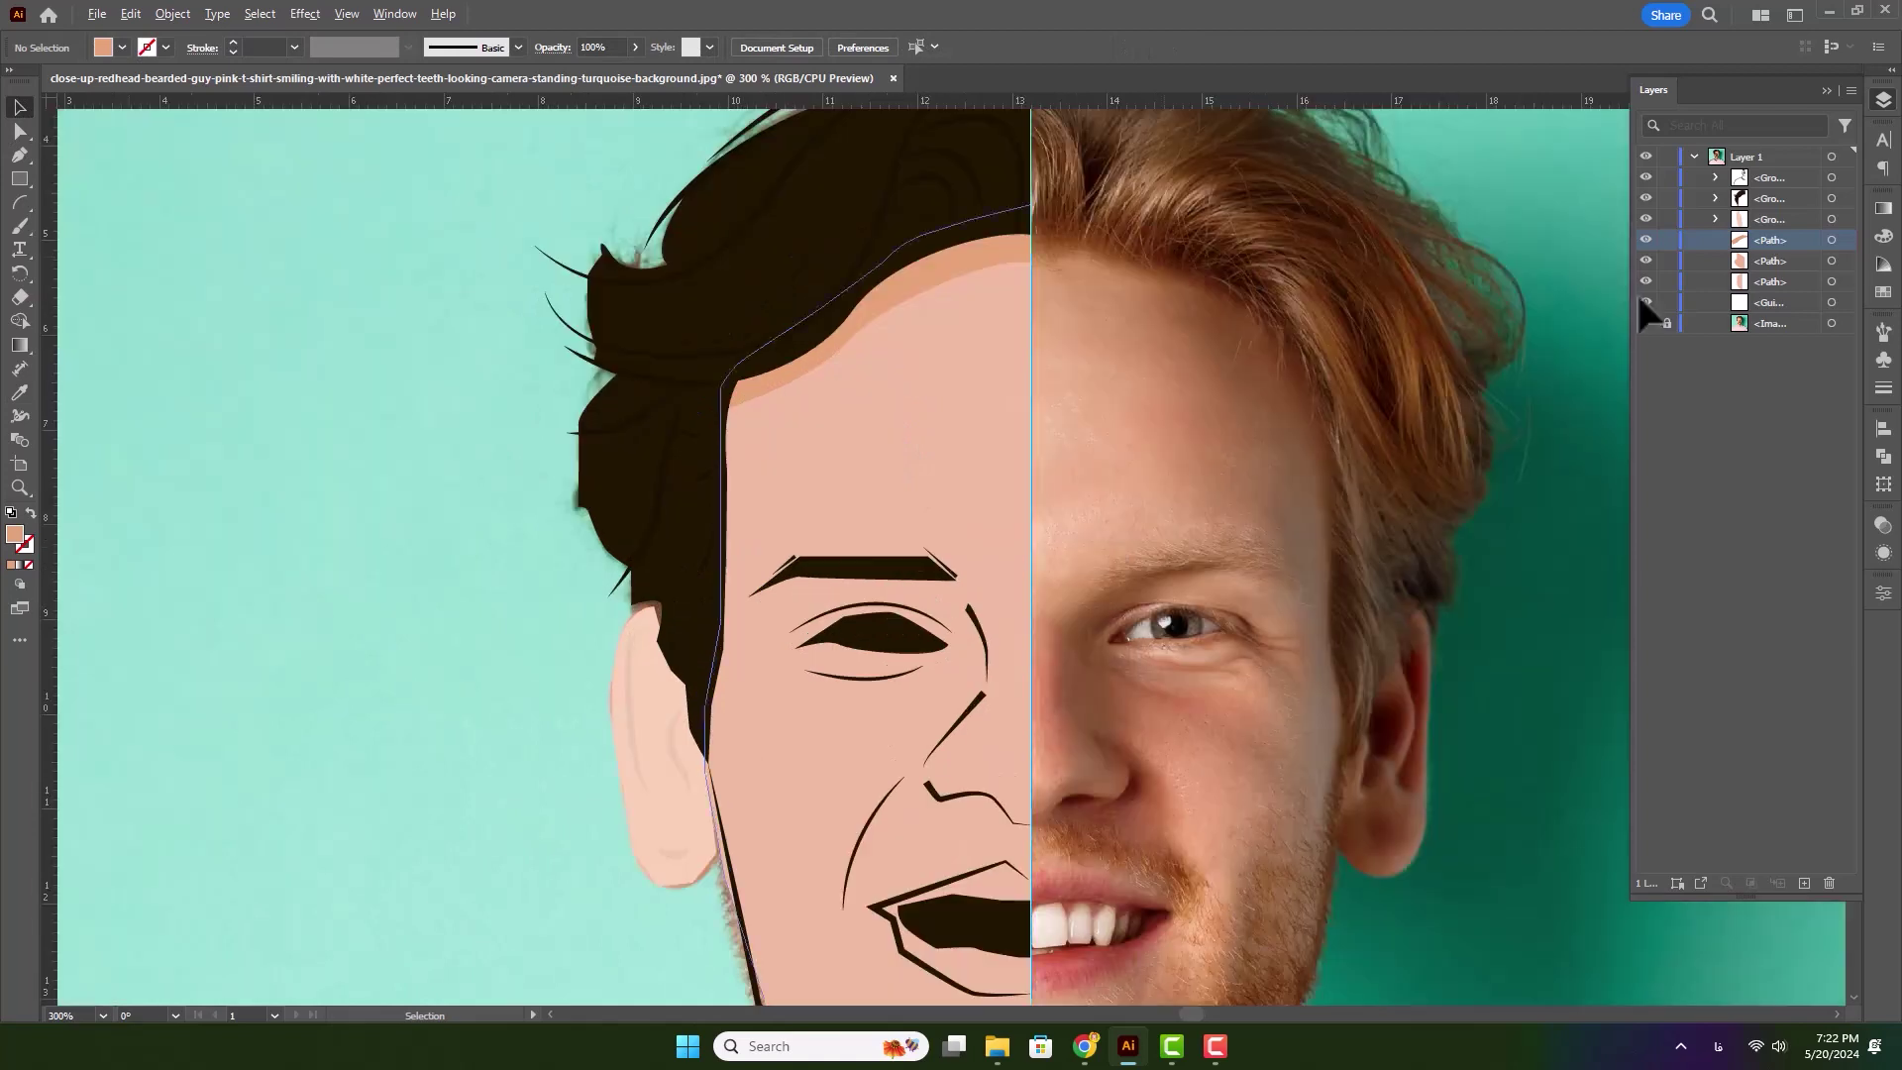
click(1646, 283)
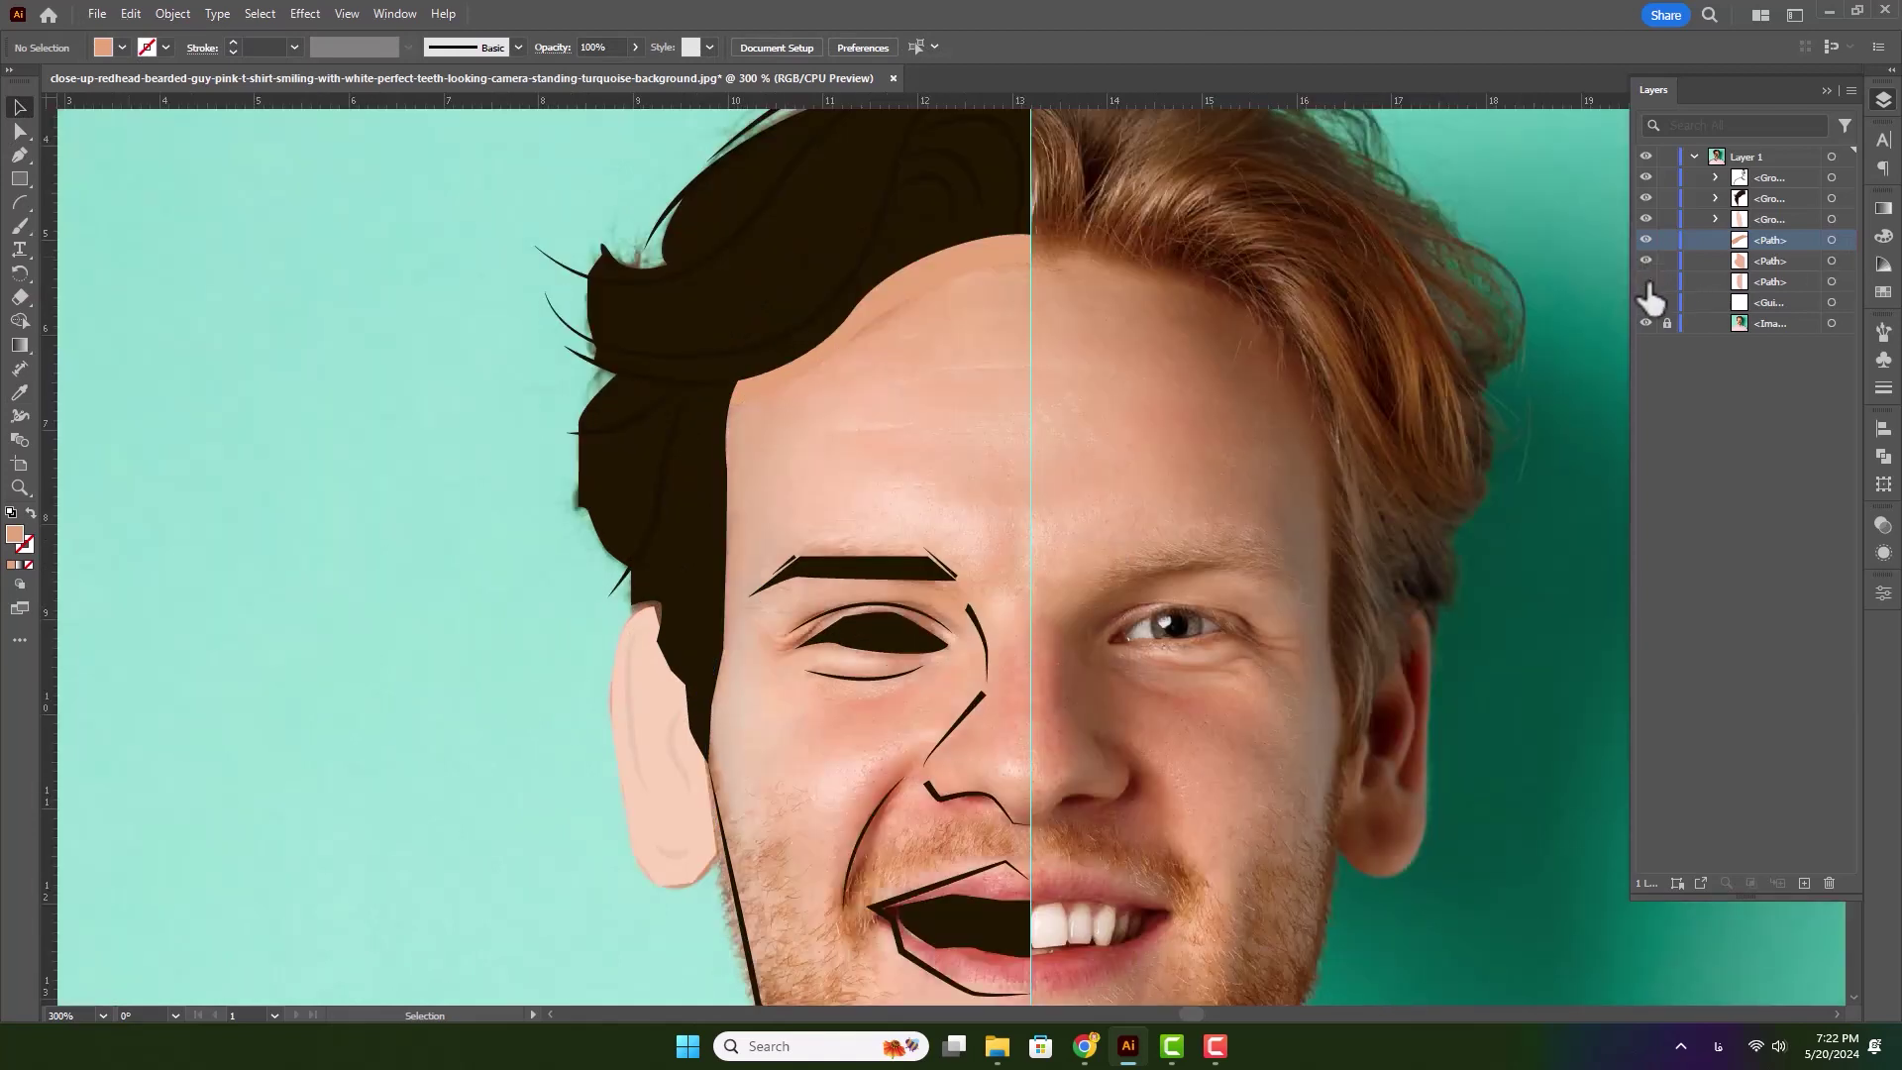
scroll(967, 596, up, 1)
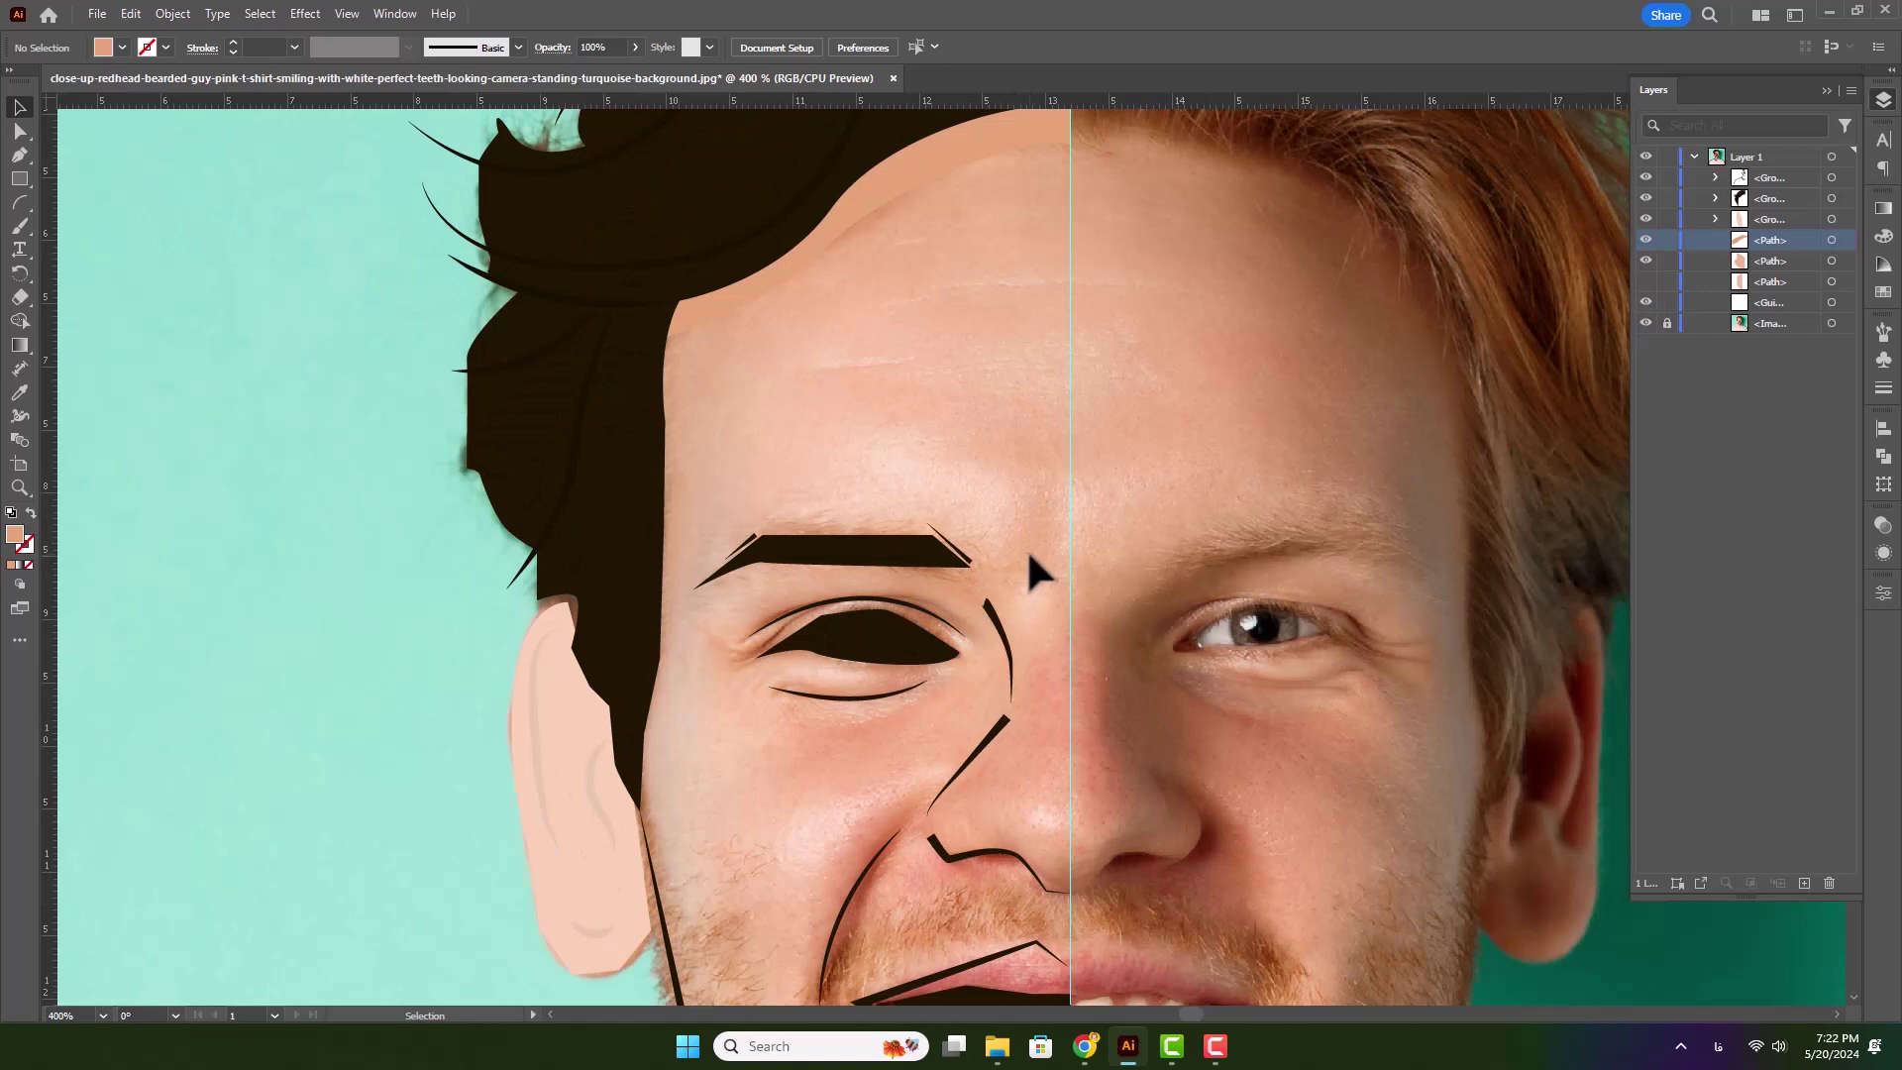
key(p)
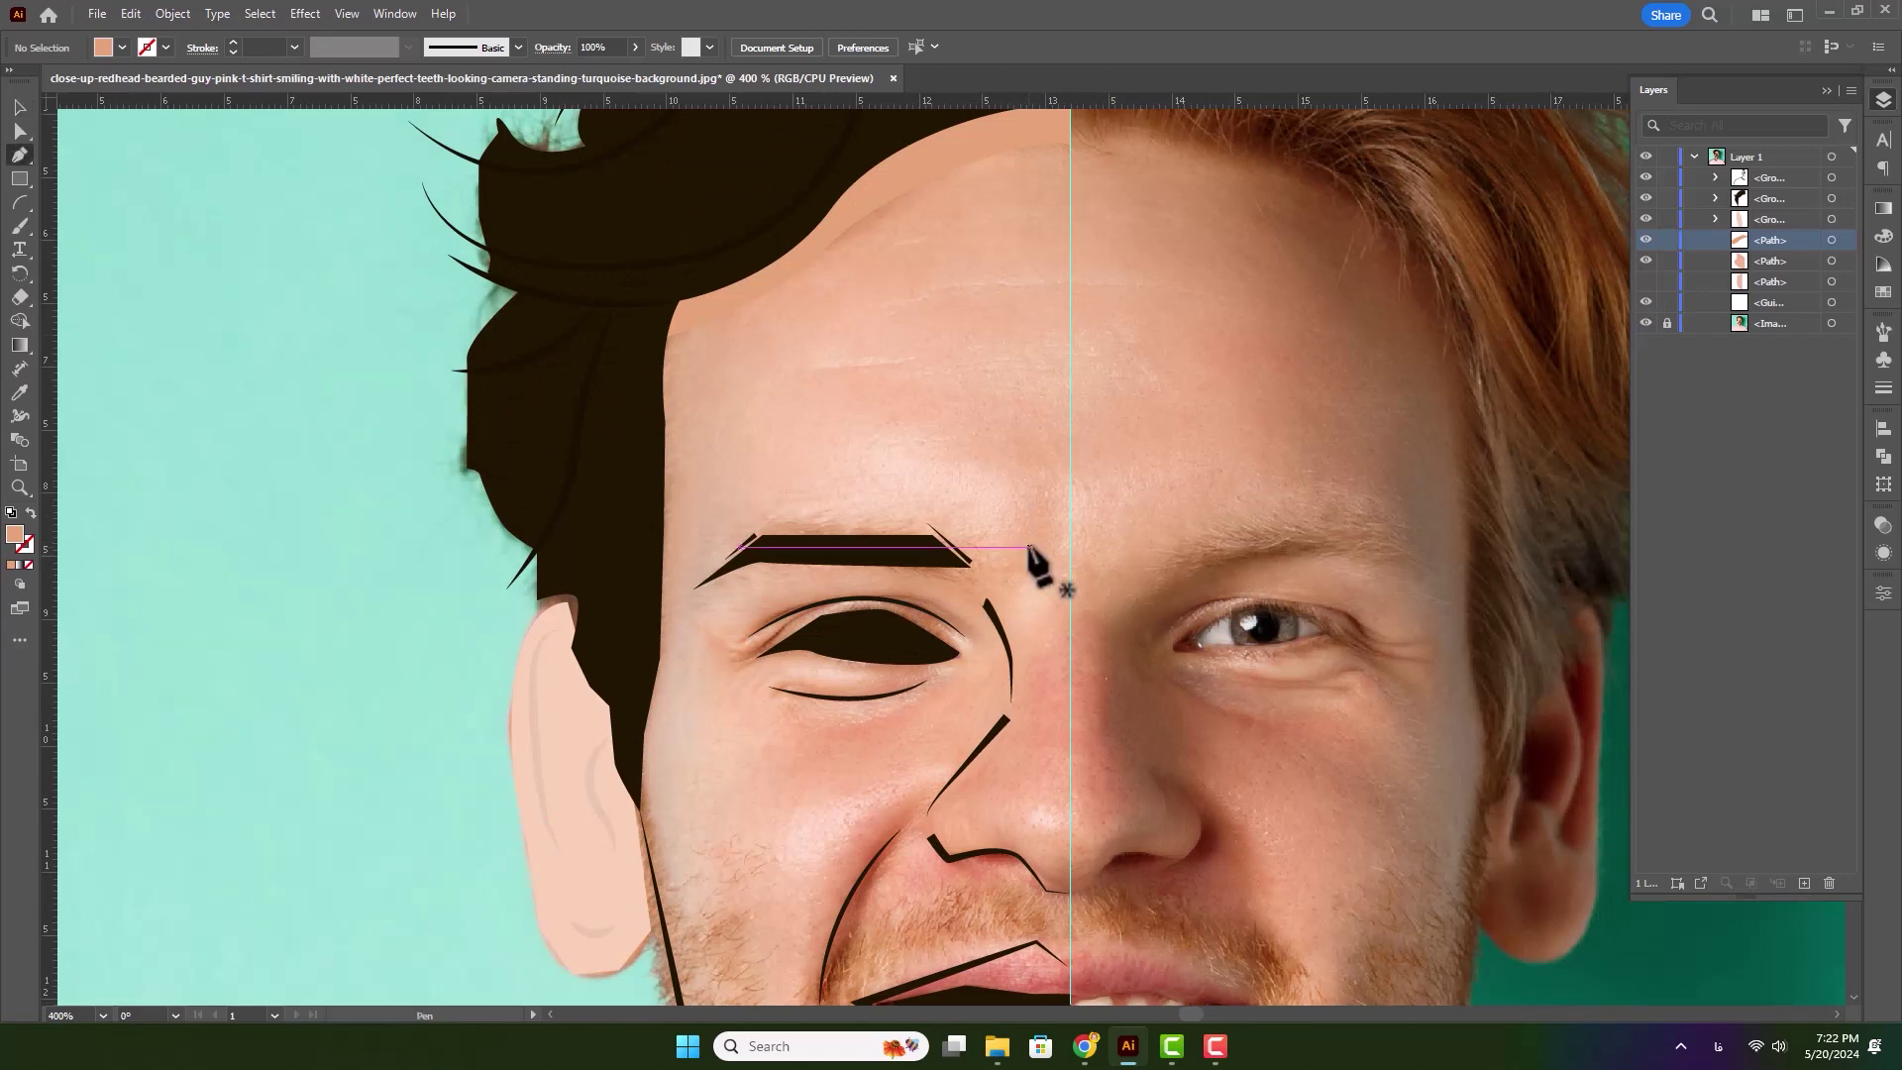
click(1022, 495)
mouse_move(1029, 551)
mouse_down()
mouse_move(1019, 570)
mouse_move(1071, 566)
mouse_up()
drag(1065, 470, 1026, 501)
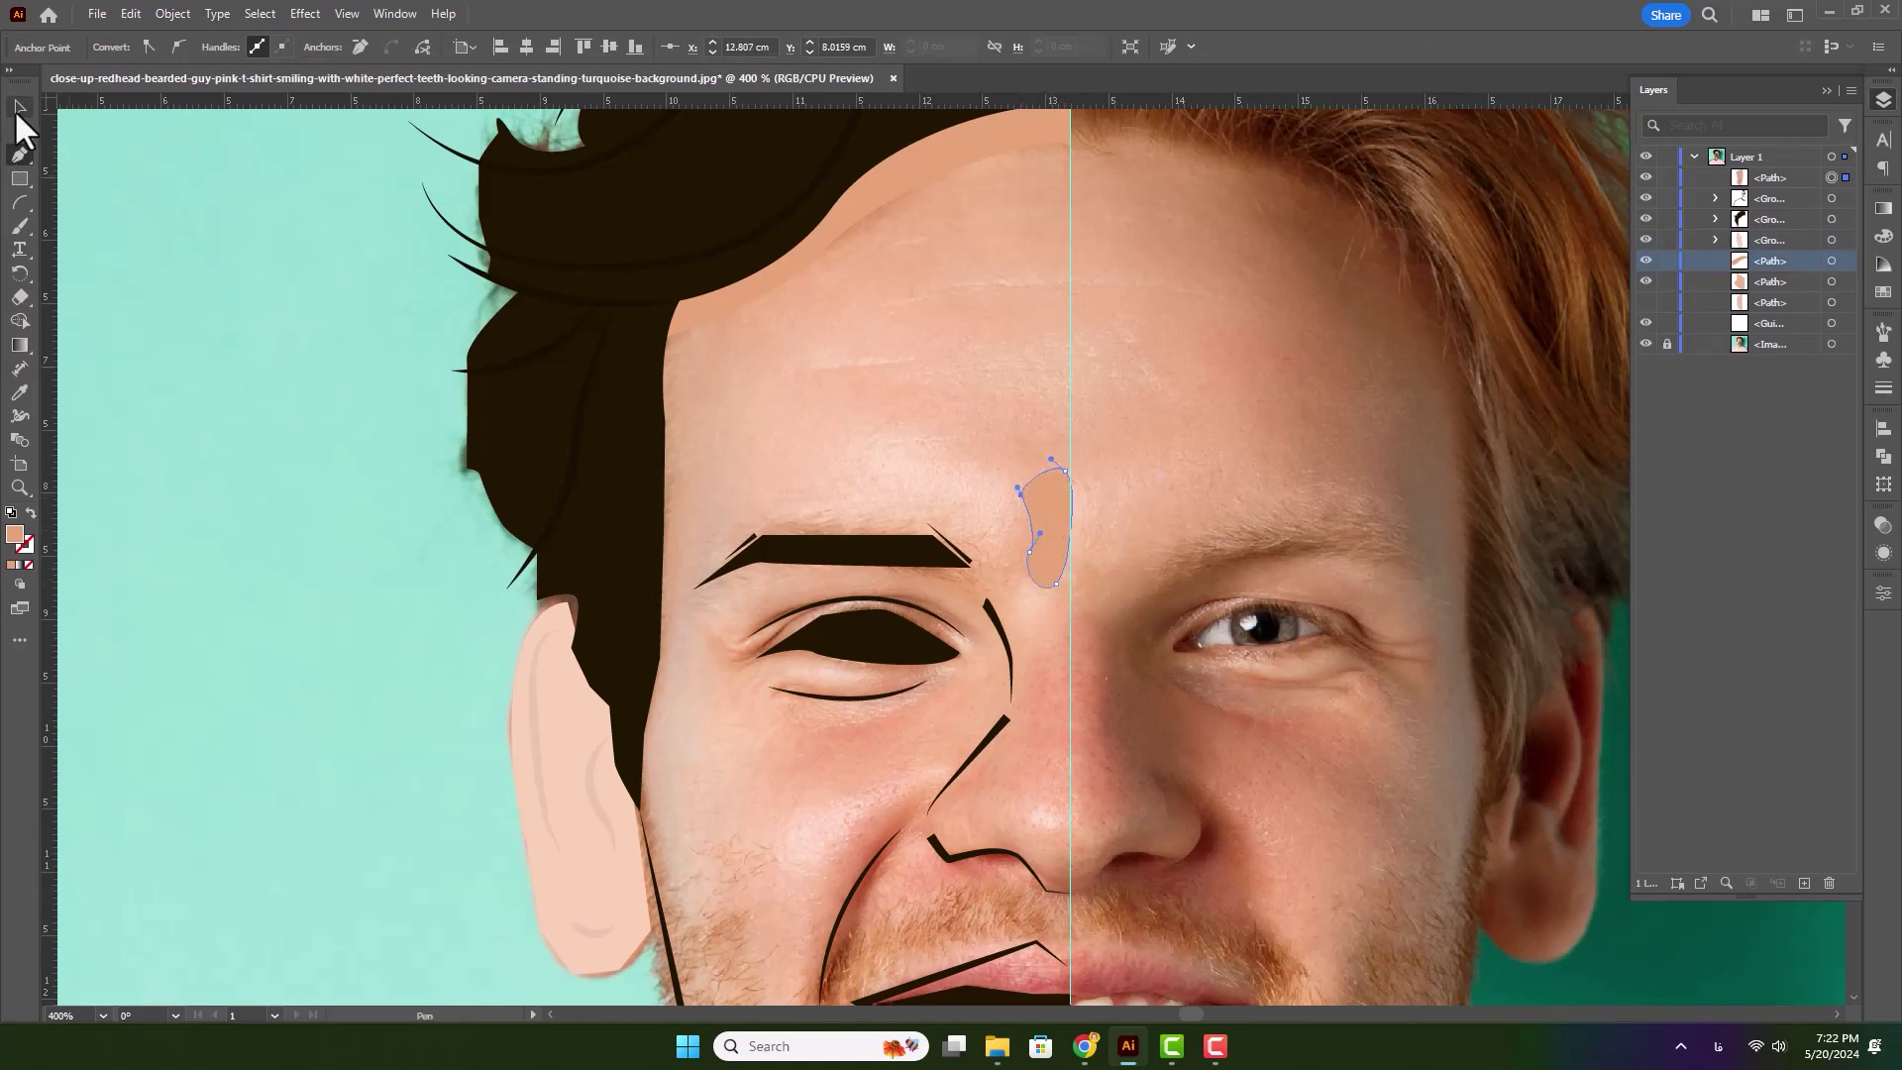
- Show the face shape again and lock the dark facial linework group
click(1646, 304)
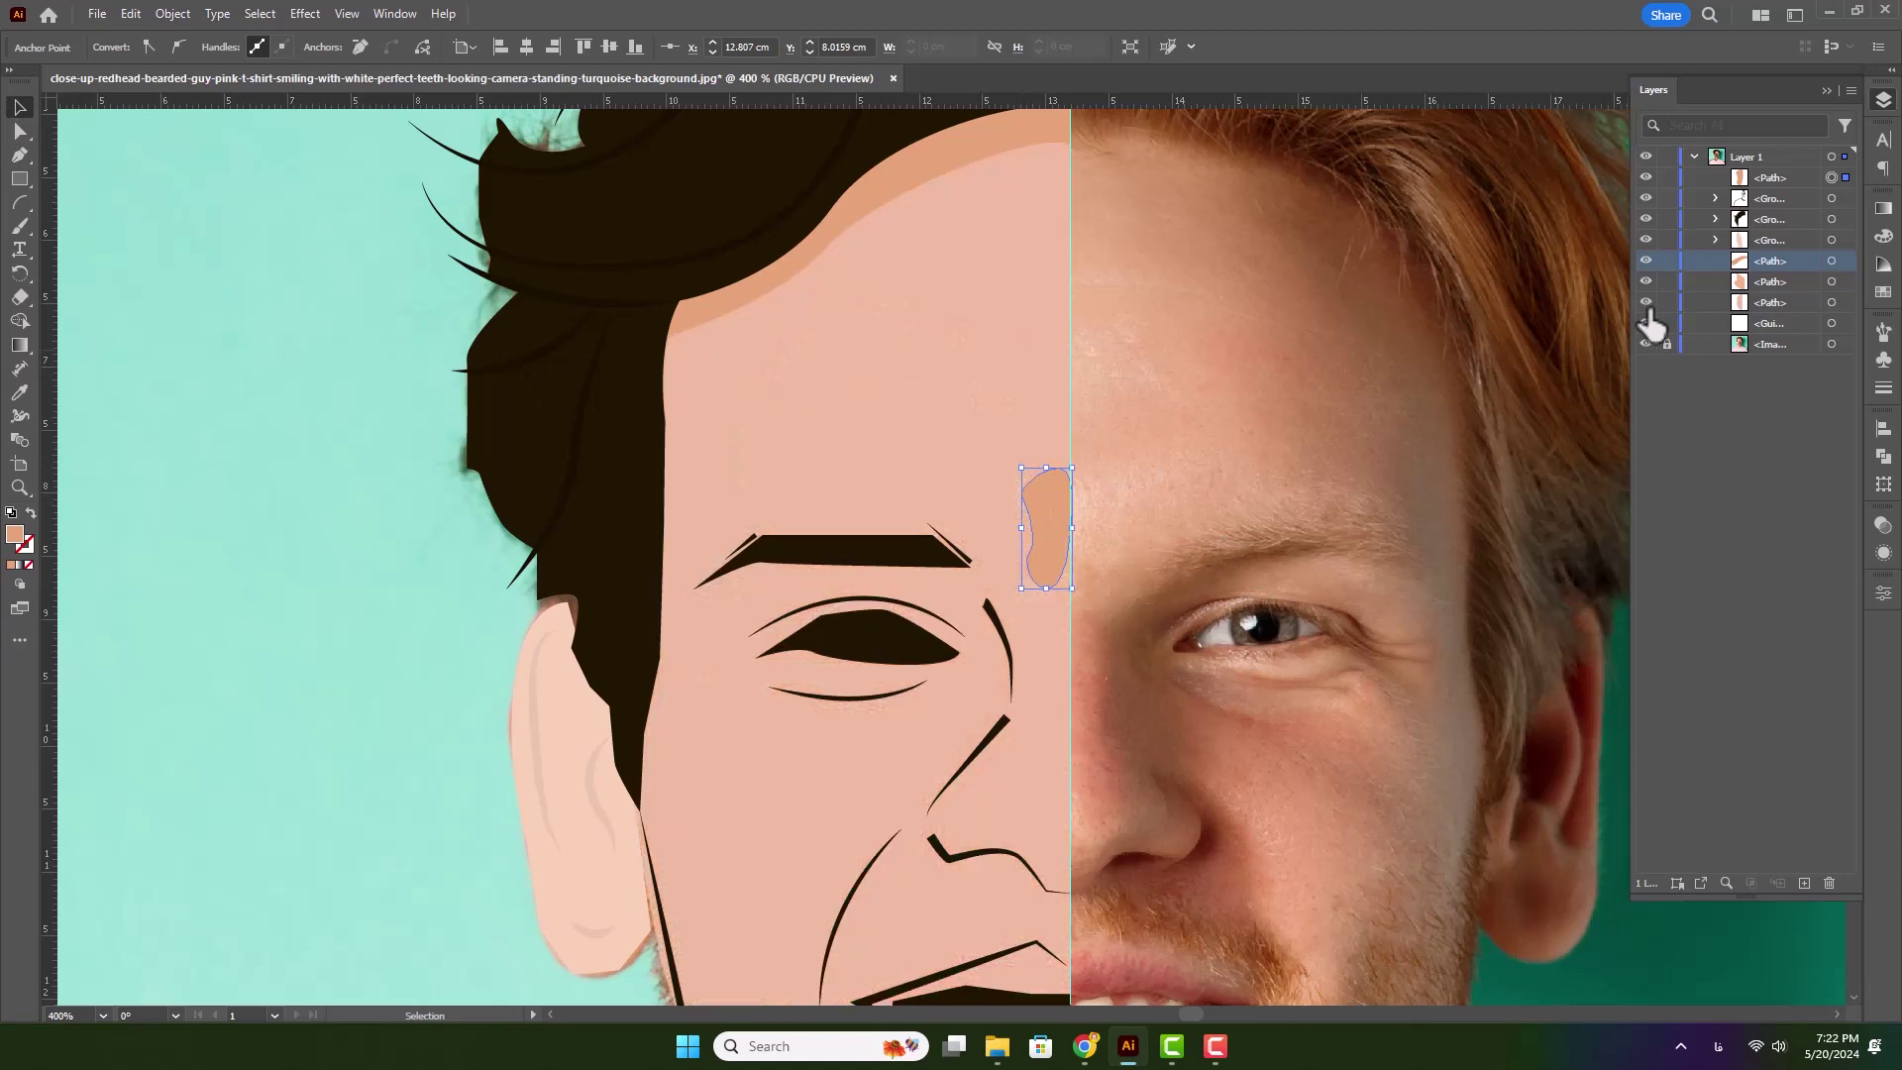
click(1312, 370)
scroll(1193, 466, down, 3)
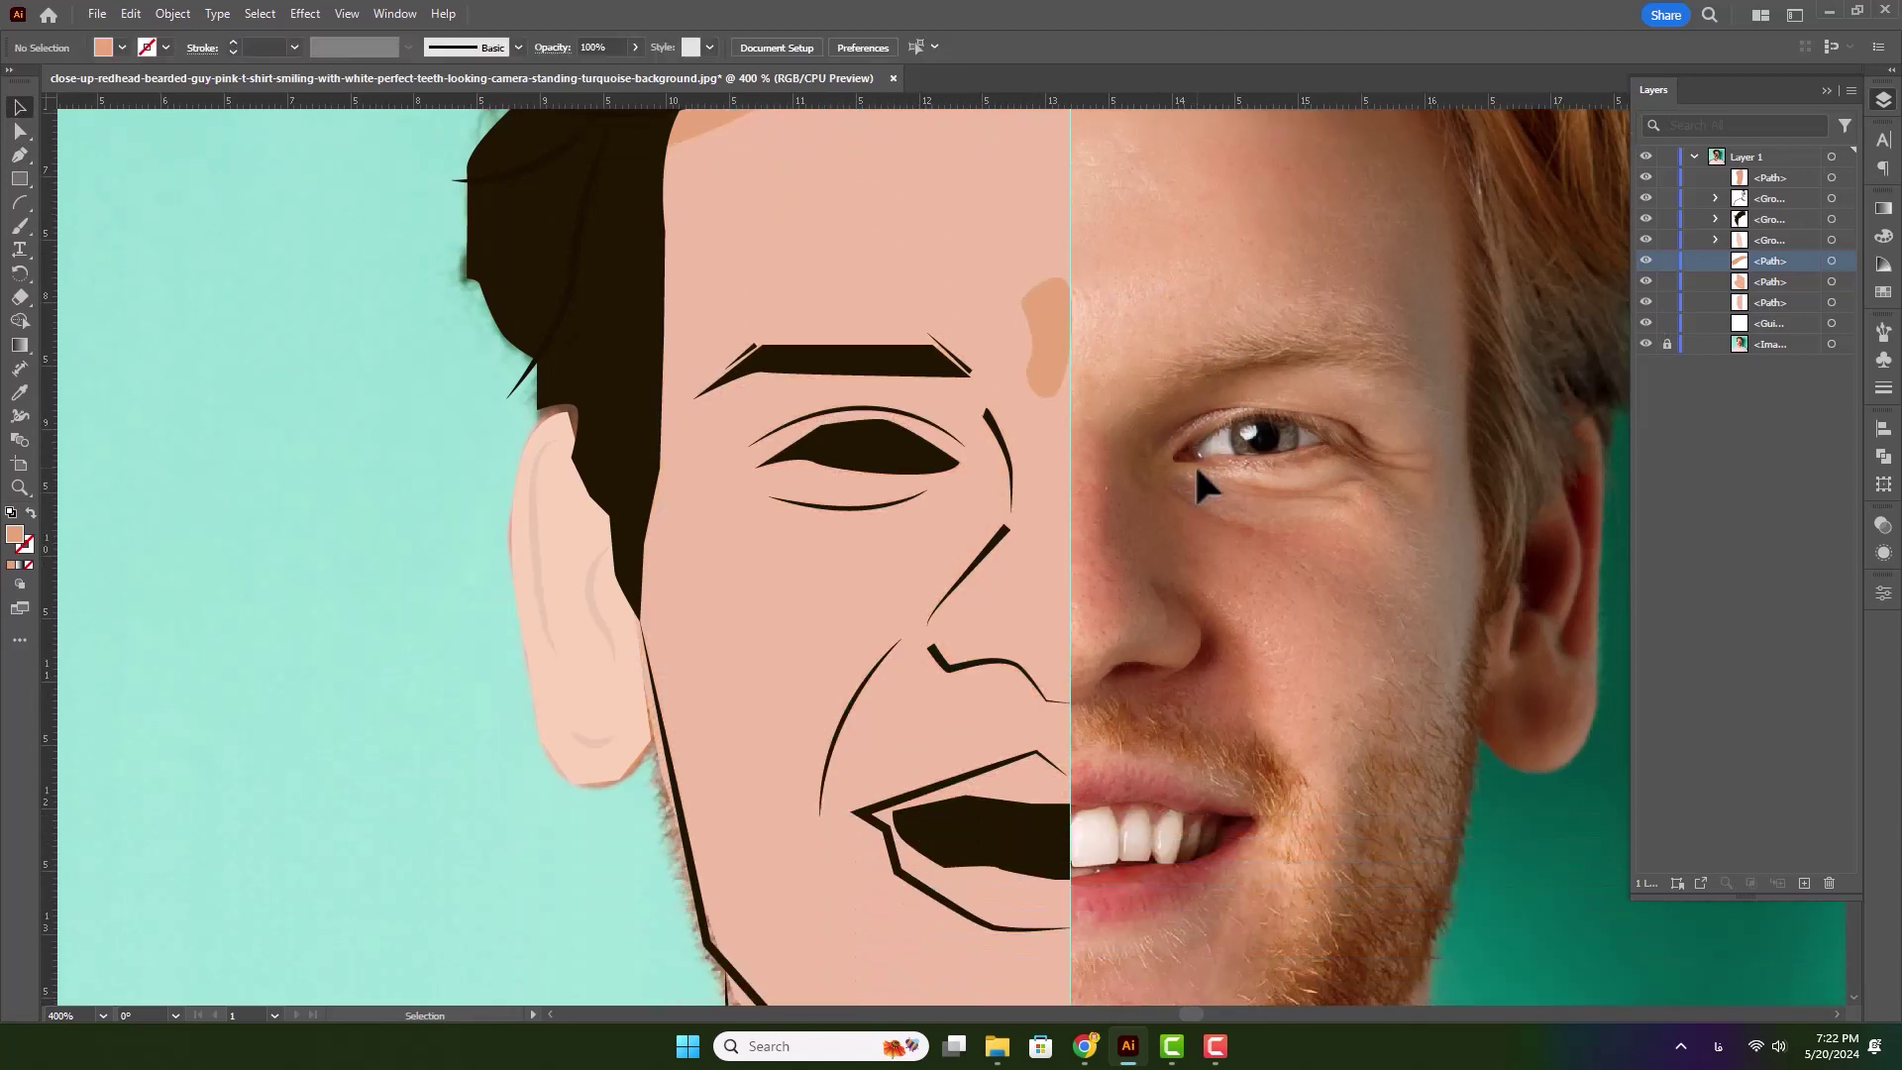
scroll(847, 483, up, 2)
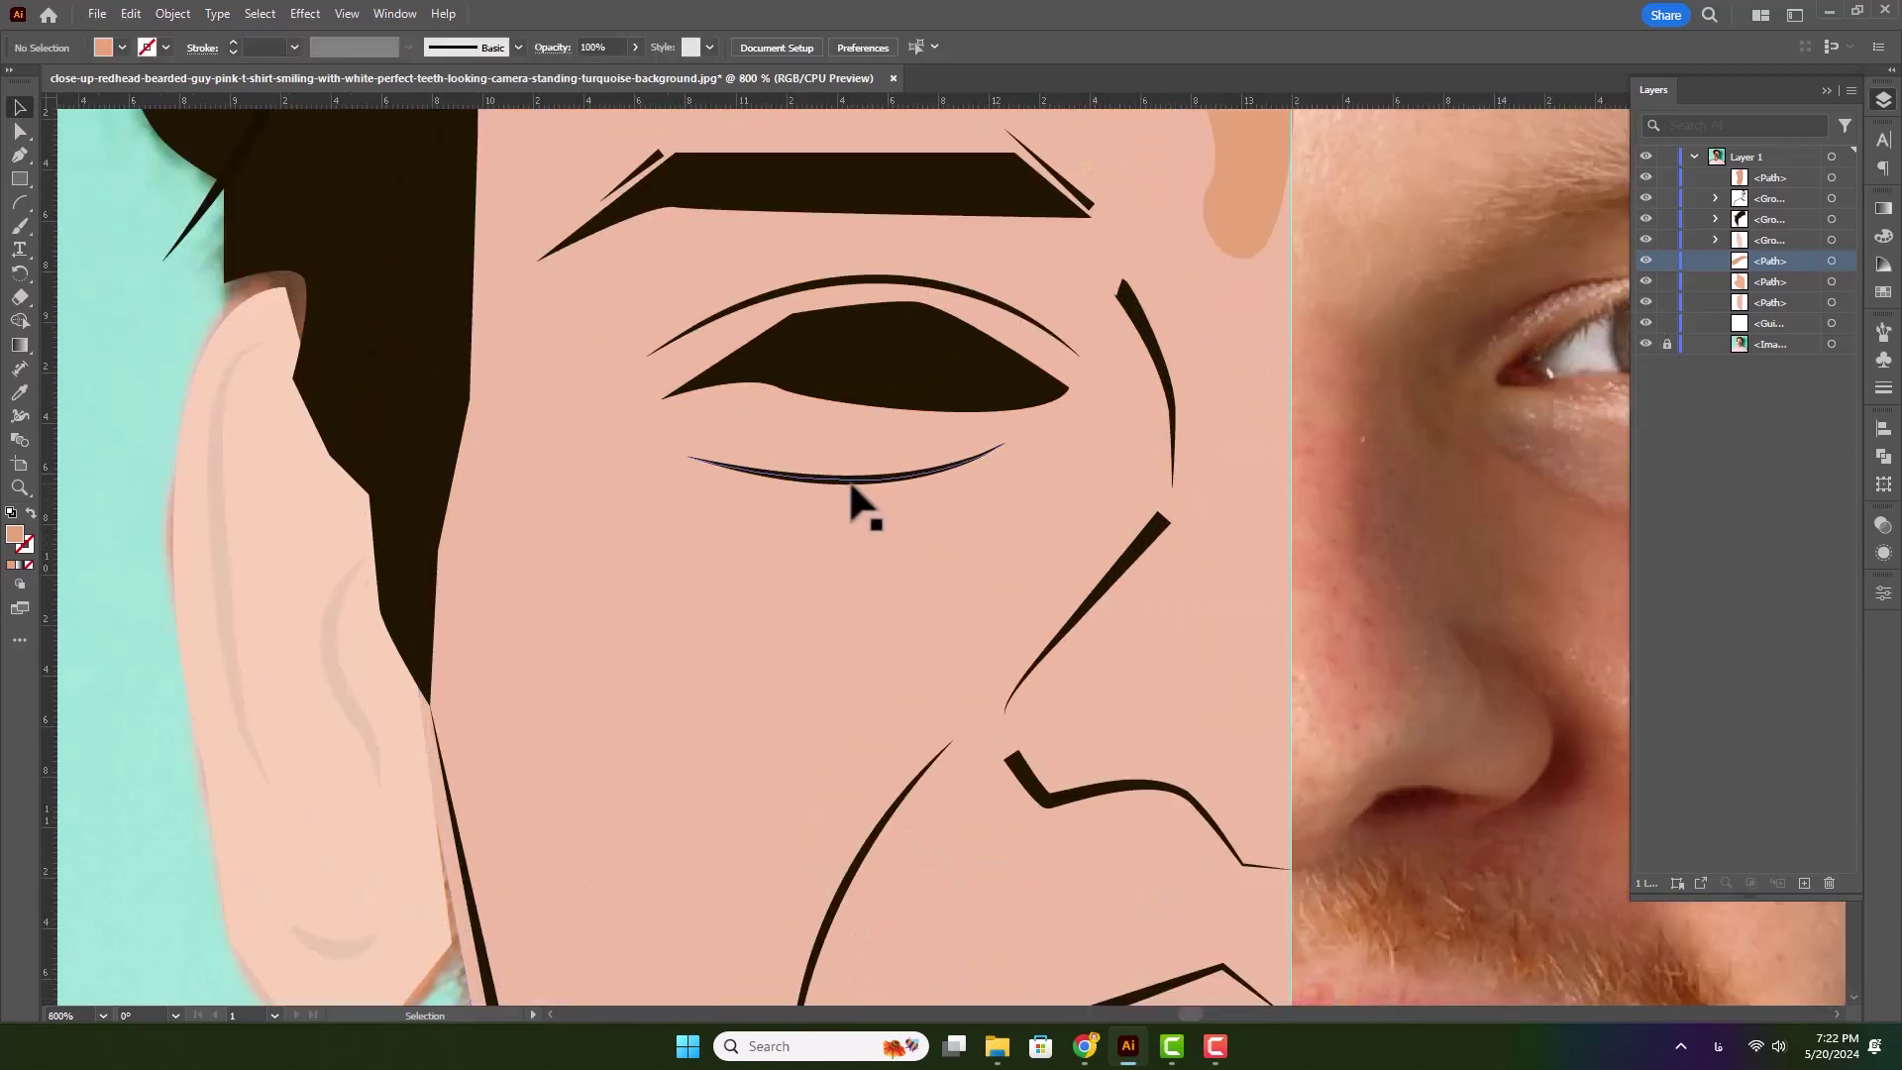
key(p)
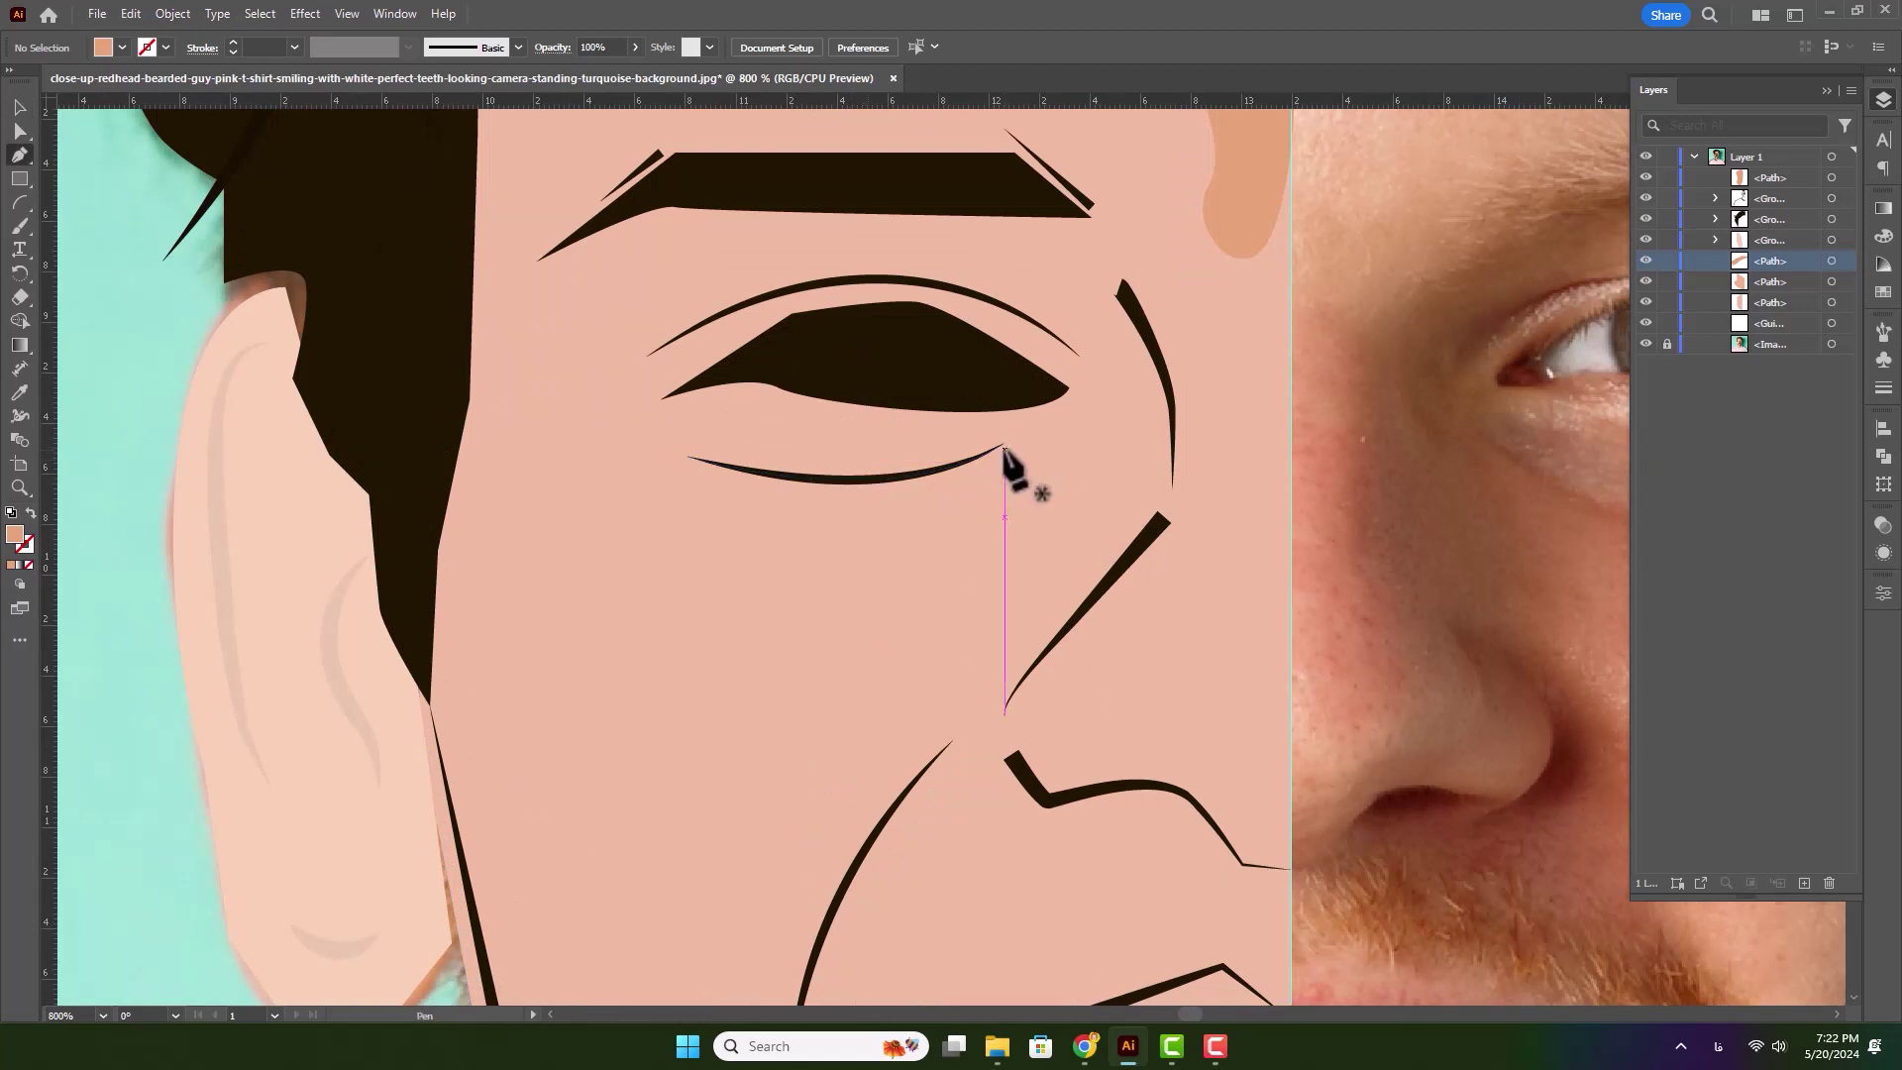
click(1005, 444)
click(1004, 443)
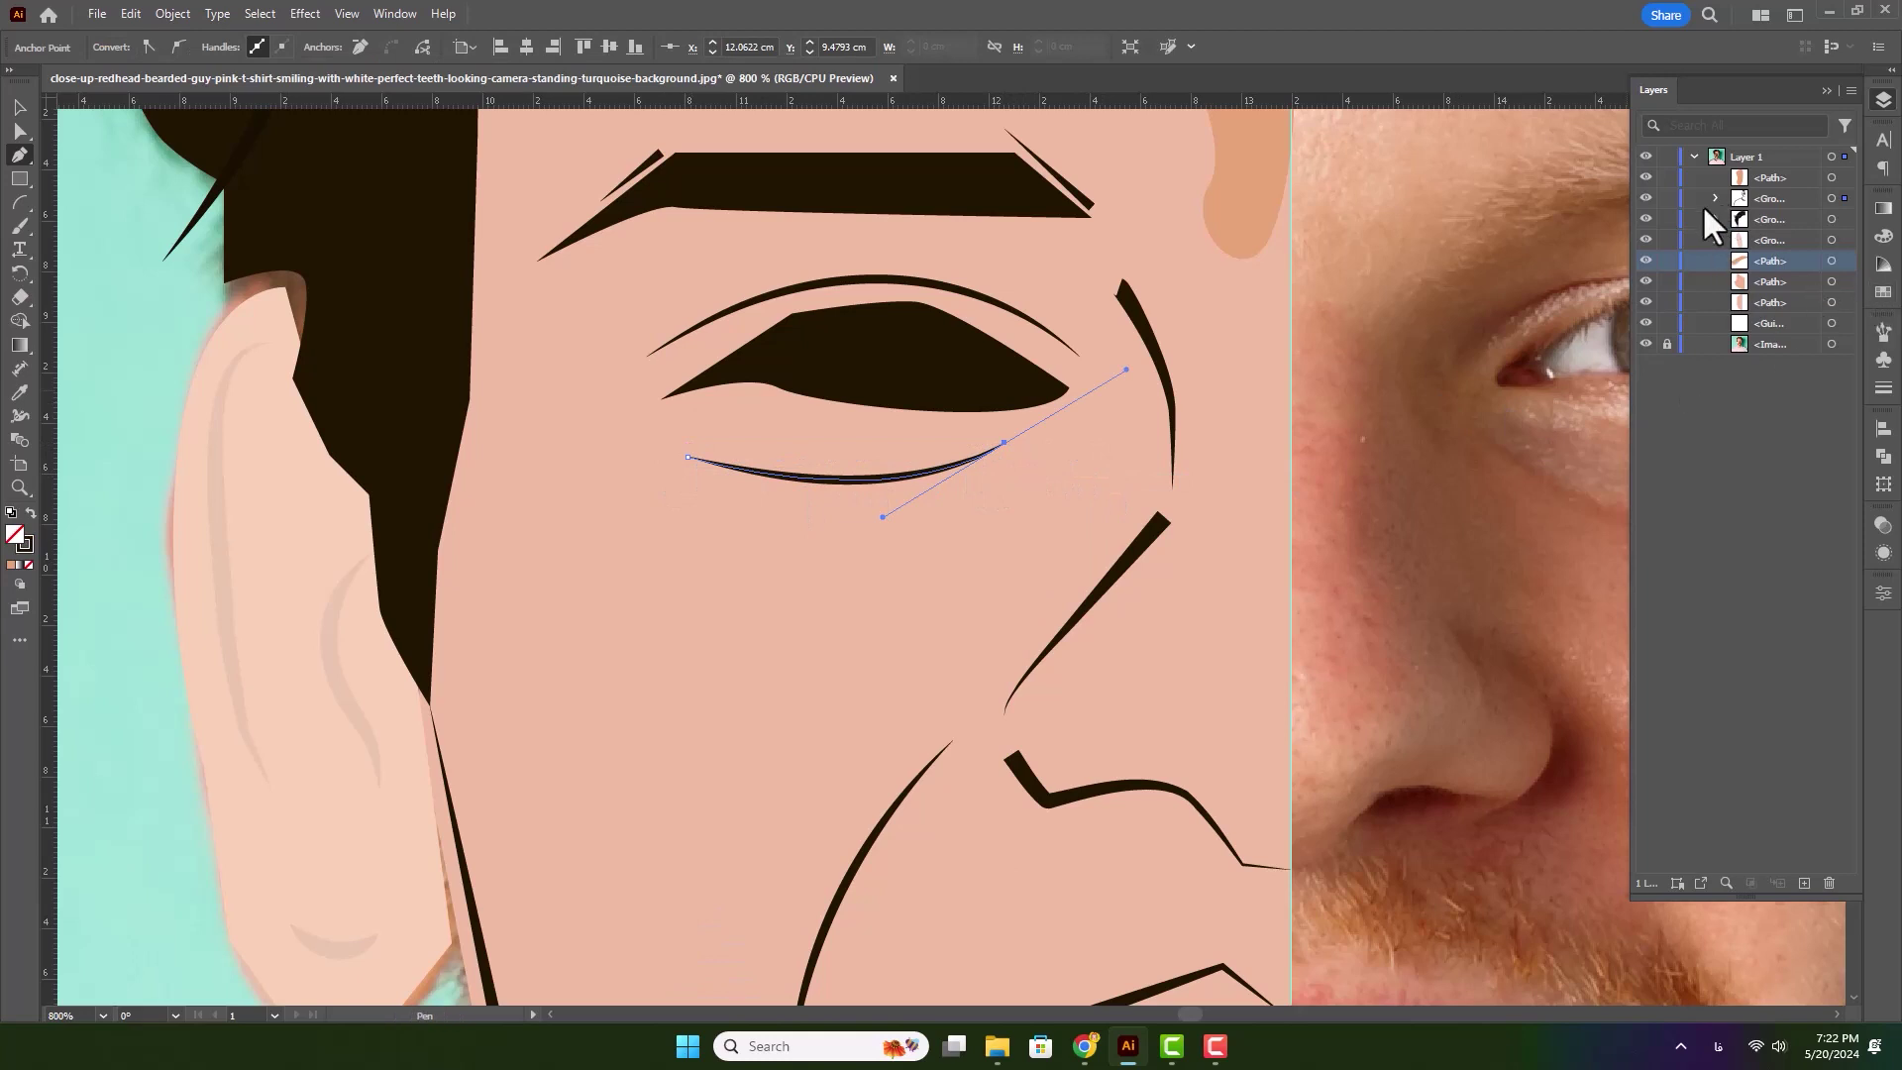
ctrl+click(1546, 285)
- Draw a closed crescent shadow beneath the lower eyelid line and fill it with the tone sampled from the between-brows shadow
click(1002, 443)
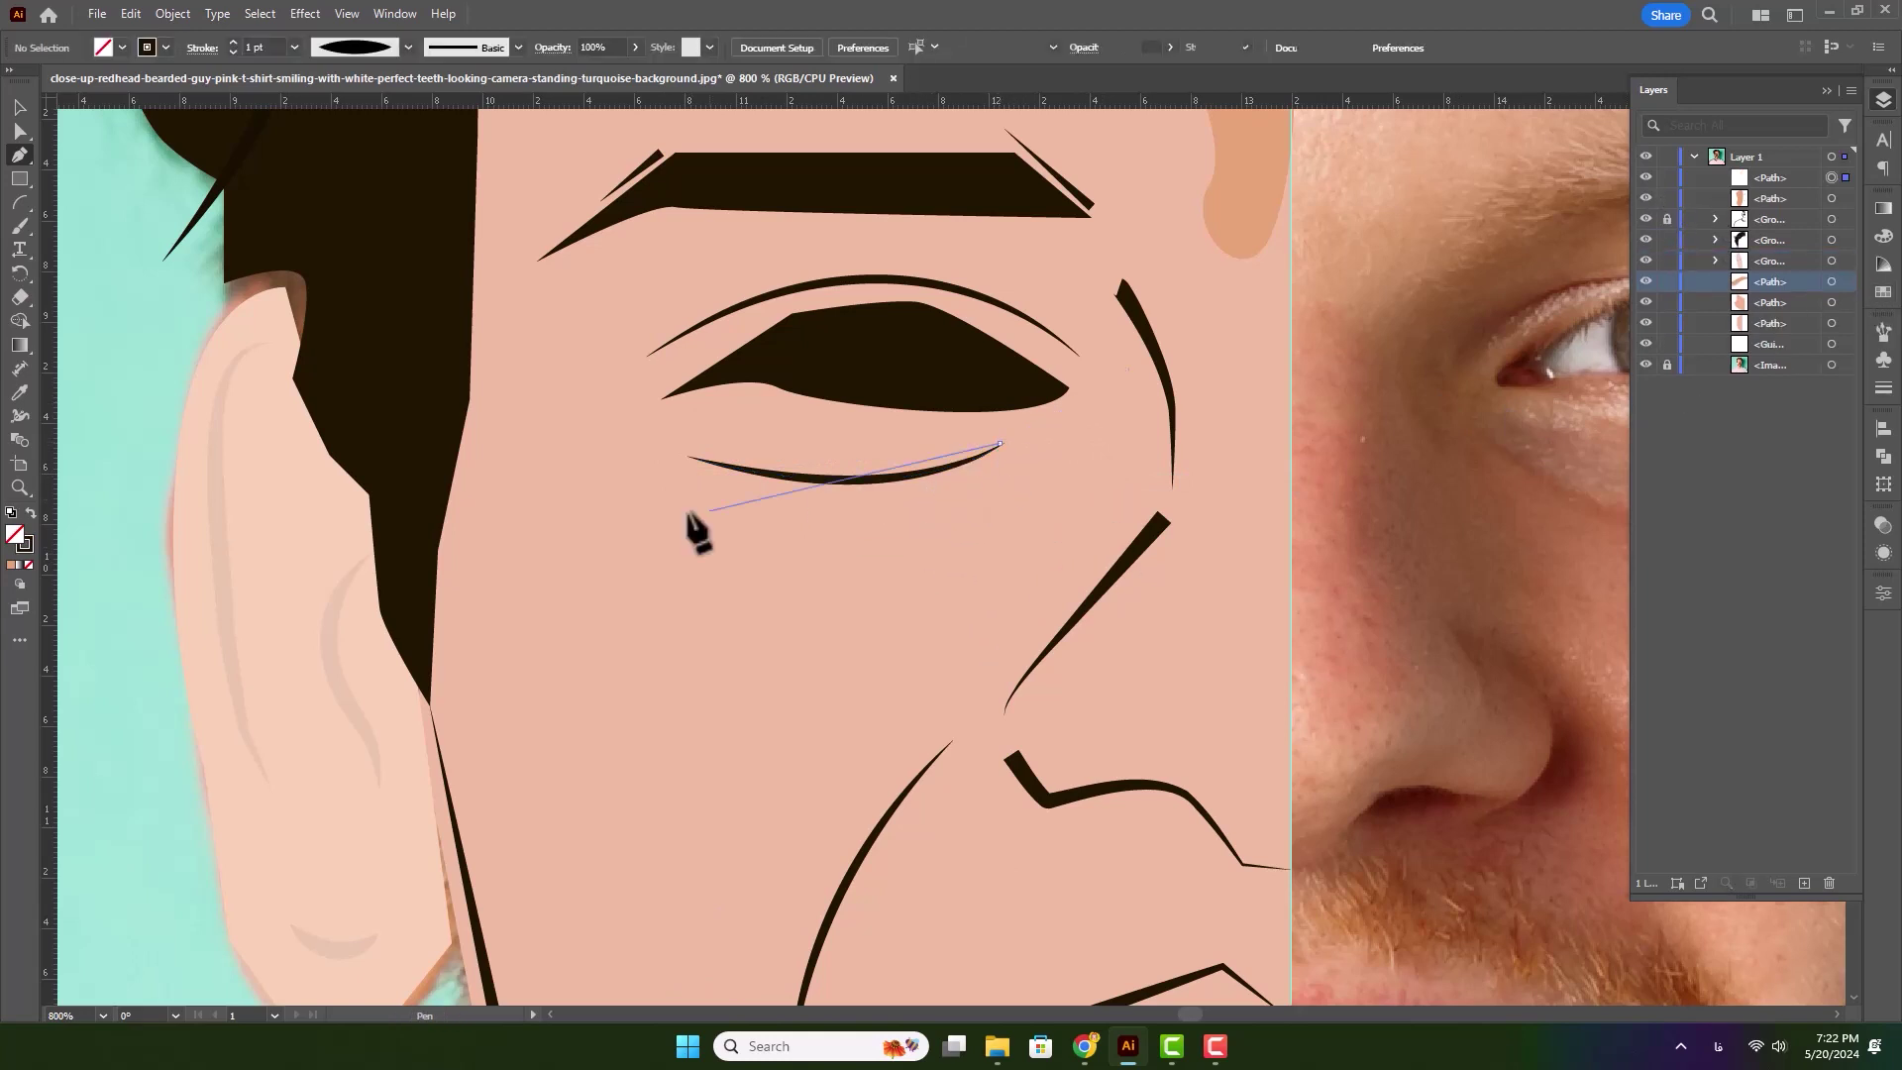
drag(686, 457, 475, 386)
click(689, 456)
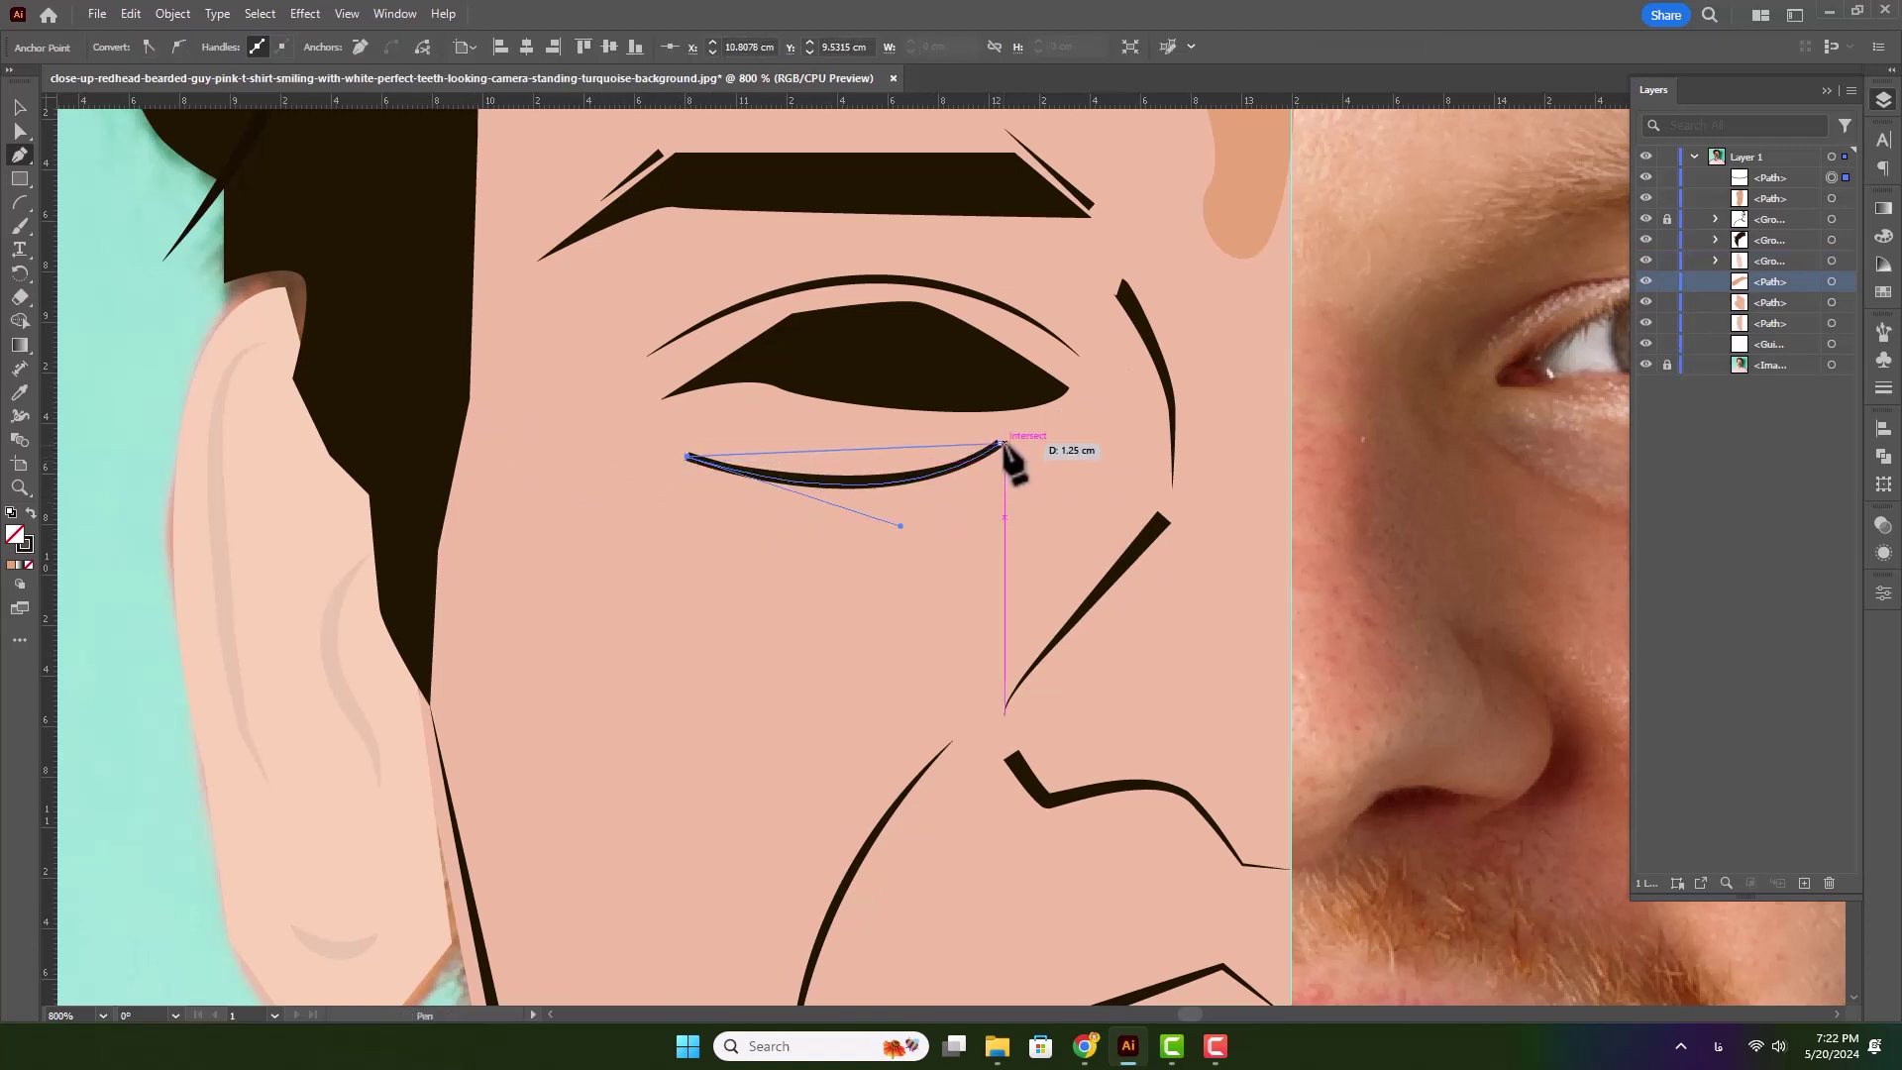
drag(1001, 443, 1137, 370)
key(i)
click(1235, 222)
click(18, 105)
click(136, 210)
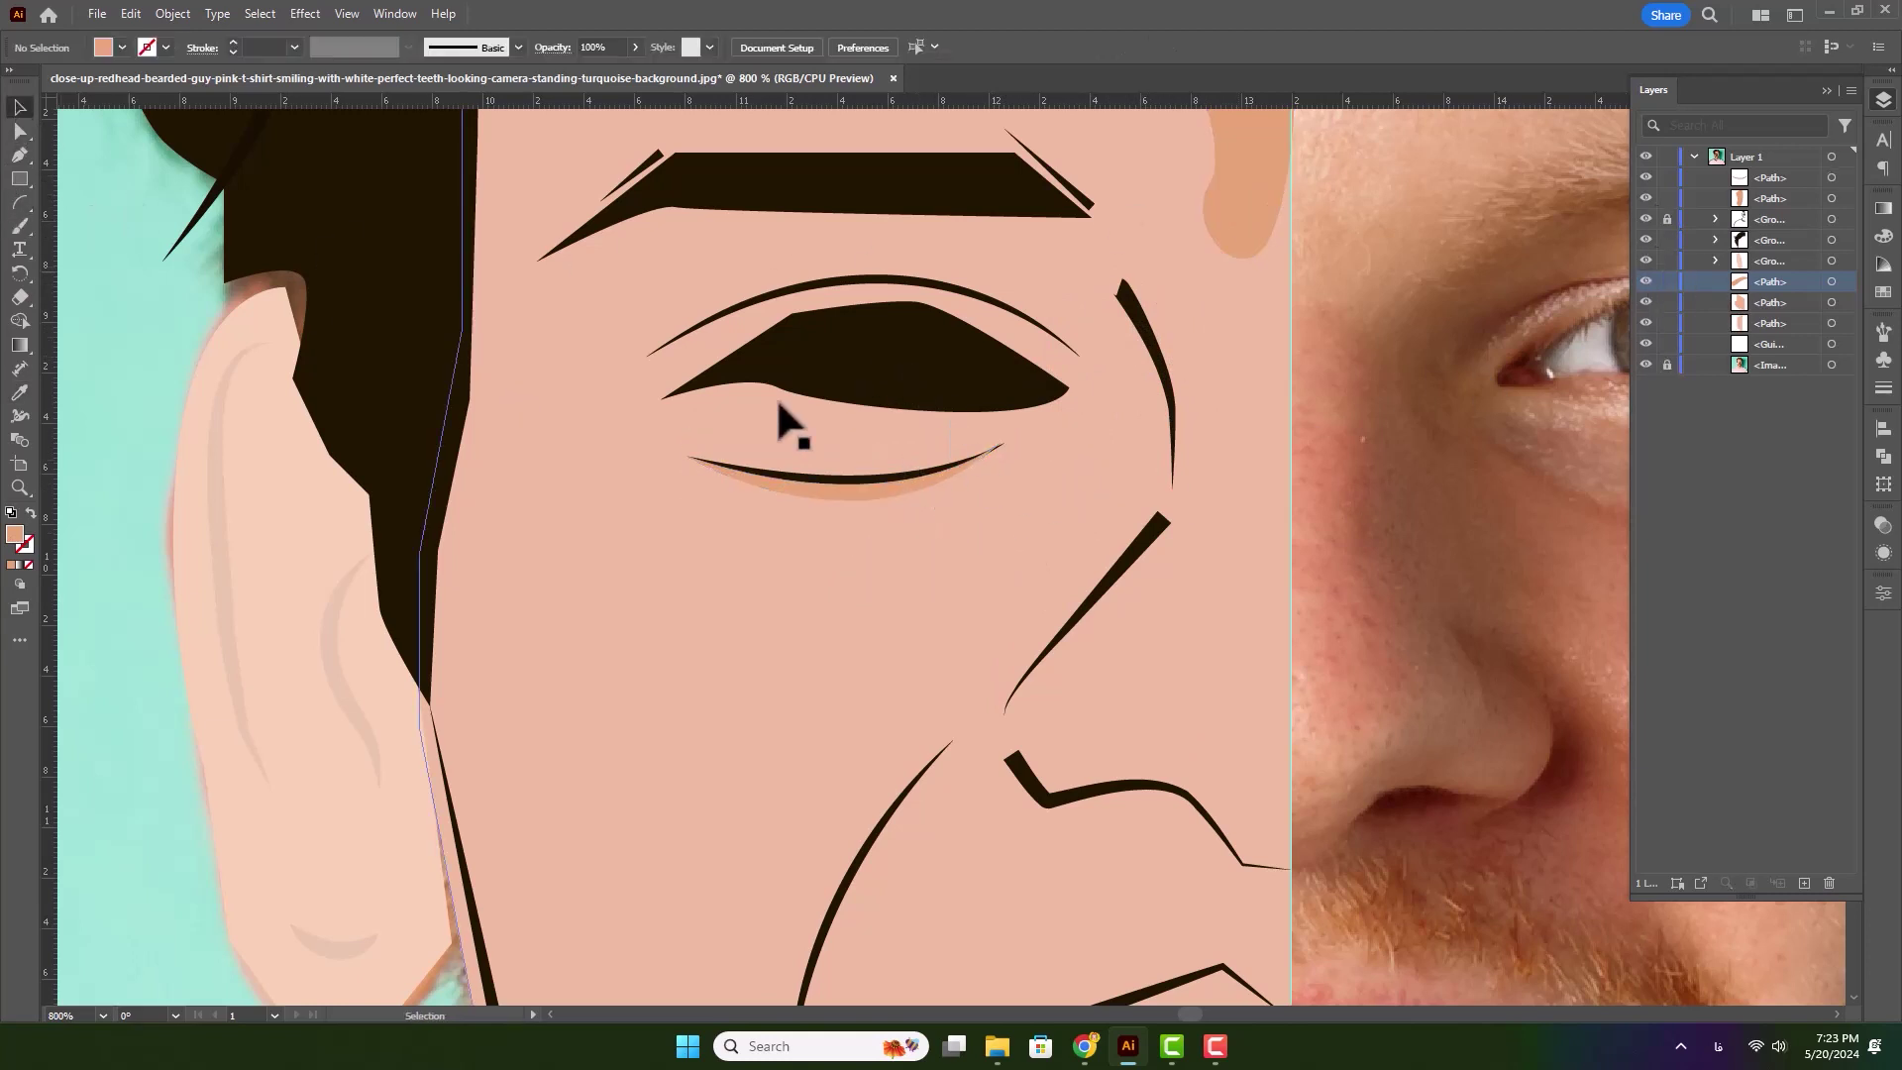
- Draw a closed shadow shape along the underside of the eyebrow's outer half, from its tail to beneath its middle
alt+scroll(889, 386, down, 2)
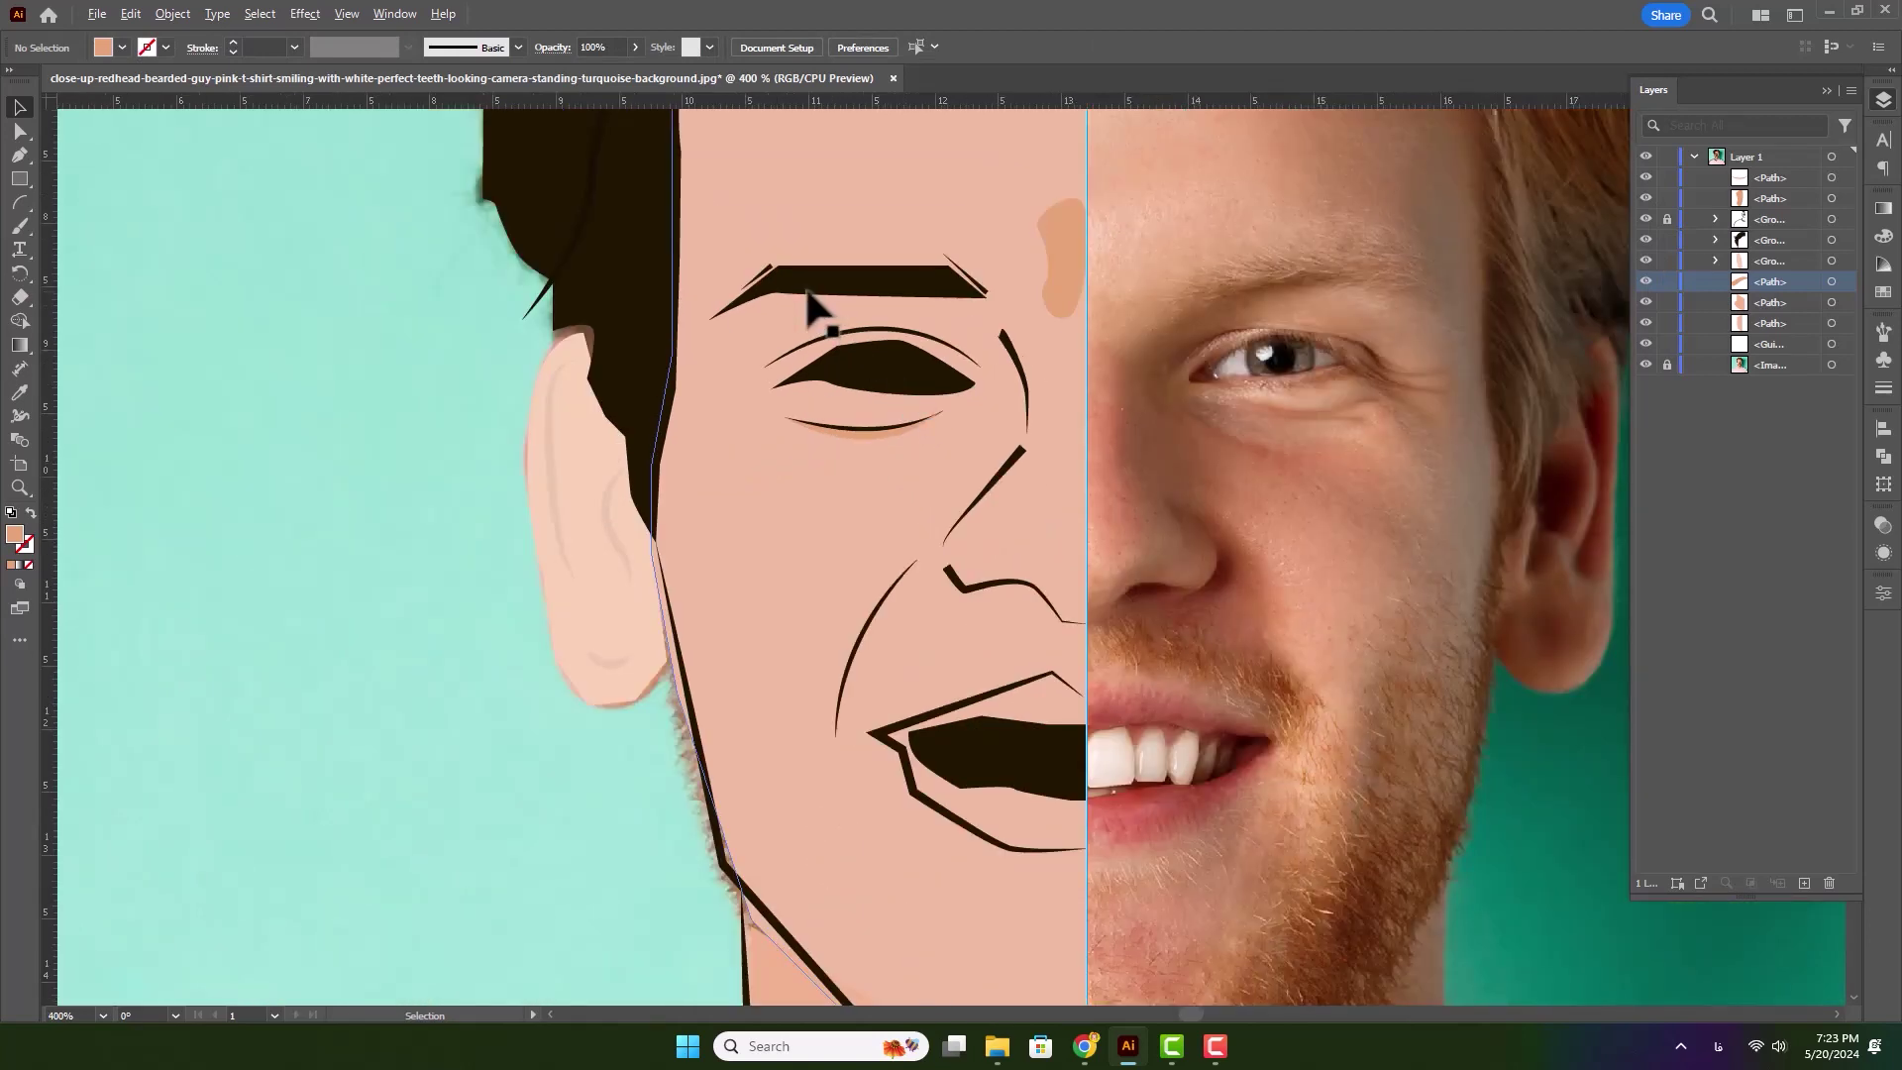
alt+scroll(807, 297, up, 3)
key(p)
click(701, 284)
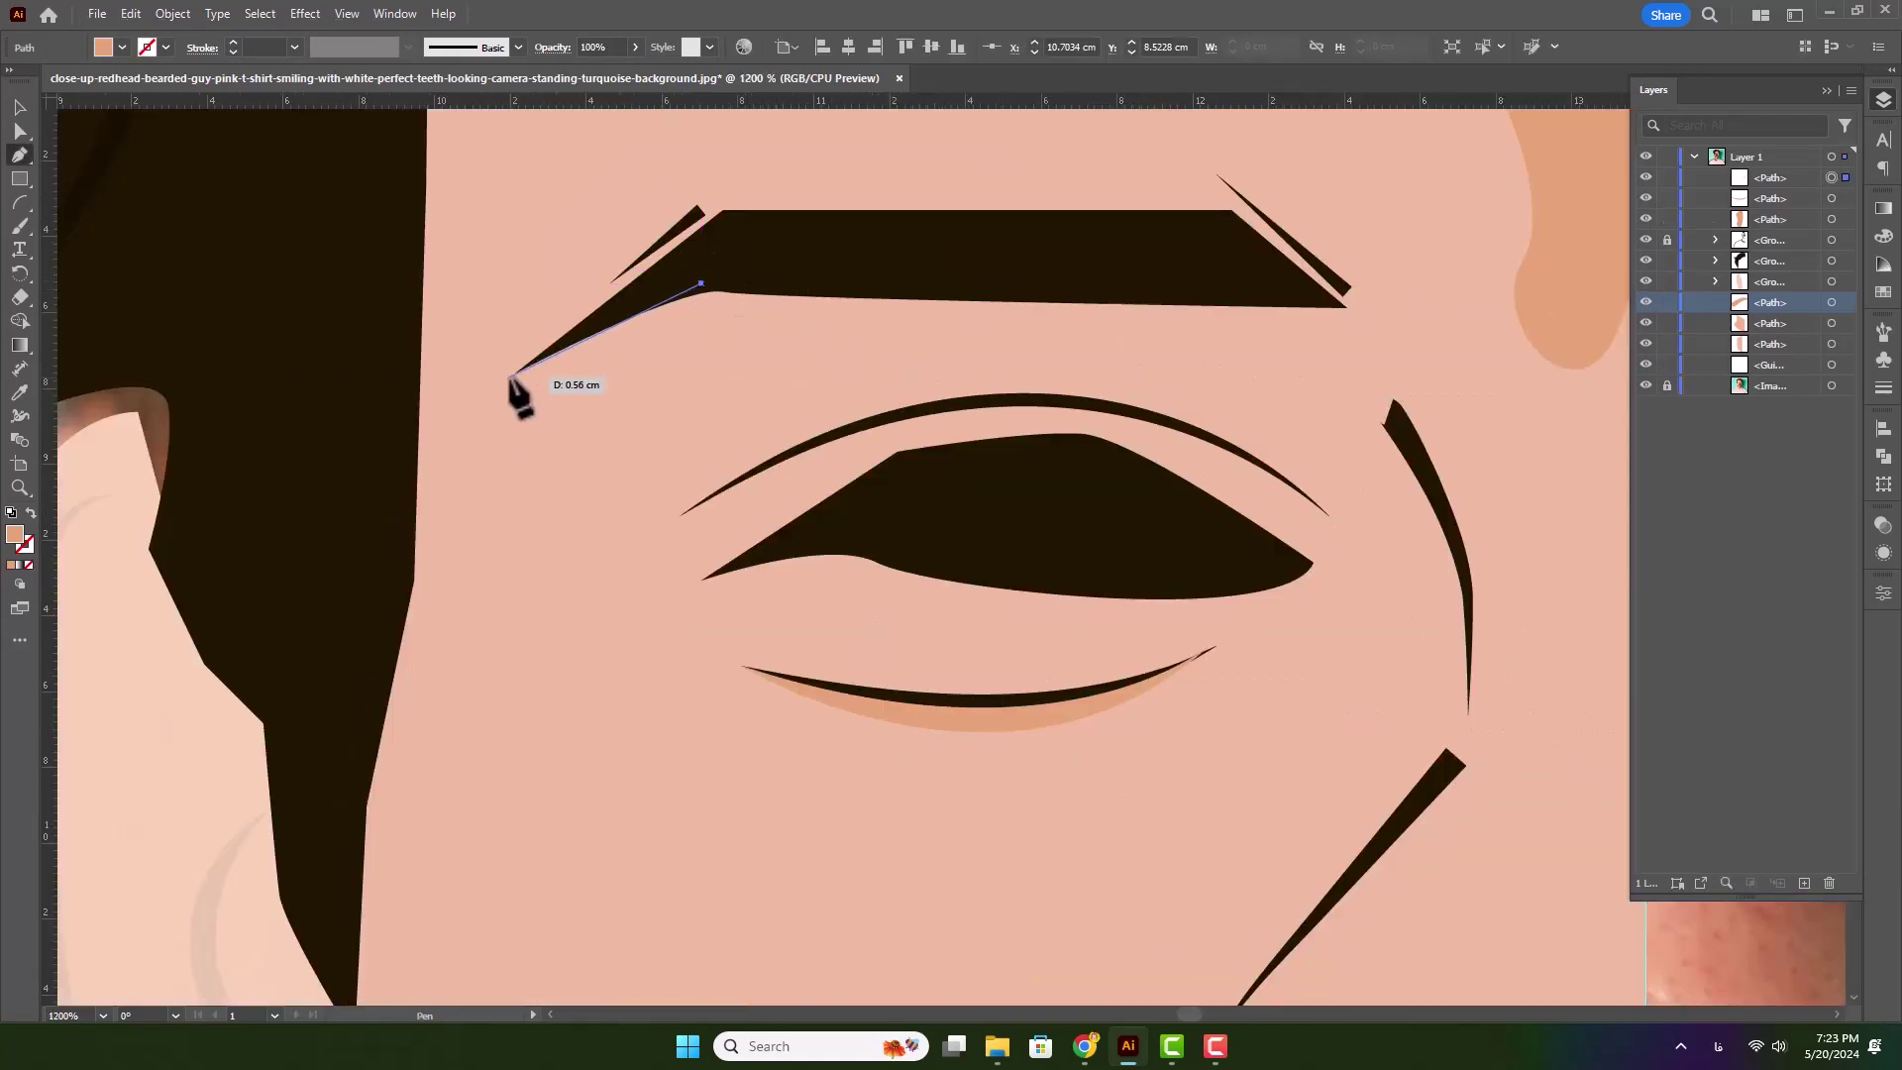
click(493, 383)
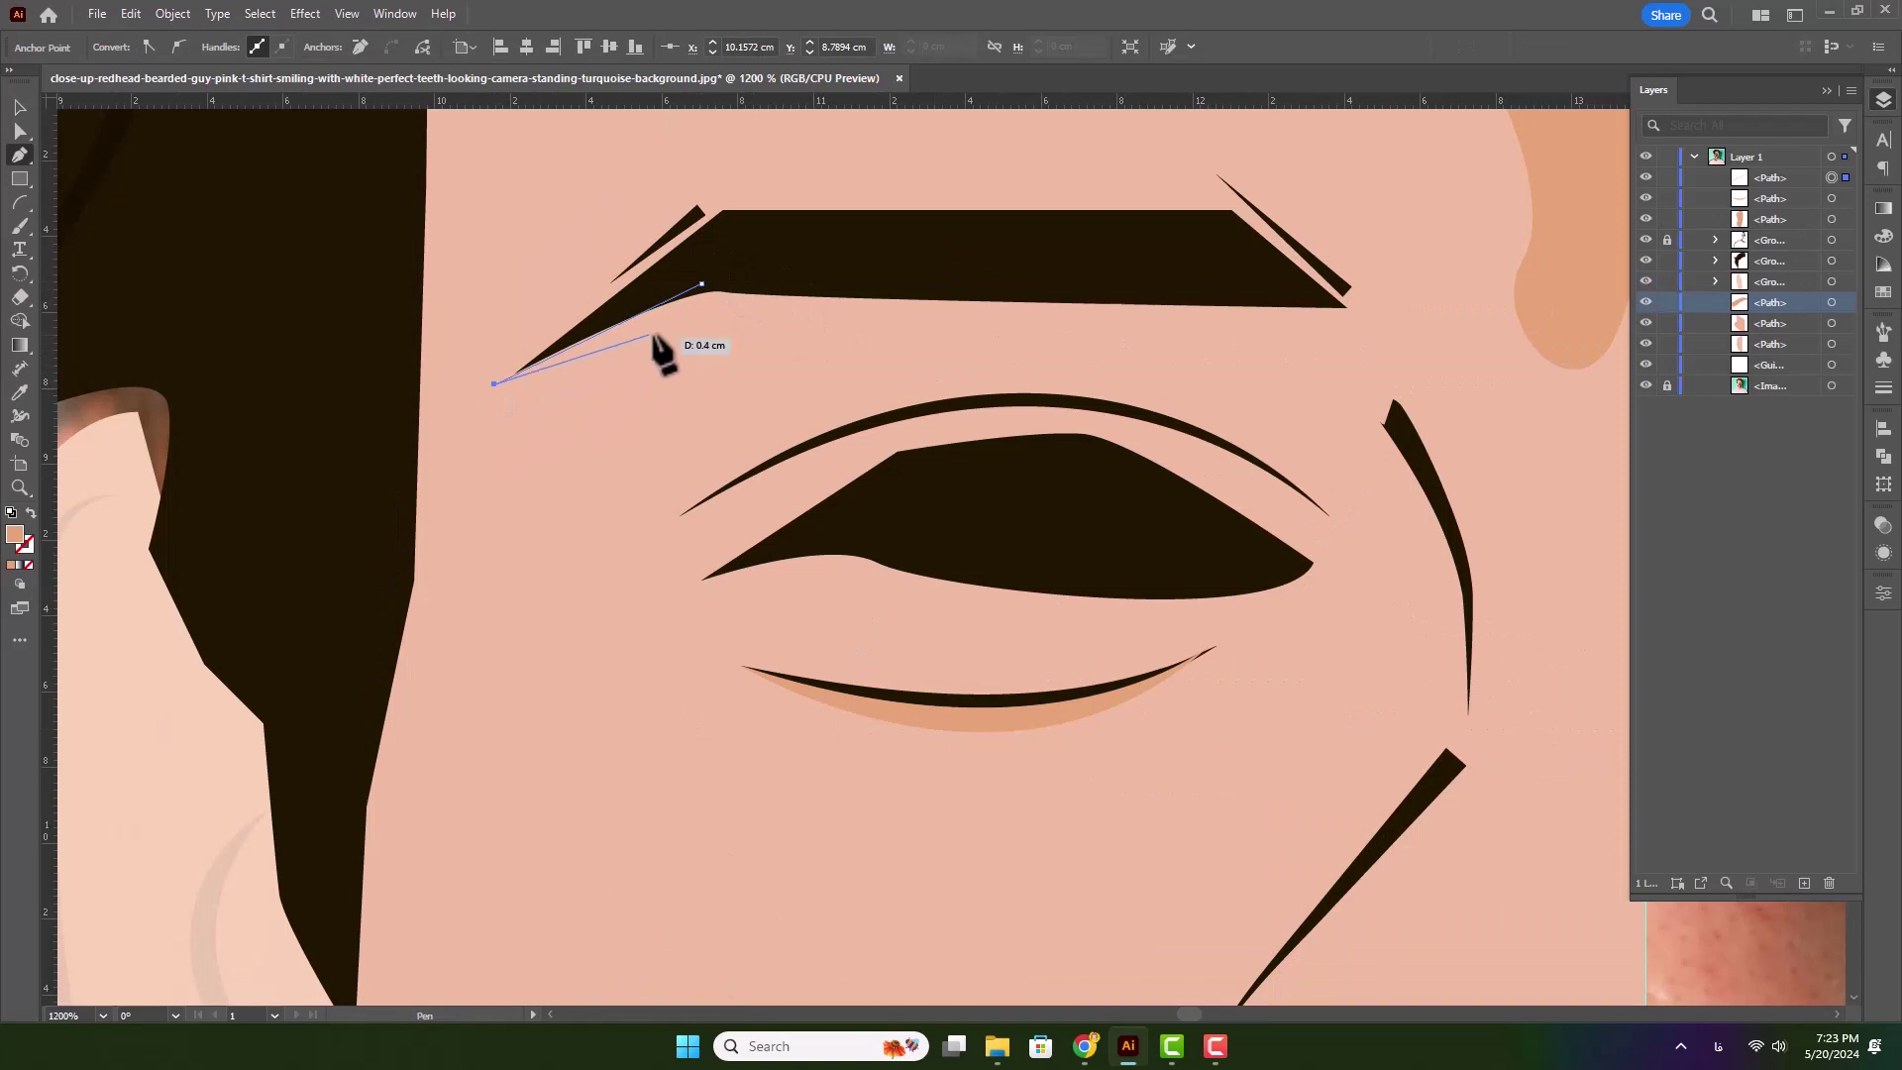
drag(741, 304, 798, 305)
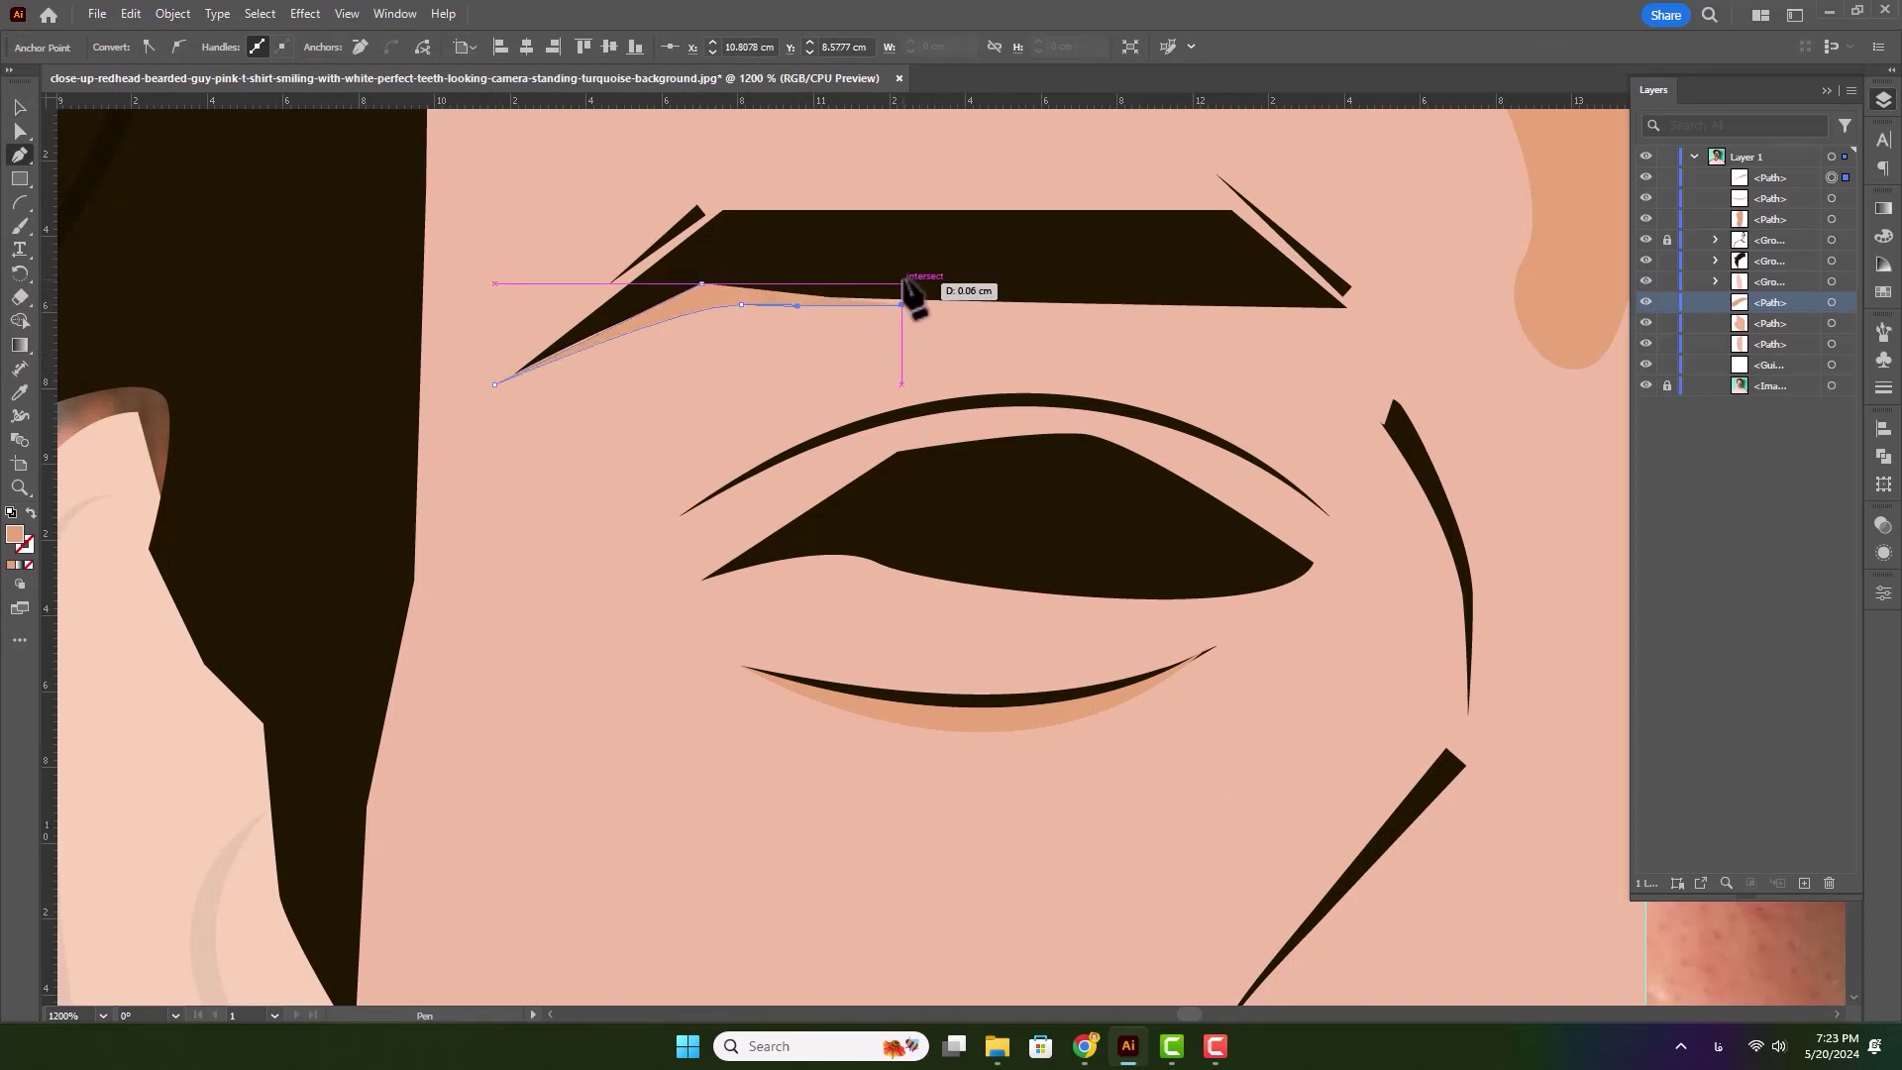
click(984, 283)
click(702, 284)
- Stack the eyebrow shadow beneath the linework, hair and ear groups
drag(1770, 178, 1771, 292)
click(19, 107)
drag(740, 301, 737, 308)
key(ctrl+z)
click(1156, 550)
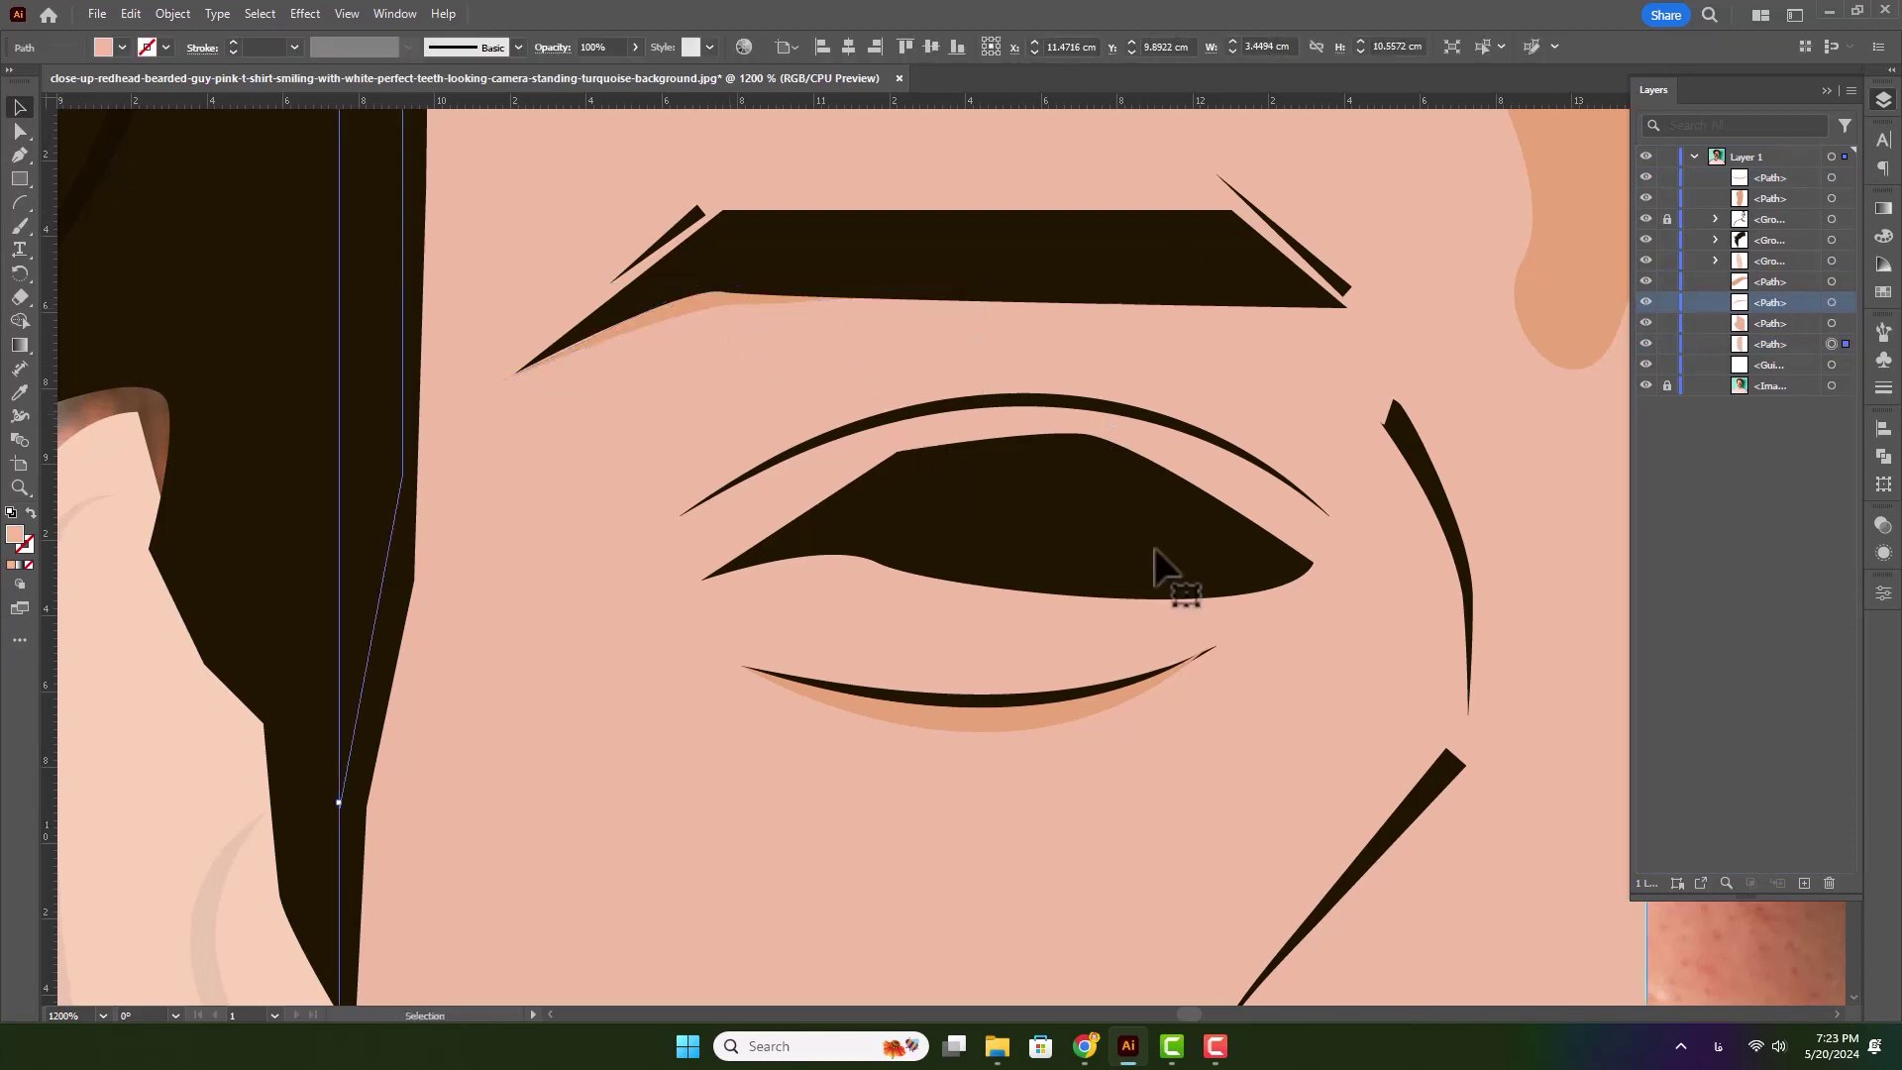
- Draw a closed shadow band inside the jawline from beside the ear down to the chin at the centre guide
scroll(1155, 549, down, 4)
drag(1172, 564, 879, 387)
key(p)
scroll(698, 592, down, 1)
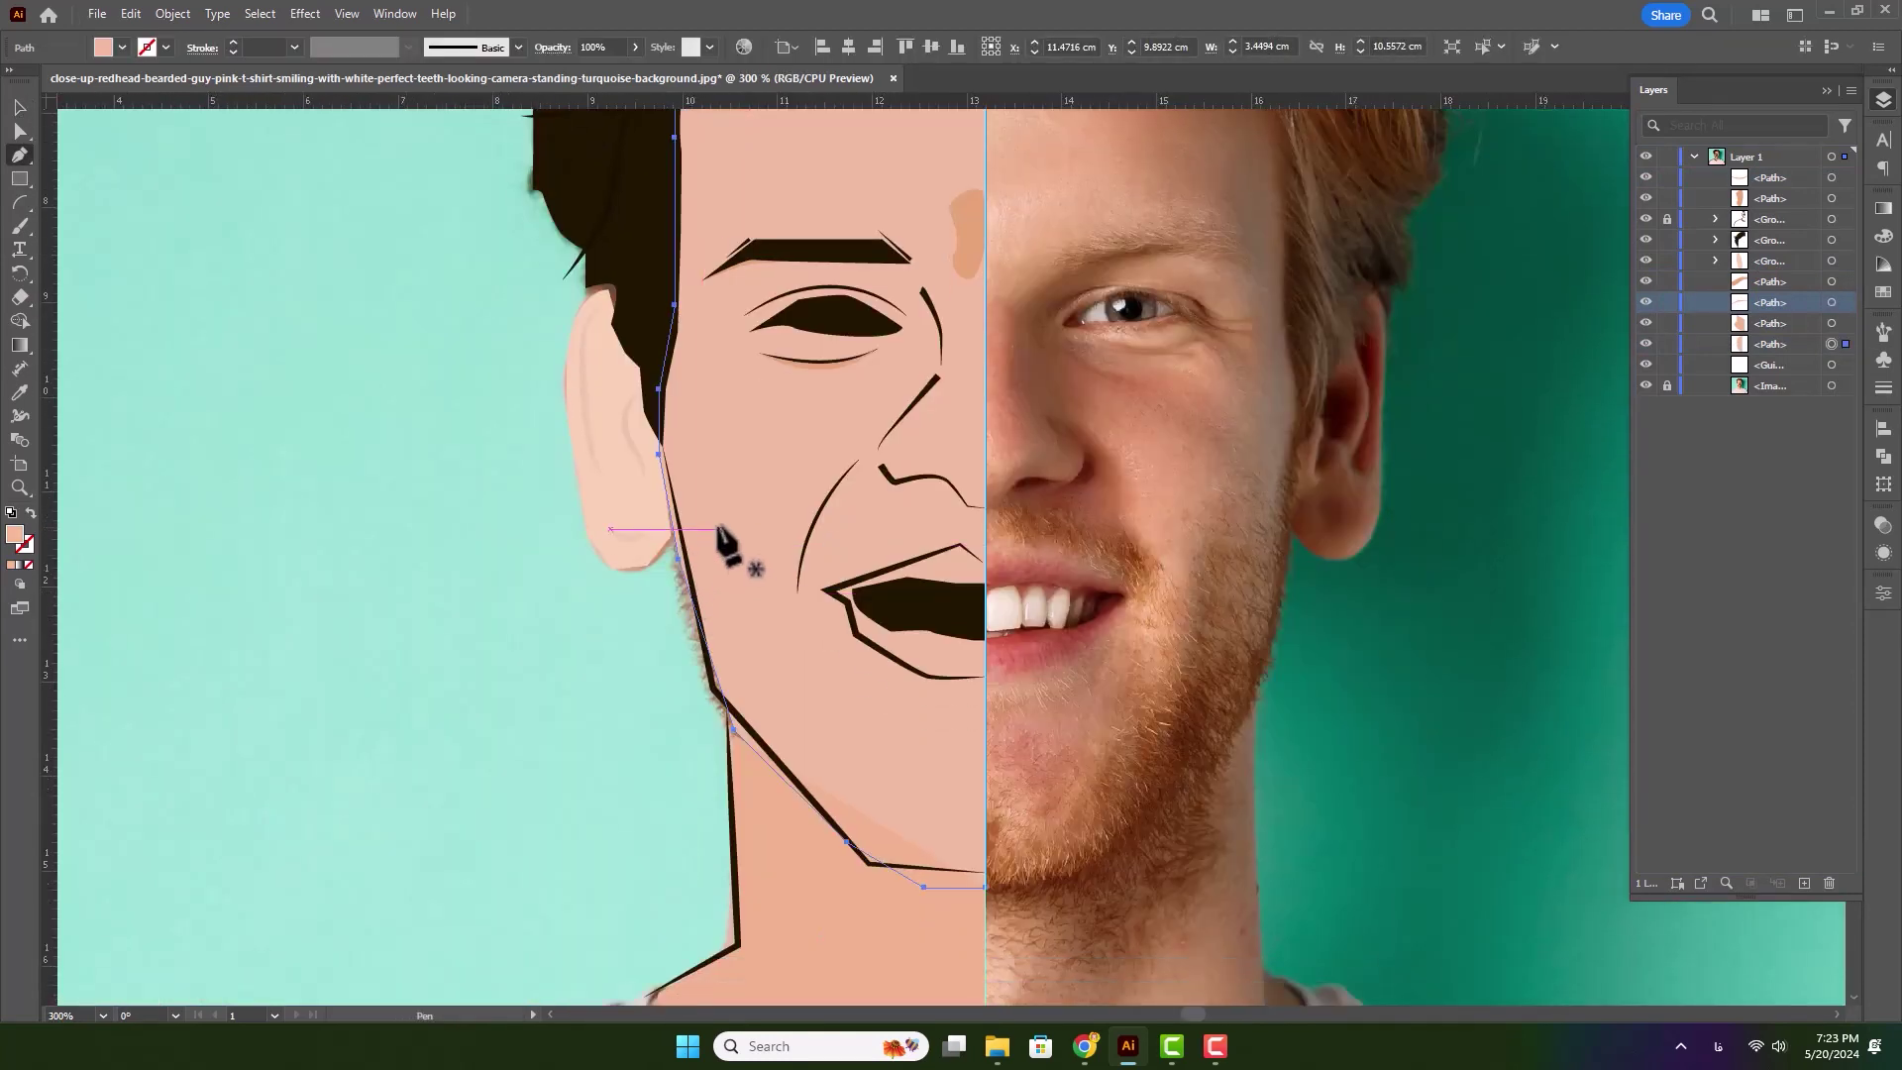
click(674, 495)
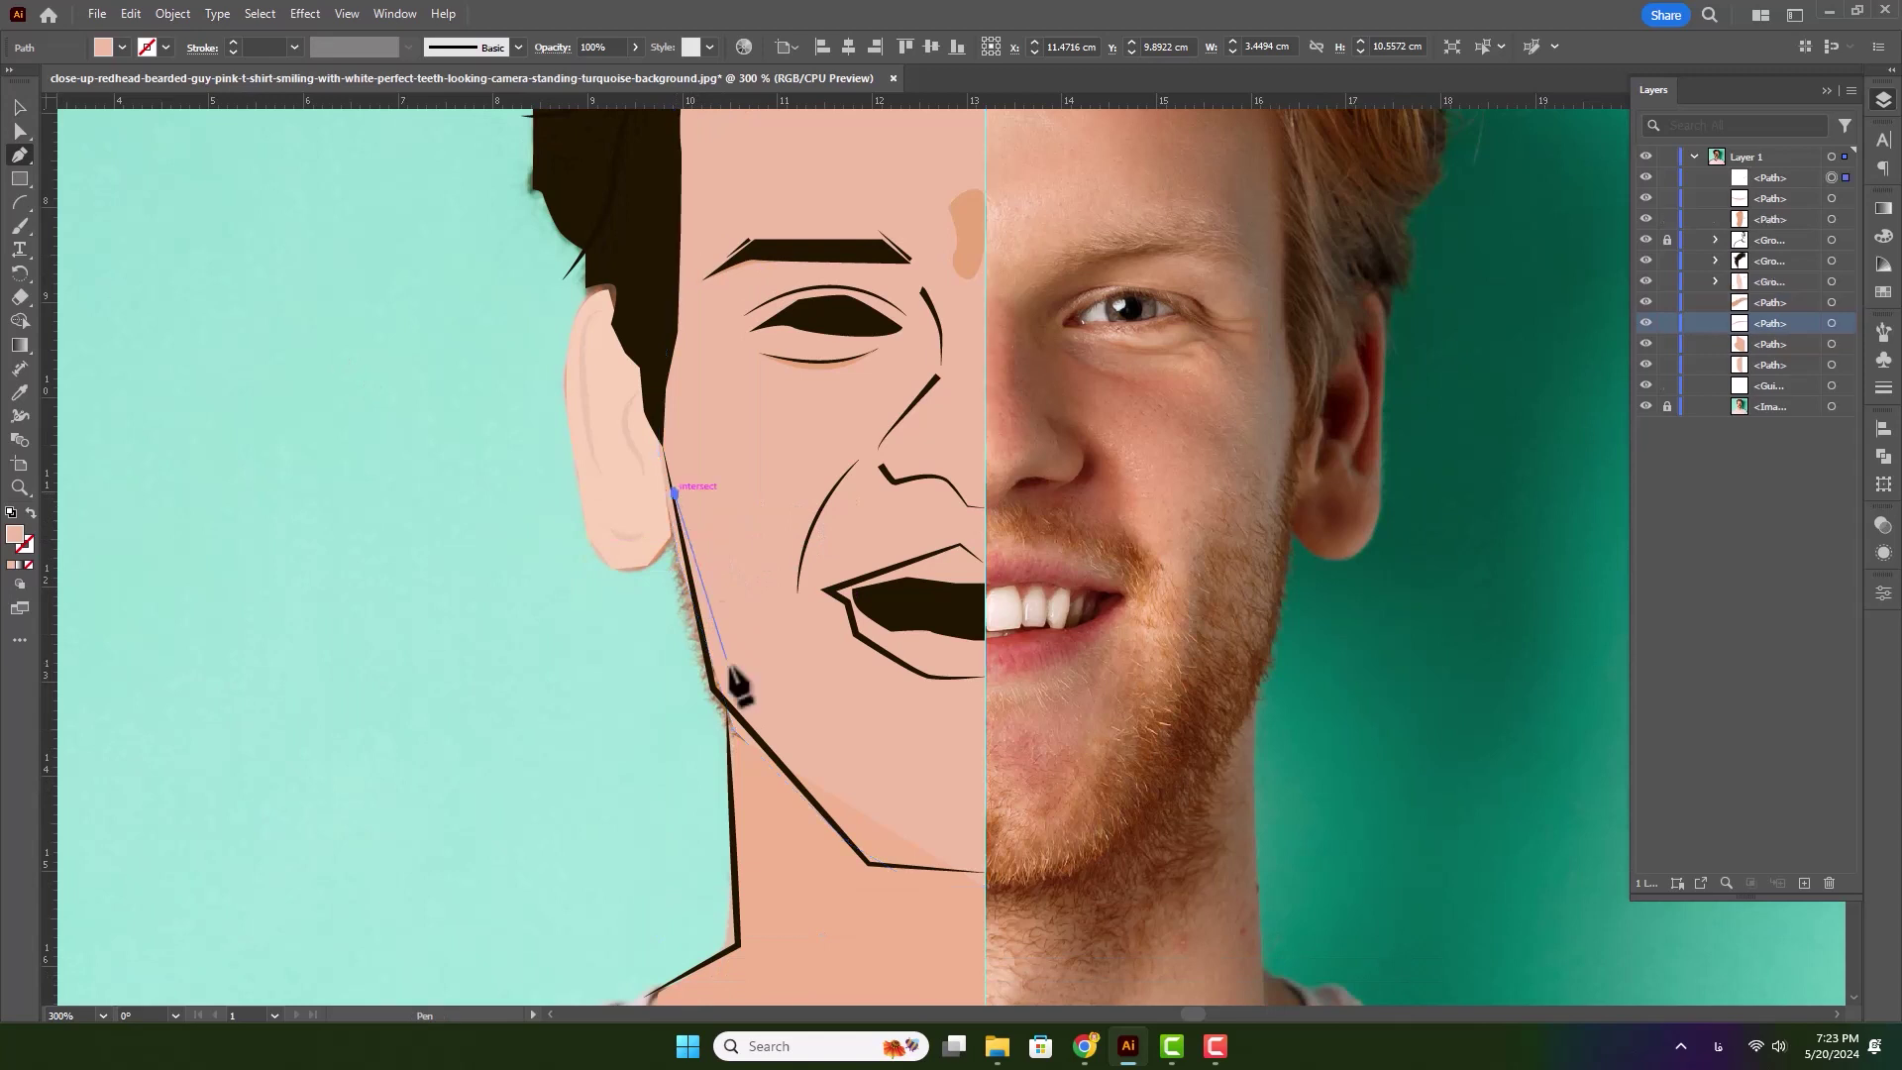
click(748, 677)
click(901, 848)
click(986, 872)
click(715, 691)
click(675, 493)
- Fill the jaw band with the tone sampled from the between-brows shadow and stack it beneath the artwork groups, above the base shapes
key(i)
click(978, 208)
click(19, 106)
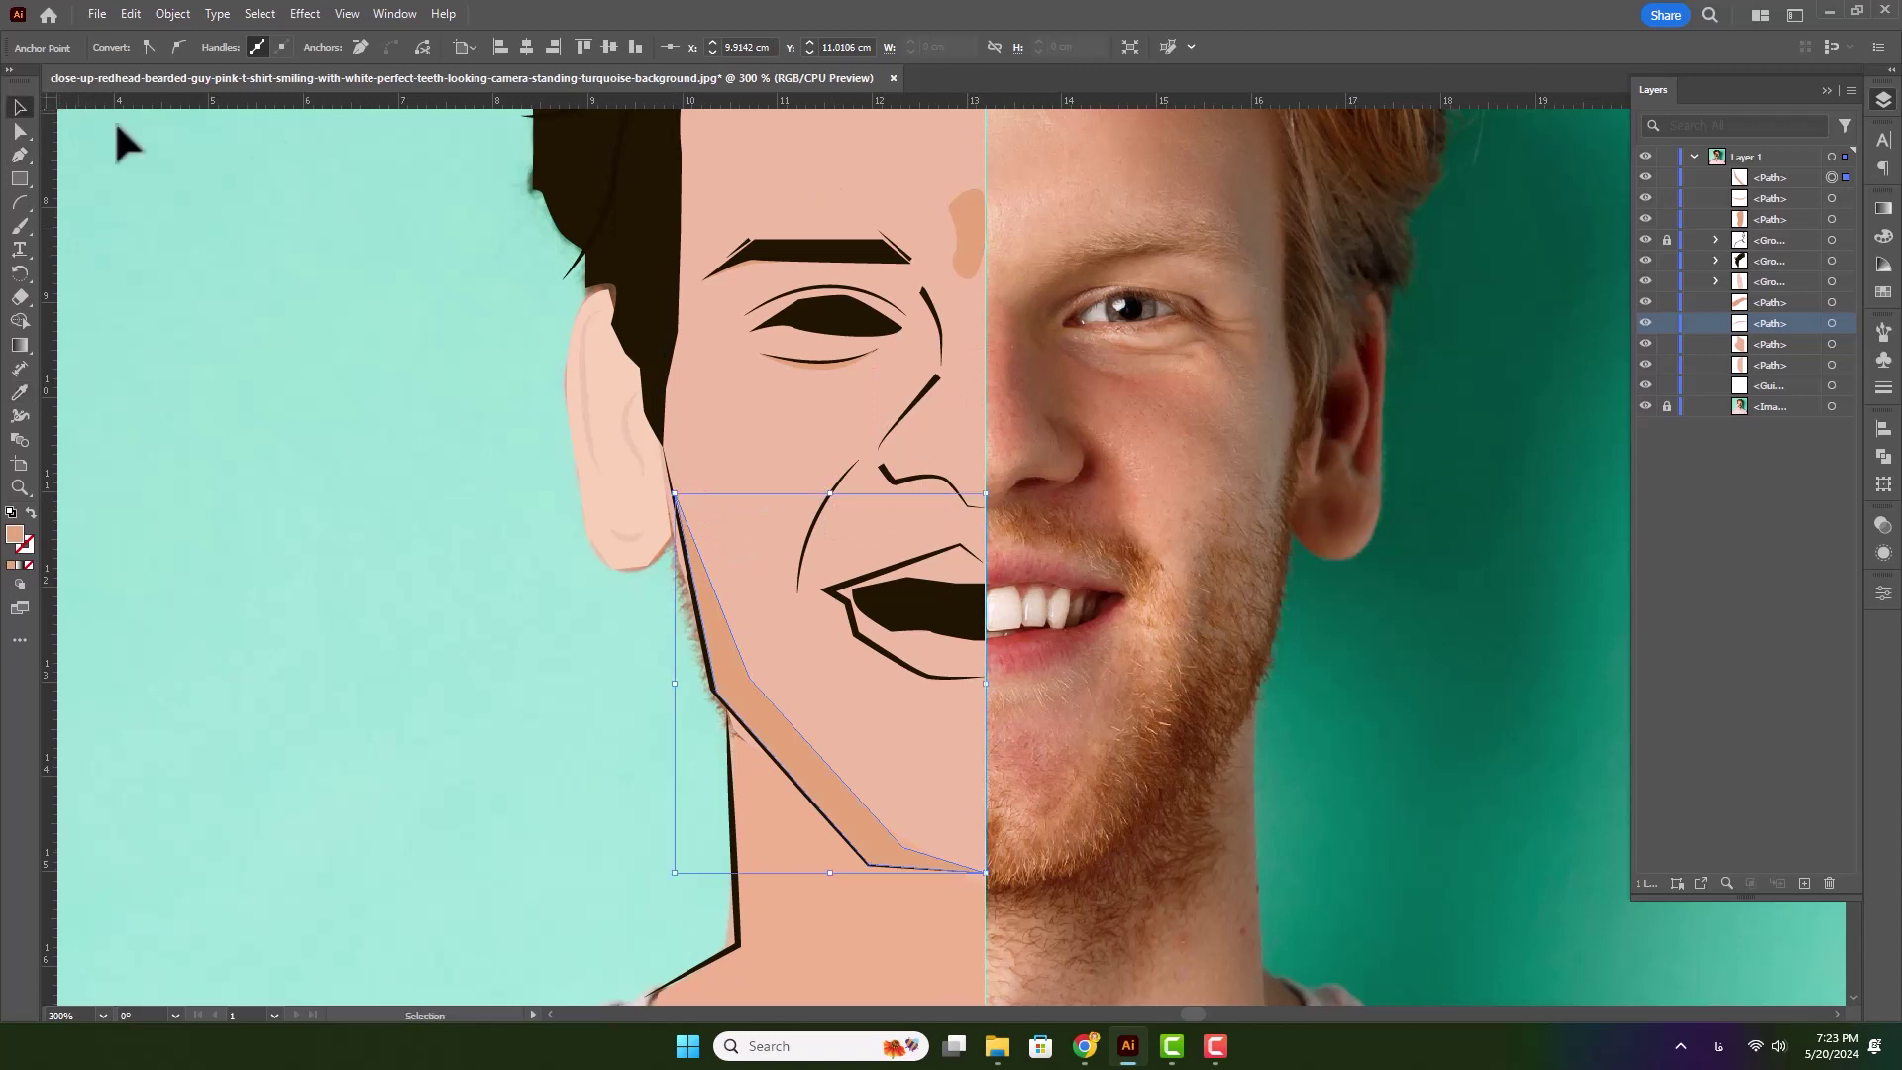
drag(1772, 187, 1780, 333)
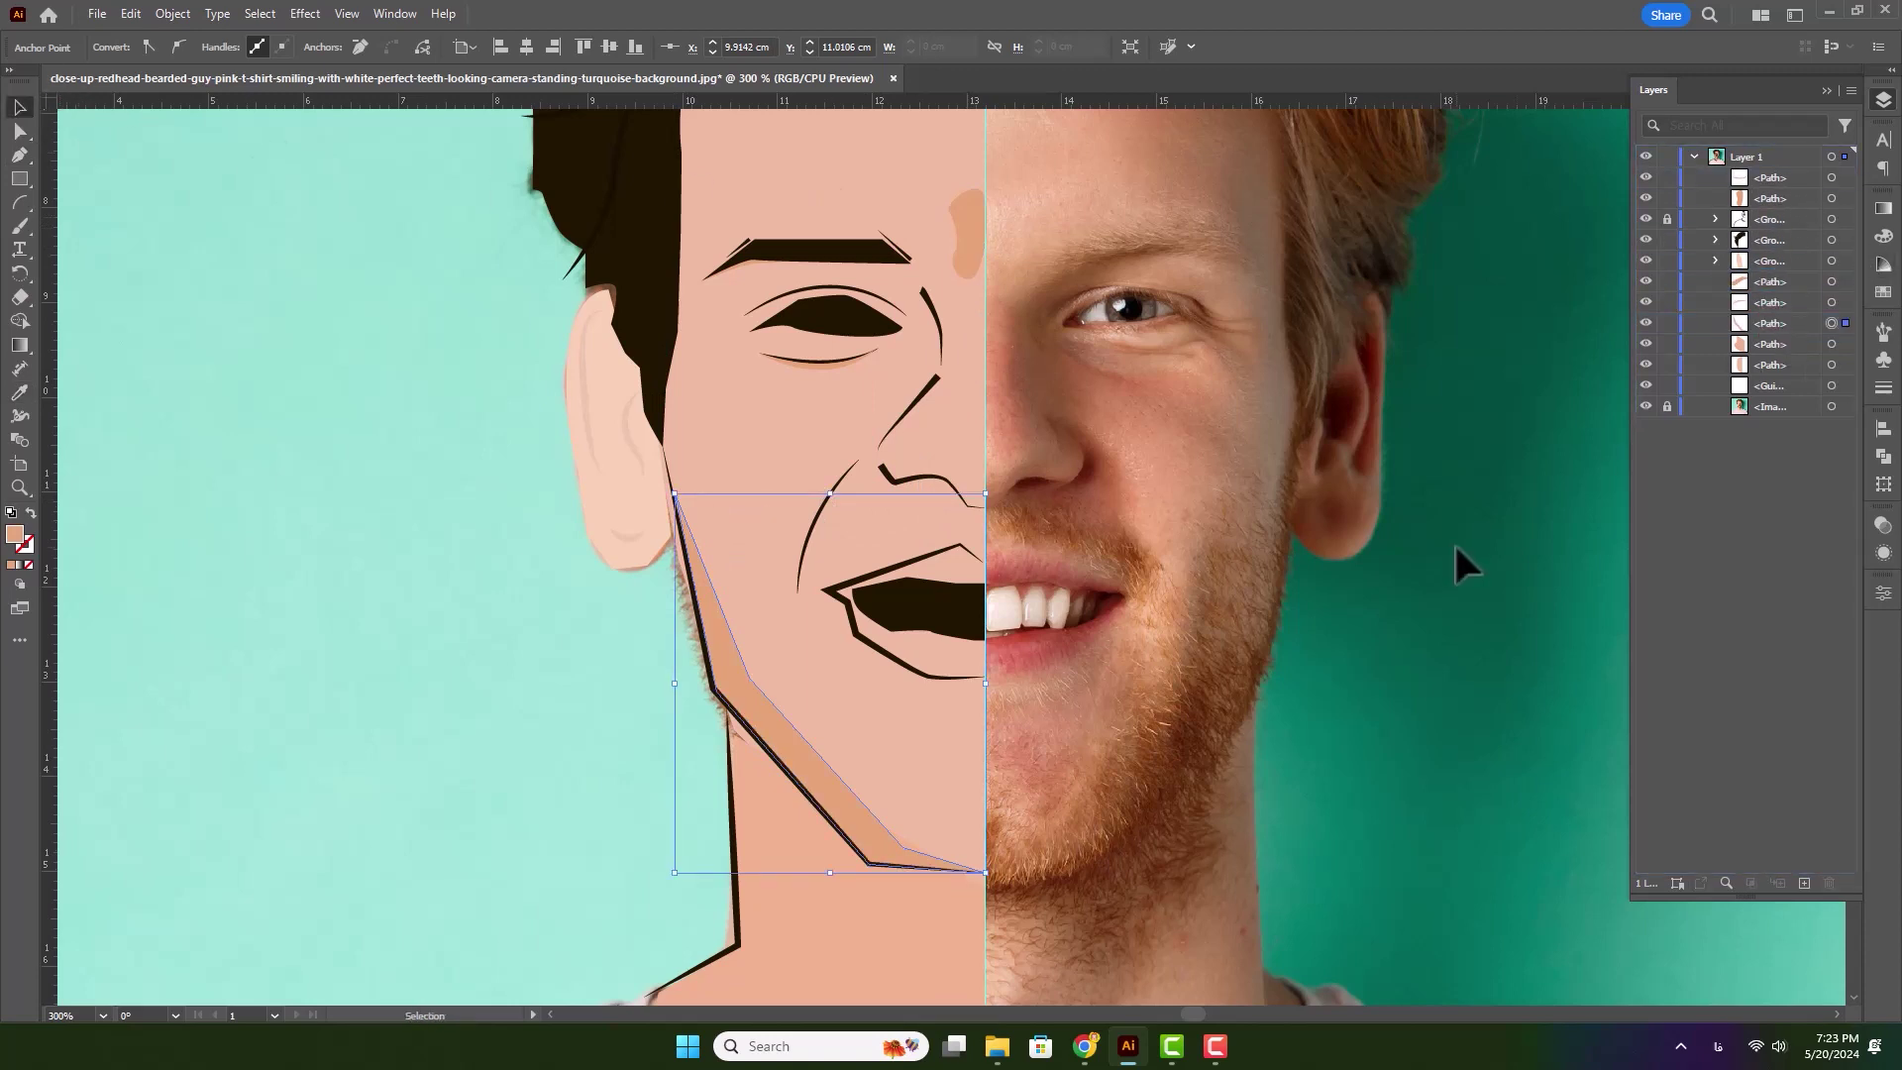
click(1464, 556)
- Recolour the strokes of the ear group's three inner lines to the dark linework colour #211500 sampled from the eye
scroll(832, 823, down, 1)
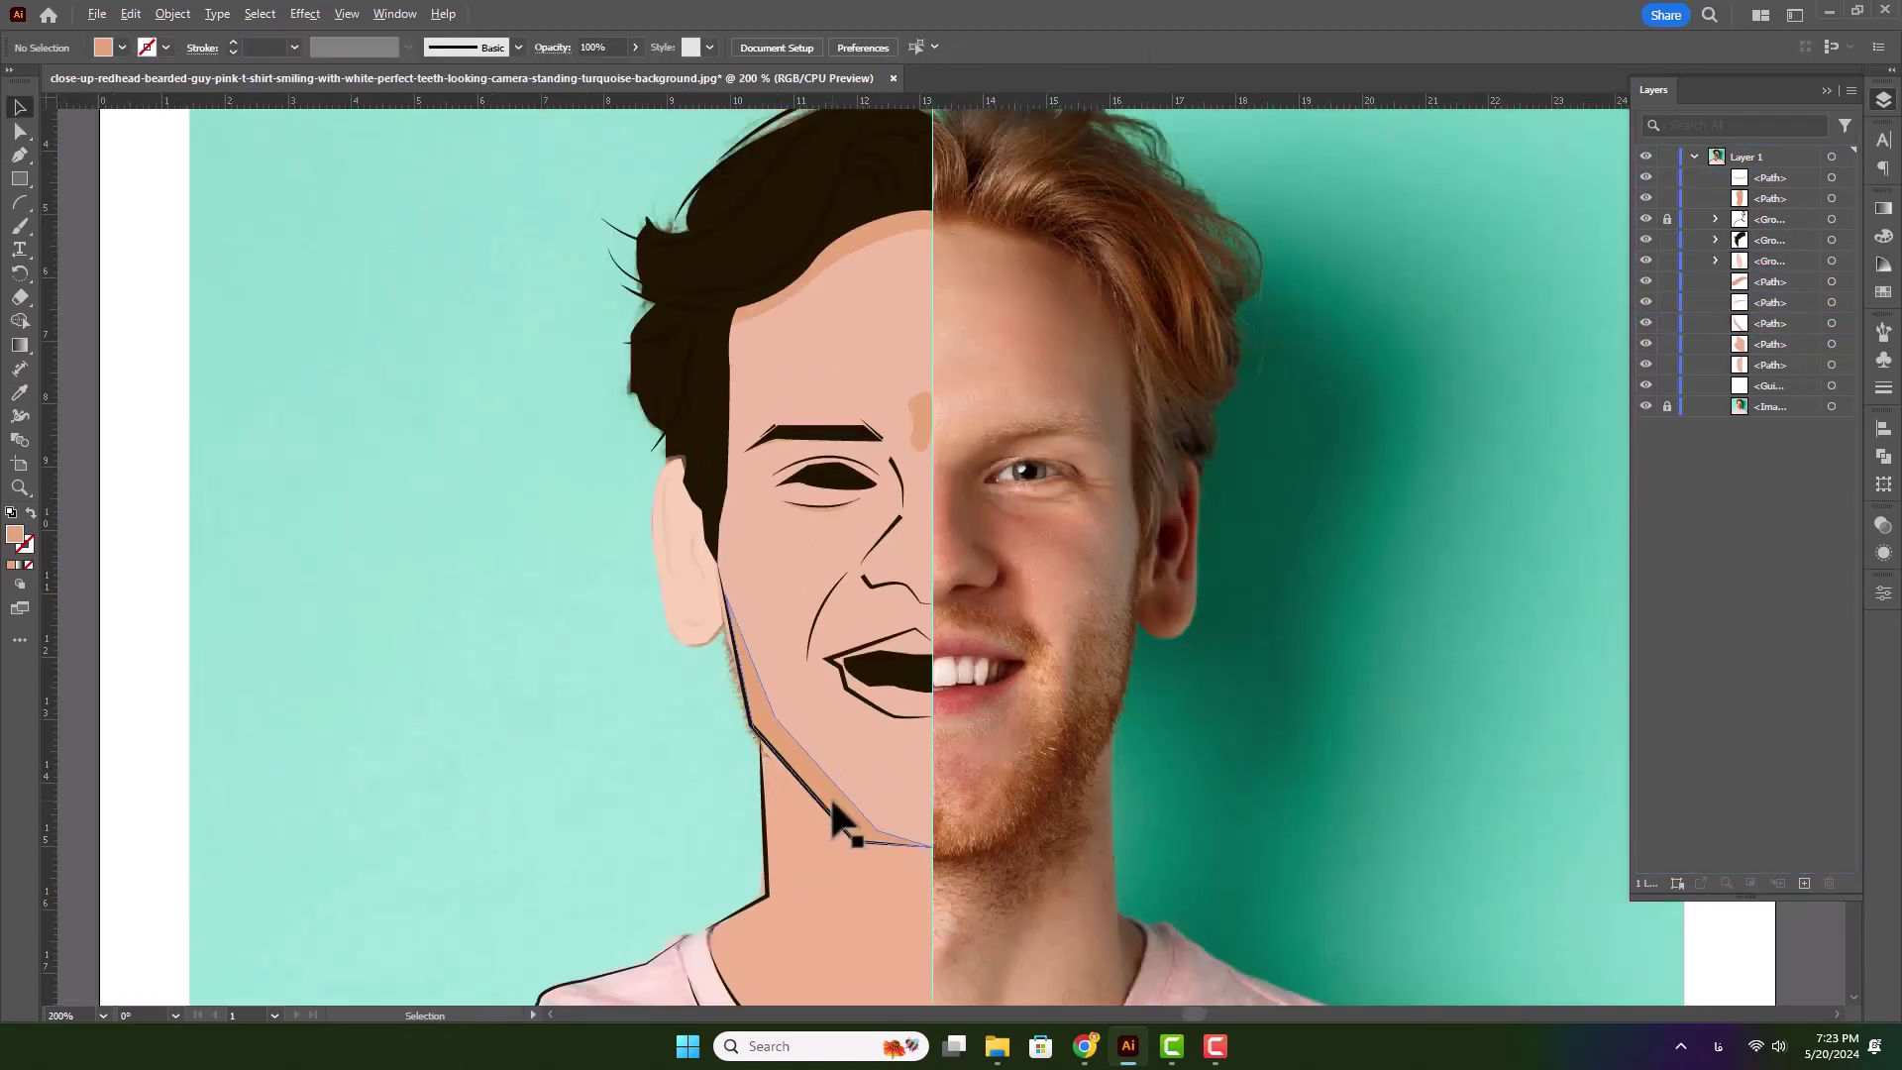
scroll(850, 650, up, 2)
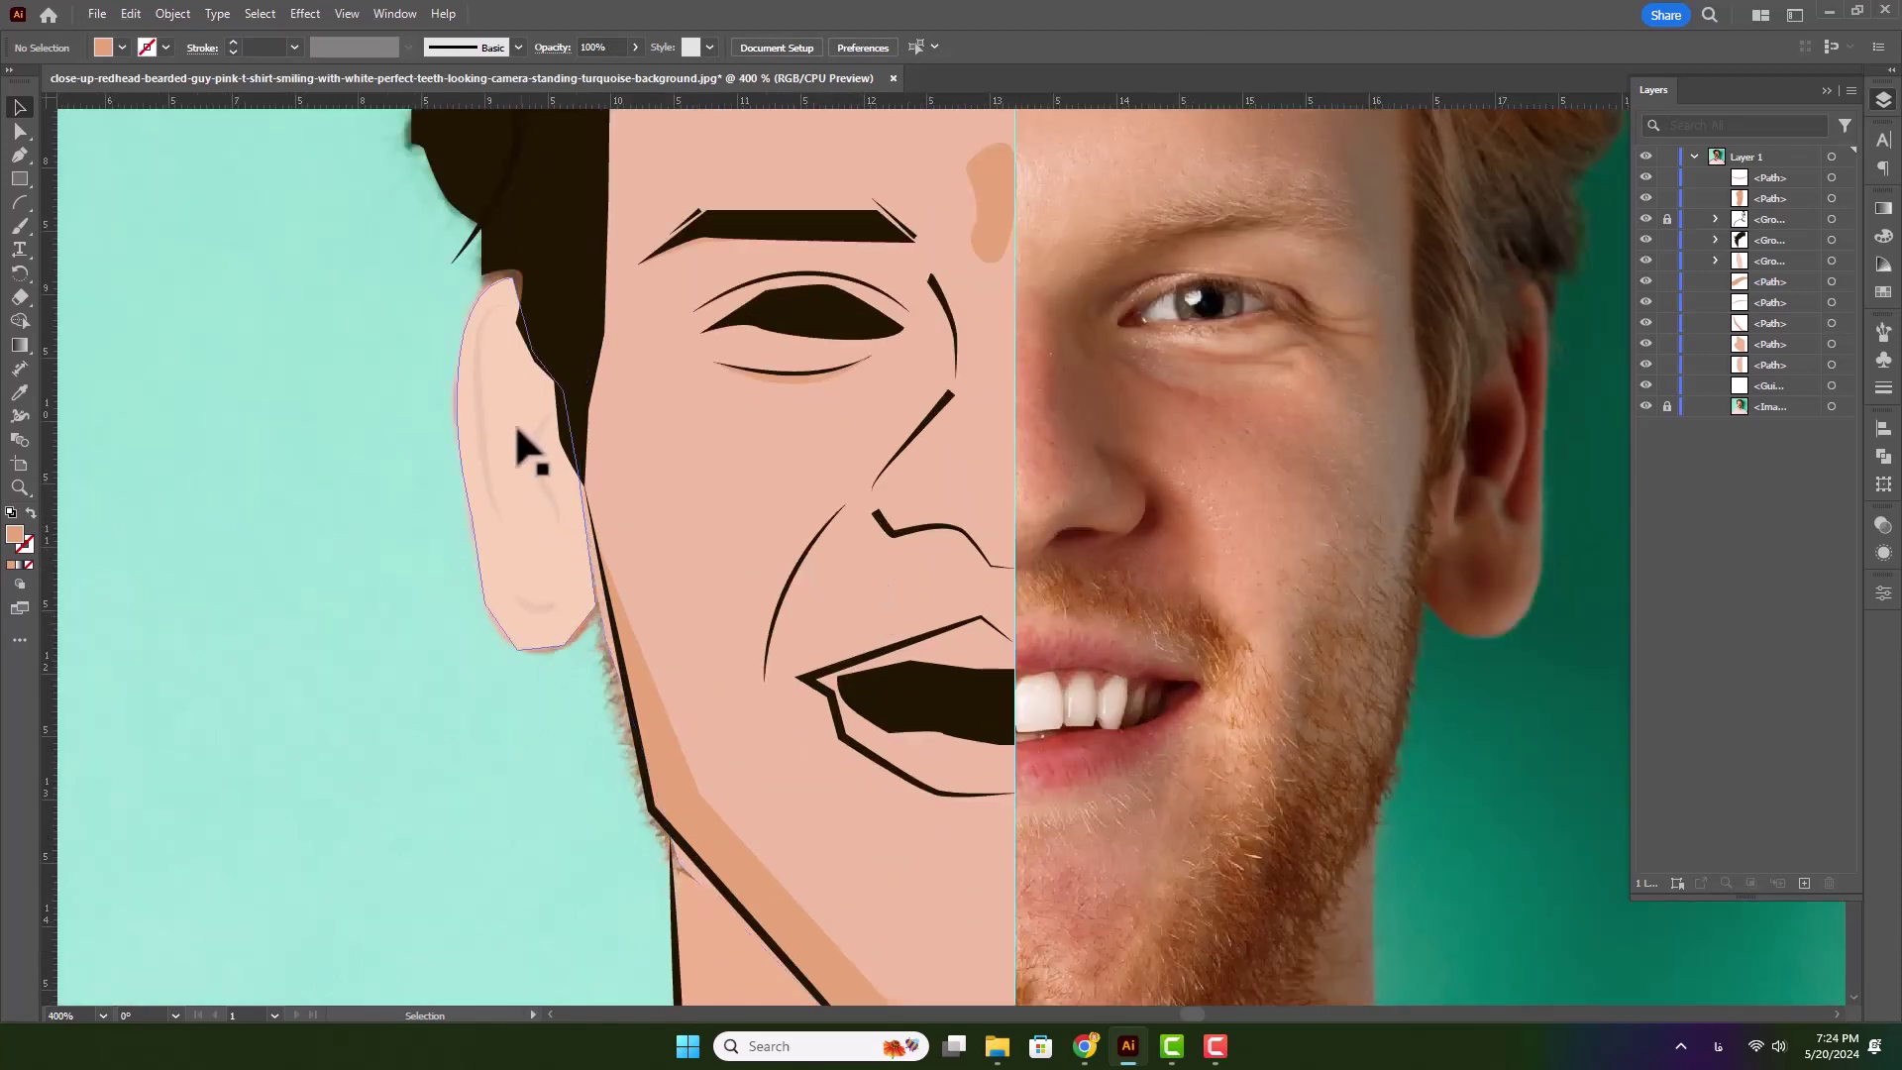
scroll(490, 431, up, 1)
click(465, 410)
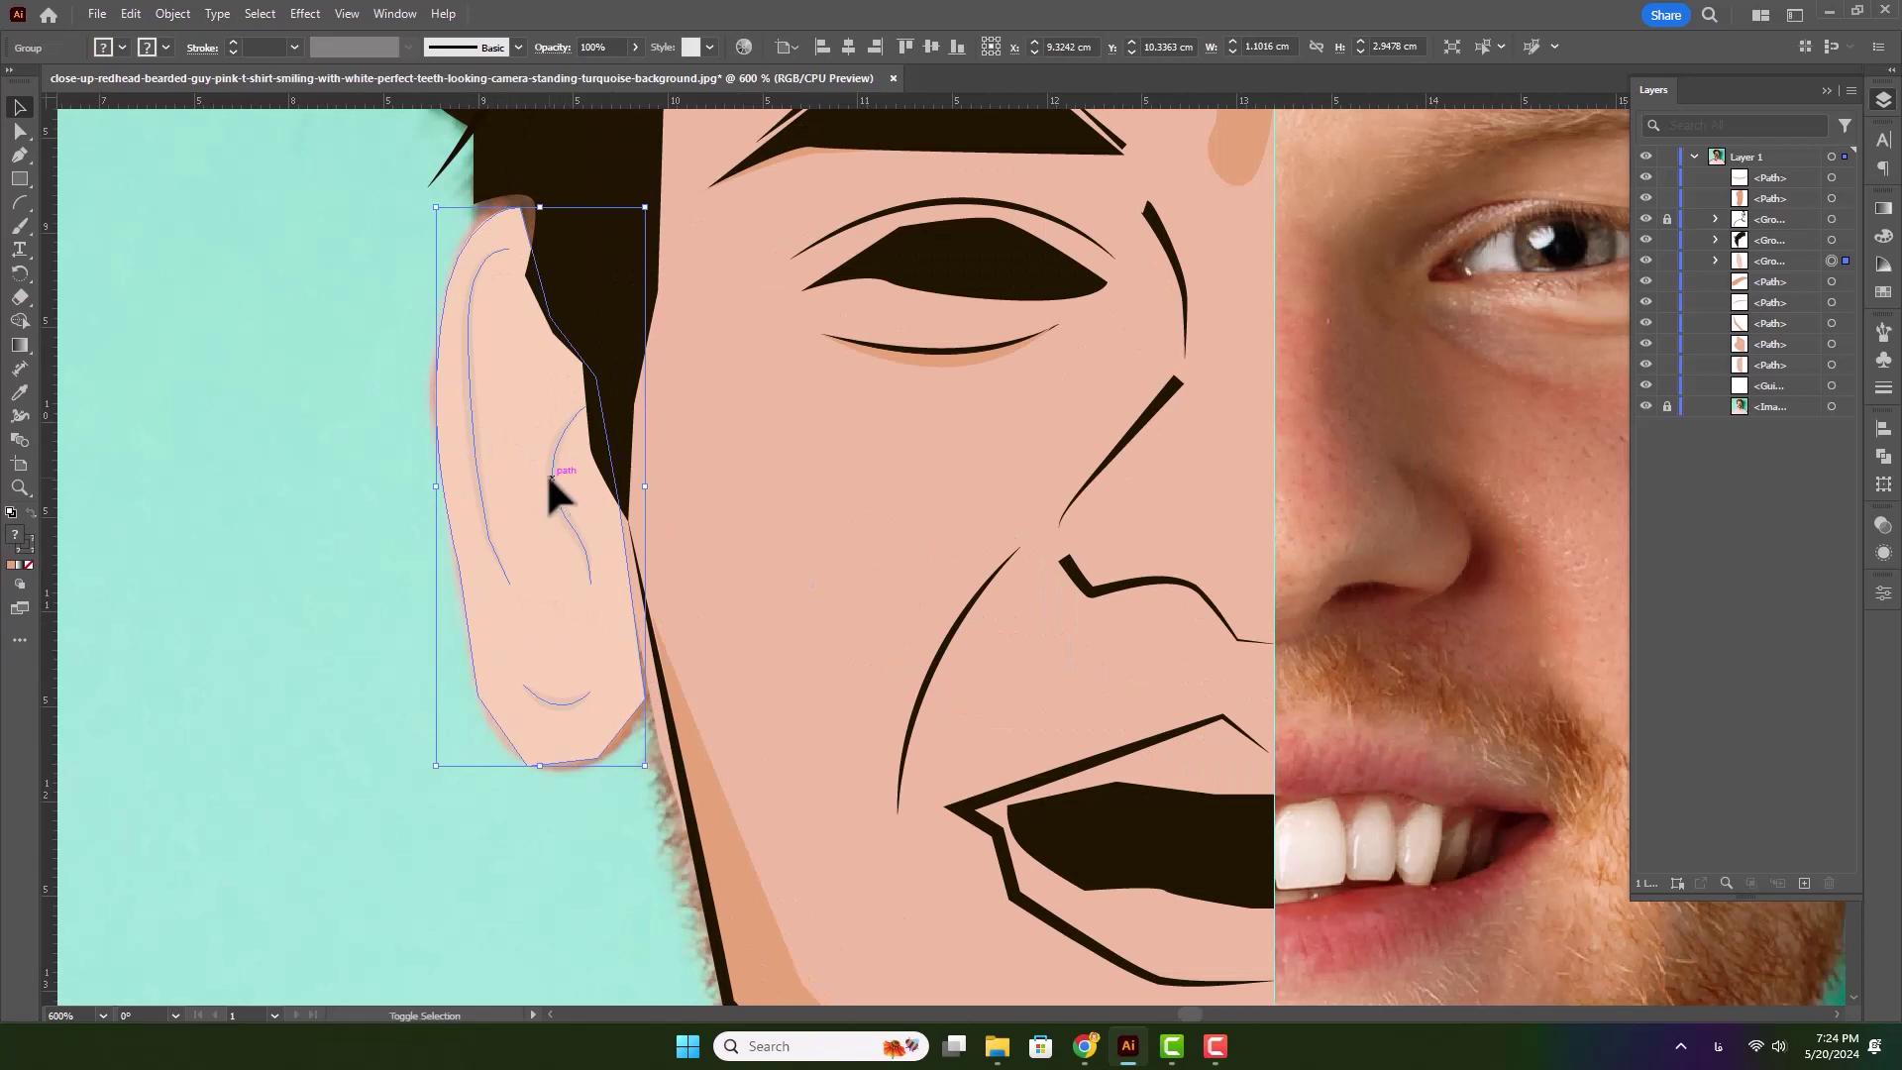
click(1716, 261)
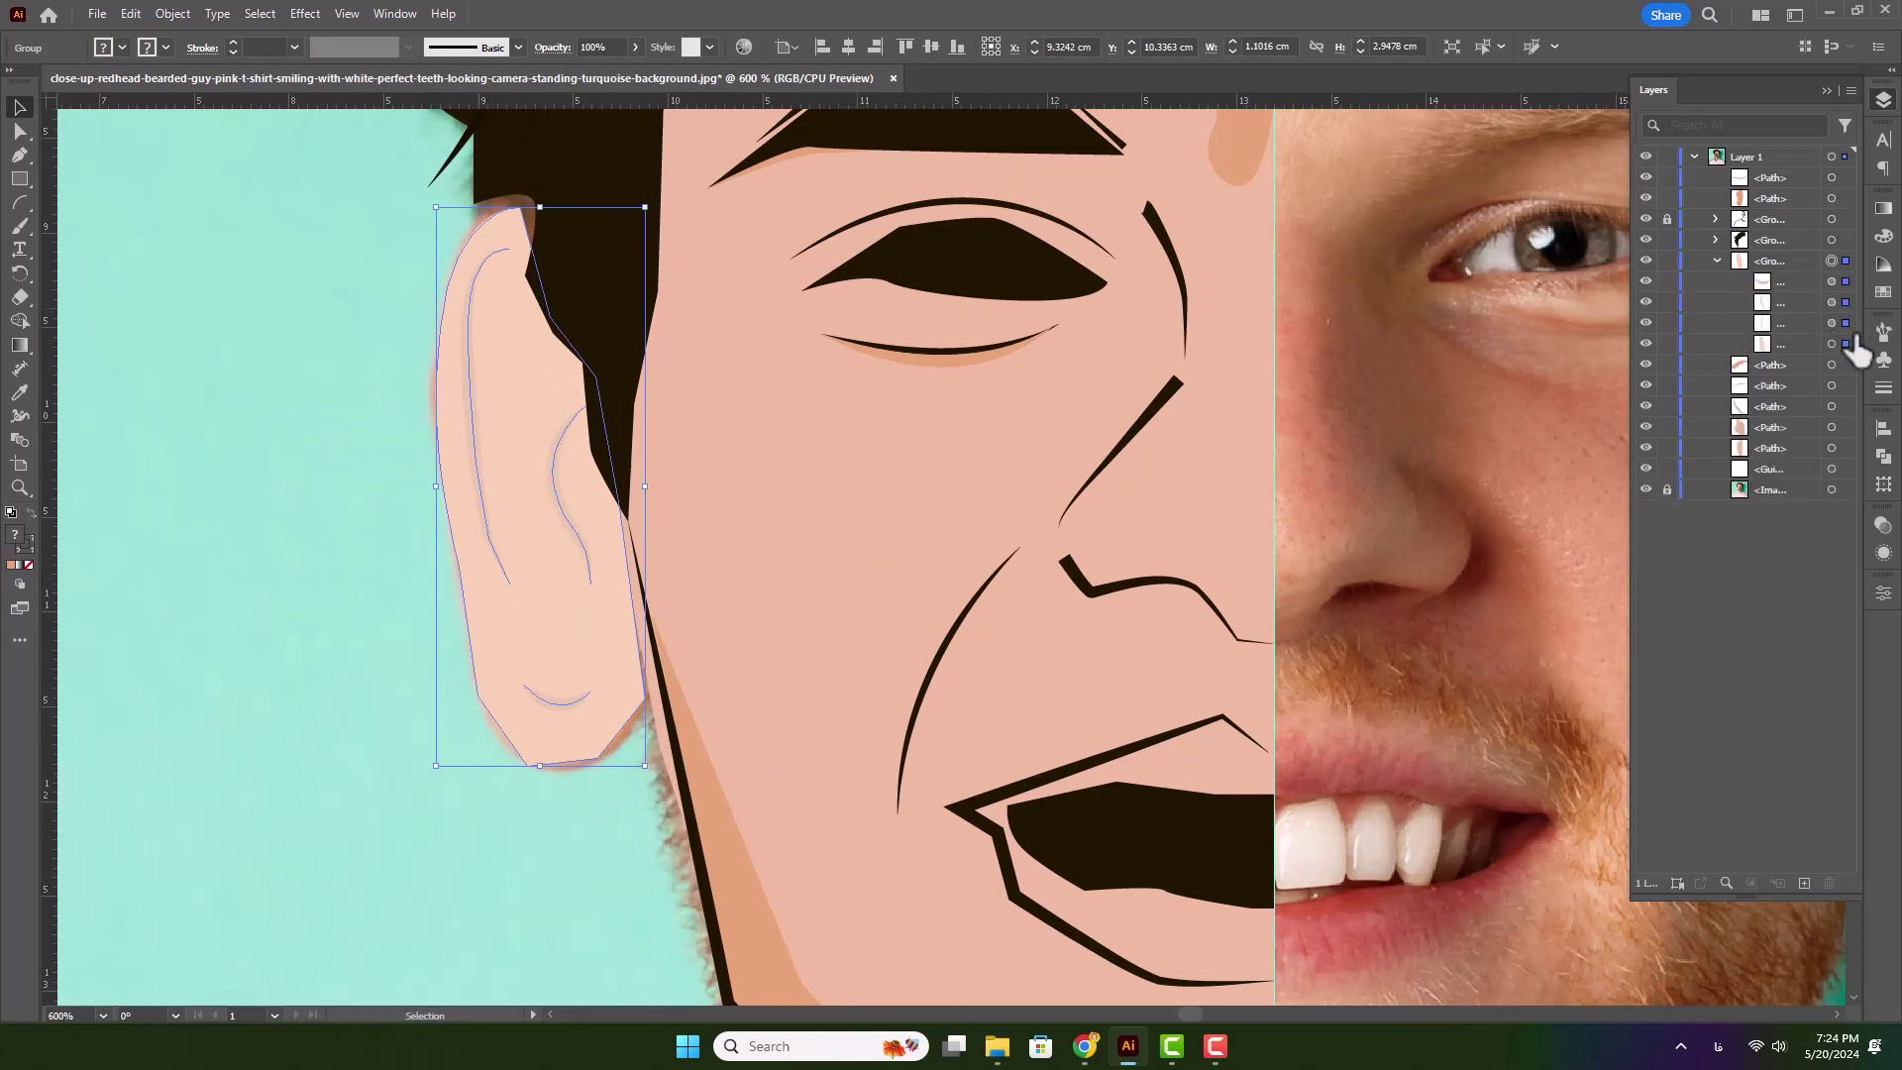
shift+click(1845, 344)
key(i)
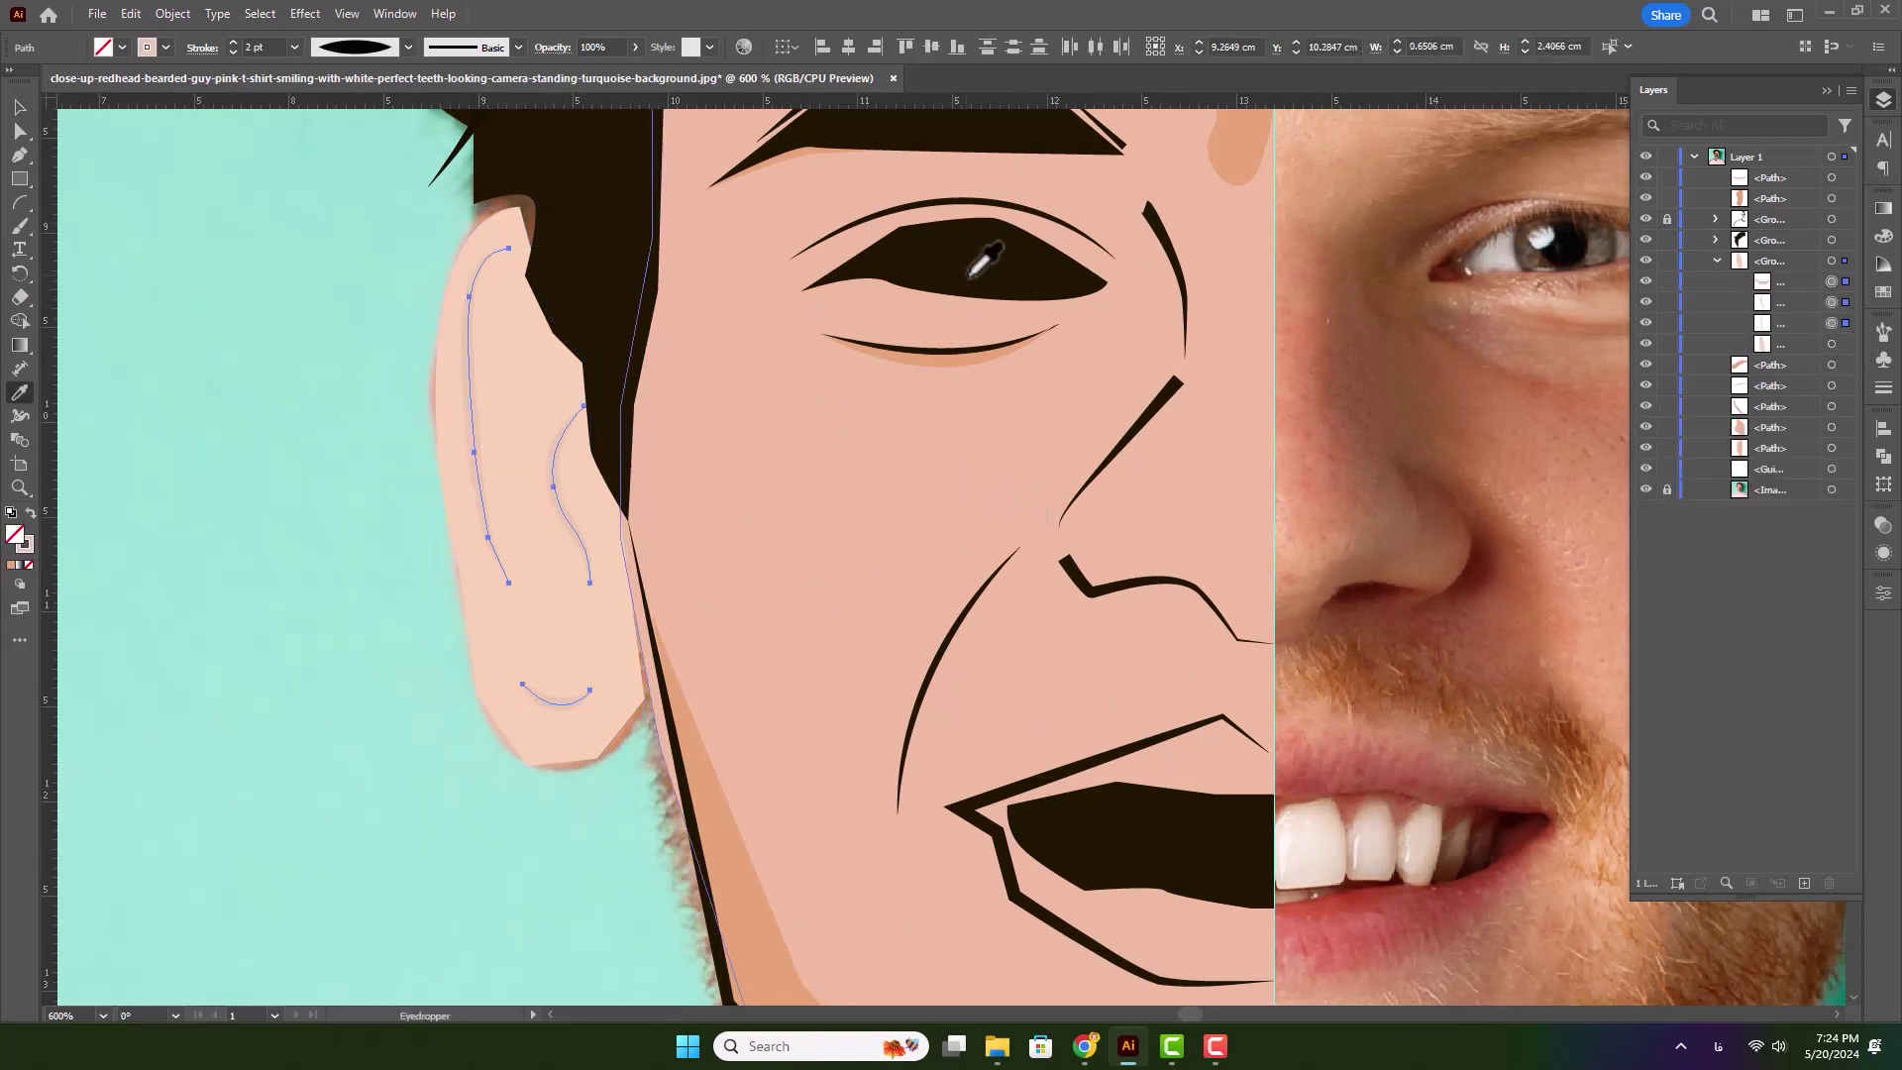
click(973, 275)
key(ctrl+z)
click(30, 545)
shift+click(995, 257)
click(997, 253)
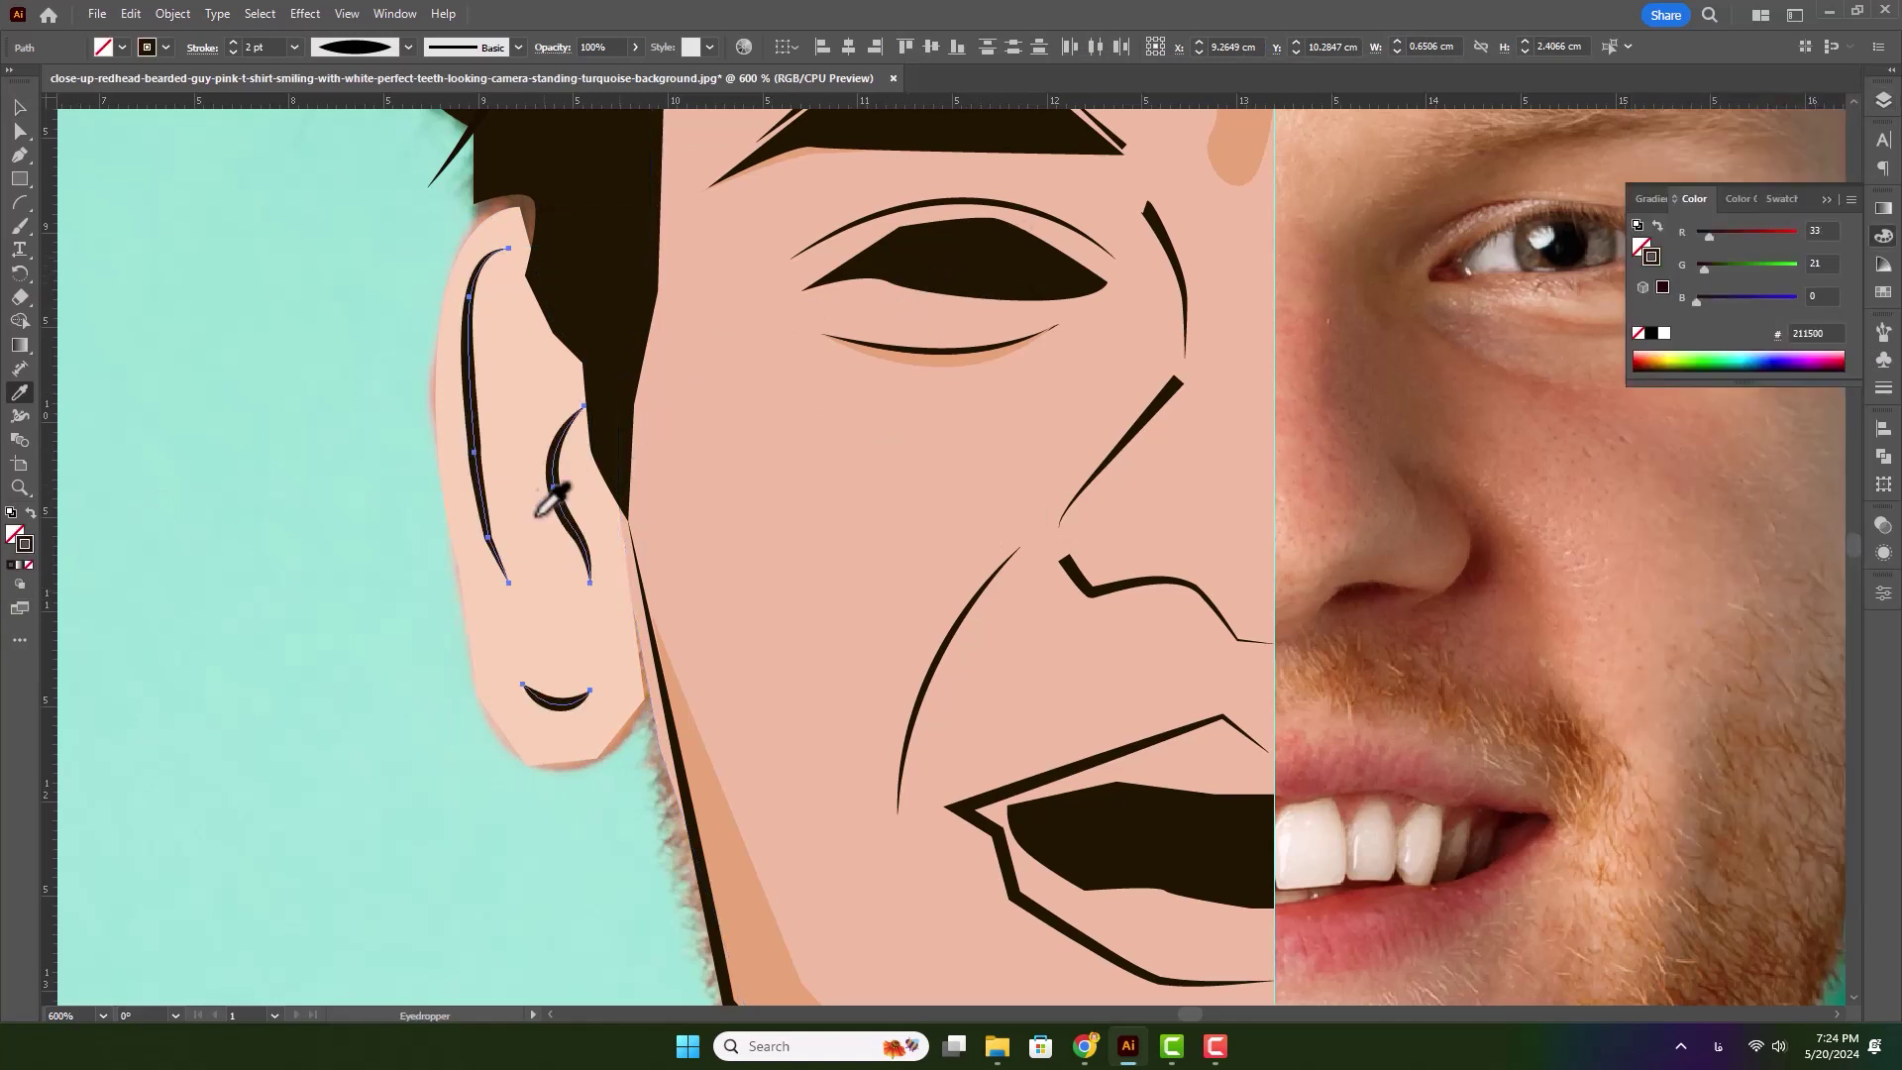
- Lock the ear group
click(20, 107)
click(510, 346)
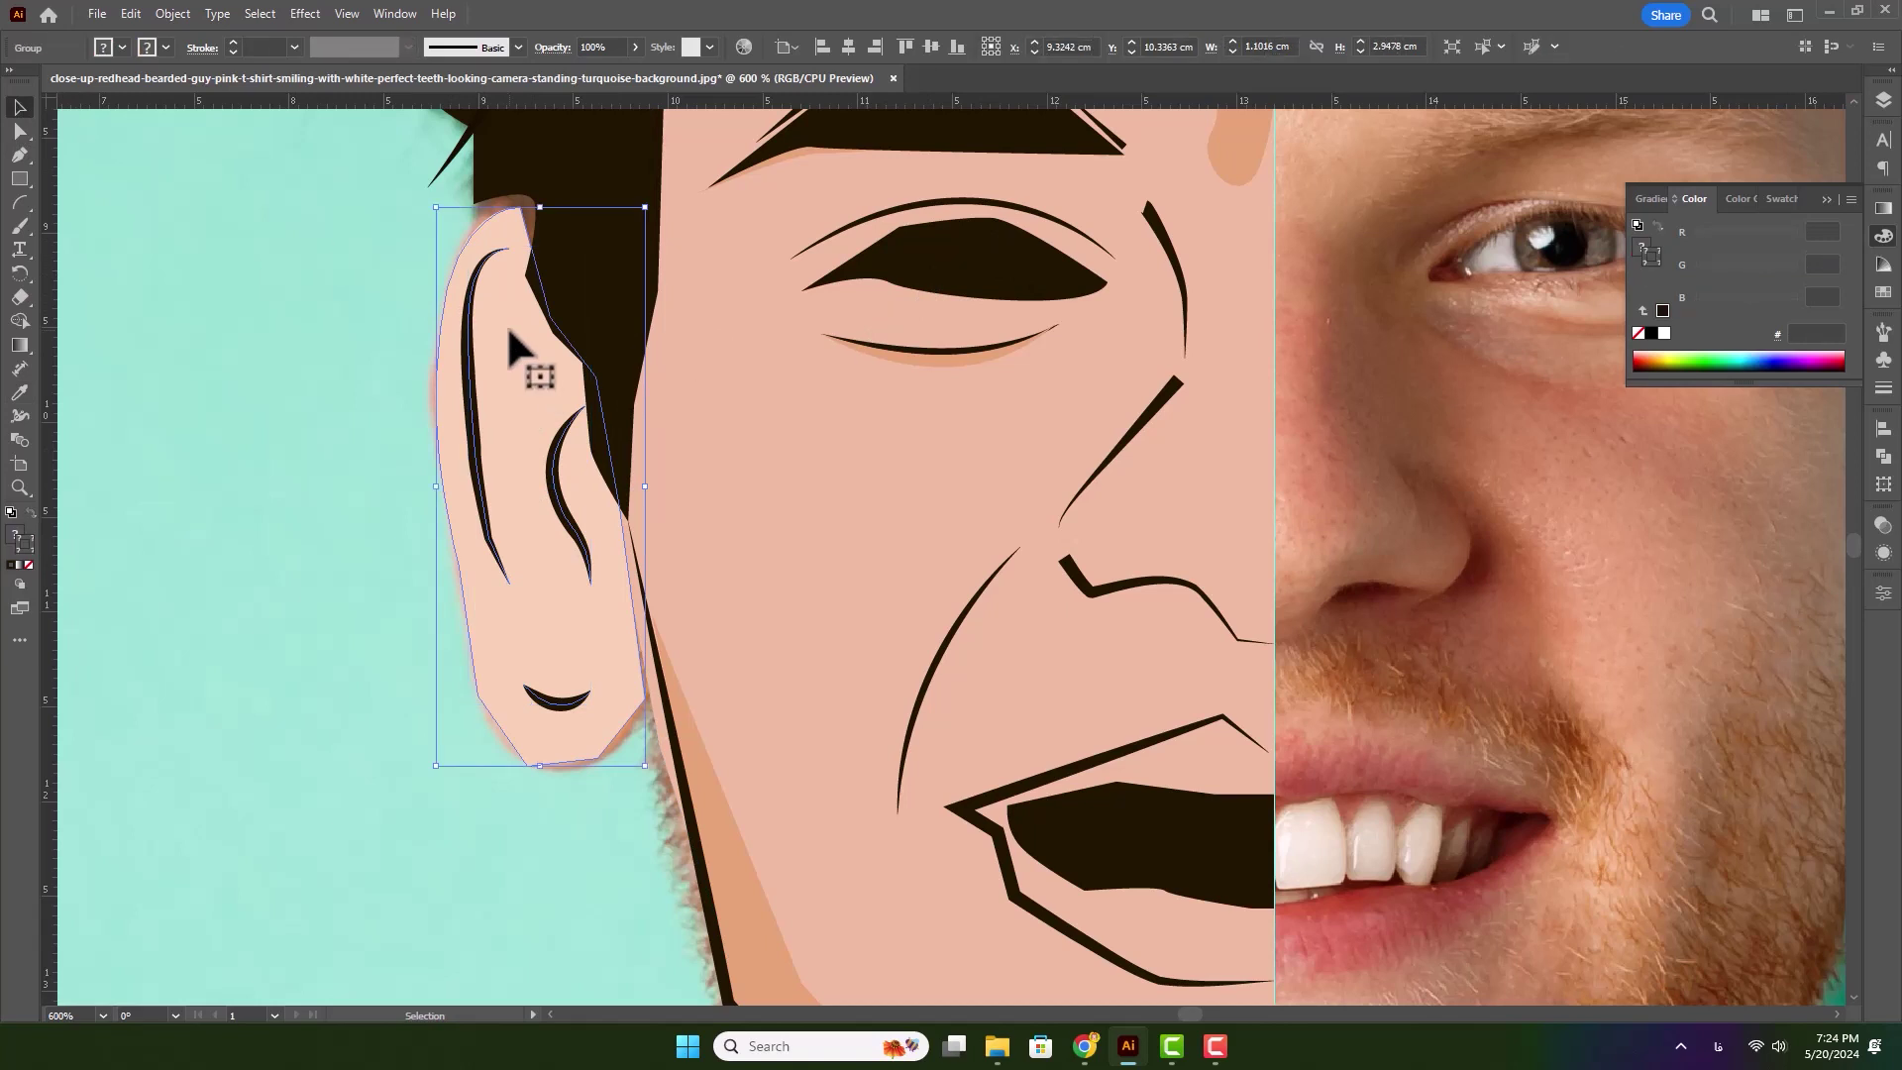
click(19, 155)
scroll(502, 319, up, 1)
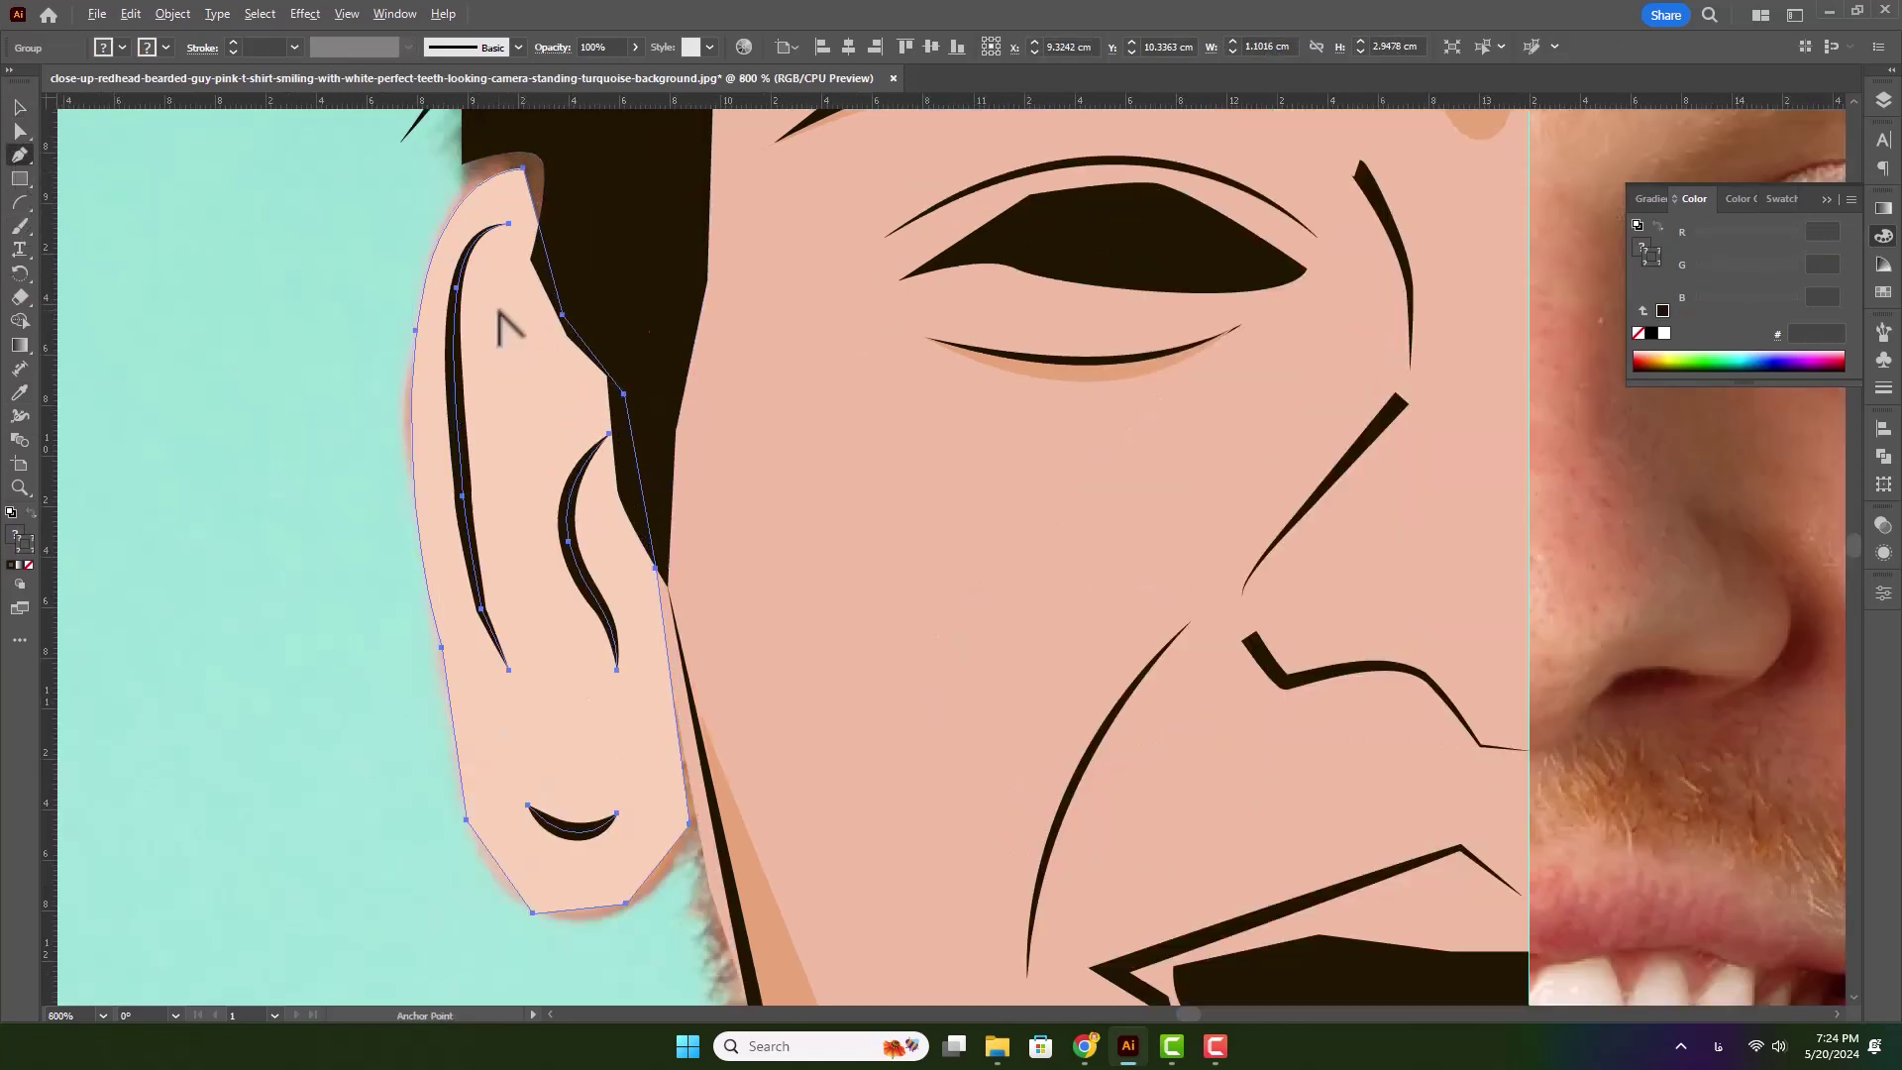
click(1883, 100)
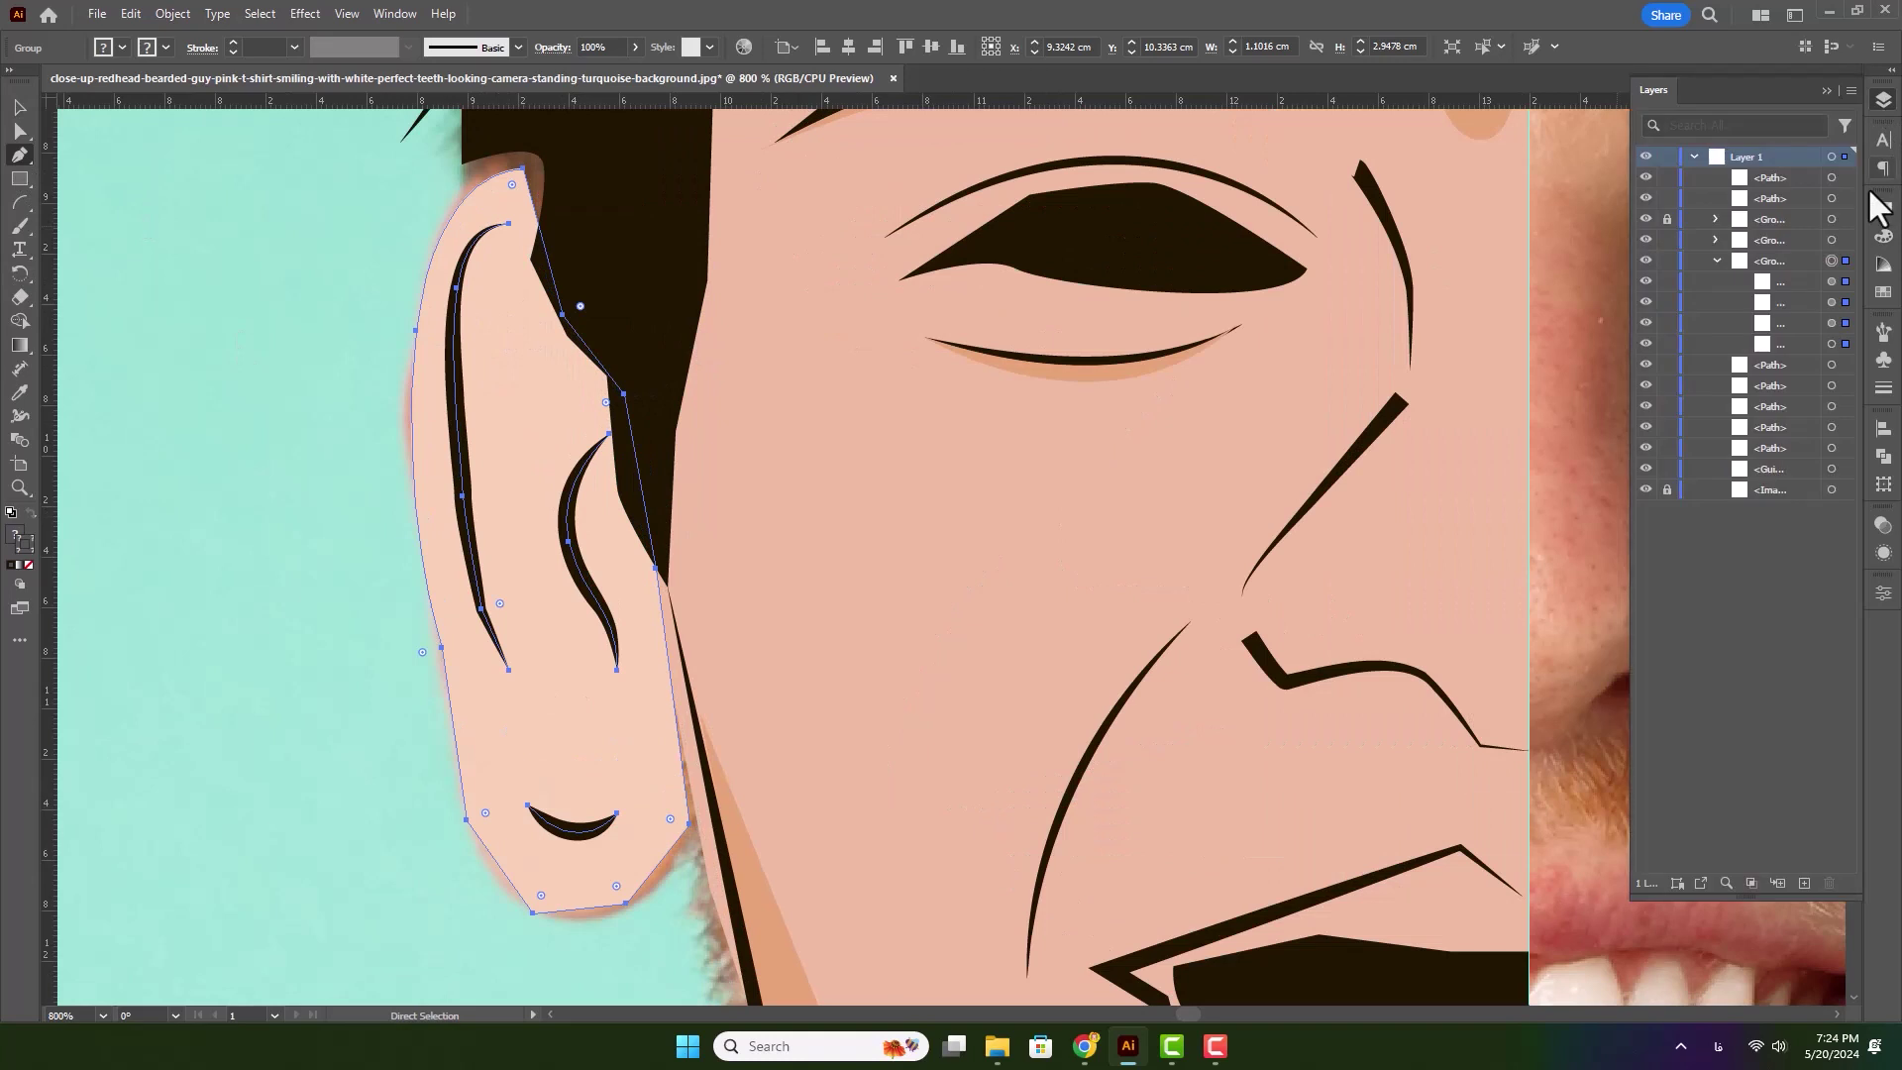
click(1668, 261)
- Draw a narrow closed shadow shape along the inner side of the ear's long outer line
click(509, 224)
drag(481, 287, 477, 317)
drag(480, 535, 493, 591)
click(517, 676)
drag(455, 377, 454, 309)
drag(510, 224, 553, 221)
- Fill the ear shadow with the tone sampled from the lower eyelid shadow and stack it beneath the hair group
key(i)
click(1126, 372)
key(v)
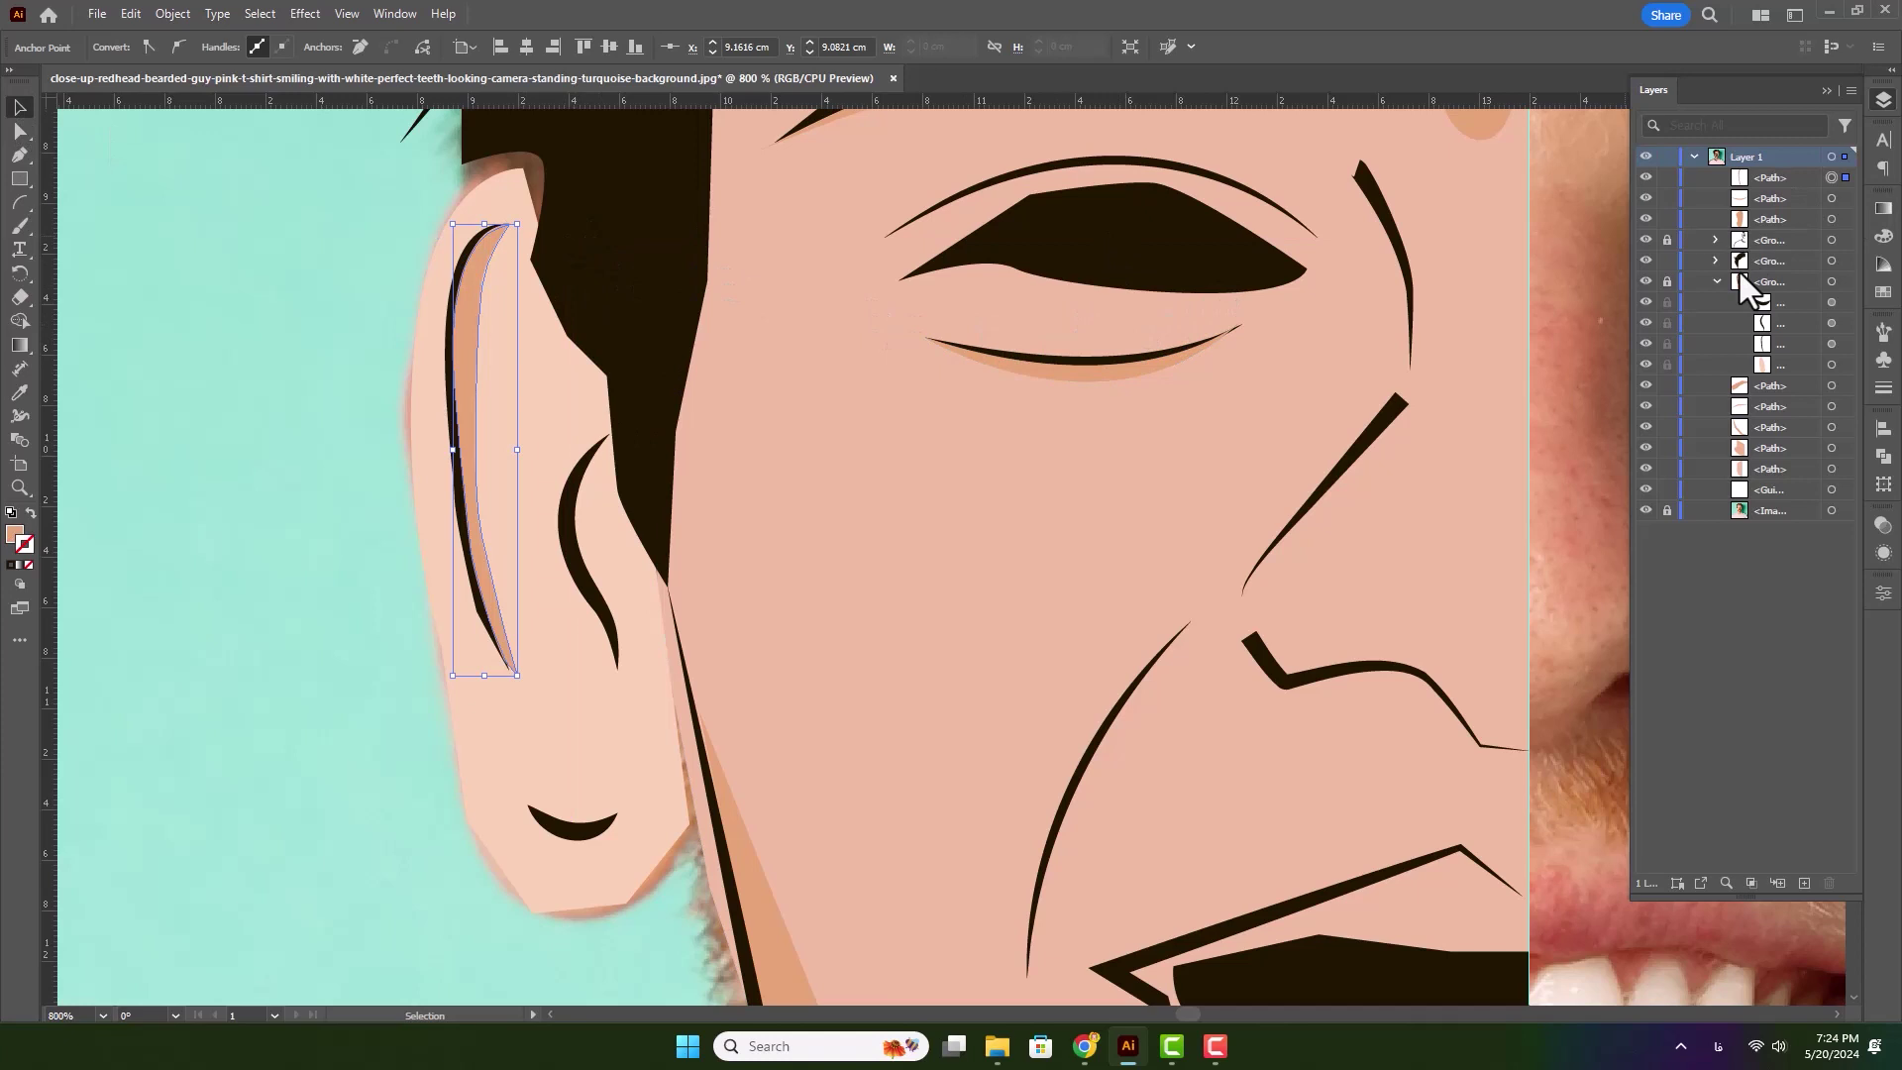
drag(1741, 273, 1741, 271)
click(195, 557)
- Draw a small closed shadow shape beneath the earlobe line in the same shadow tone
key(p)
click(528, 809)
drag(565, 858, 604, 854)
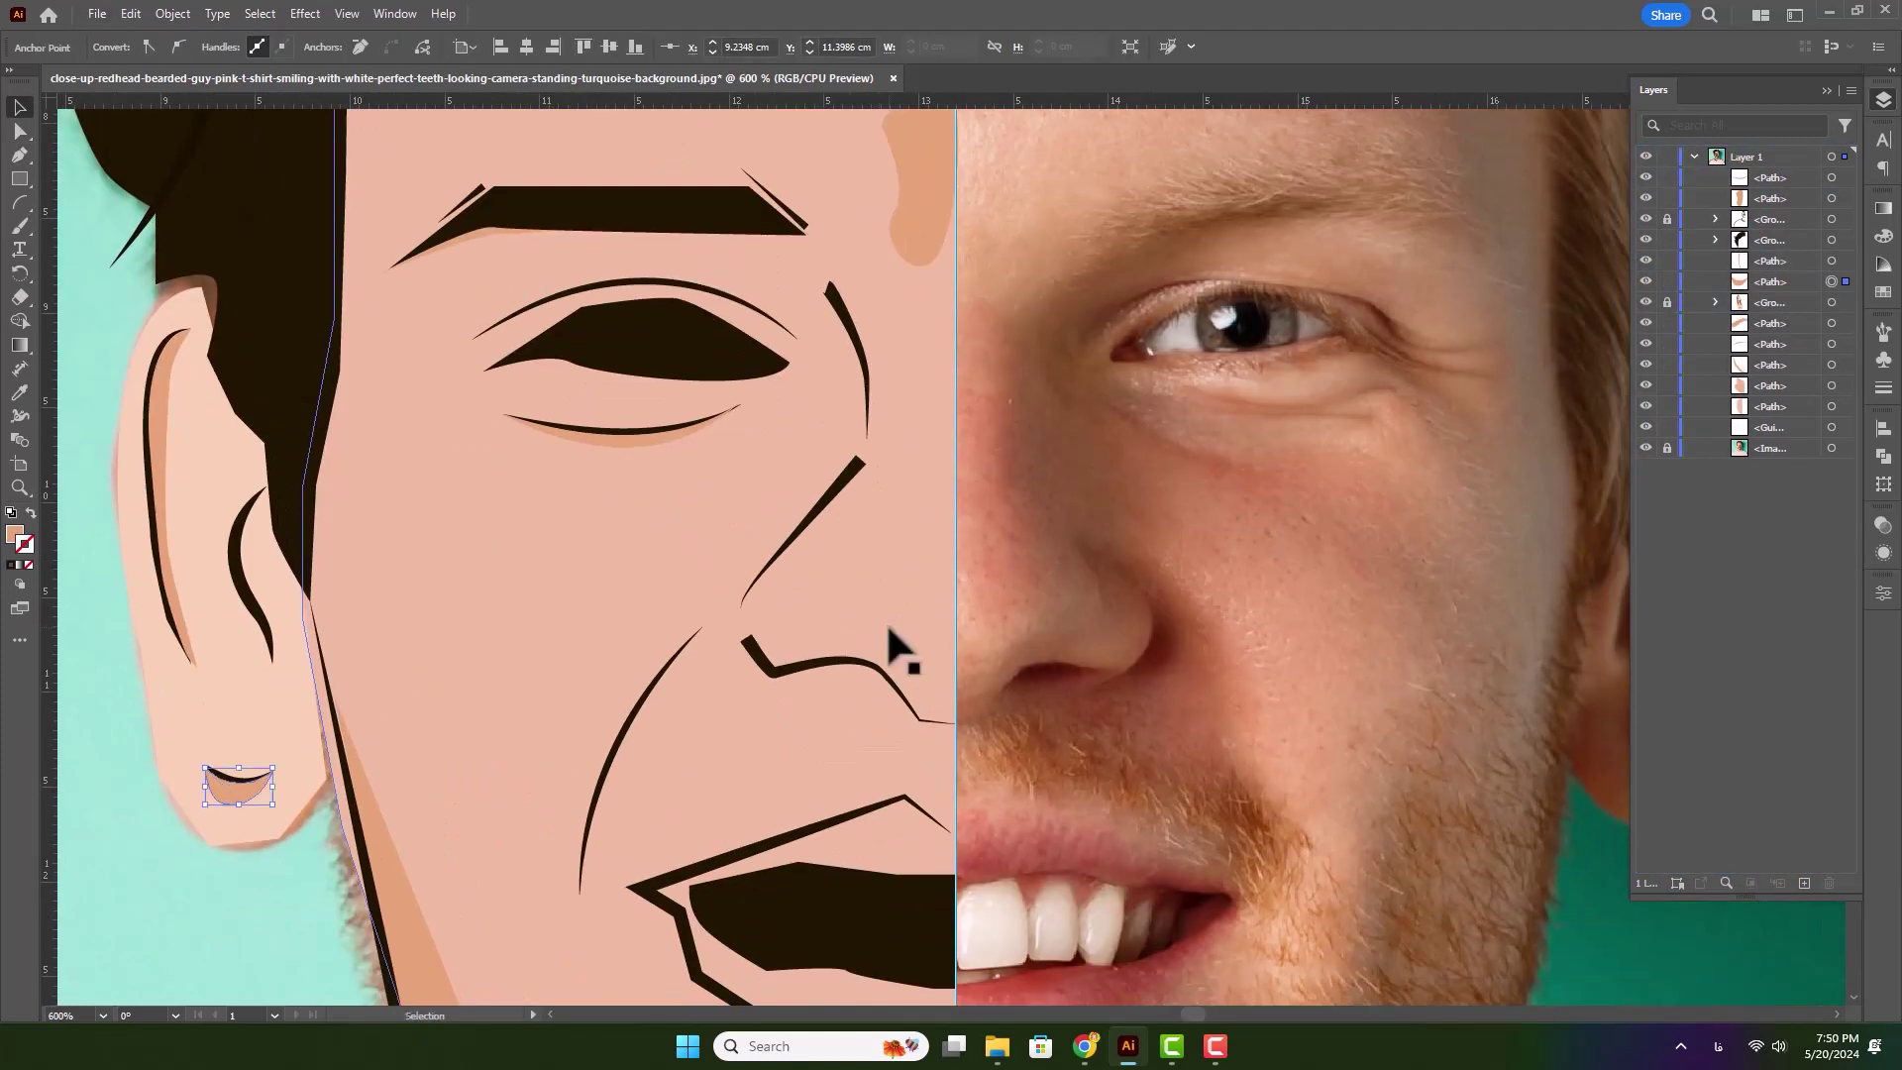
- Trace the outer edge of a nose shadow from the nostril up the nose side to the inner eye line
key(p)
click(741, 644)
click(737, 608)
drag(828, 503, 836, 496)
click(866, 459)
drag(851, 325, 840, 291)
click(833, 281)
- Bring the nose shadow down to the centre guide, close it along the nostril line and stack it beneath the linework and hair groups
mouse_move(905, 498)
mouse_down()
mouse_move(883, 585)
mouse_move(901, 661)
mouse_up()
click(957, 724)
click(920, 719)
key(shift+x)
click(877, 666)
click(774, 676)
click(741, 644)
key(shift+x)
drag(1771, 177, 1771, 313)
ctrl+click(1137, 628)
- Draw a thin closed shadow crescent along the outer side of the smile line and stack it beneath the nose shadow
scroll(1137, 628, down, 2)
scroll(912, 669, up, 2)
drag(795, 799, 814, 927)
click(887, 609)
drag(1764, 273, 1766, 334)
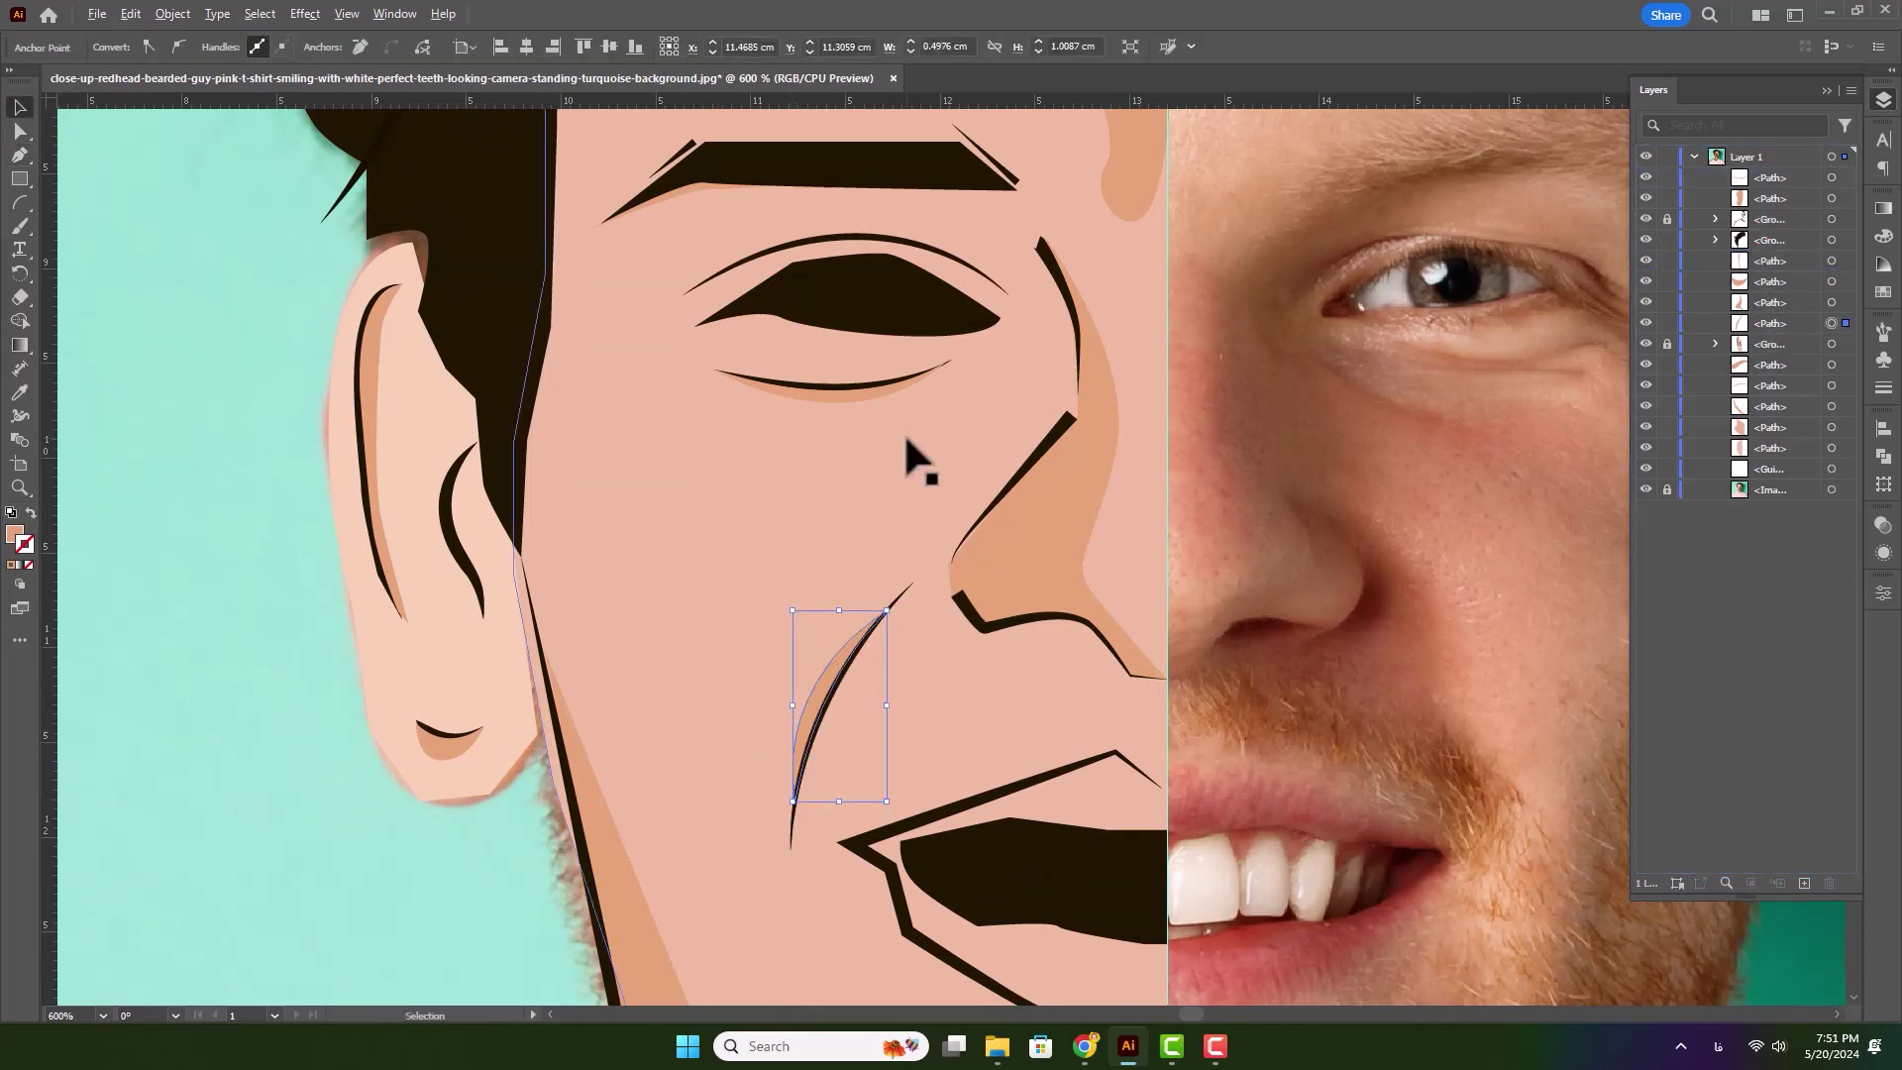
- Draw a closed lower-lip shadow between the mouth opening and lip outline up to the centre guide, and stack it beneath the smile-line shadow
key(p)
click(822, 517)
click(950, 540)
click(1019, 545)
click(1068, 560)
click(1072, 630)
drag(805, 532, 743, 440)
click(823, 517)
drag(1744, 178, 1744, 354)
click(19, 107)
- Unlock the linework and ear groups and select the linework
drag(1040, 585, 1117, 667)
scroll(1104, 651, up, 1)
click(1102, 577)
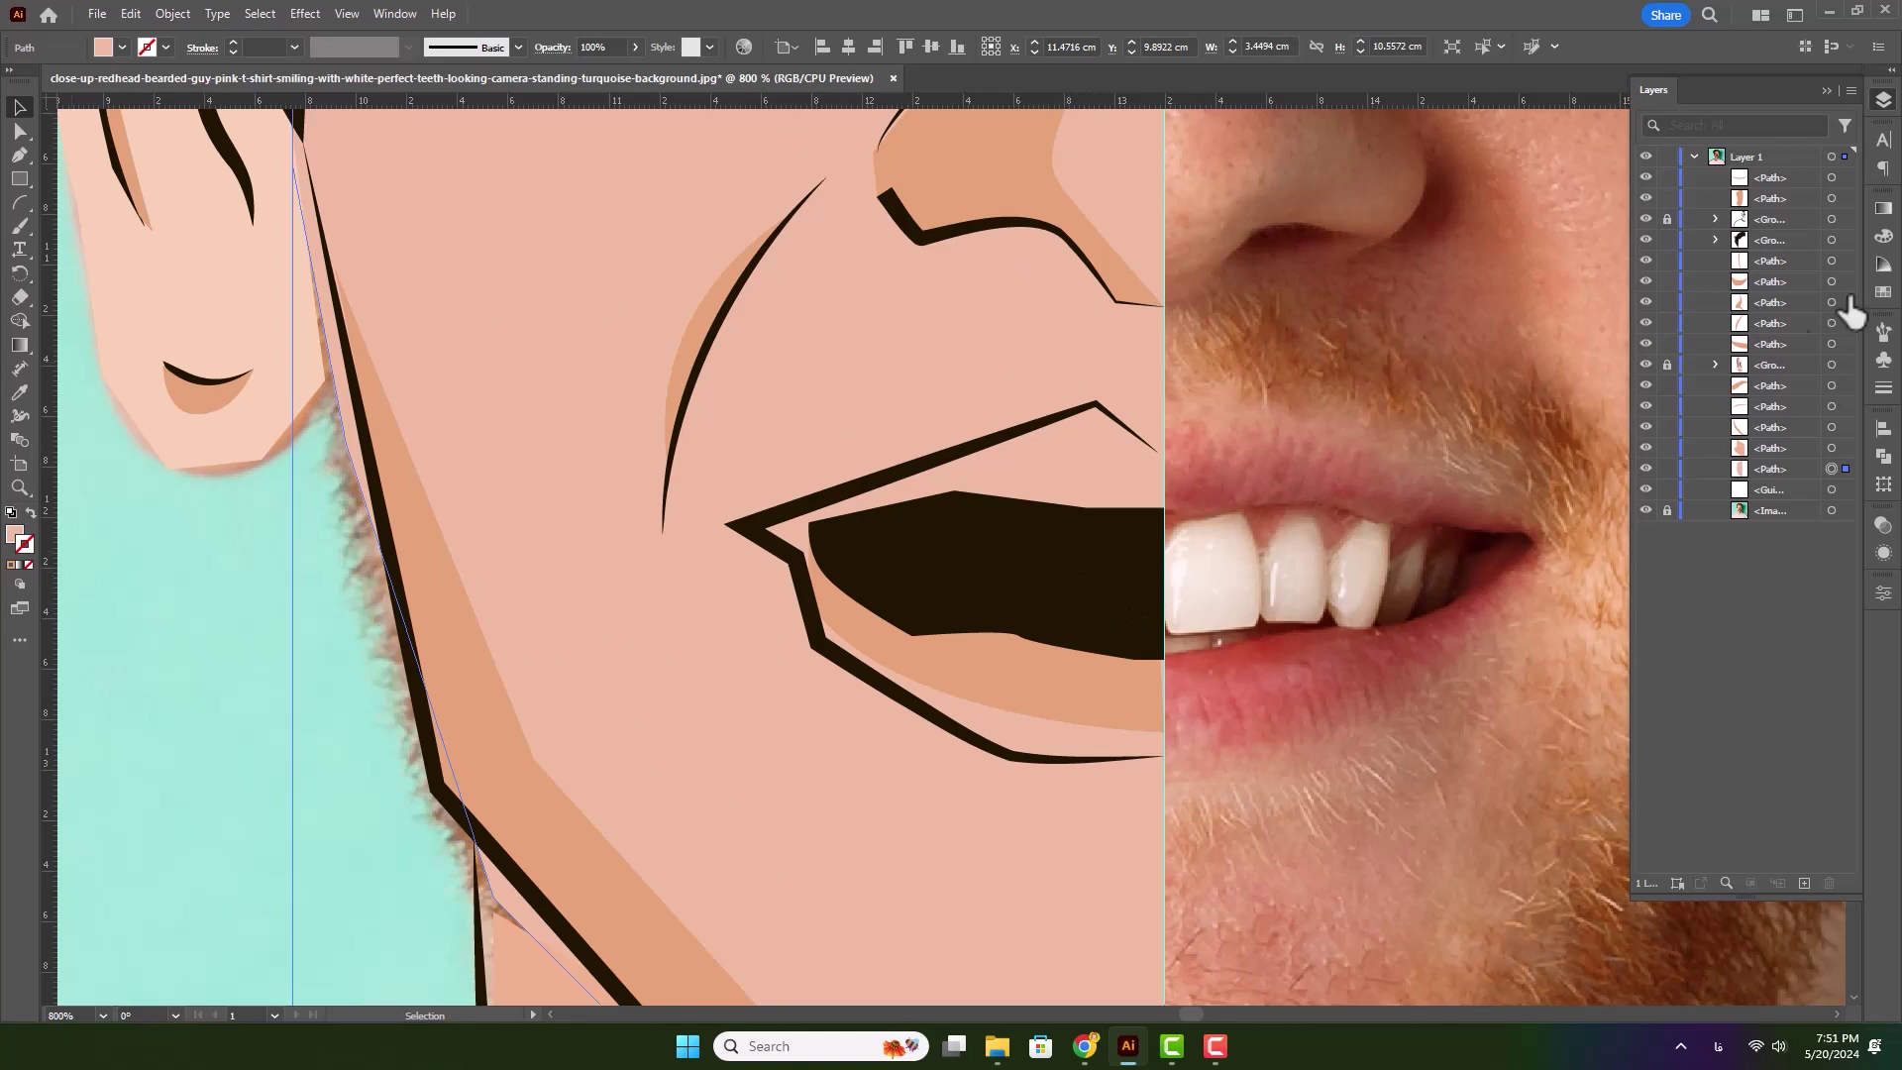
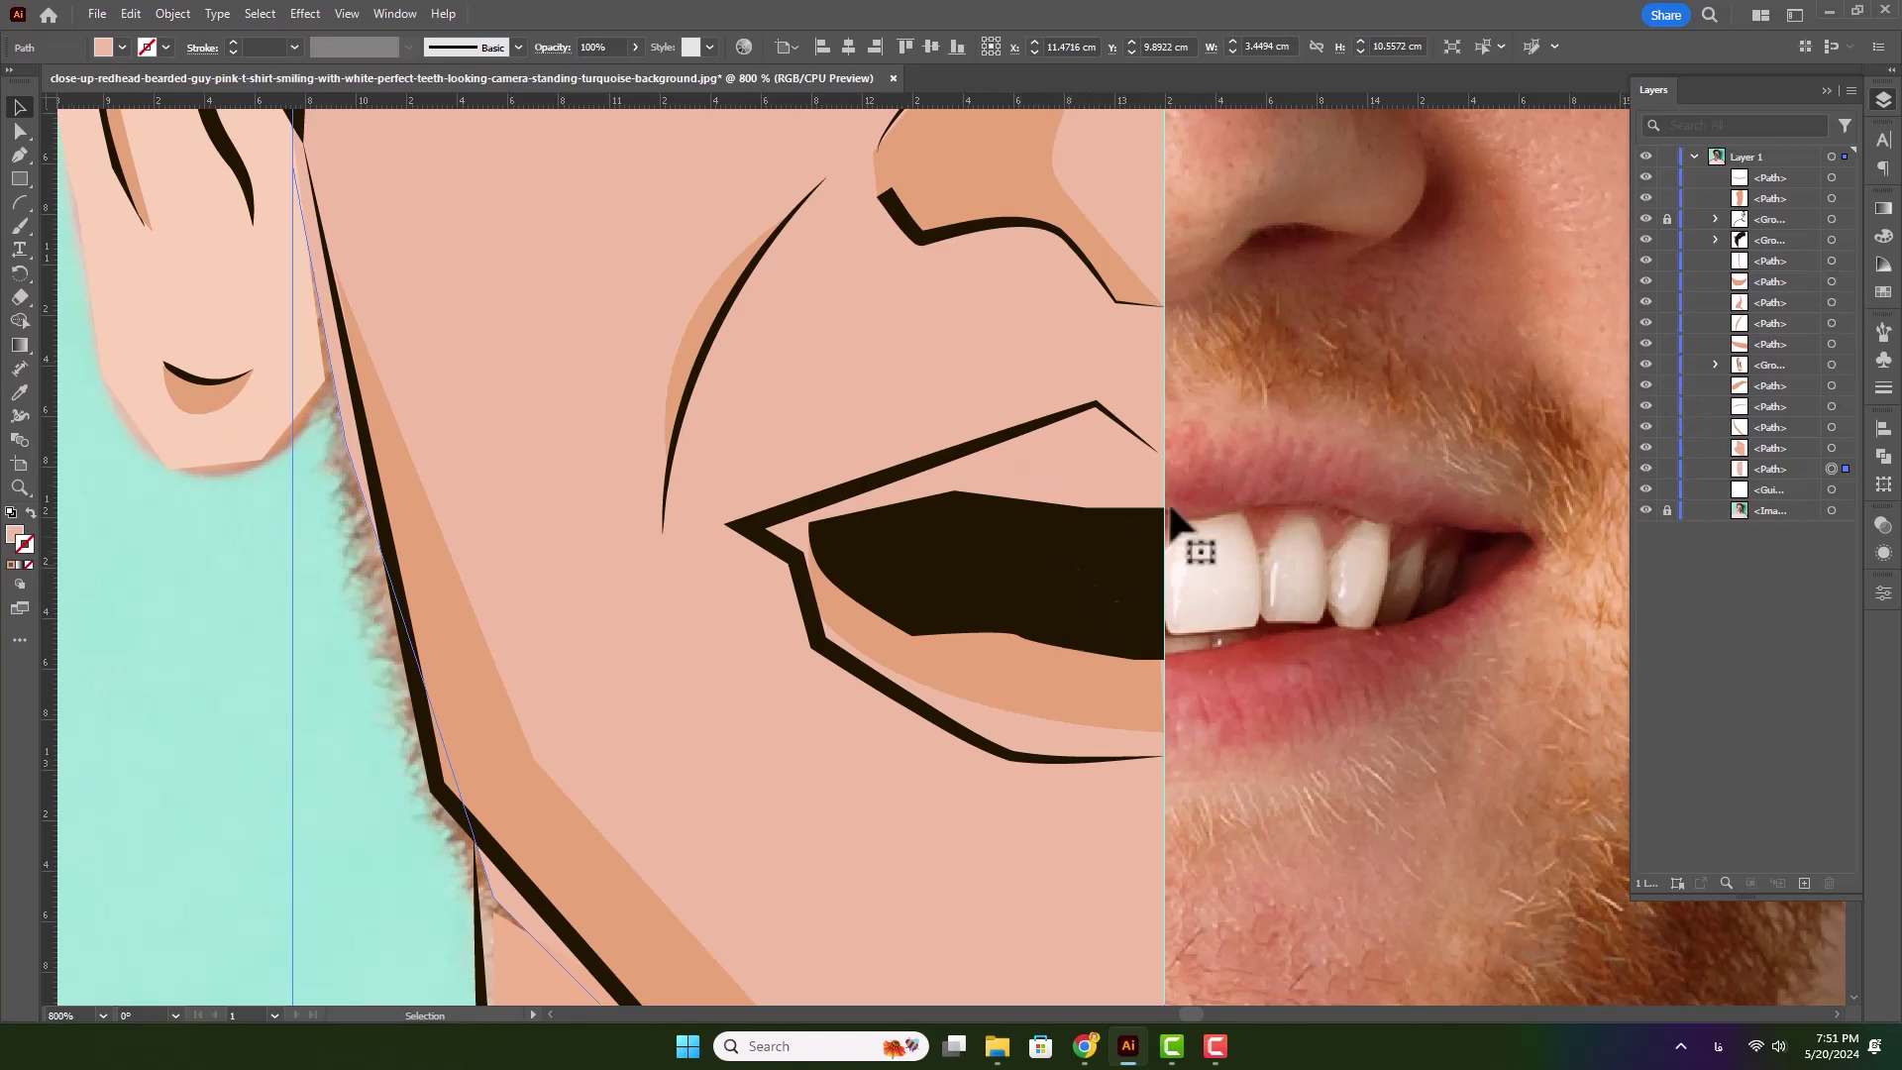
click(1123, 578)
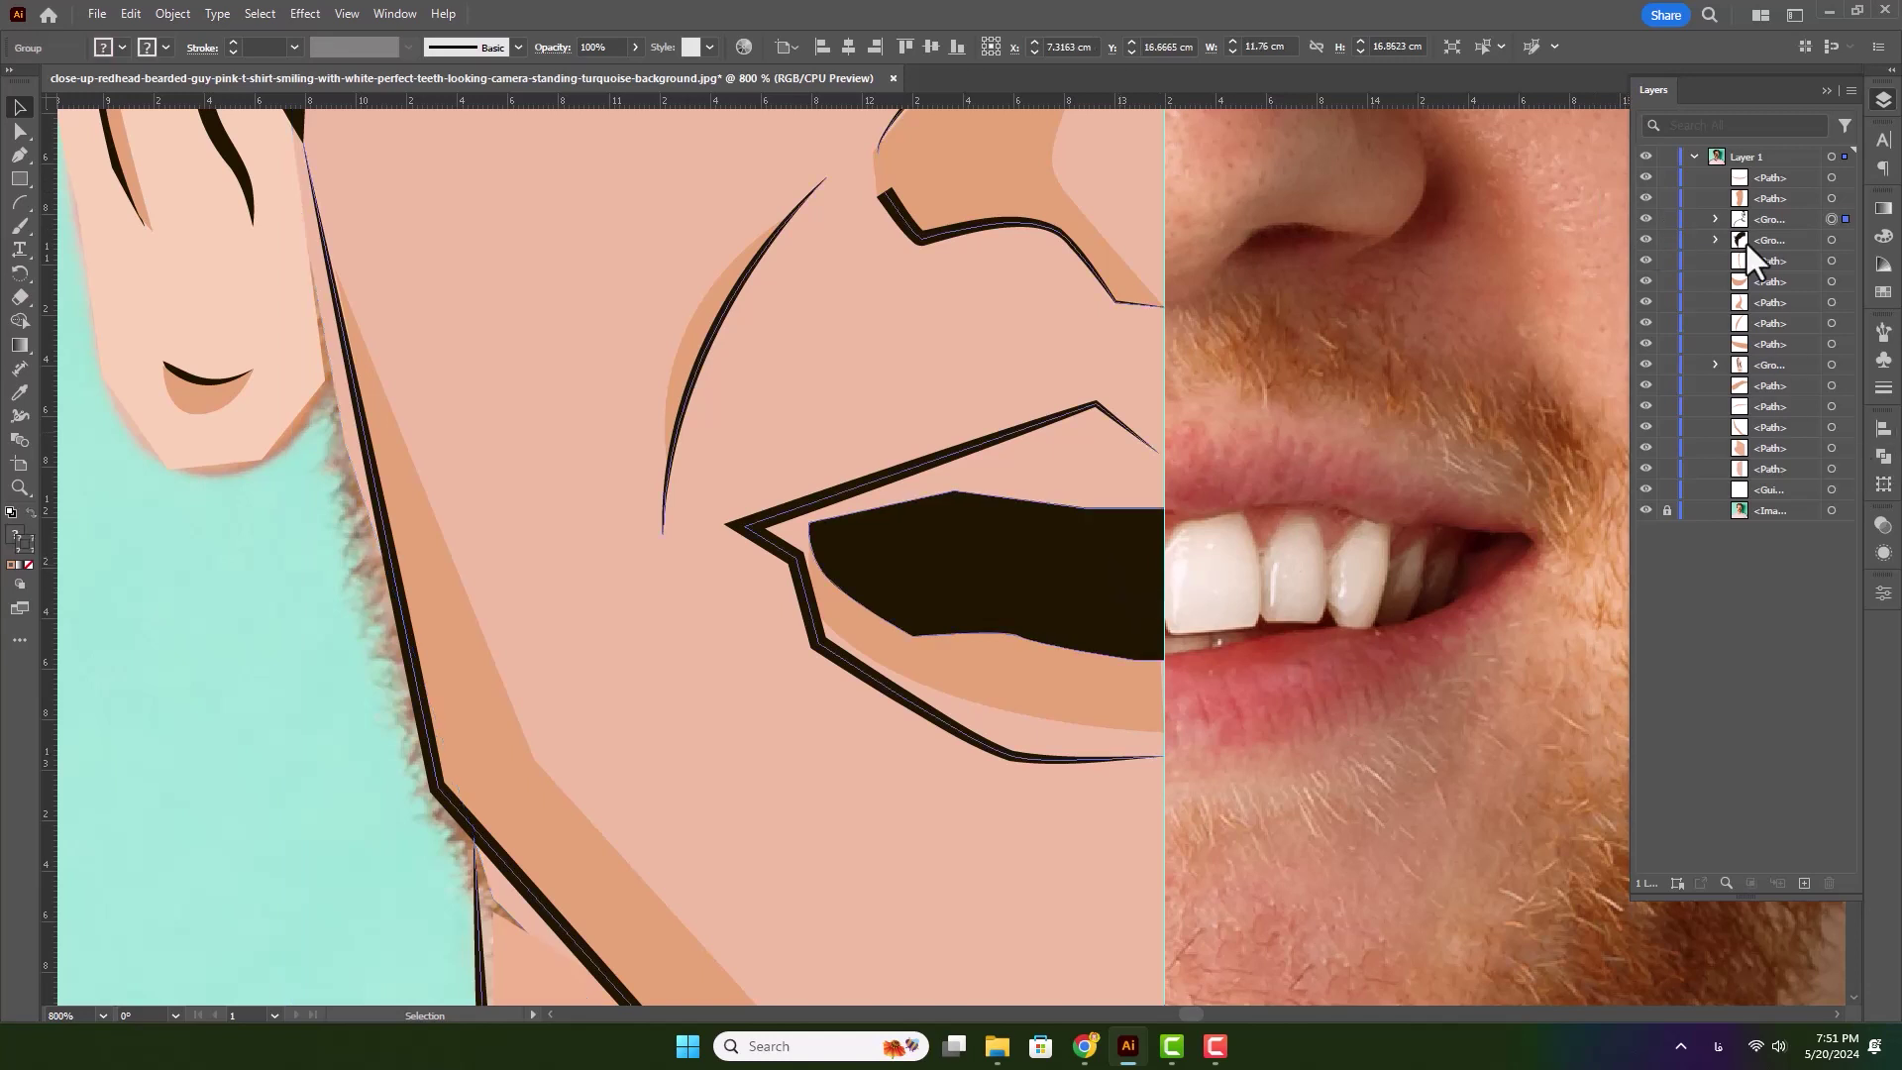
- Fill the mouth opening inside the linework group with white (RGB 255, 255, 255)
click(1715, 219)
click(1846, 345)
double_click(17, 534)
drag(1150, 455, 1009, 237)
click(1328, 334)
drag(1240, 313, 1008, 237)
click(1475, 244)
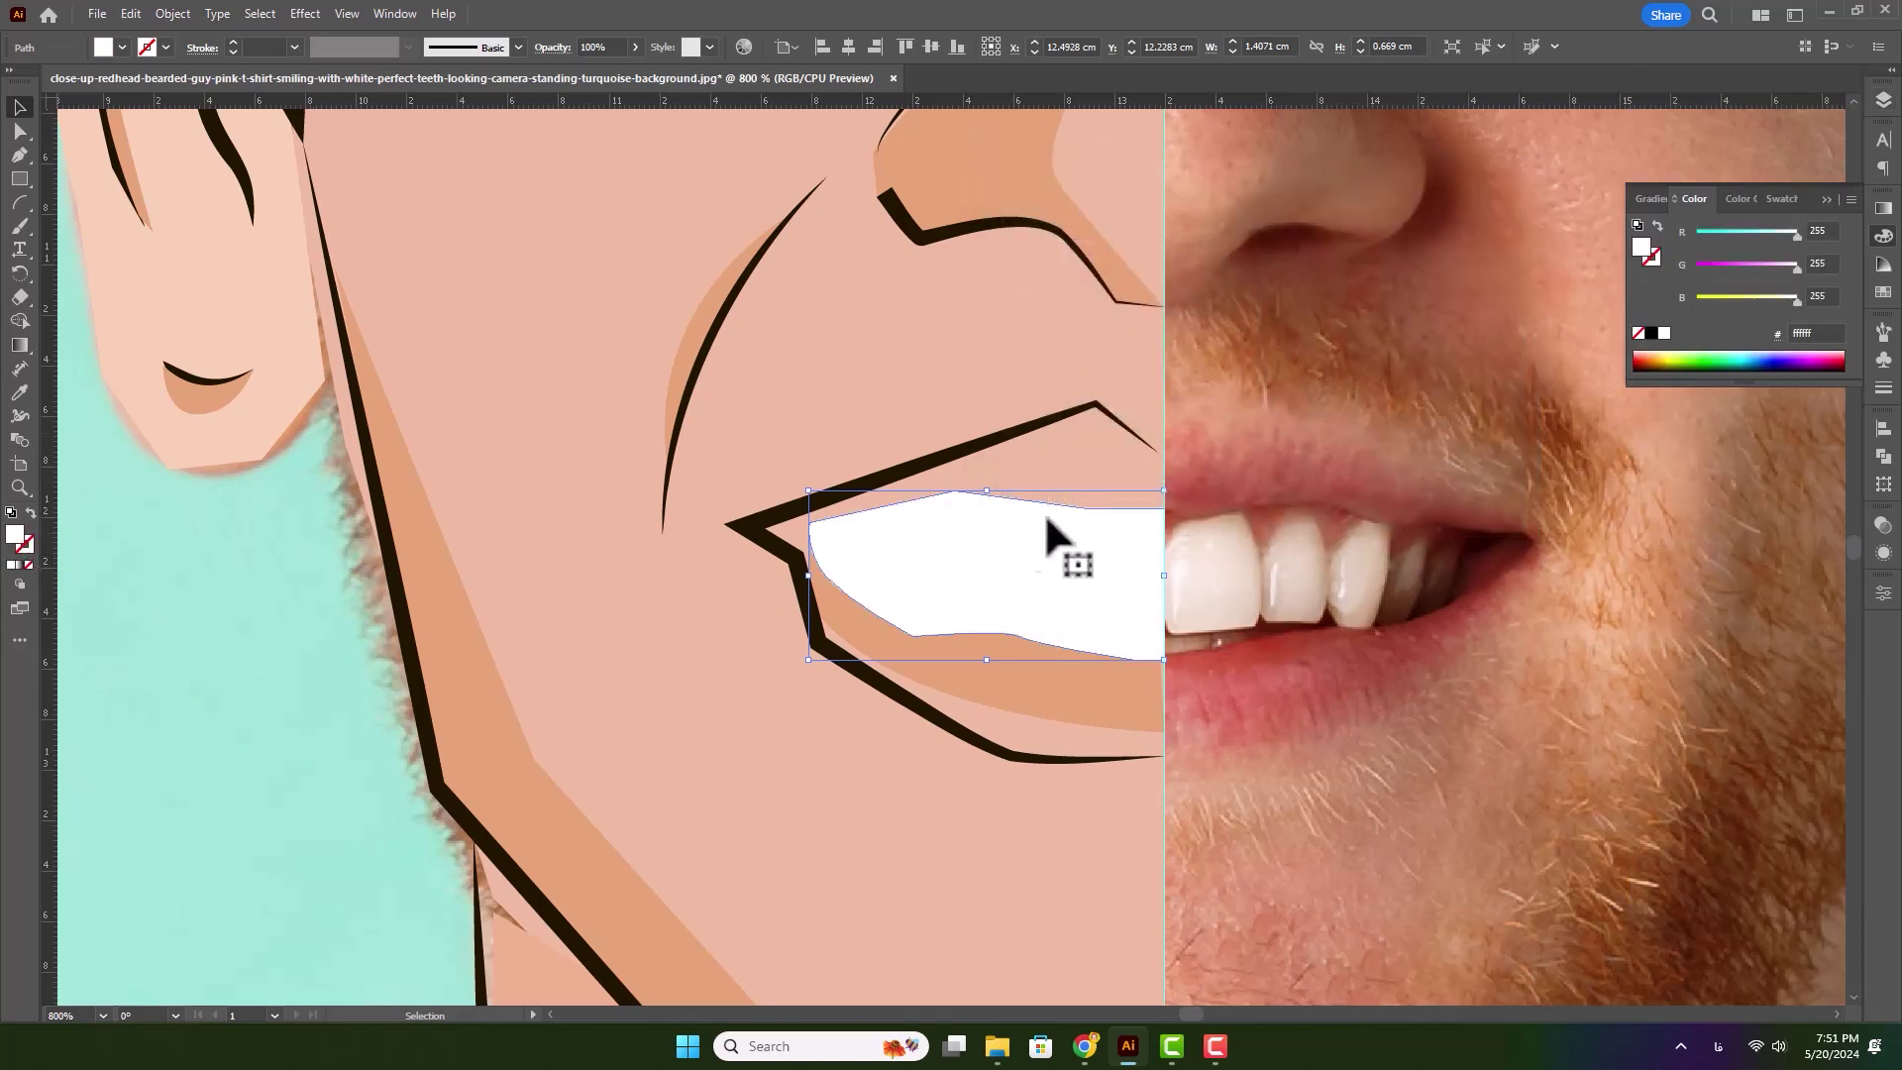
- Draw a short curved line from the mouth corner into the white teeth and give it the dark linework stroke
key(p)
click(809, 521)
drag(877, 534, 924, 530)
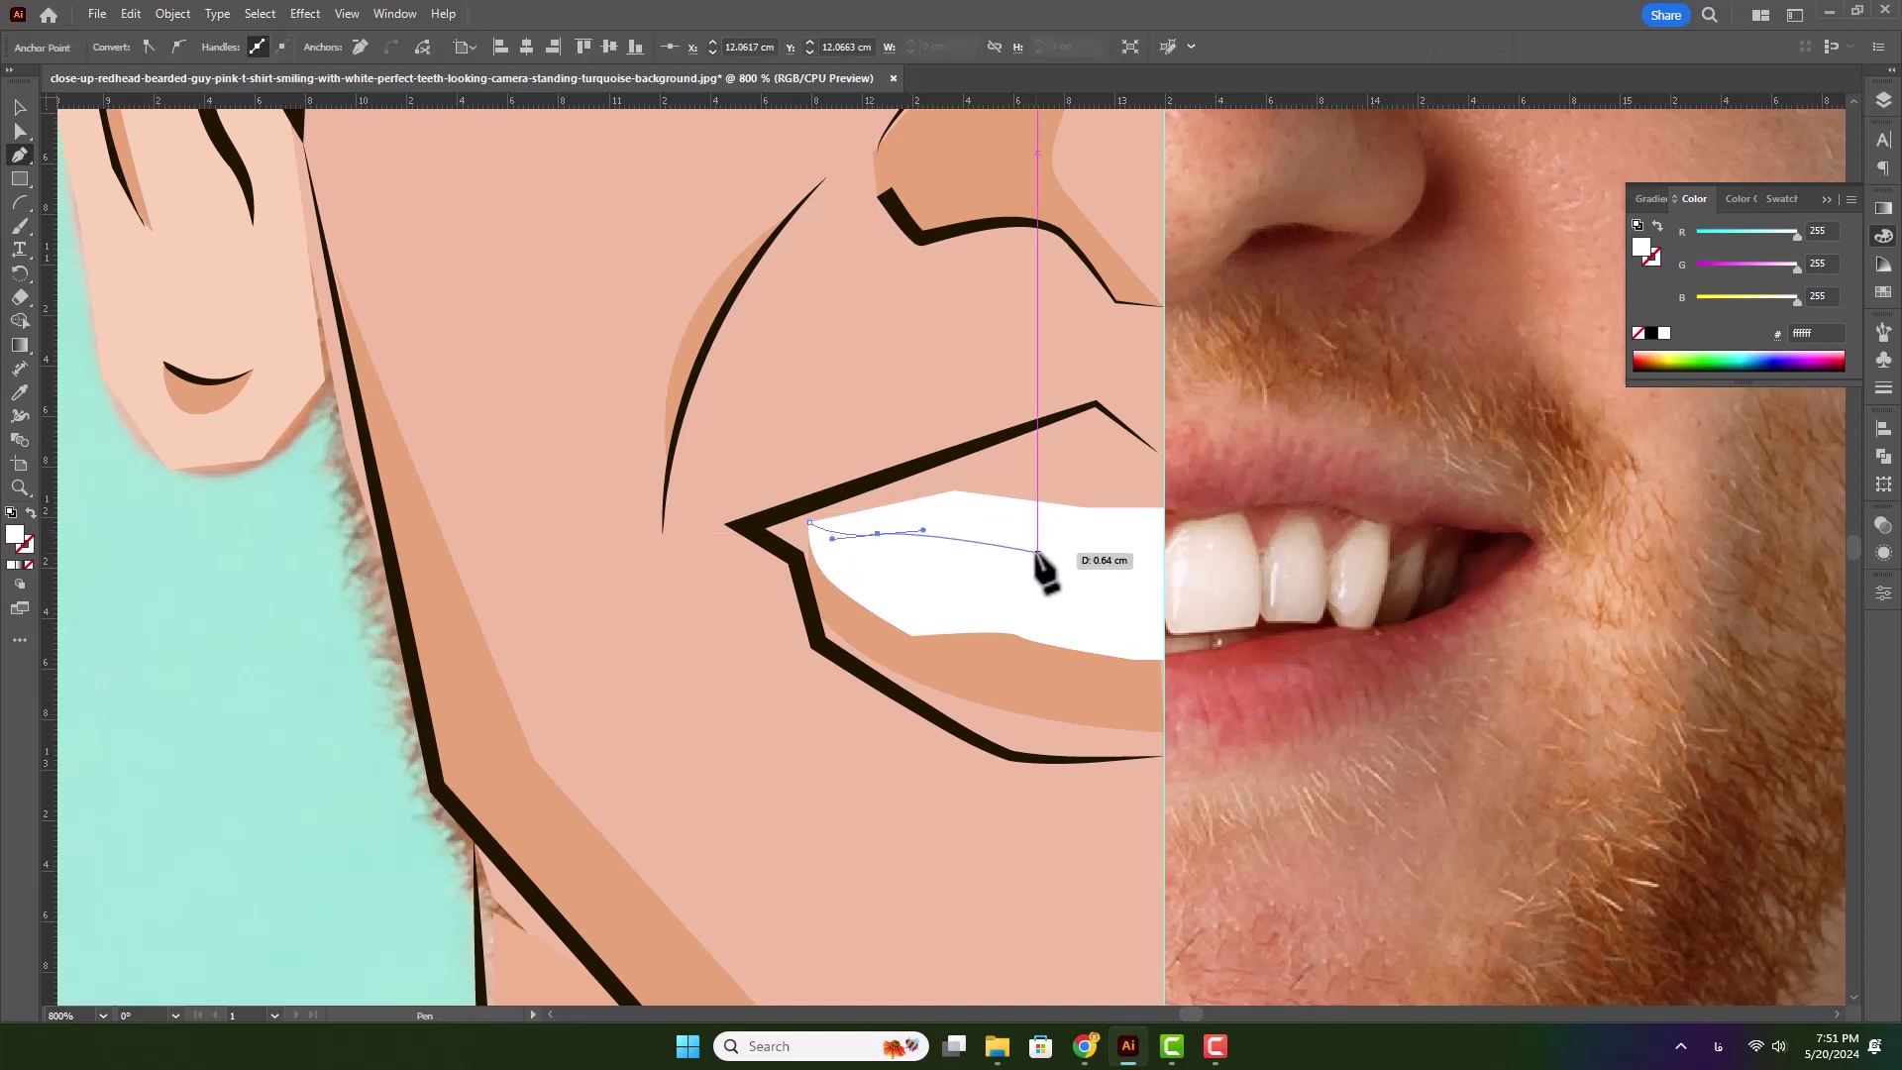
key(i)
click(239, 168)
click(19, 106)
click(860, 533)
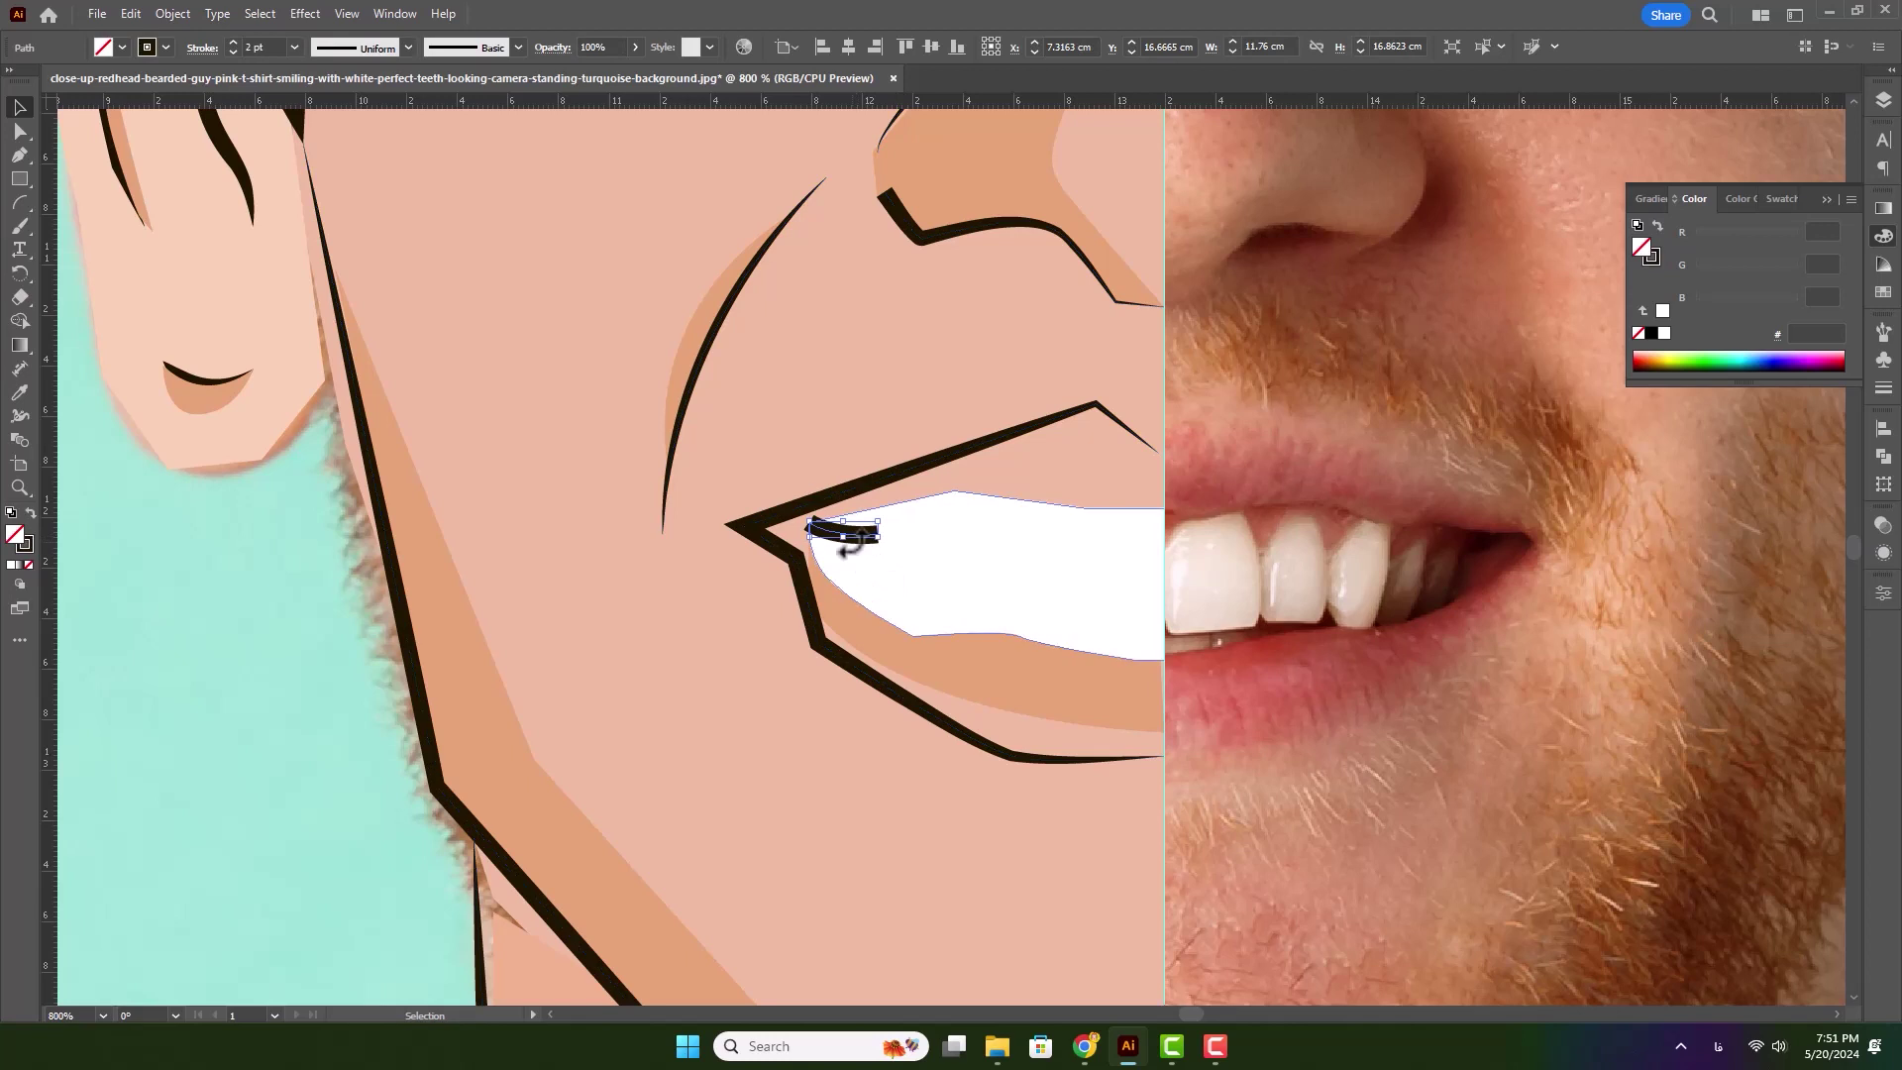
- Give the mouth-corner line a triangular tapered width profile and a 0.75 pt stroke, and nudge it into place
click(342, 47)
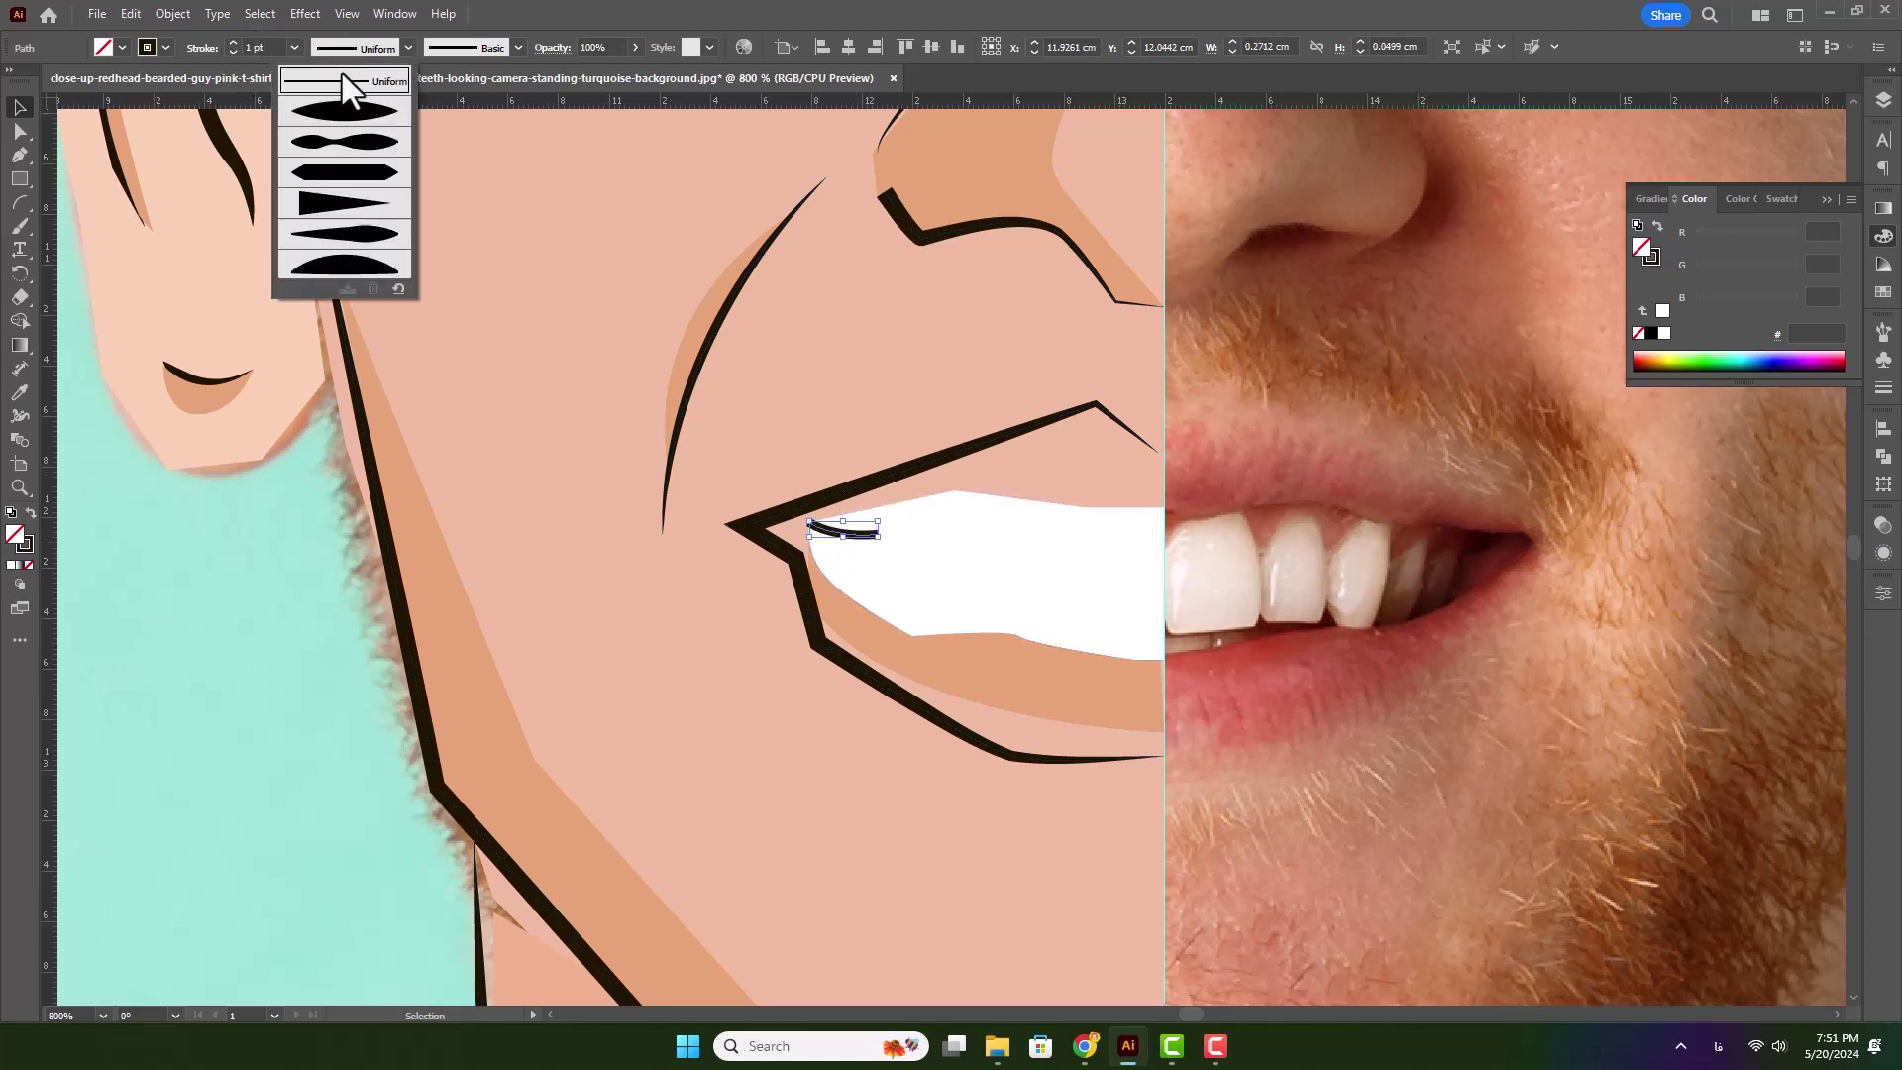
click(345, 111)
click(347, 48)
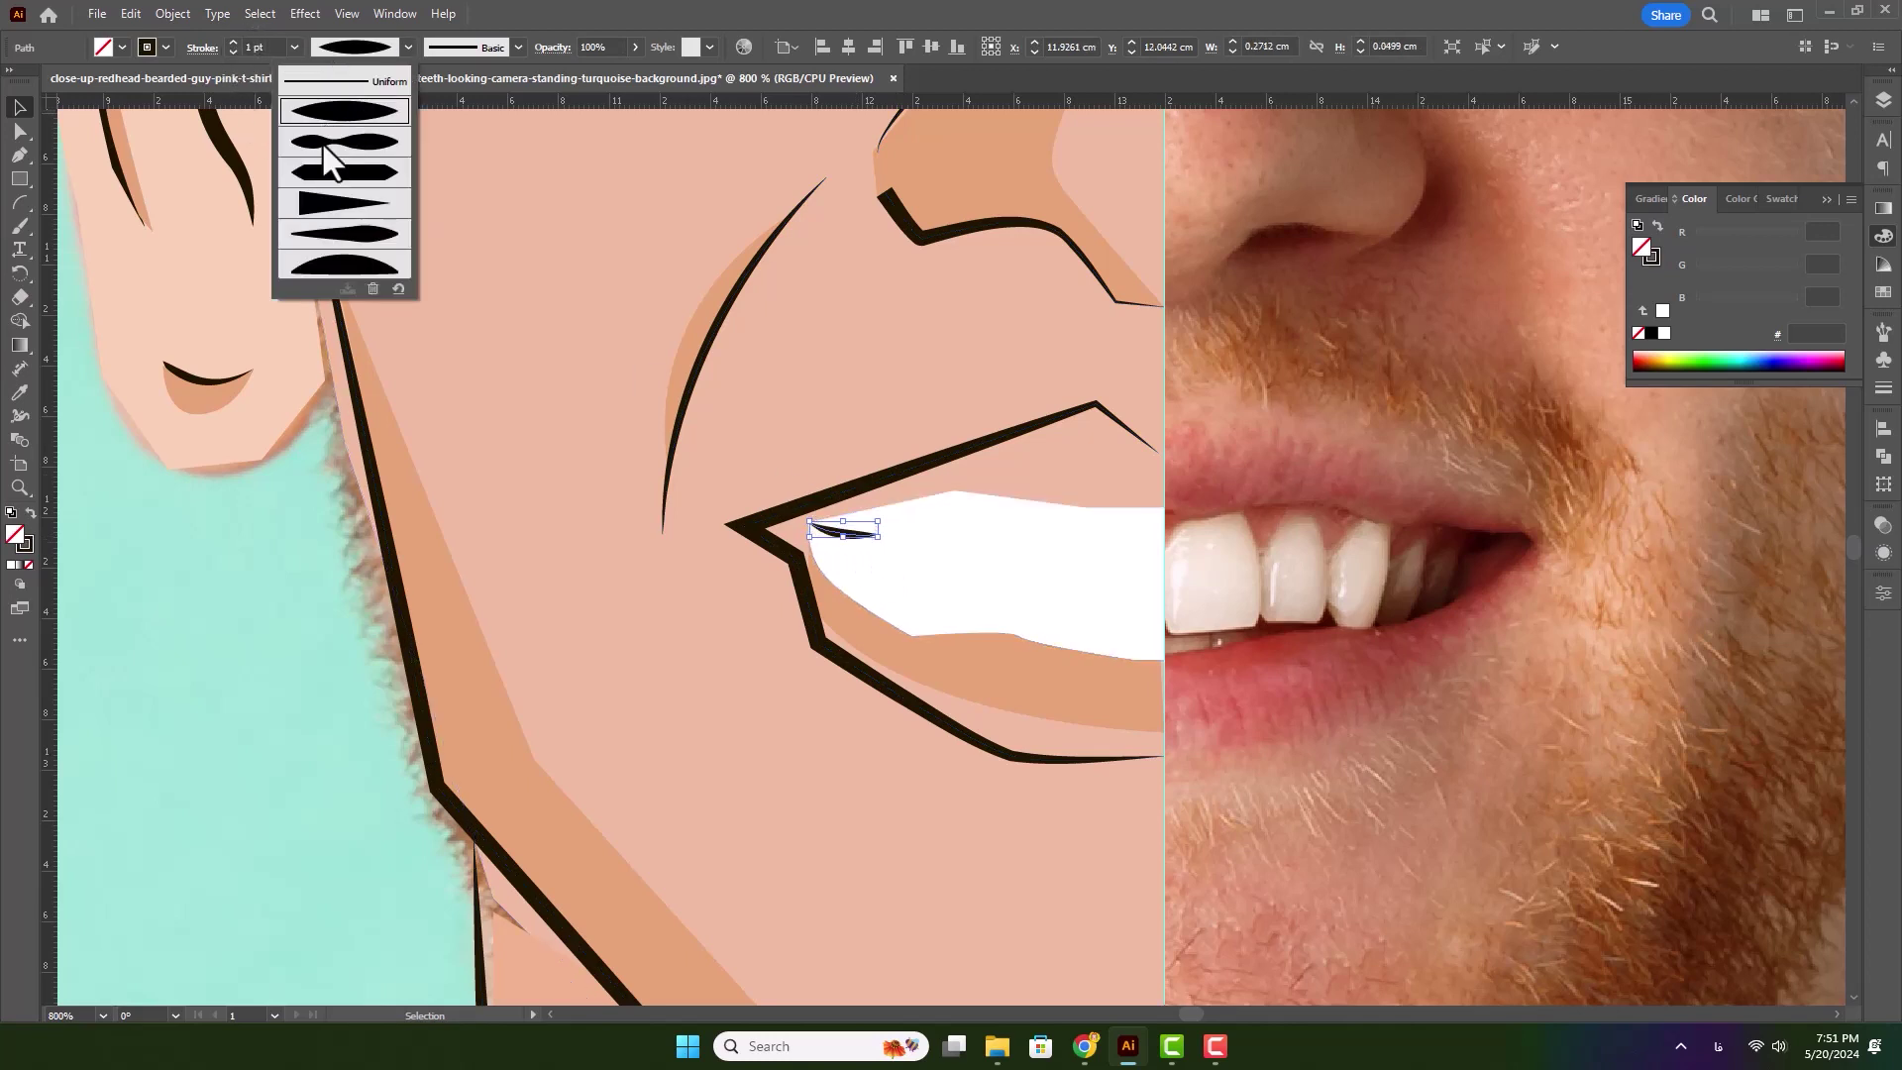
click(332, 204)
click(232, 53)
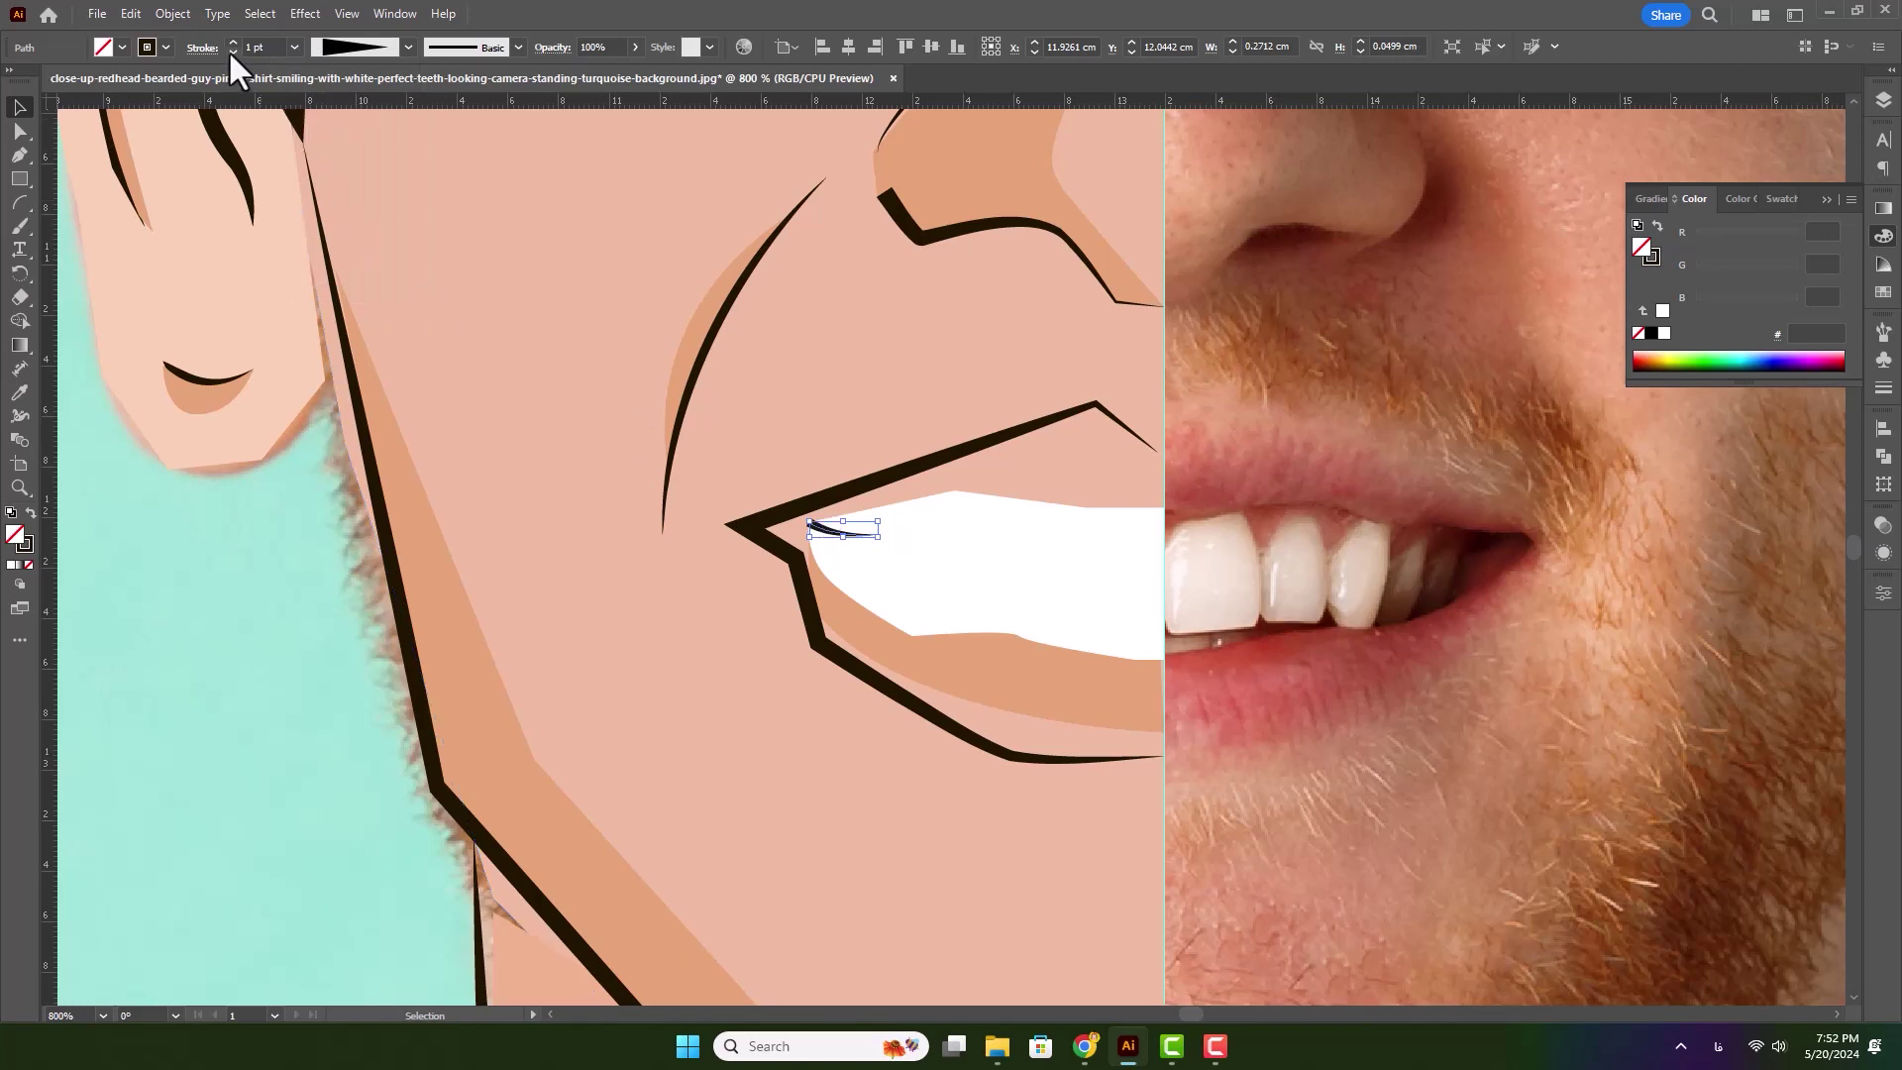
scroll(815, 522, up, 3)
drag(829, 531, 860, 546)
scroll(864, 550, down, 4)
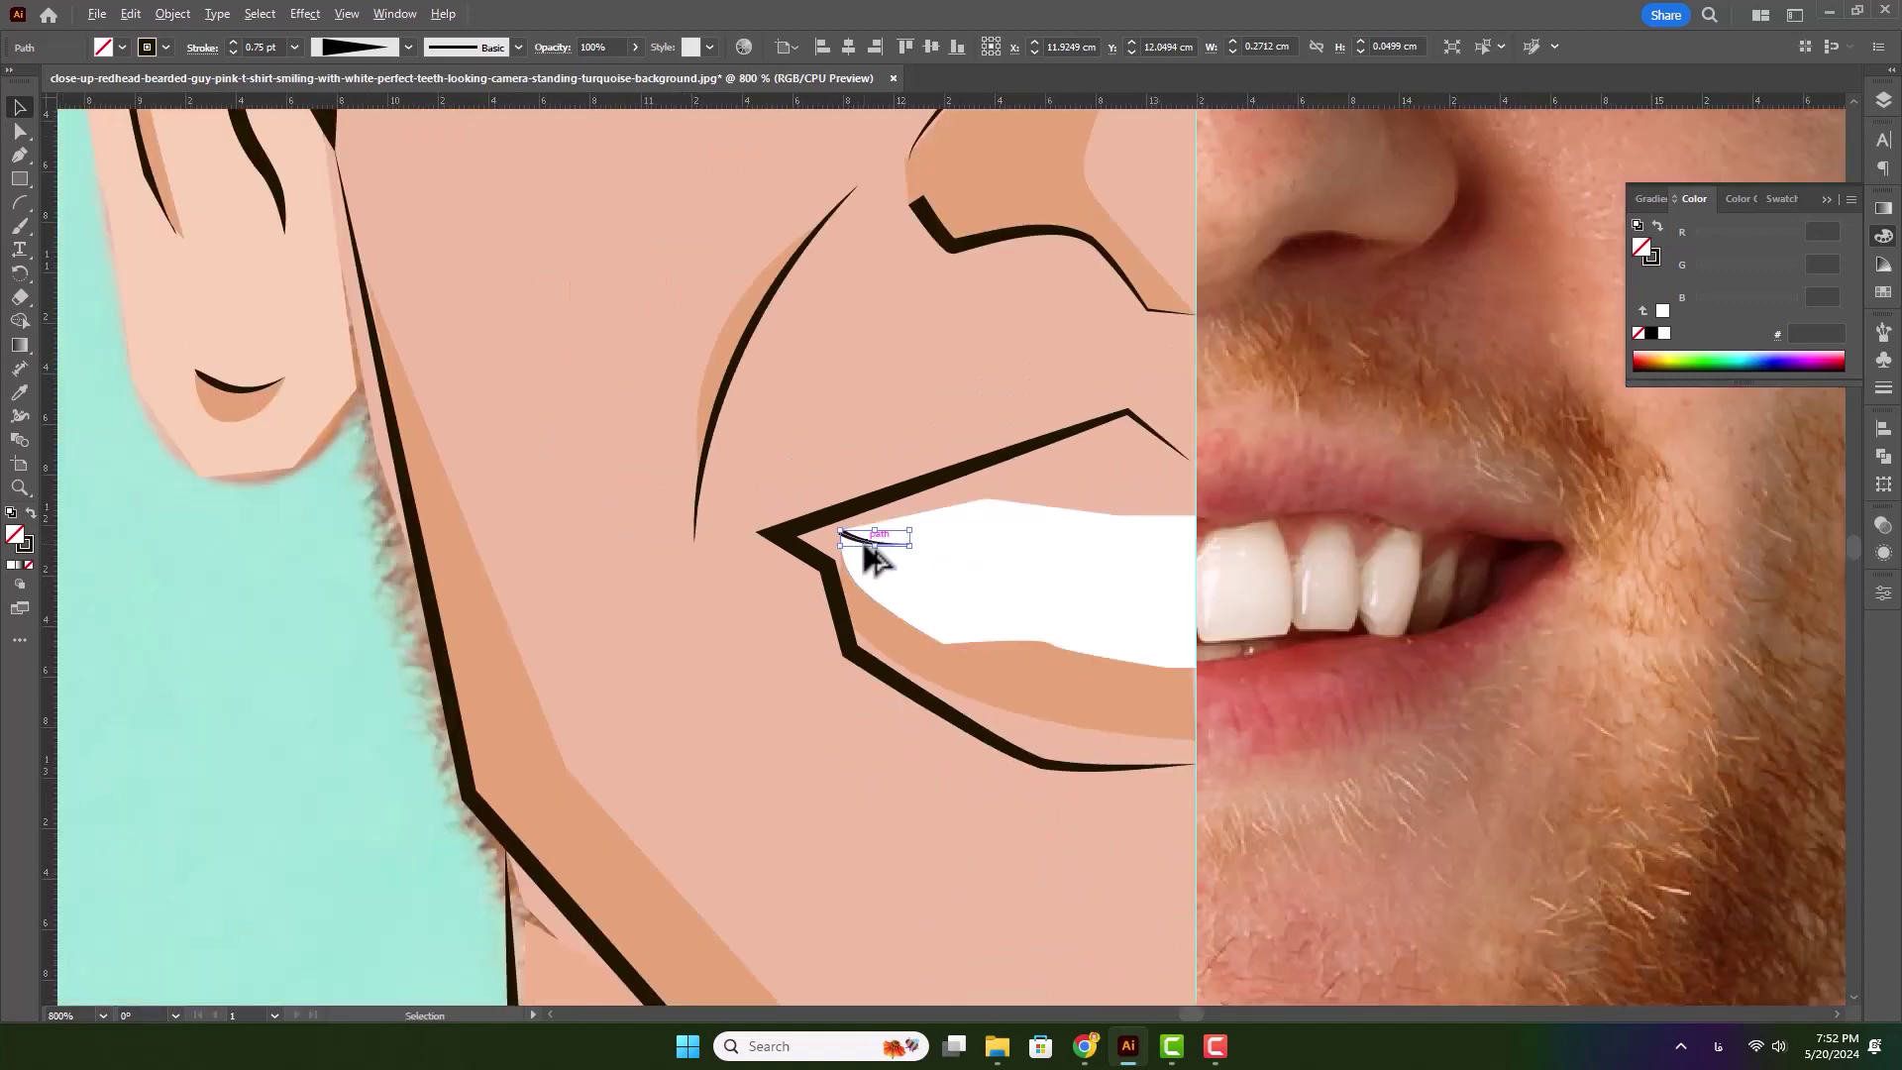
click(486, 648)
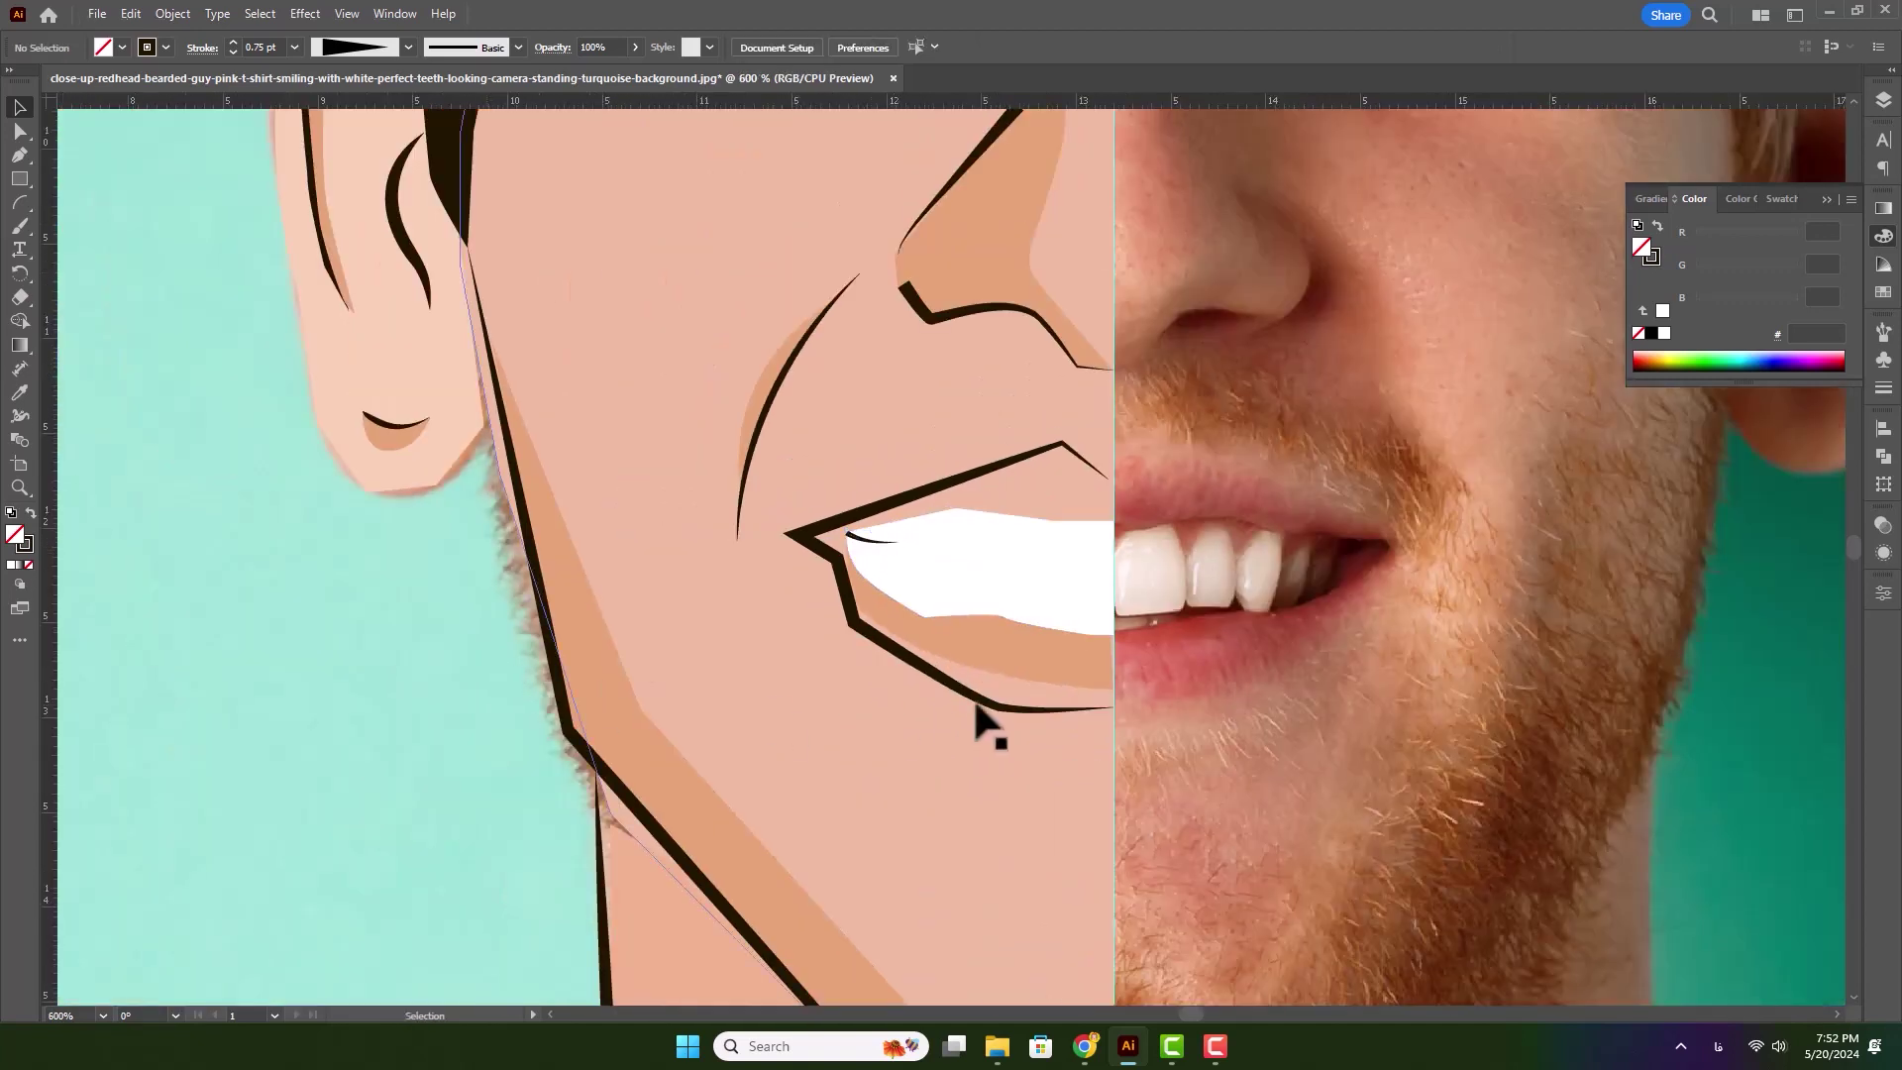
click(860, 538)
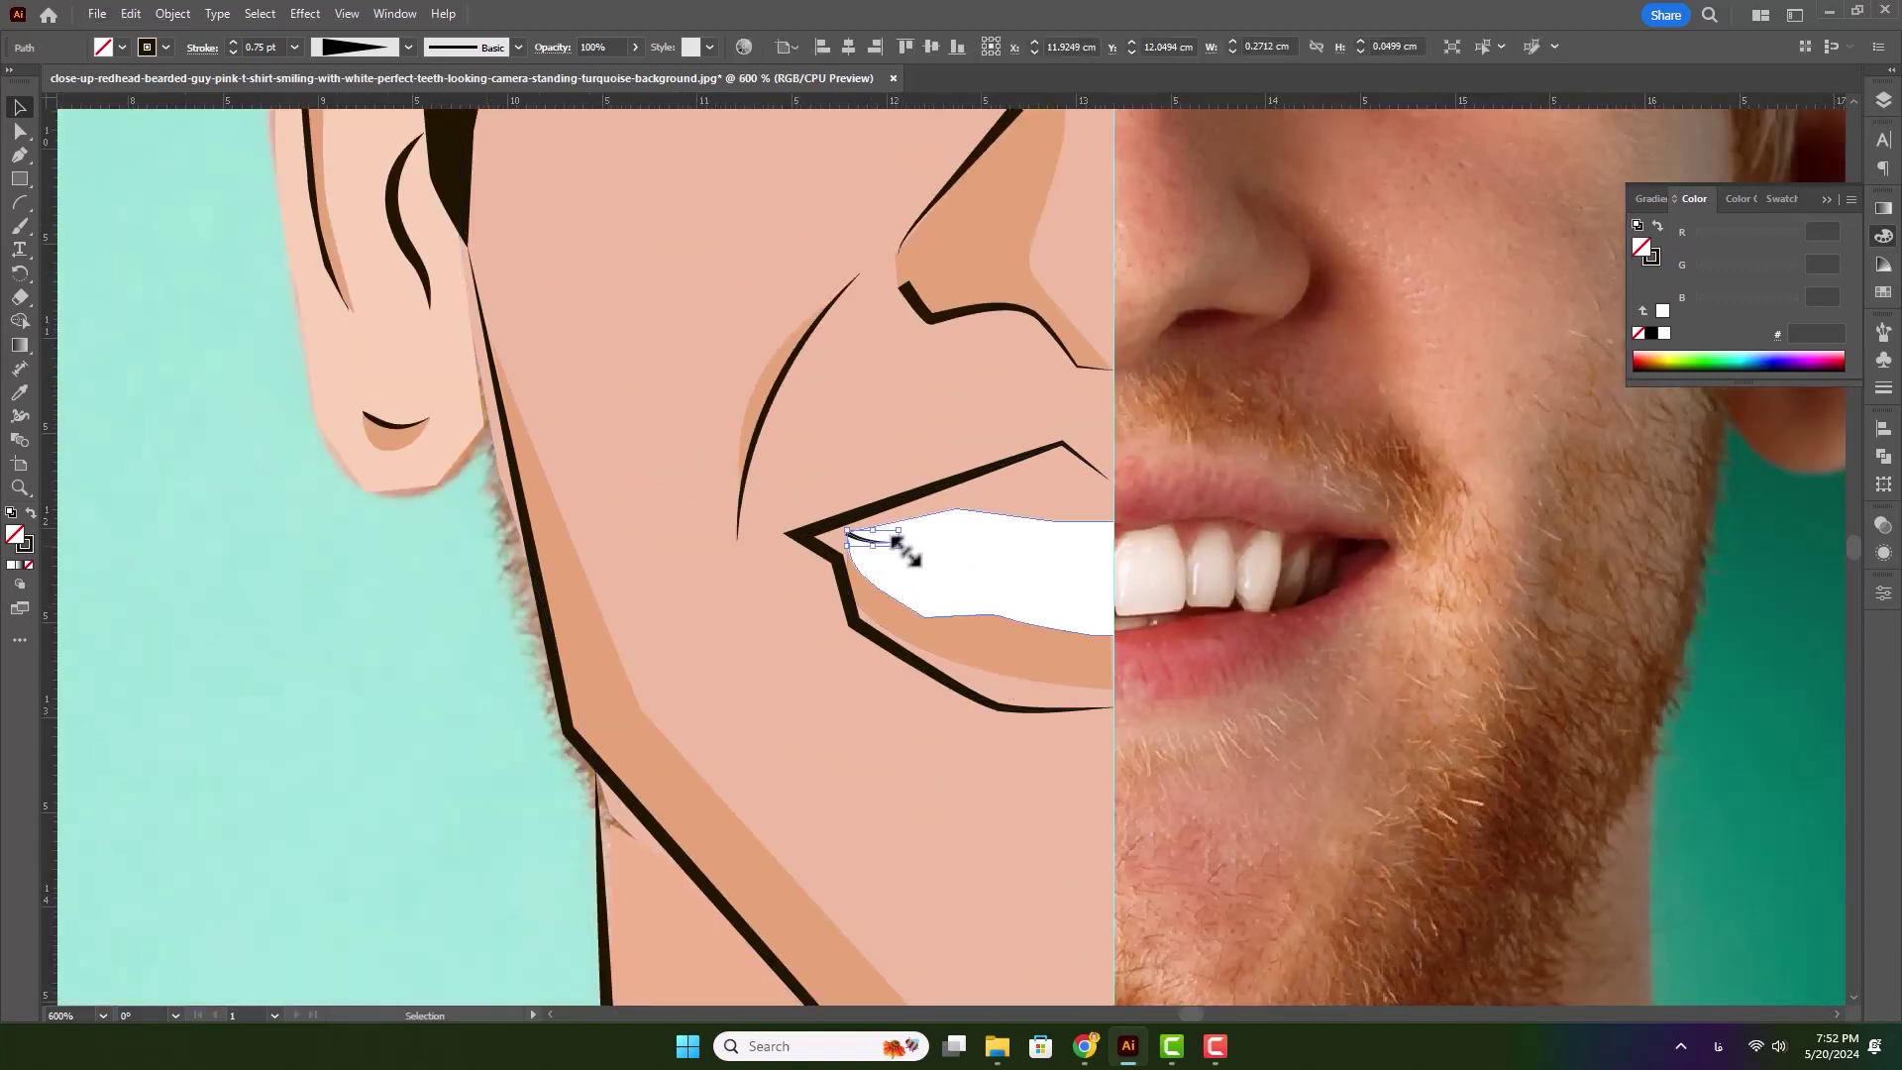
click(565, 674)
- Copy the small outer eyebrow stroke inside the linework group to the eye's outer corner and rotate it to follow the lid crease
scroll(809, 690, down, 3)
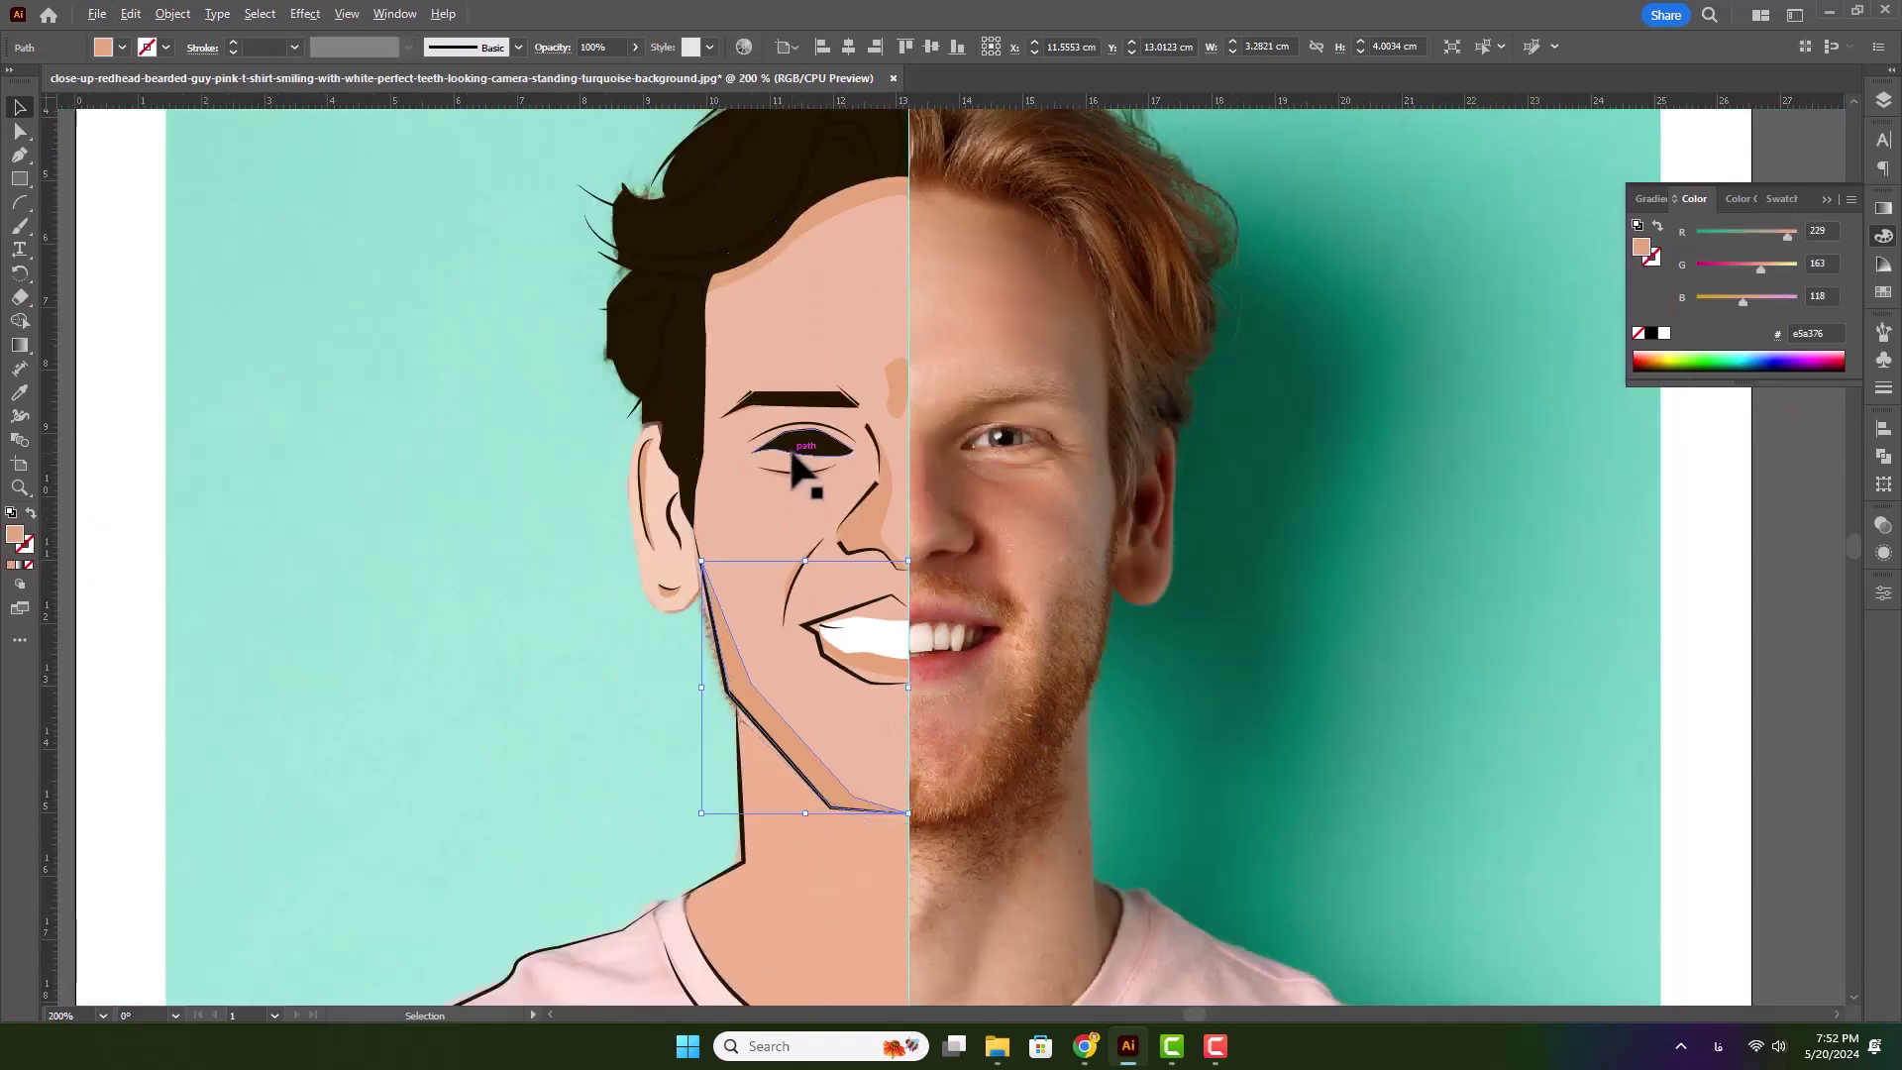
scroll(793, 466, up, 4)
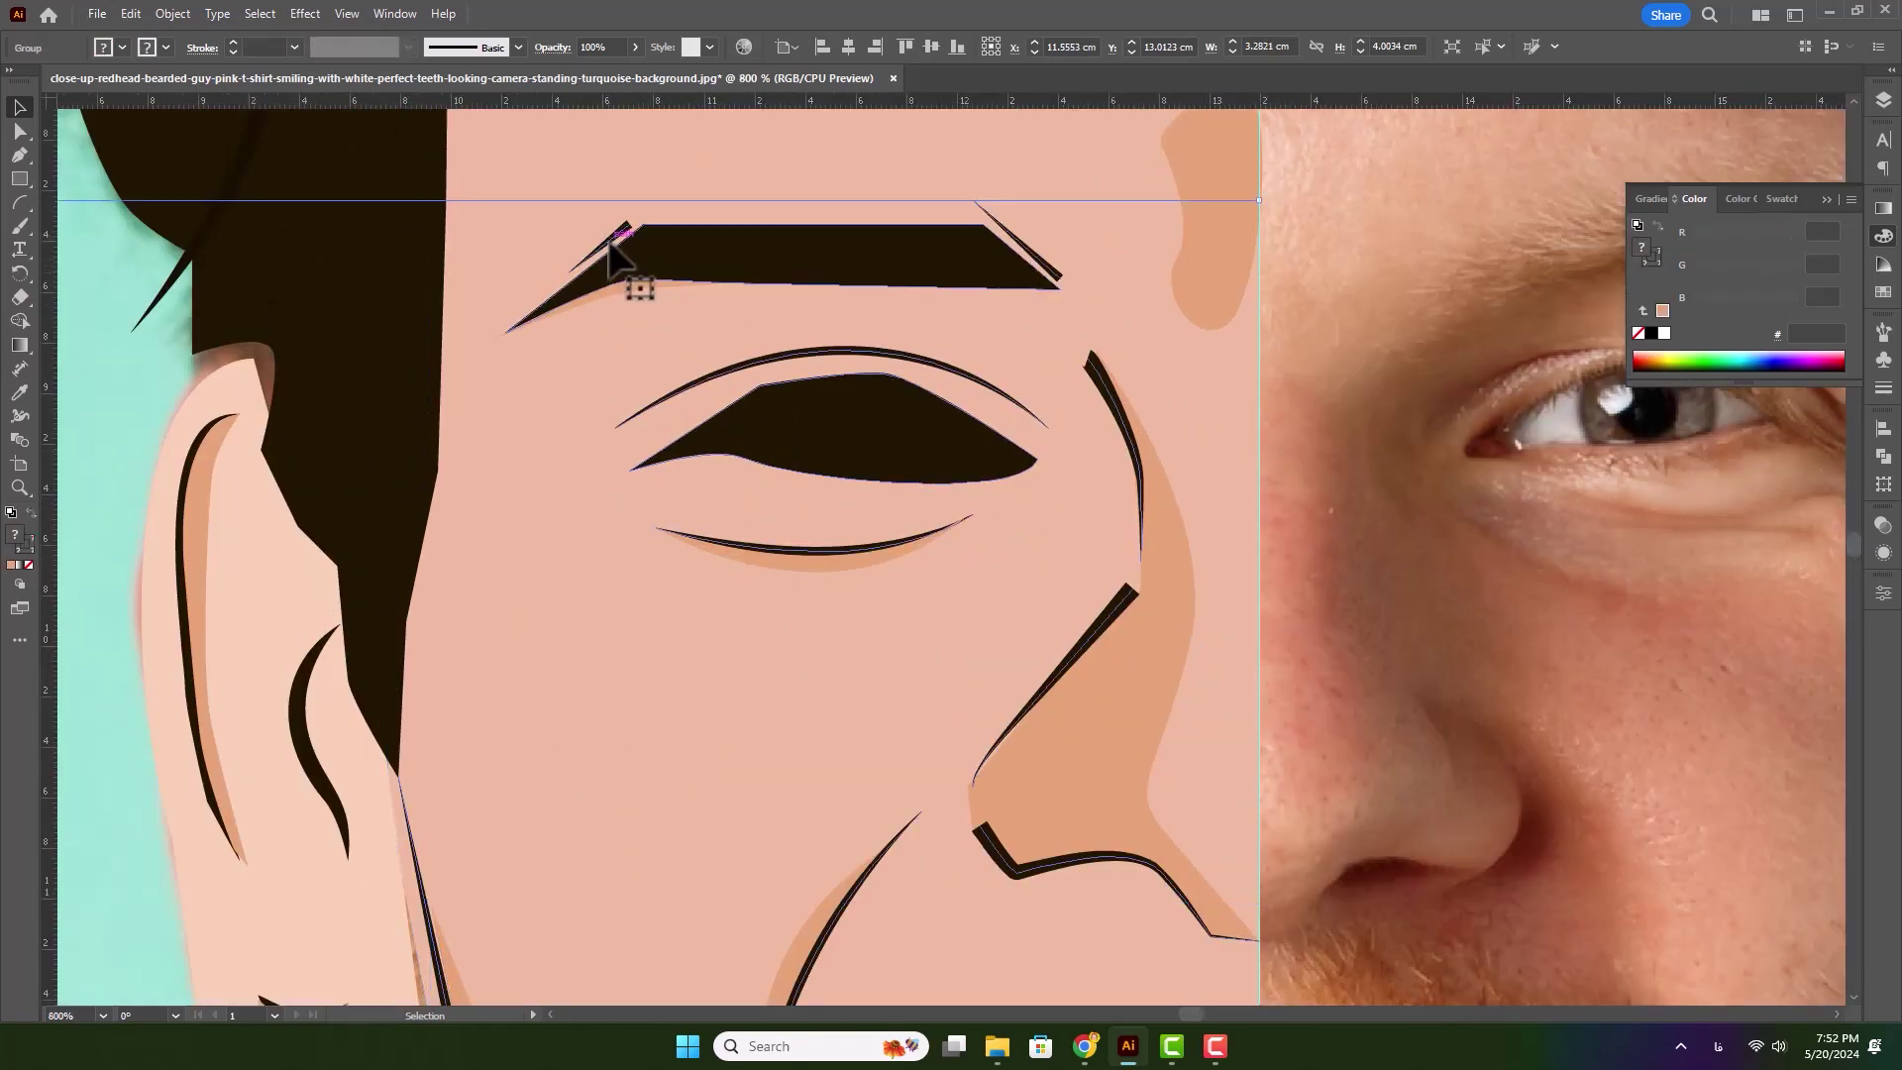
double_click(613, 243)
mouse_move(624, 243)
mouse_down()
mouse_move(634, 394)
mouse_move(694, 401)
mouse_up()
click(702, 399)
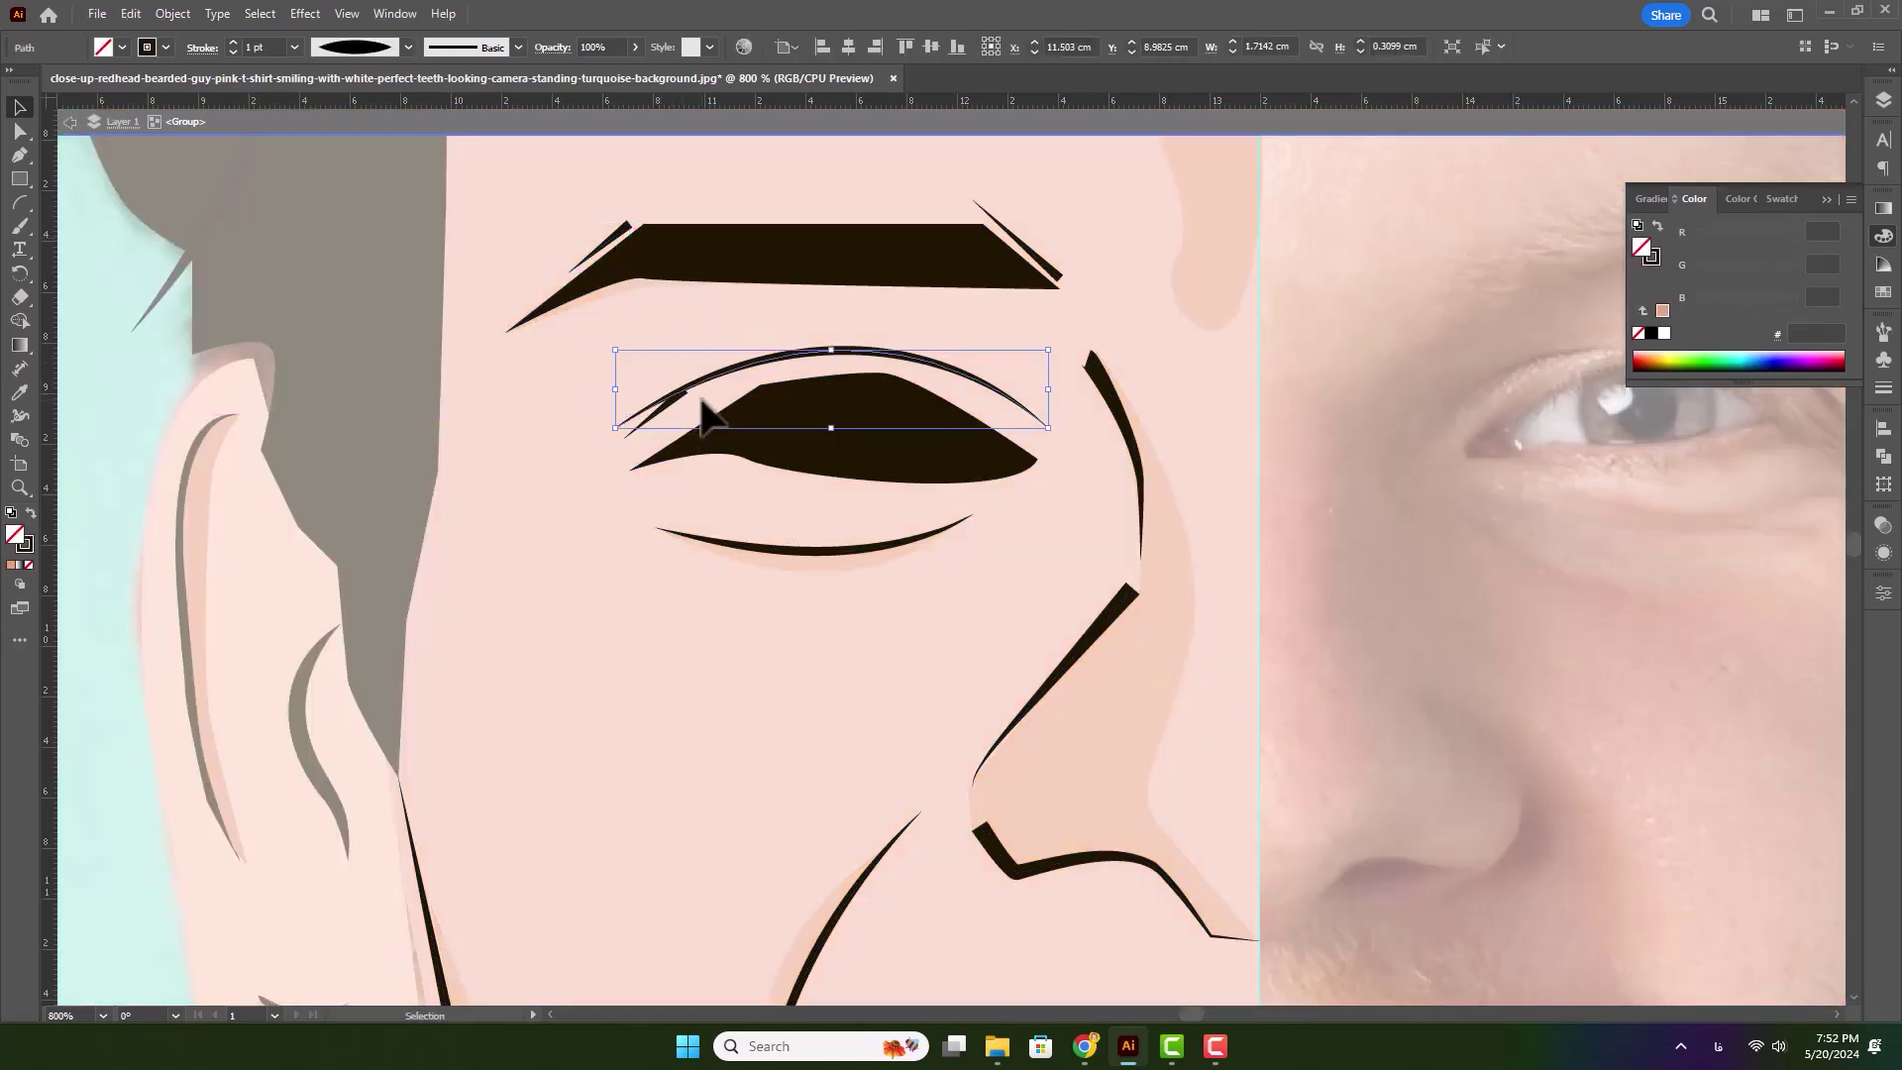
click(671, 404)
drag(696, 387, 706, 397)
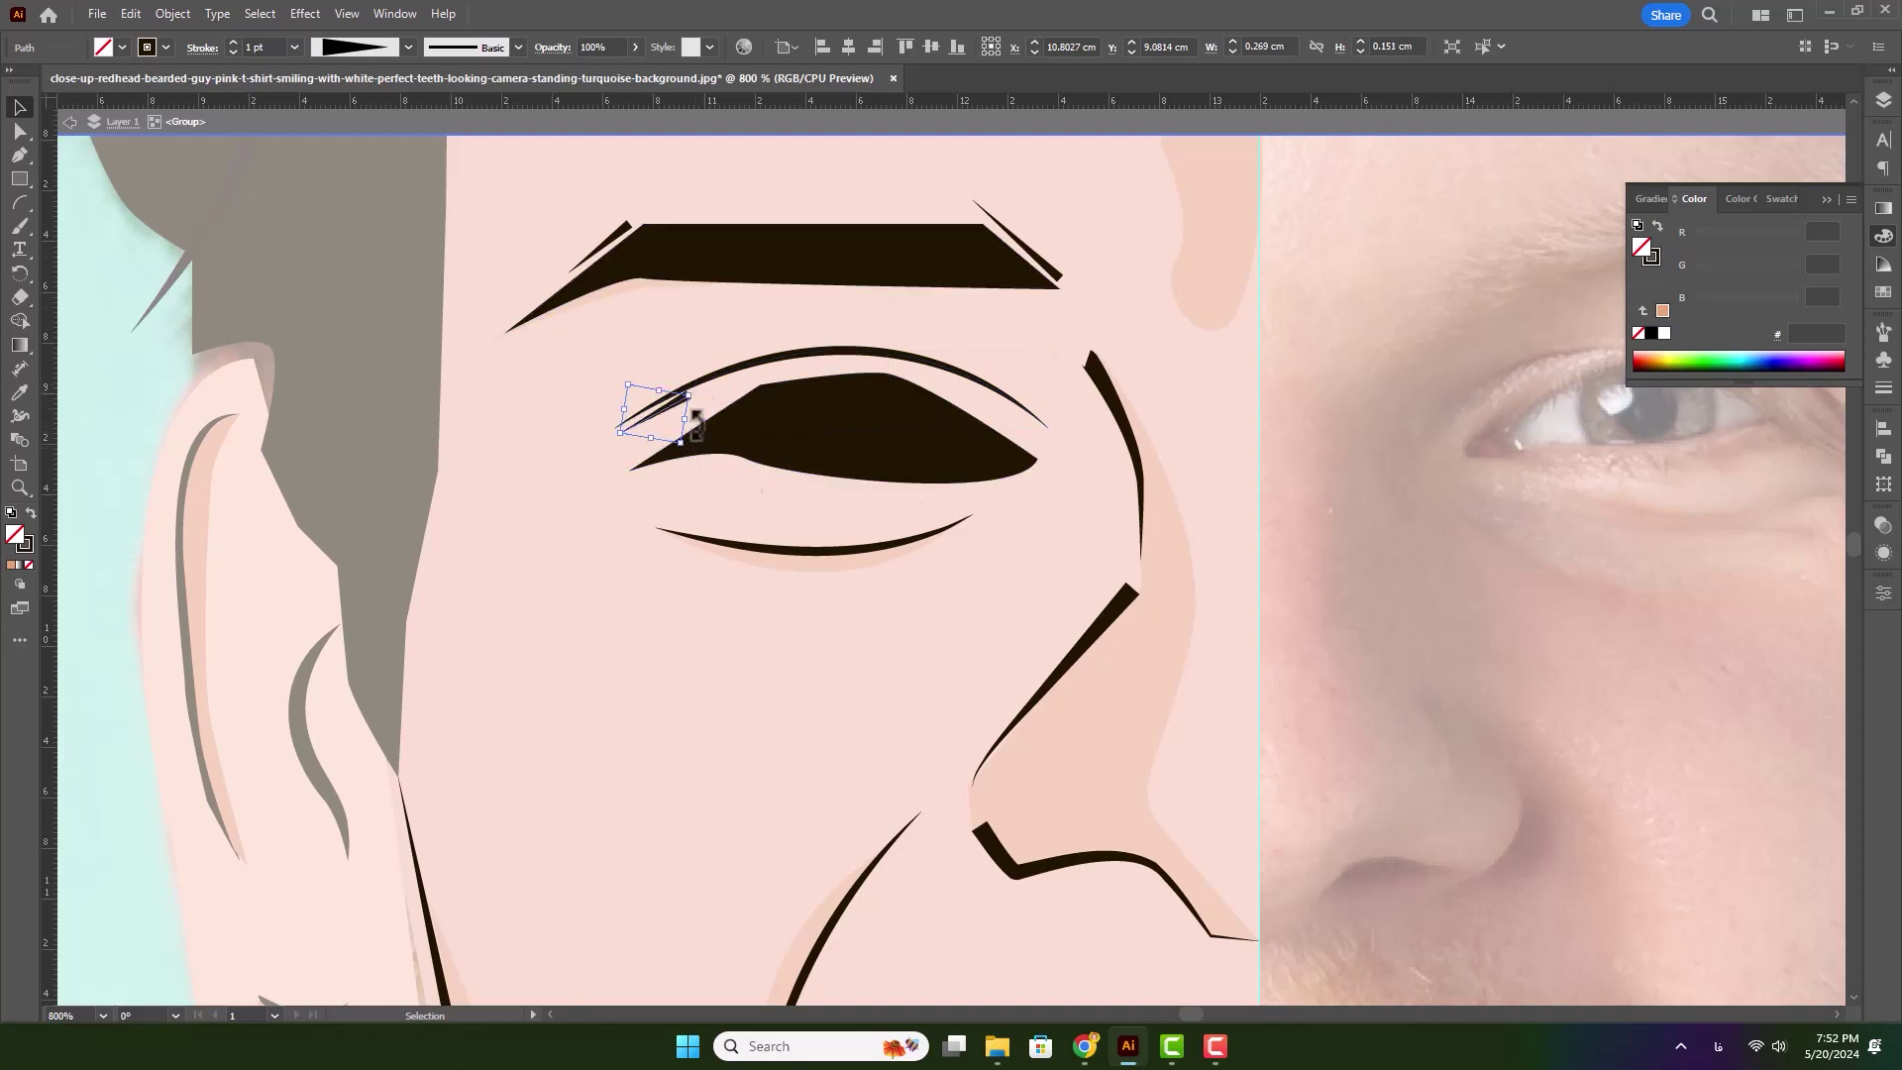
scroll(903, 591, down, 1)
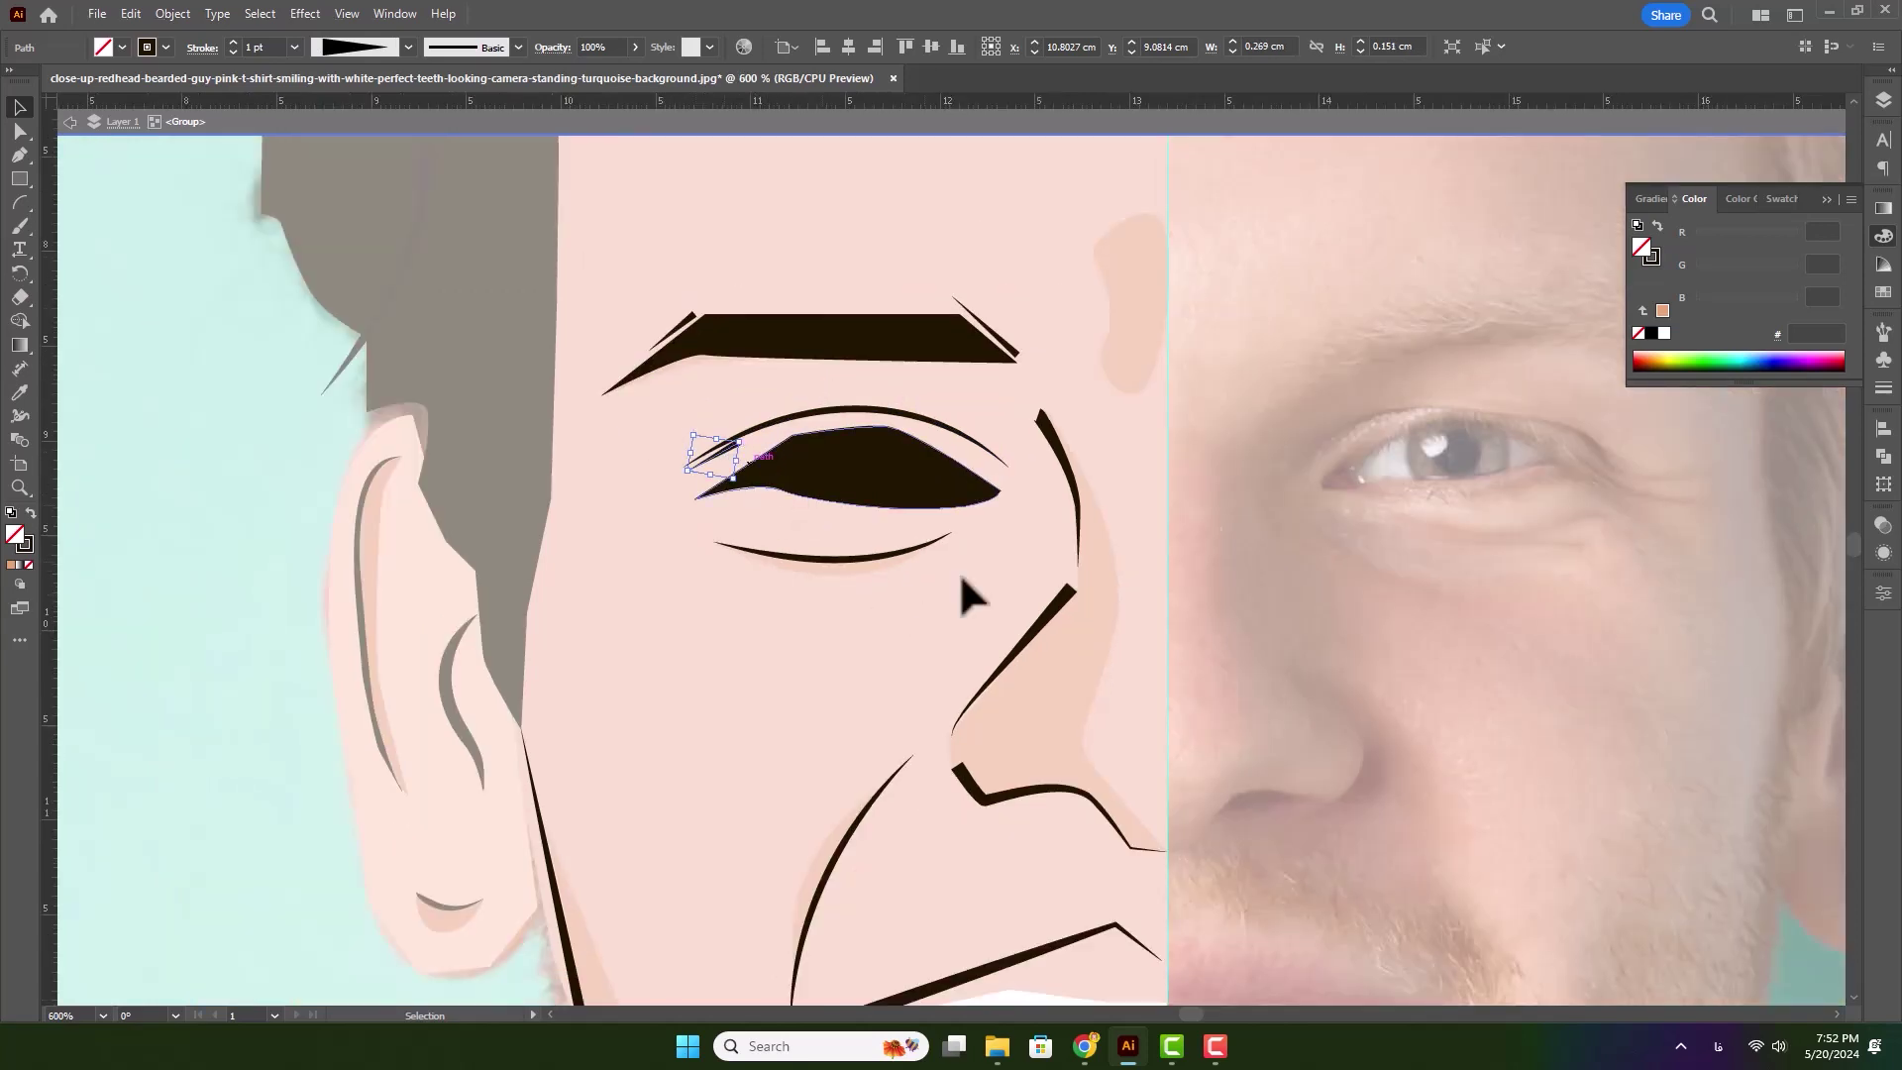
scroll(1020, 773, down, 1)
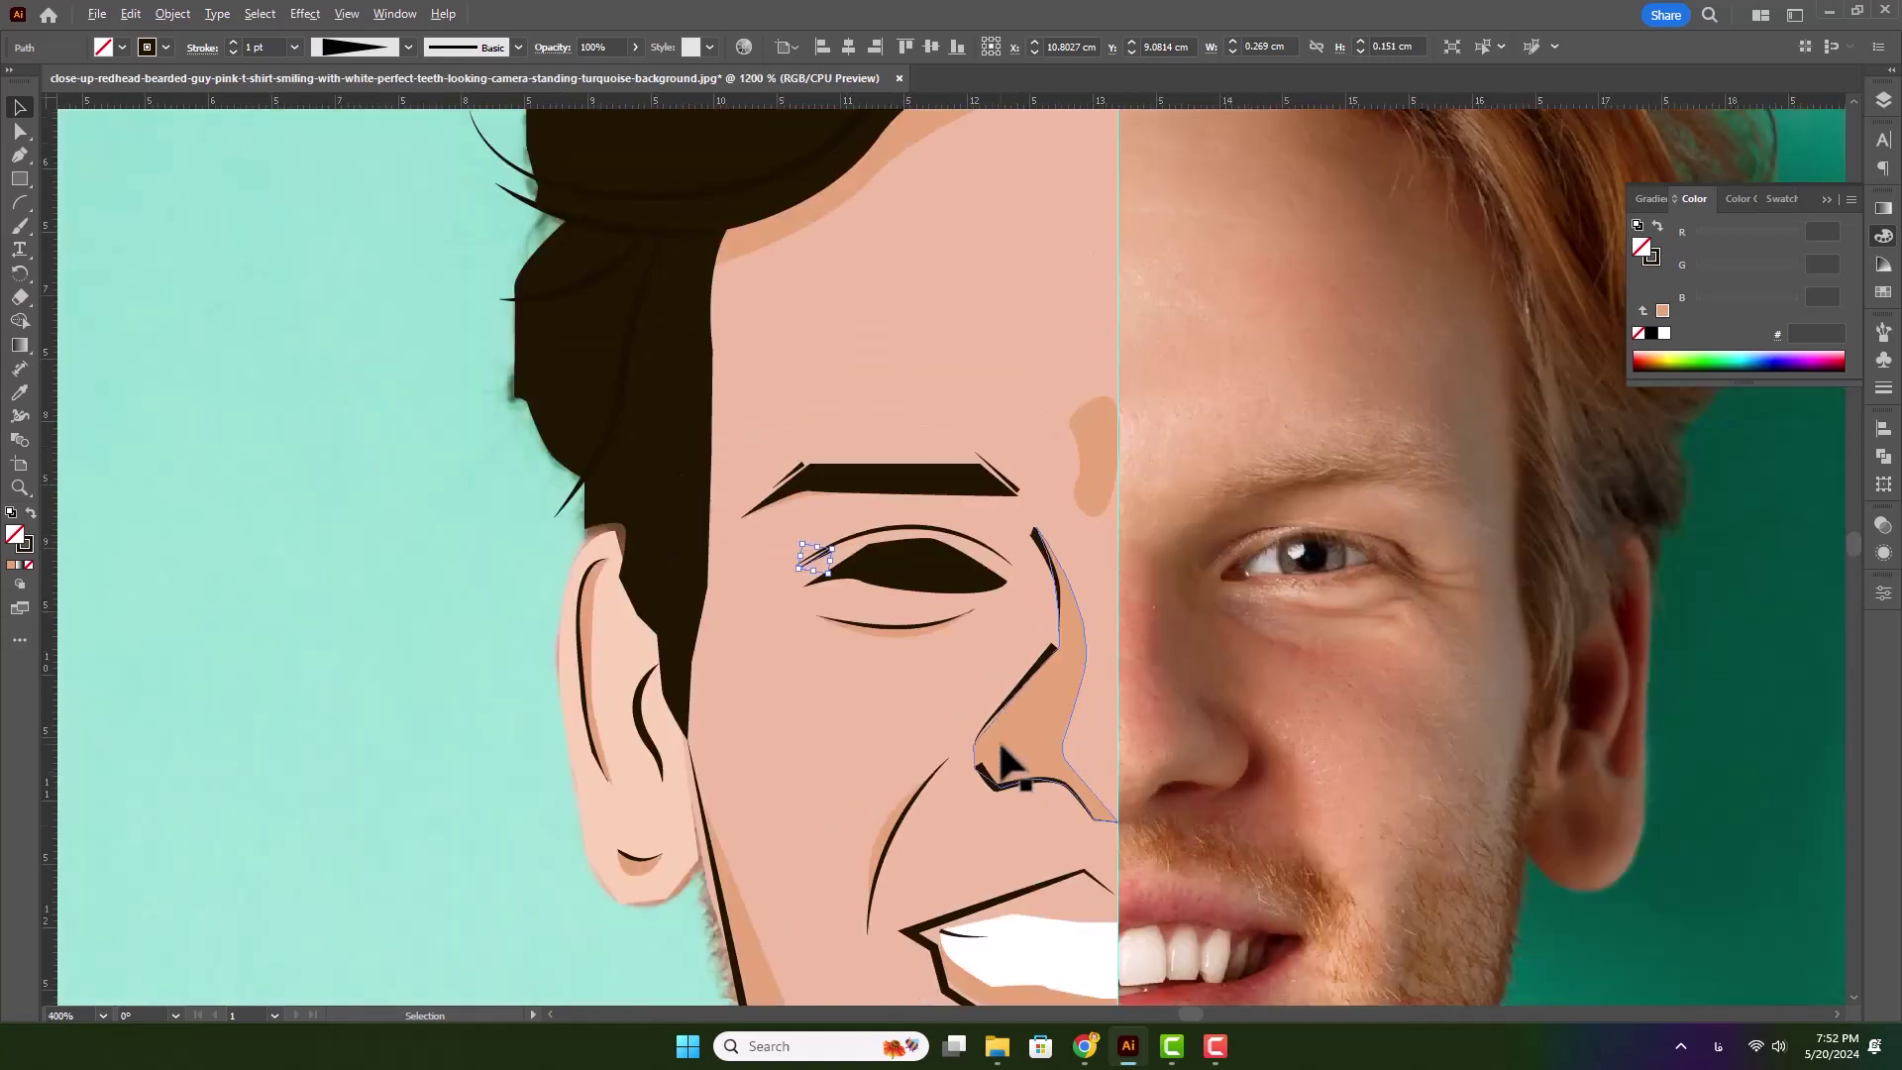
- Draw a curved open line around the outer side of the nostril and match it to the dark linework stroke
scroll(1001, 751, up, 3)
drag(959, 696, 909, 514)
key(p)
click(885, 468)
drag(869, 612, 889, 738)
key(i)
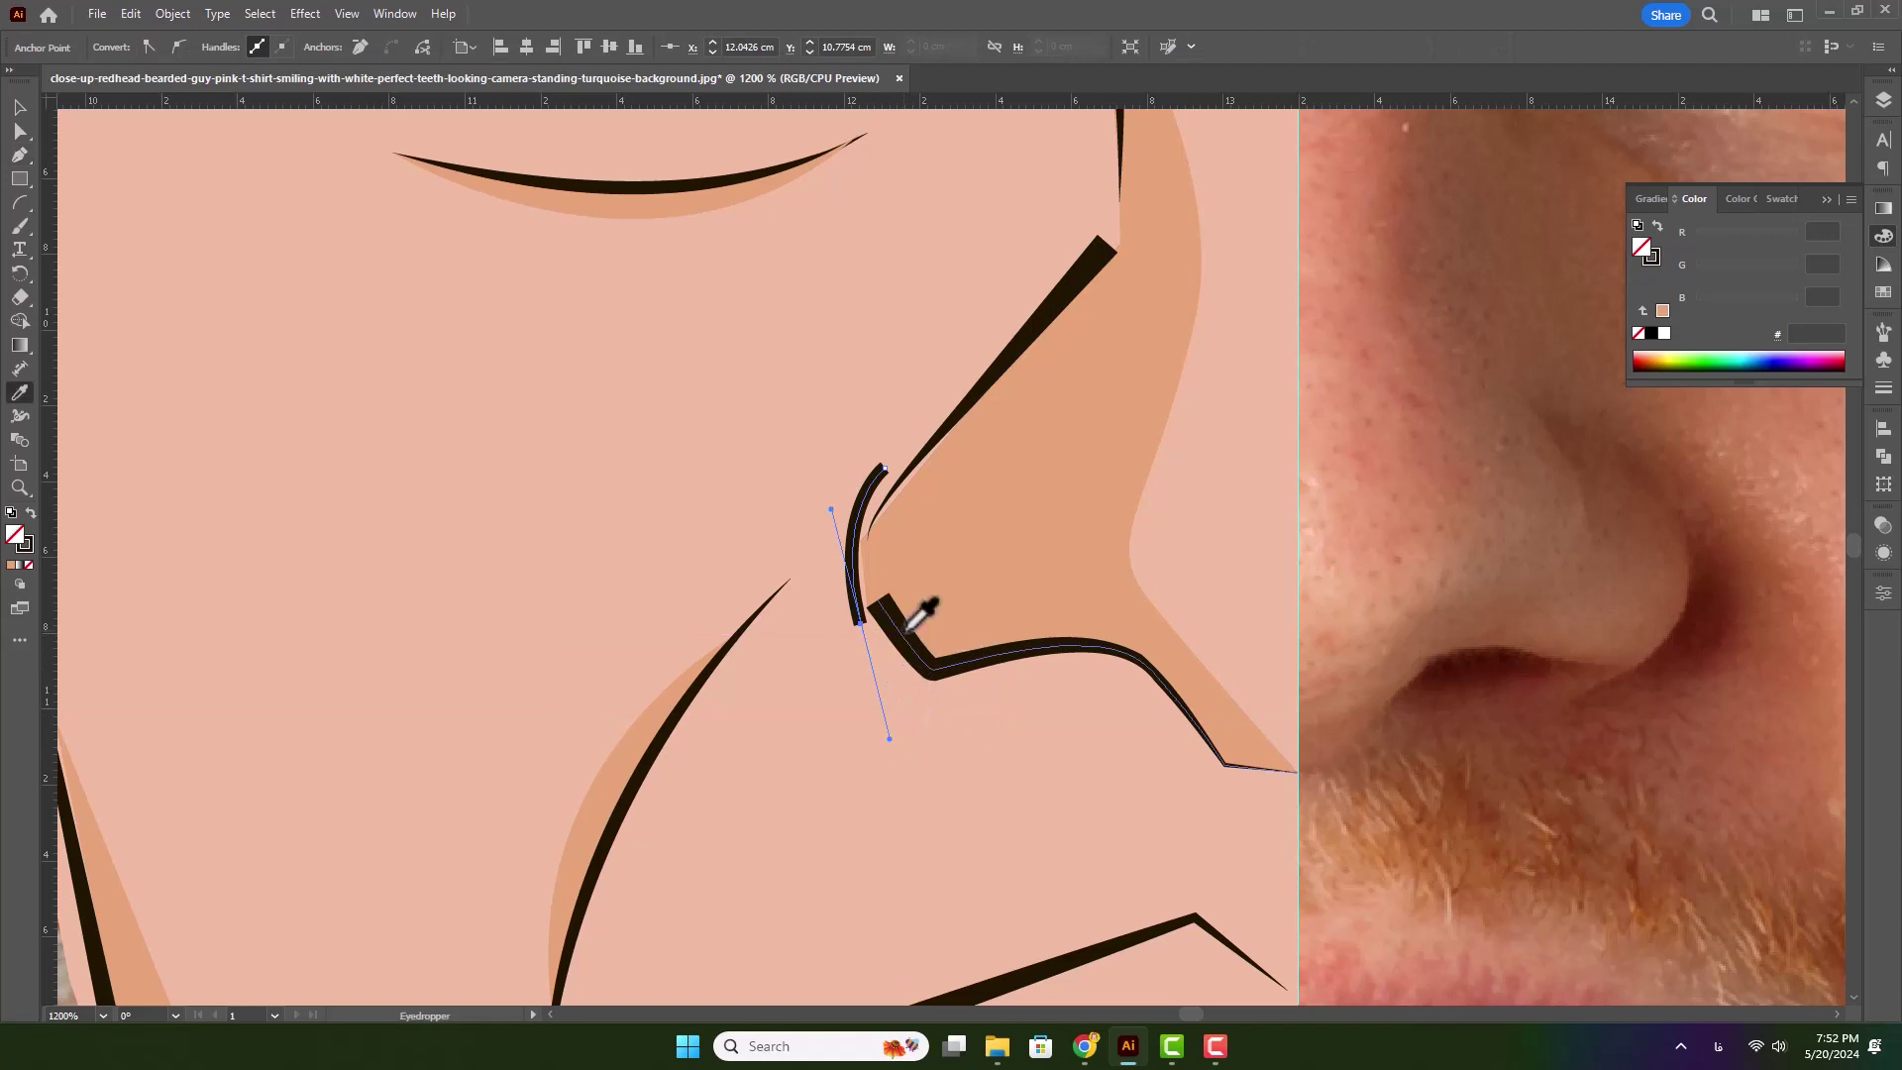
- Set the nostril curve's stroke to 0.75 pt with the lens-shaped width profile that tapers at both ends
click(19, 107)
click(866, 563)
click(858, 579)
click(235, 51)
click(330, 50)
click(329, 120)
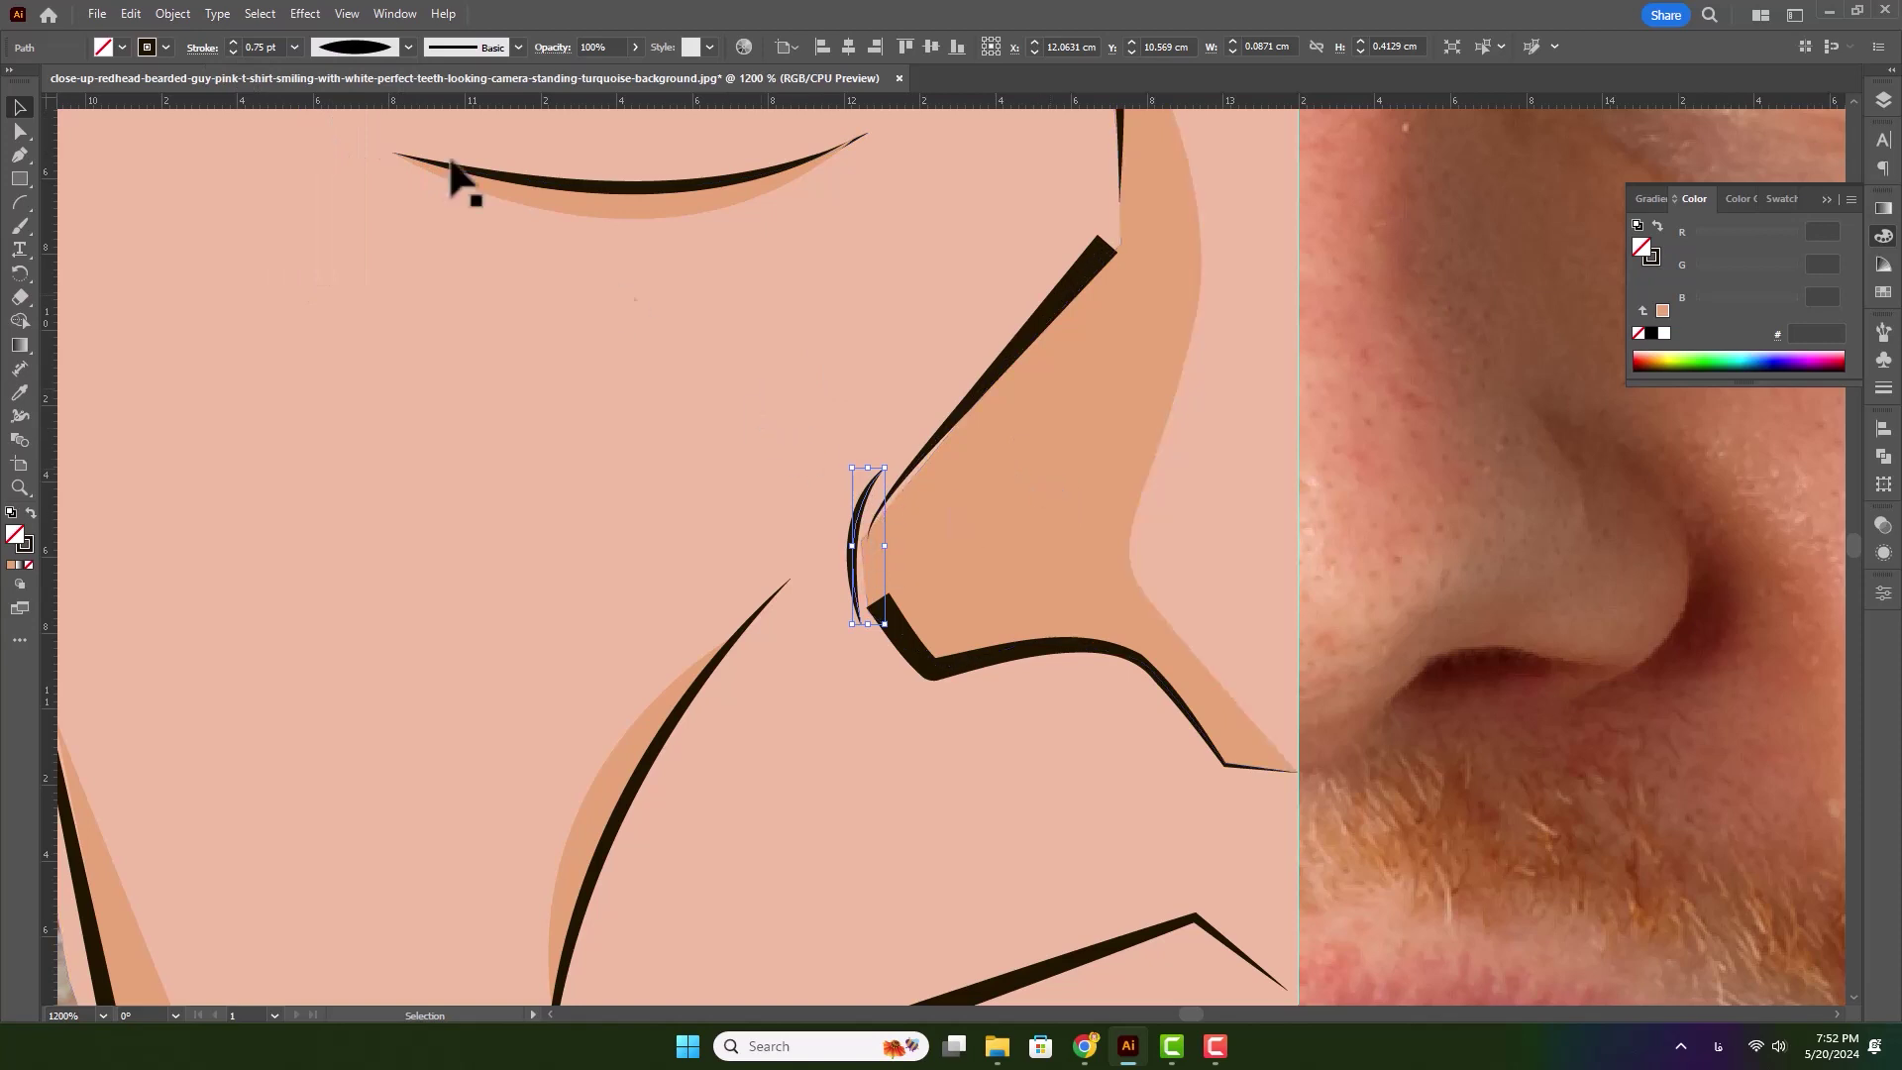
click(880, 312)
scroll(958, 610, down, 4)
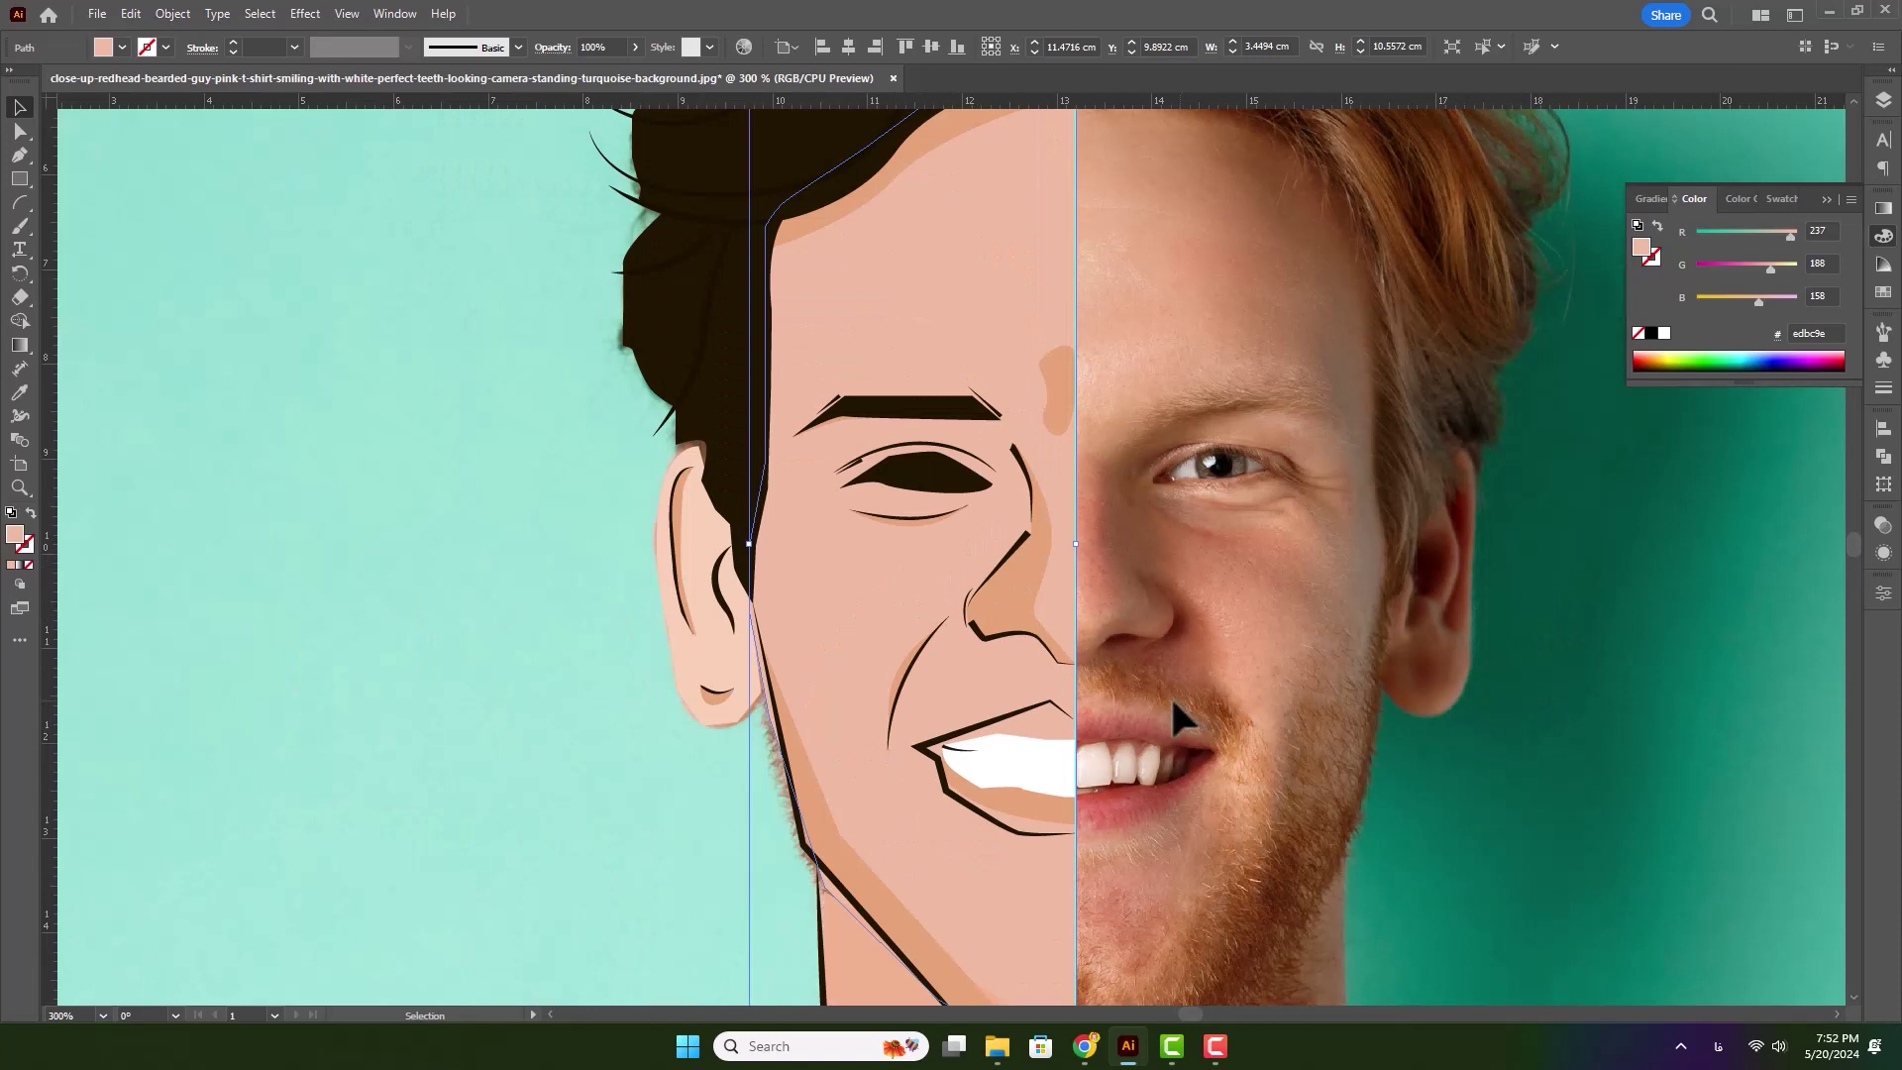
- Draw a closed angular shape filling the mouth corner between the lip outline and teeth, and fill it with the dark linework colour #211500
drag(1169, 694, 878, 488)
scroll(777, 753, down, 2)
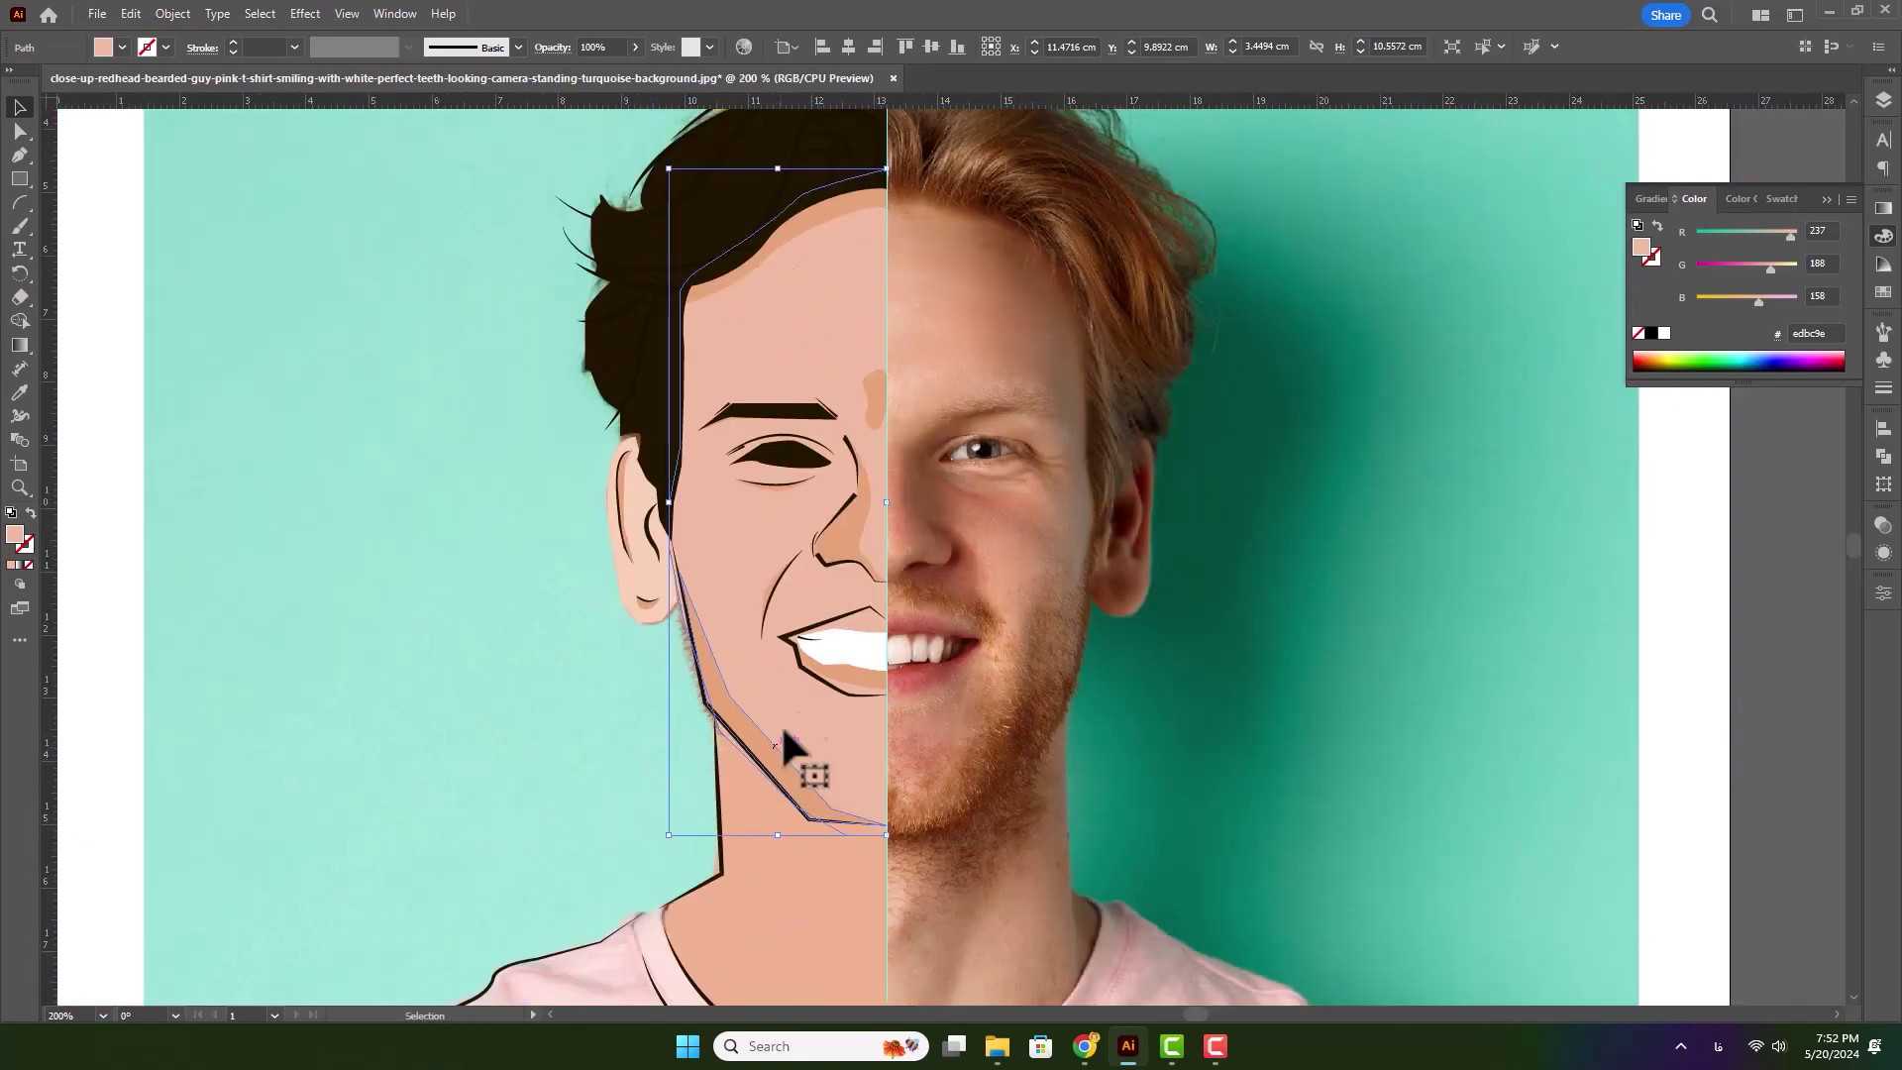
scroll(808, 666, up, 4)
key(p)
click(992, 508)
click(712, 604)
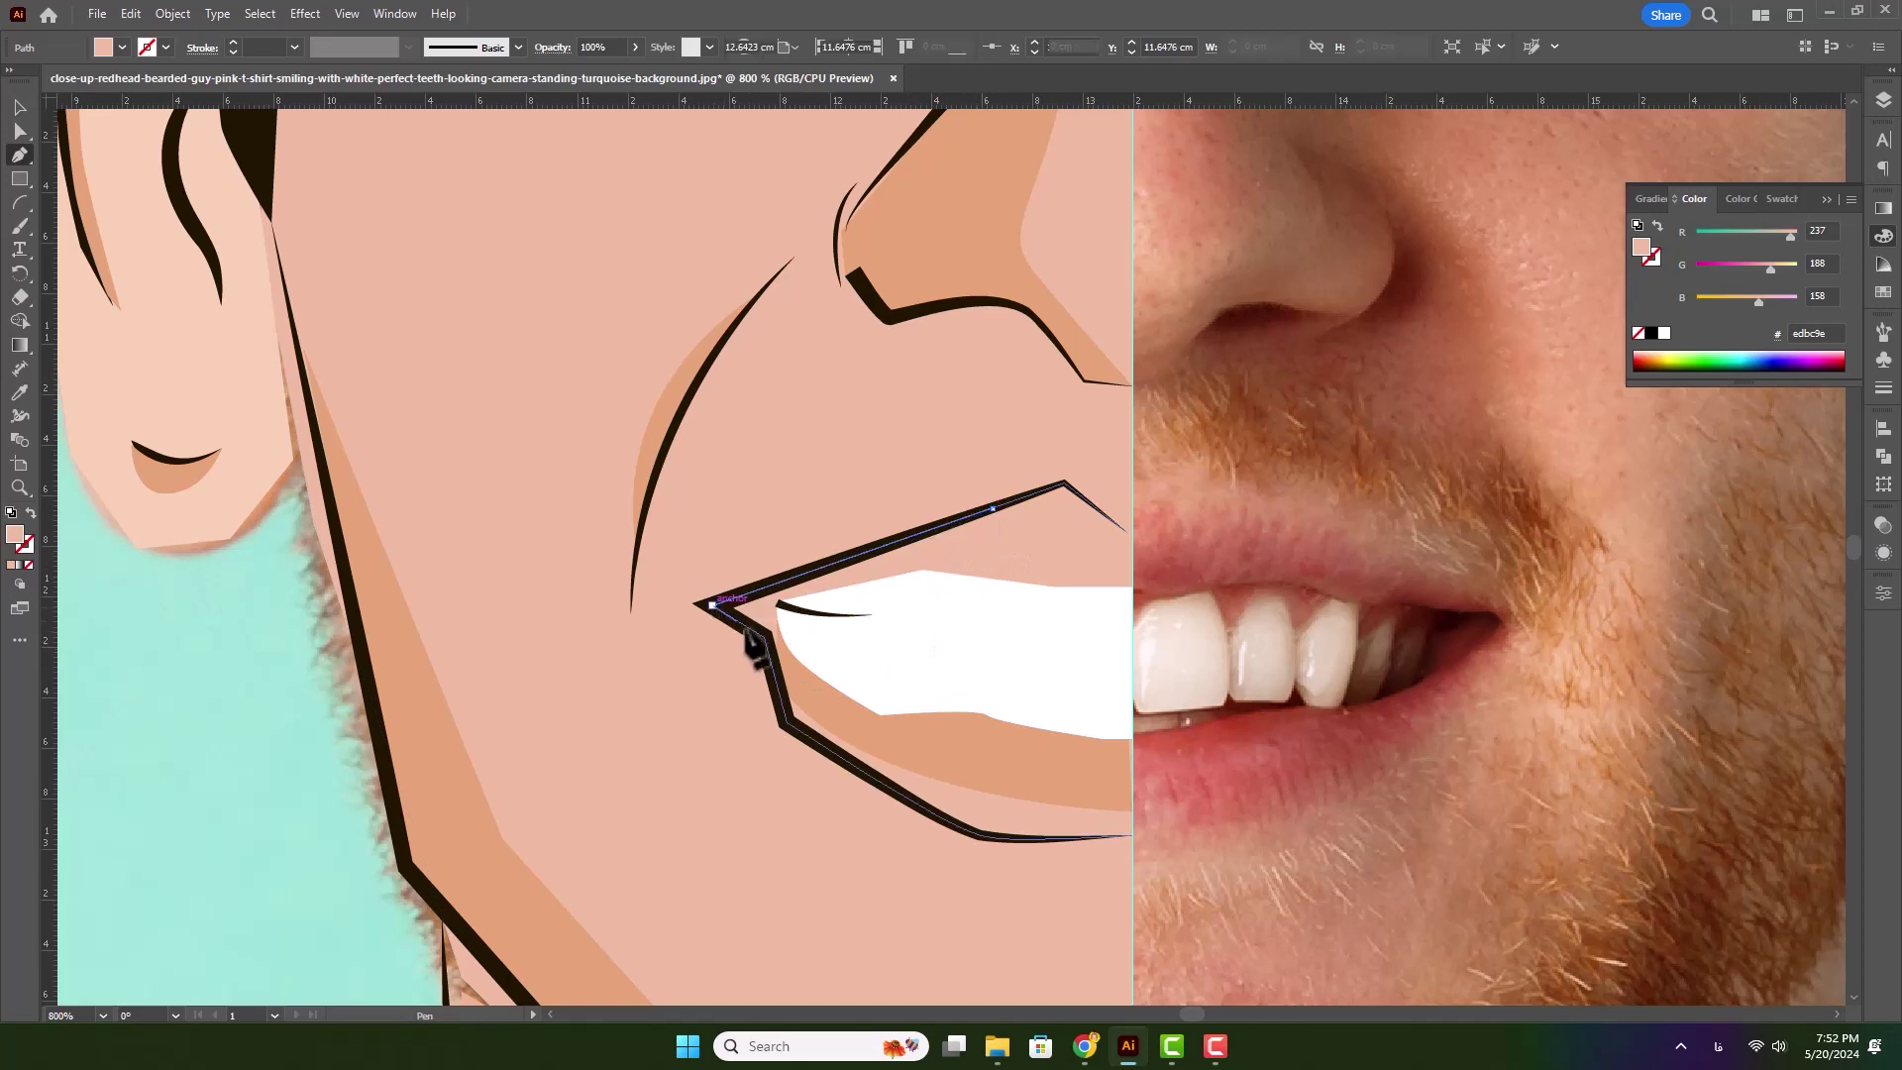
click(764, 644)
click(794, 726)
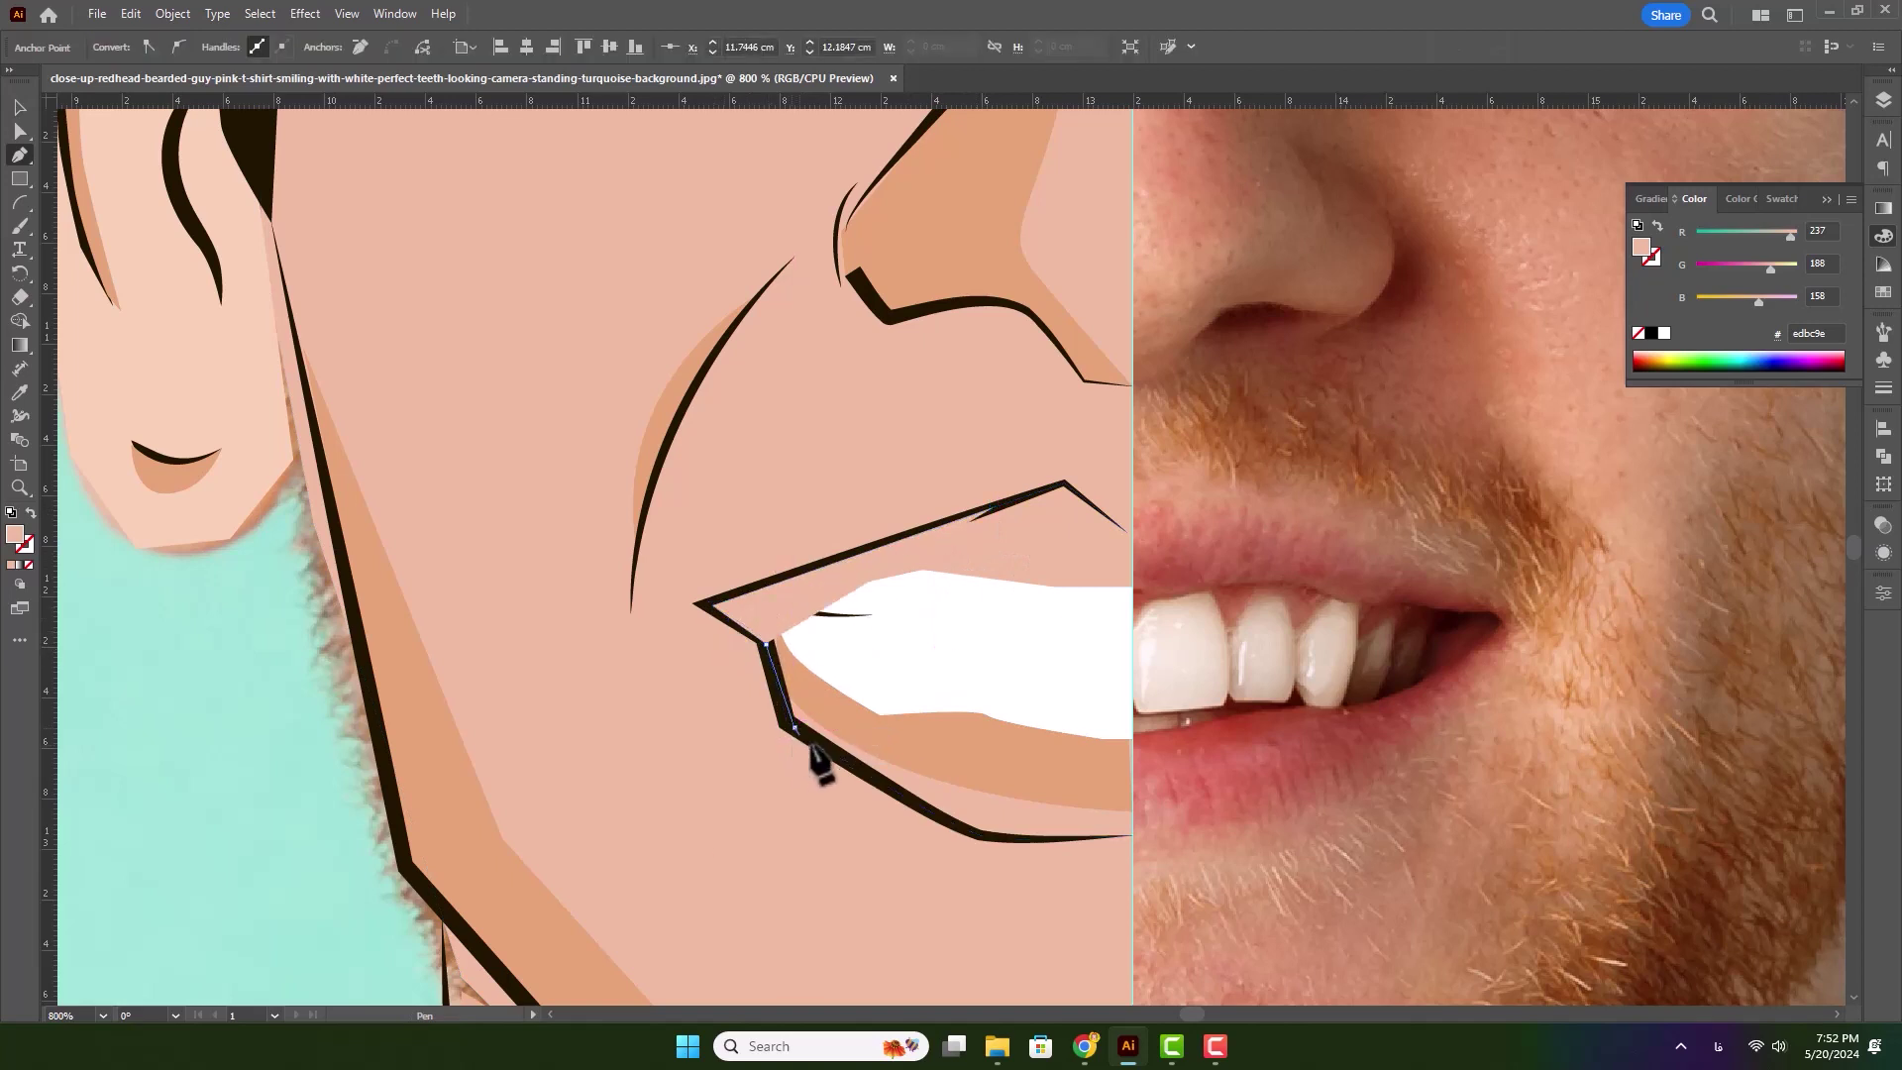
click(877, 779)
click(787, 609)
click(992, 509)
key(i)
click(1036, 493)
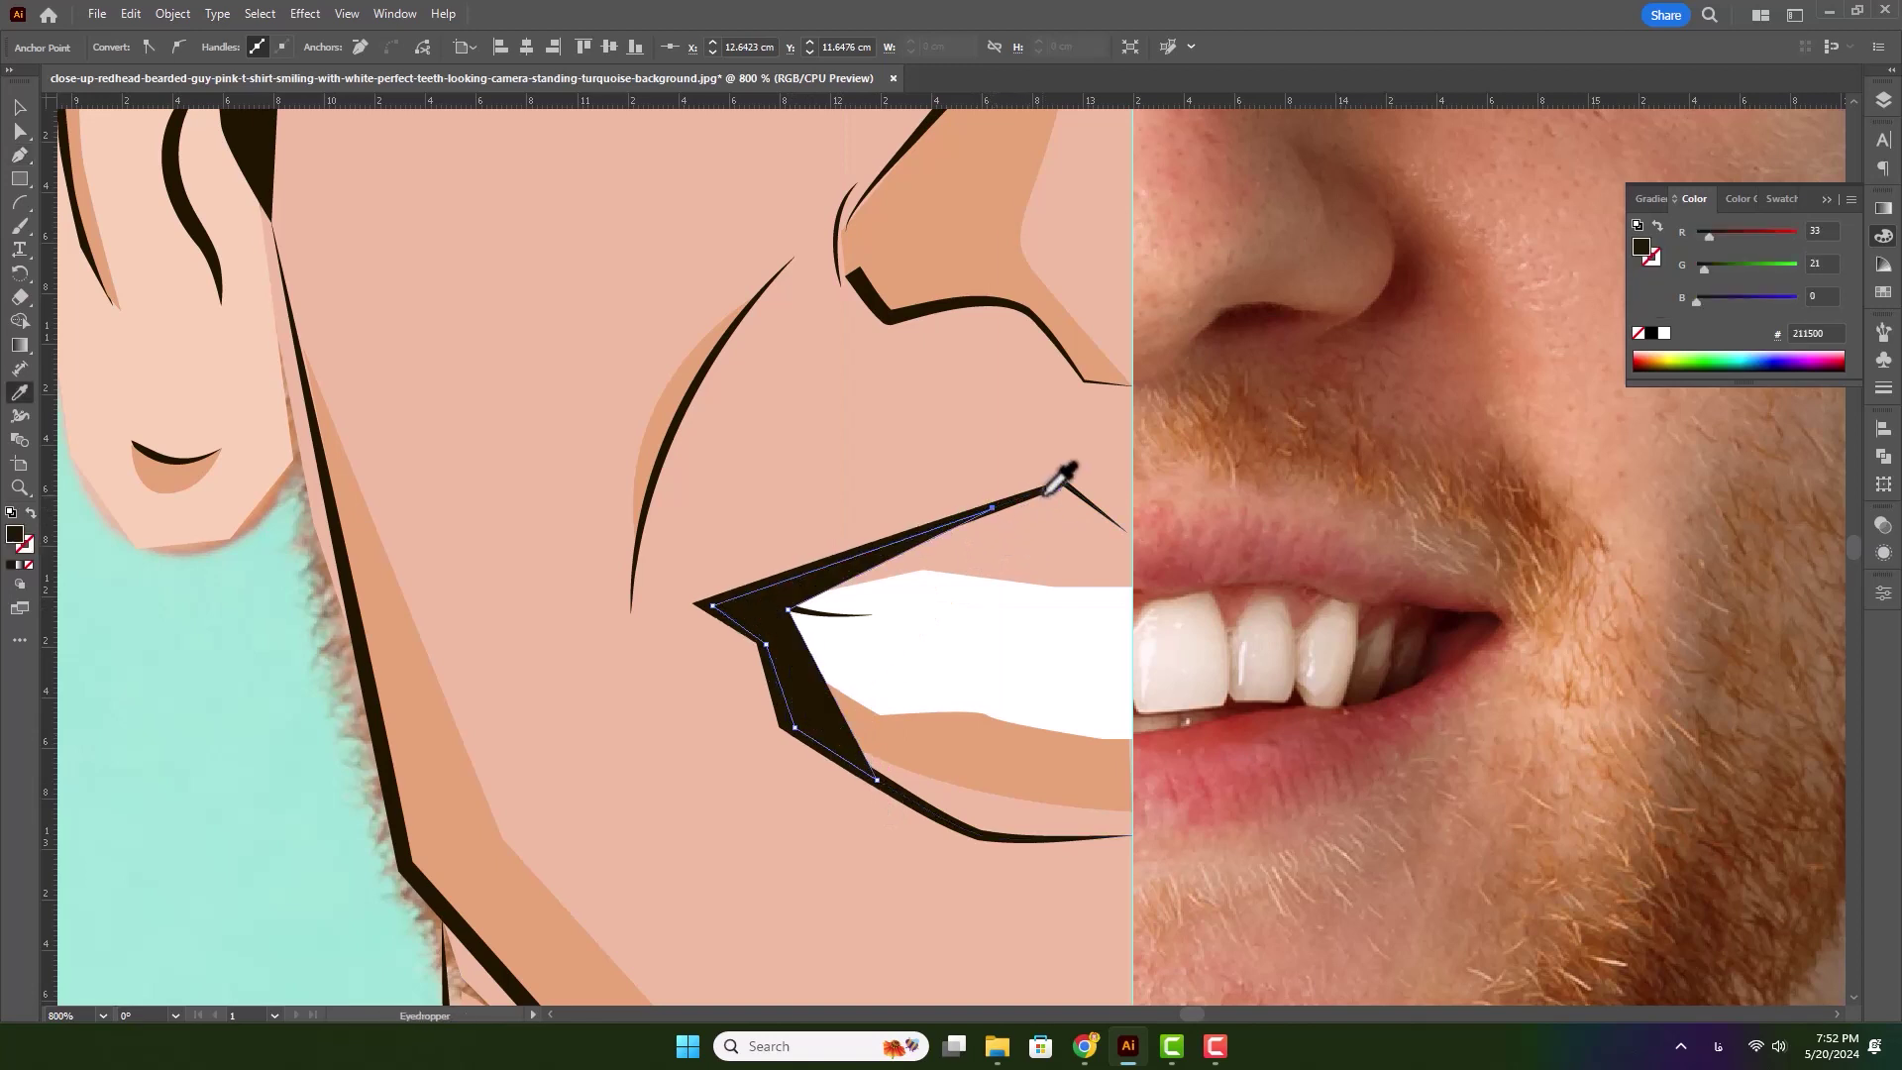
- Stack the dark mouth-corner shape directly beneath the linework group so the teeth cover it
click(20, 106)
click(1883, 101)
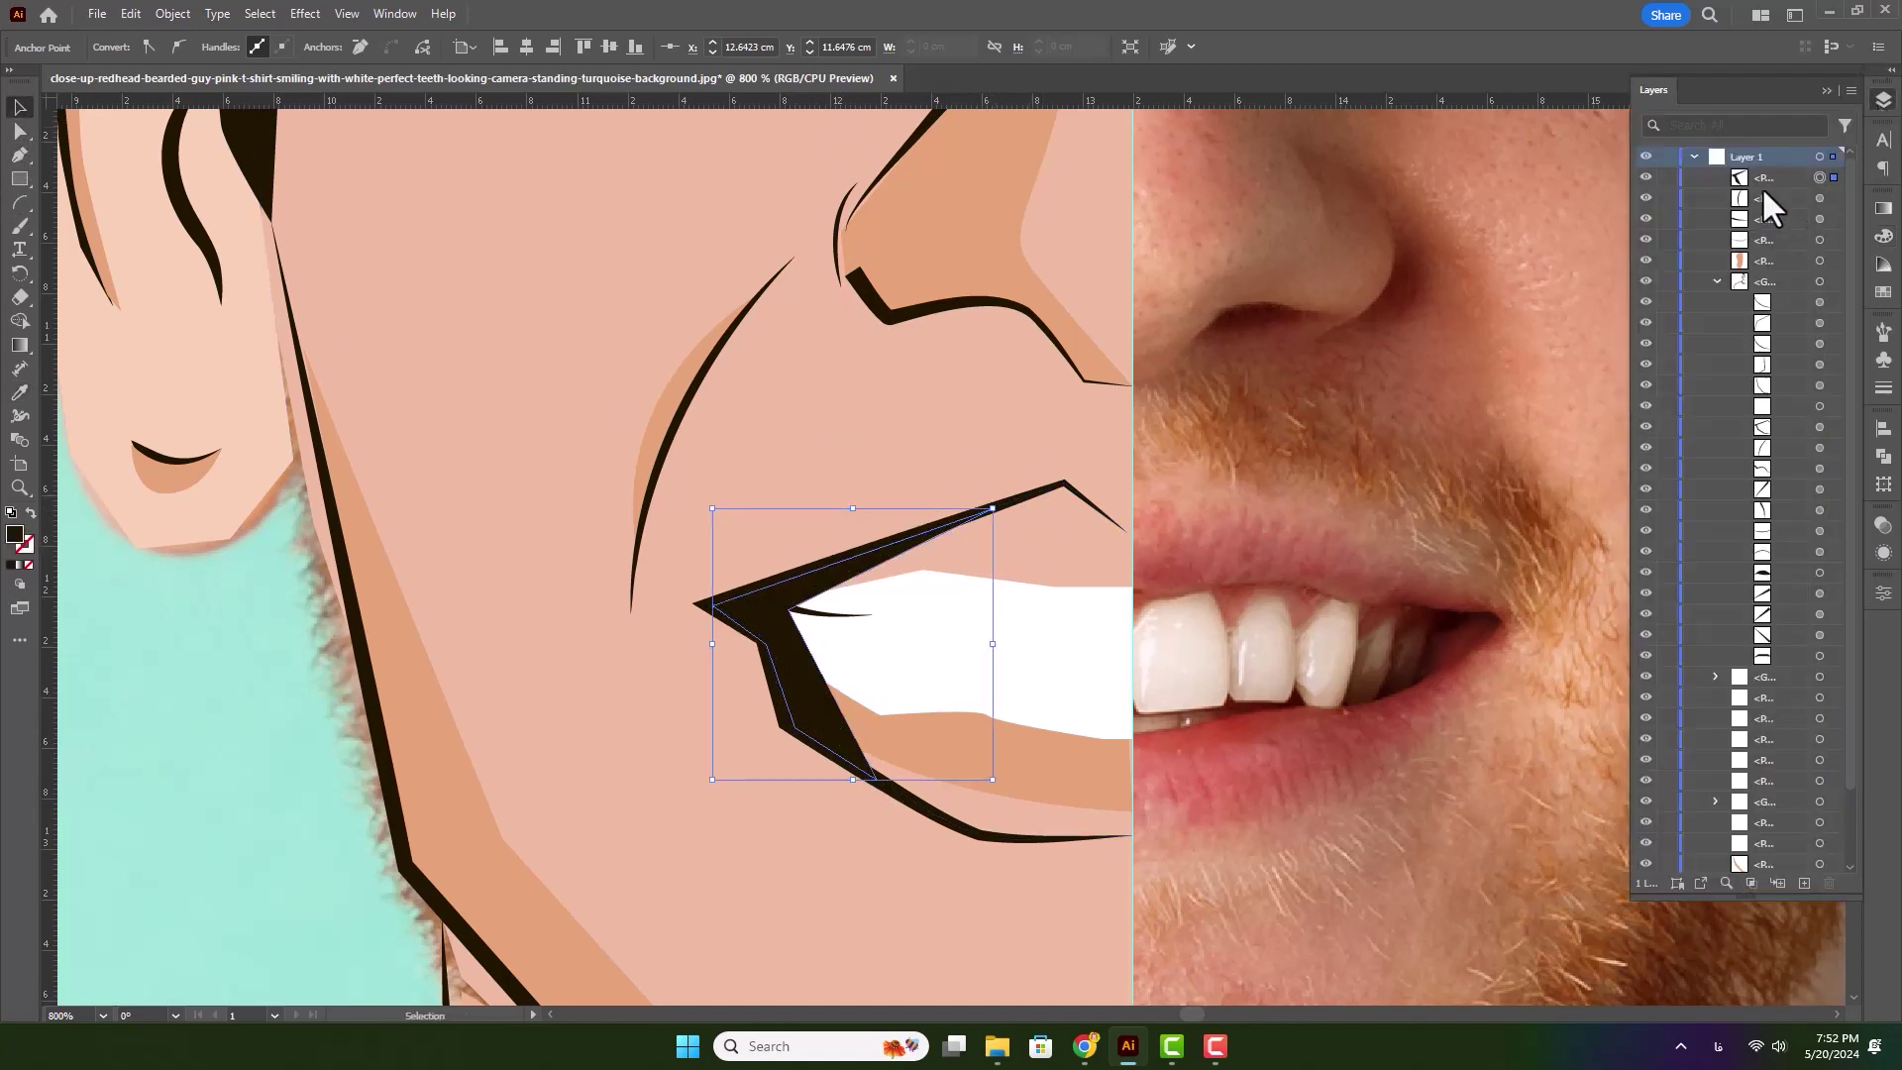
click(1717, 283)
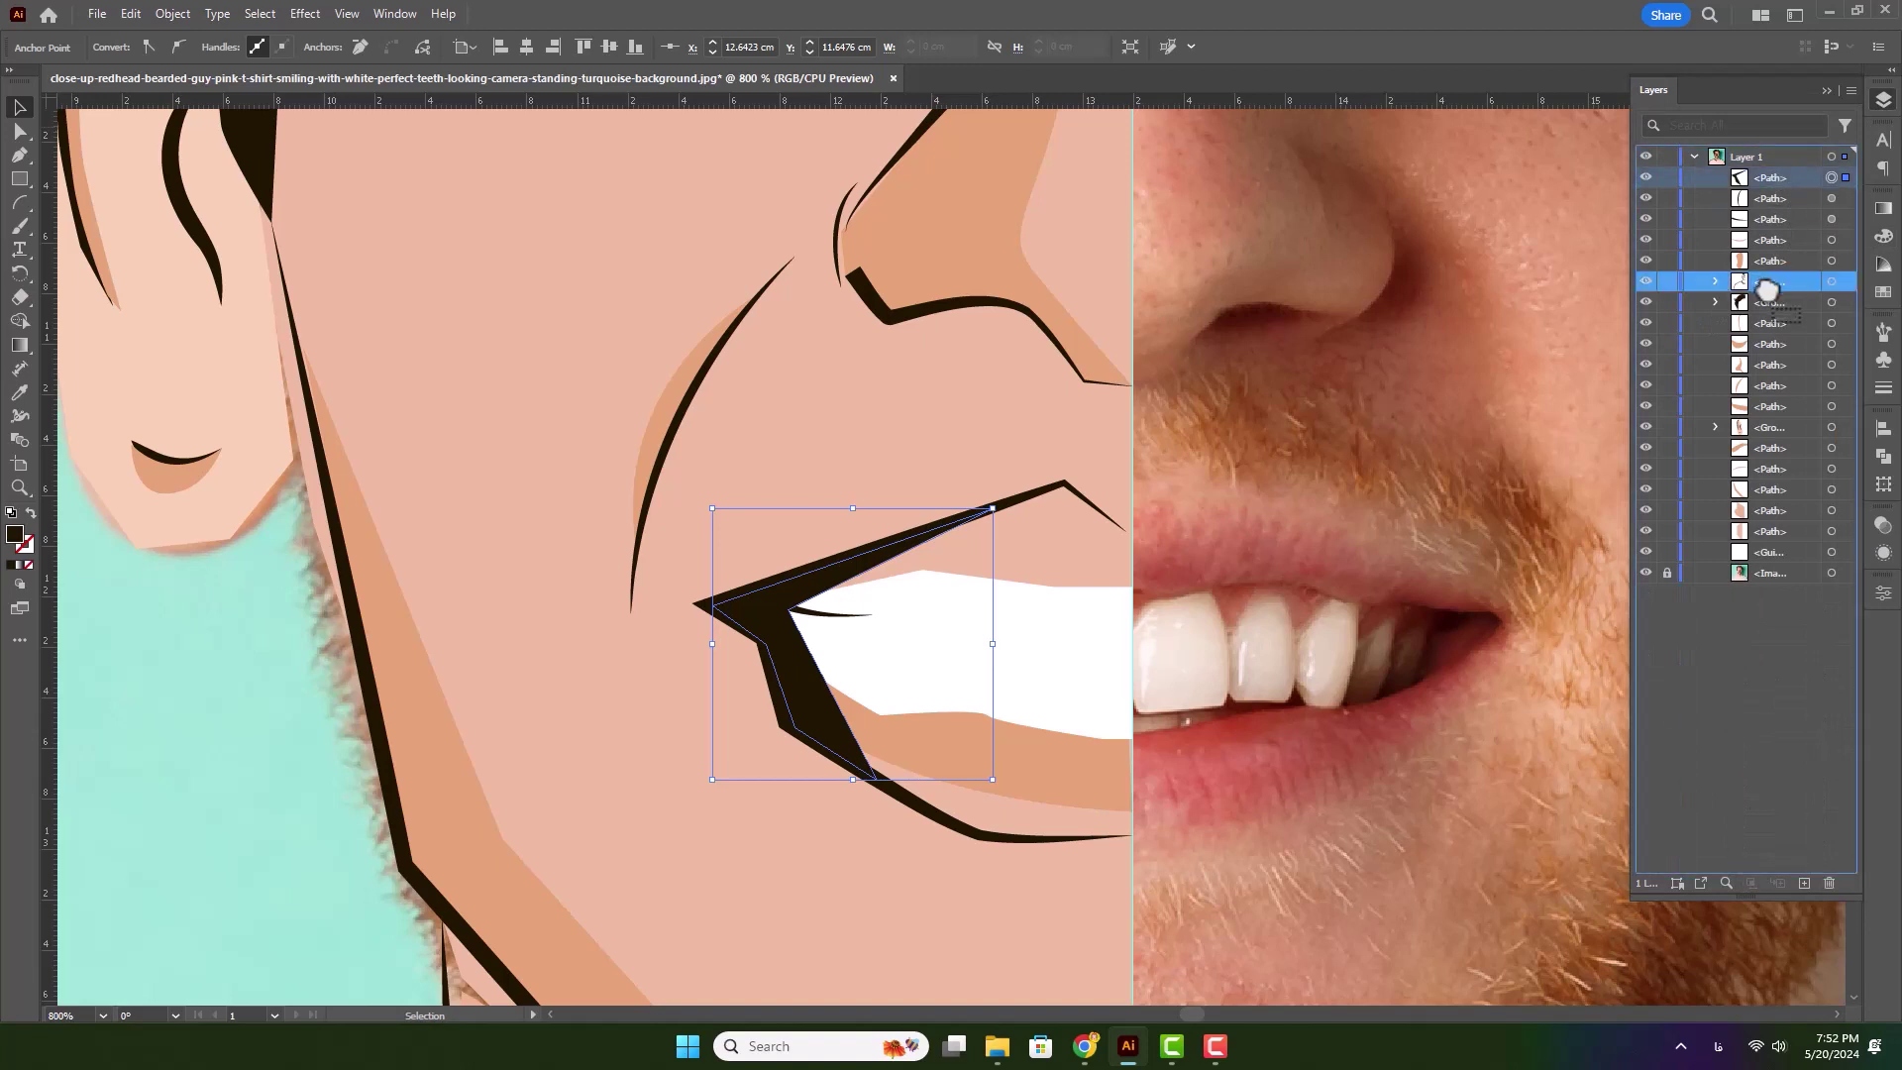
drag(1772, 179, 1768, 292)
click(243, 752)
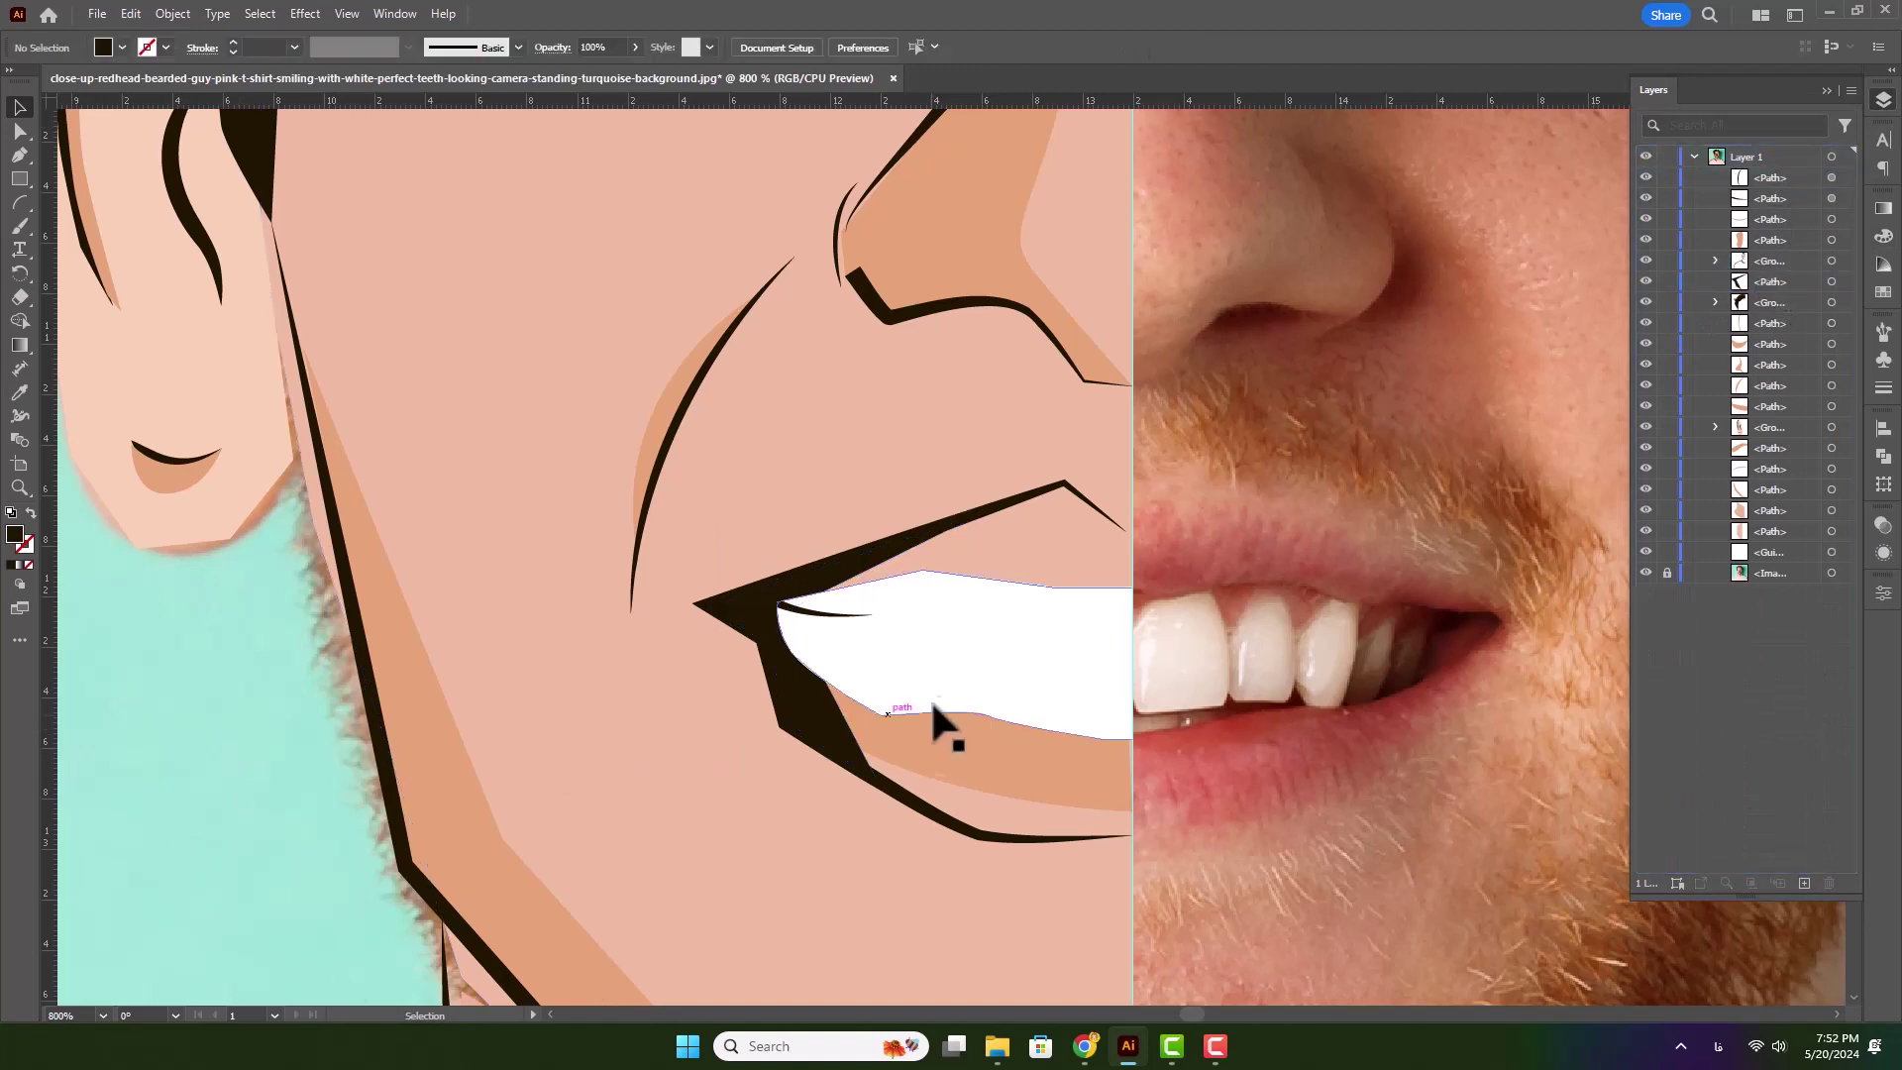
- Thicken the line under the nose inside the linework group to 3 pt
scroll(902, 680, down, 2)
scroll(901, 677, down, 1)
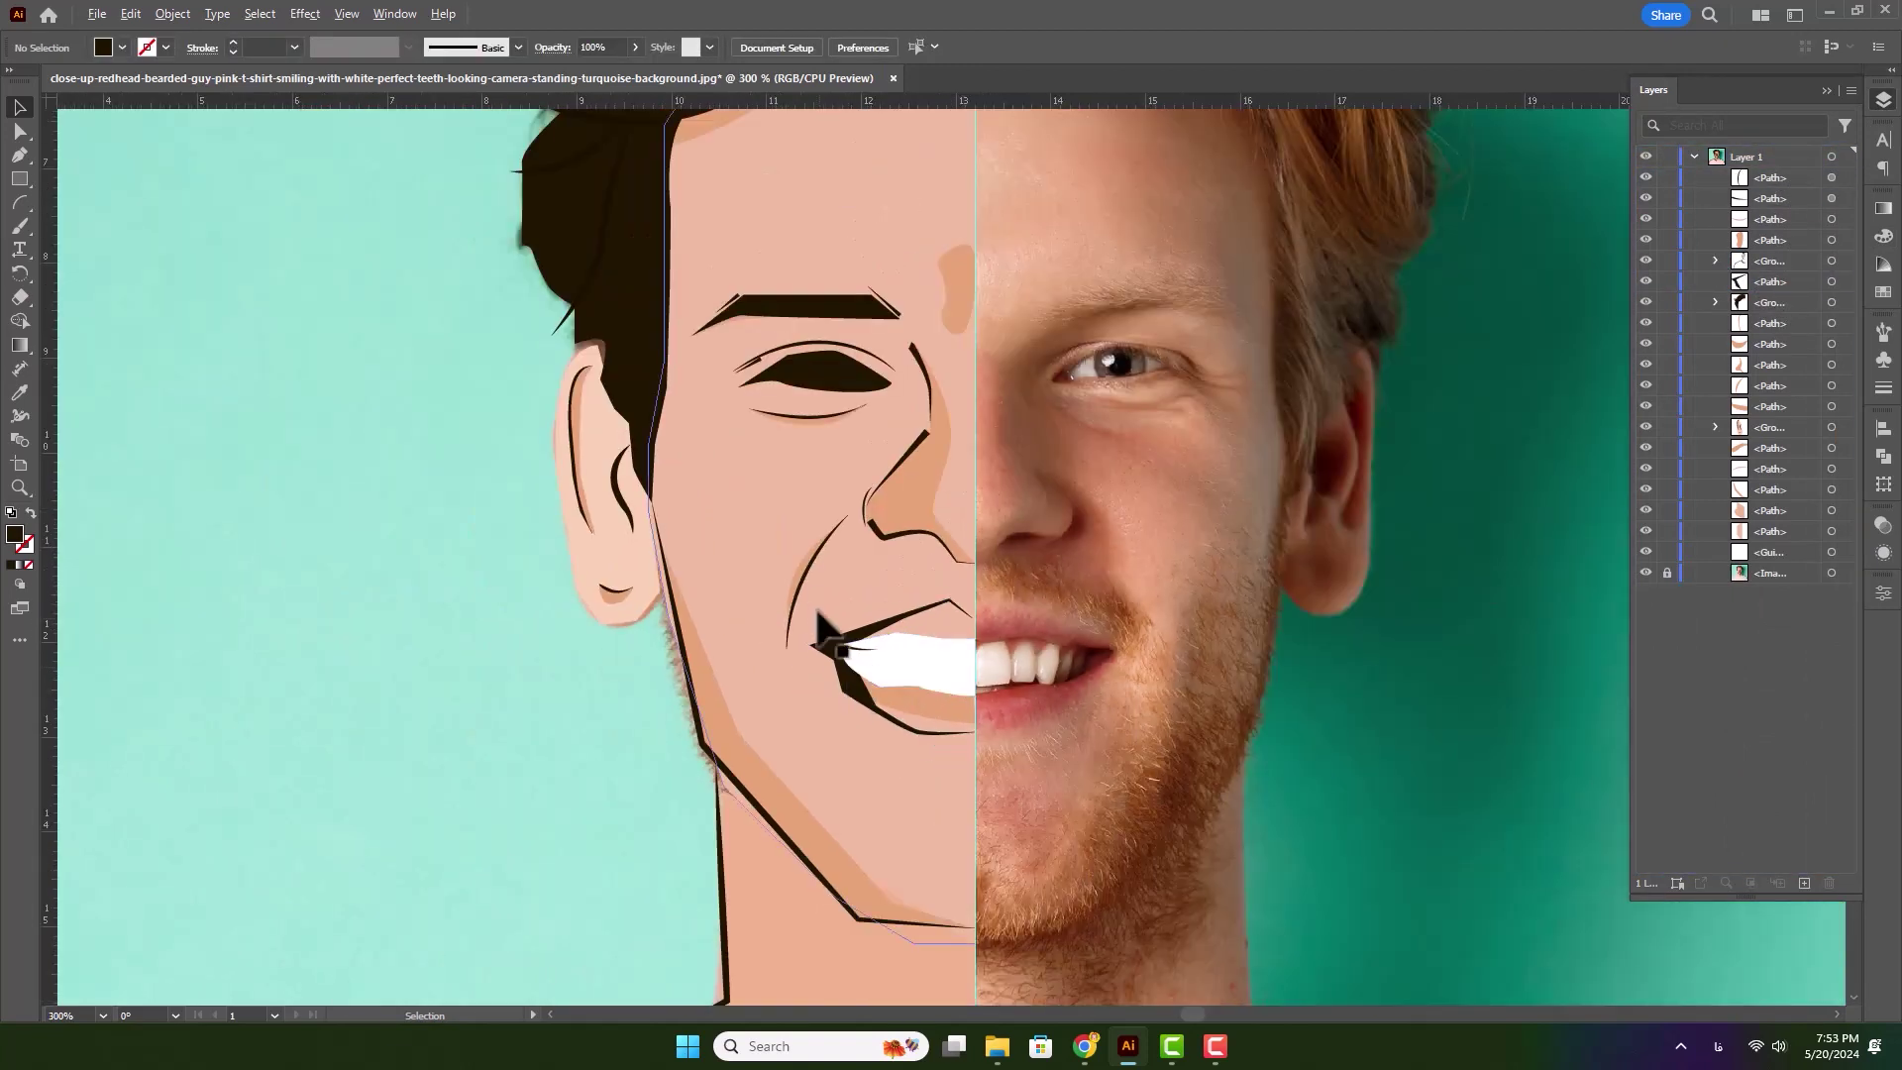
scroll(913, 550, up, 3)
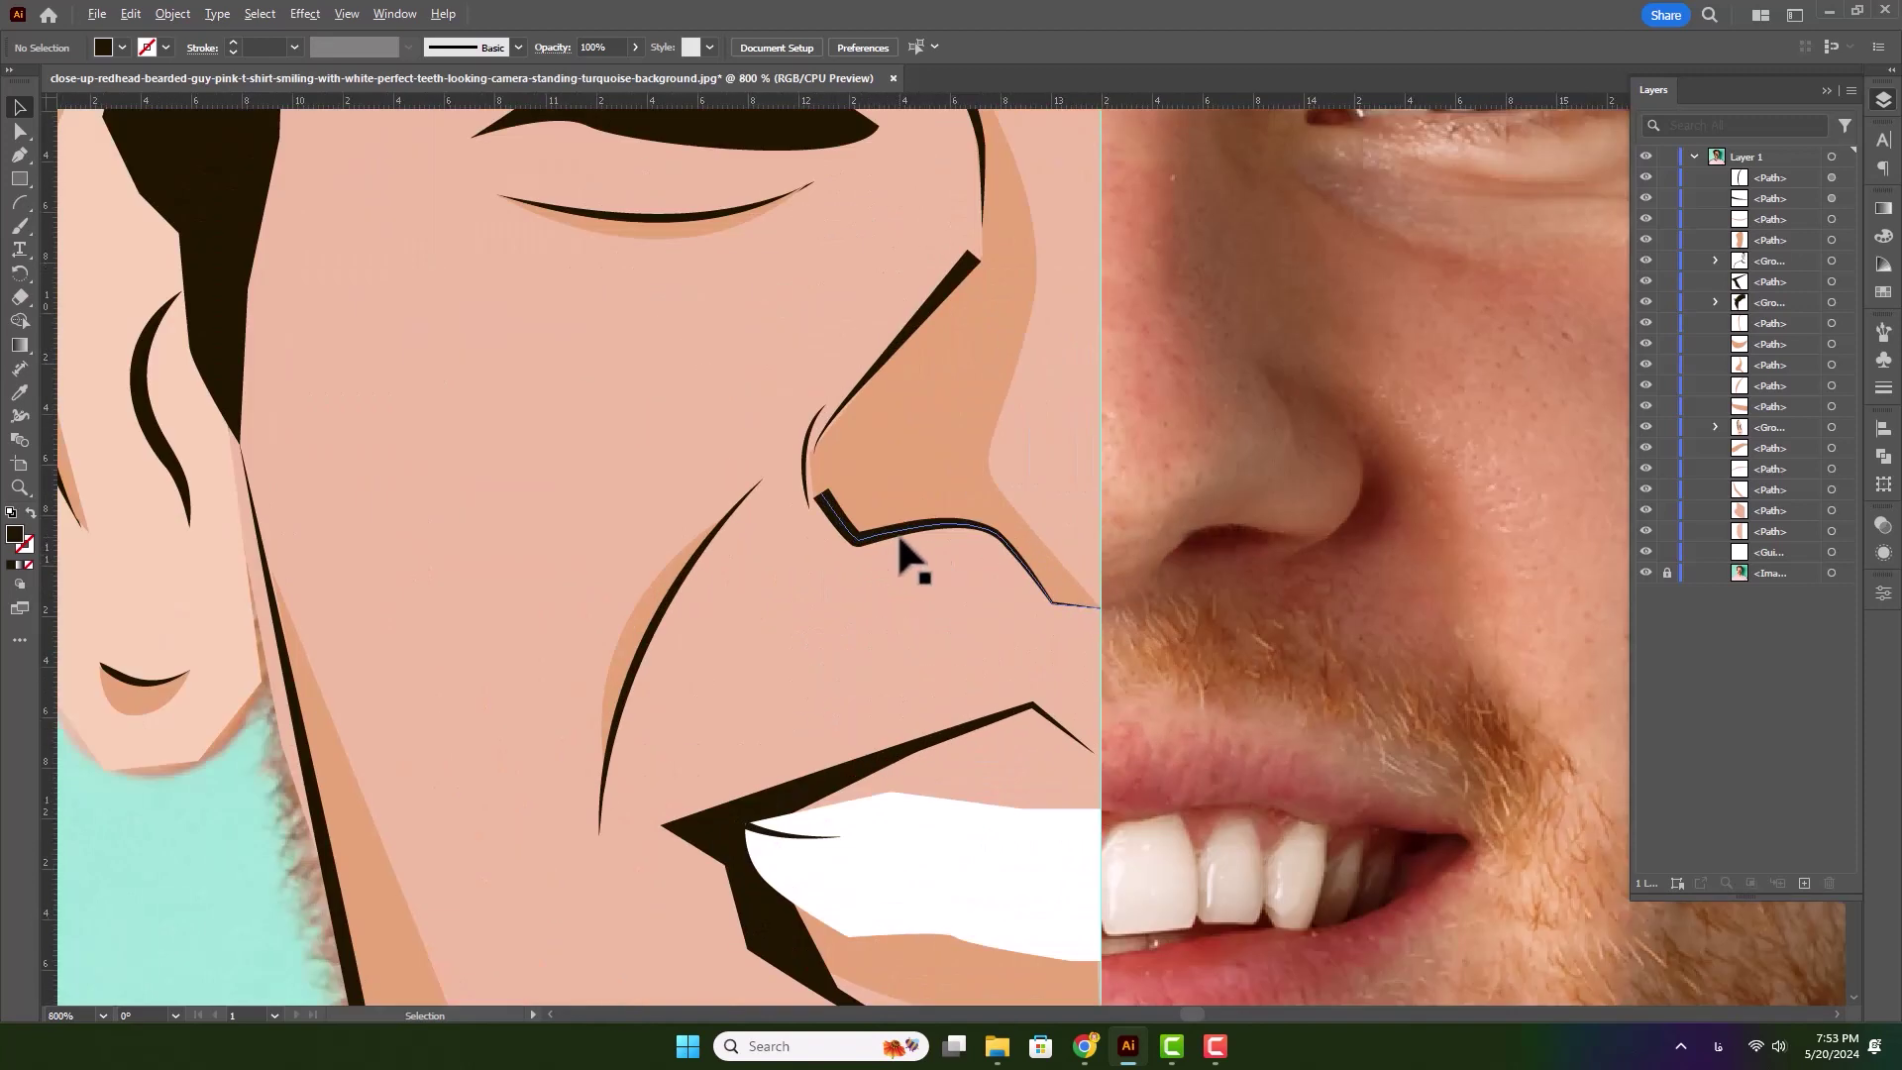
click(888, 531)
double_click(888, 530)
click(892, 537)
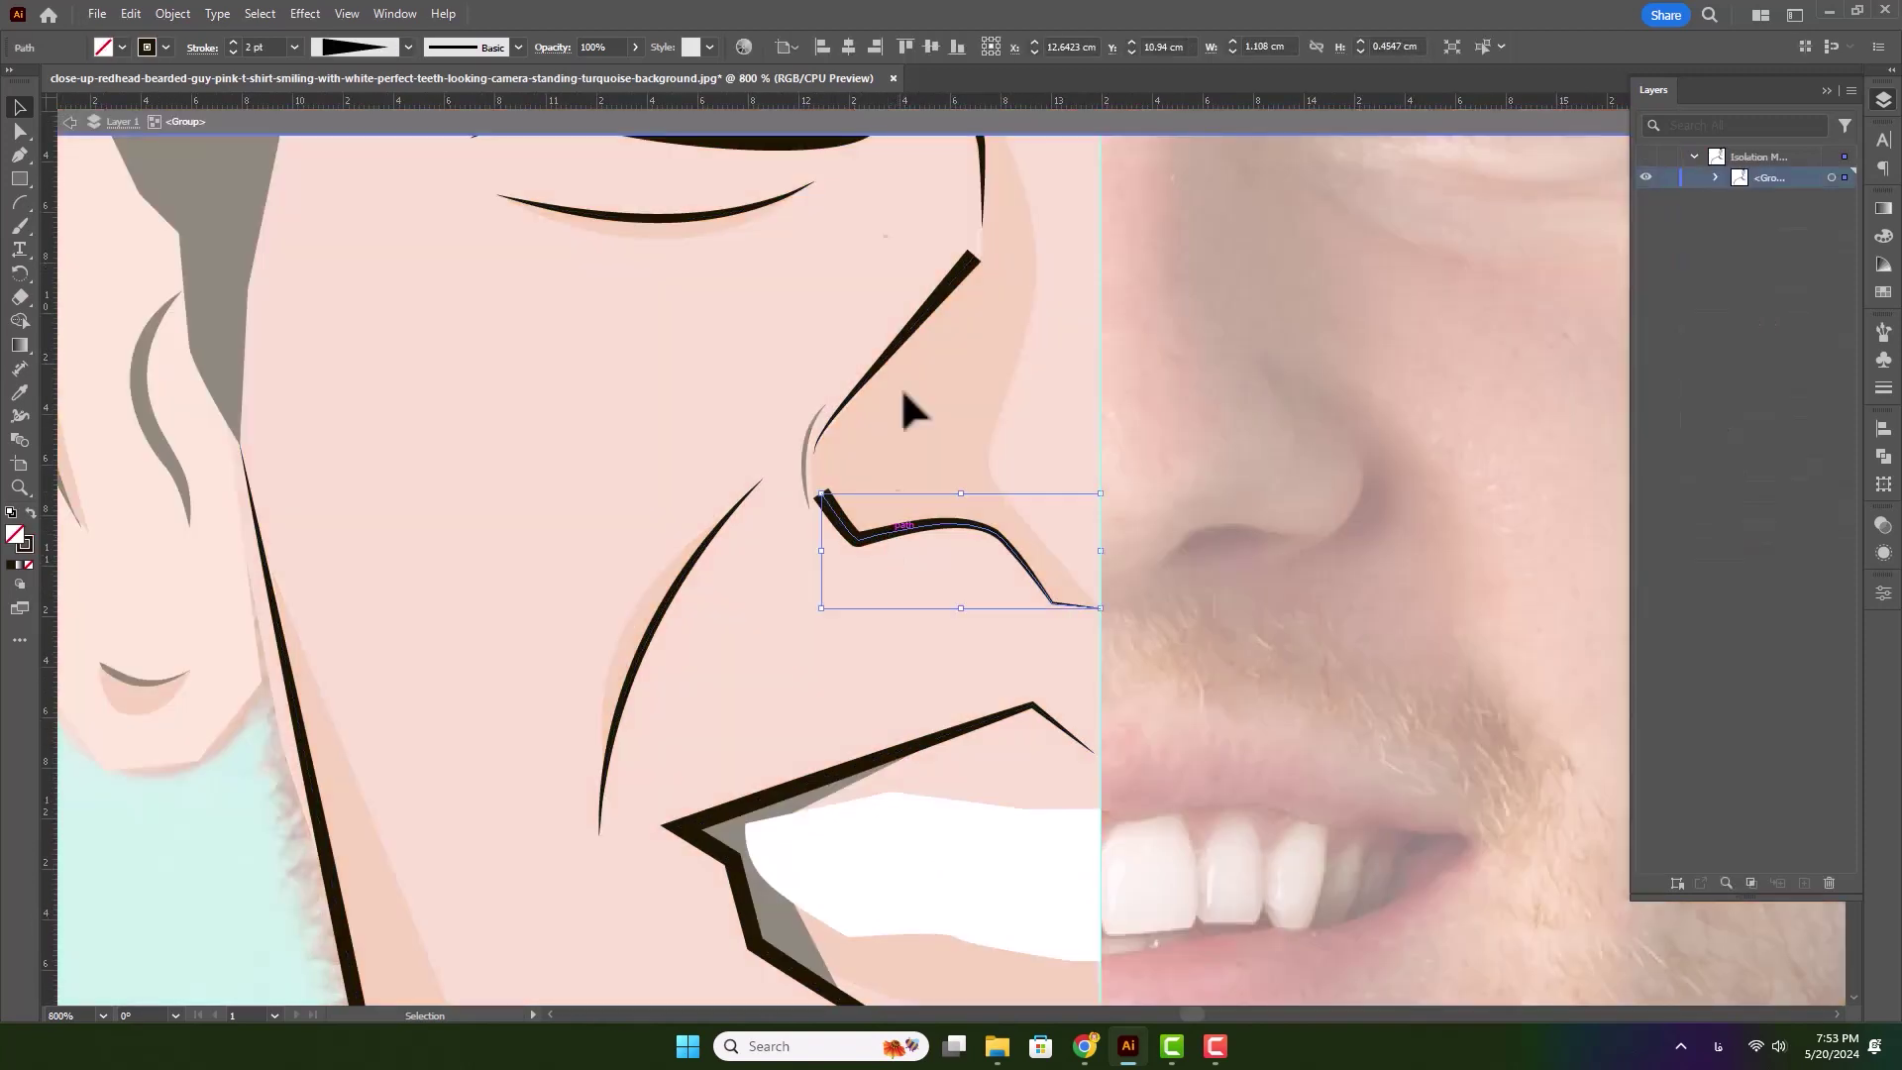
click(890, 125)
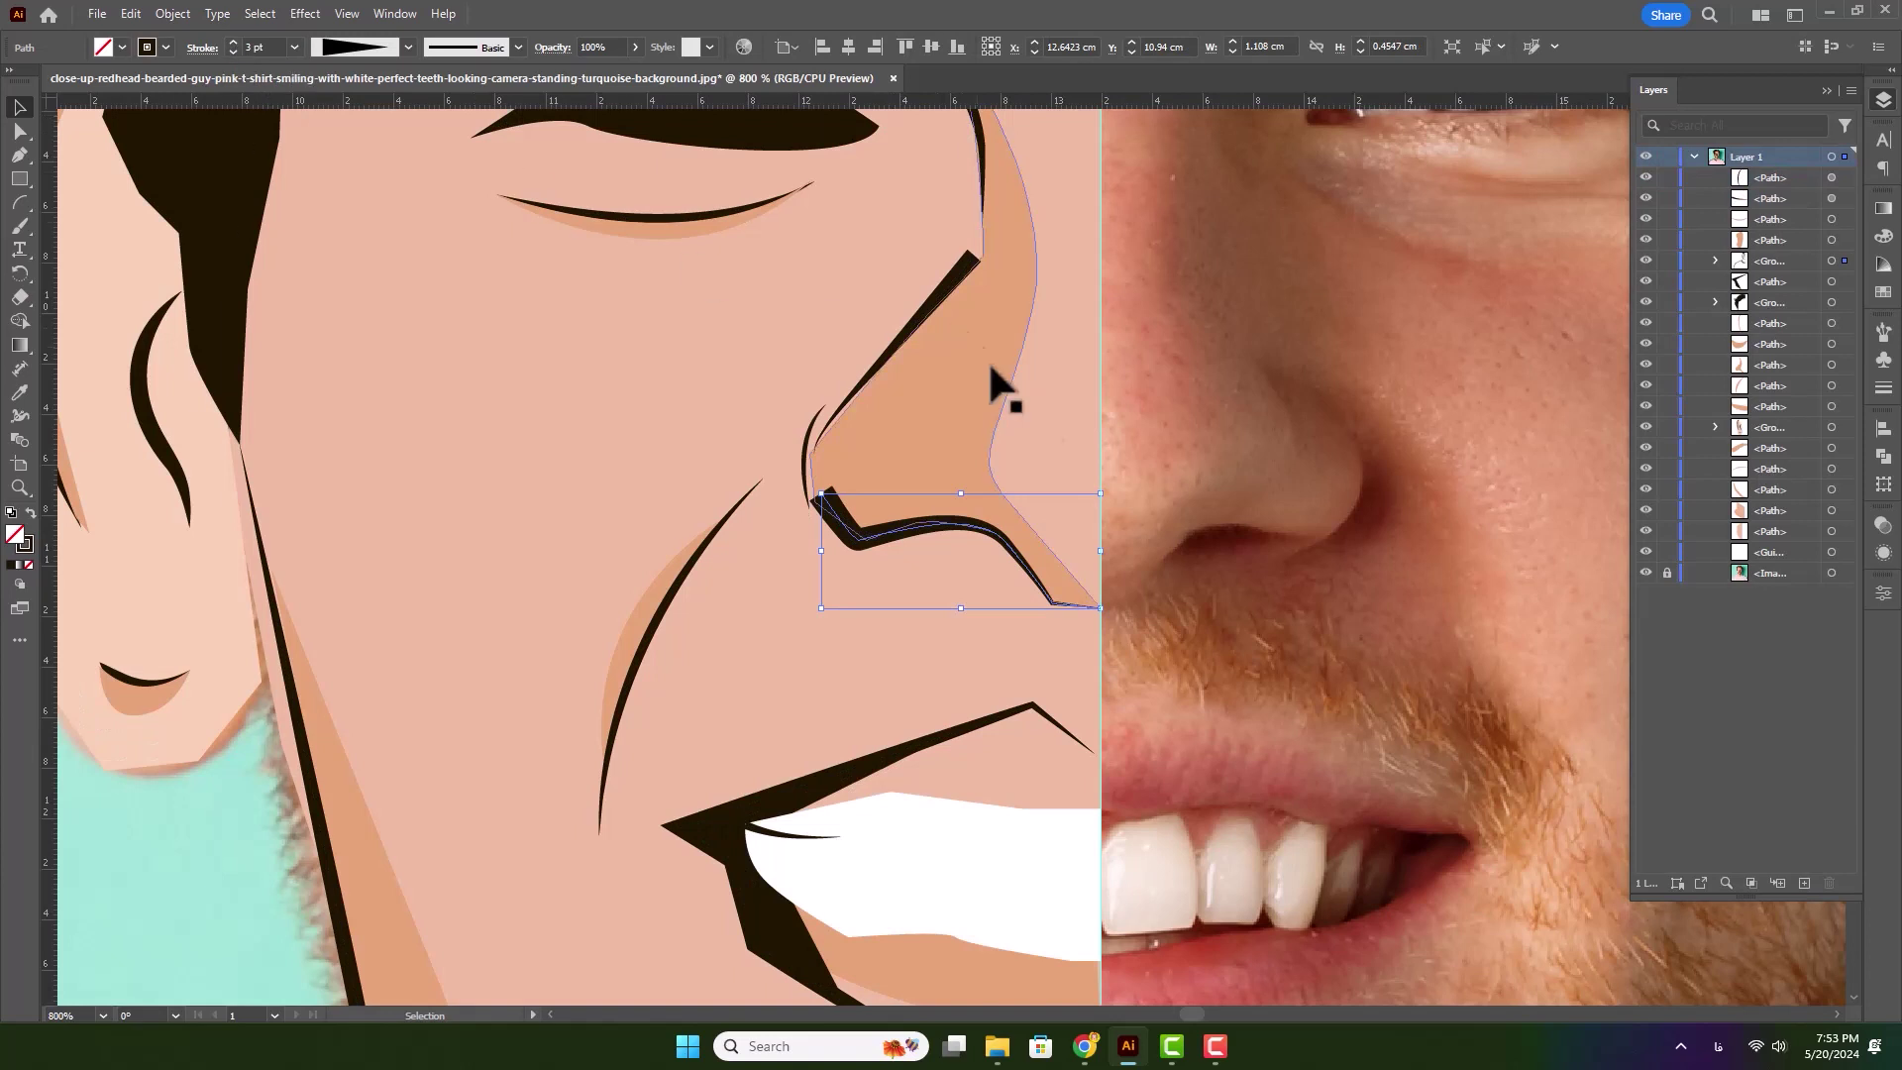
scroll(921, 444, down, 3)
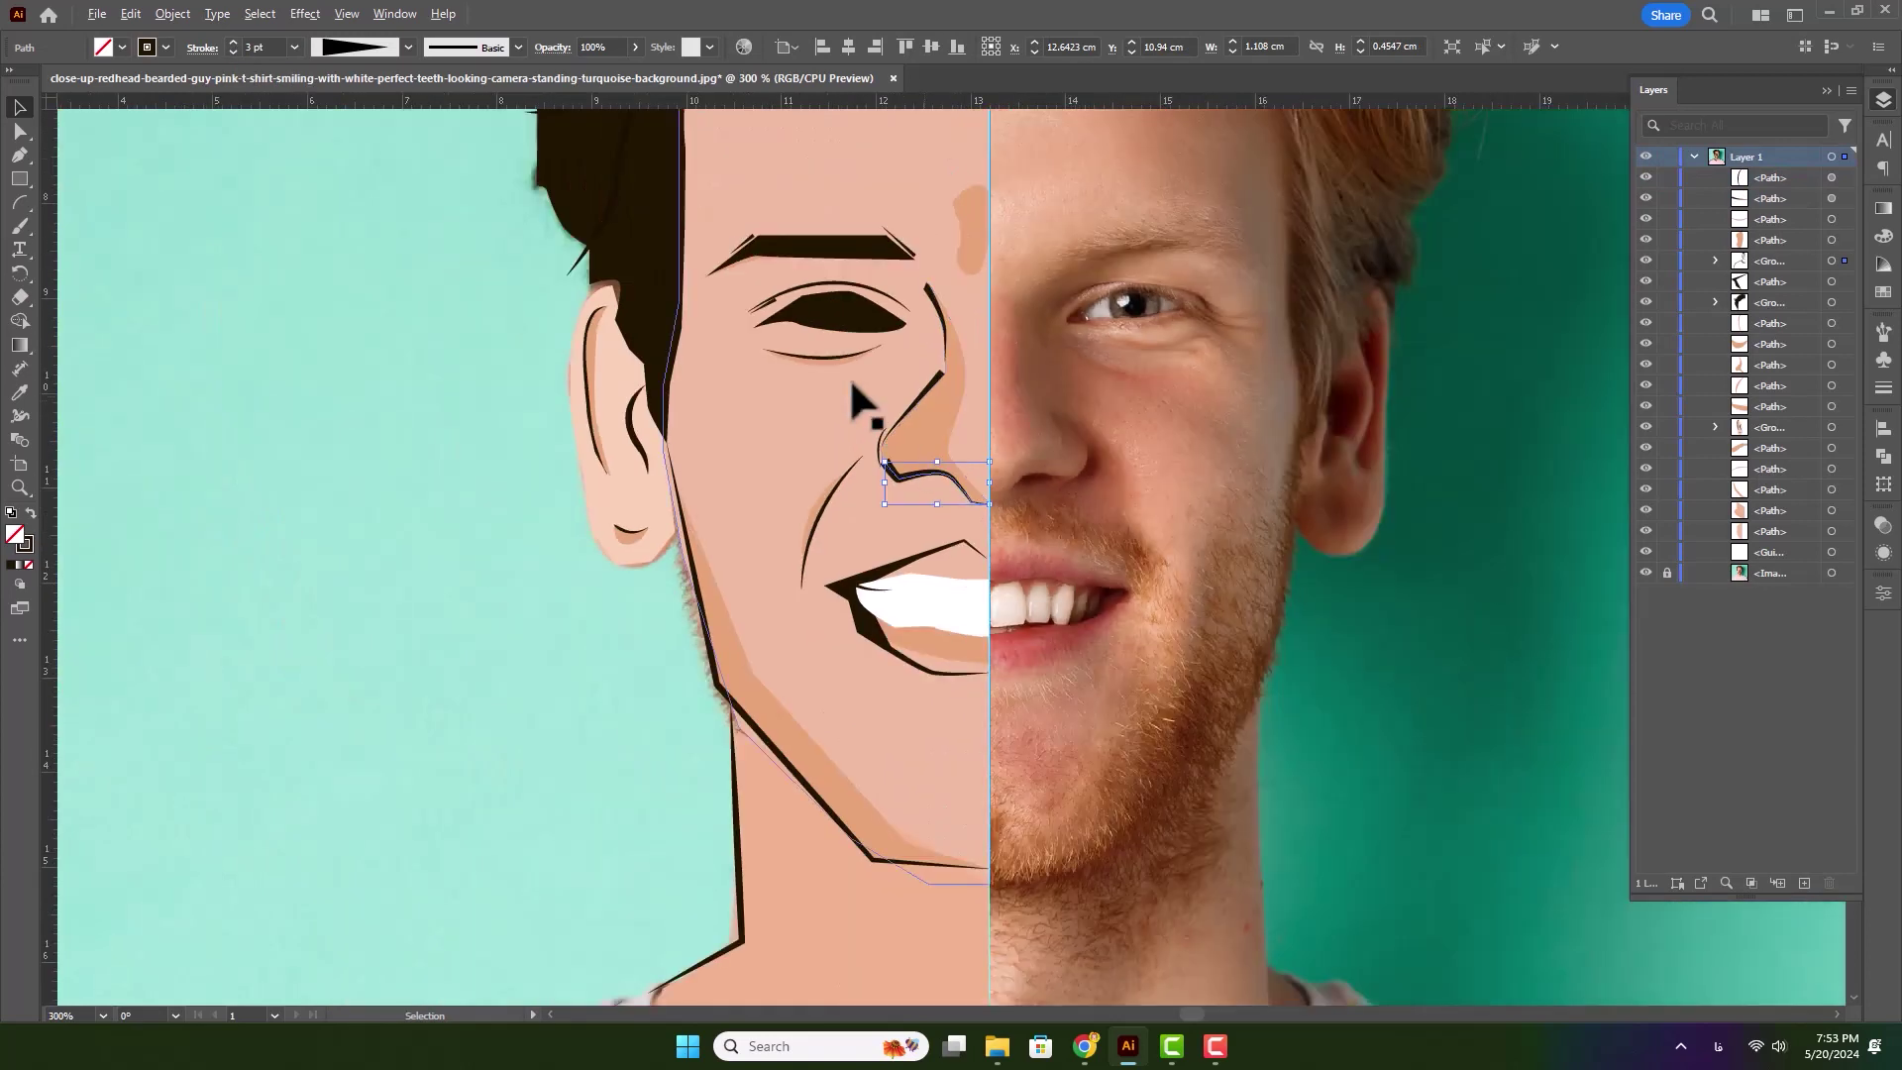
- Thicken the upper eyelid crease inside the linework group to 2 pt
scroll(870, 320, up, 5)
double_click(863, 270)
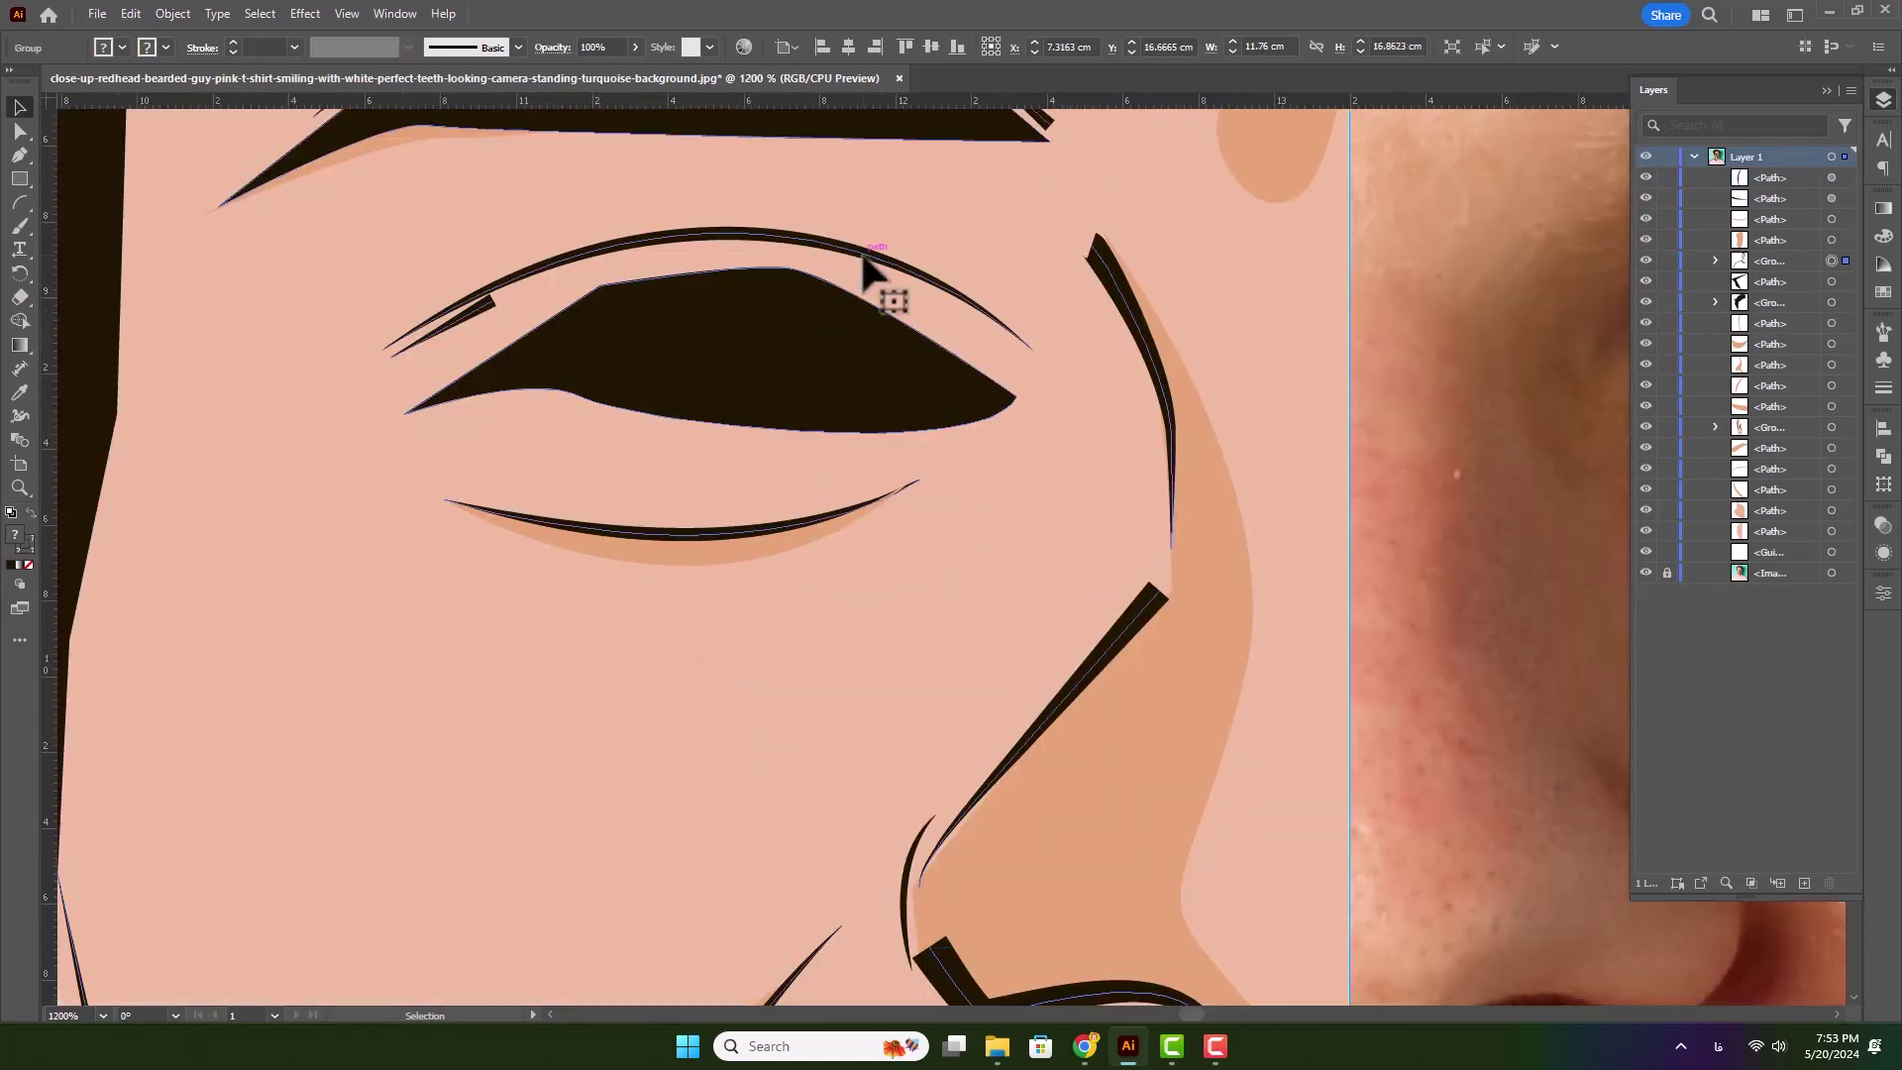
click(233, 42)
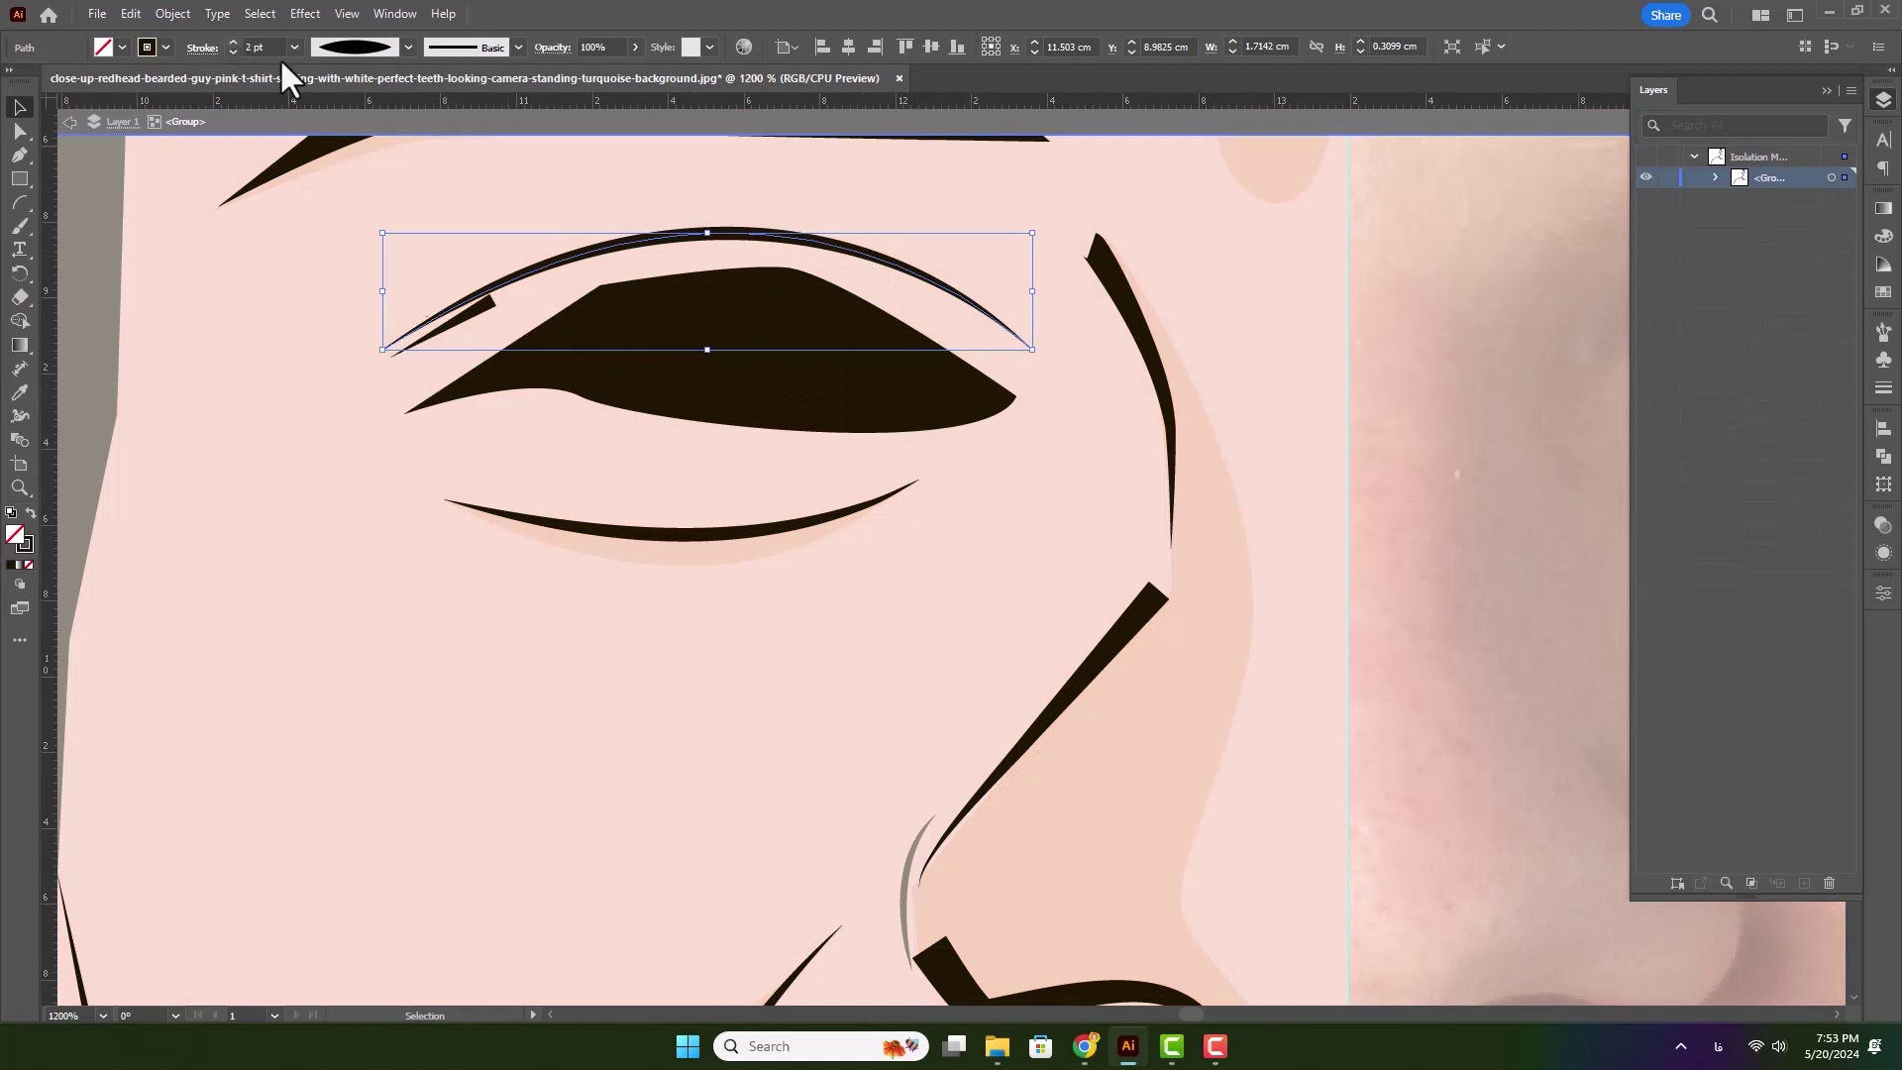
key(Escape)
scroll(649, 317, down, 2)
scroll(649, 317, down, 3)
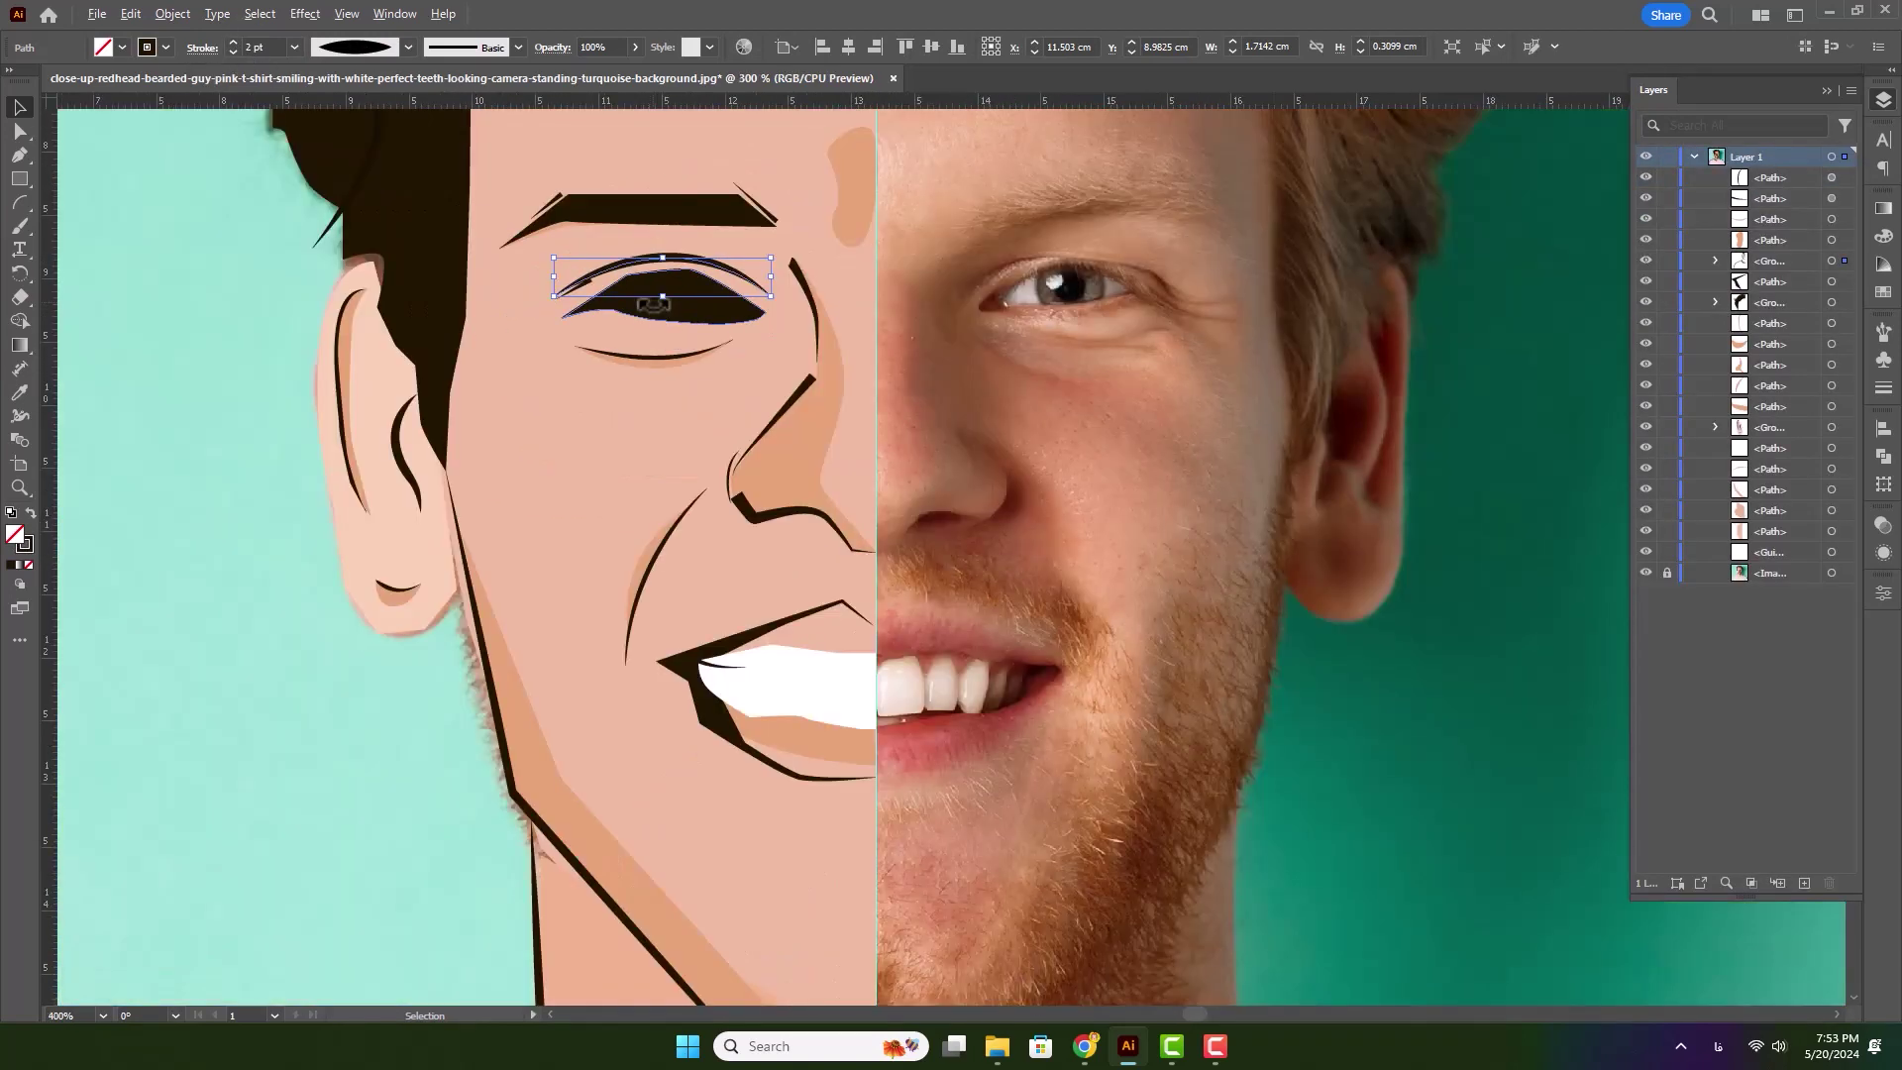
click(416, 607)
scroll(448, 627, down, 2)
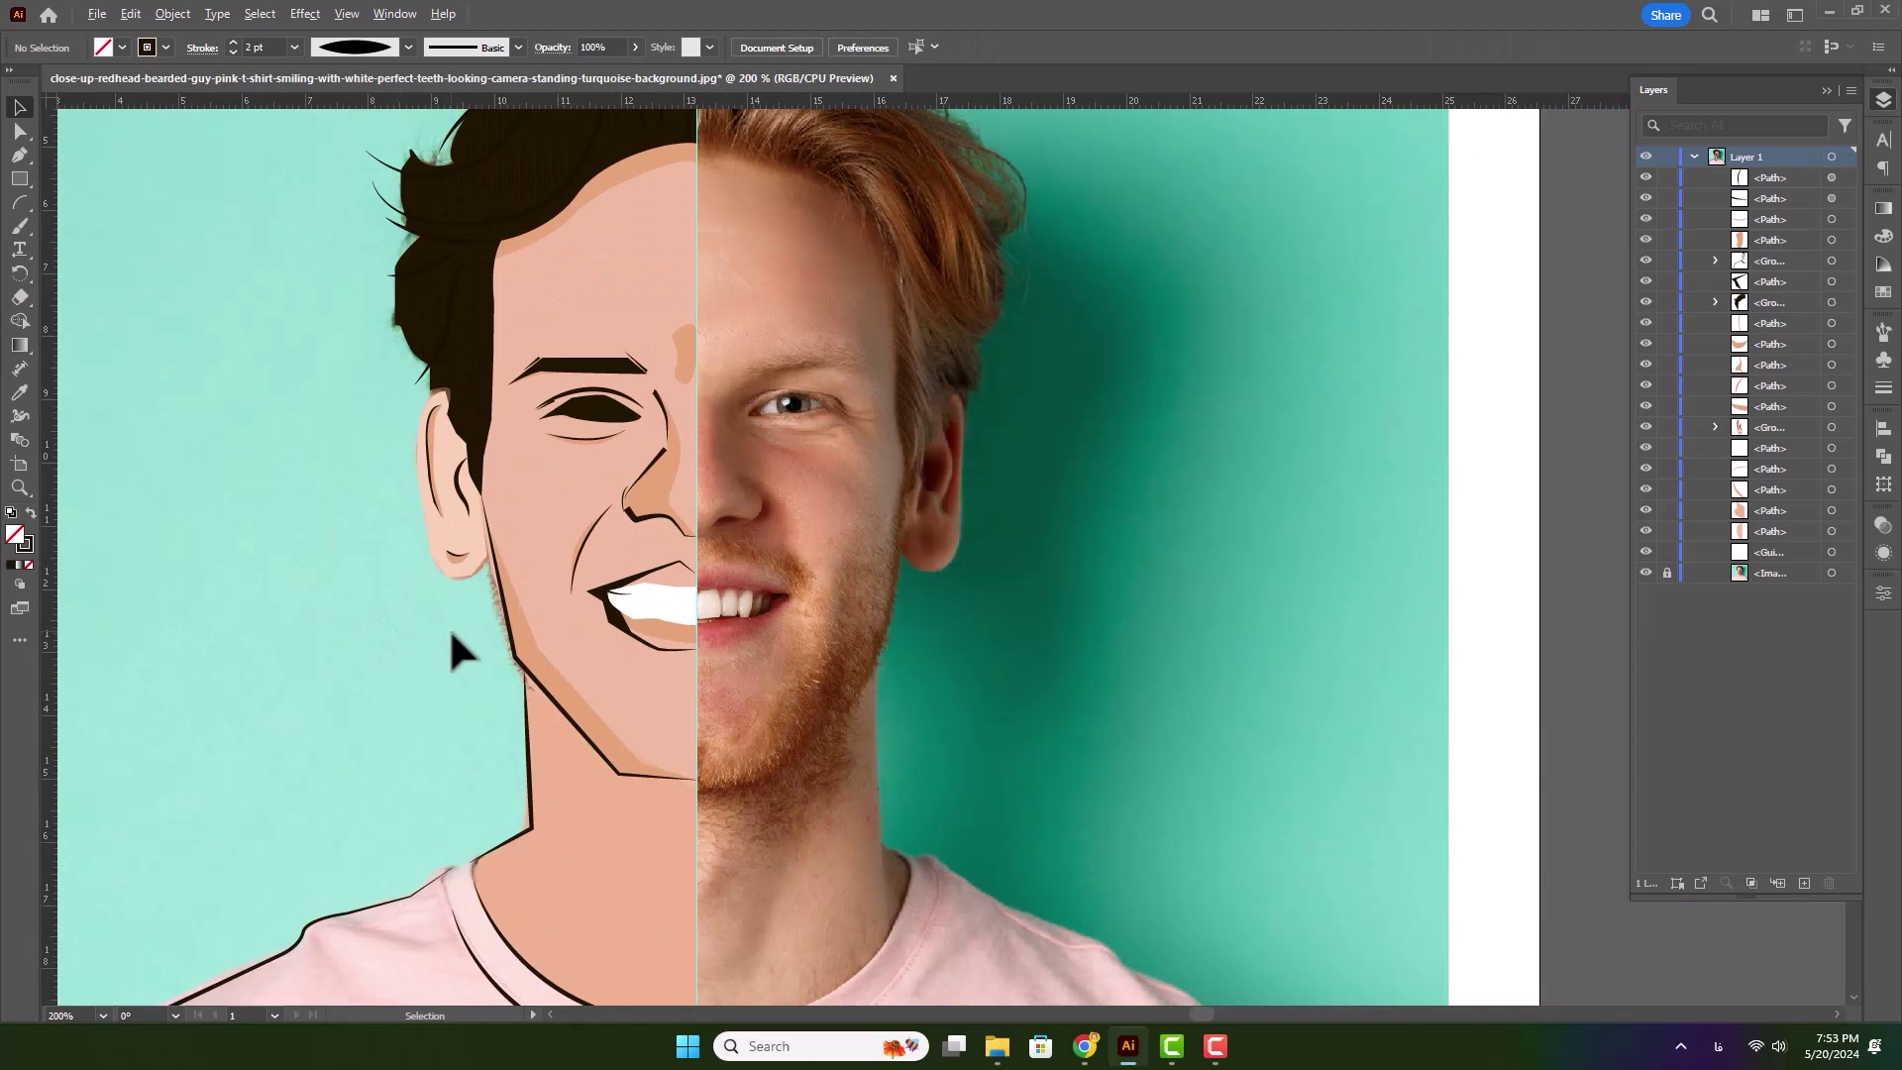
- Thicken the jaw and neck lines inside the linework group to 3 pt
scroll(637, 680, up, 1)
scroll(730, 544, up, 3)
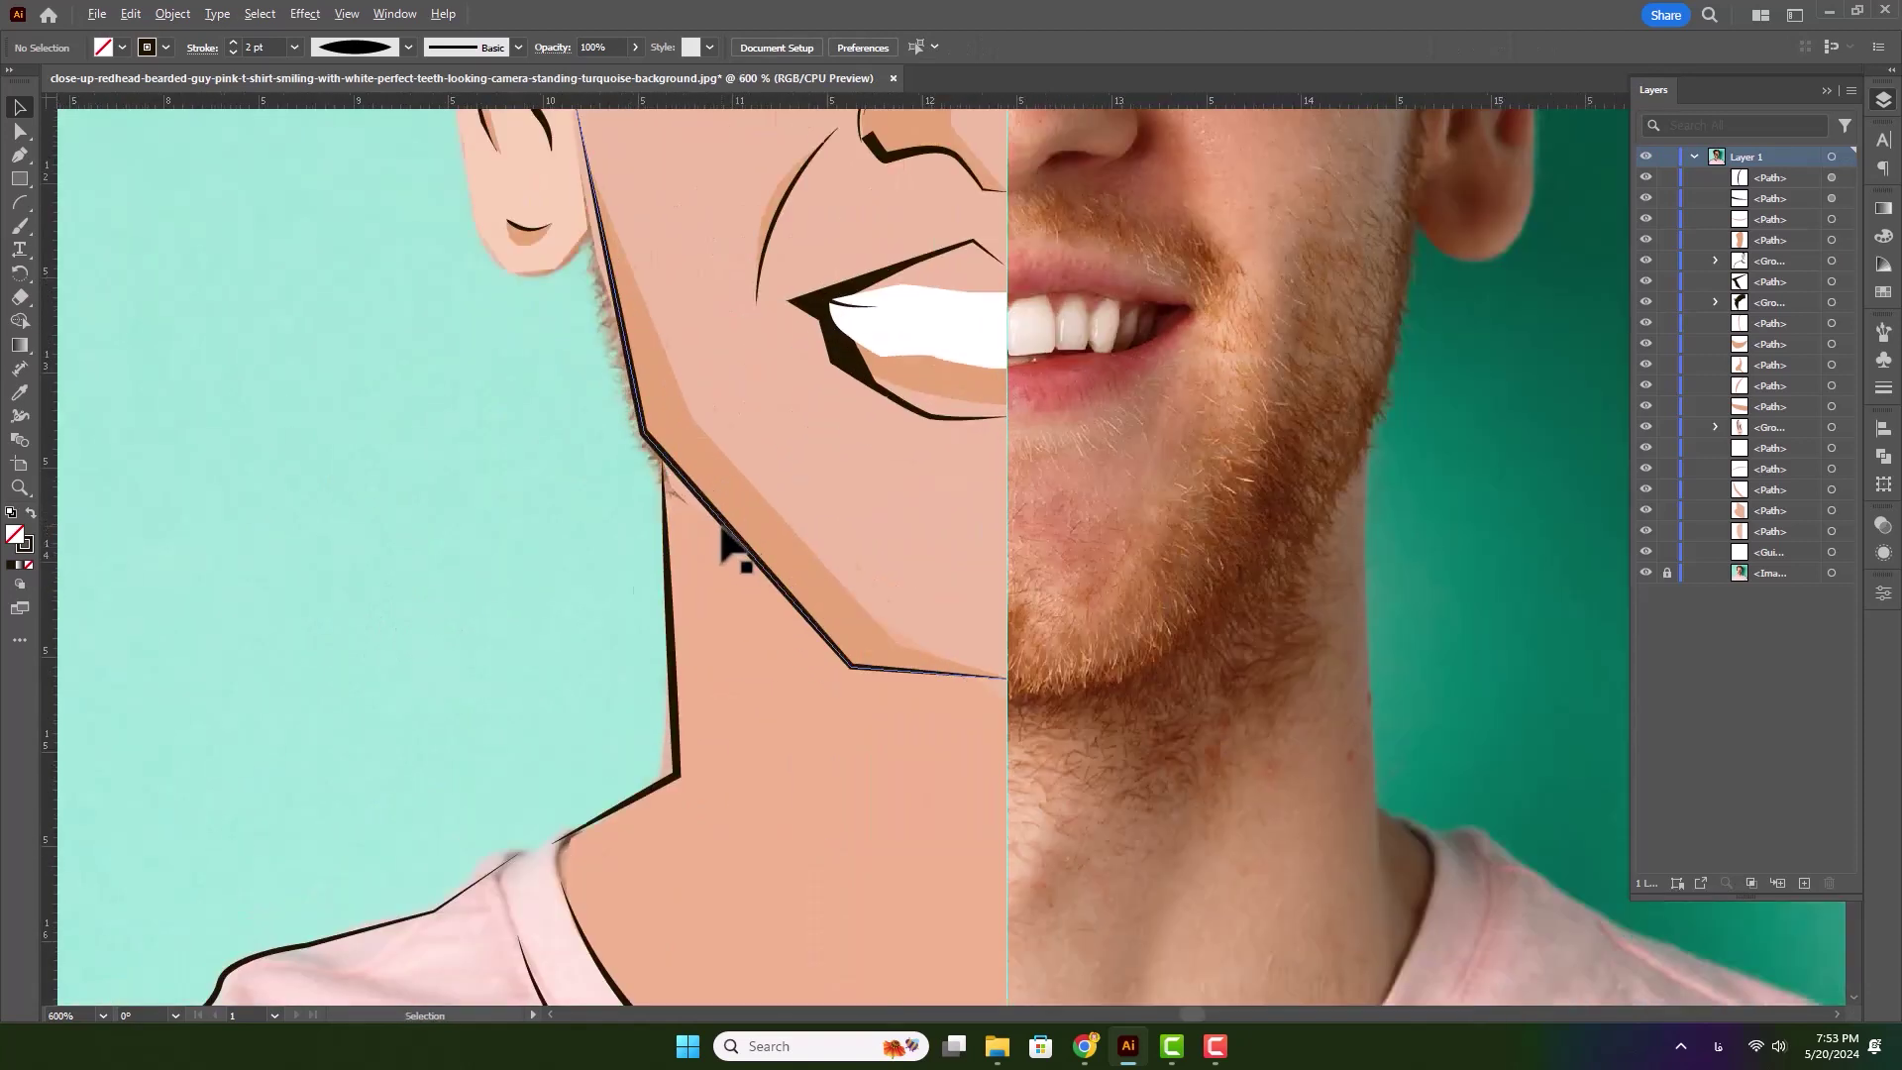
double_click(704, 503)
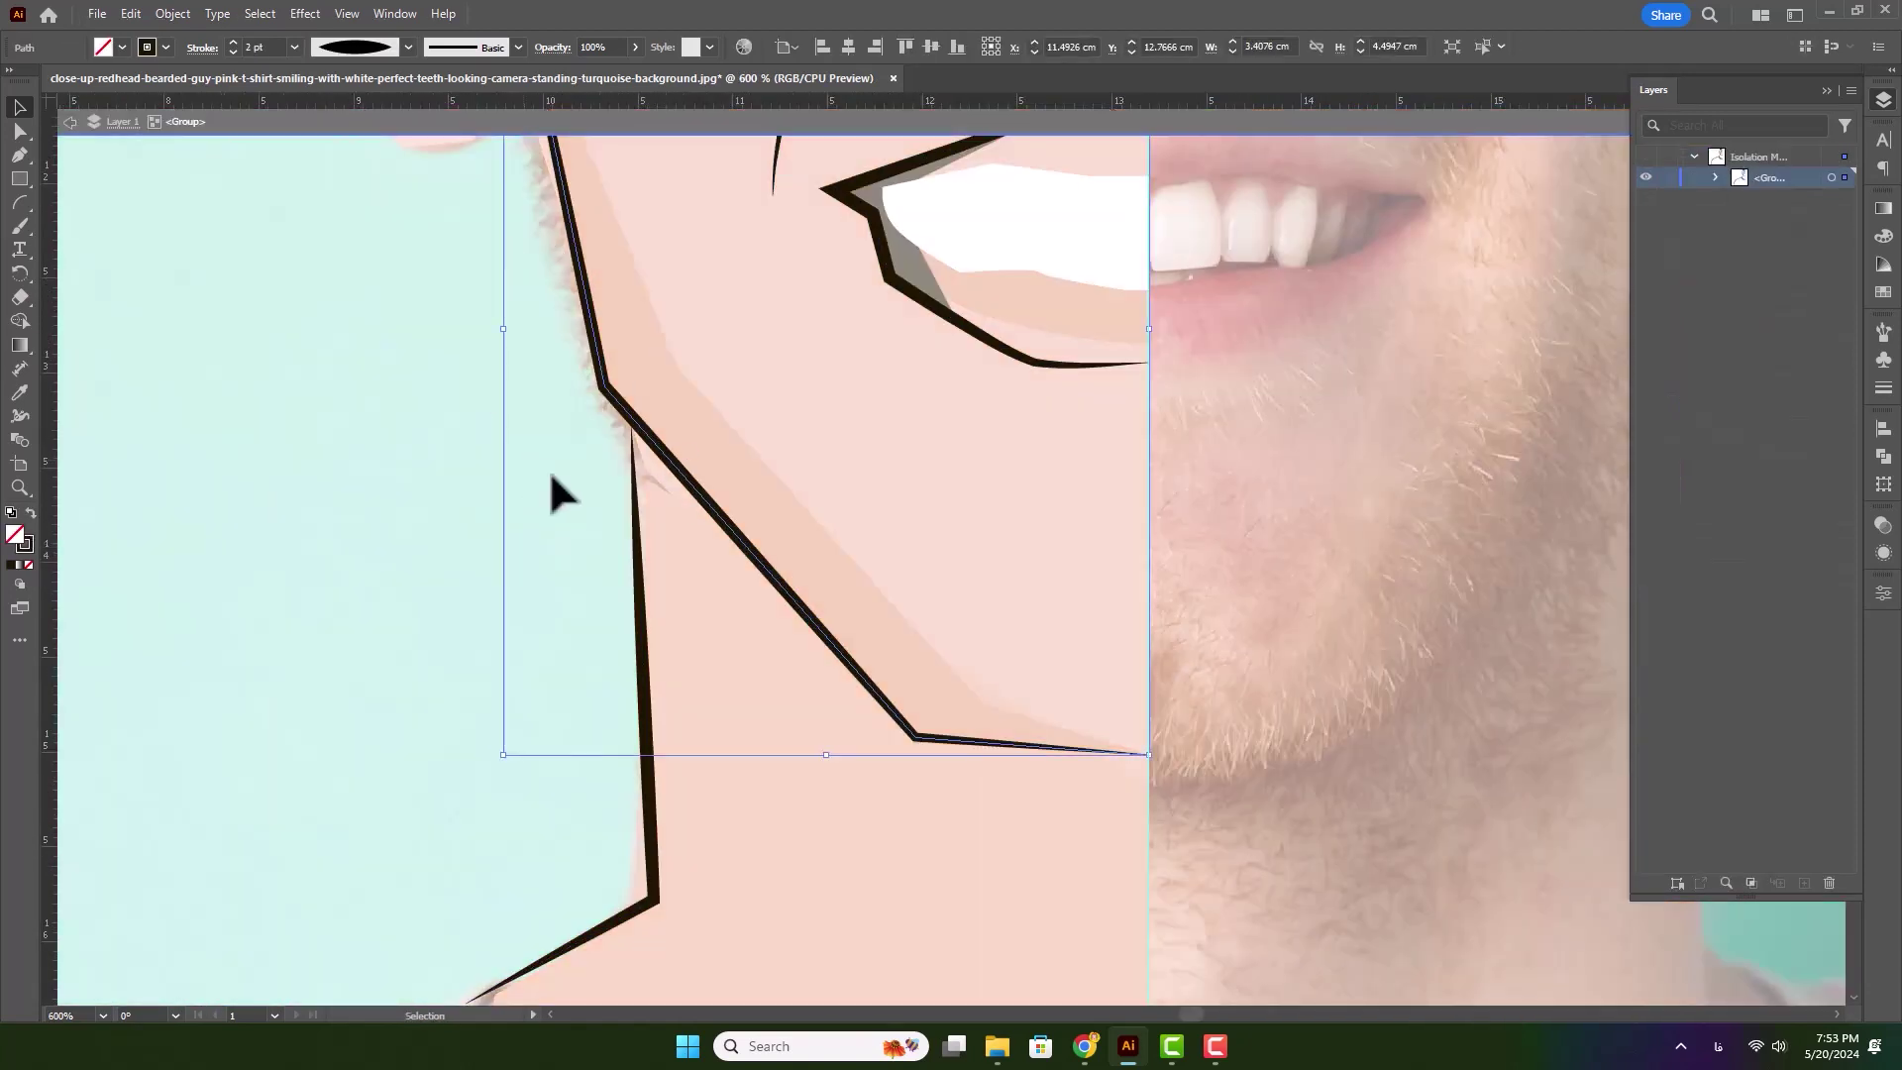
click(630, 527)
key(Right)
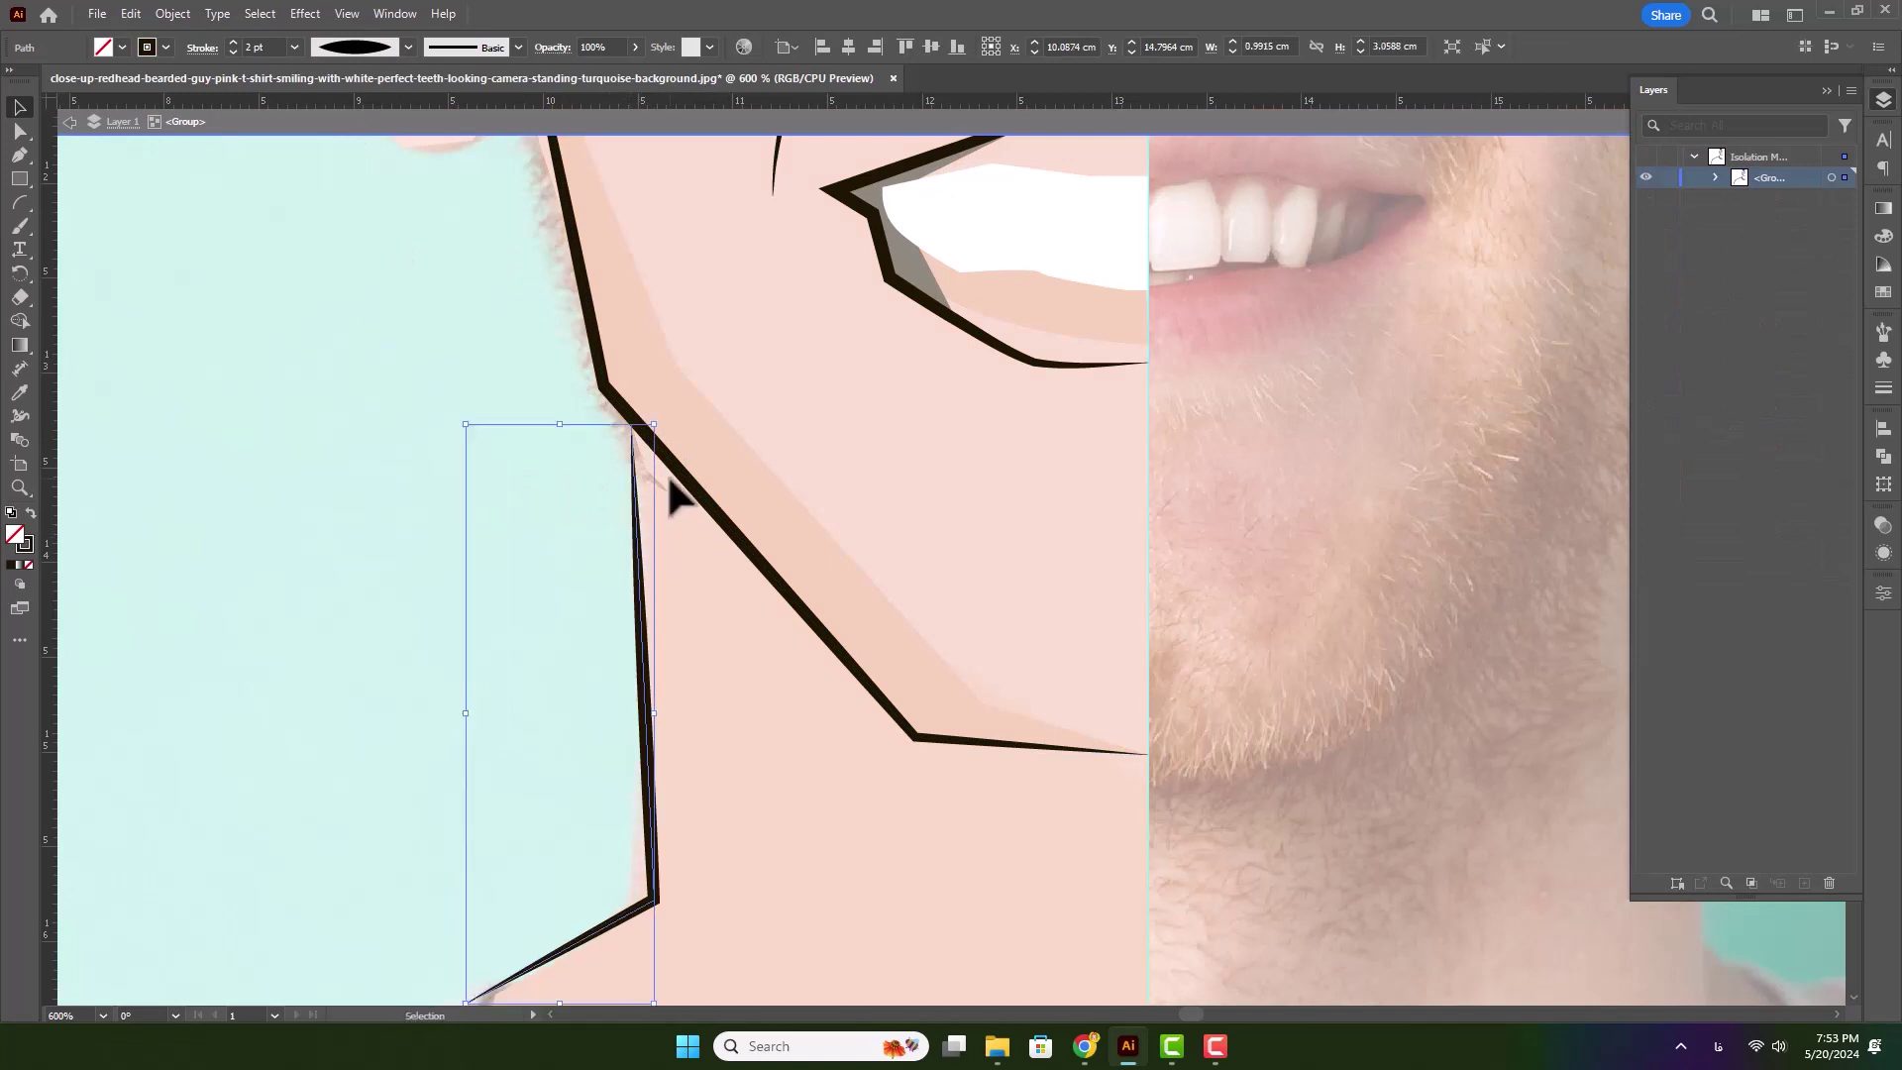
key(v)
click(234, 43)
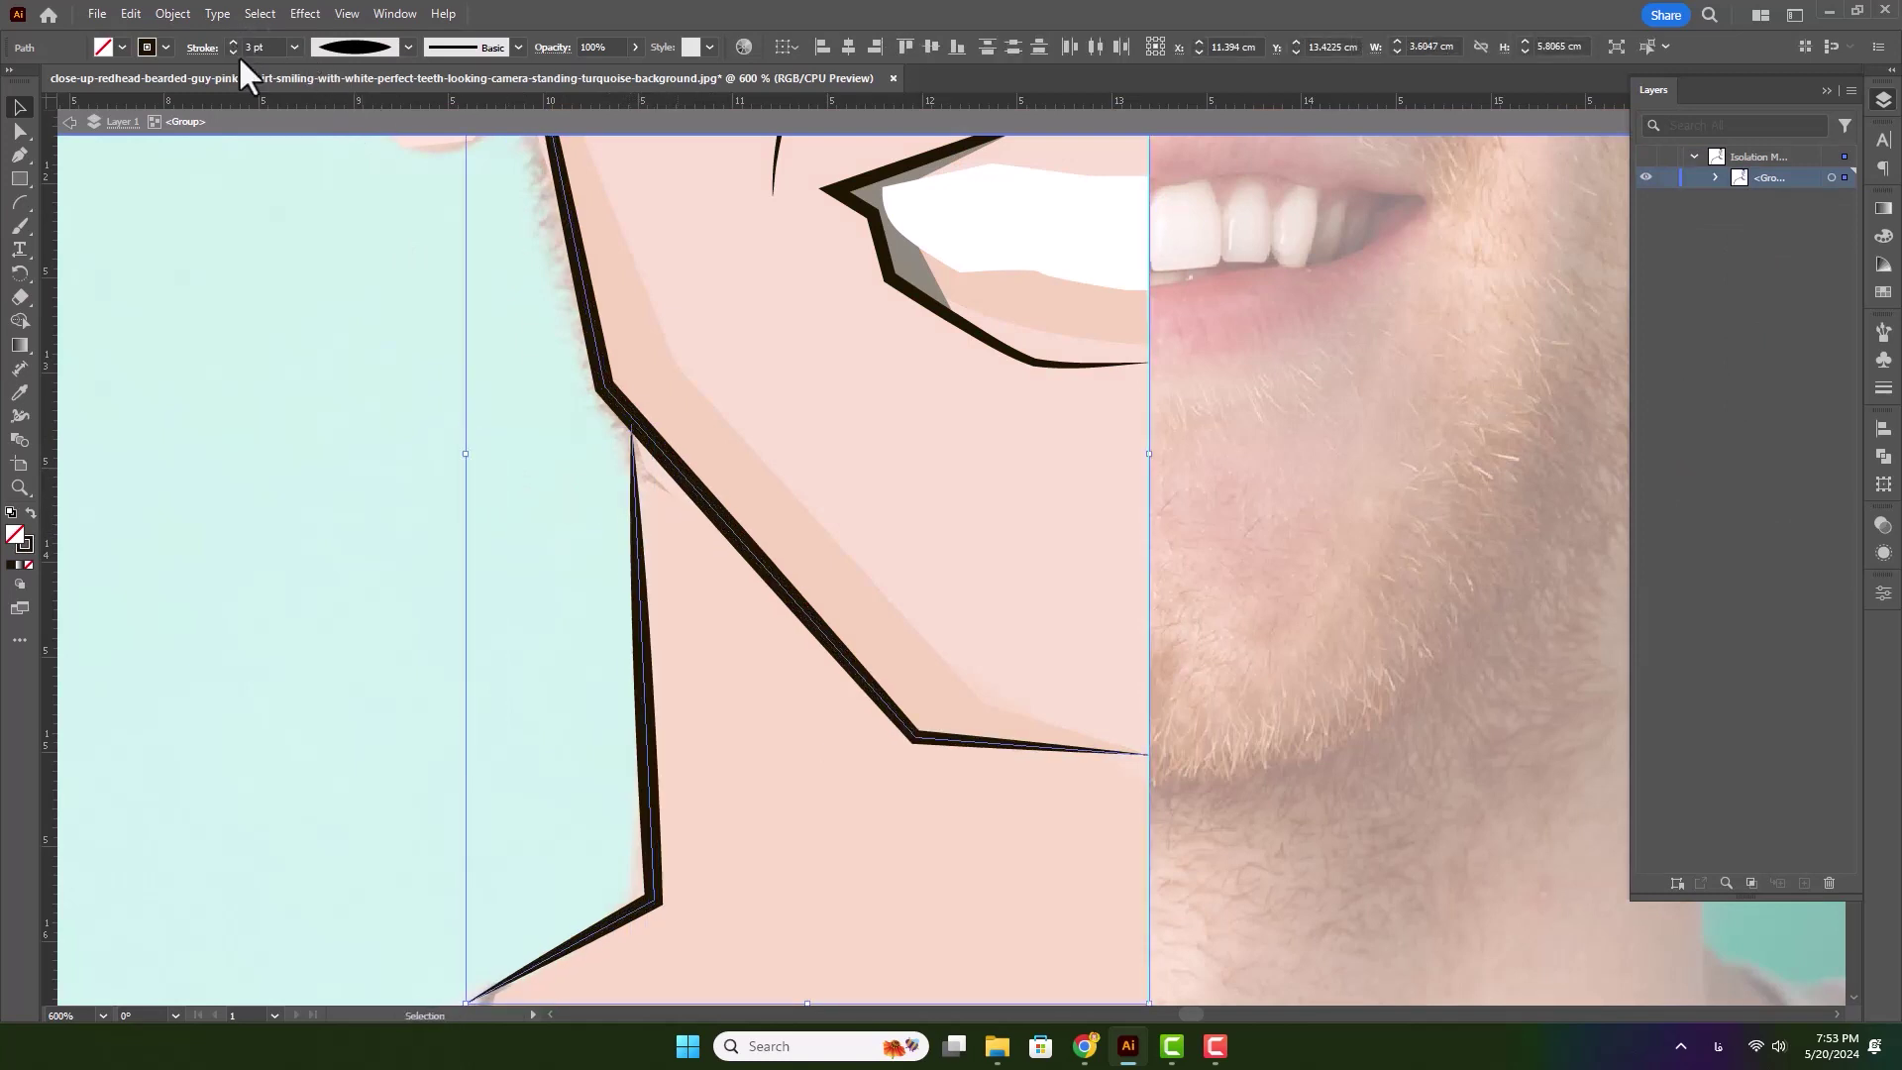
click(511, 625)
scroll(516, 620, down, 3)
click(807, 121)
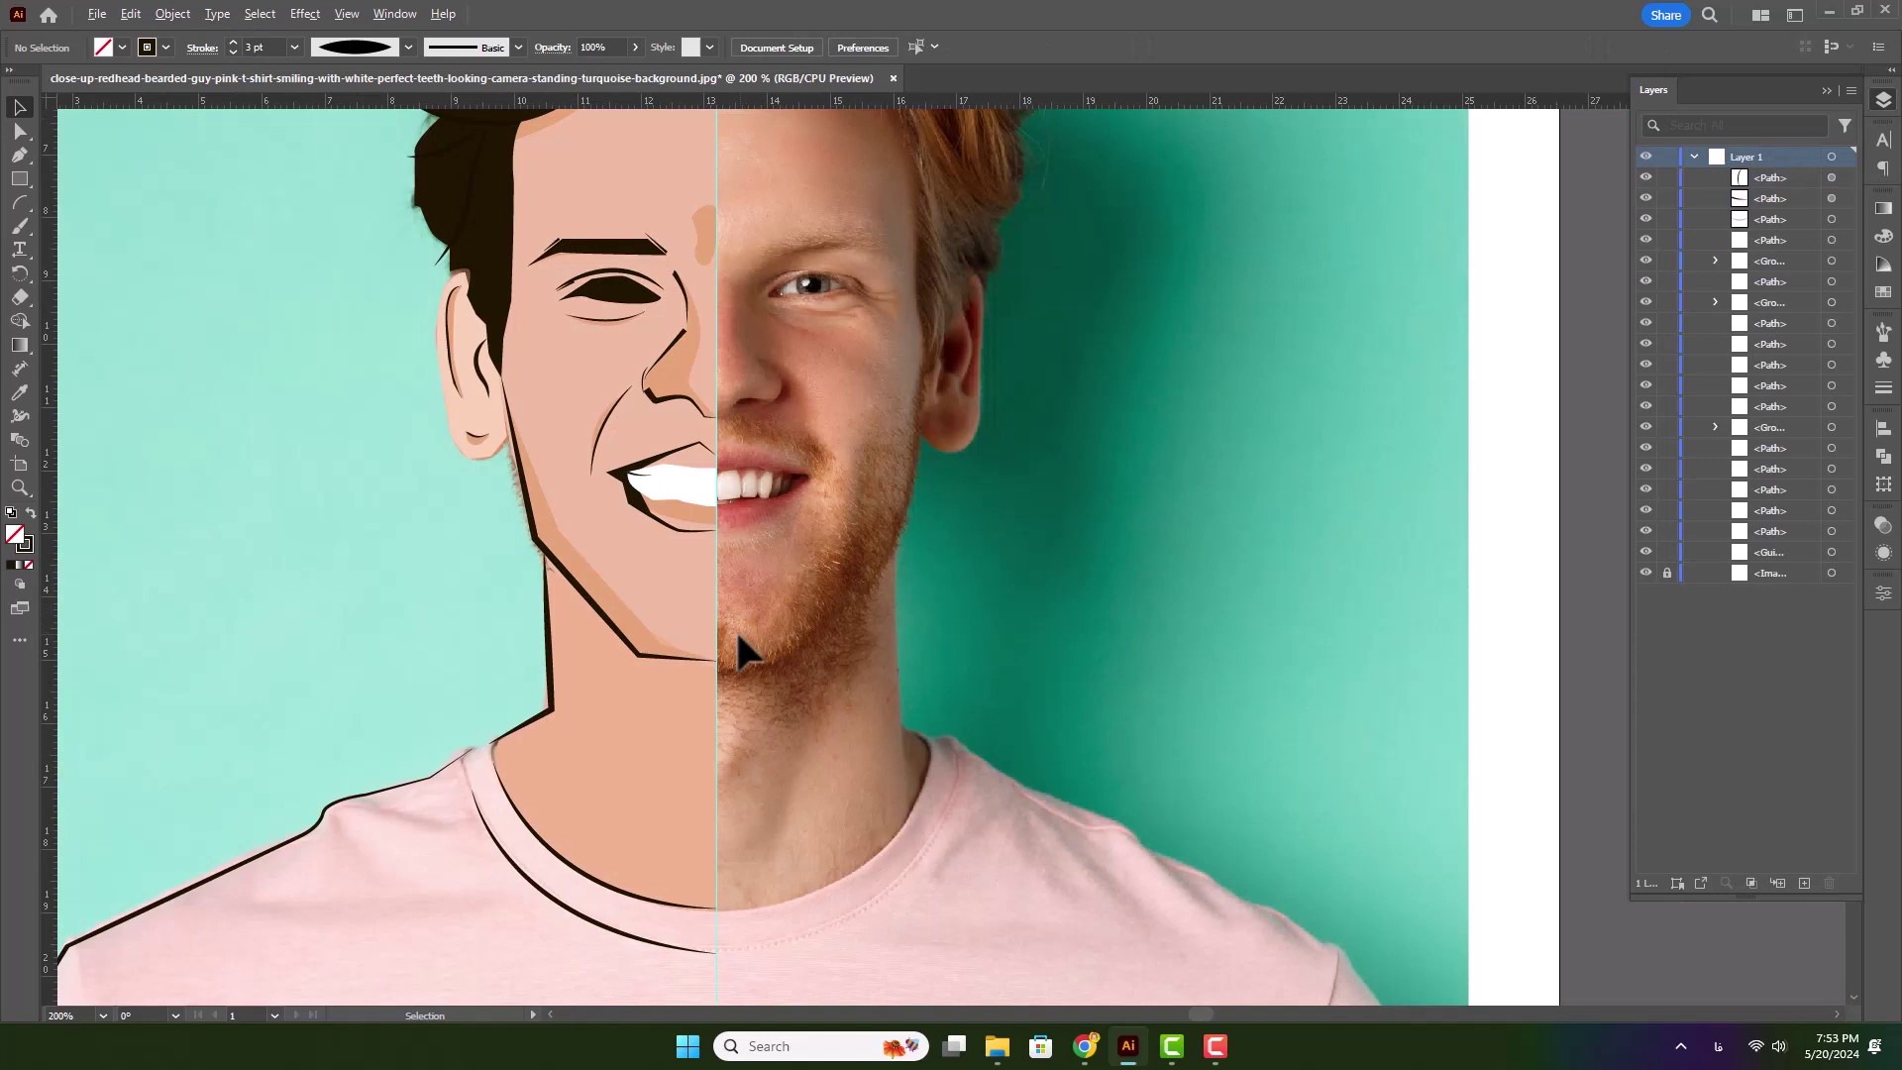
- Thicken the shirt collar and shoulder lines inside the linework group to 3 pt
scroll(736, 629, down, 1)
drag(634, 659, 979, 560)
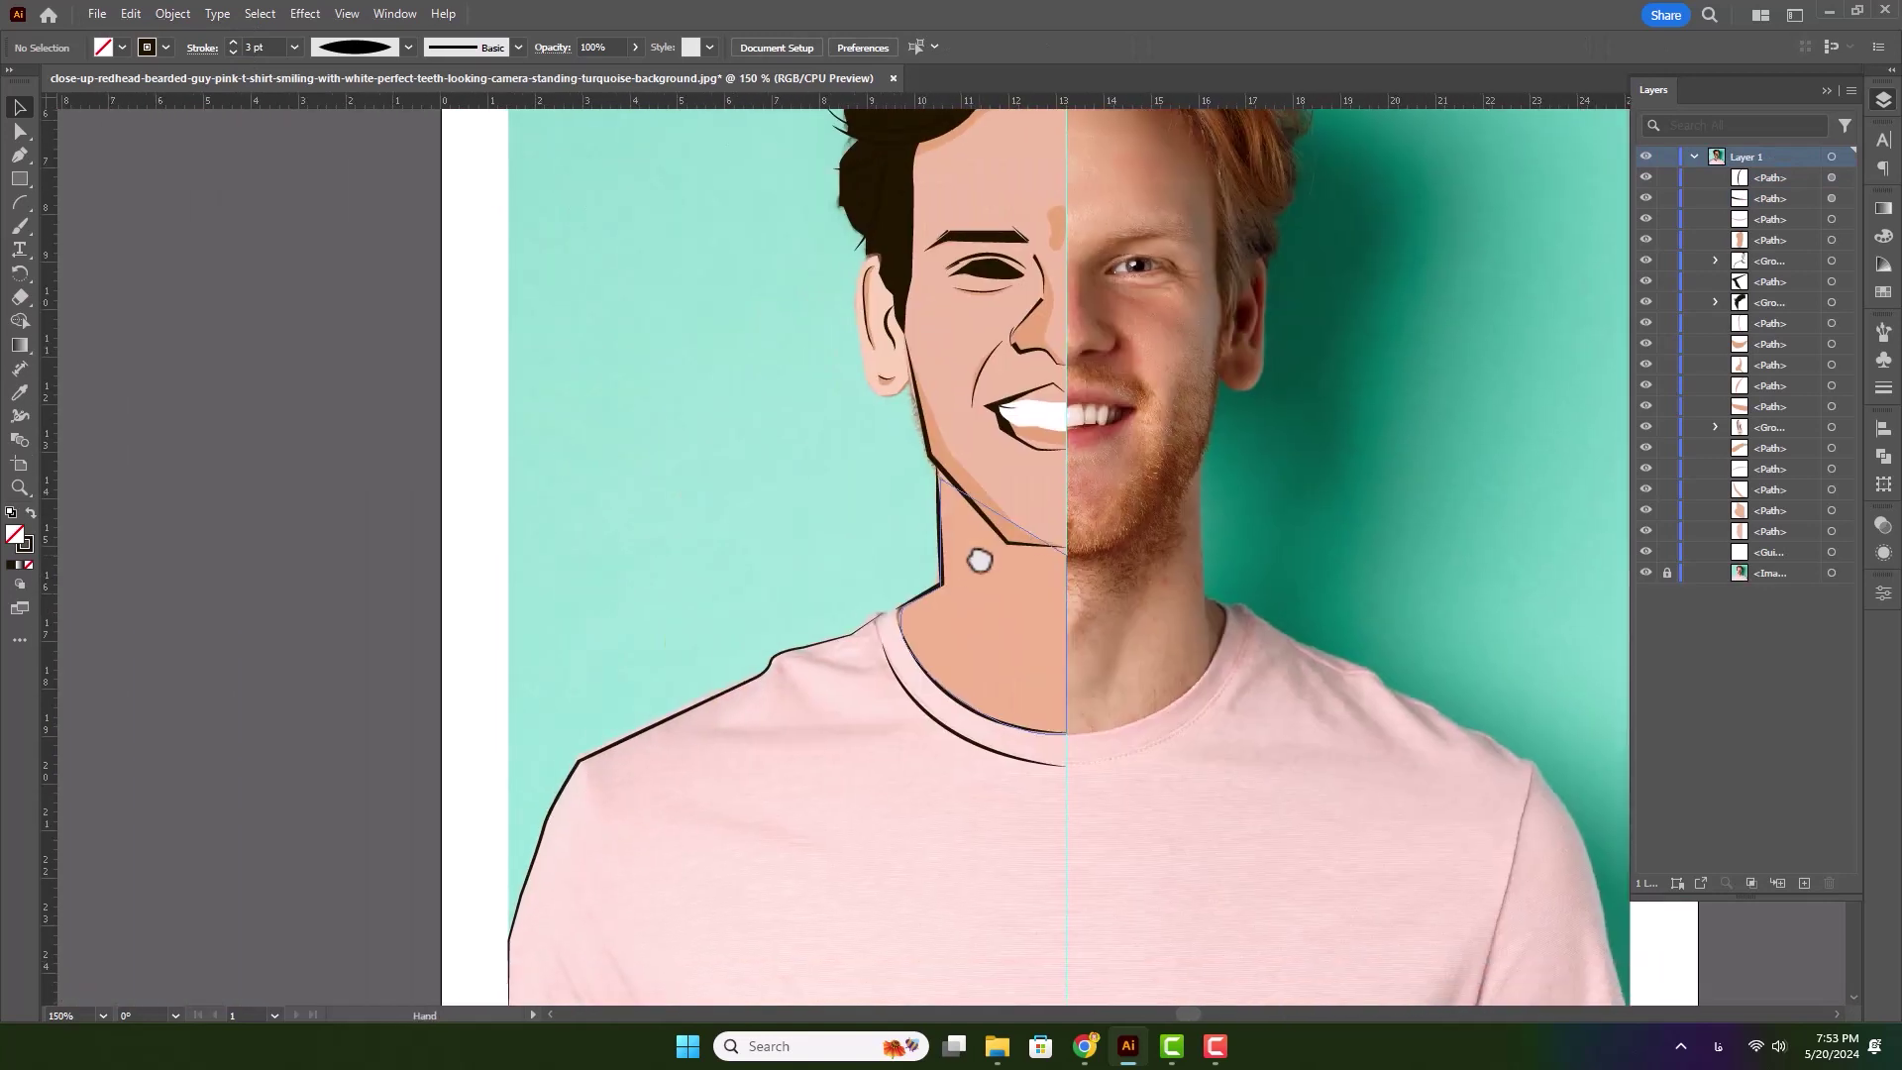
click(763, 669)
double_click(933, 719)
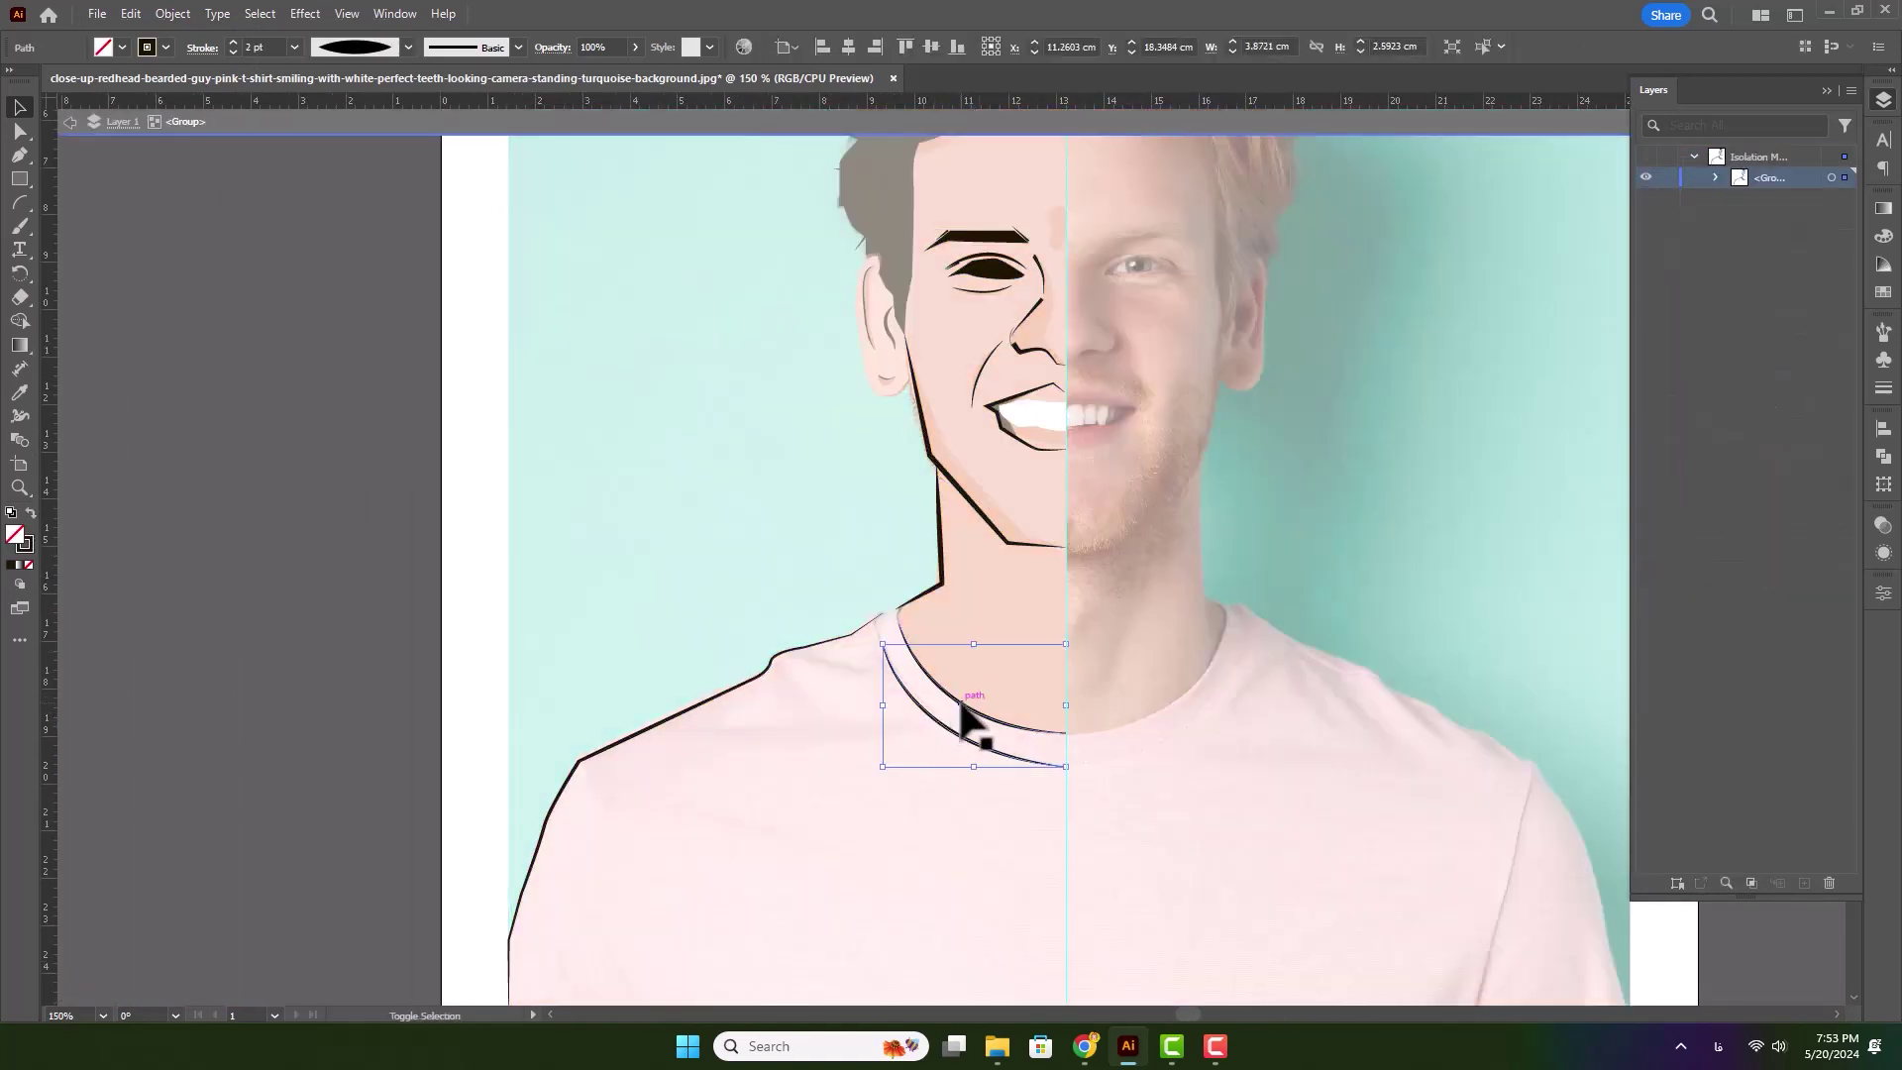
click(746, 682)
click(234, 45)
click(319, 378)
key(ctrl+minus)
key(Escape)
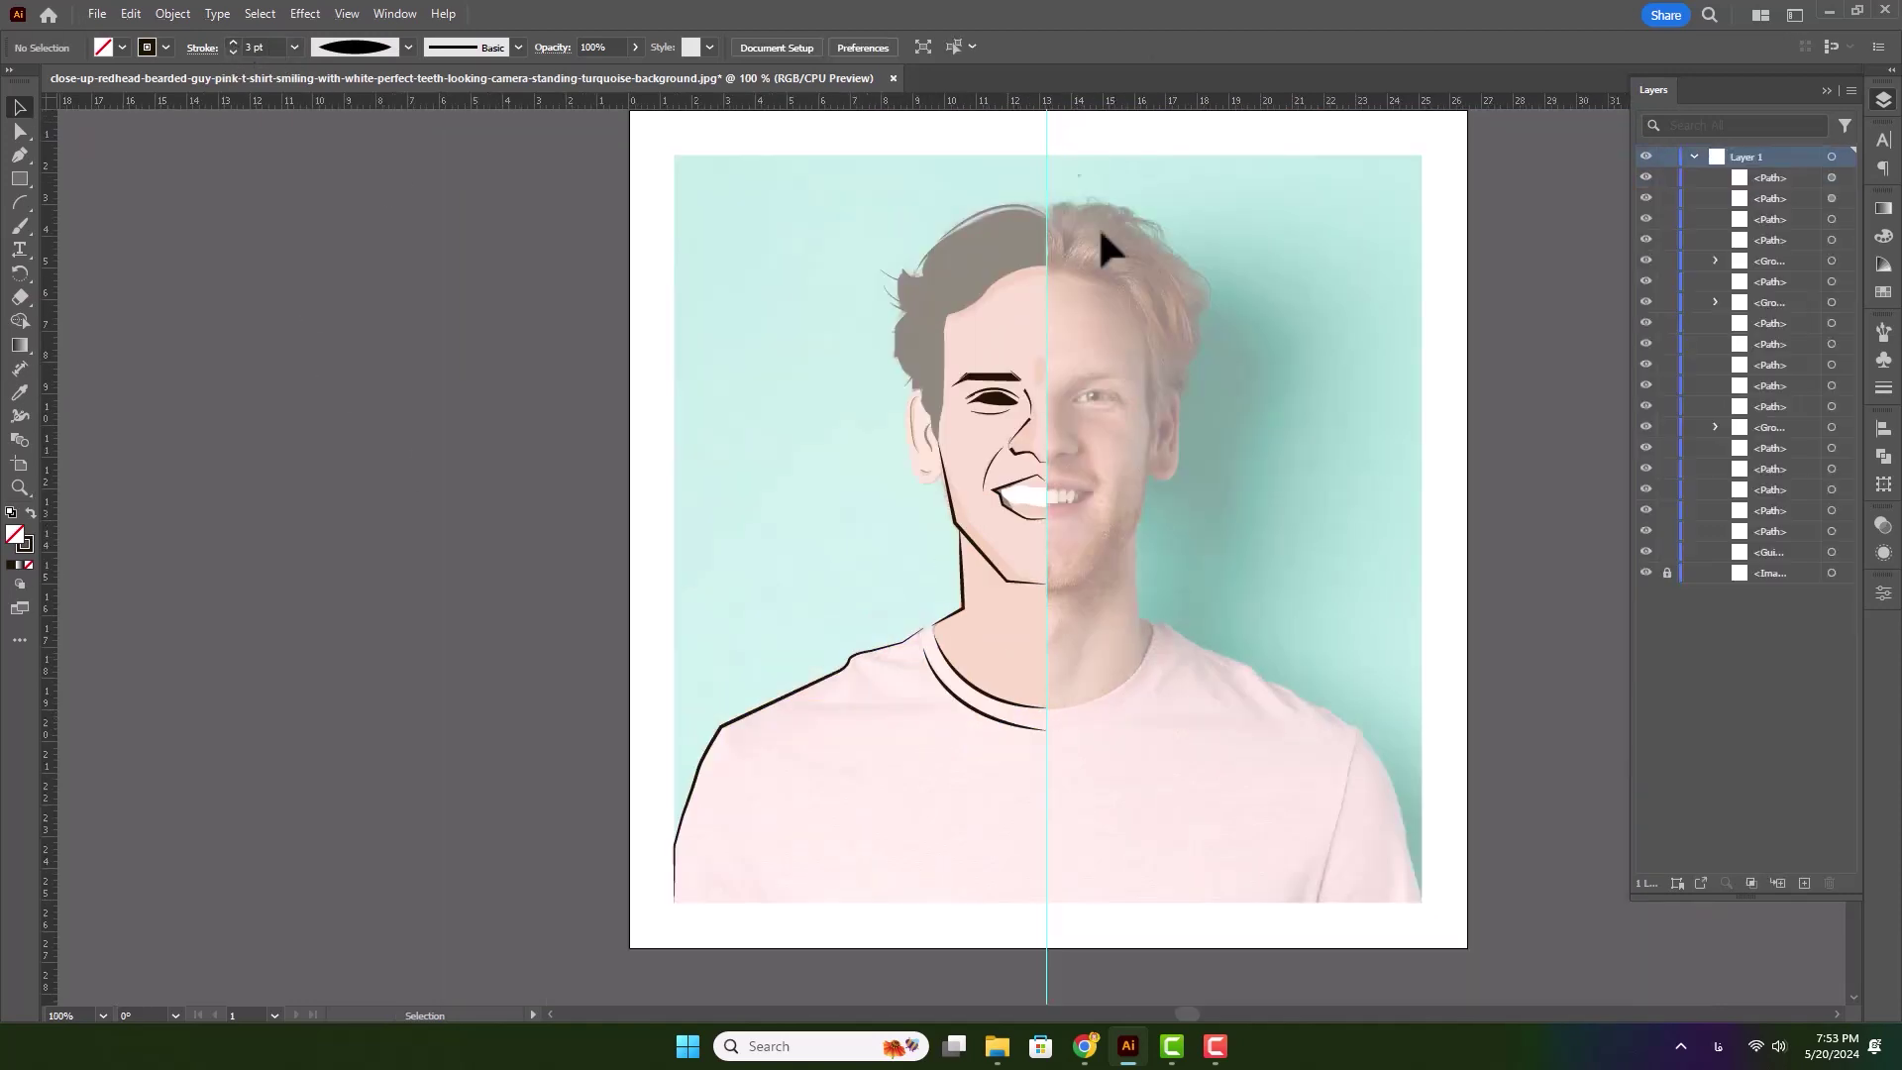
- Hide the neck skin base to examine the photo's neck shading, and show it again
key(ctrl+plus)
key(ctrl+plus)
key(ctrl+plus)
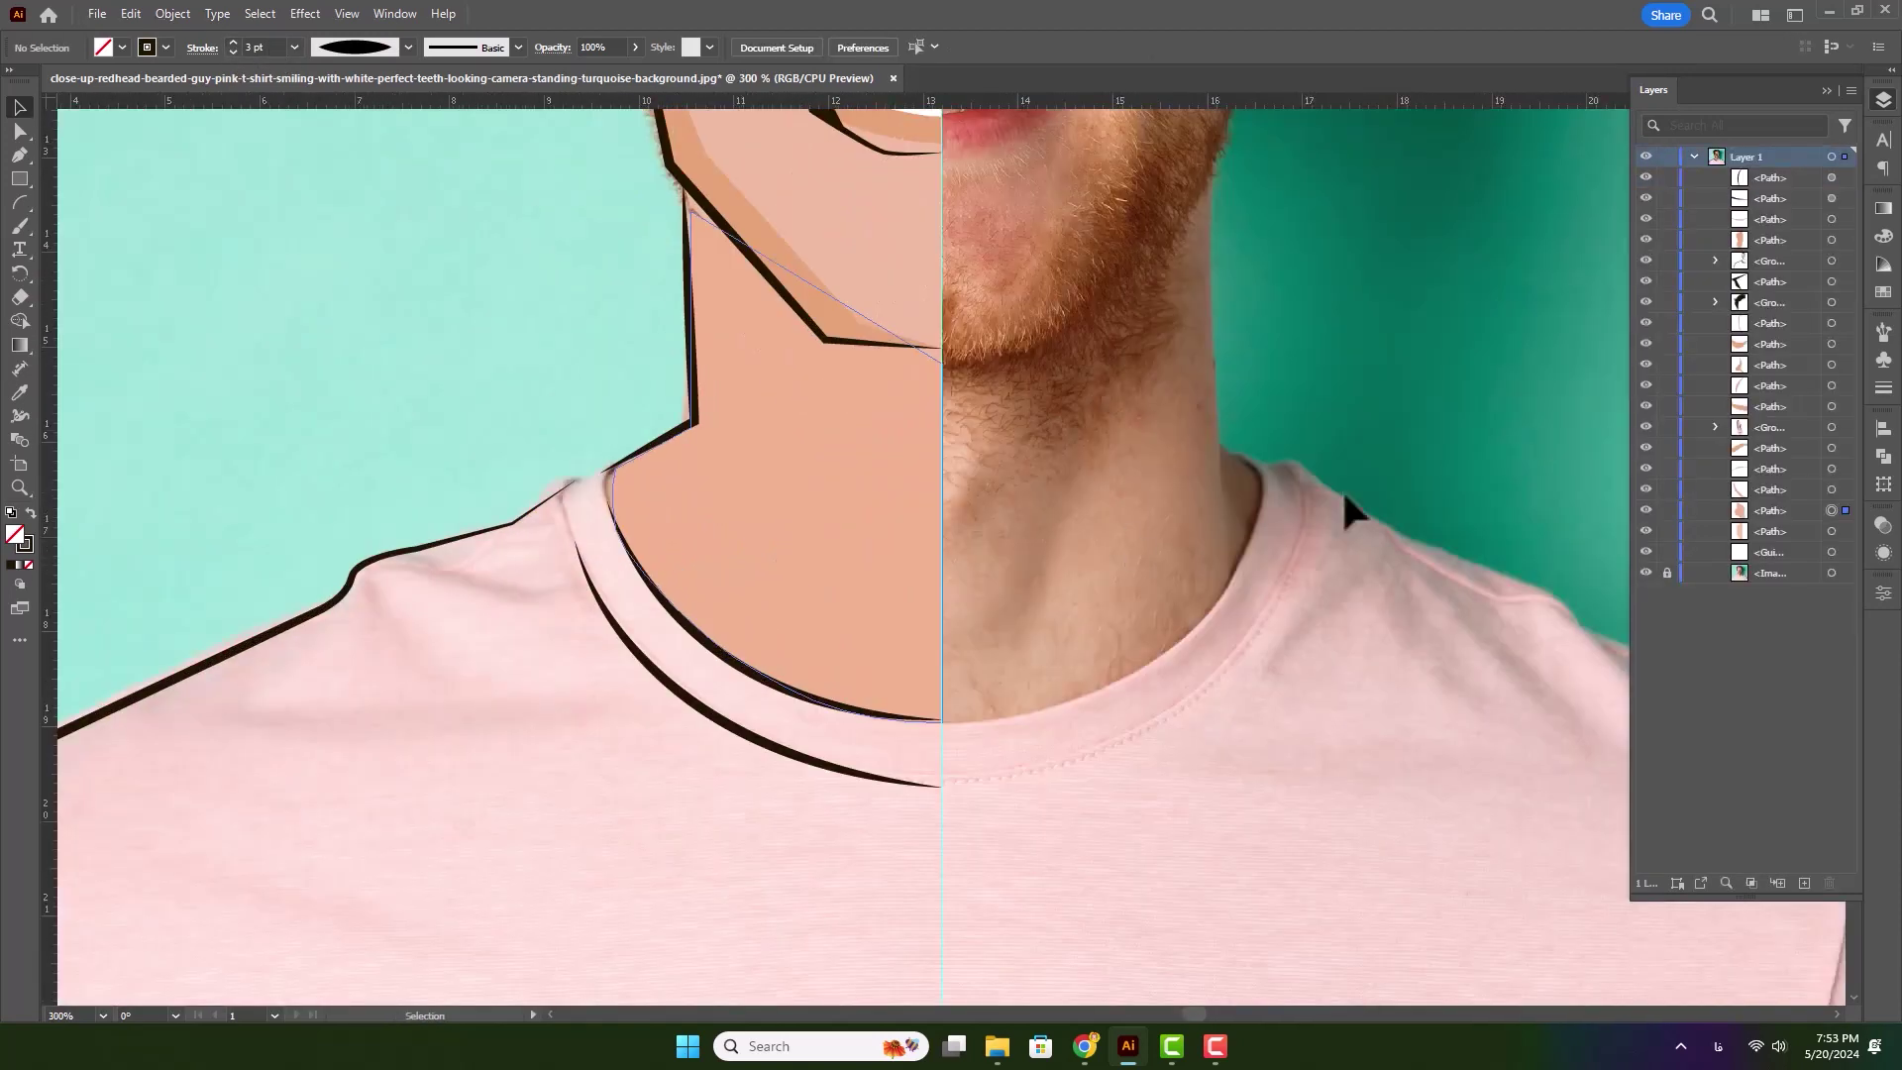
click(1645, 511)
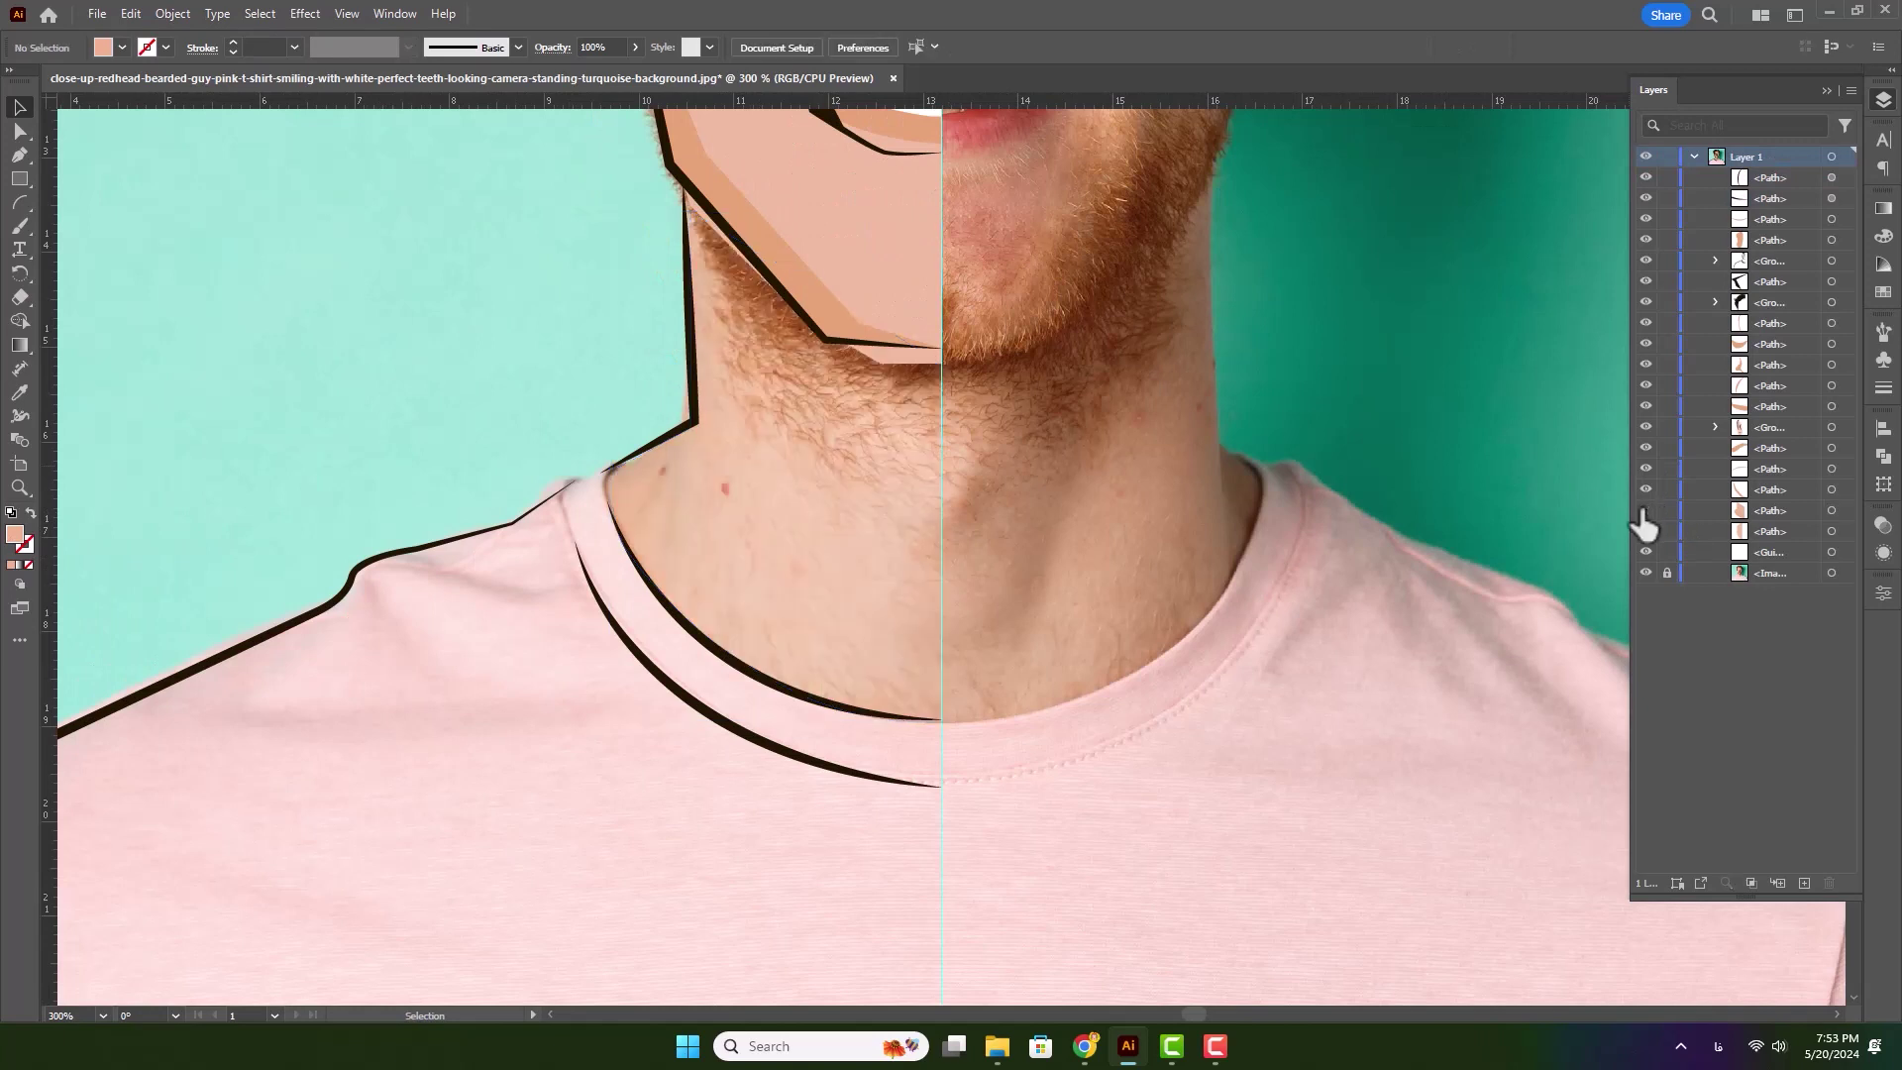
click(1645, 510)
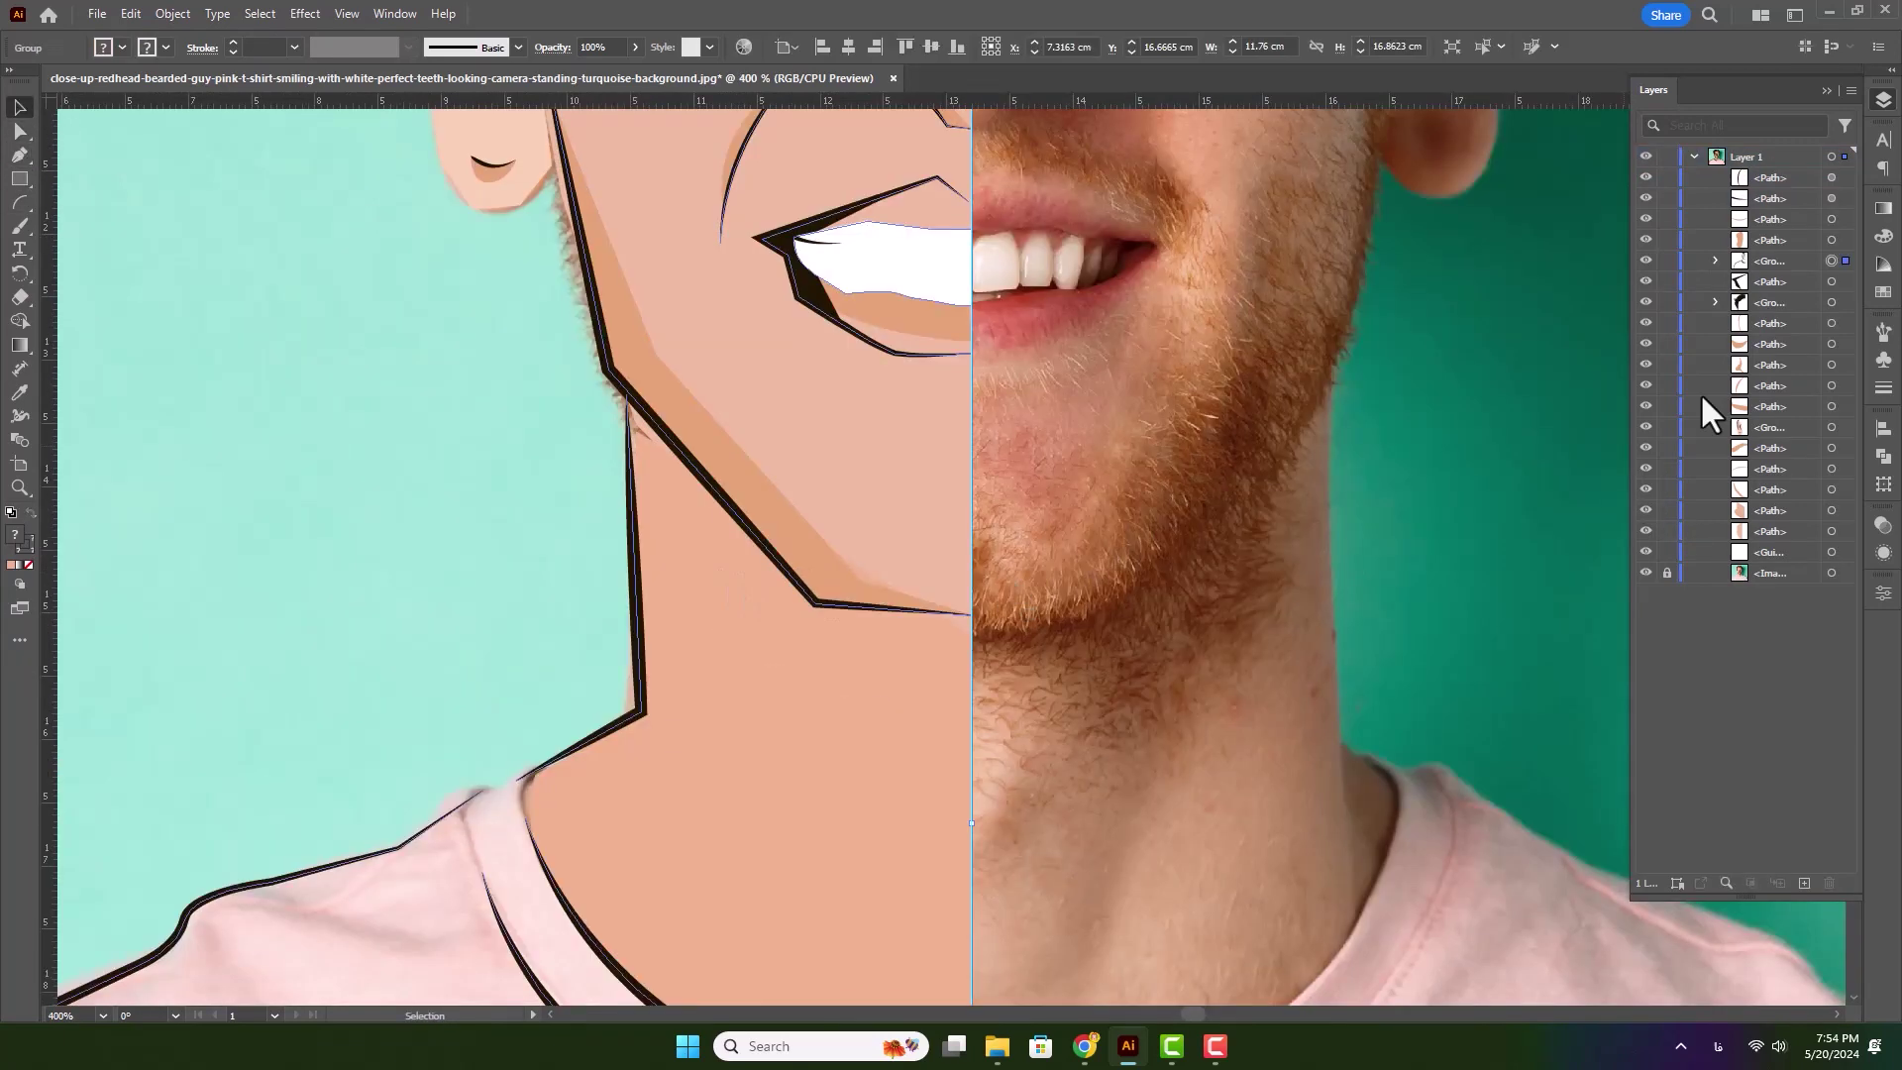
- Try an angular shadow band on the neck beneath the jawline, filled with the face's shadow colour
click(626, 389)
click(830, 588)
click(971, 608)
click(971, 657)
click(793, 640)
click(628, 431)
click(627, 389)
key(i)
click(637, 340)
key(v)
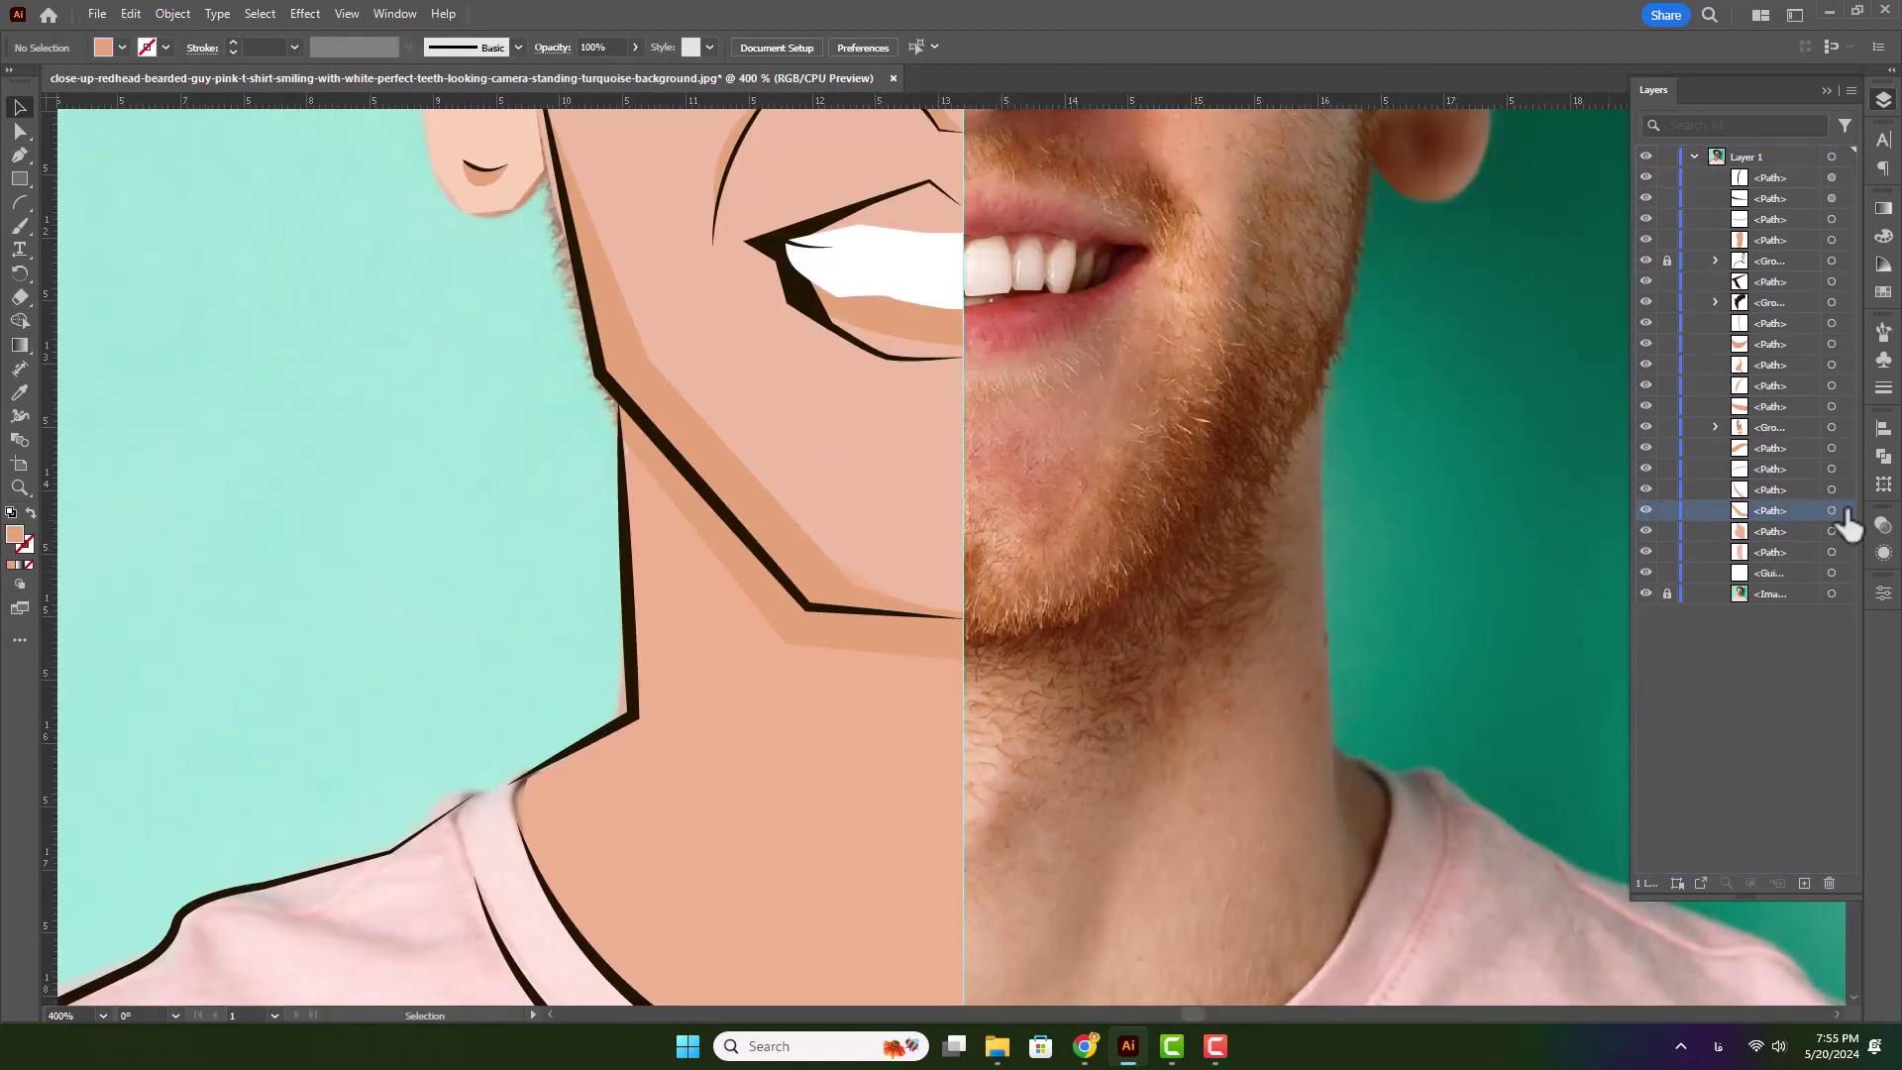
key(Delete)
- Draw a curved shadow along the neck's outer side down to the collar and stack it directly above the neck skin base
key(p)
scroll(634, 594, down, 3)
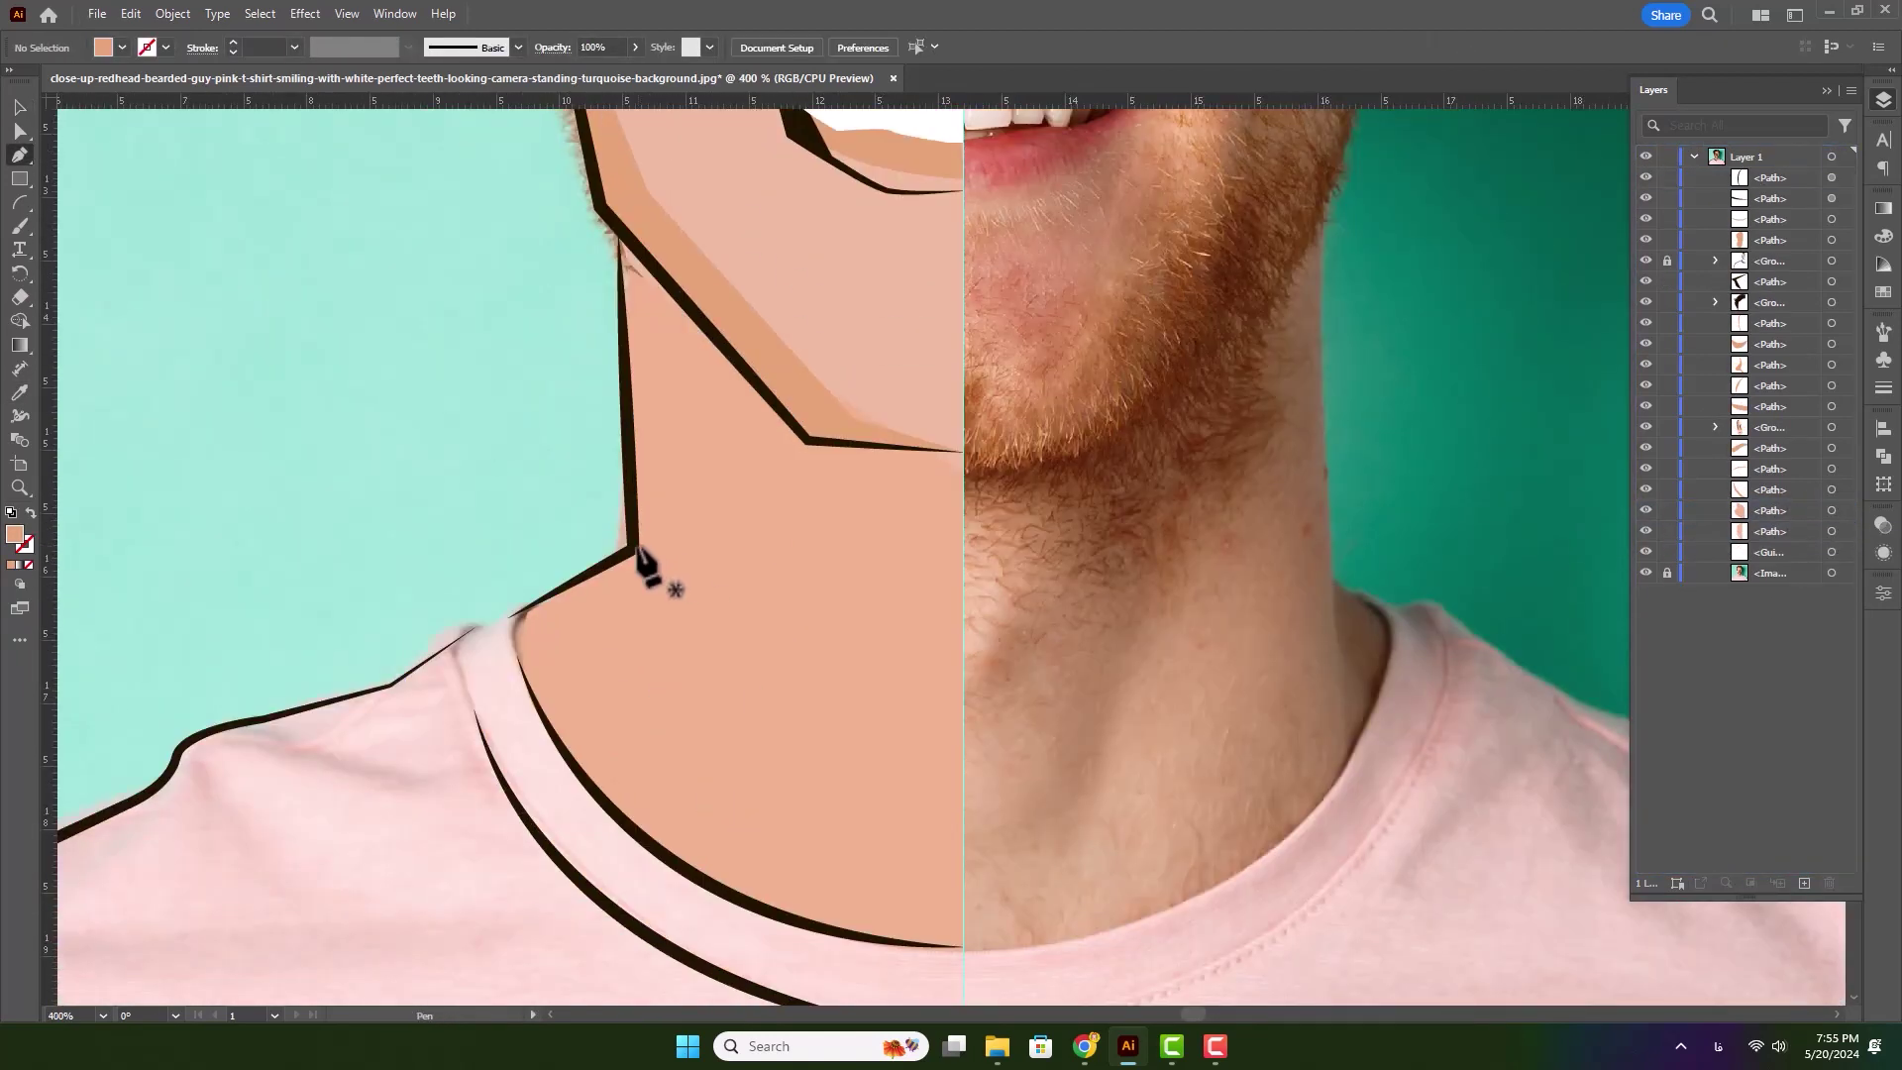
click(659, 851)
drag(599, 649, 615, 601)
click(659, 583)
click(629, 434)
click(628, 550)
click(500, 628)
drag(659, 851, 698, 885)
key(v)
drag(1784, 177, 1783, 541)
click(1376, 568)
- Draw a closed shirt base following the collar, shoulder and sleeve lines, the photo's lower edge and the centre guide
key(ctrl+minus)
drag(536, 760, 740, 499)
key(ctrl+minus)
key(ctrl+minus)
key(p)
click(1060, 868)
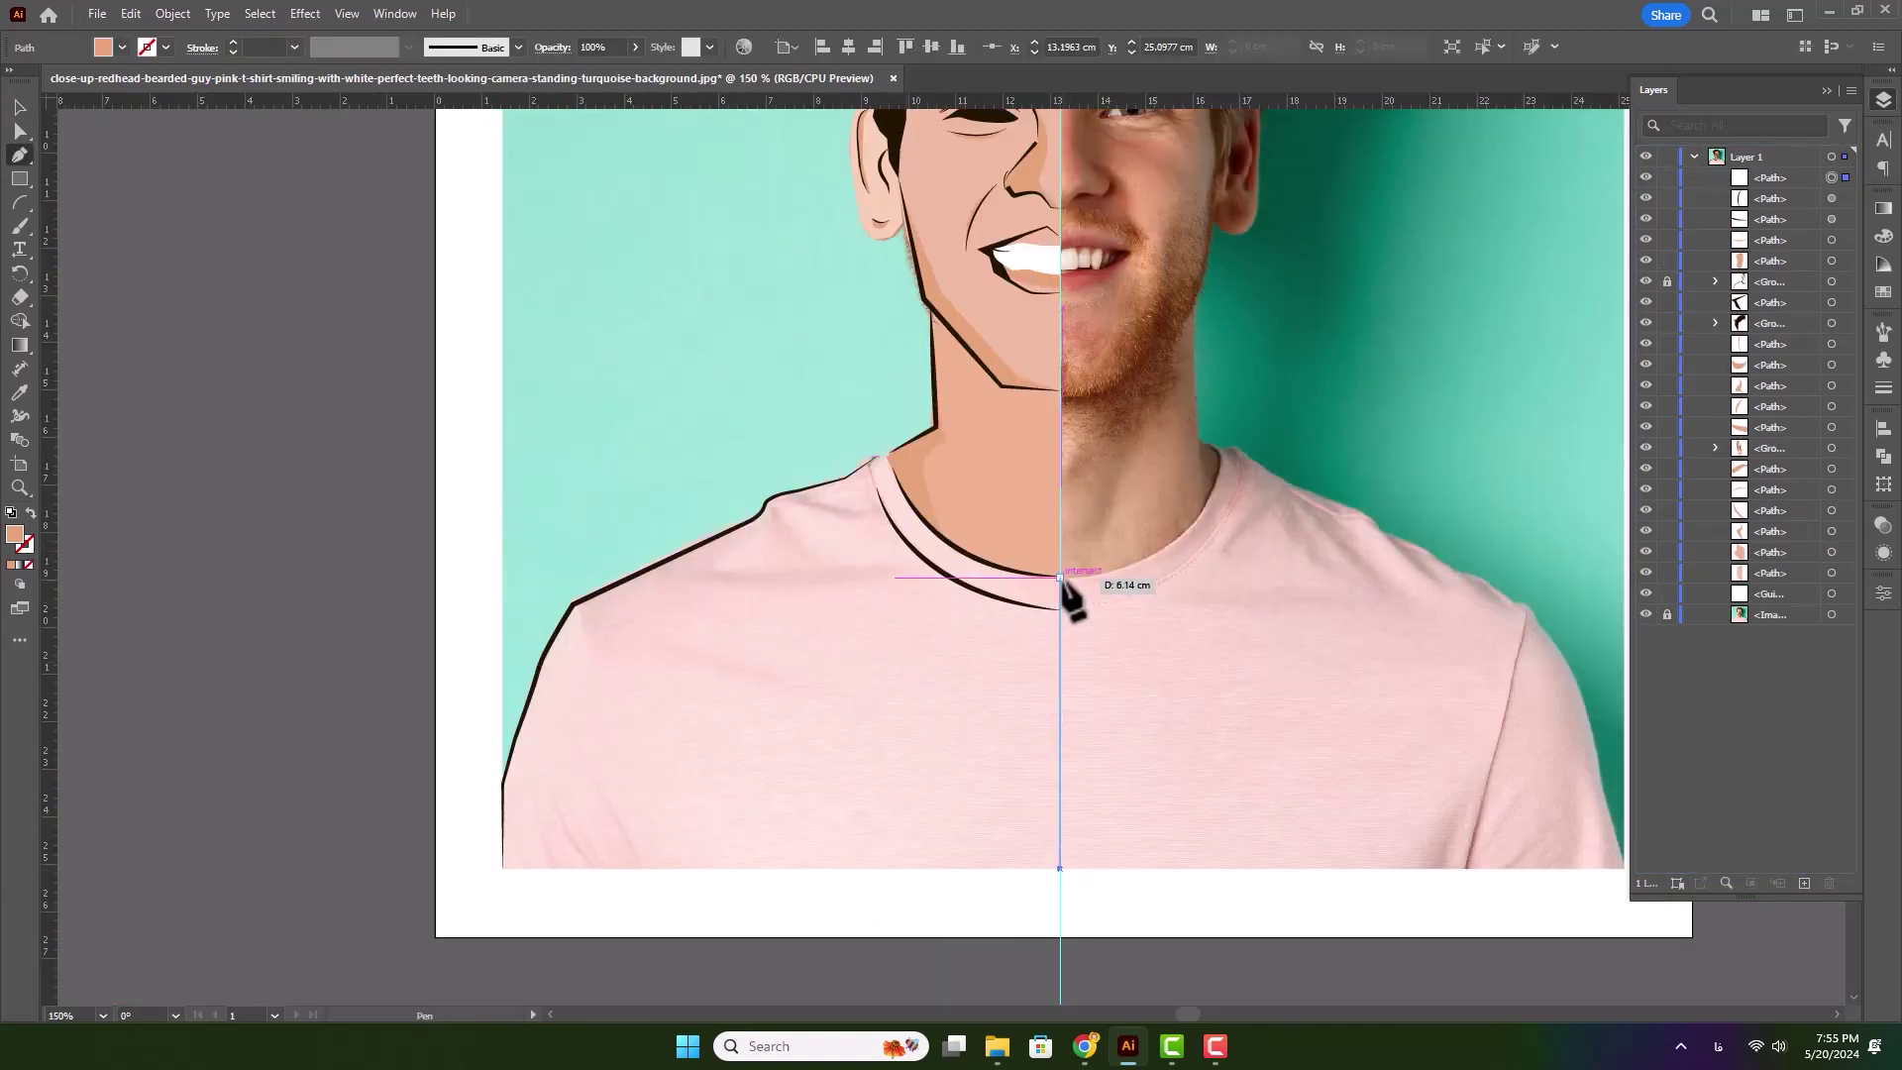
drag(887, 456, 828, 331)
click(864, 464)
click(845, 479)
click(768, 499)
click(759, 513)
click(697, 546)
click(573, 603)
click(543, 656)
click(502, 786)
click(502, 868)
click(1060, 867)
- Fill the shirt base with the pink sampled from the photo's shirt and stack it beneath the traced artwork
key(i)
click(1158, 755)
click(20, 107)
drag(1783, 177, 1783, 583)
double_click(686, 551)
key(Escape)
- Hide the shirt base and try a curved fold line across the shoulder with a darker pink stroke
click(1647, 573)
scroll(597, 551, up, 2)
key(p)
click(1181, 586)
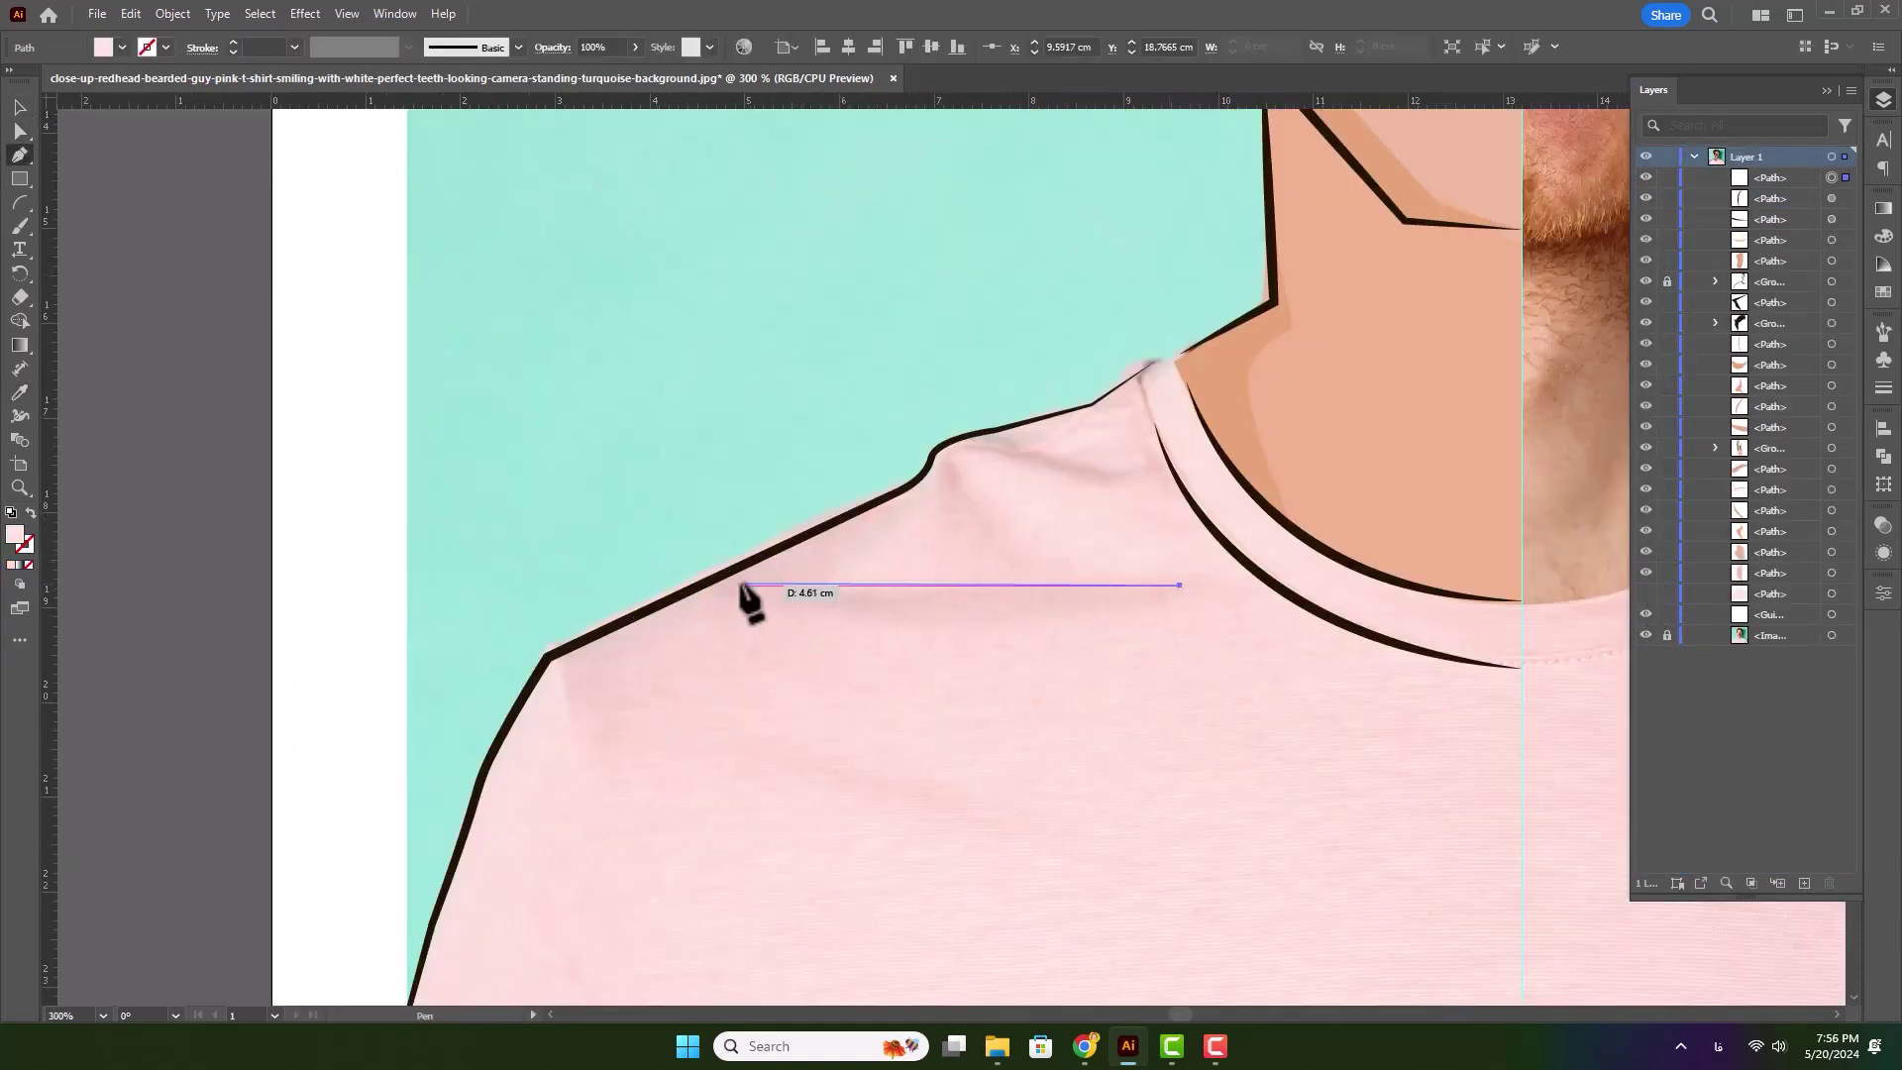
drag(730, 580, 582, 526)
key(shift+x)
key(i)
click(1883, 236)
double_click(25, 544)
click(1296, 254)
click(1477, 243)
- Try the fold line above the visible shirt base with a 14 pt stroke tapering to one end
click(1884, 99)
click(233, 42)
click(19, 107)
click(1646, 594)
drag(1789, 180, 1815, 584)
scroll(231, 45, up, 12)
click(373, 48)
click(351, 112)
click(1028, 598)
click(373, 48)
click(351, 203)
click(201, 47)
click(186, 353)
click(201, 47)
- Try another stroke colour and a slight position and rotation change on the shoulder fold line, undoing the last transformation
double_click(25, 544)
click(1288, 272)
click(1478, 243)
key(ctrl+shift+a)
scroll(773, 600, up, 1)
drag(723, 573, 723, 567)
drag(1326, 614, 1328, 638)
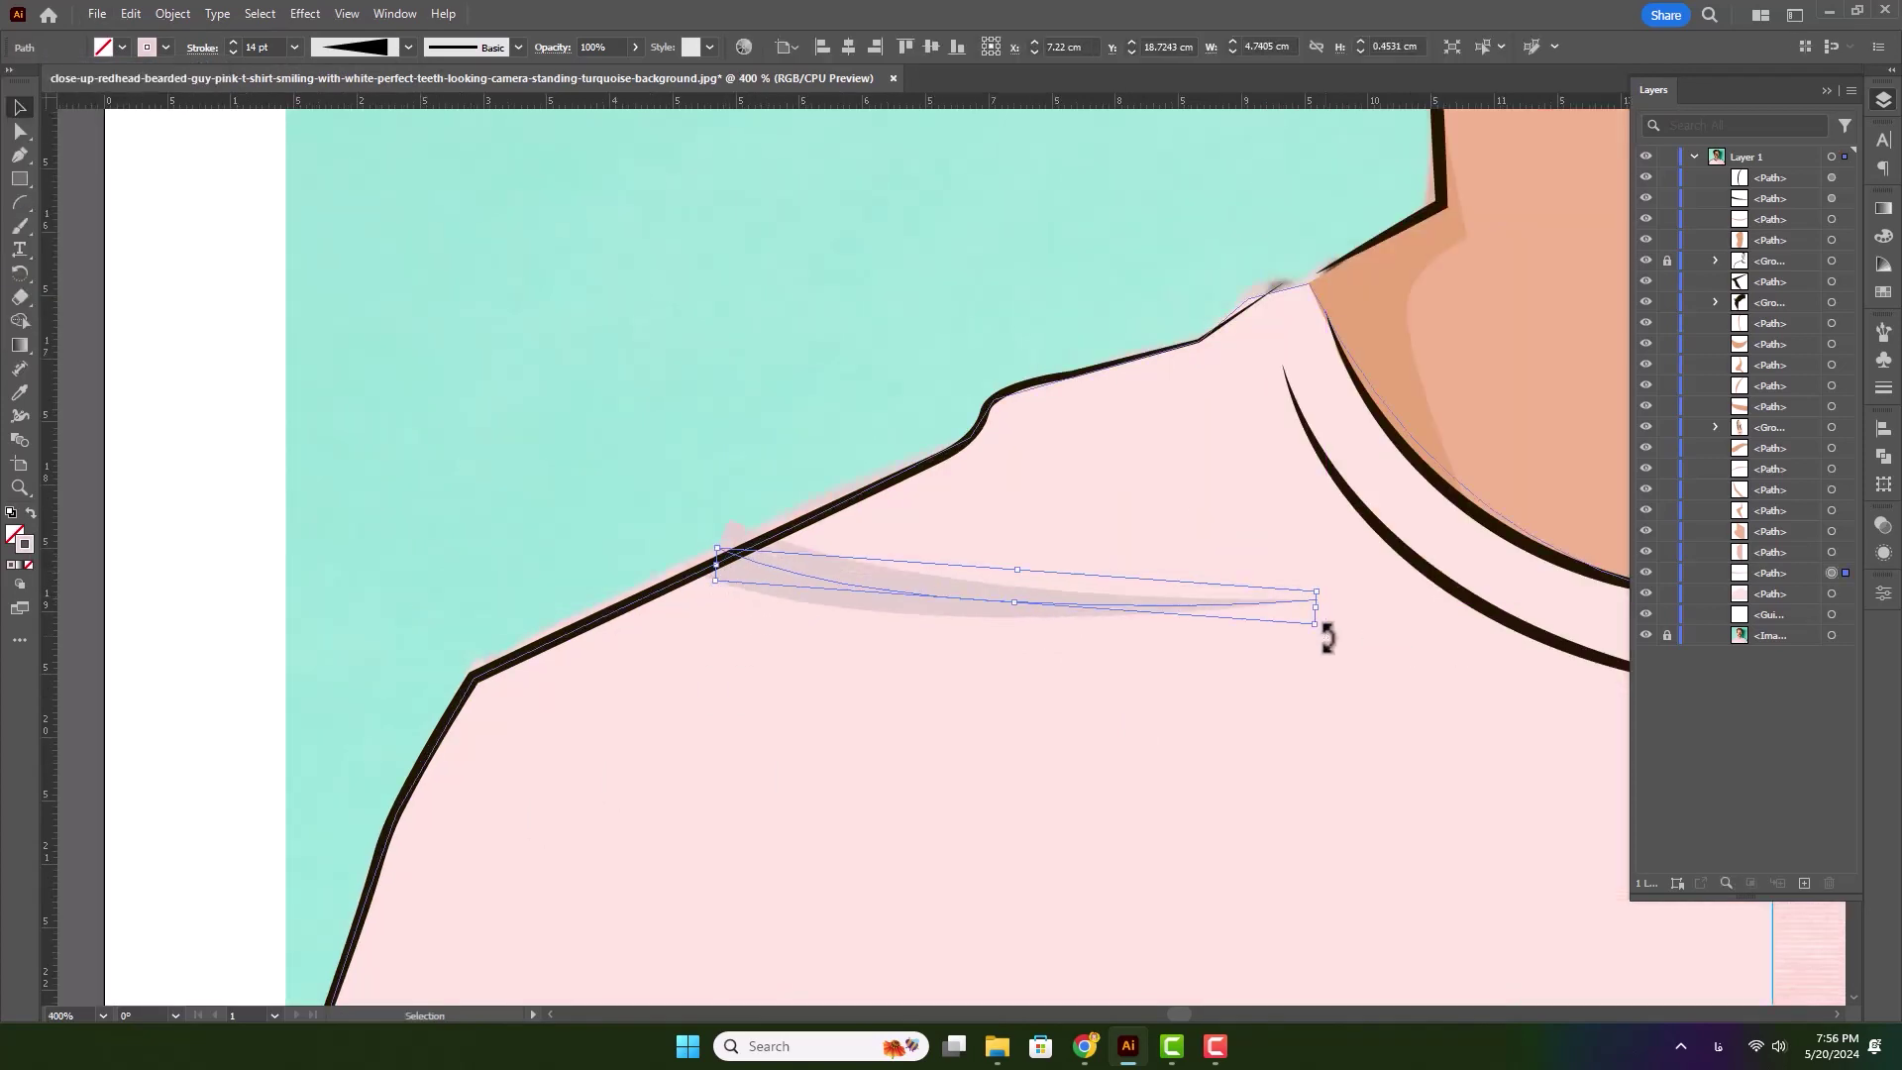
key(ctrl+z)
key(ctrl+shift+a)
- Delete the tapered fold line from the shirt's shoulder
scroll(615, 631, down, 3)
click(1668, 635)
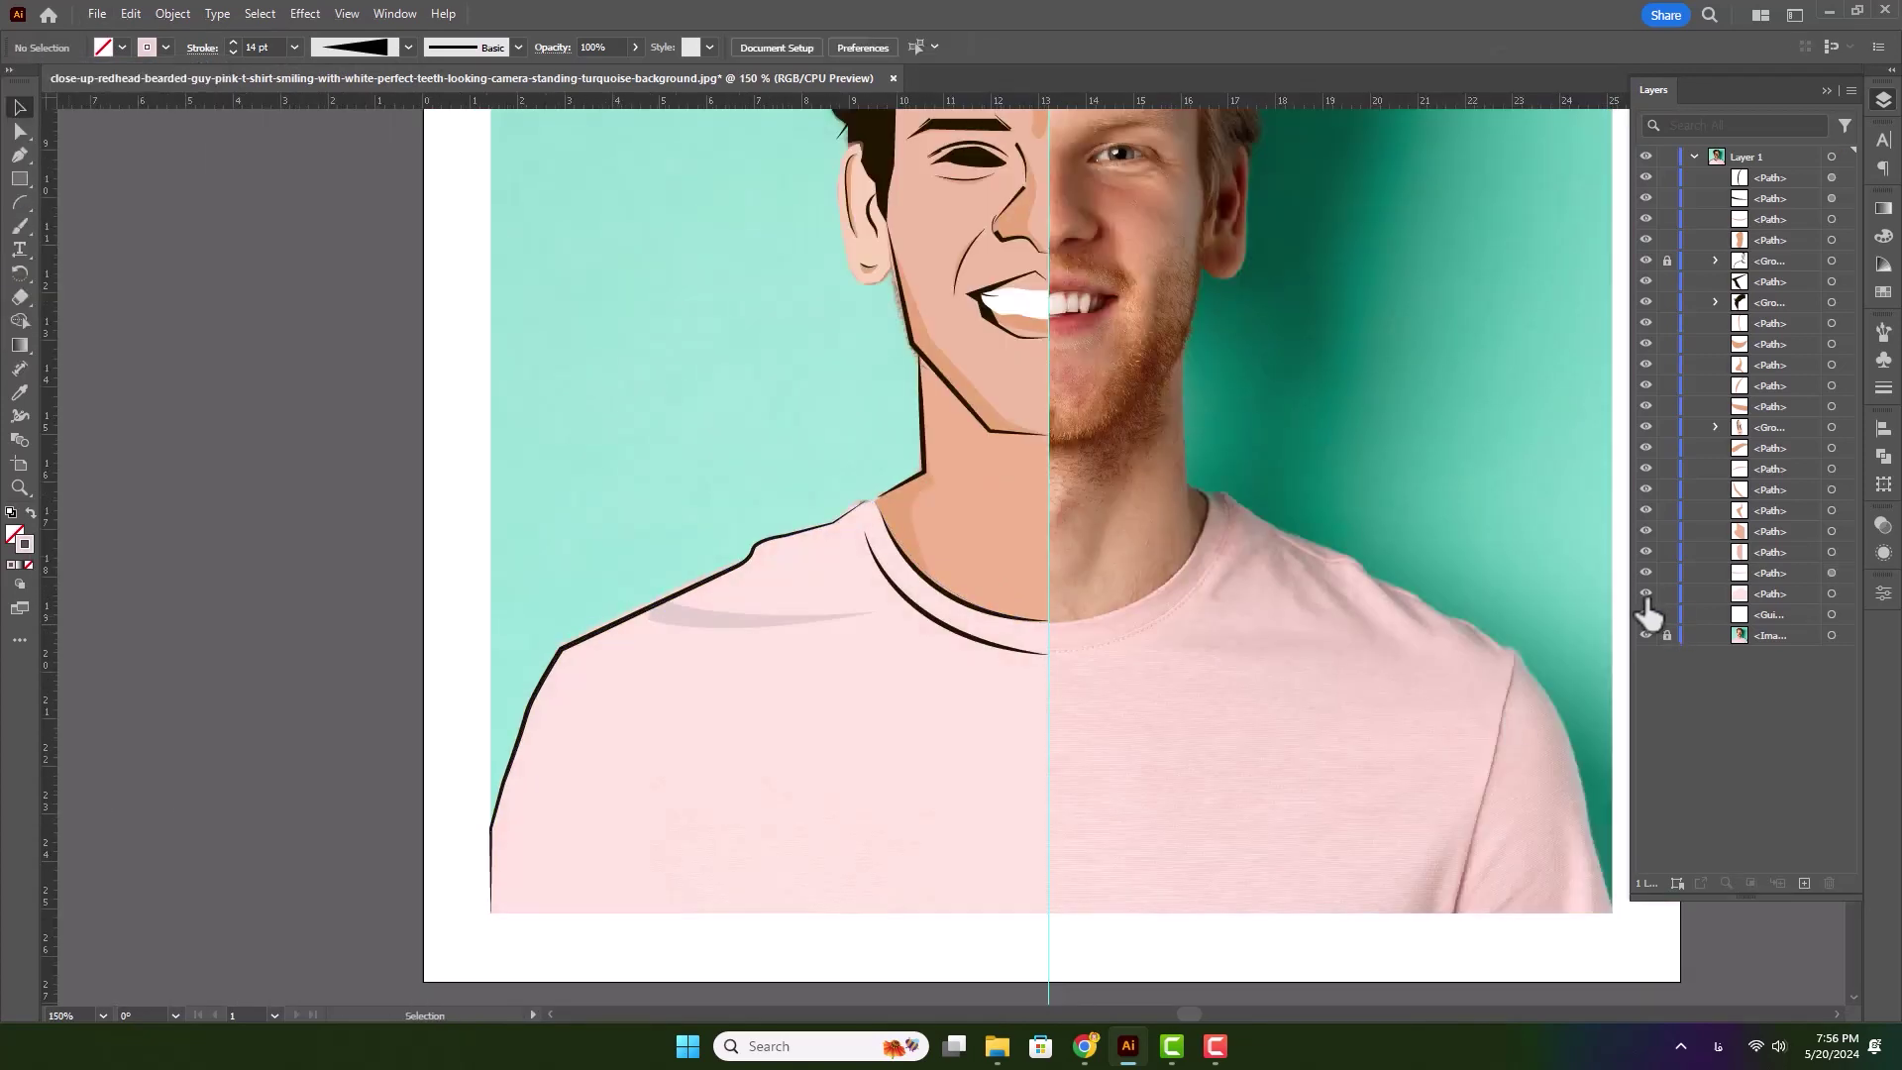
click(1845, 573)
key(Delete)
- With the shirt base hidden, draw a closed, branching fold shadow from the collar along the shoulder to the upper sleeve
click(1845, 573)
scroll(1367, 702, up, 1)
click(1646, 573)
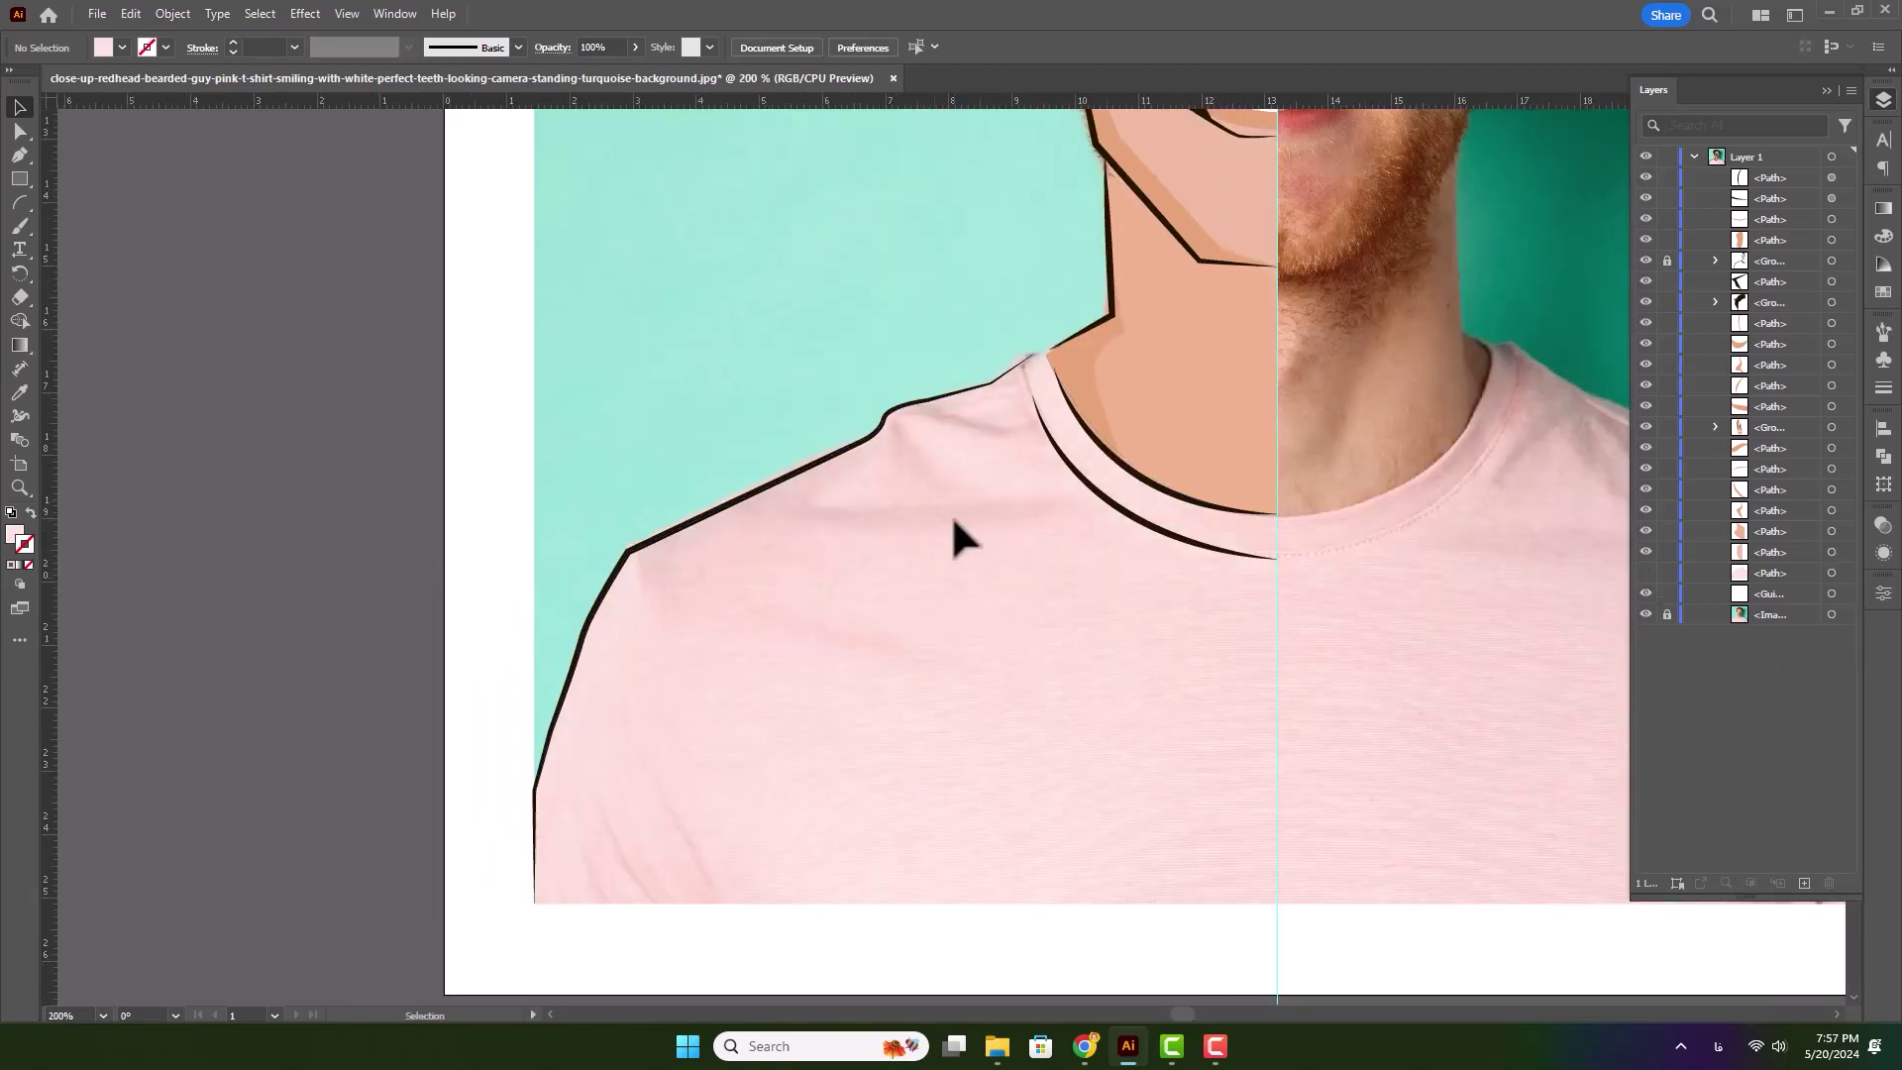
key(p)
click(1032, 429)
drag(990, 433, 971, 426)
click(897, 407)
click(872, 436)
click(830, 477)
drag(823, 514, 858, 514)
click(1019, 505)
drag(687, 539, 650, 569)
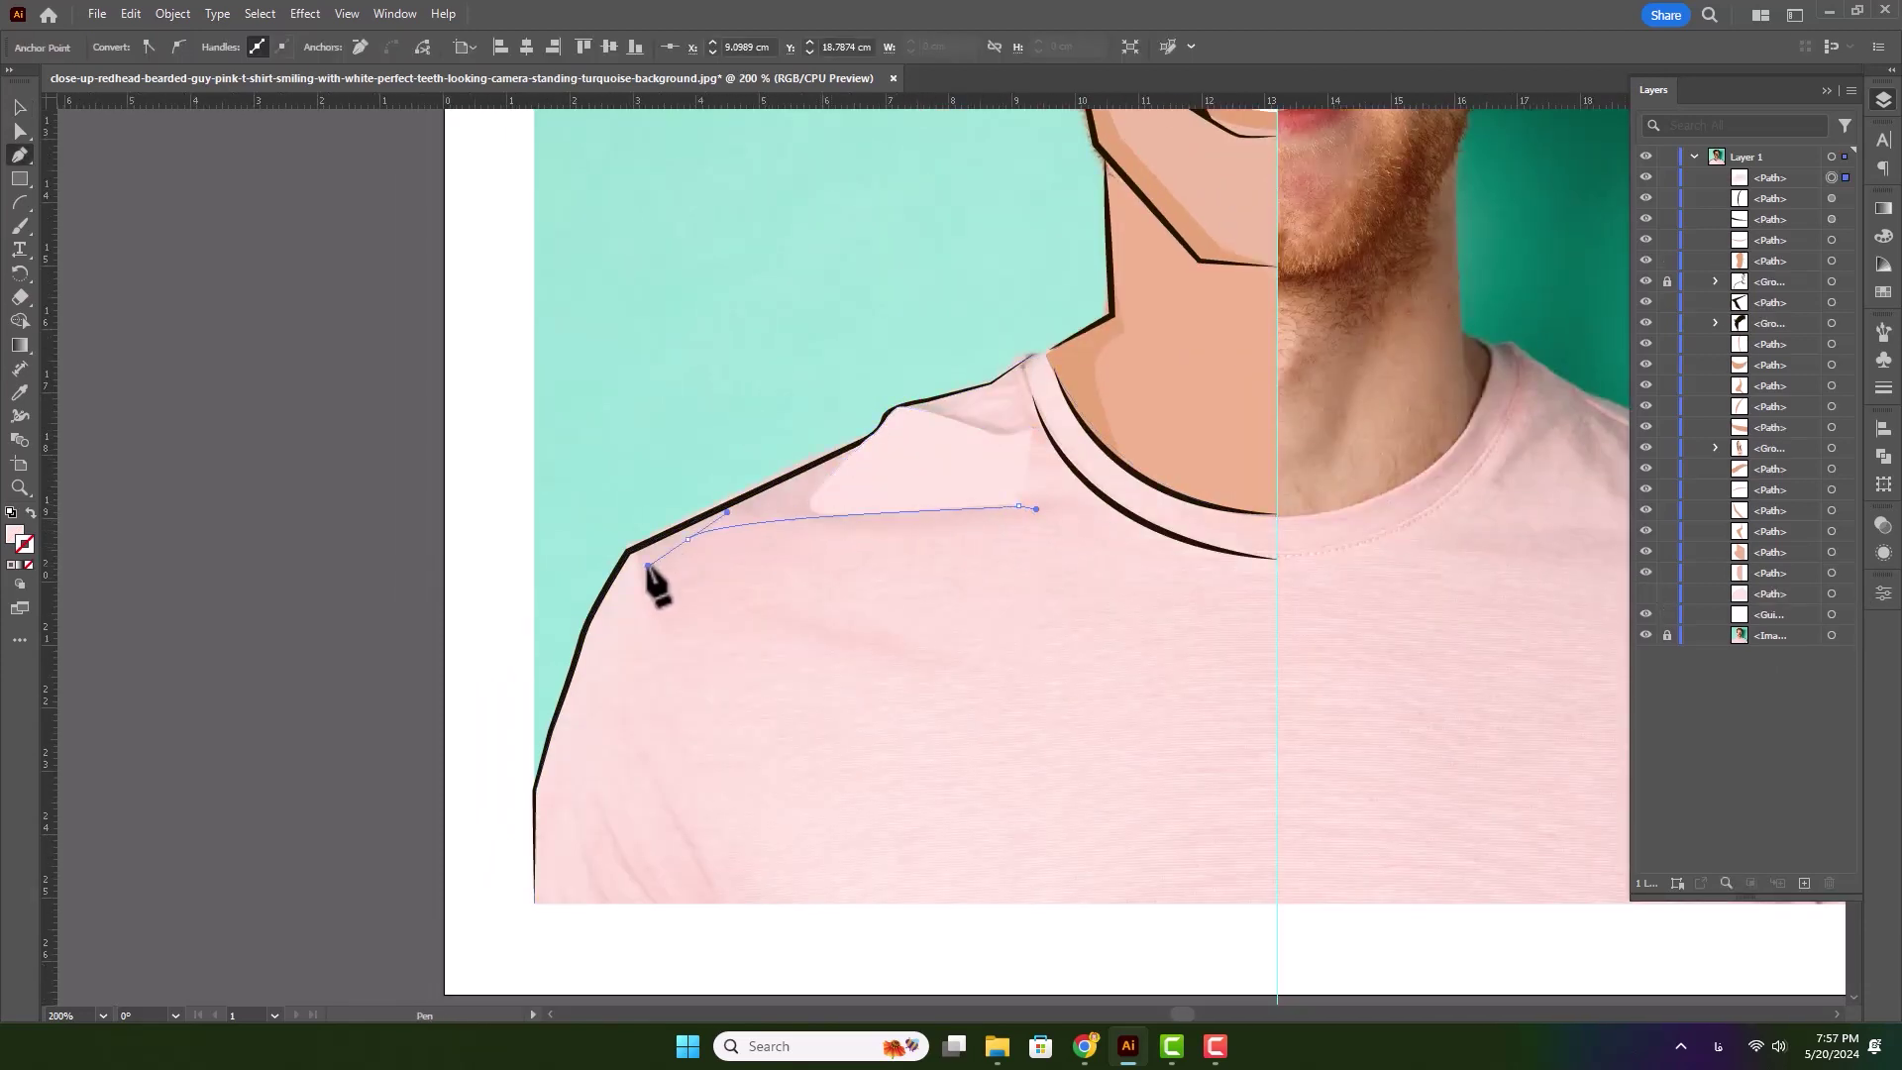
click(650, 598)
drag(896, 646, 920, 676)
click(895, 646)
drag(582, 639, 572, 660)
click(582, 639)
click(628, 552)
click(784, 478)
click(850, 447)
drag(916, 402, 941, 396)
drag(1031, 428, 1053, 417)
key(v)
- Fill the shoulder fold shadow with a darker muted pink and show the shirt base again
double_click(15, 535)
drag(1306, 239, 1308, 268)
click(1474, 244)
click(1882, 100)
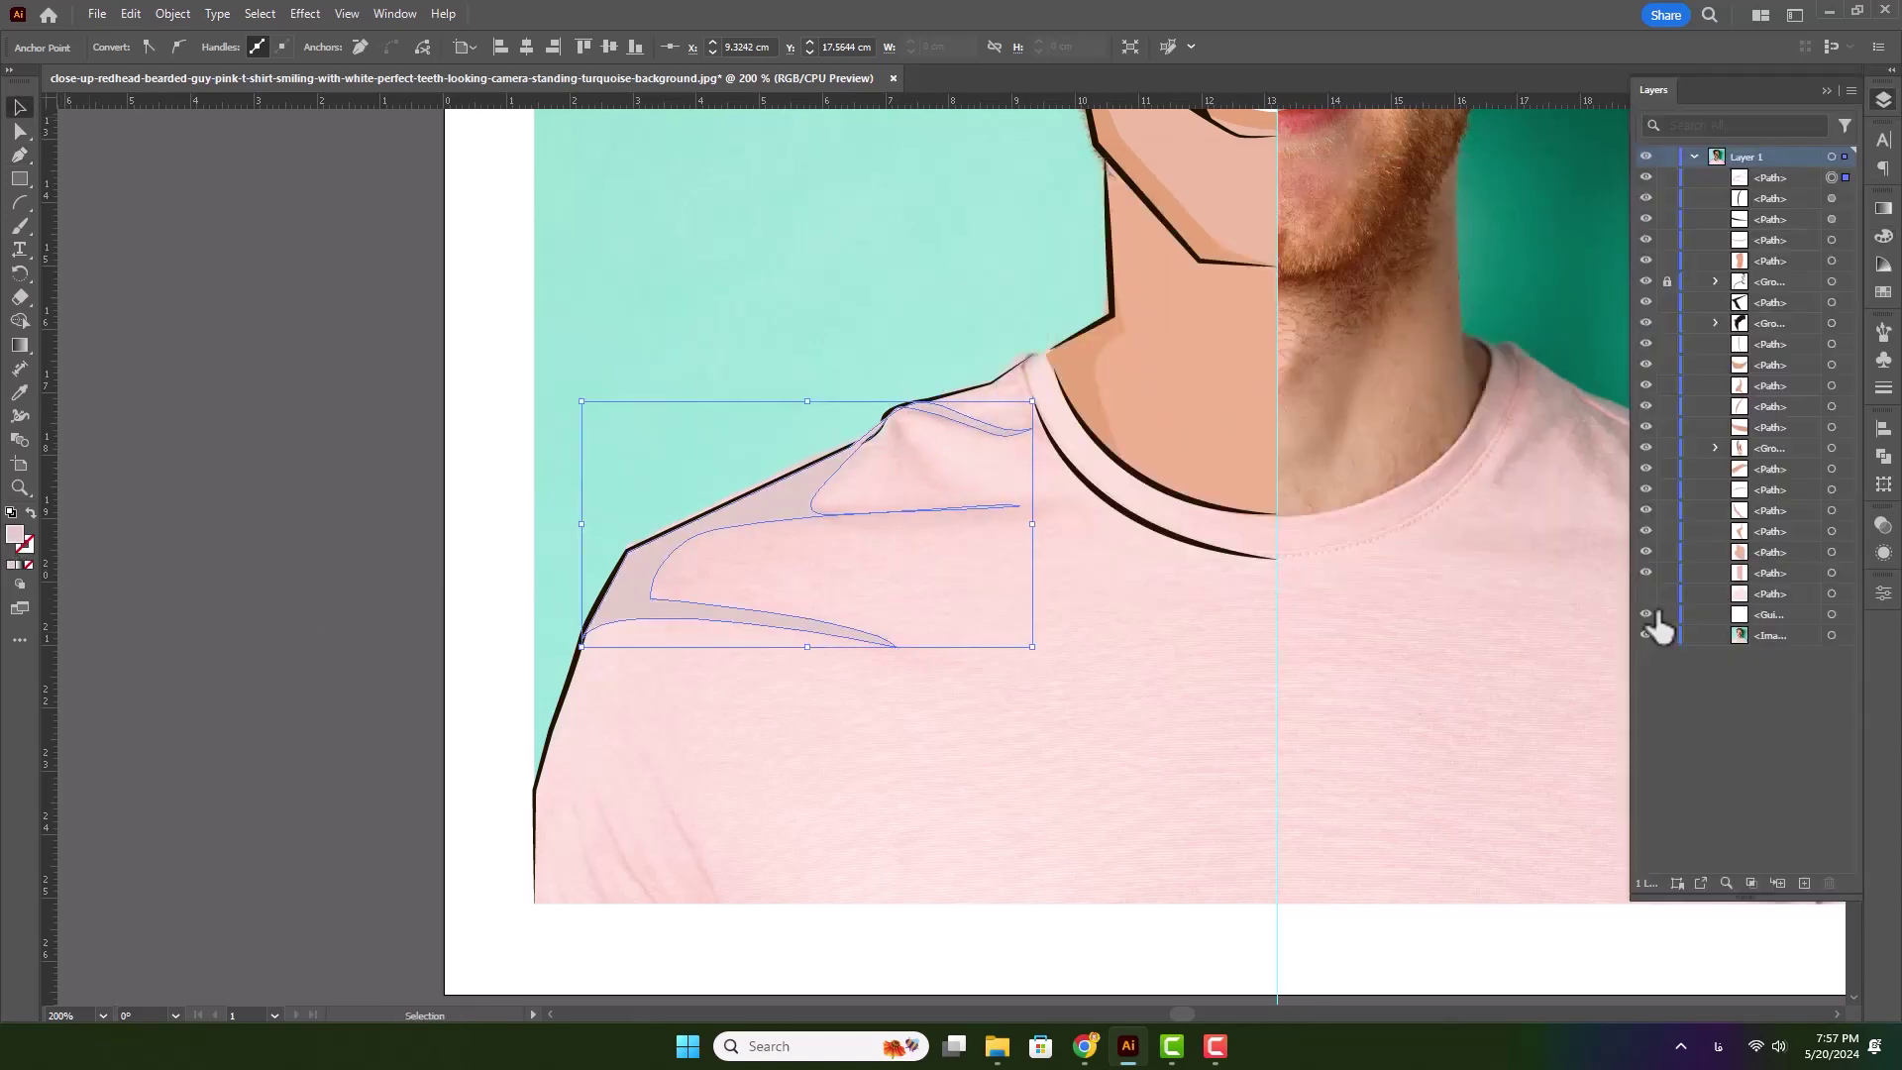
click(1646, 593)
double_click(15, 535)
click(1290, 261)
click(1474, 243)
click(435, 436)
- Stack the shoulder fold shadow directly above the shirt base
drag(1769, 177, 1760, 584)
scroll(377, 598, down, 1)
scroll(376, 599, up, 1)
- Reshape the shoulder fold shadow with the Anchor Point tool, rounding its middle branch and smoothing the inner curve
click(1832, 572)
scroll(859, 524, up, 1)
key(shift+c)
drag(1094, 490, 983, 449)
drag(841, 505, 968, 510)
drag(863, 387, 875, 390)
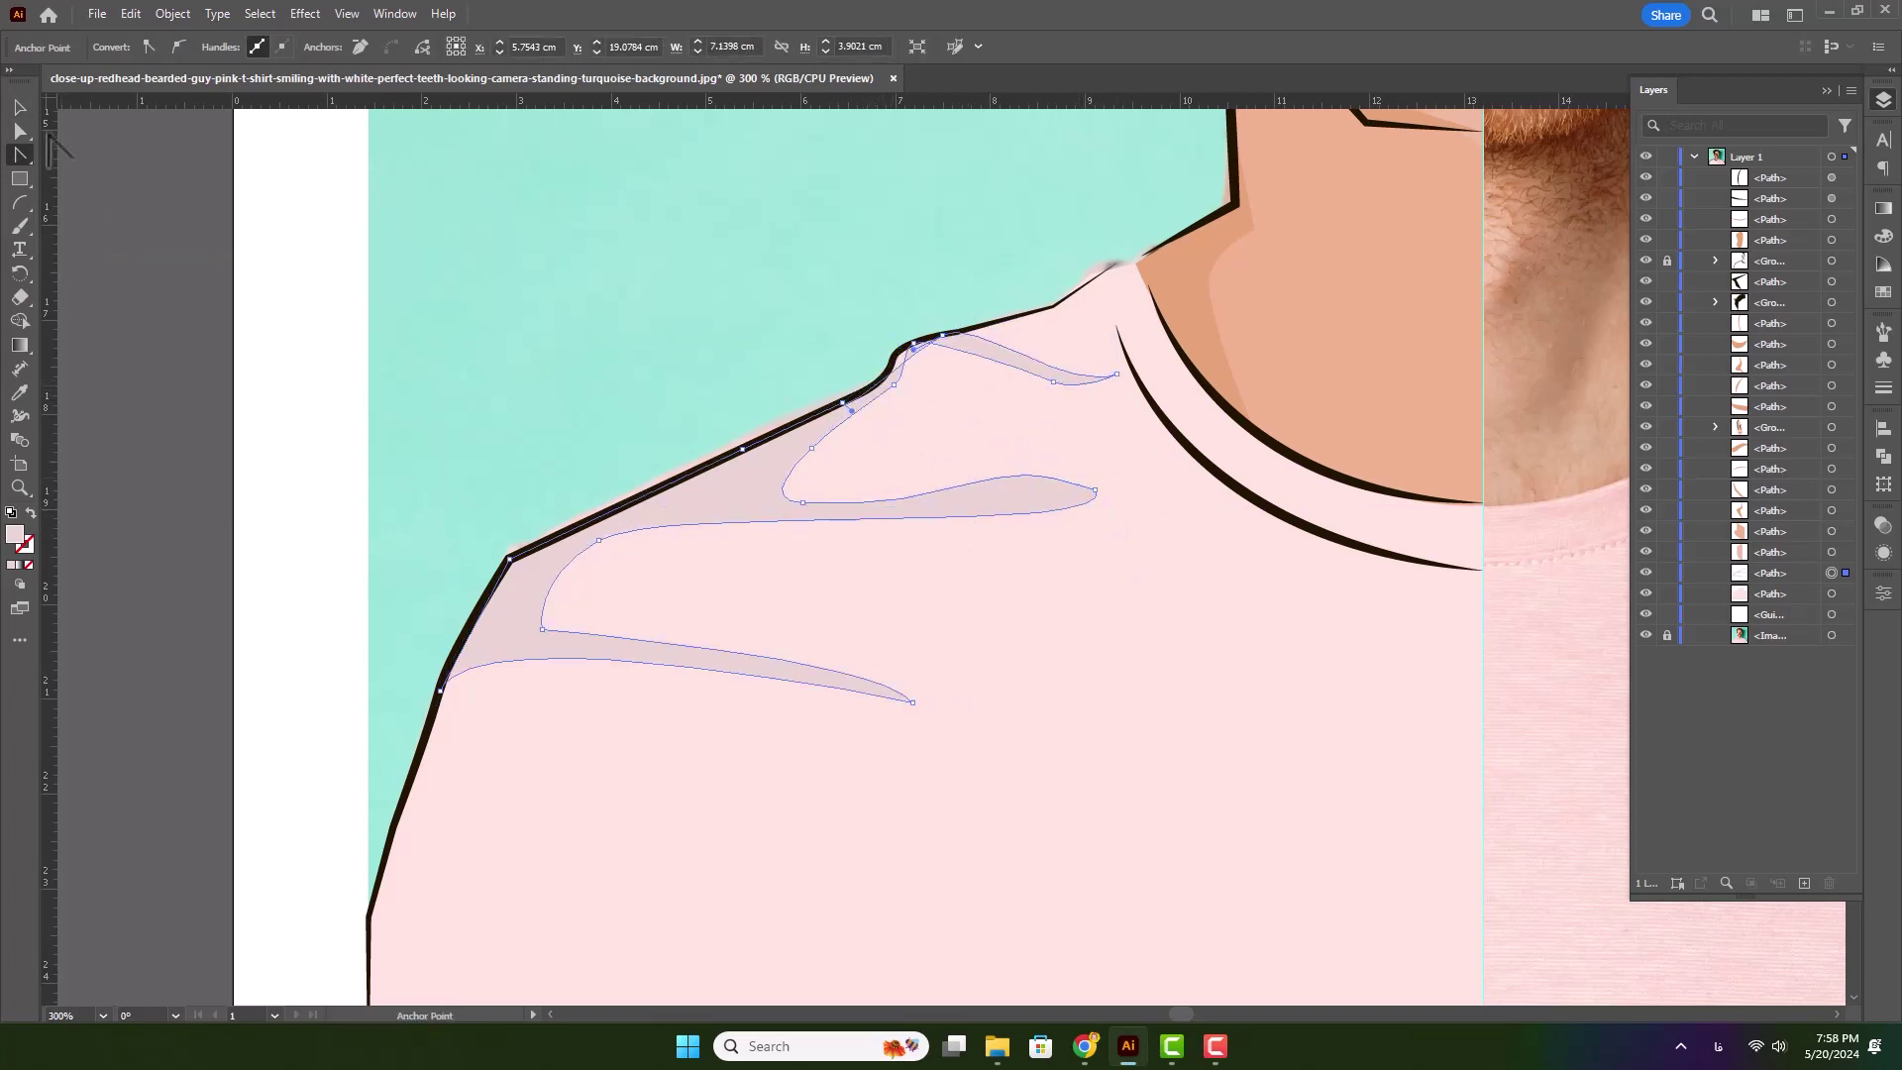
click(19, 107)
click(130, 204)
- Draw a background rectangle about 11.8 × 22.4 cm from the photo's corner to the centre guide, filled with turquoise sampled from the photo
scroll(838, 743, down, 3)
drag(1006, 716, 823, 732)
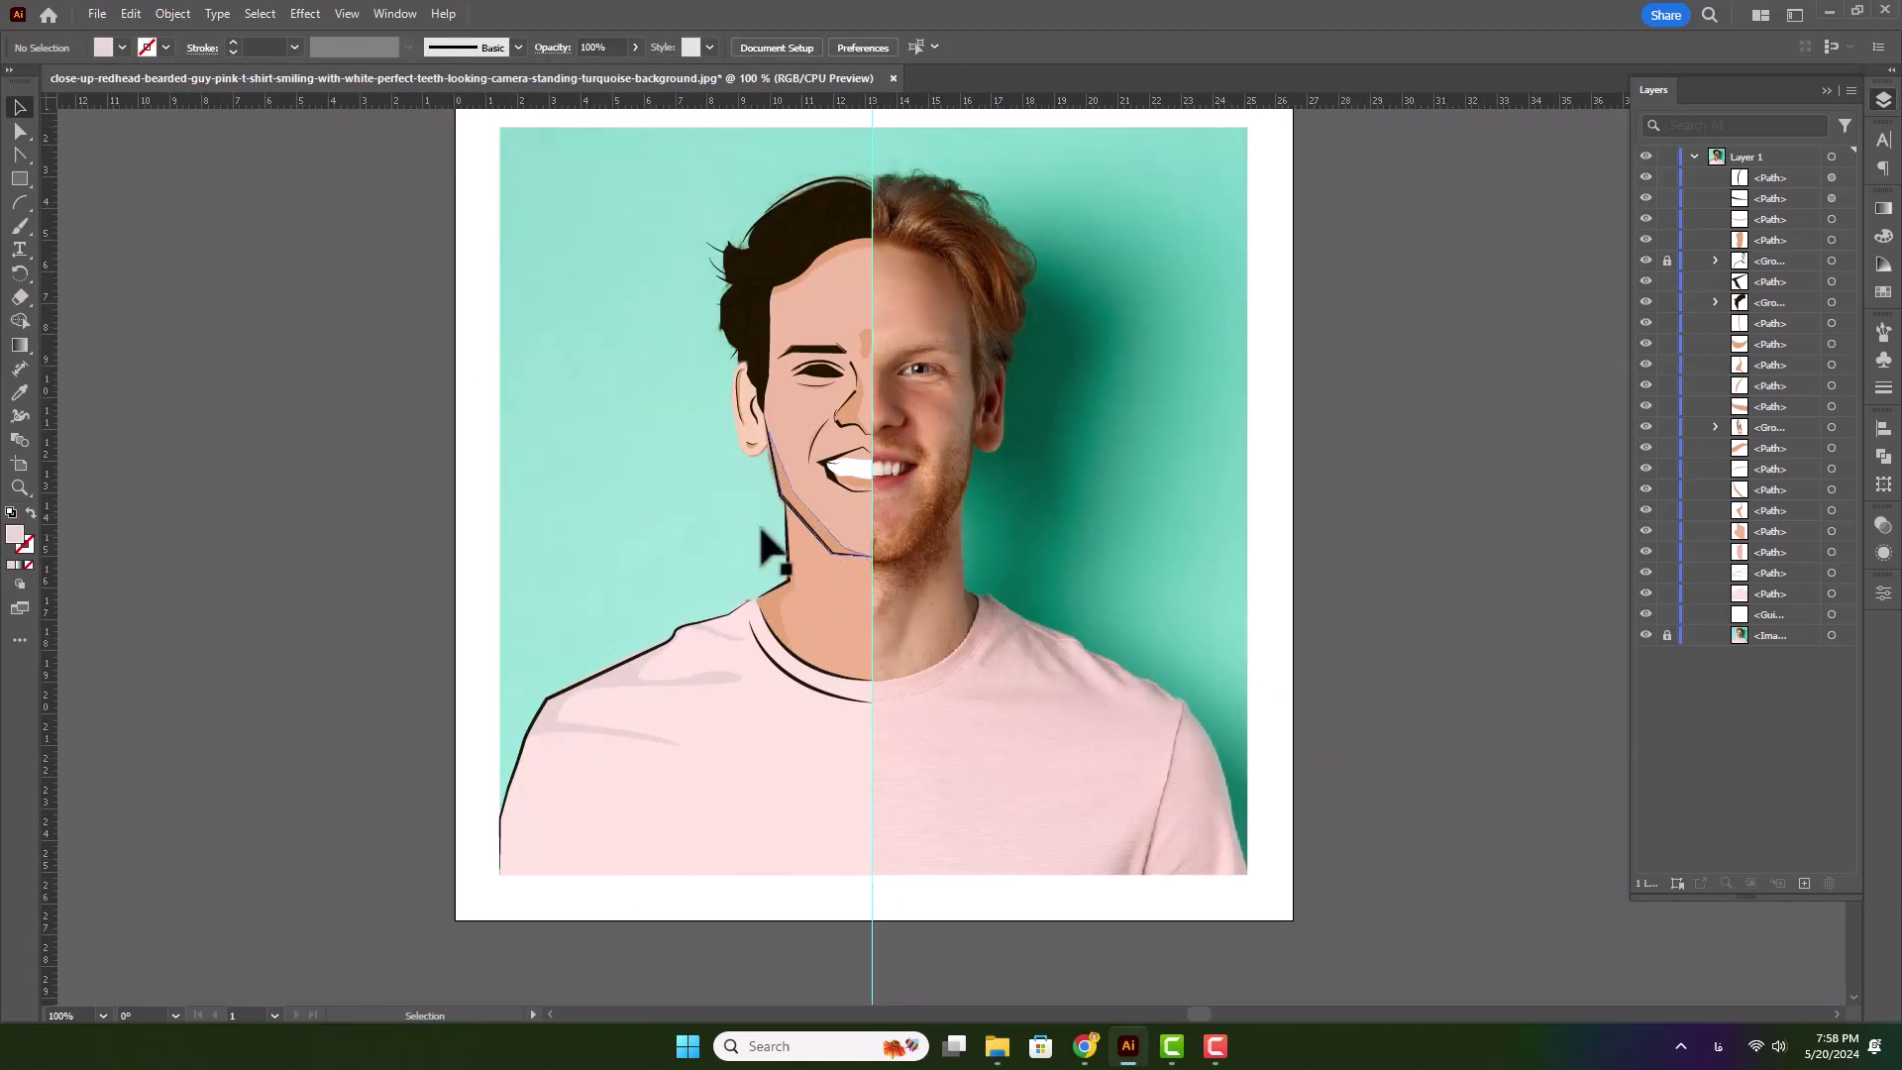
click(22, 179)
drag(500, 129, 872, 836)
key(i)
click(1192, 454)
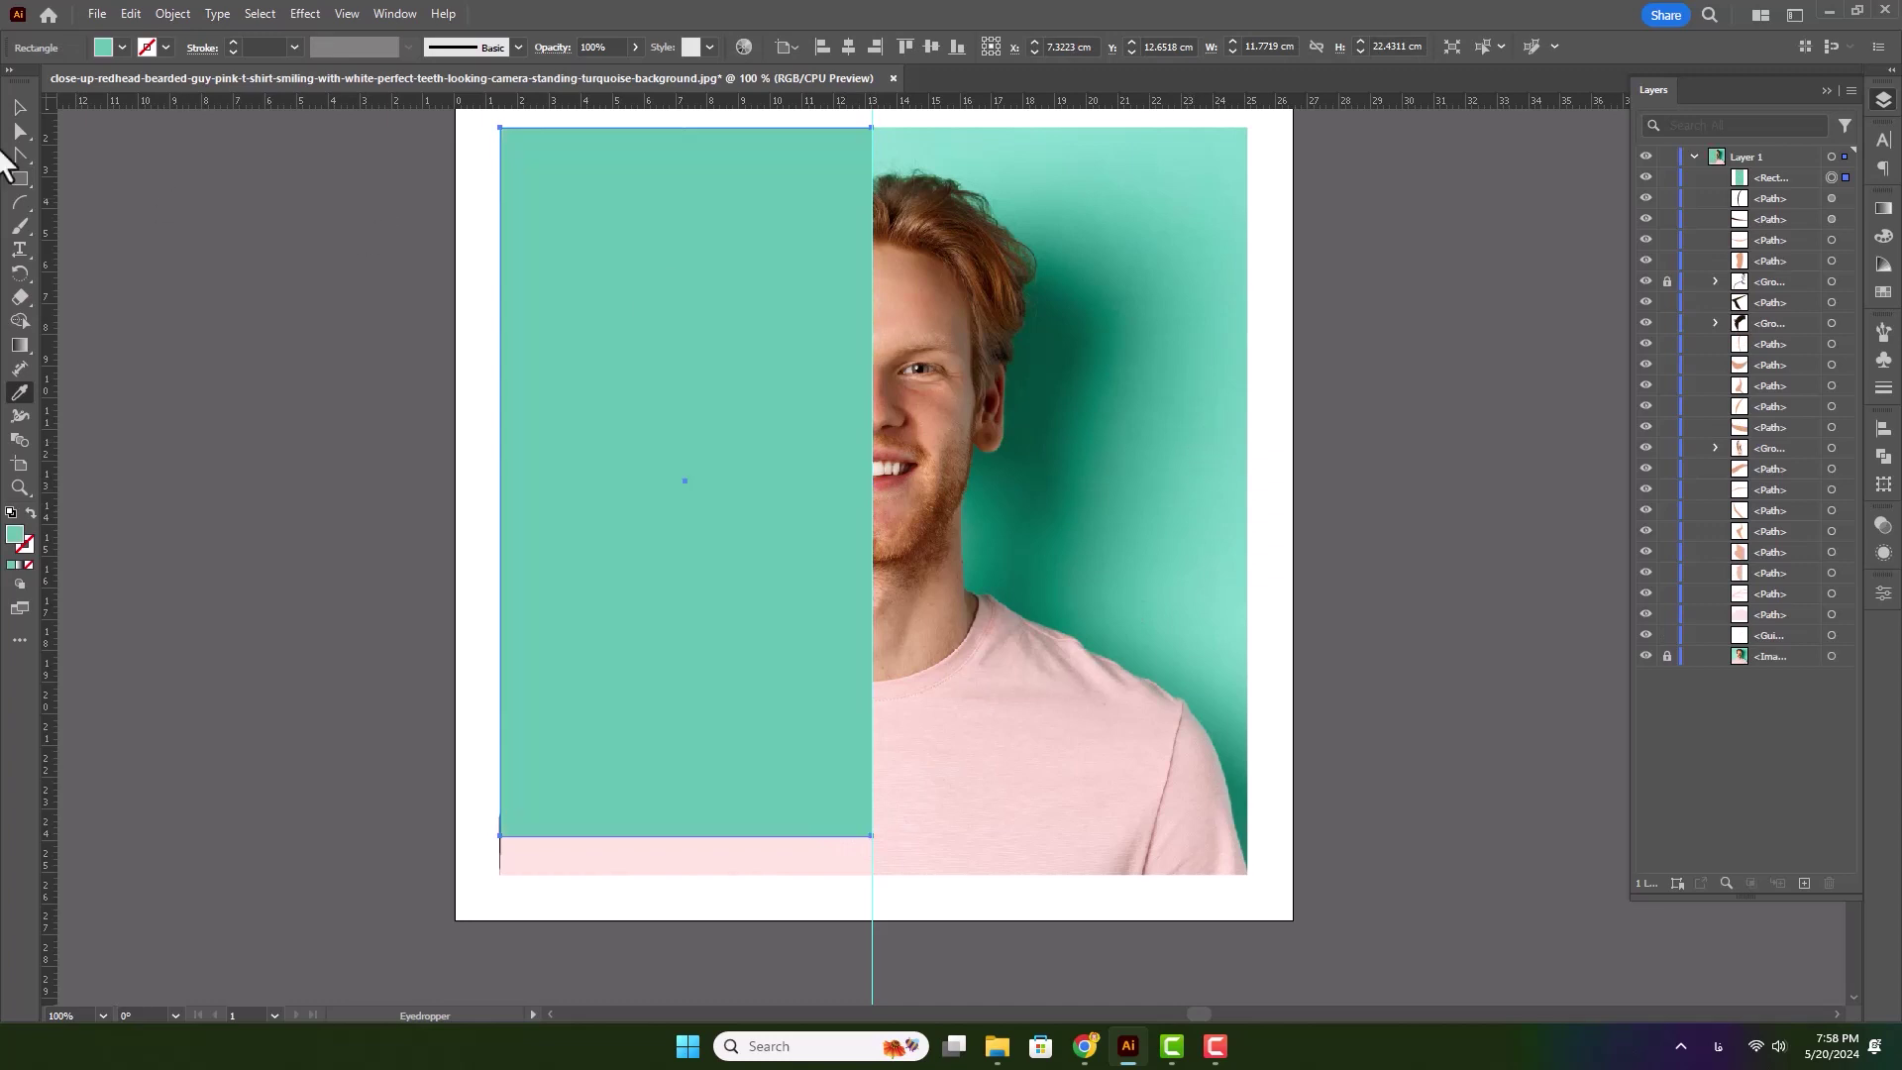
- Stack the turquoise background rectangle beneath the traced artwork, directly above the locked photo
click(19, 109)
drag(1774, 178, 1779, 646)
click(1476, 664)
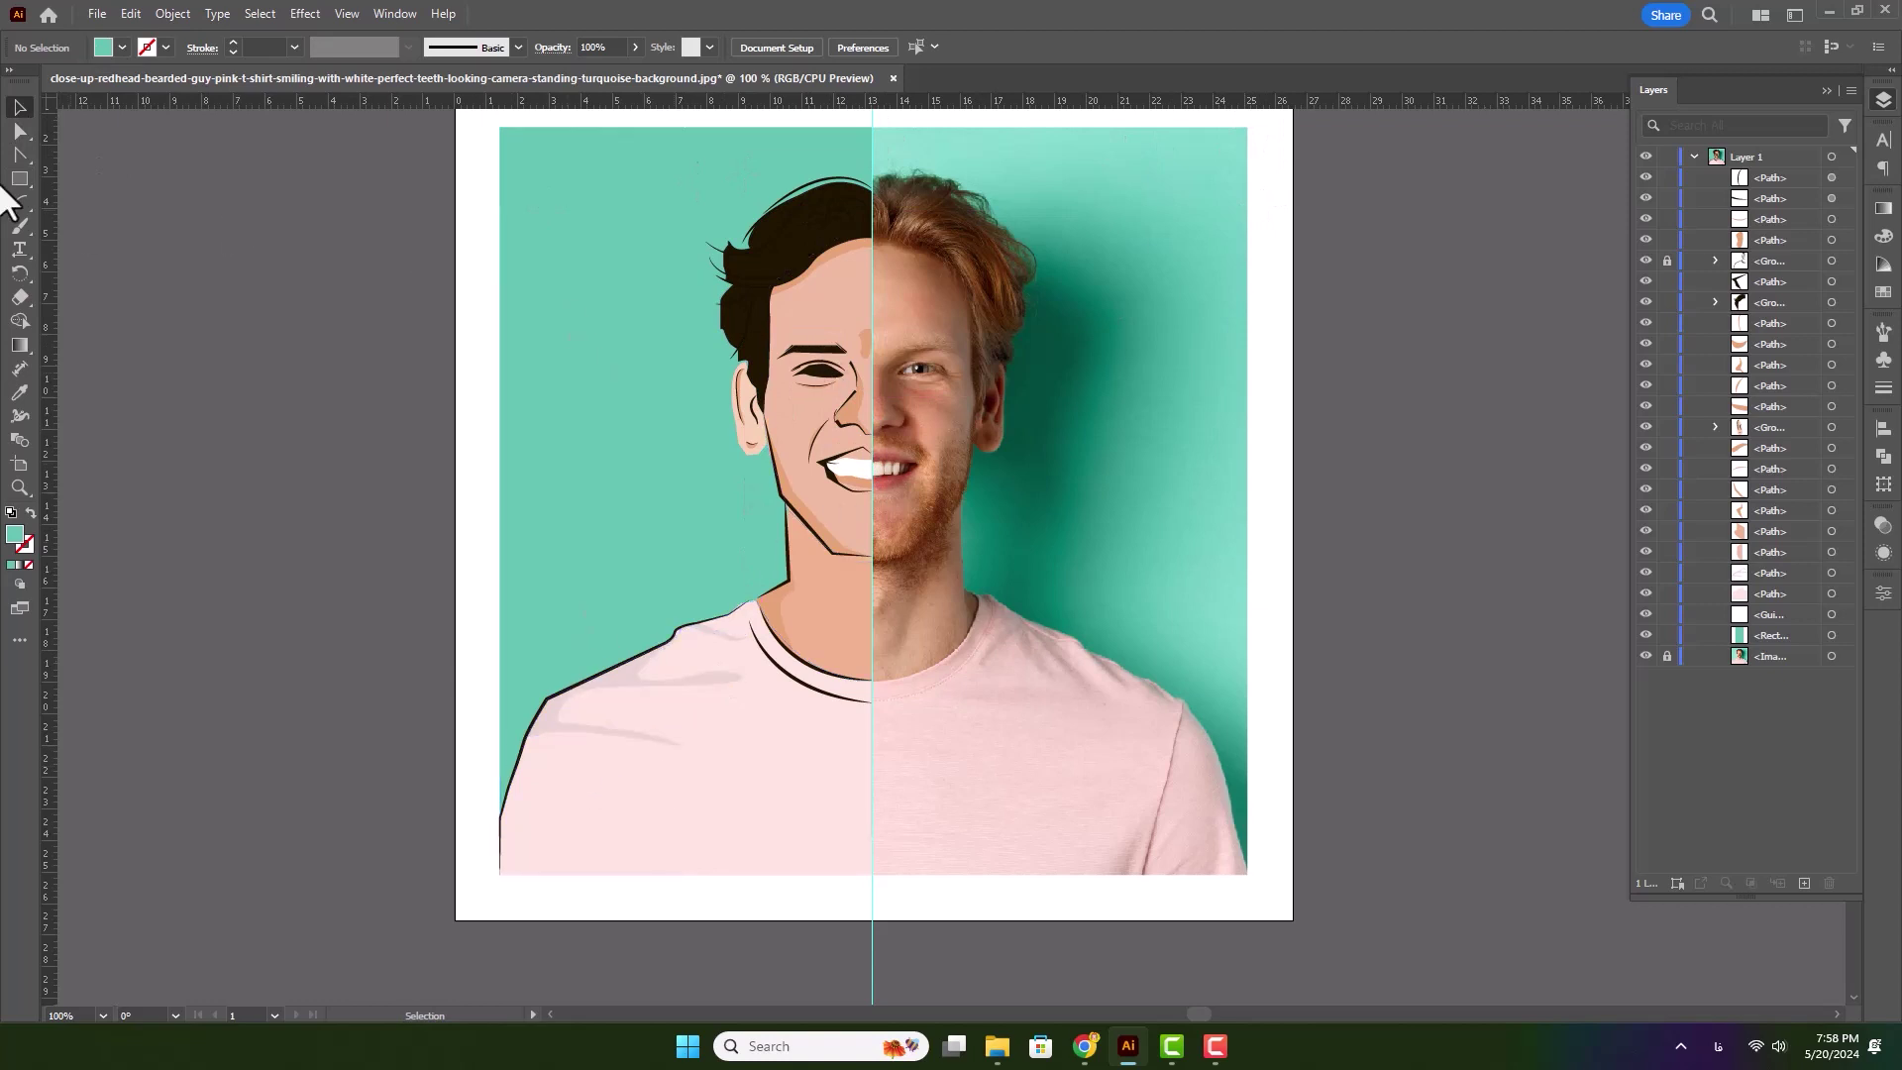
- Clip the photo to a rectangle about 13.3 × 26.7 cm covering the artboard's photo half, and lock the resulting clip group
scroll(993, 466, down, 1)
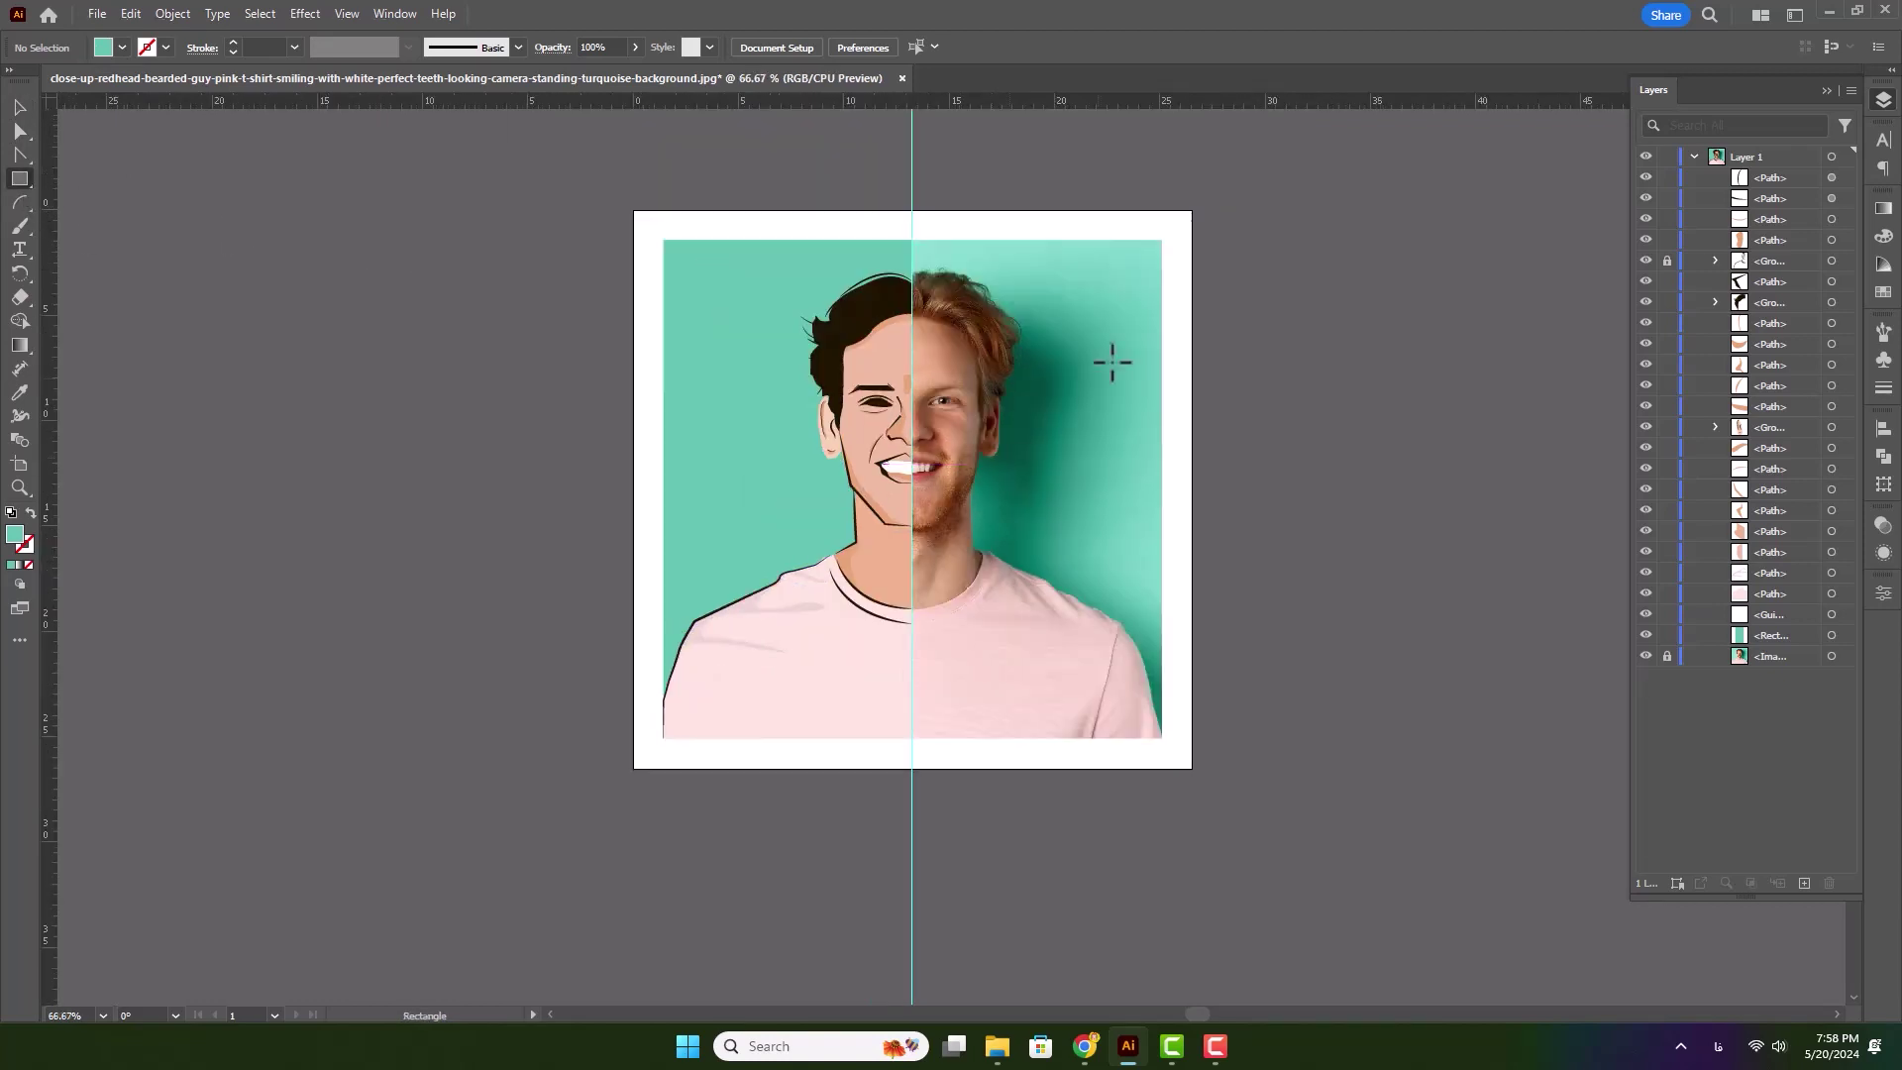
drag(1194, 208, 914, 774)
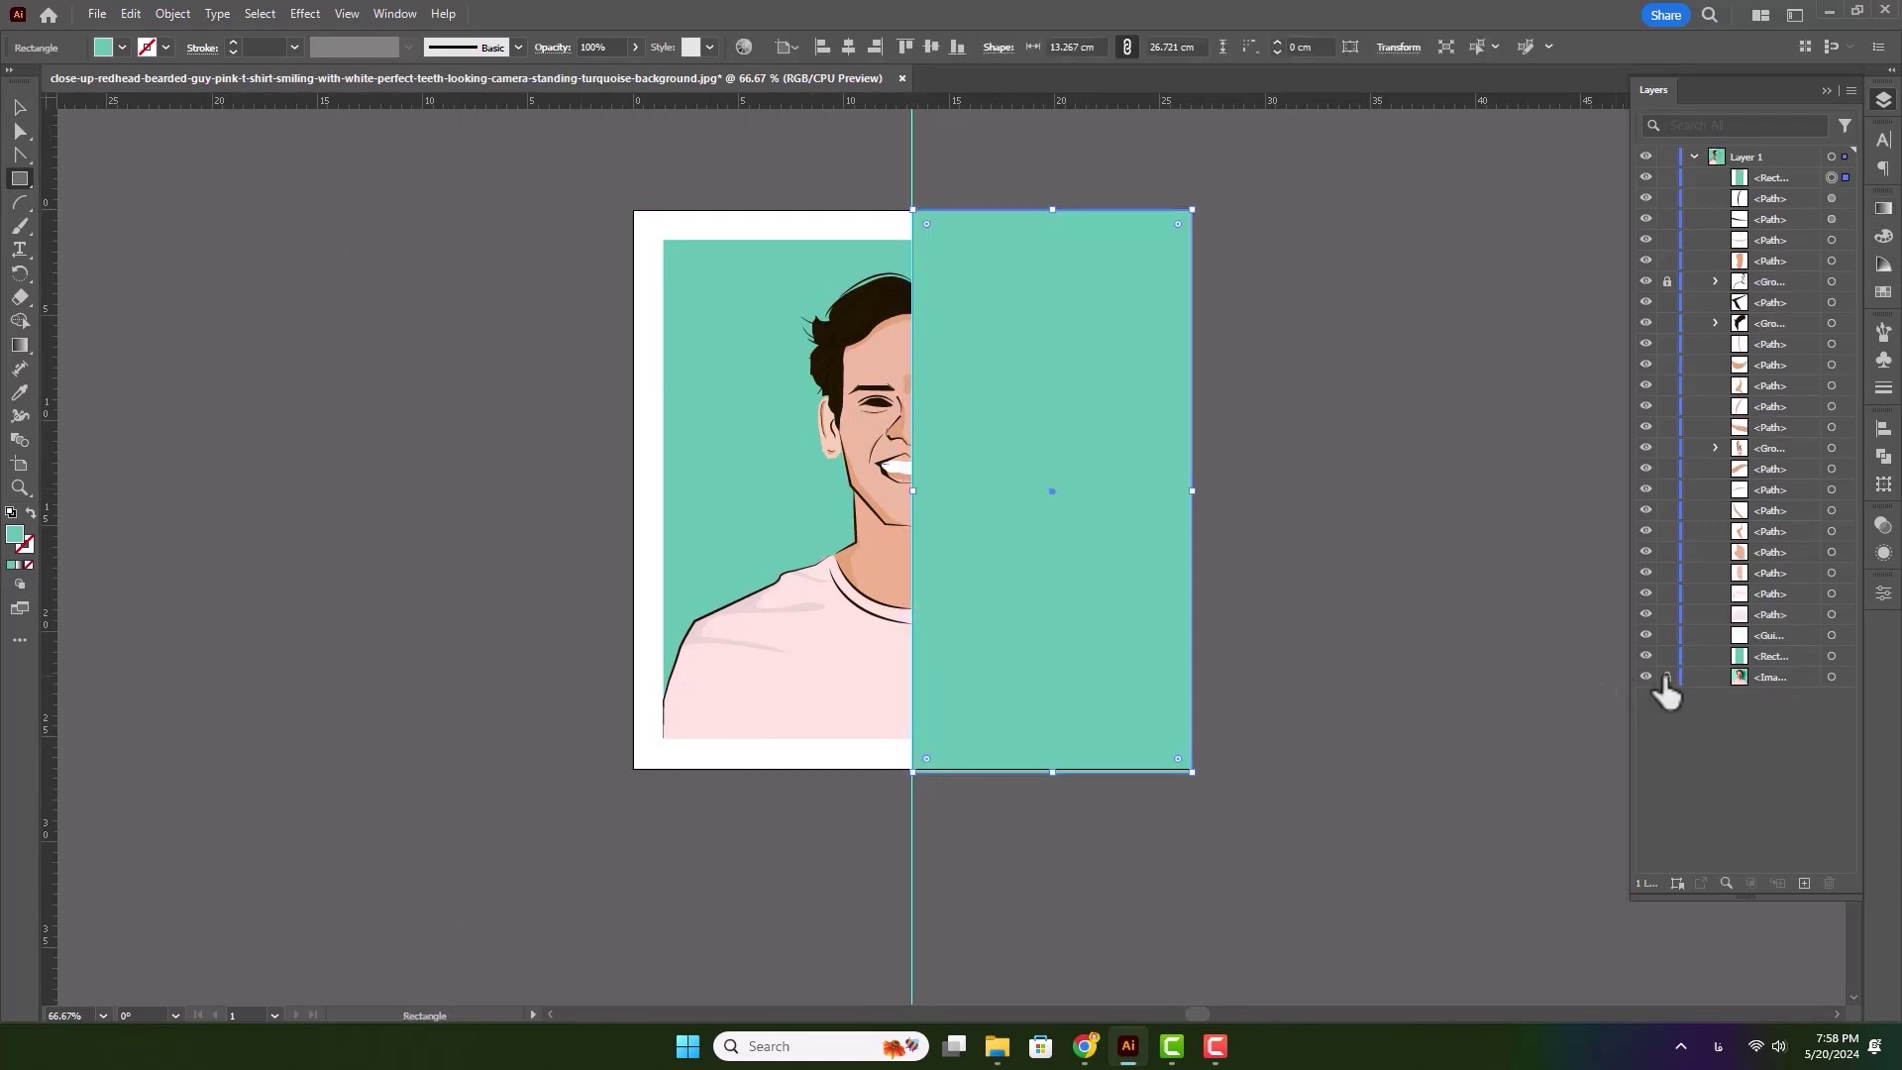
shift+click(1845, 679)
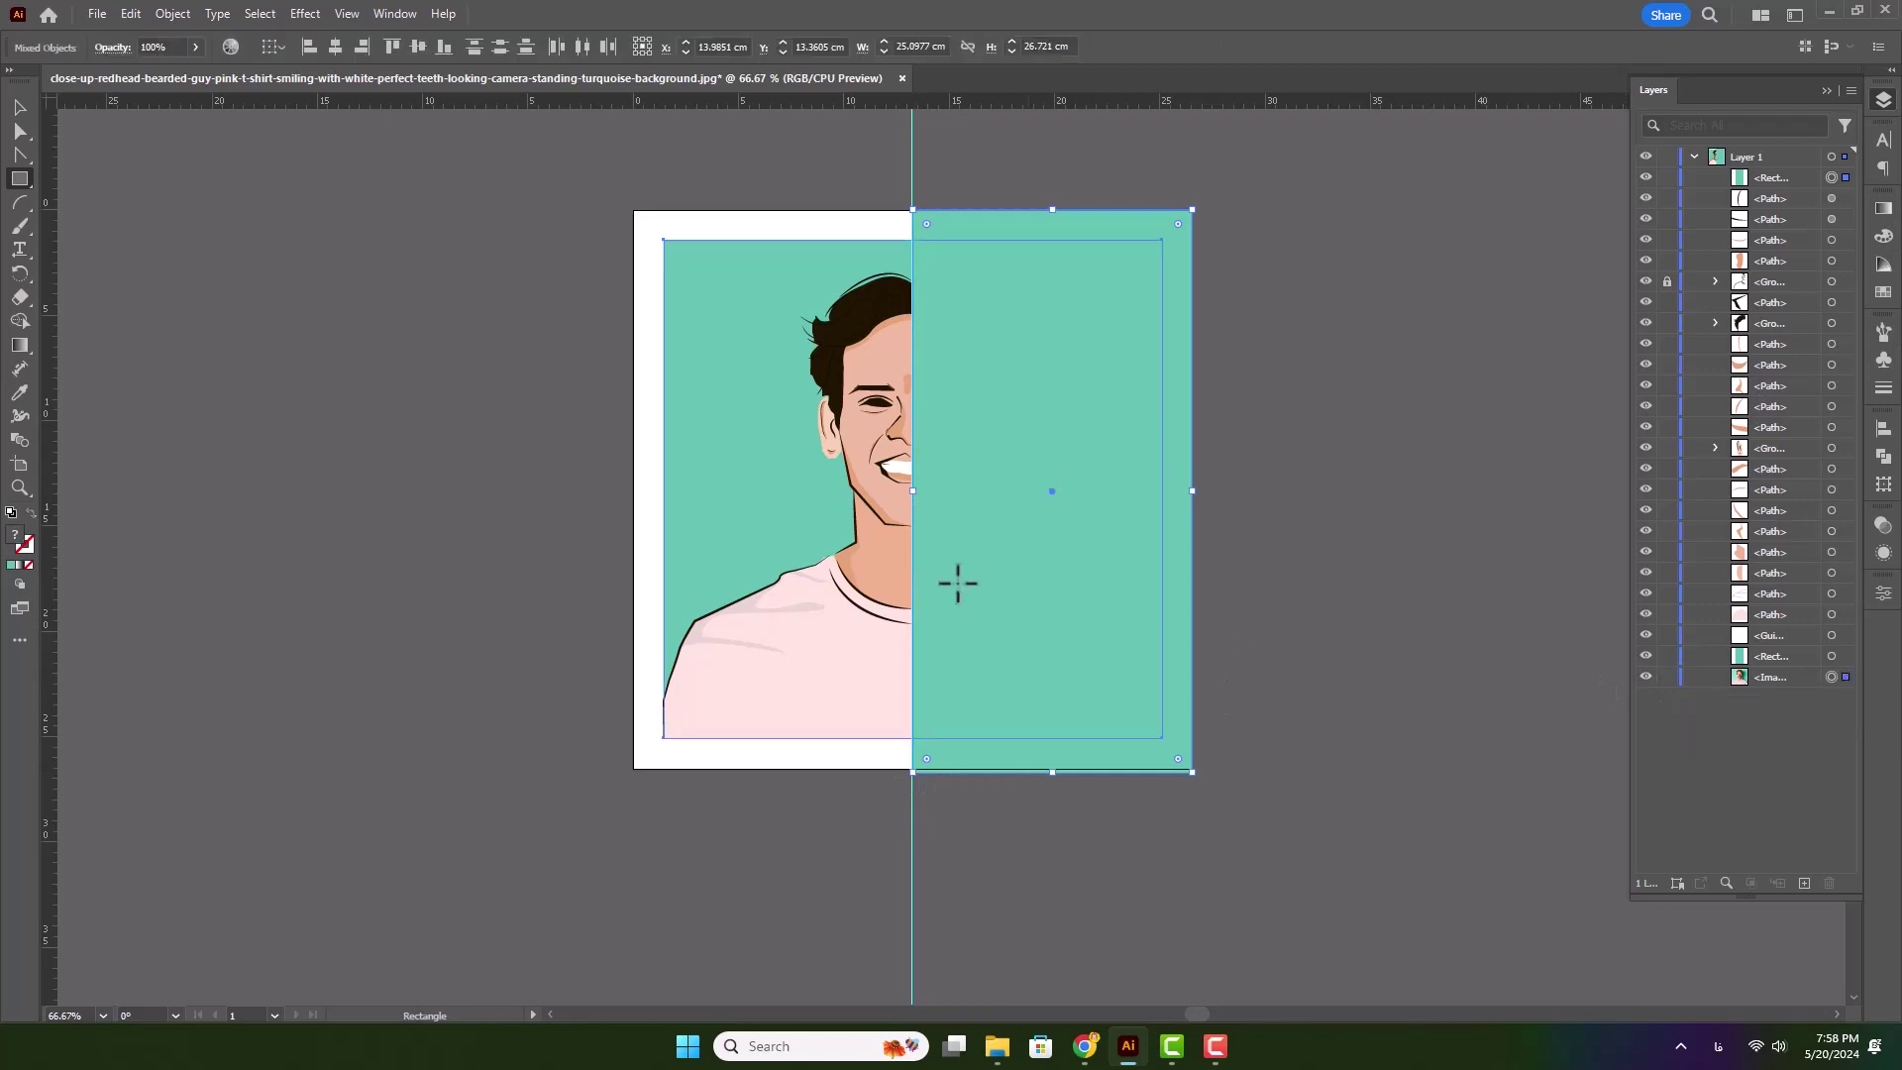
right_click(993, 356)
click(1083, 654)
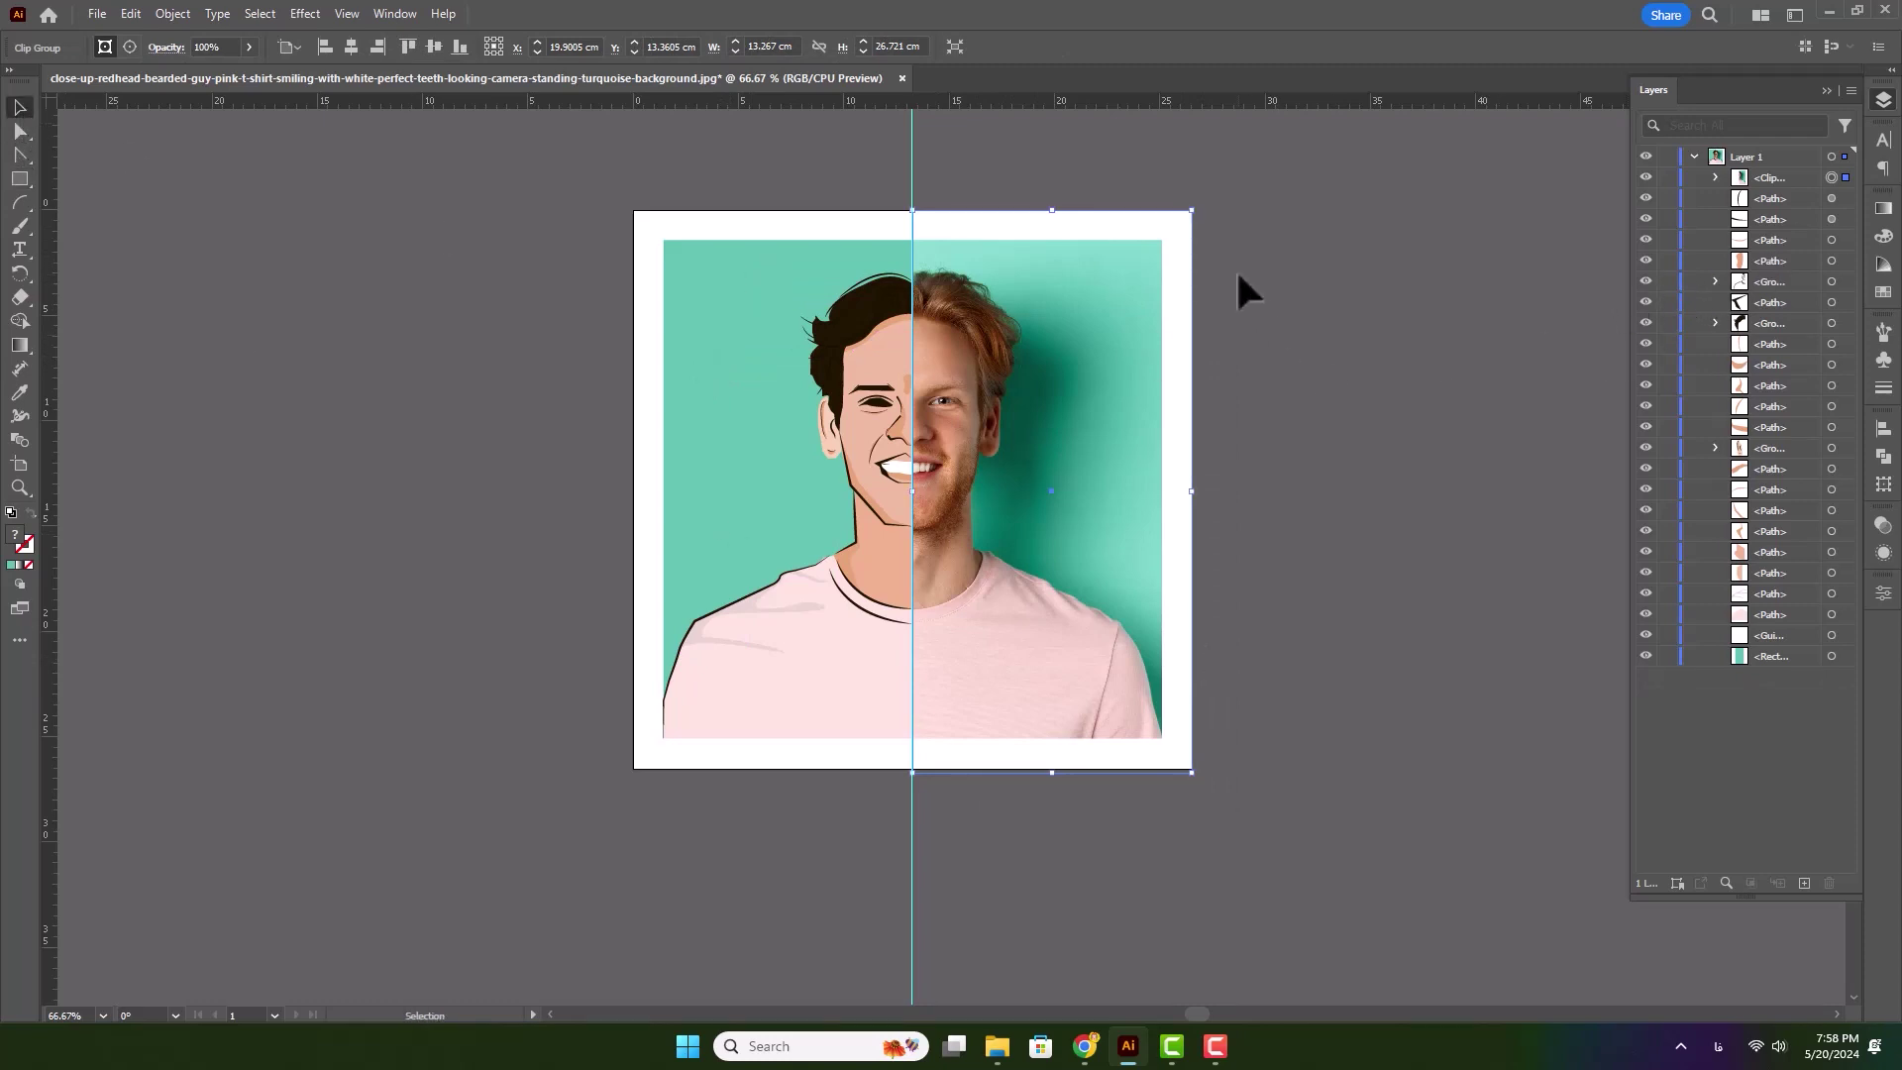
click(1667, 177)
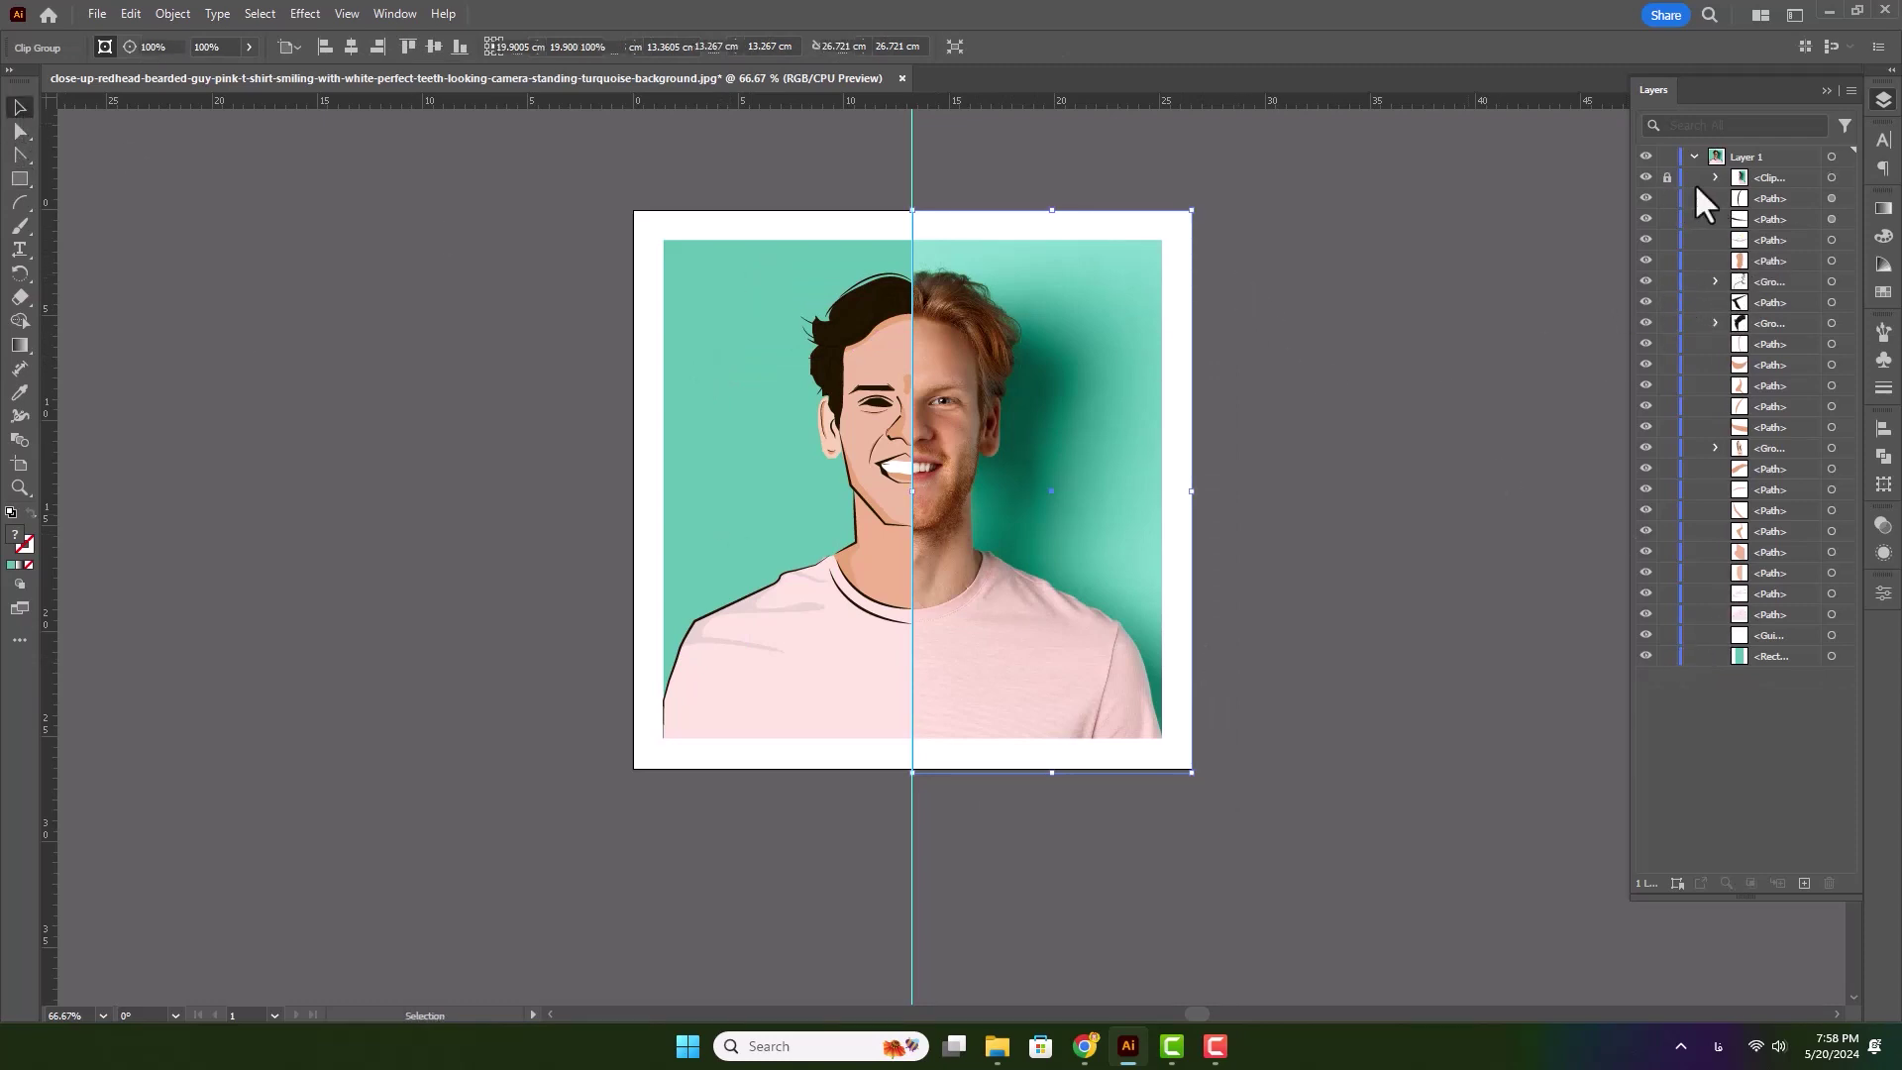
- Group all the traced artwork together with its turquoise background, and delete the vertical centre guide
mouse_move(1364, 226)
mouse_down()
mouse_move(769, 756)
mouse_move(597, 840)
mouse_up()
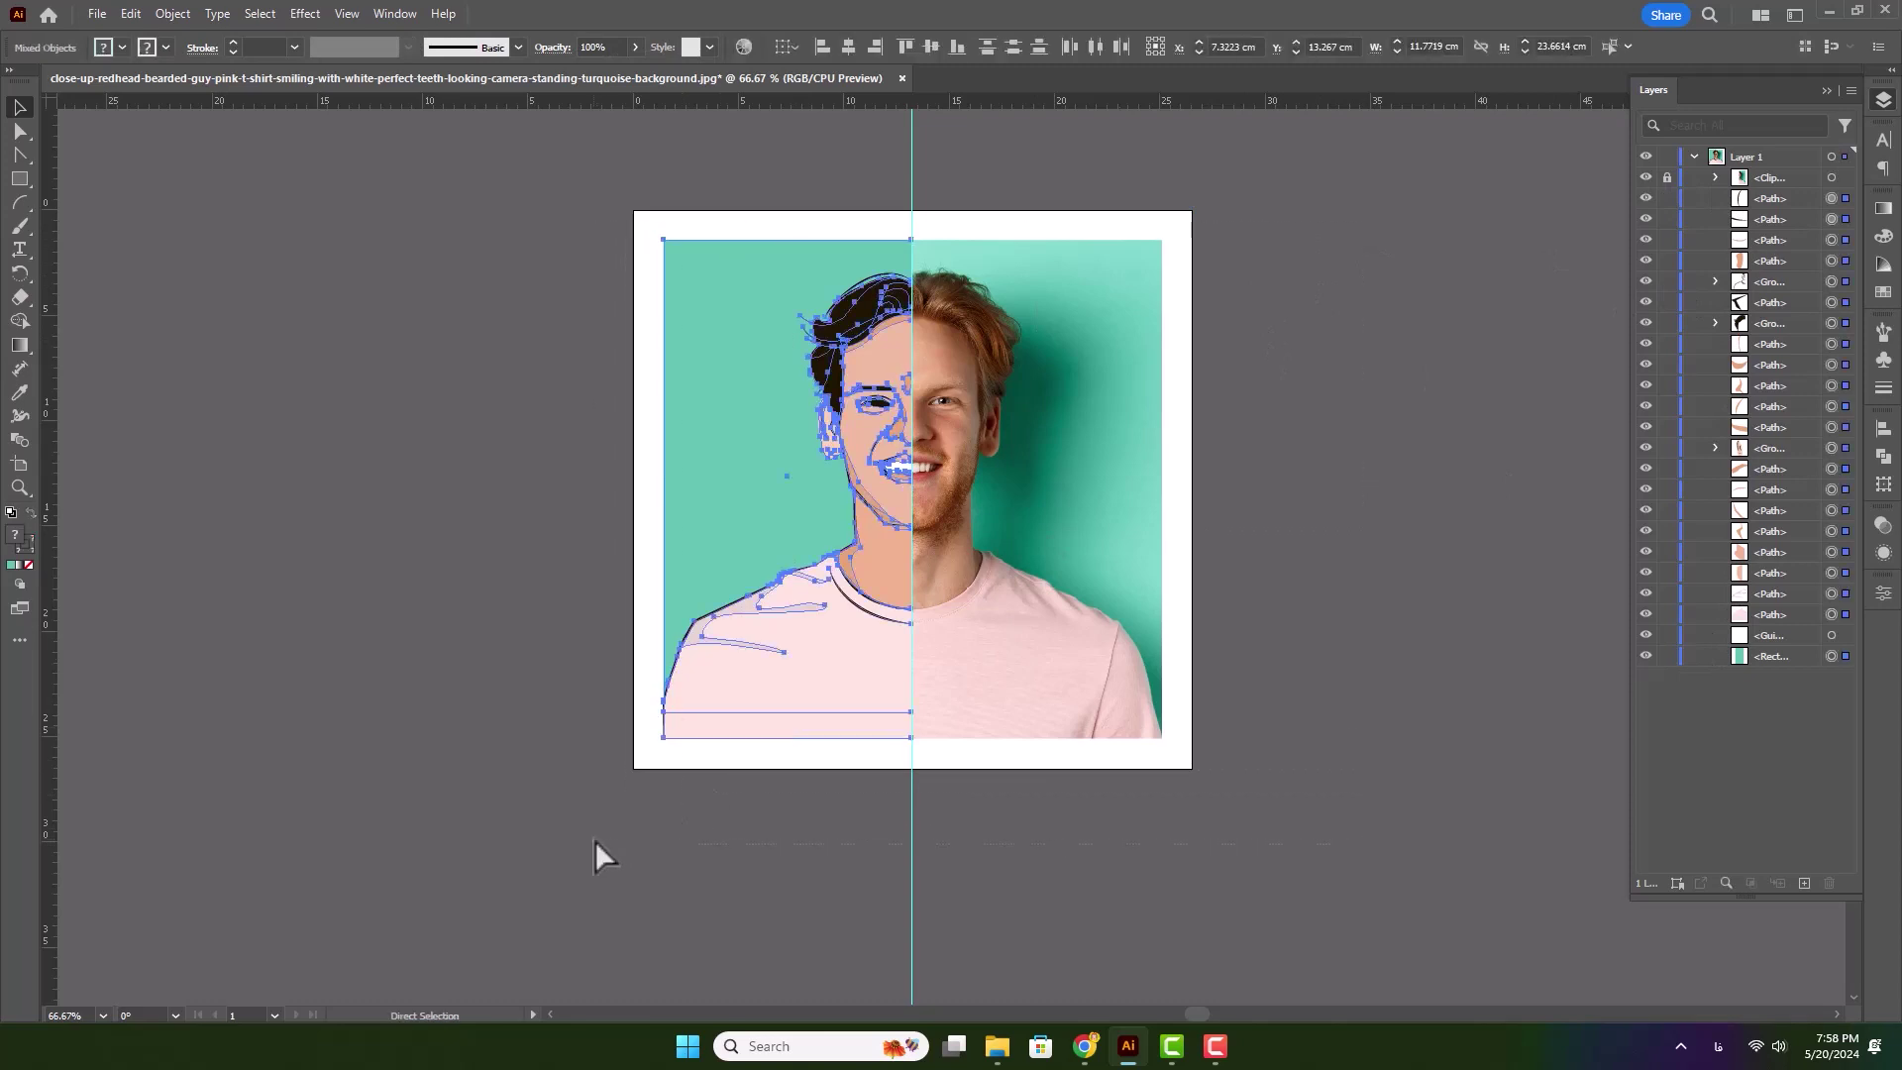
key(ctrl+g)
click(1552, 216)
click(1646, 178)
click(1646, 177)
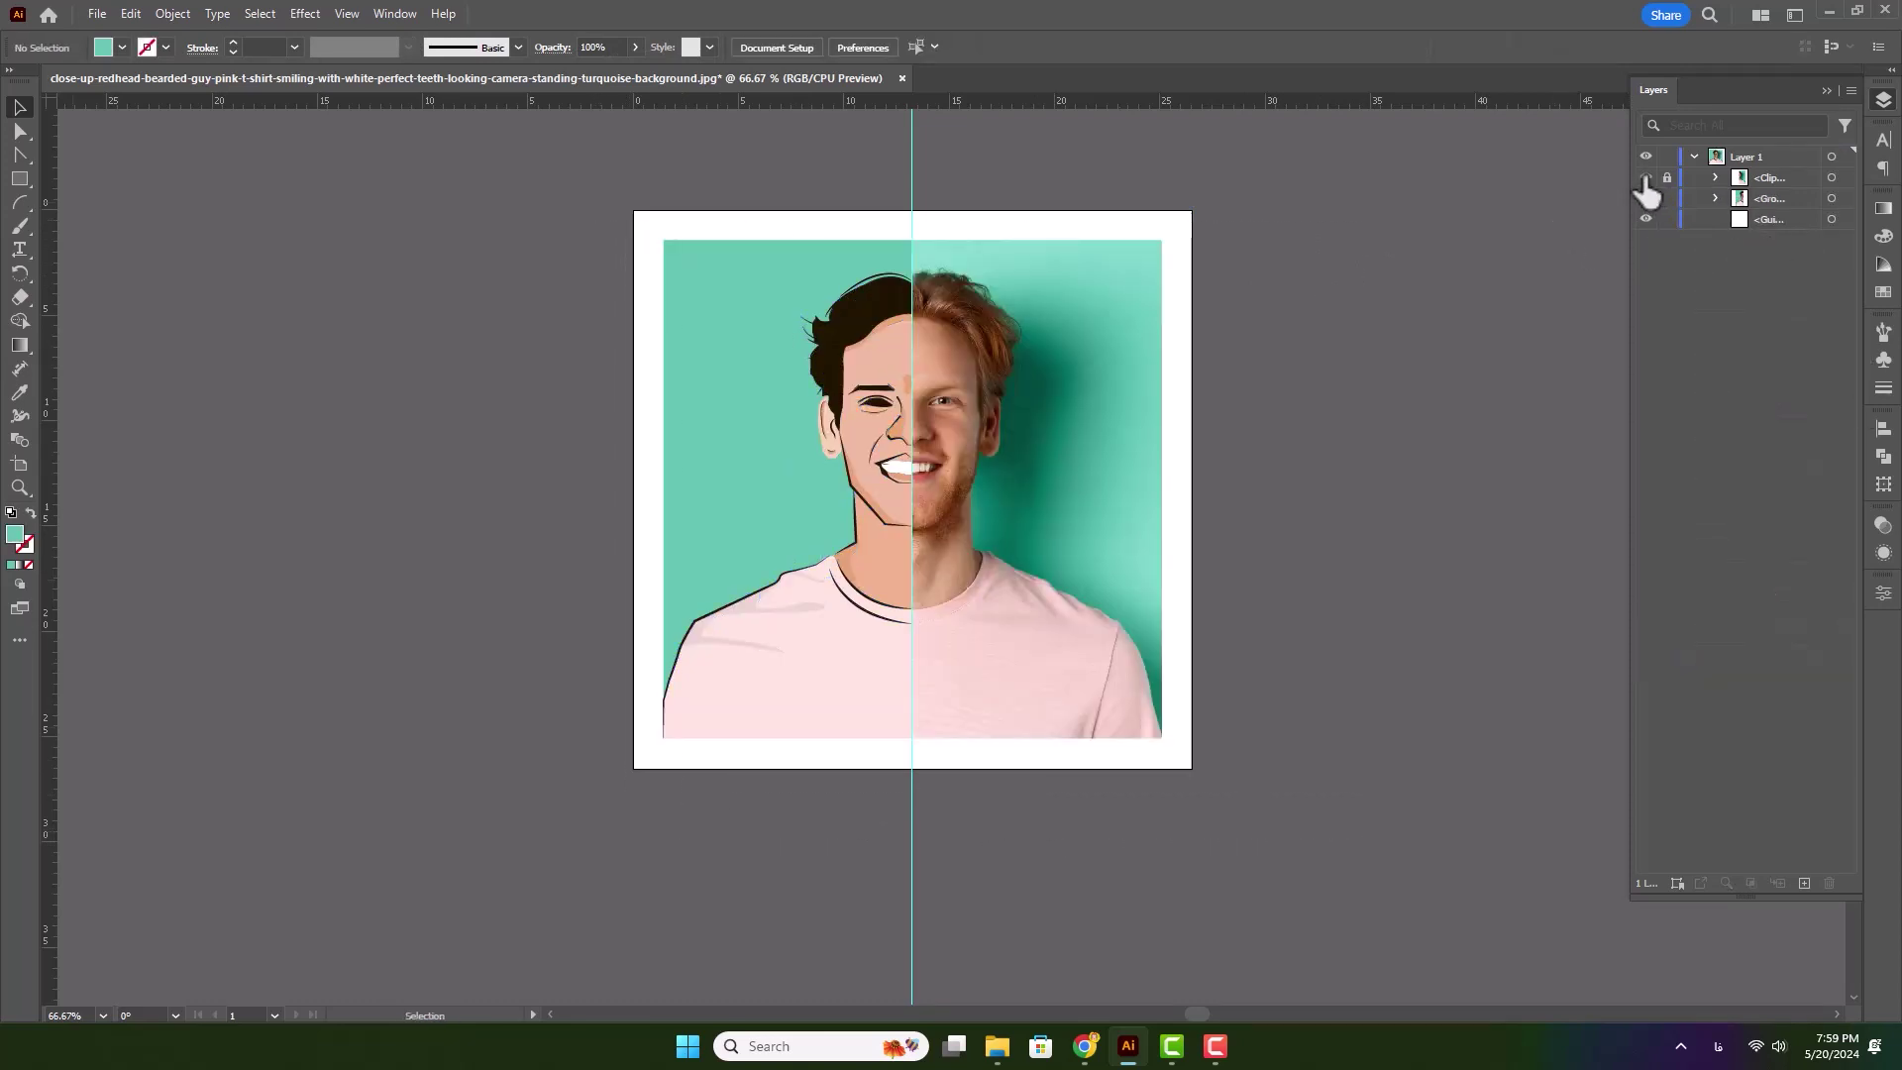
click(1645, 178)
click(1646, 178)
click(1646, 199)
click(1646, 198)
drag(1794, 218, 1829, 883)
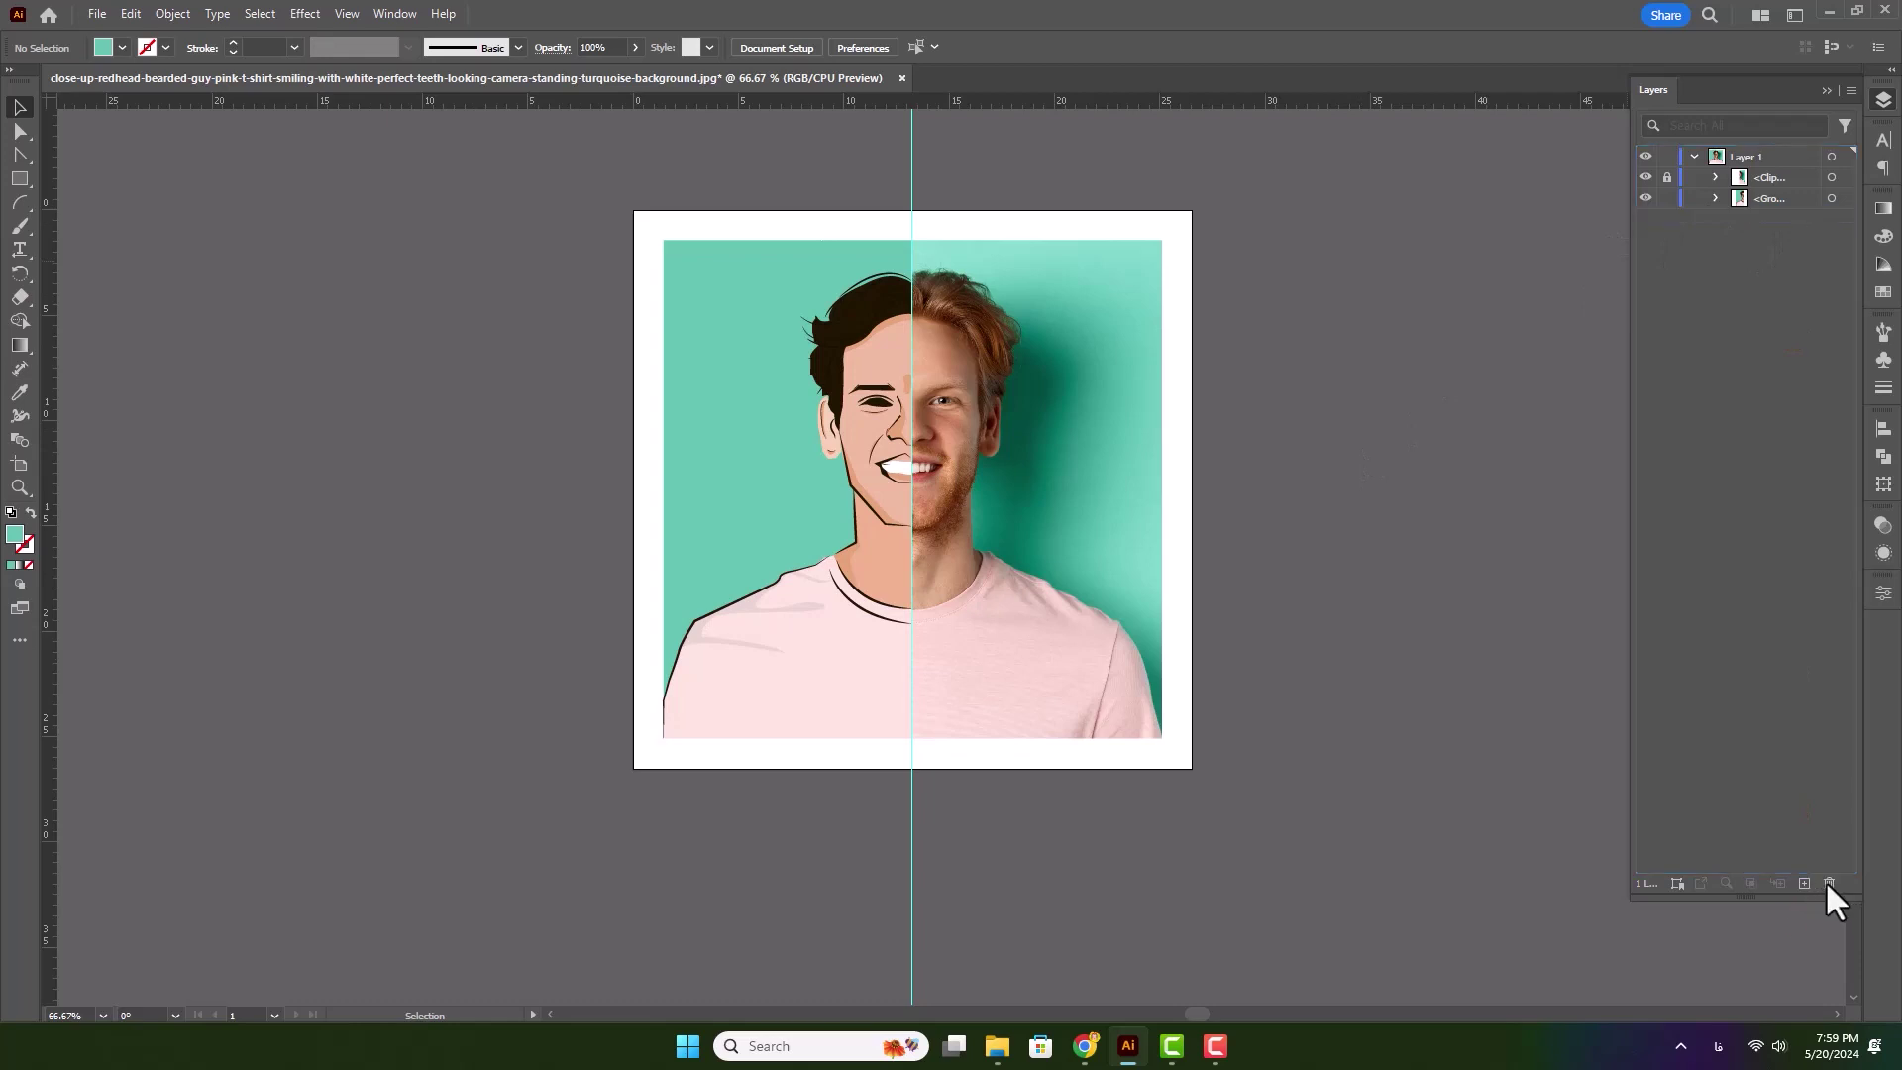
- Compare the illustrated half with the clipped photo by hiding and restoring the photo and the turquoise background rectangle
scroll(891, 506, up, 1)
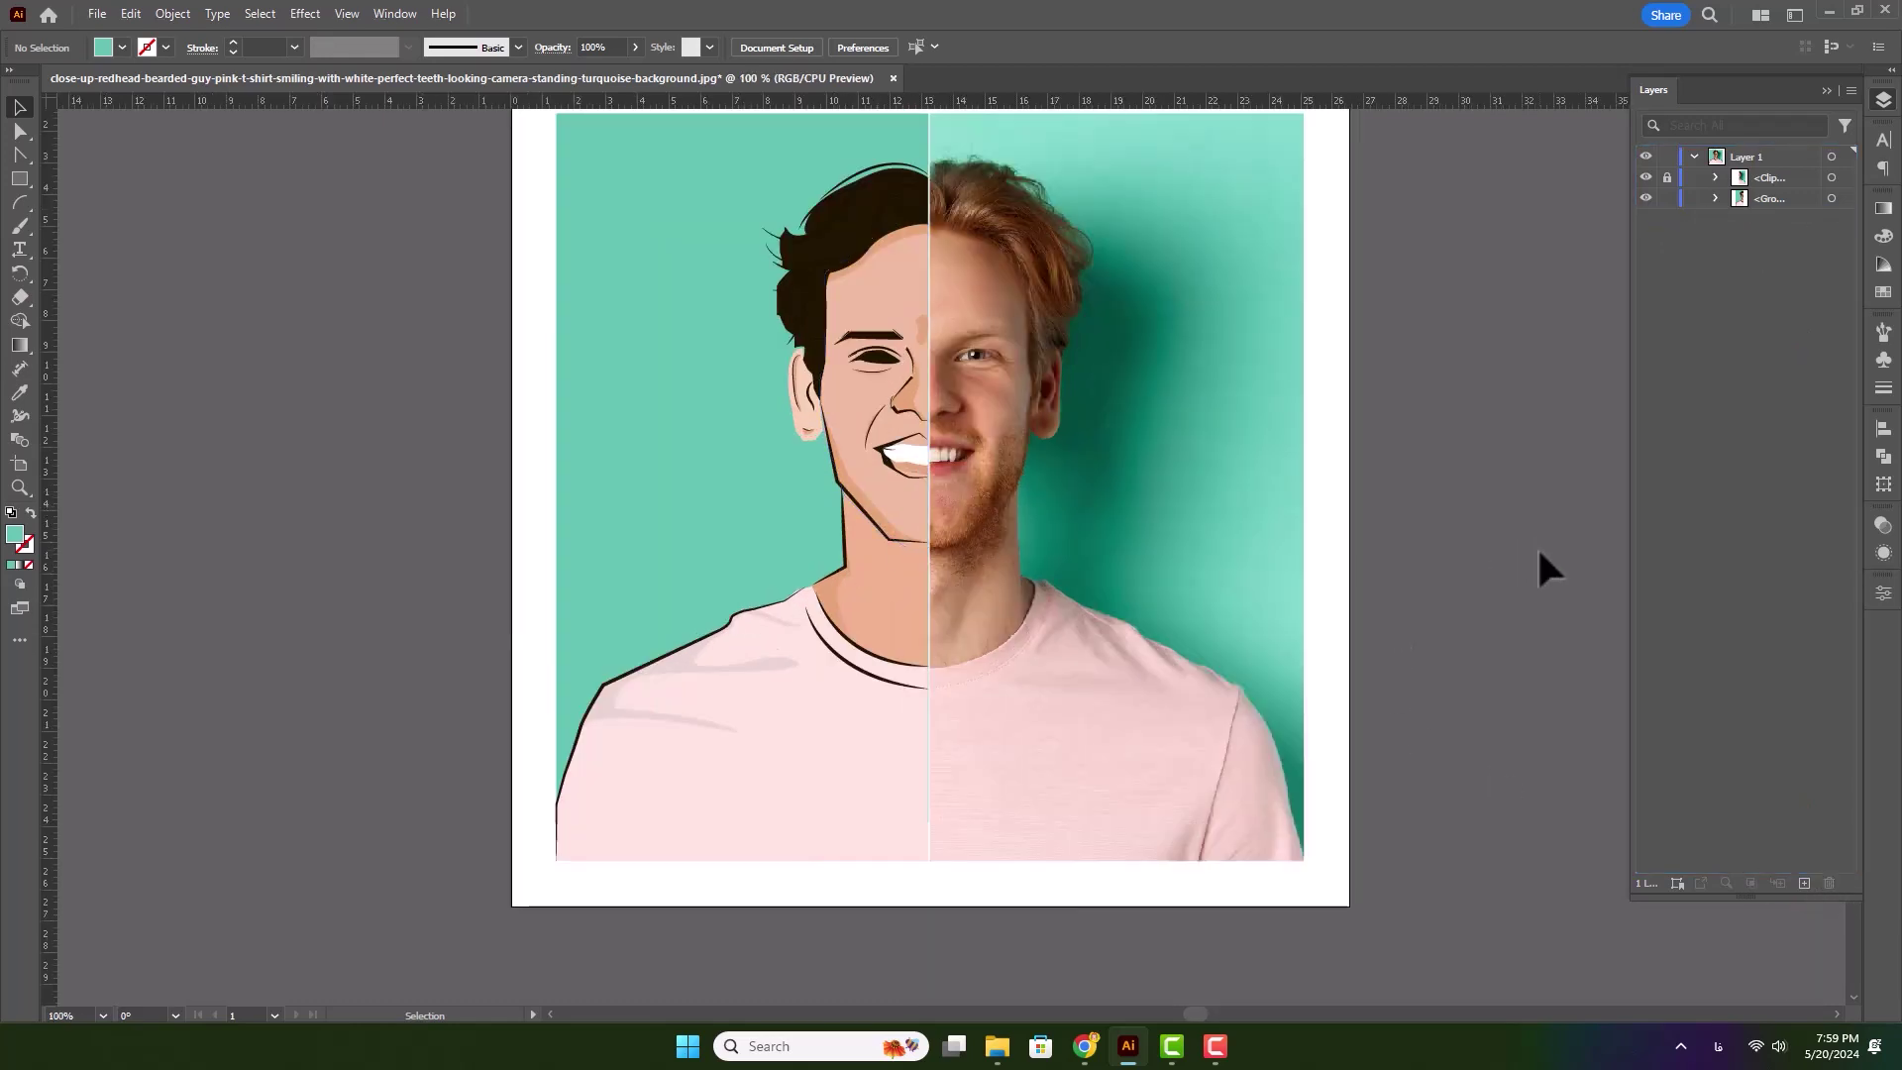
click(1647, 177)
click(1648, 177)
click(1717, 198)
click(1648, 656)
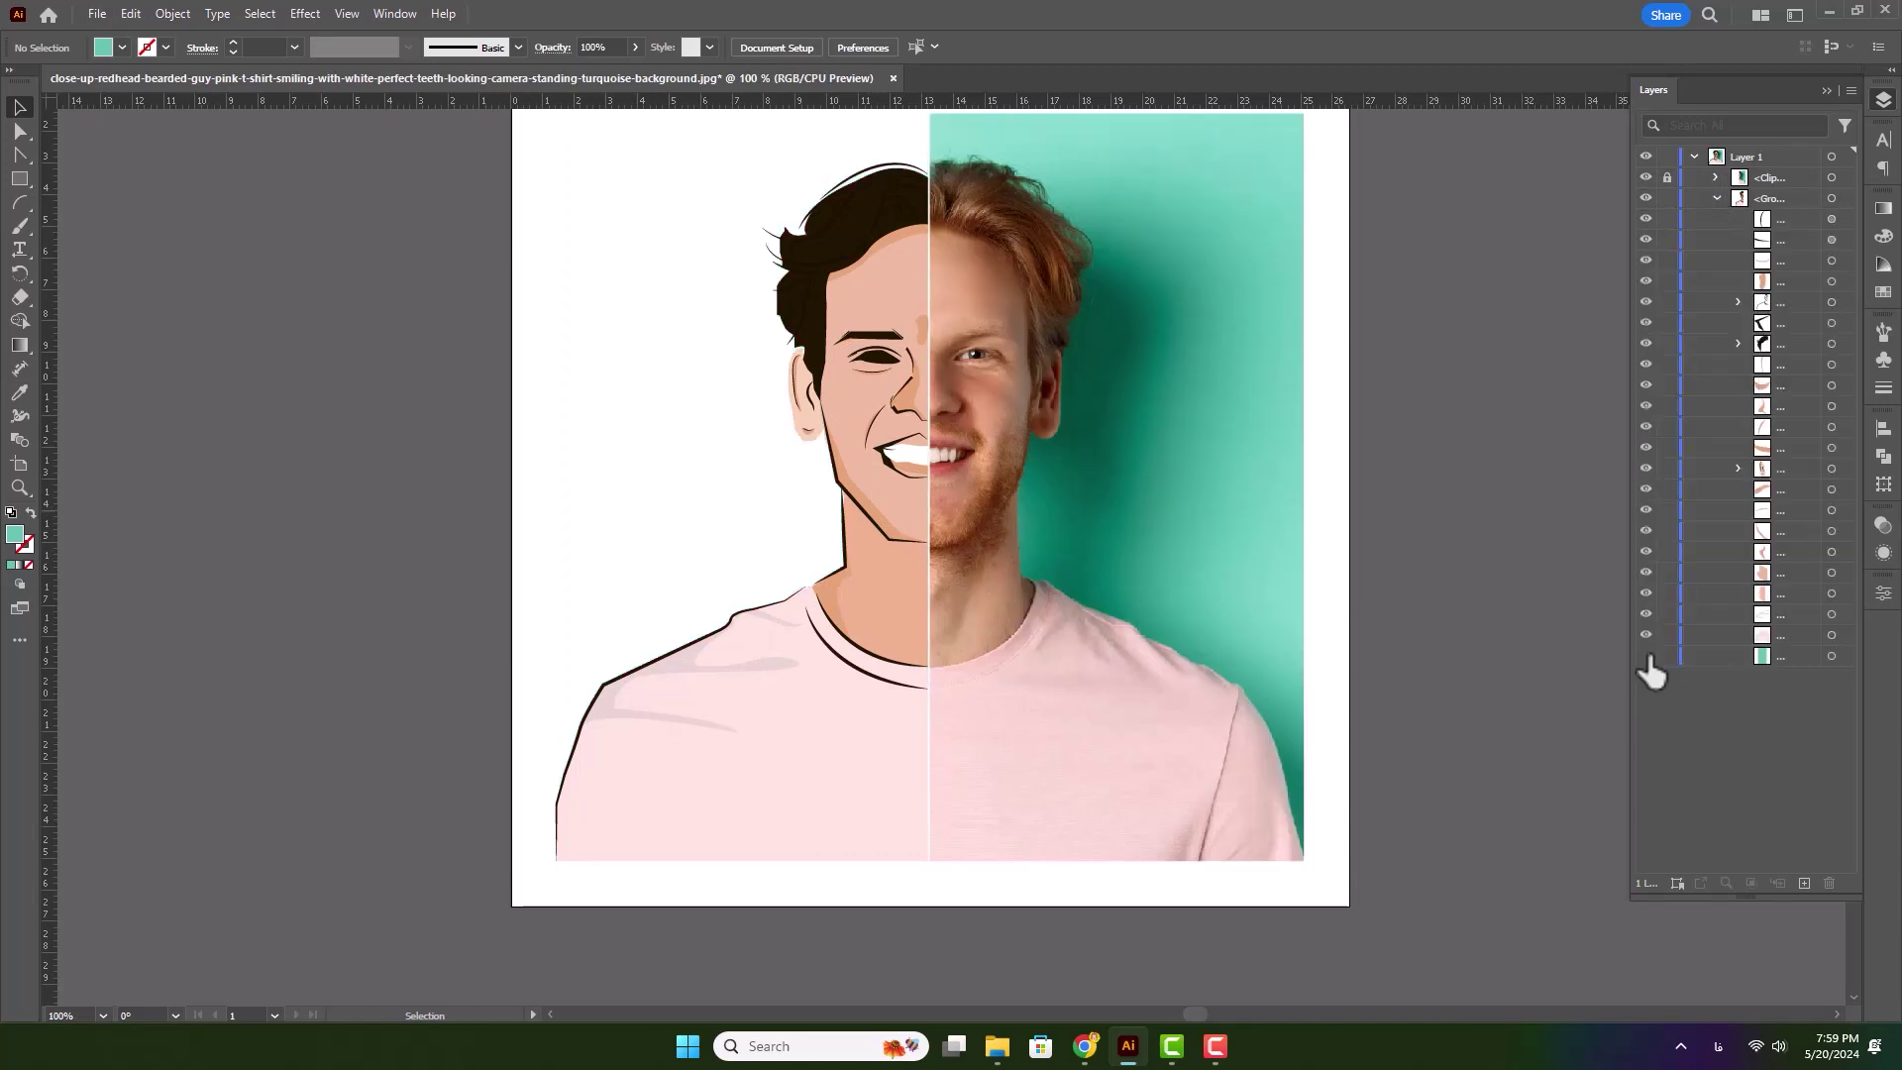
key(ctrl+minus)
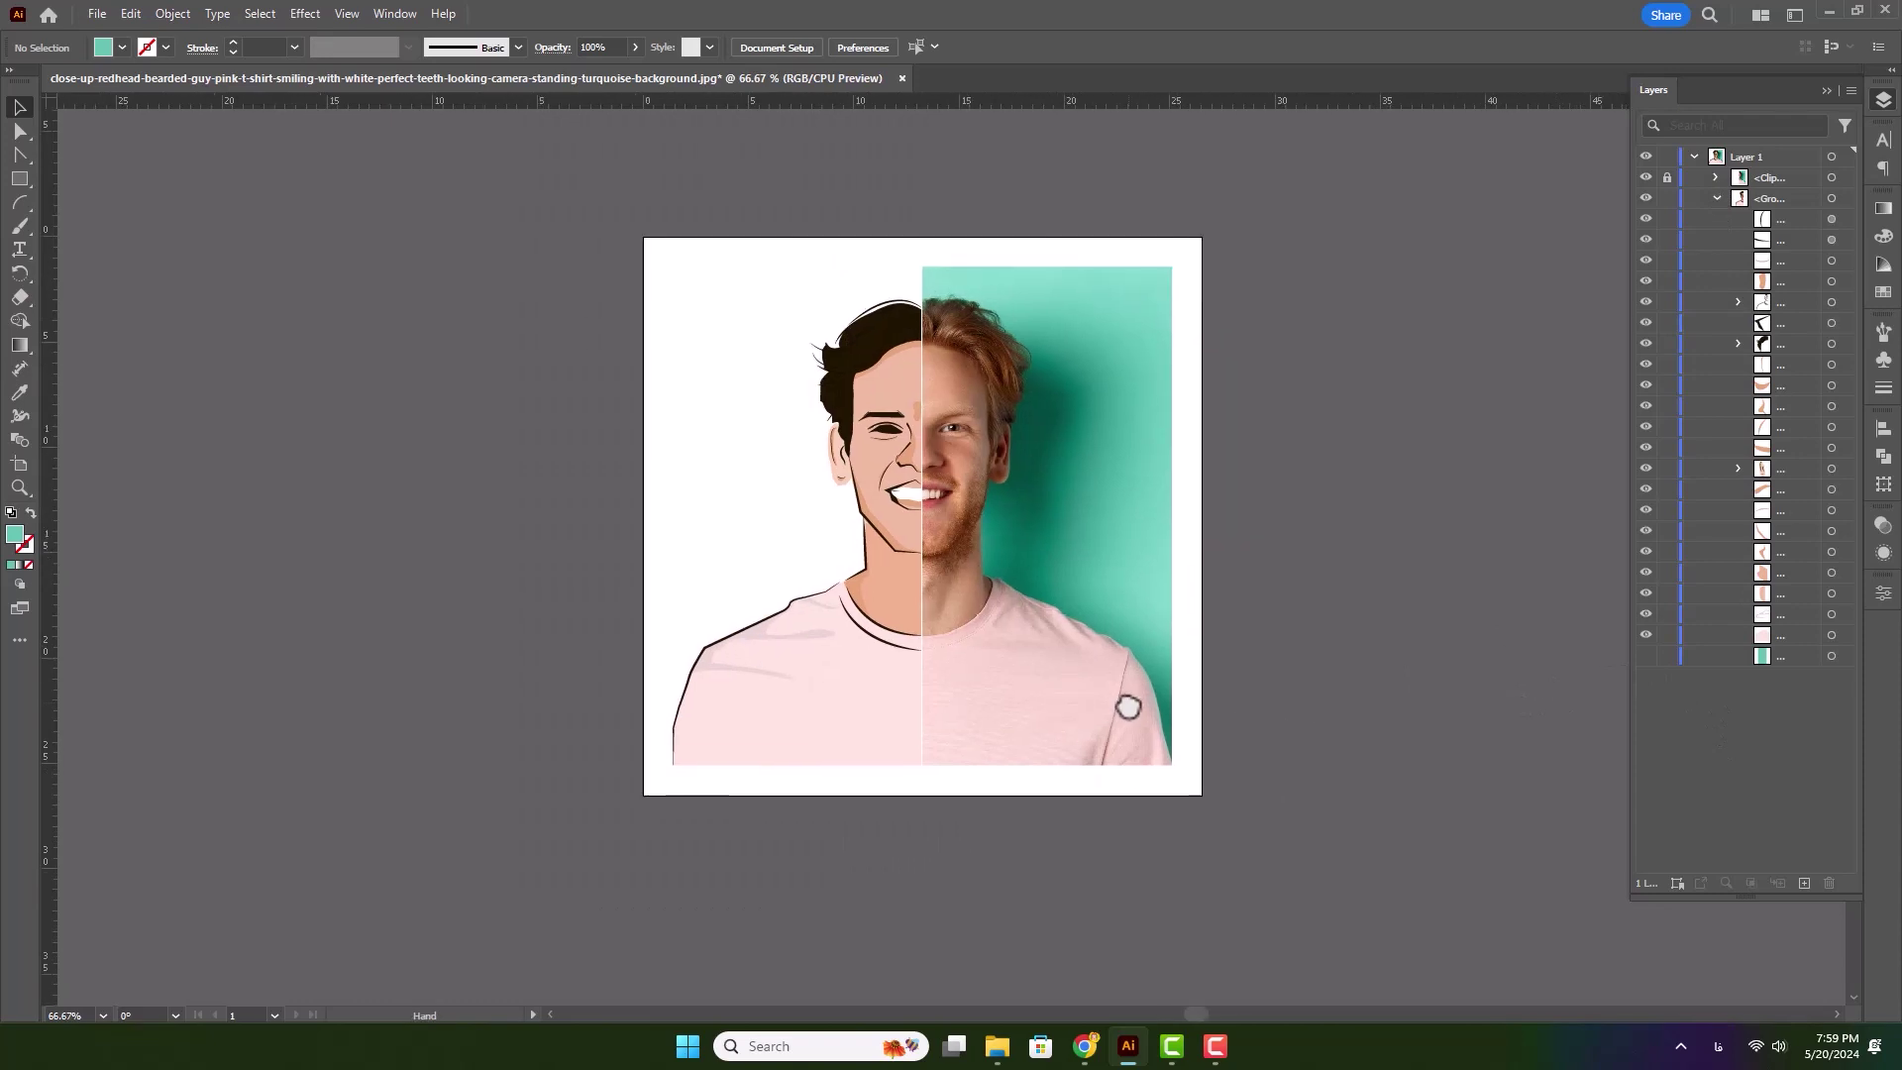
click(1647, 656)
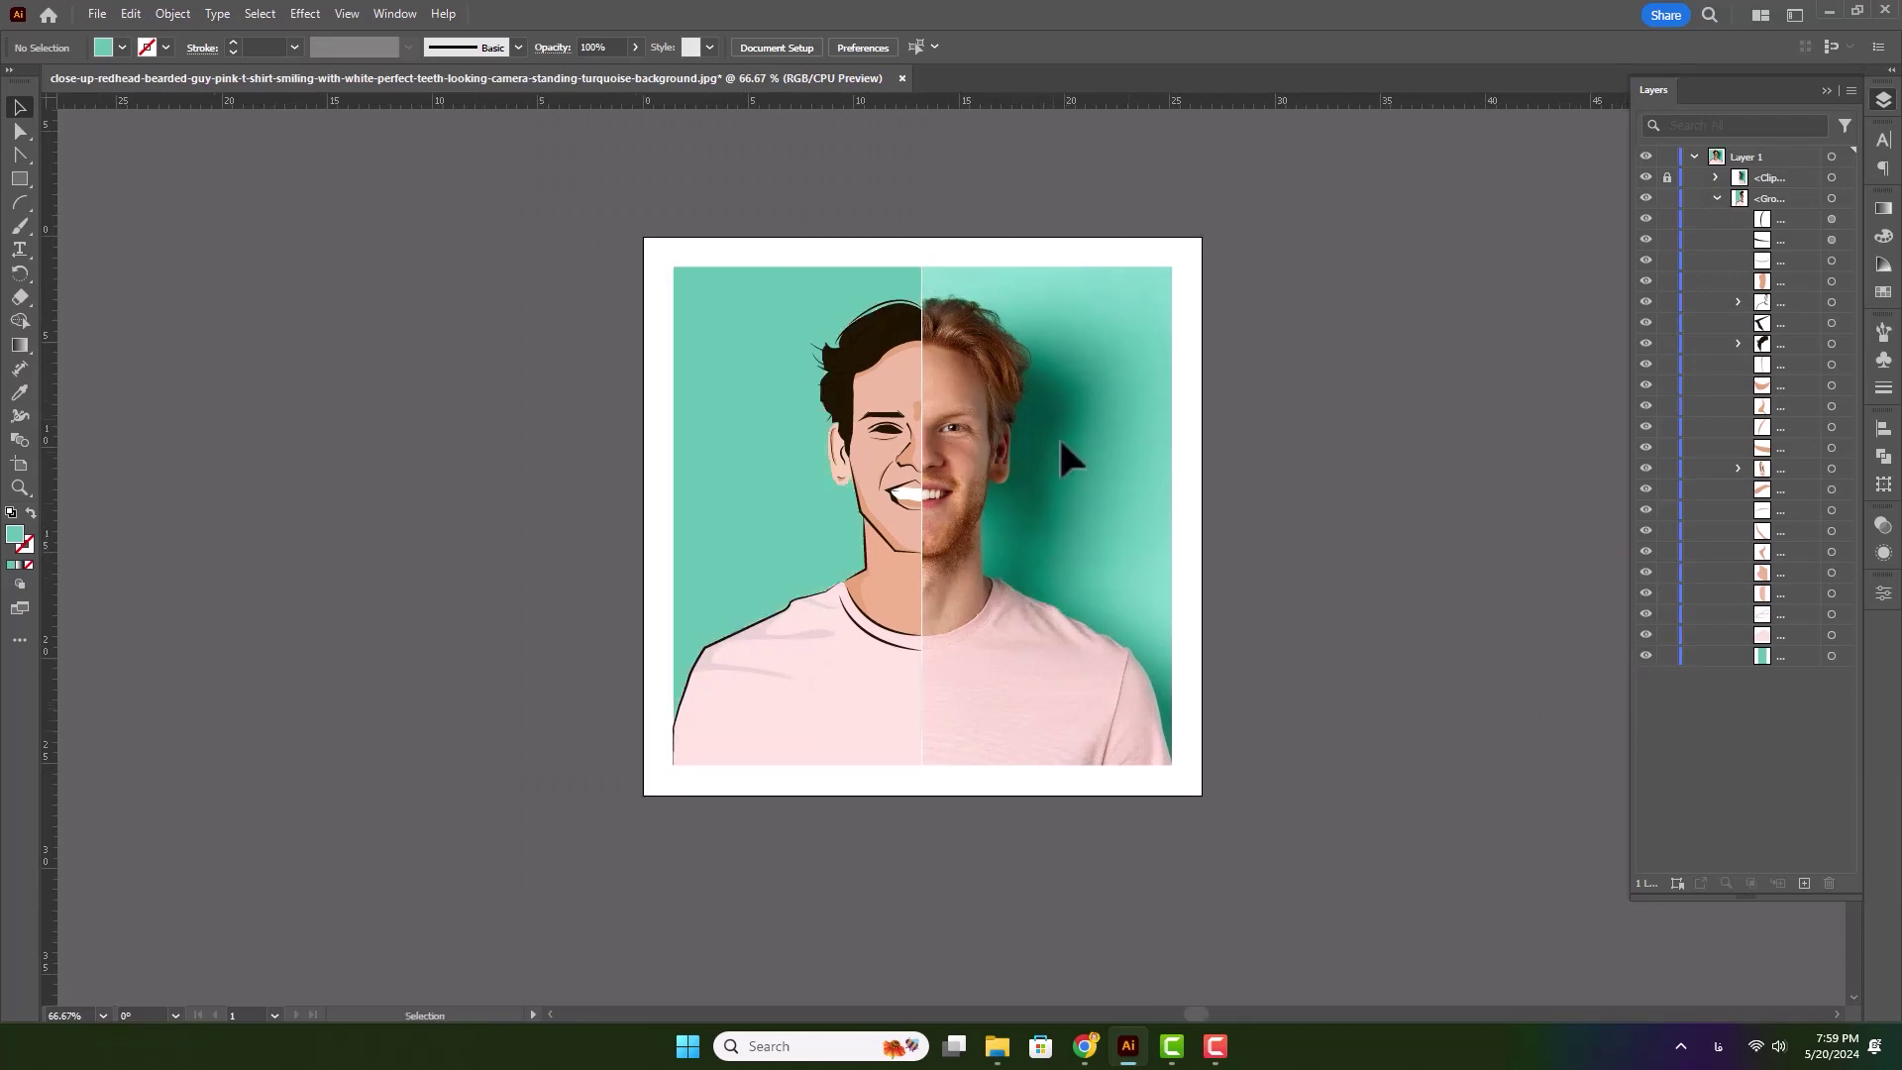
- Draw a closed shadow shape about 6.2 × 17 cm with the Pen tool, running from the shoulder around the illustrated head to the centre line
key(p)
click(803, 597)
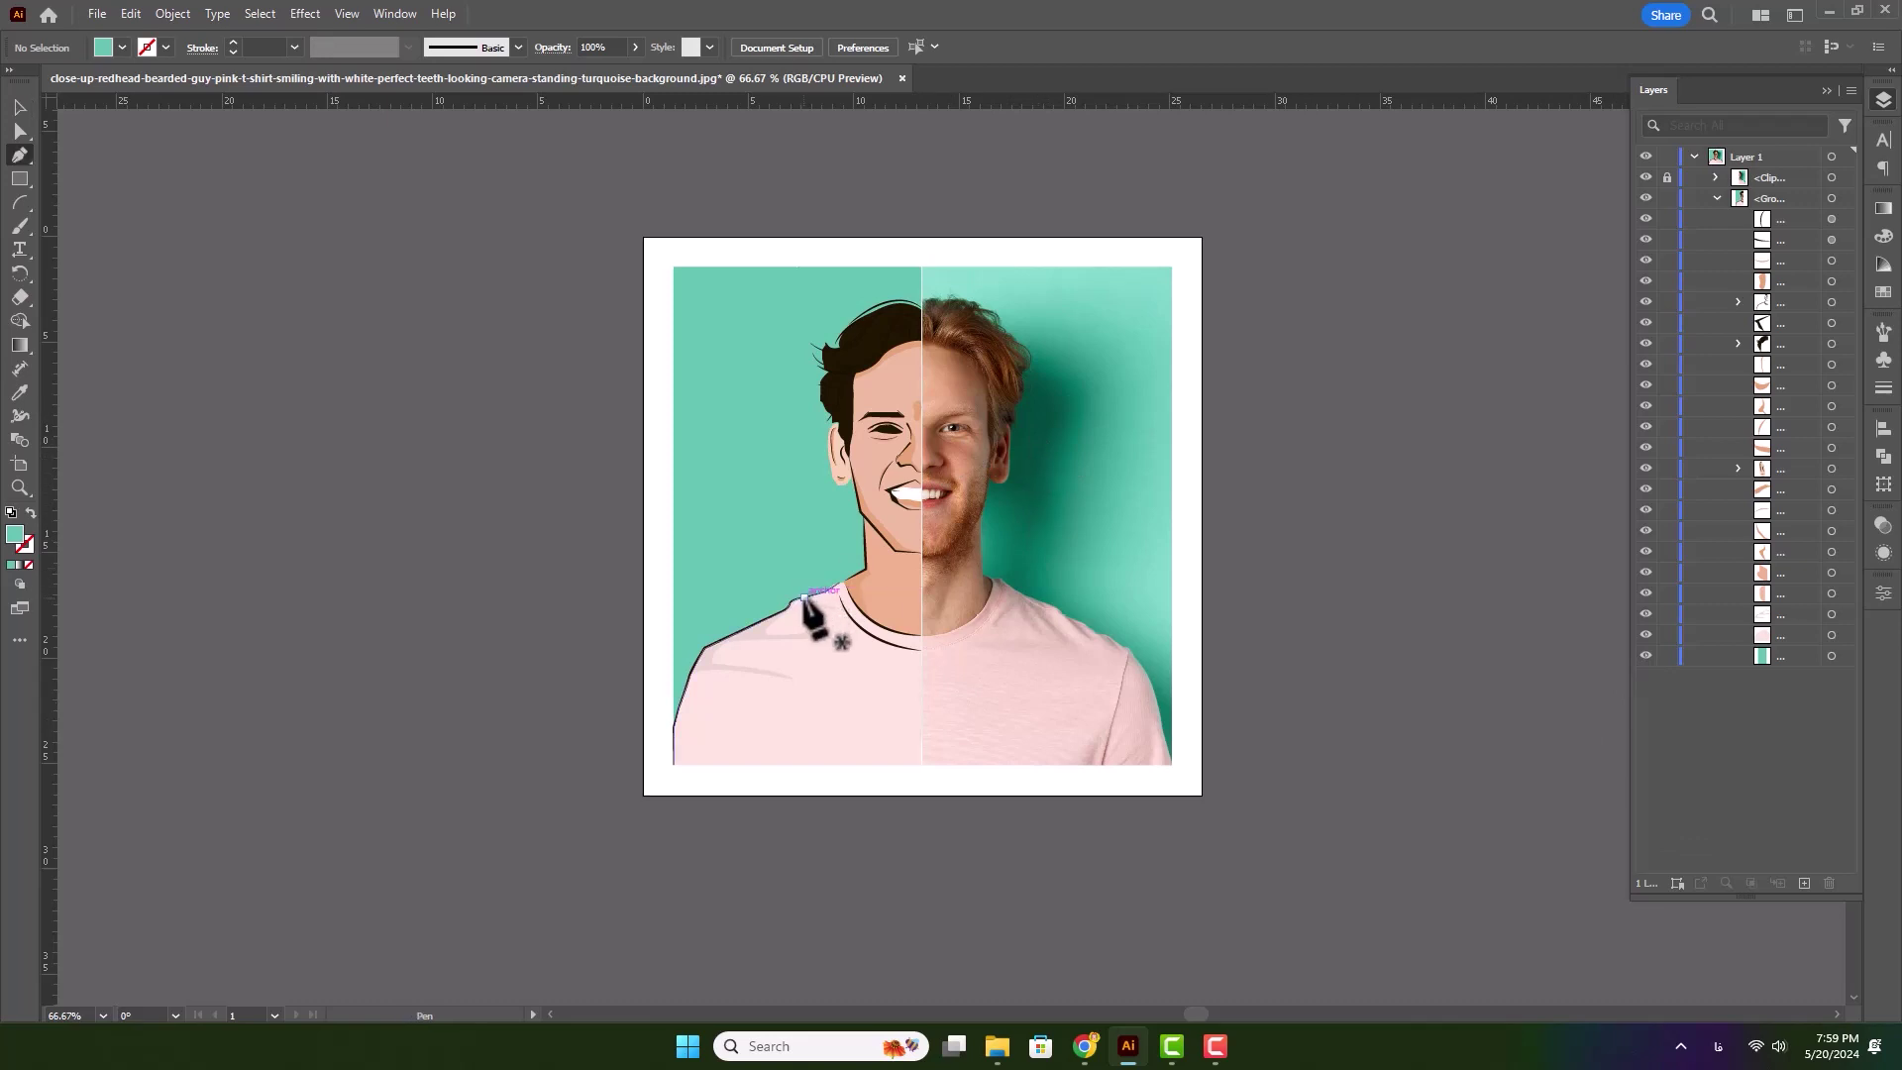
click(819, 575)
click(828, 556)
click(838, 536)
drag(836, 537, 834, 492)
drag(818, 472, 811, 454)
drag(797, 405, 791, 386)
drag(792, 343, 796, 329)
drag(891, 284, 895, 283)
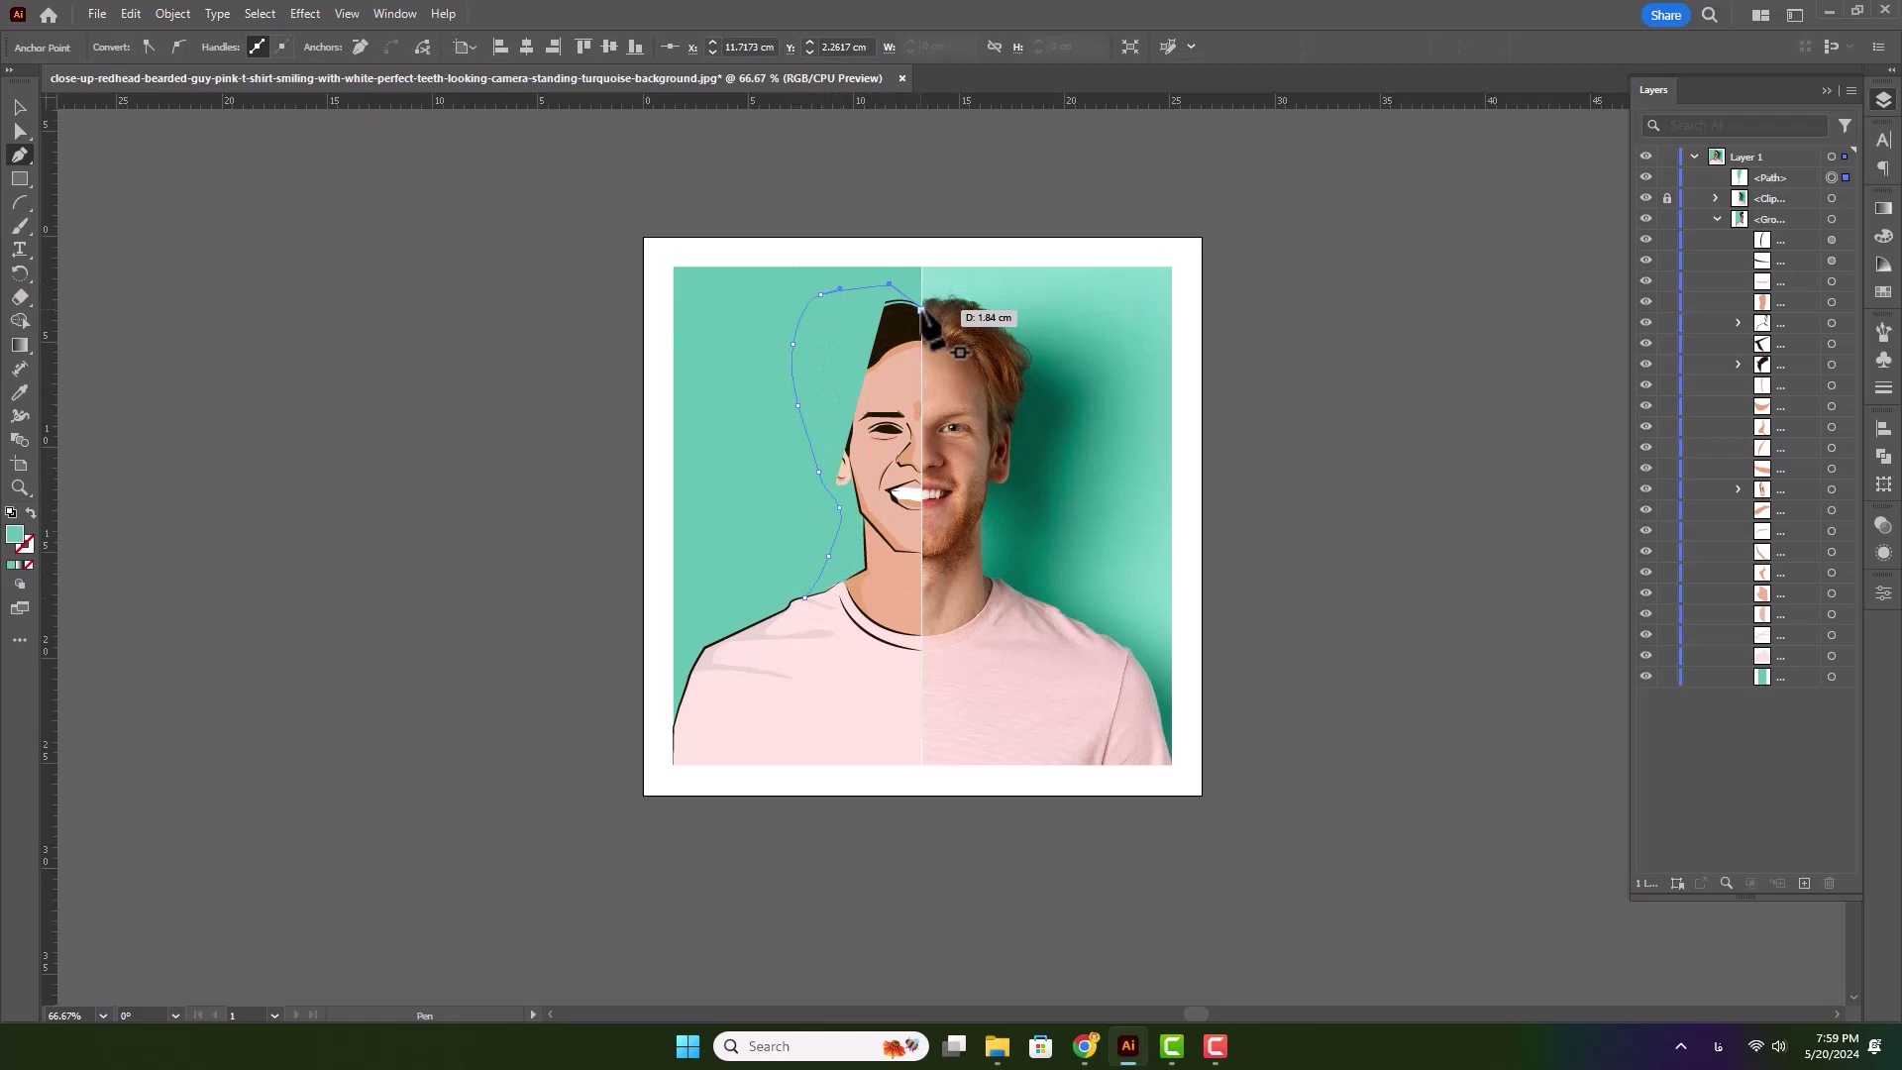
click(921, 307)
key(ctrl+z)
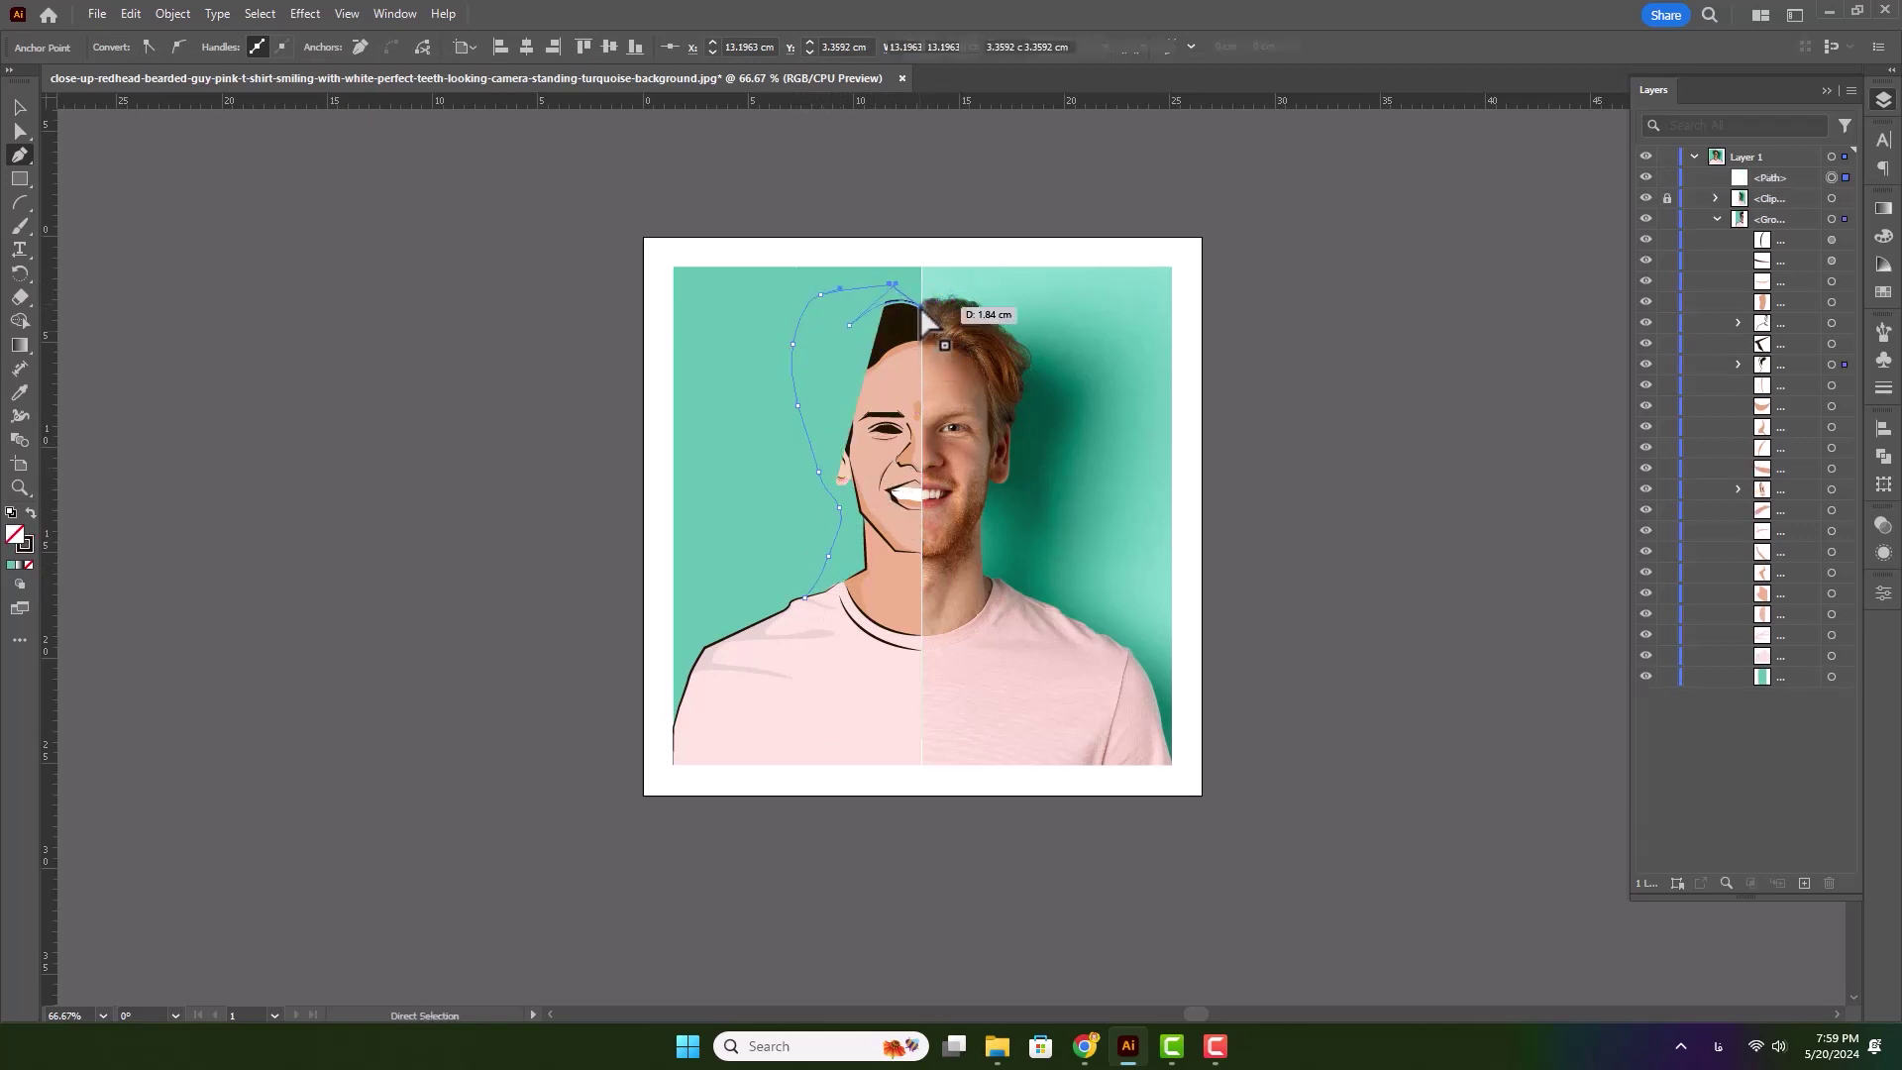
click(880, 510)
click(838, 642)
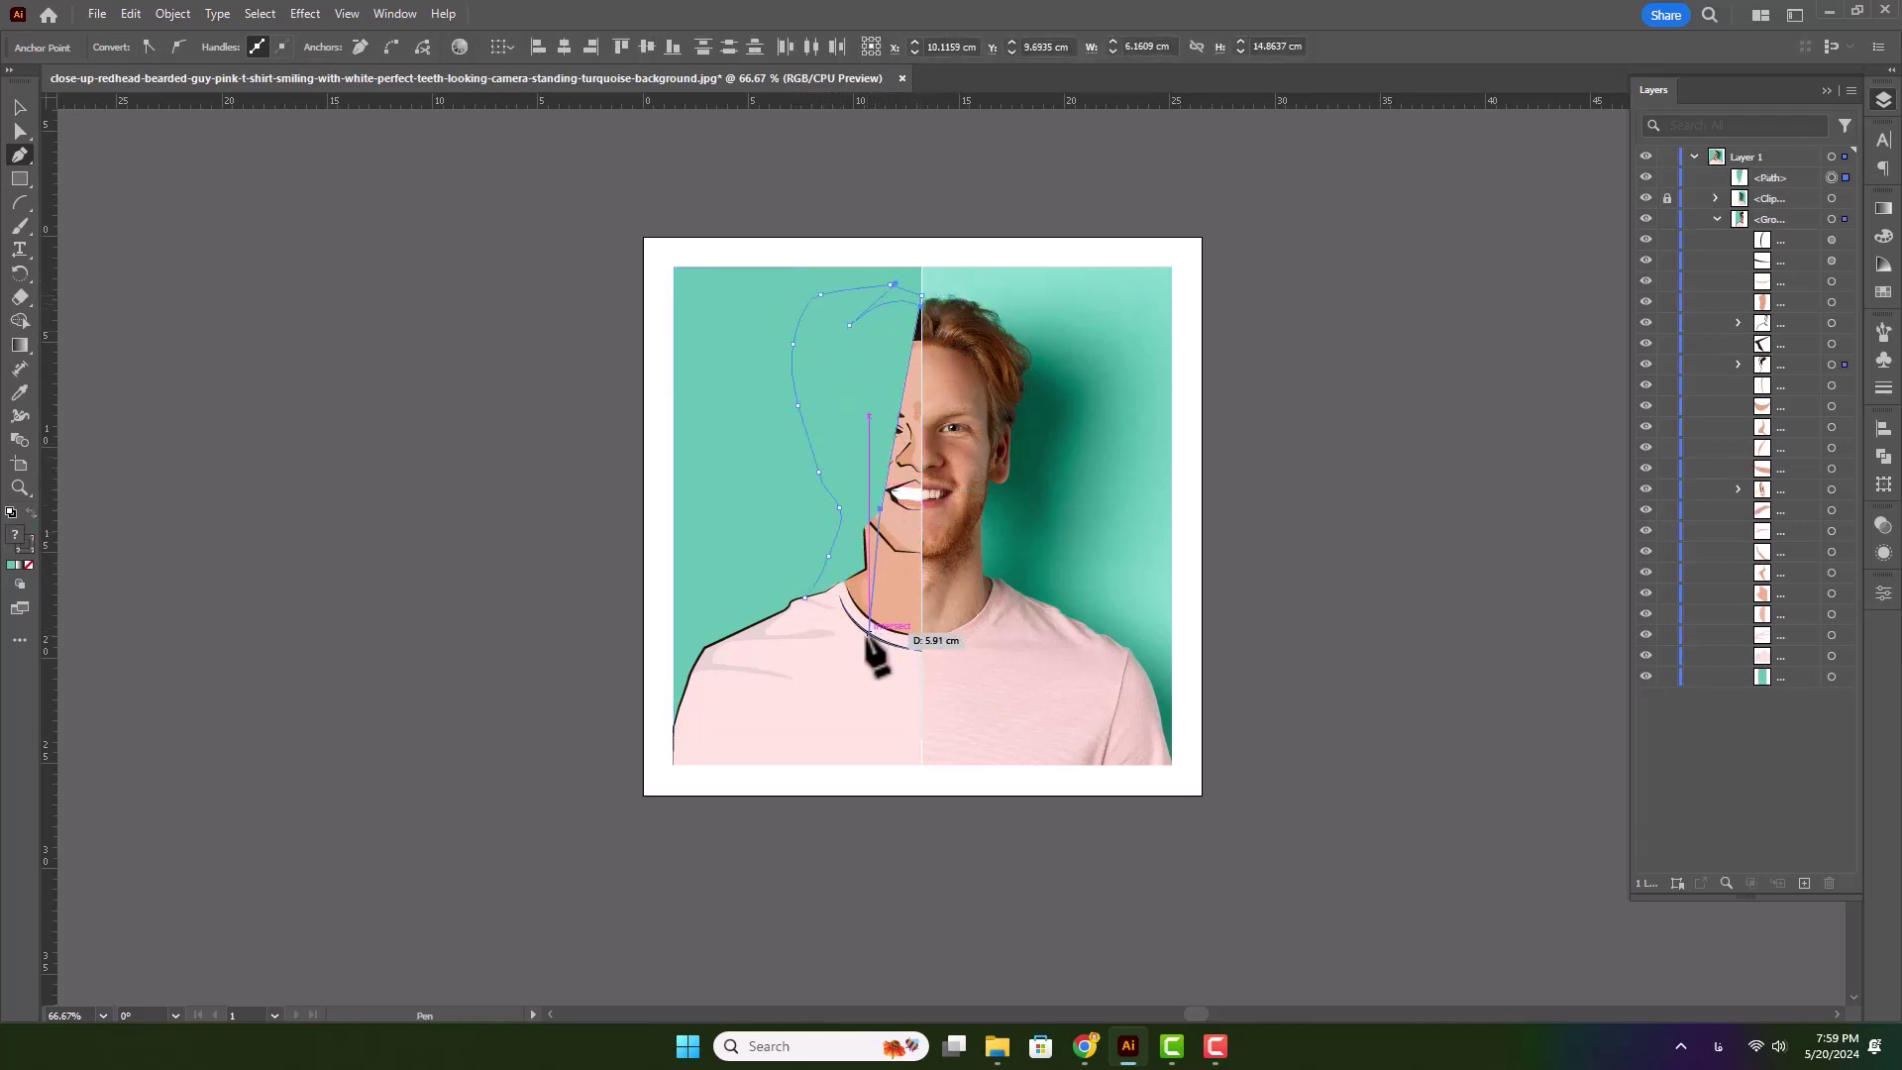
drag(805, 600, 791, 620)
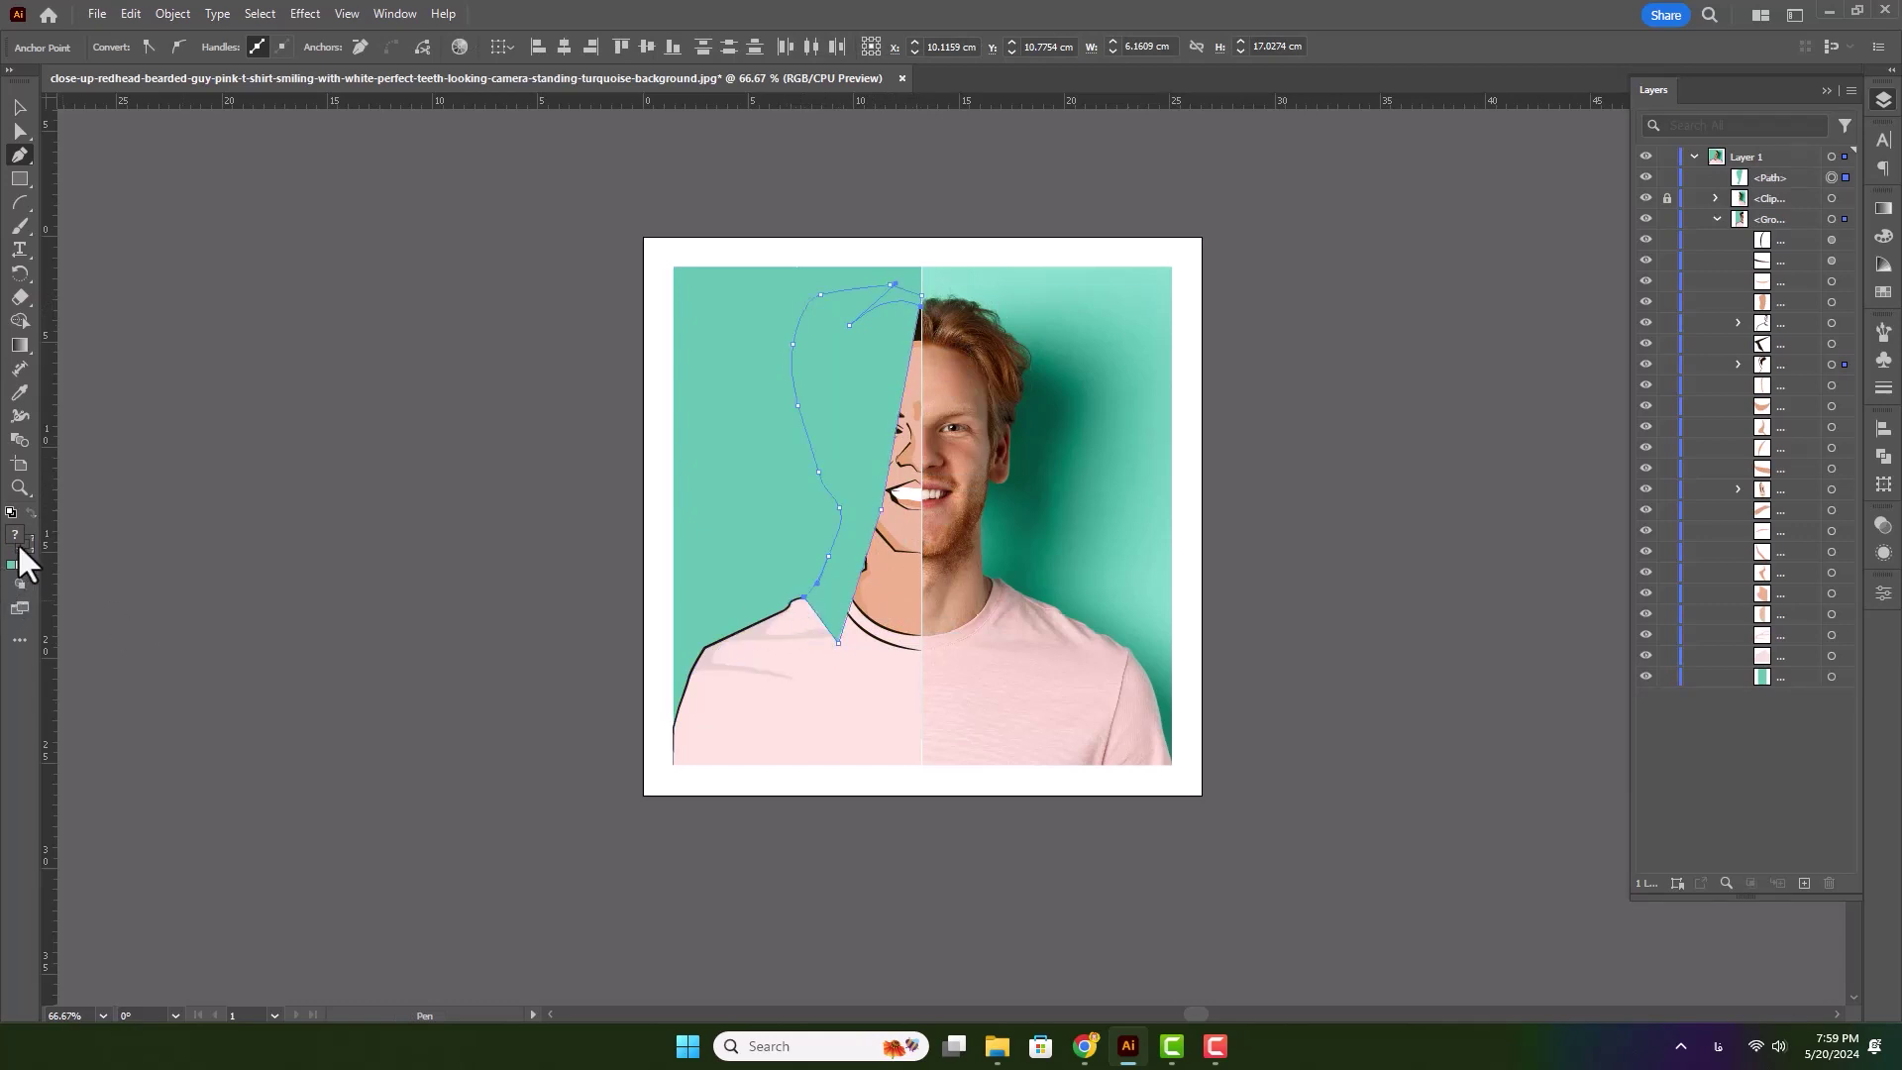
- Fill the head shadow shape with dark green sampled from the photo's wall shadow, and stack it directly above the turquoise background
click(20, 109)
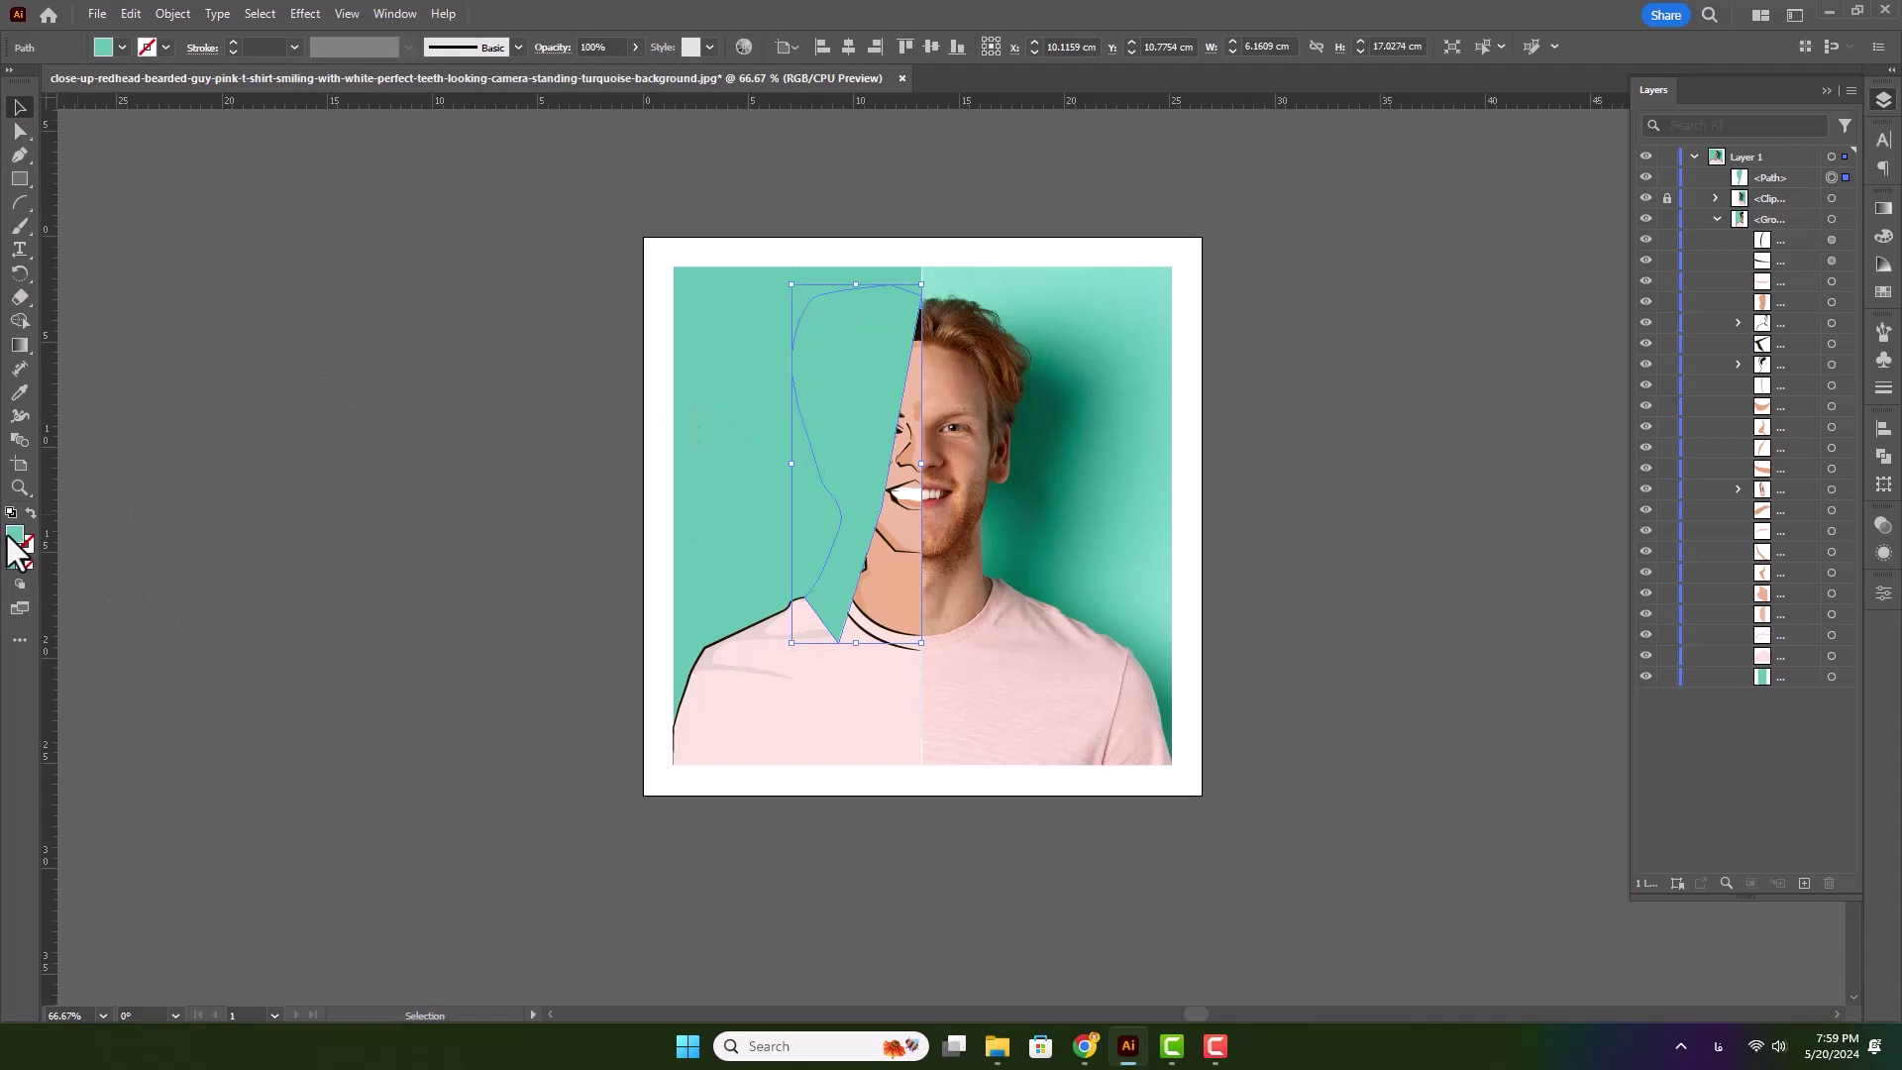
double_click(13, 536)
click(1449, 271)
key(i)
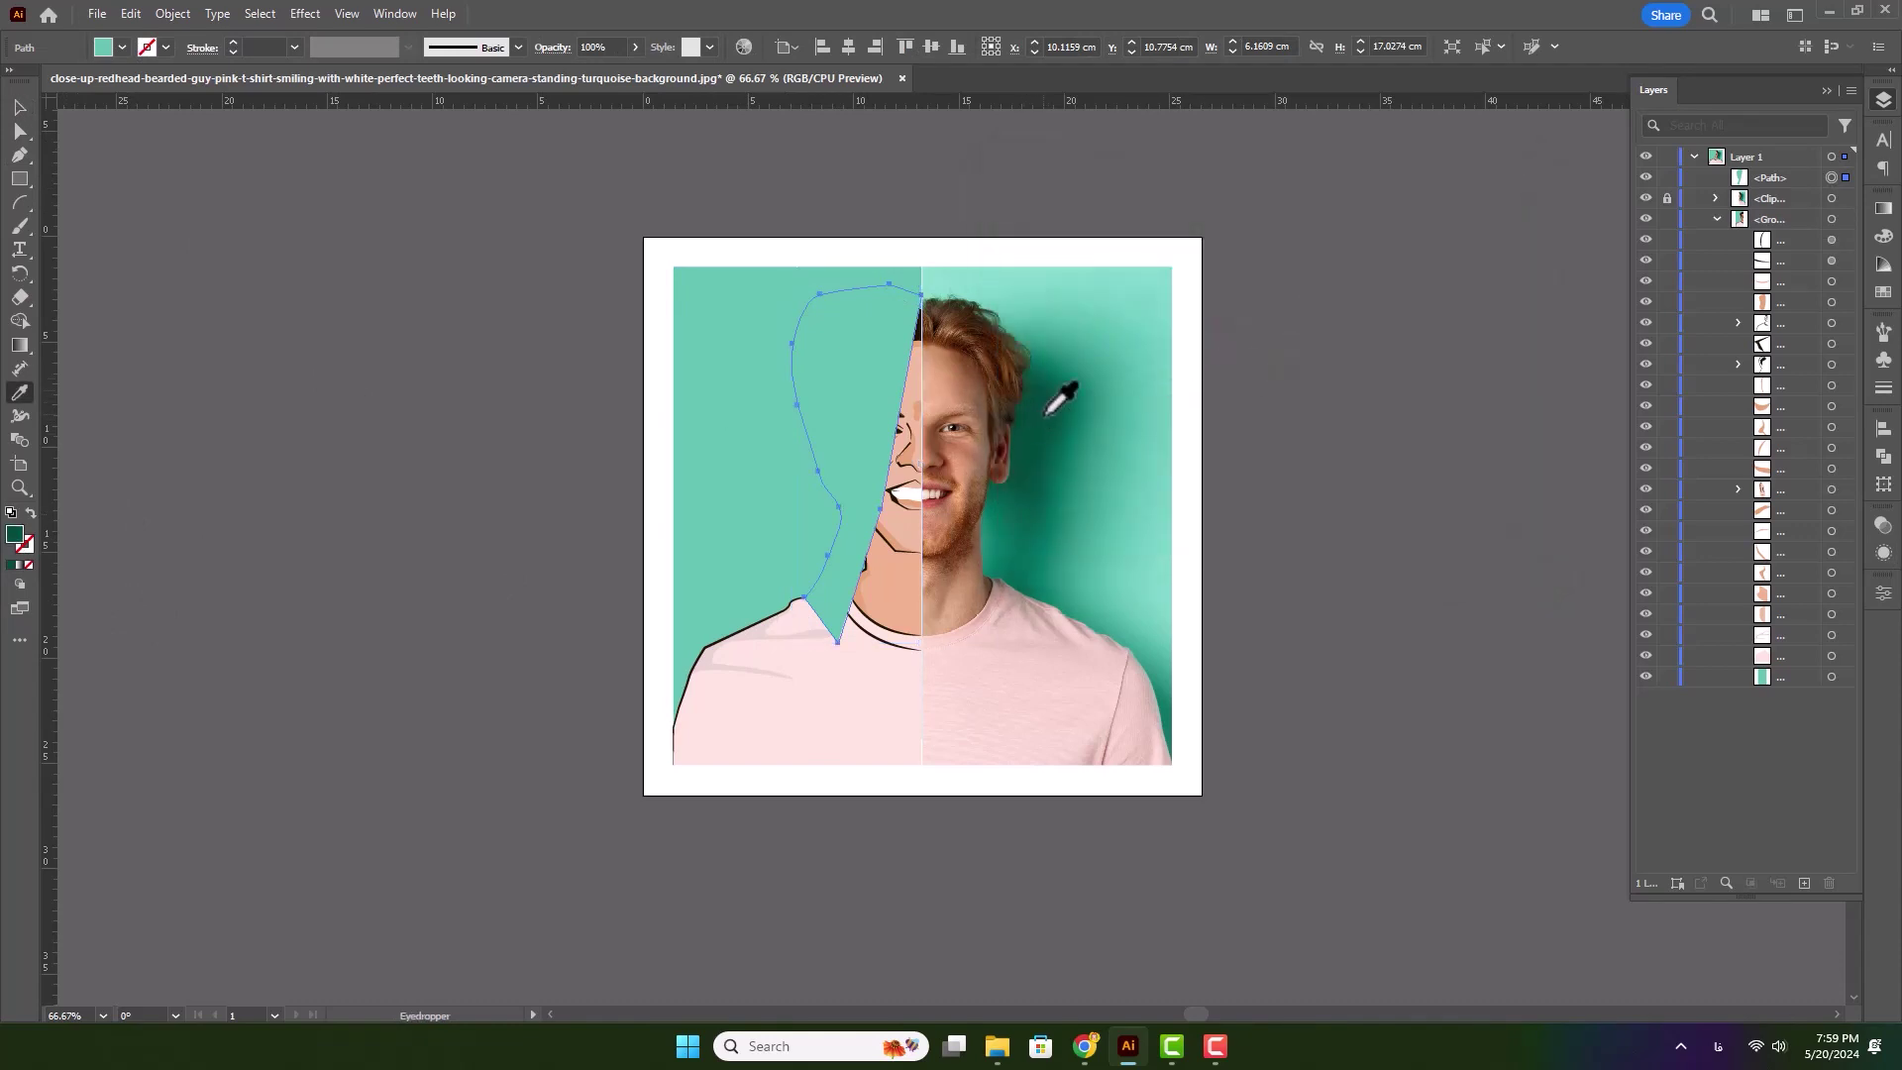
click(1048, 414)
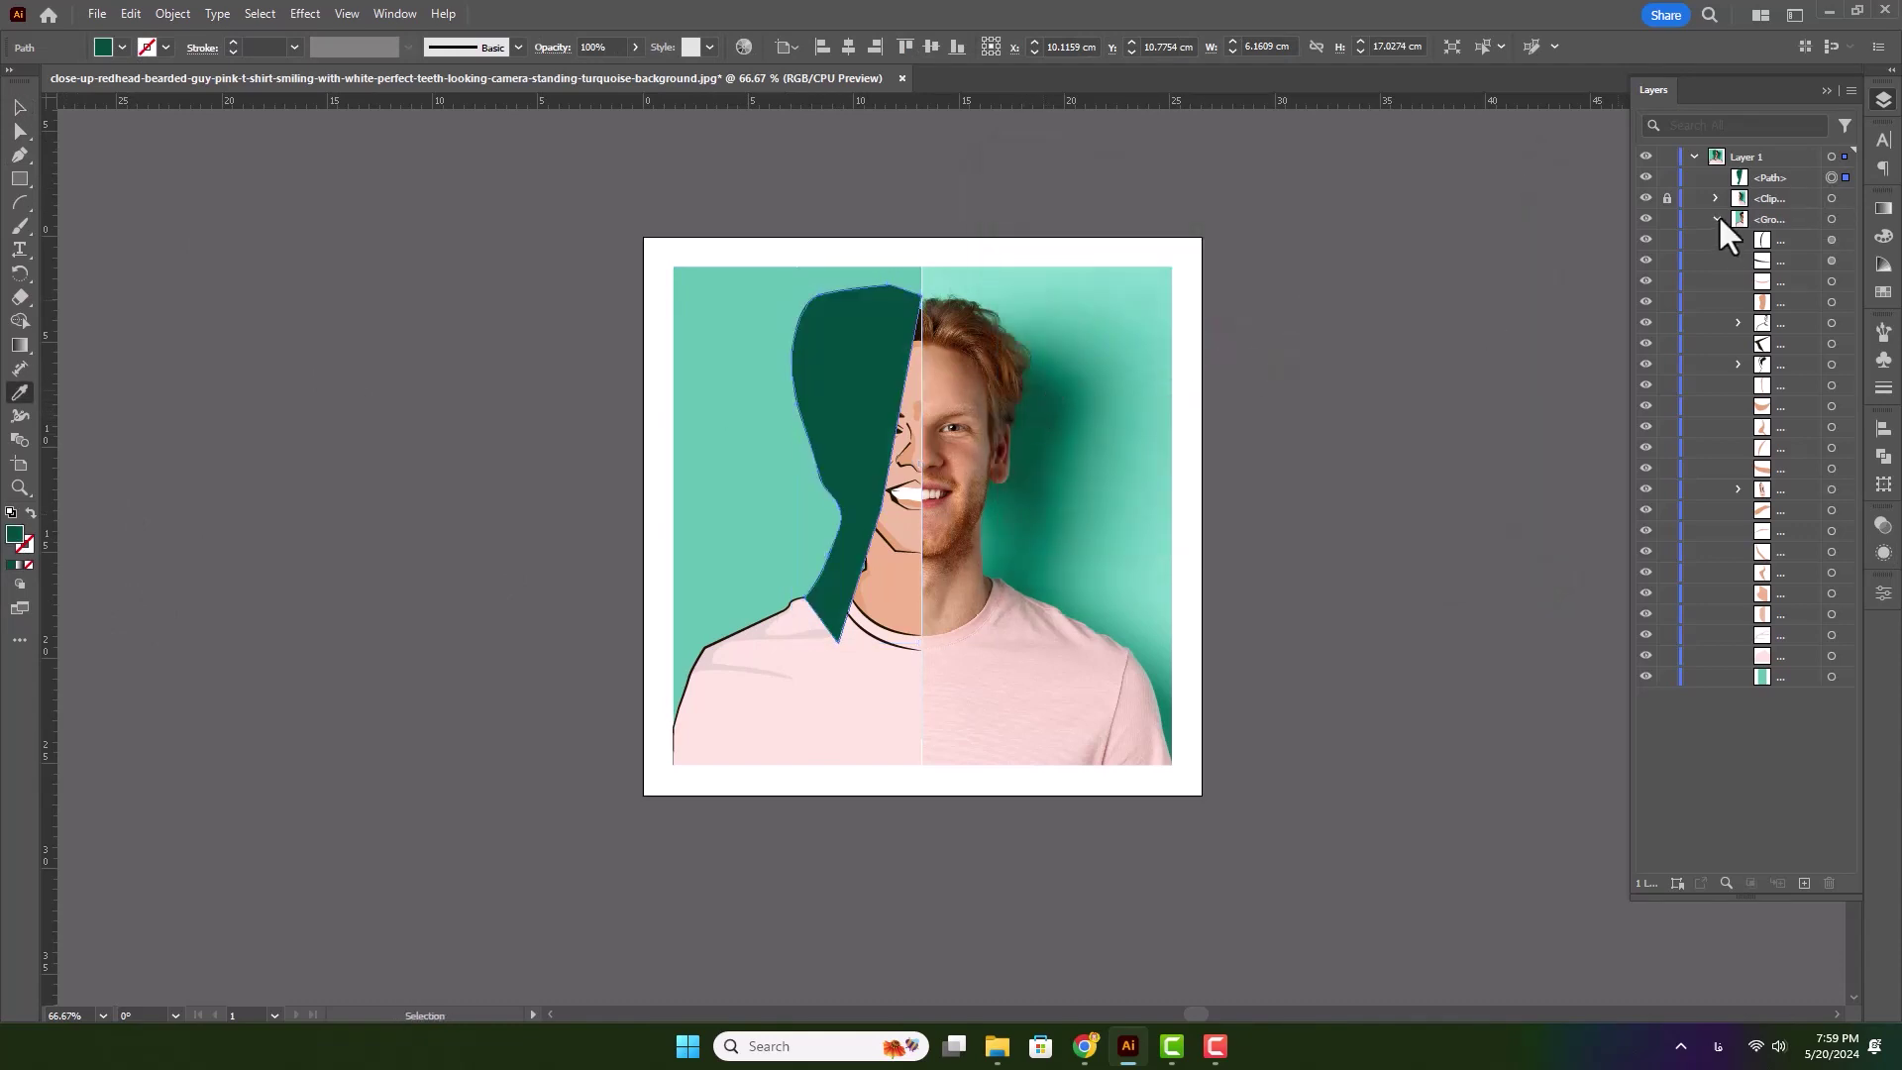
drag(1760, 182, 1773, 664)
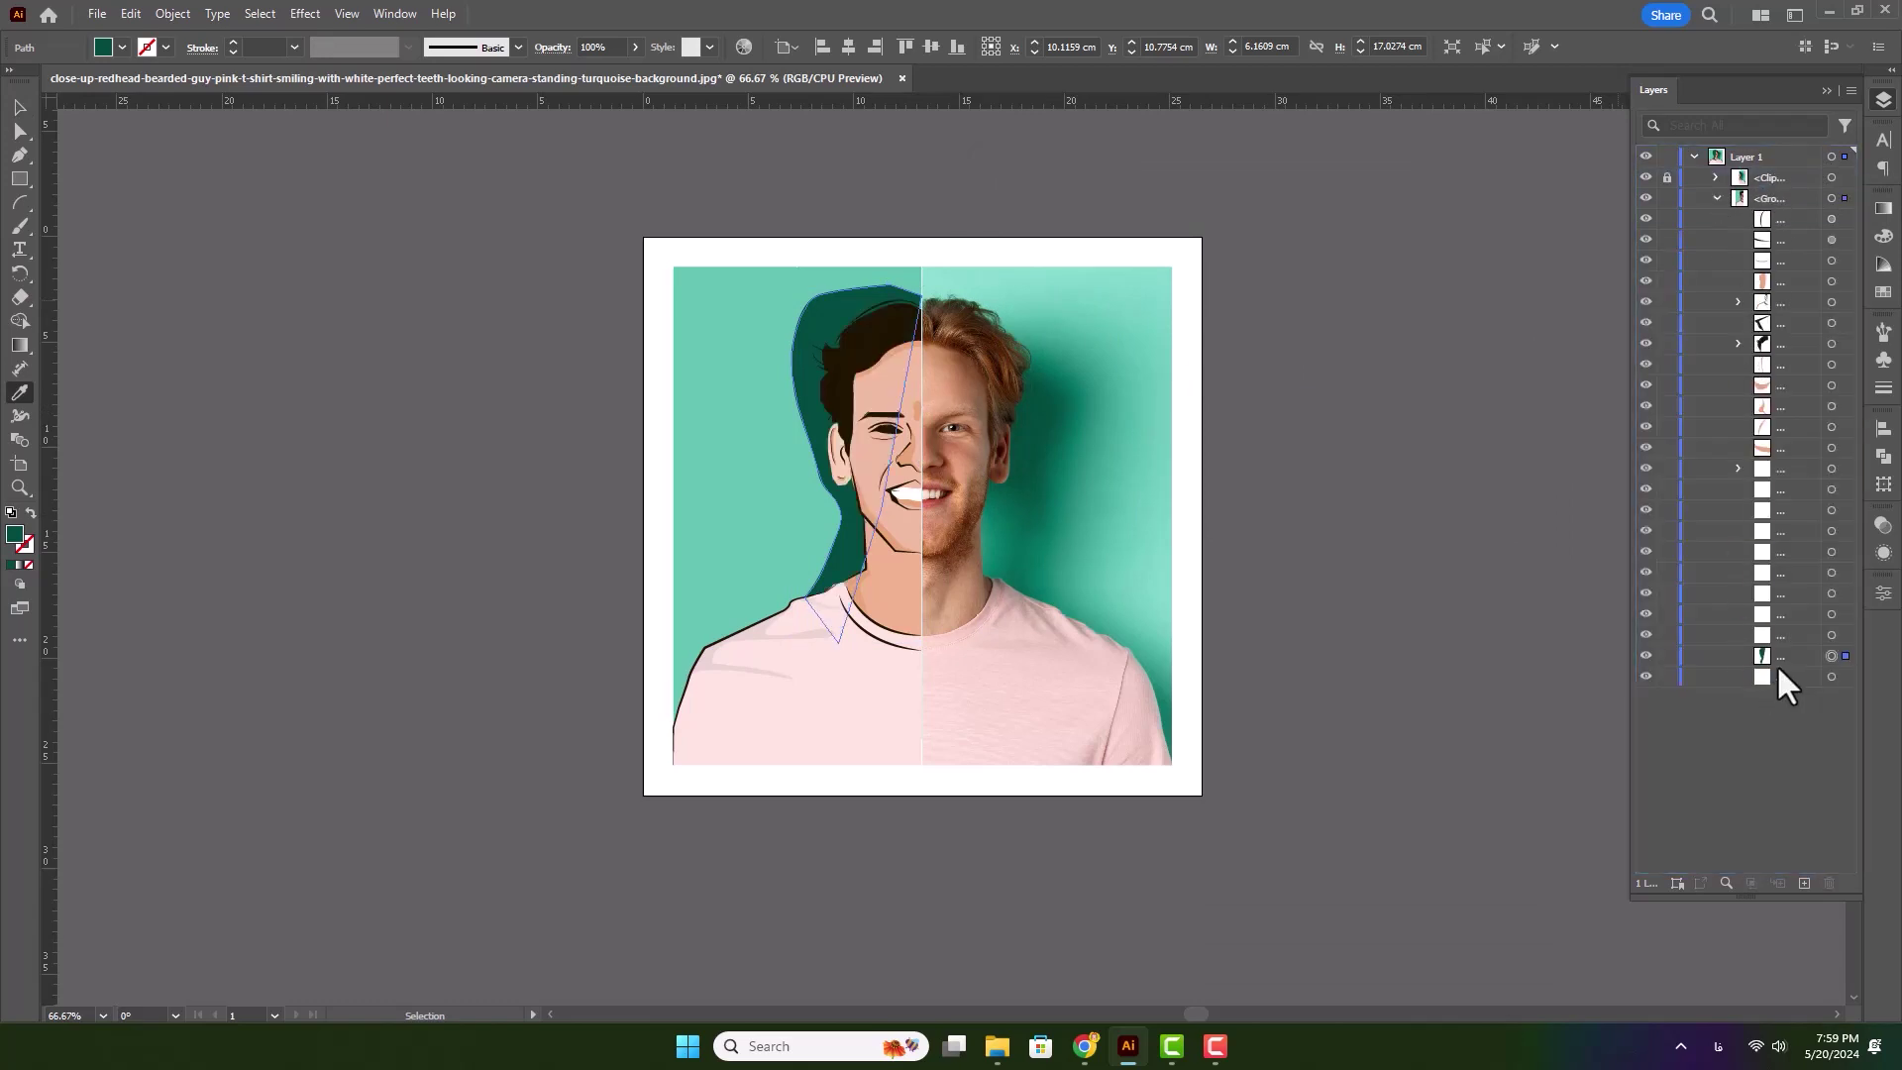
- Apply a Gaussian Blur with a radius of about 23.85 pixels to the dark green head shadow
click(304, 13)
mouse_move(353, 343)
click(585, 348)
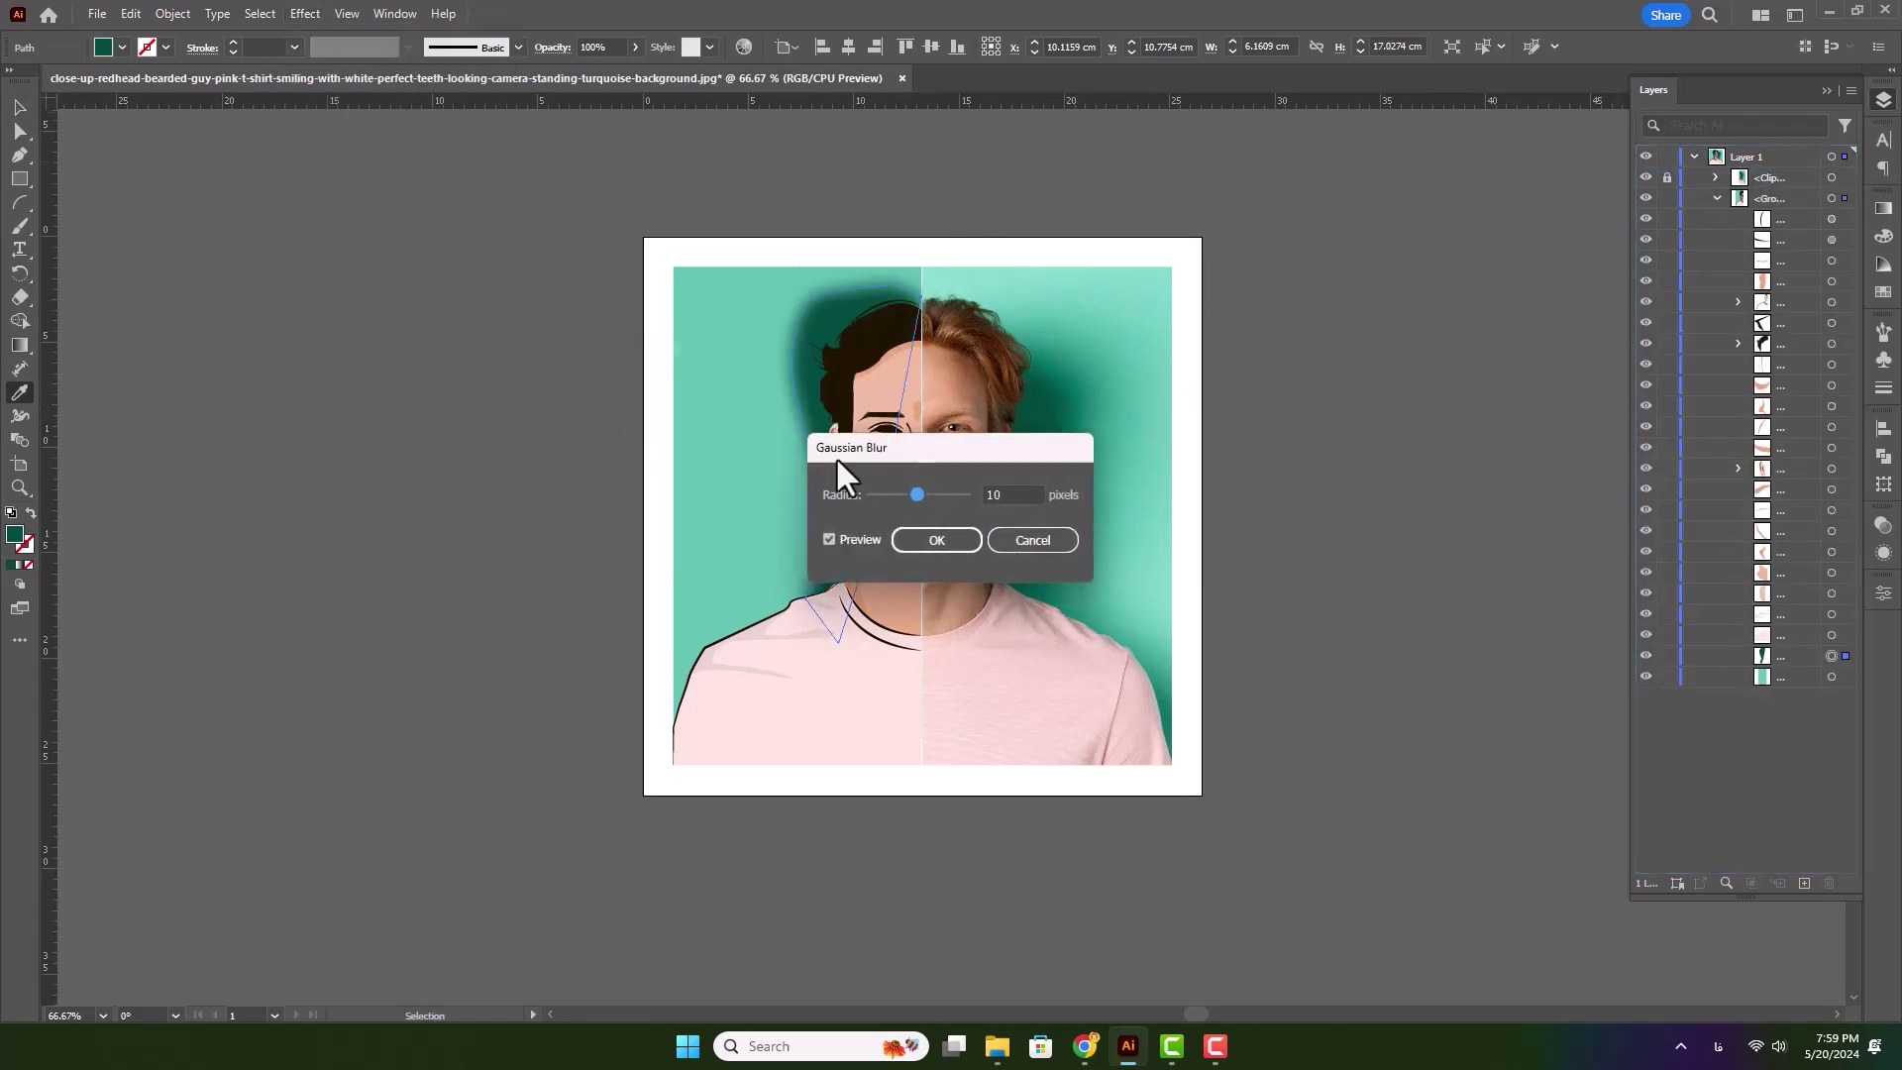
drag(963, 446, 1265, 384)
key(Return)
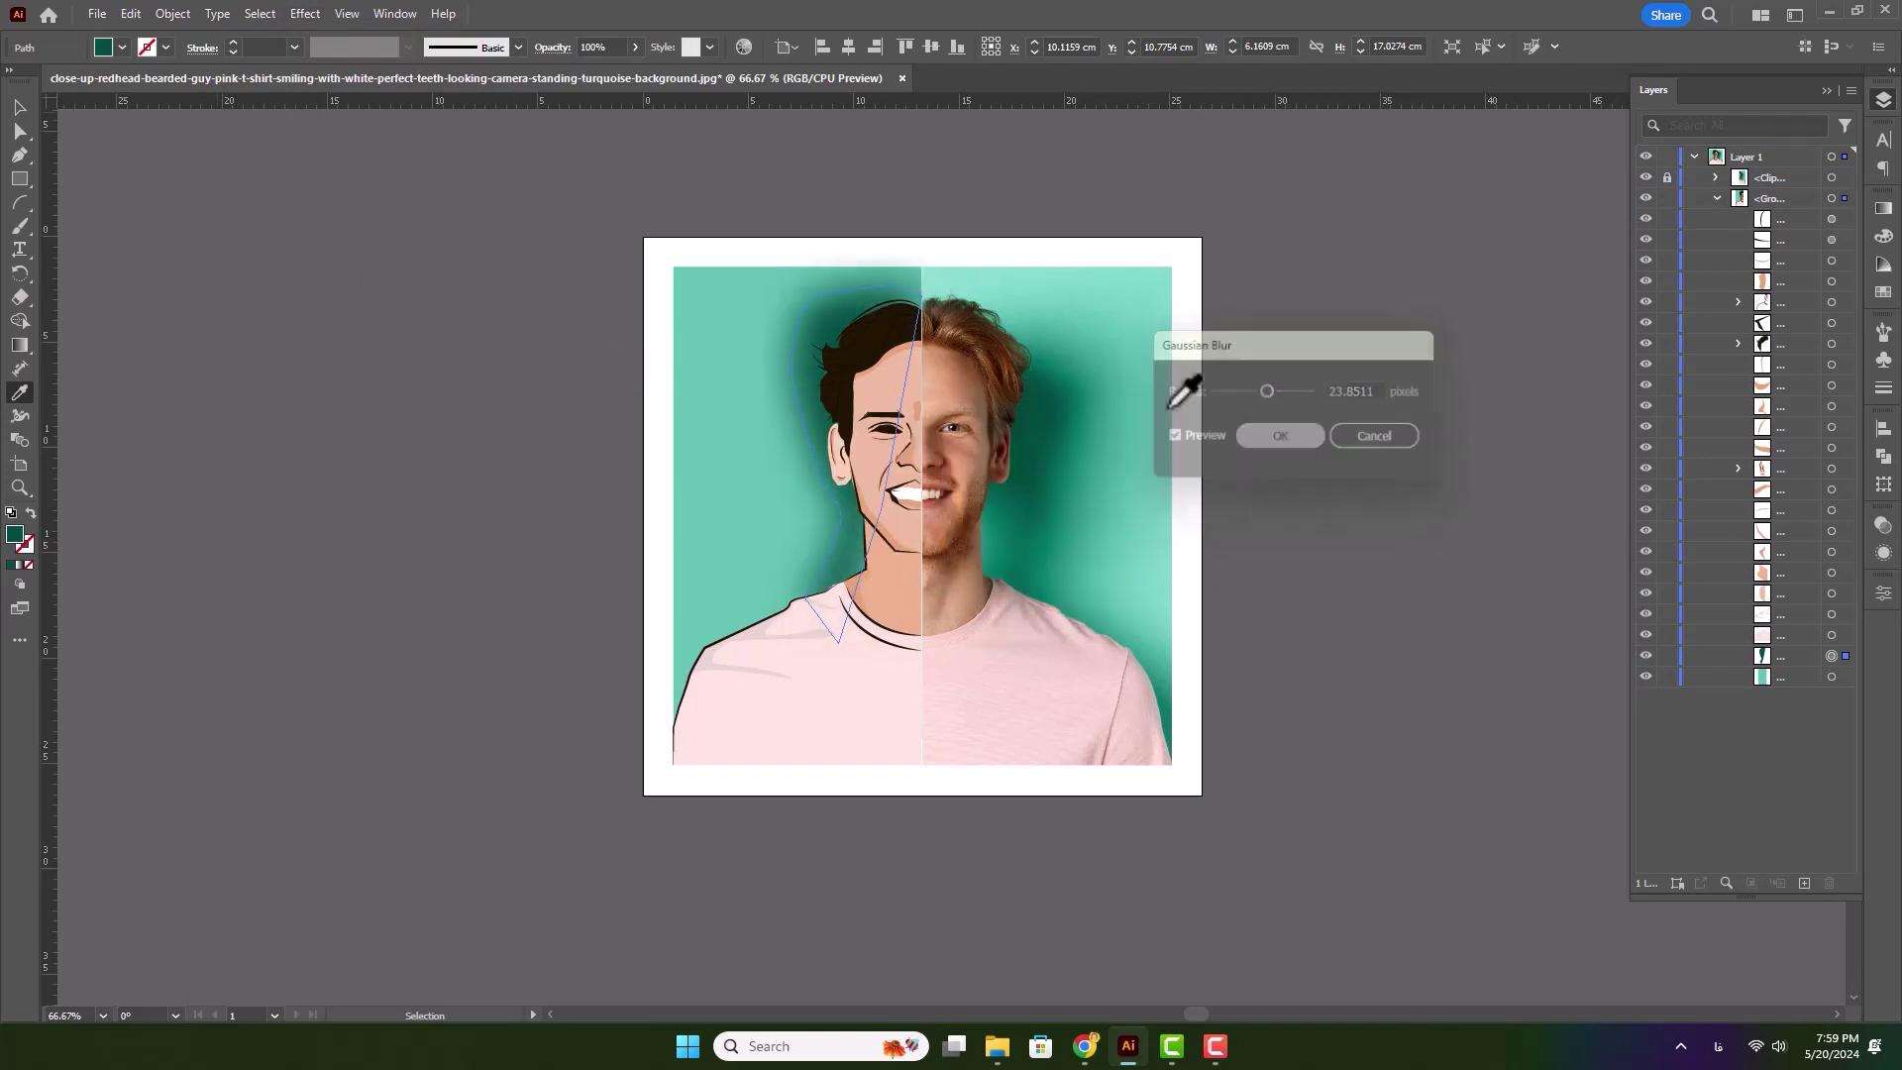
- Lower the blurred head shadow's opacity to 71% and deselect it
click(635, 47)
click(607, 71)
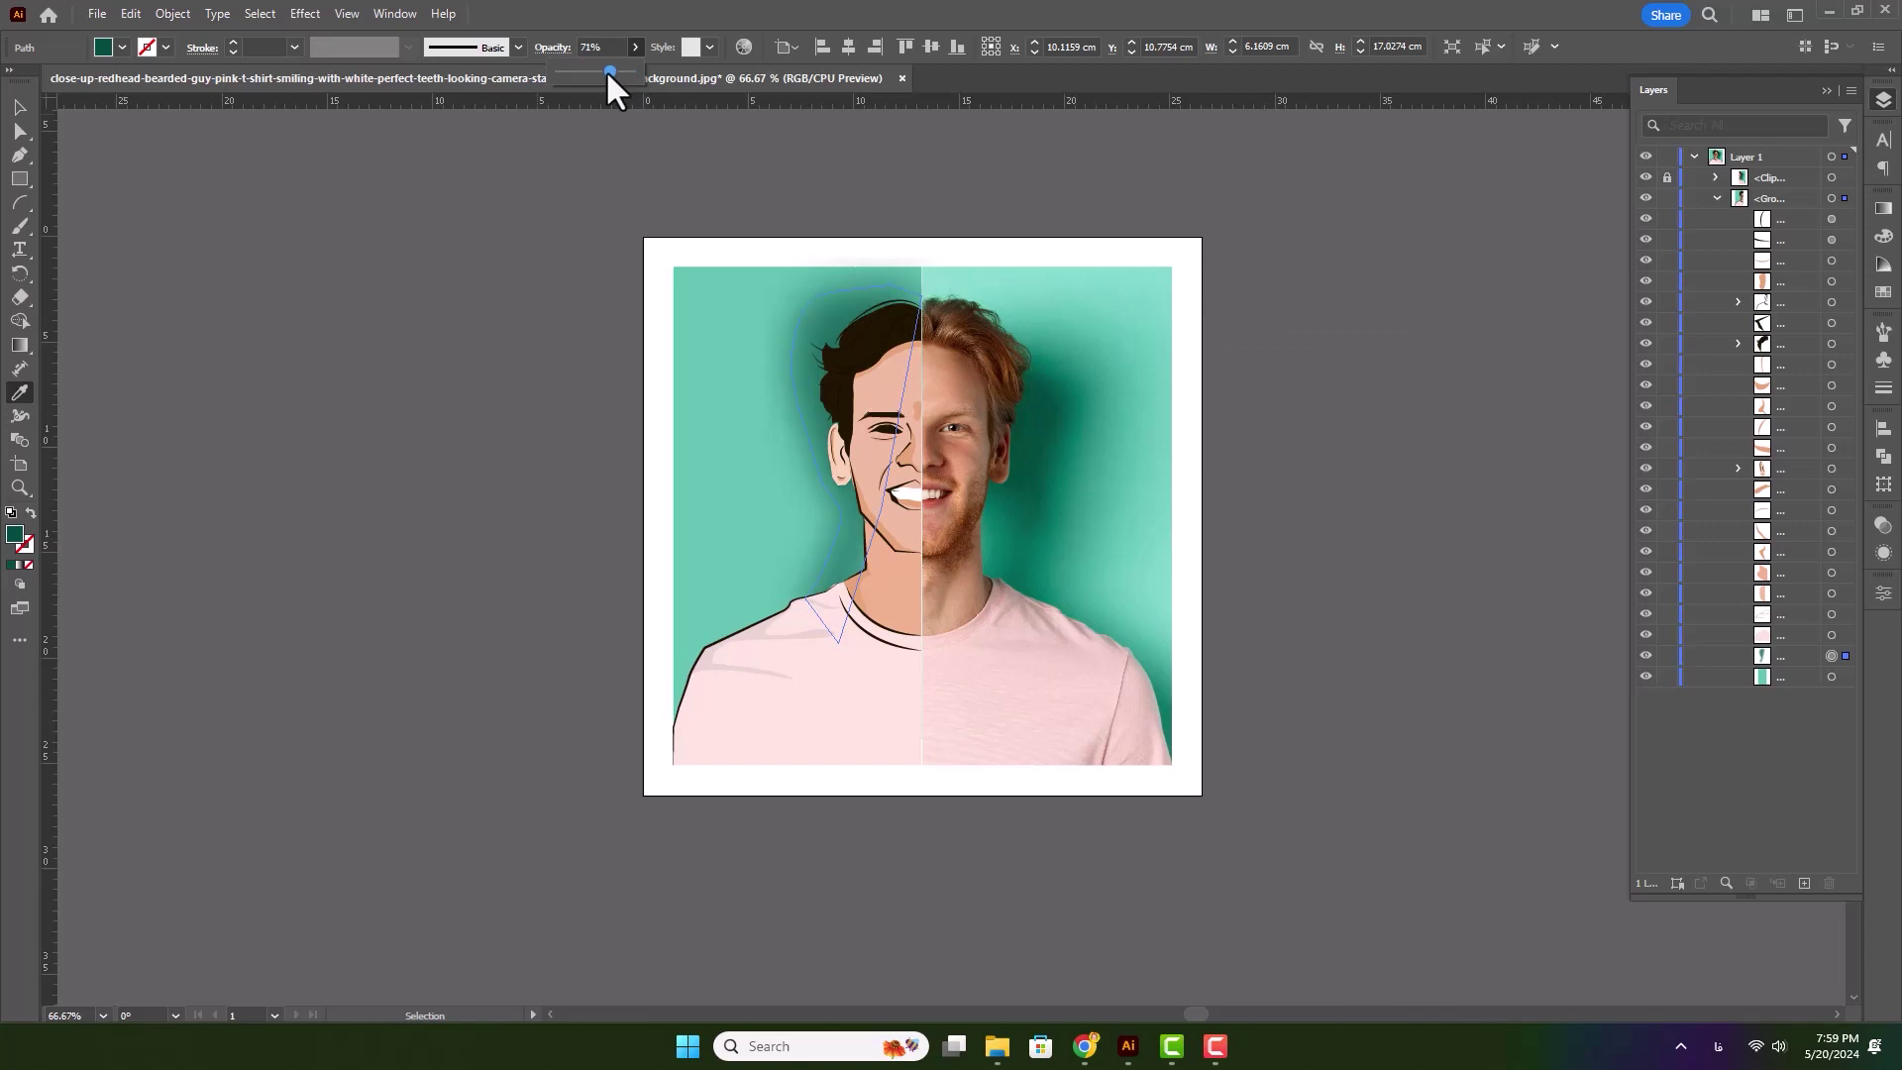
click(19, 106)
click(408, 284)
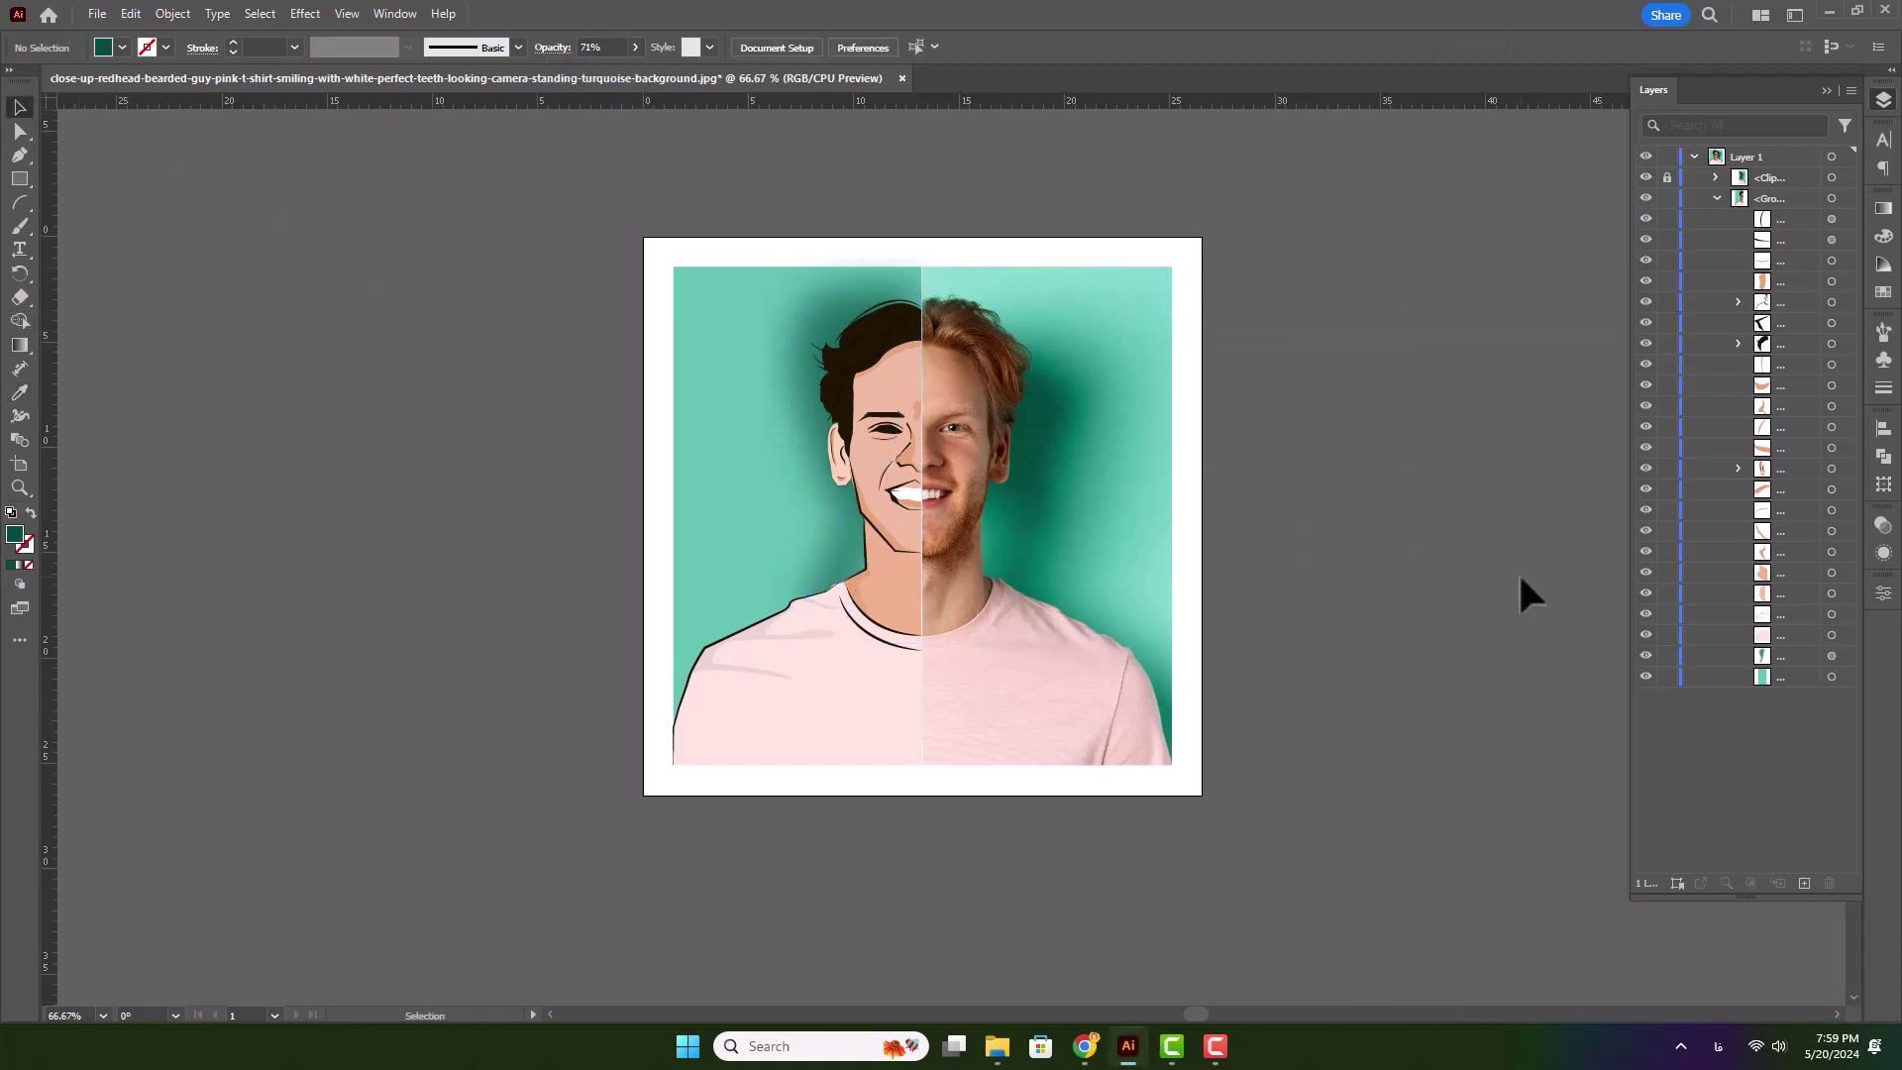
scroll(1459, 539, down, 1)
scroll(1479, 556, up, 1)
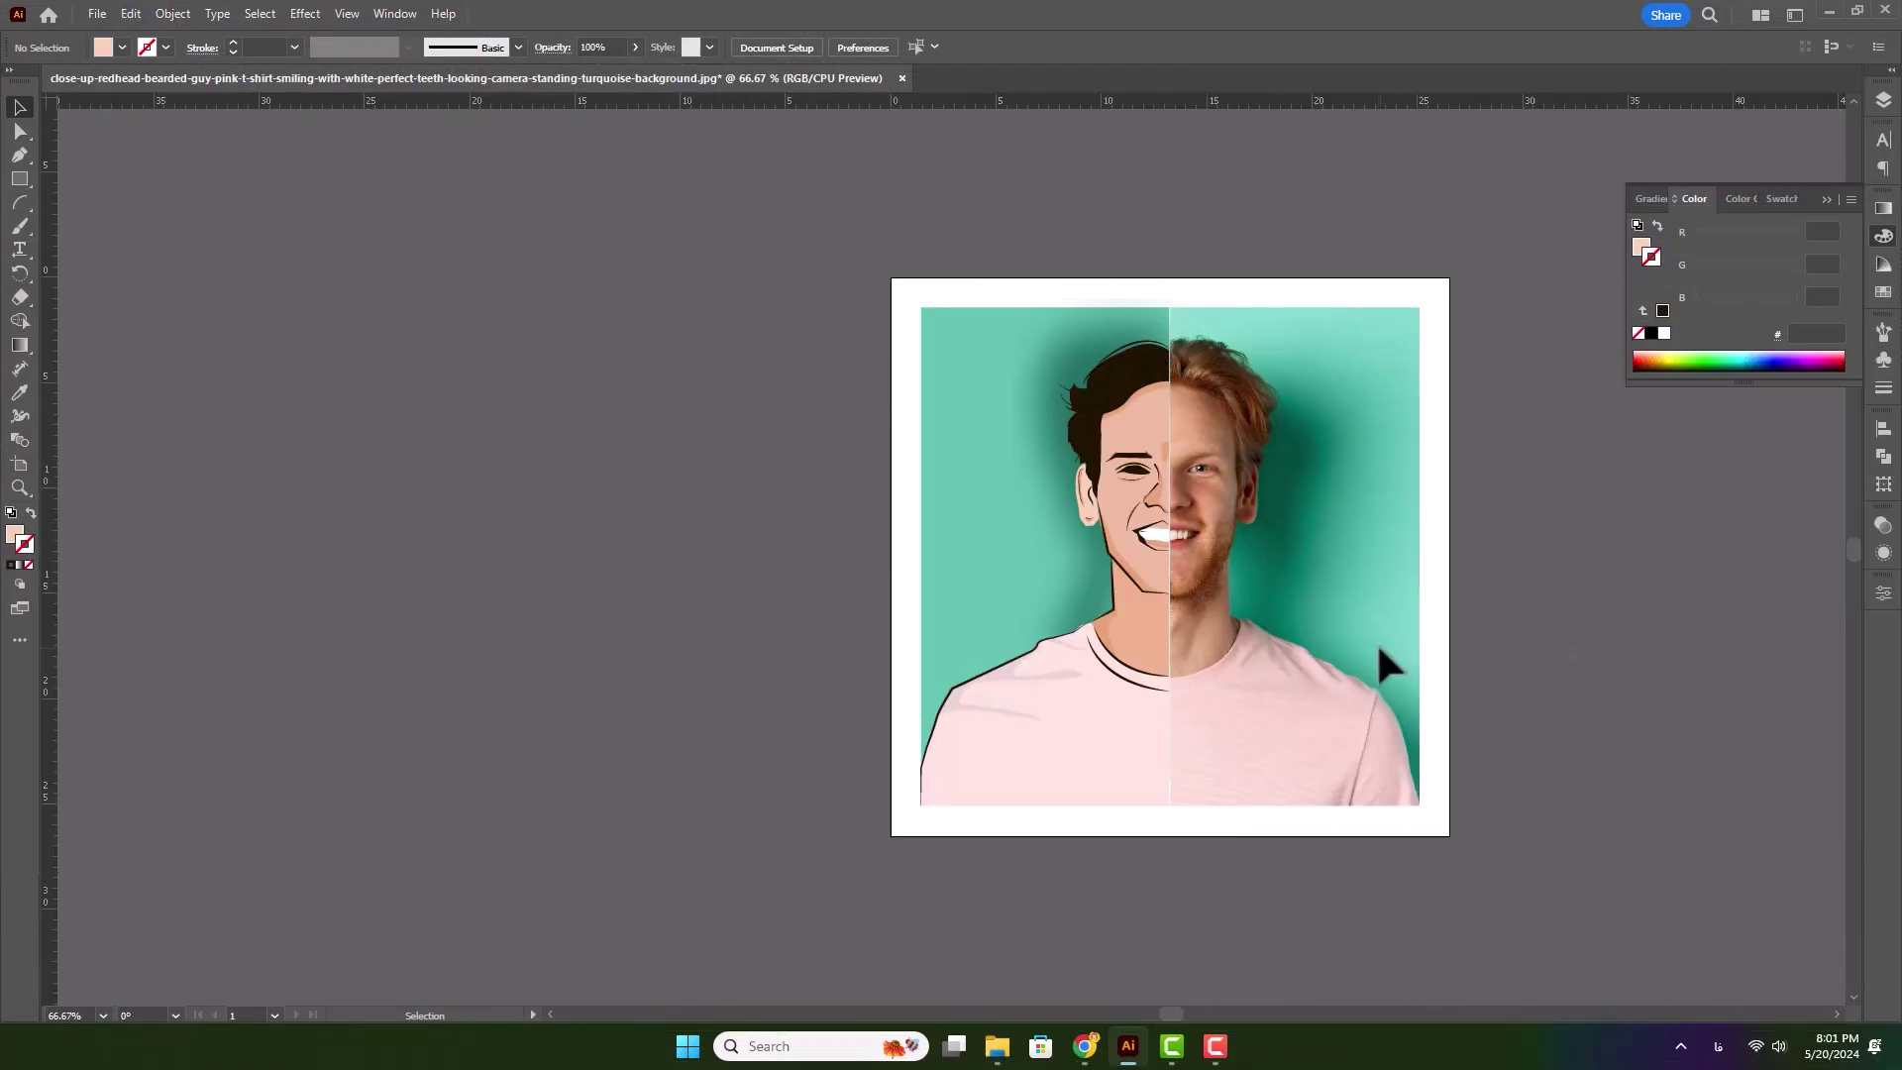
- Outline the ear's base shape with a 2 pt stroke in the dark colour sampled from the hair
drag(1376, 640, 1133, 649)
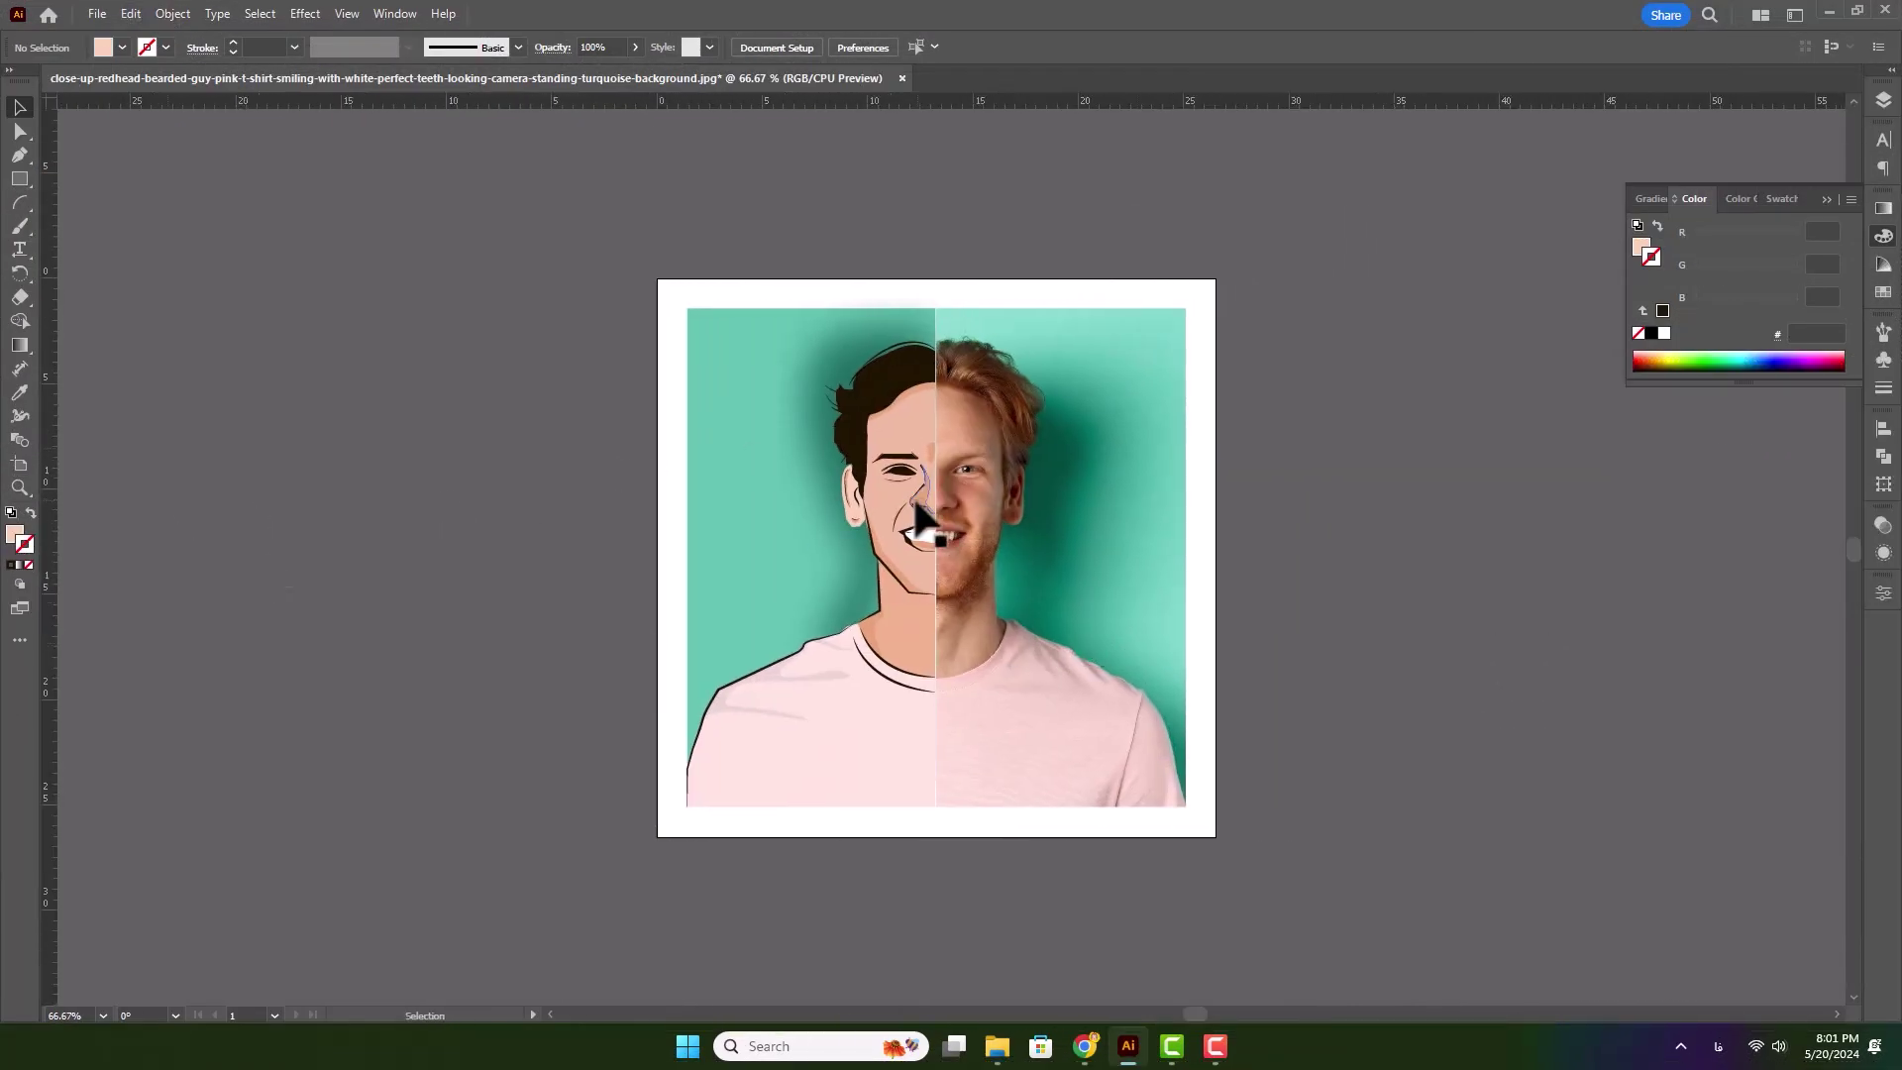
scroll(913, 515, up, 4)
click(1884, 100)
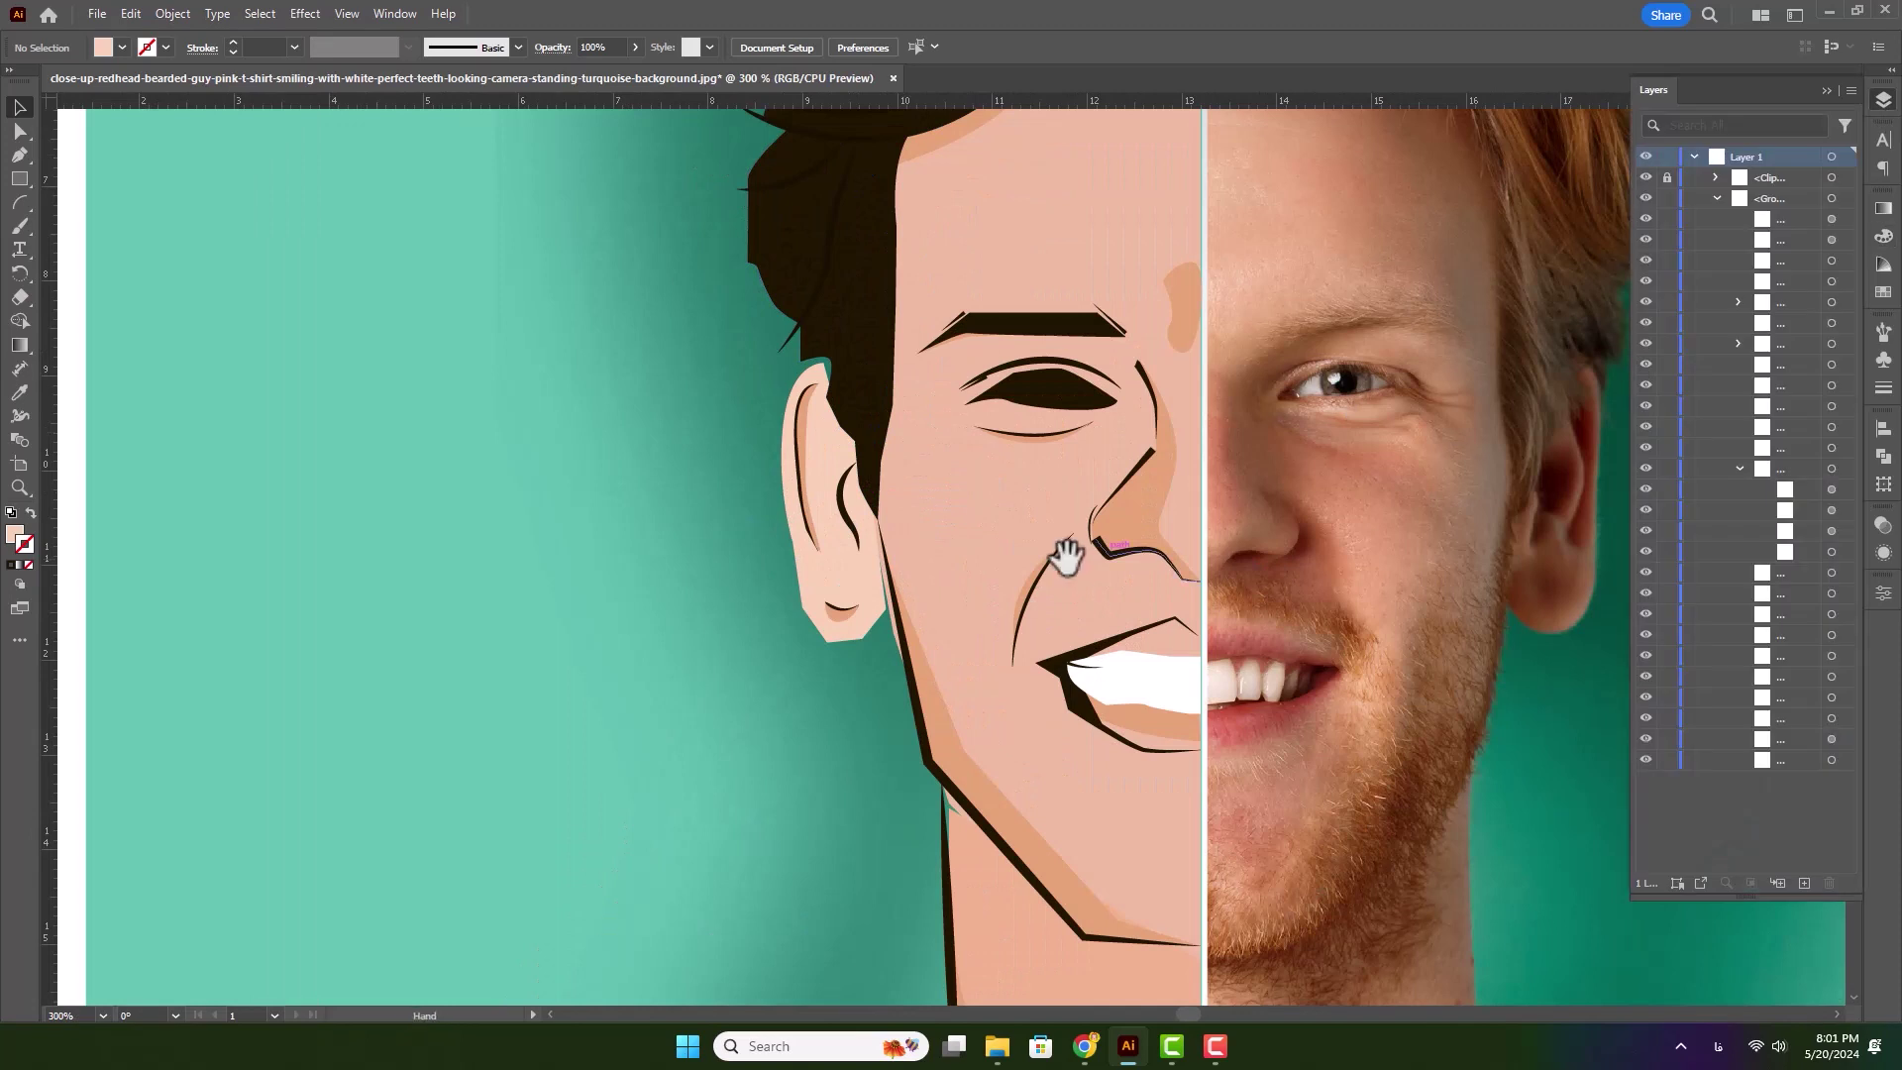
drag(1067, 557, 928, 539)
click(1832, 551)
click(1832, 552)
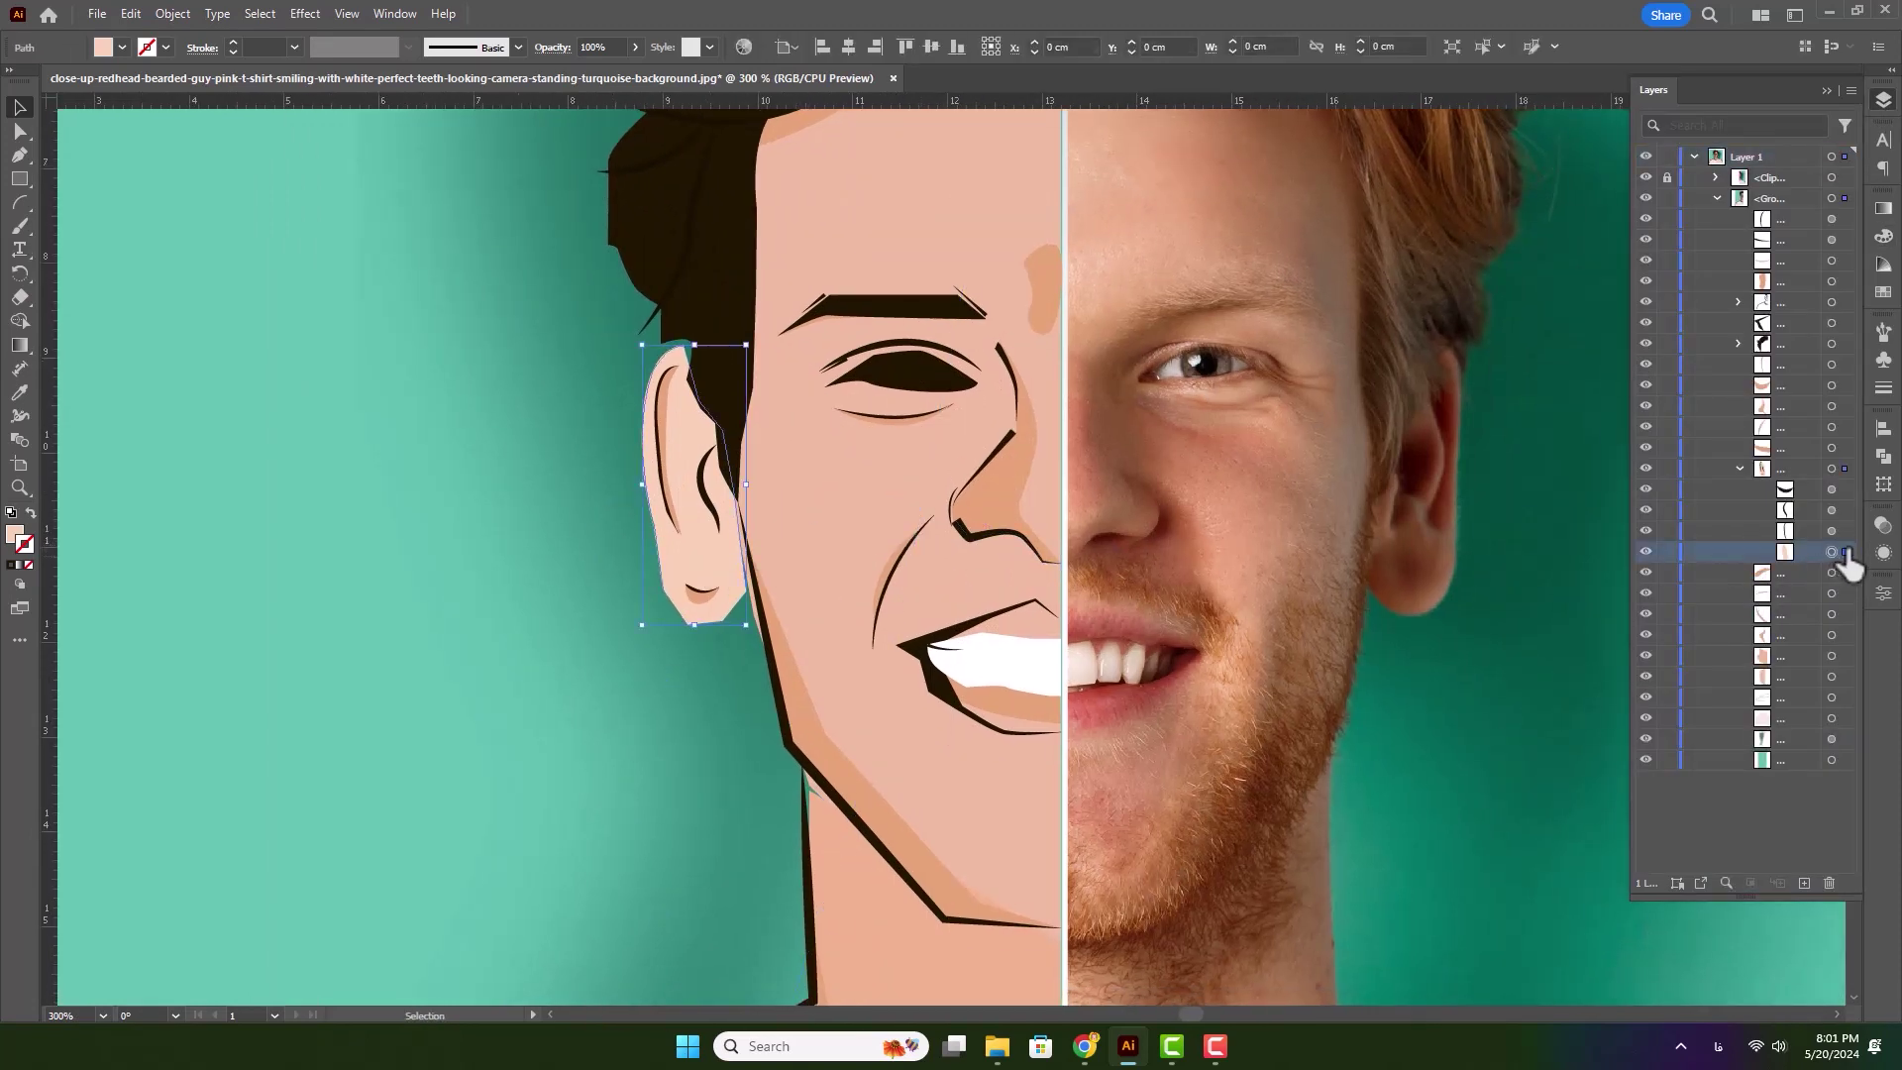
key(i)
click(24, 543)
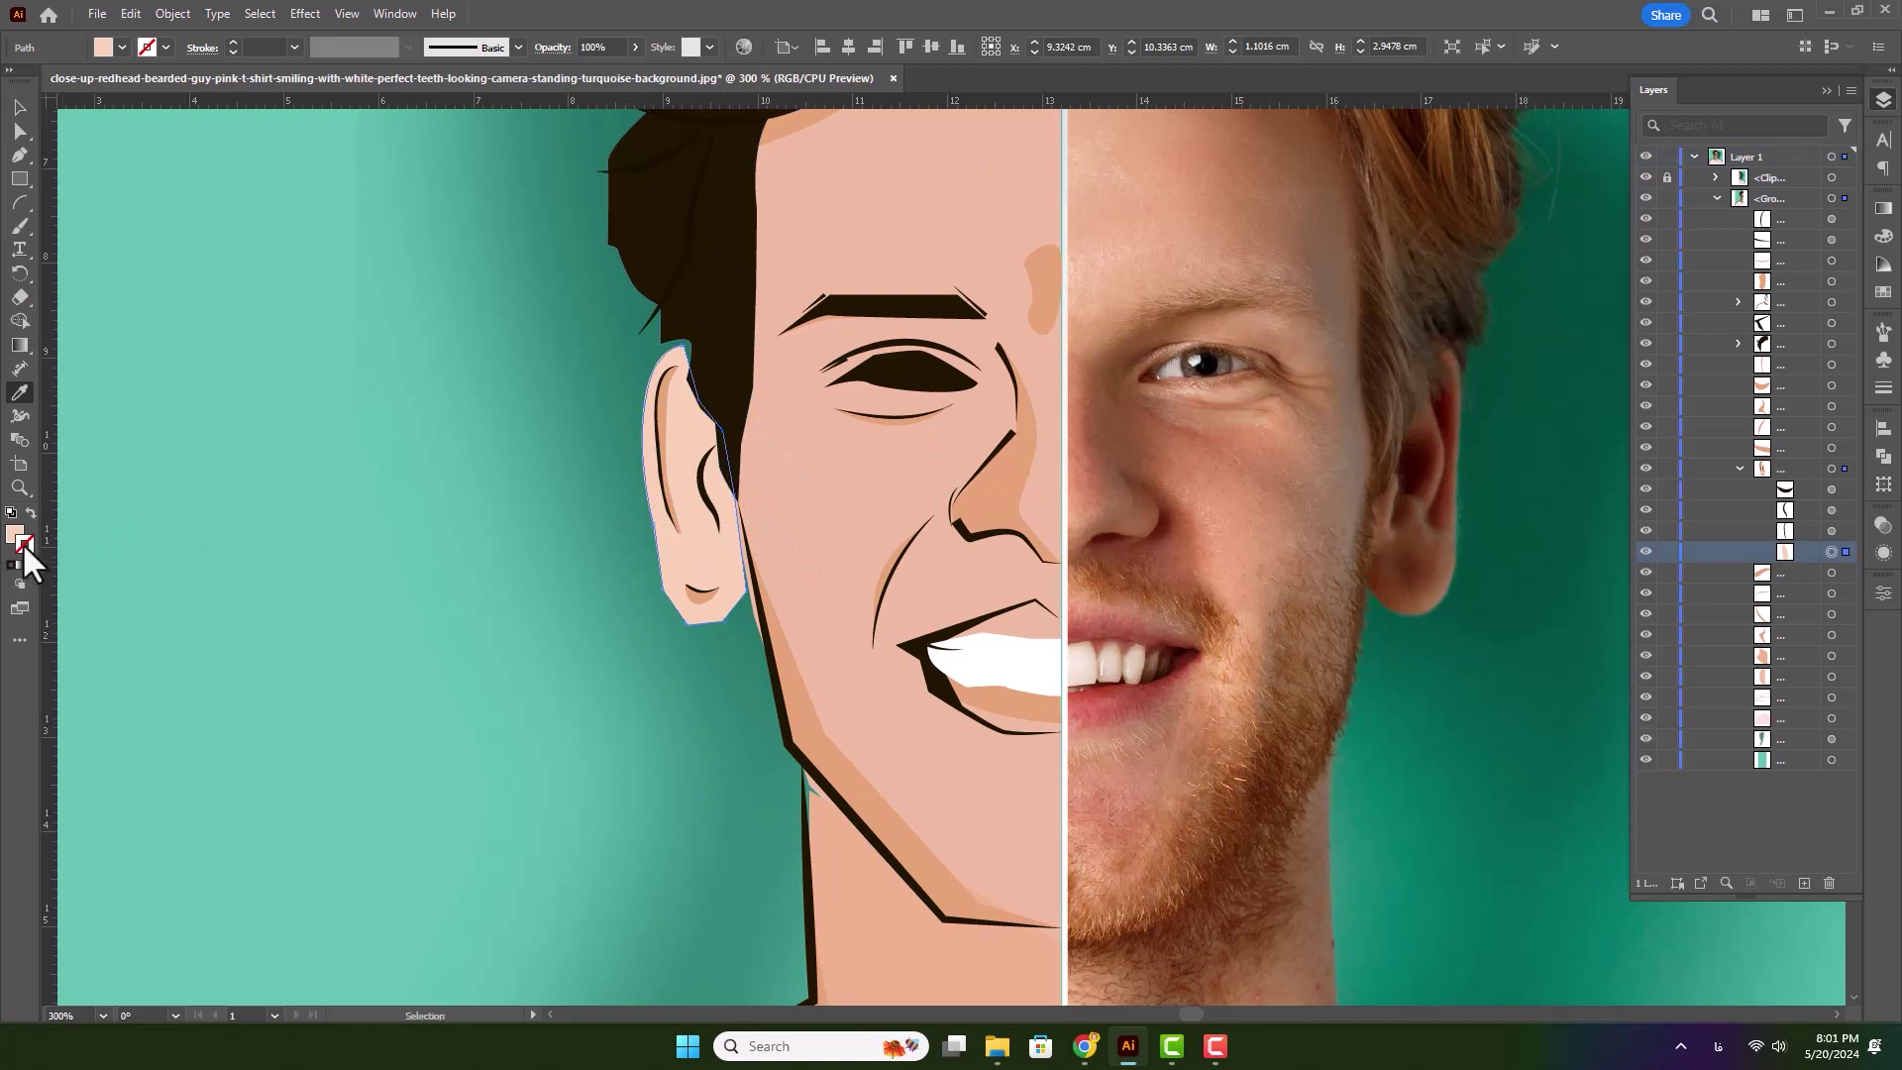
shift+click(726, 263)
click(233, 42)
click(17, 105)
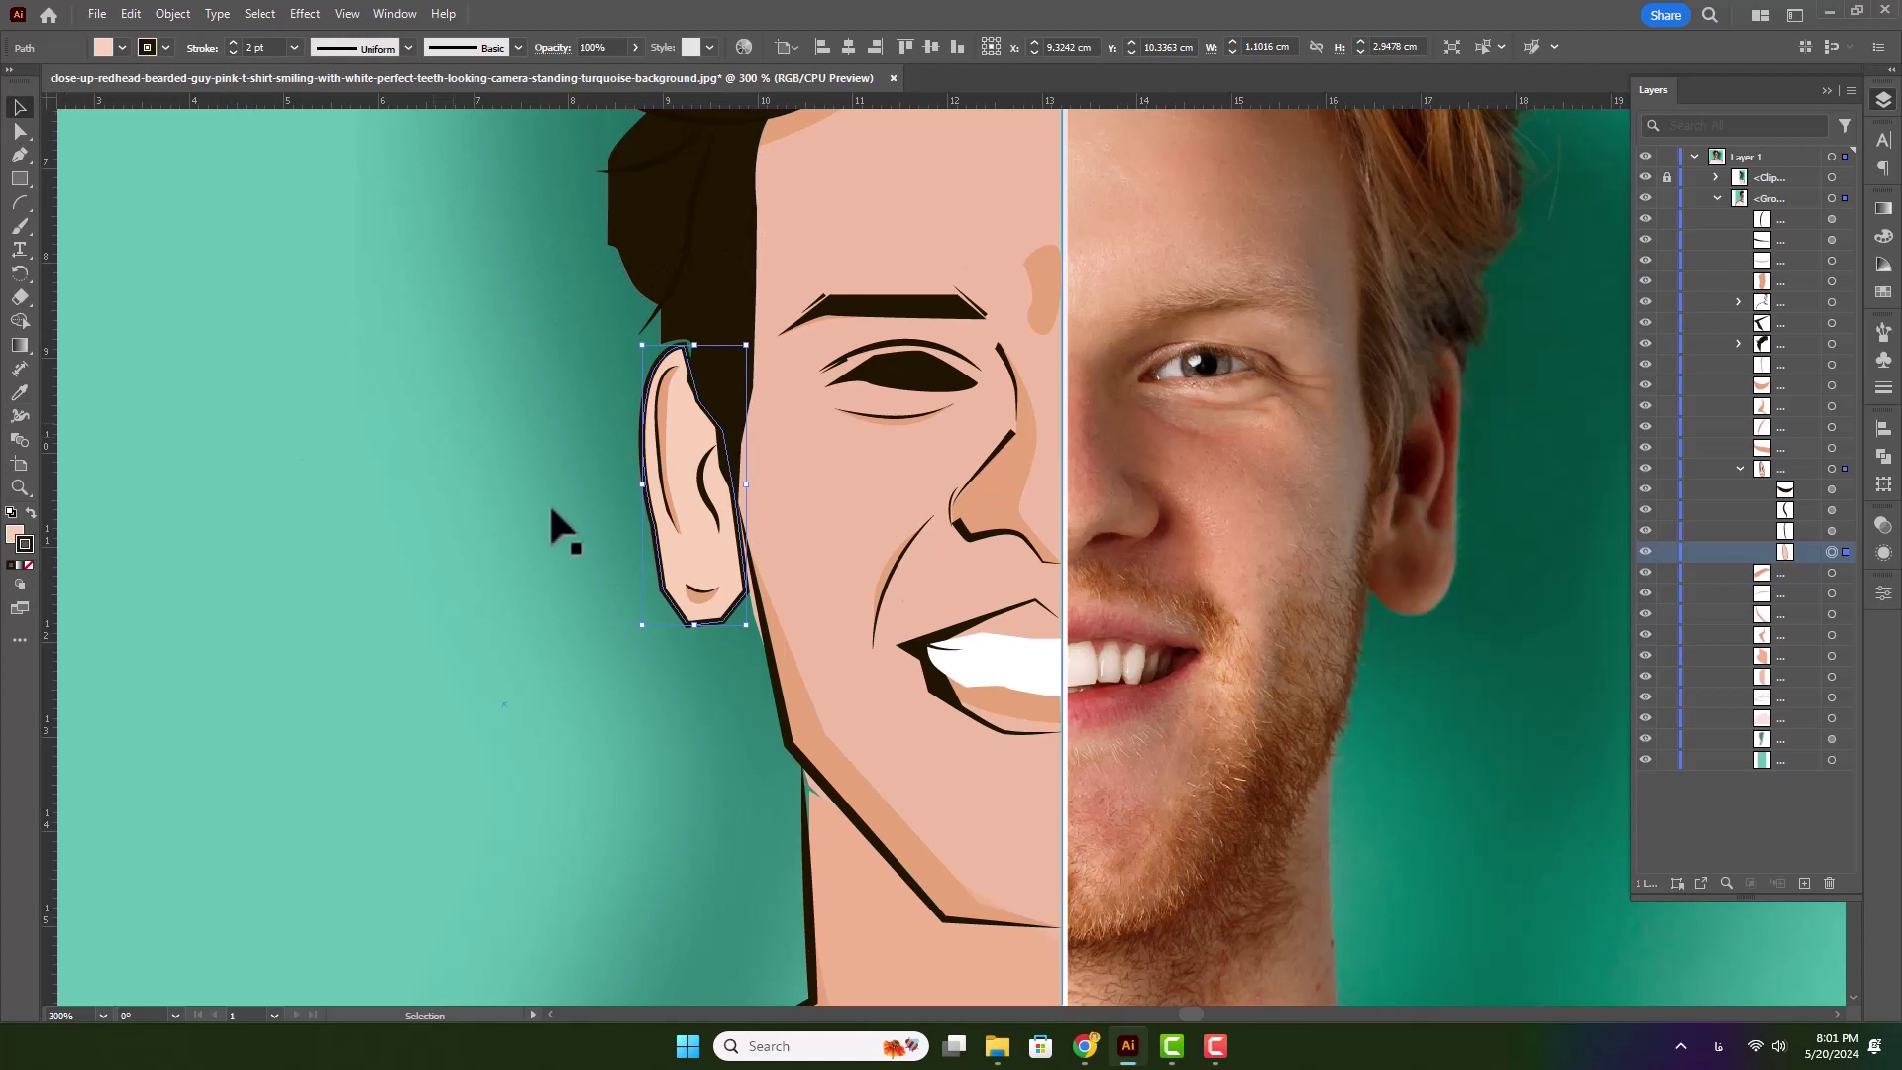
scroll(665, 692, down, 2)
click(1500, 732)
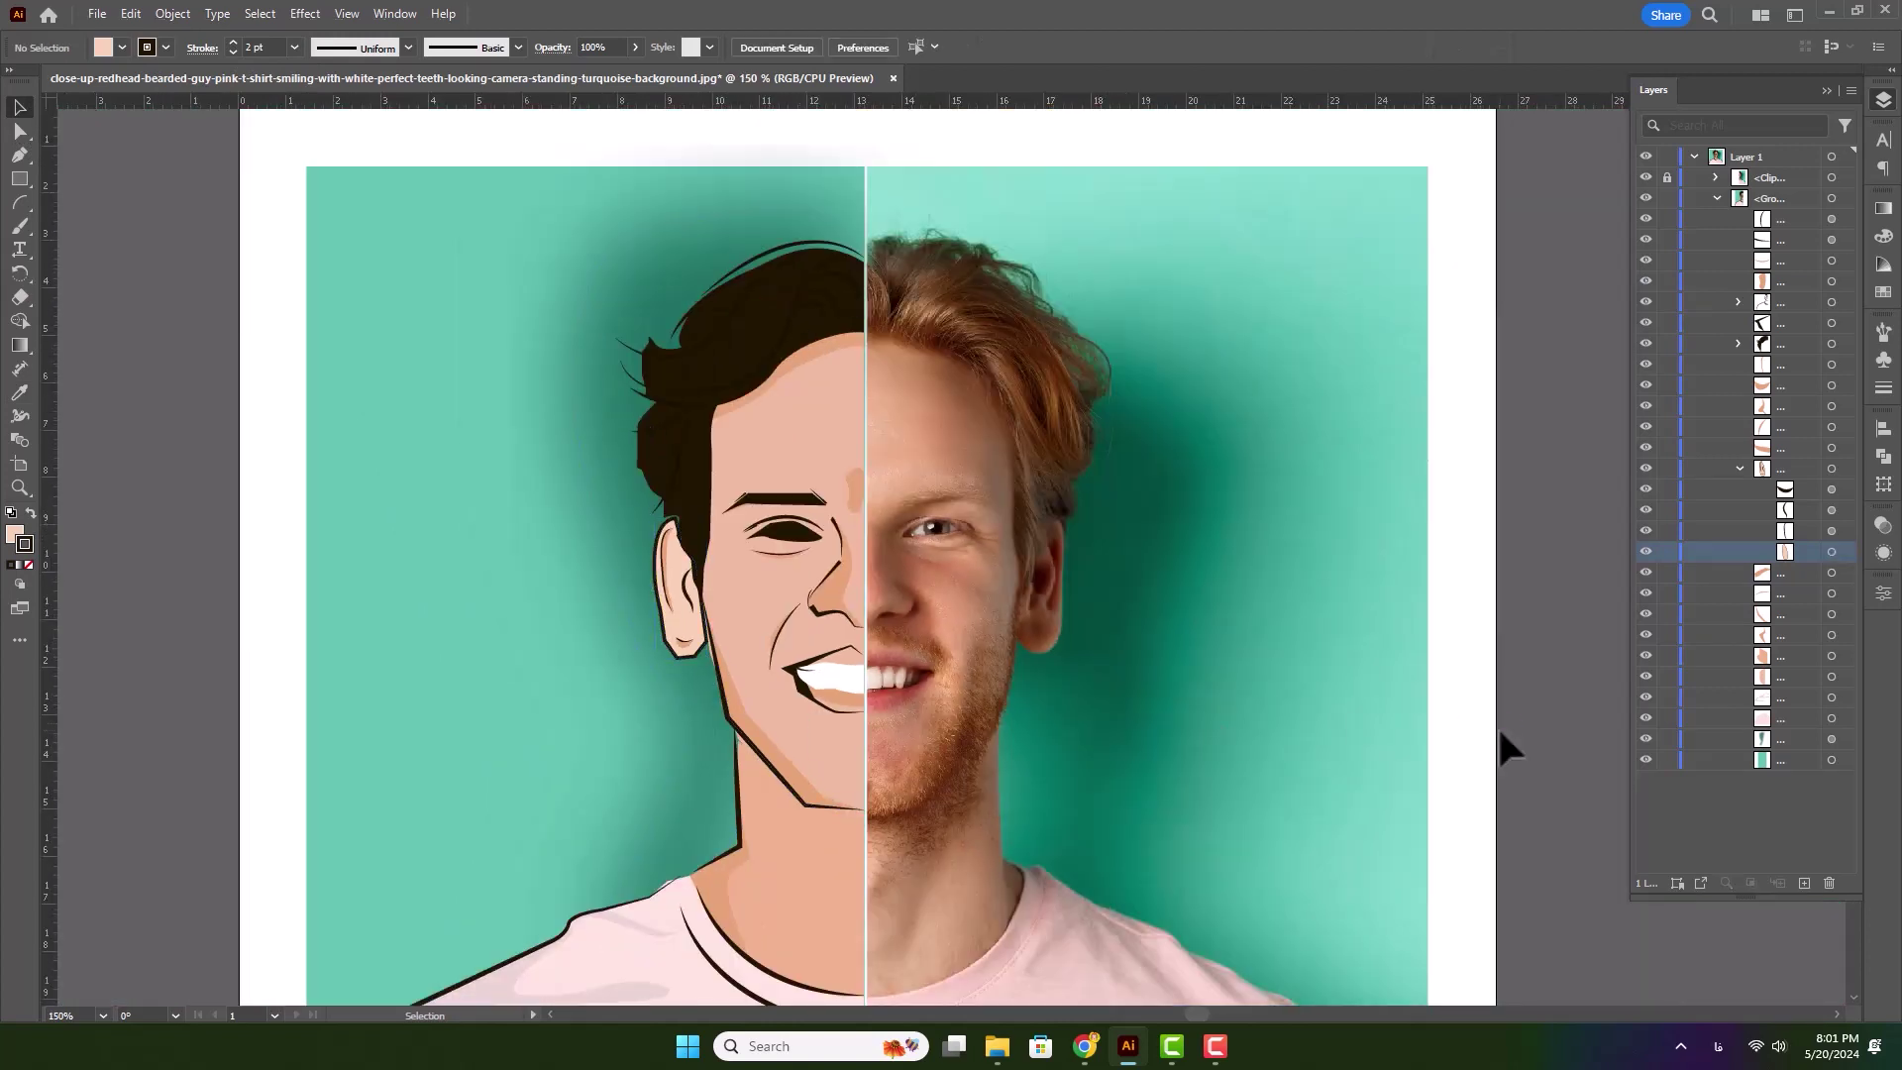
drag(825, 801, 887, 526)
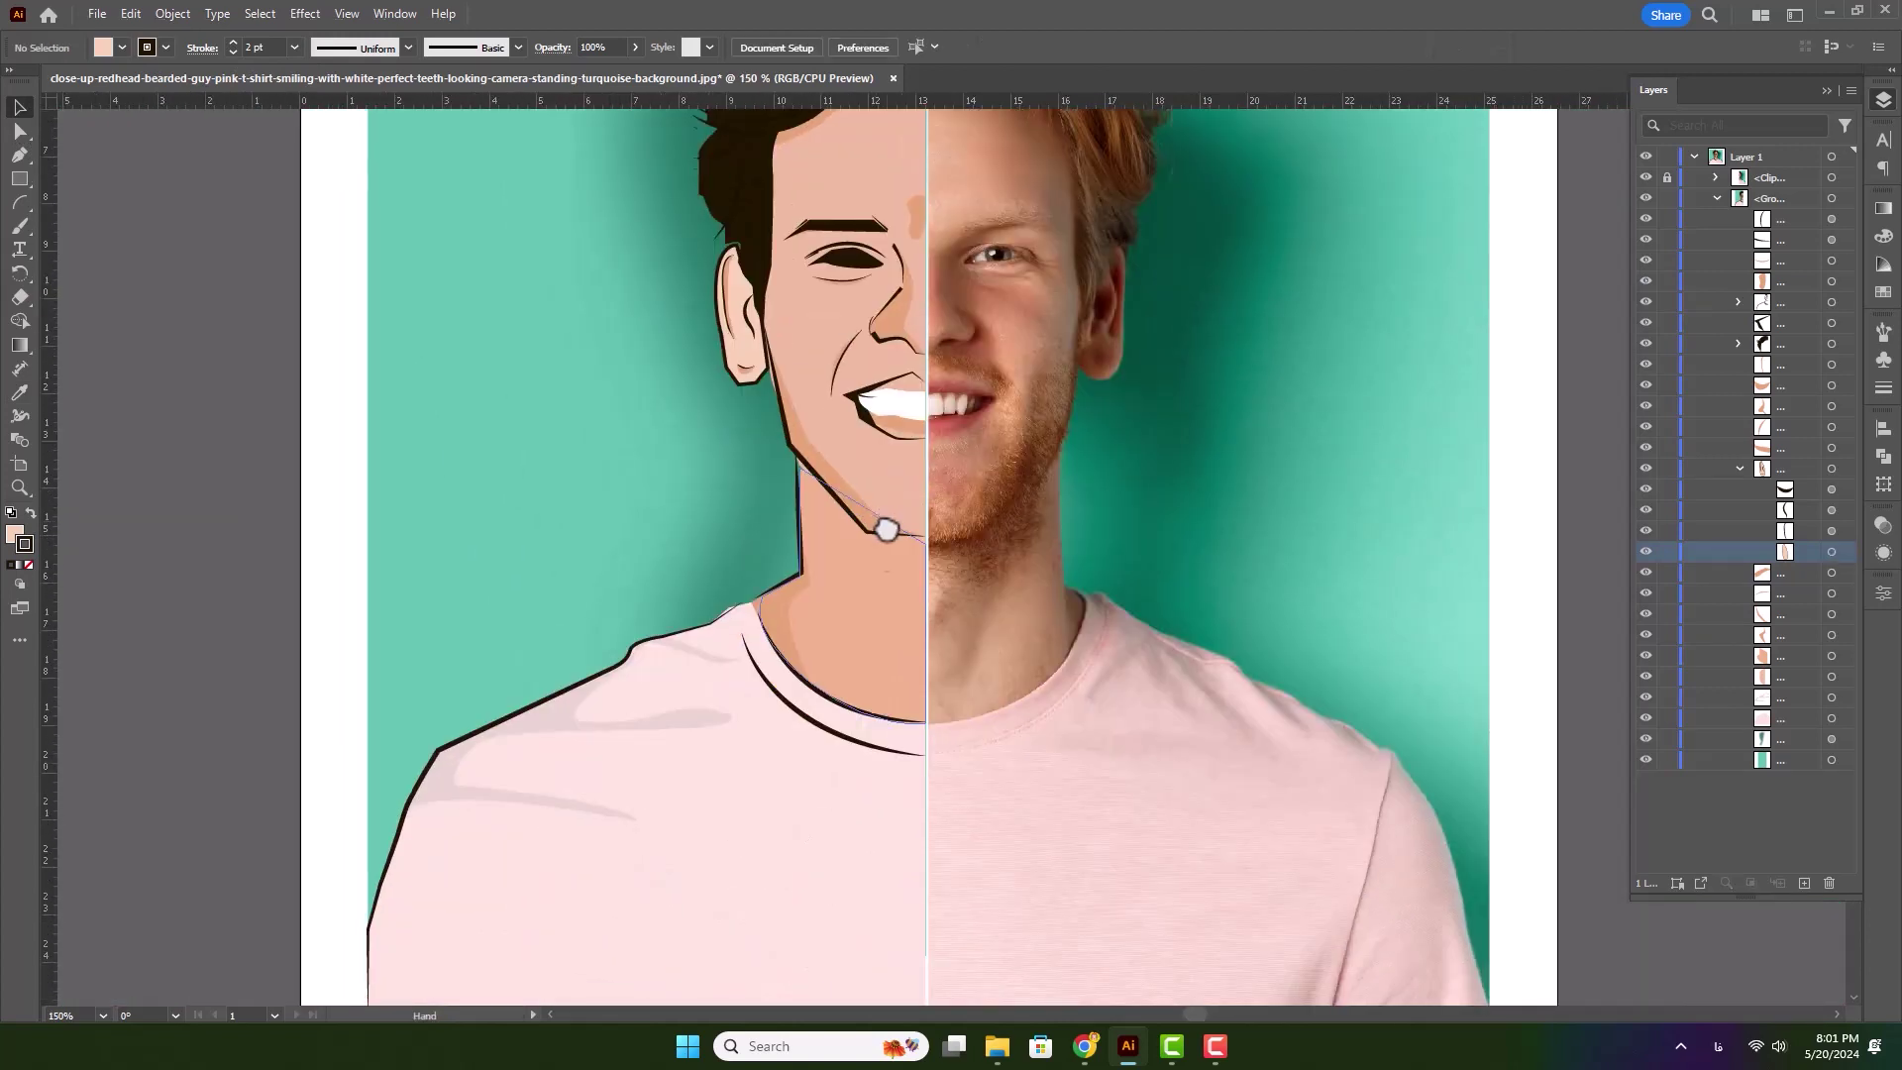
double_click(811, 652)
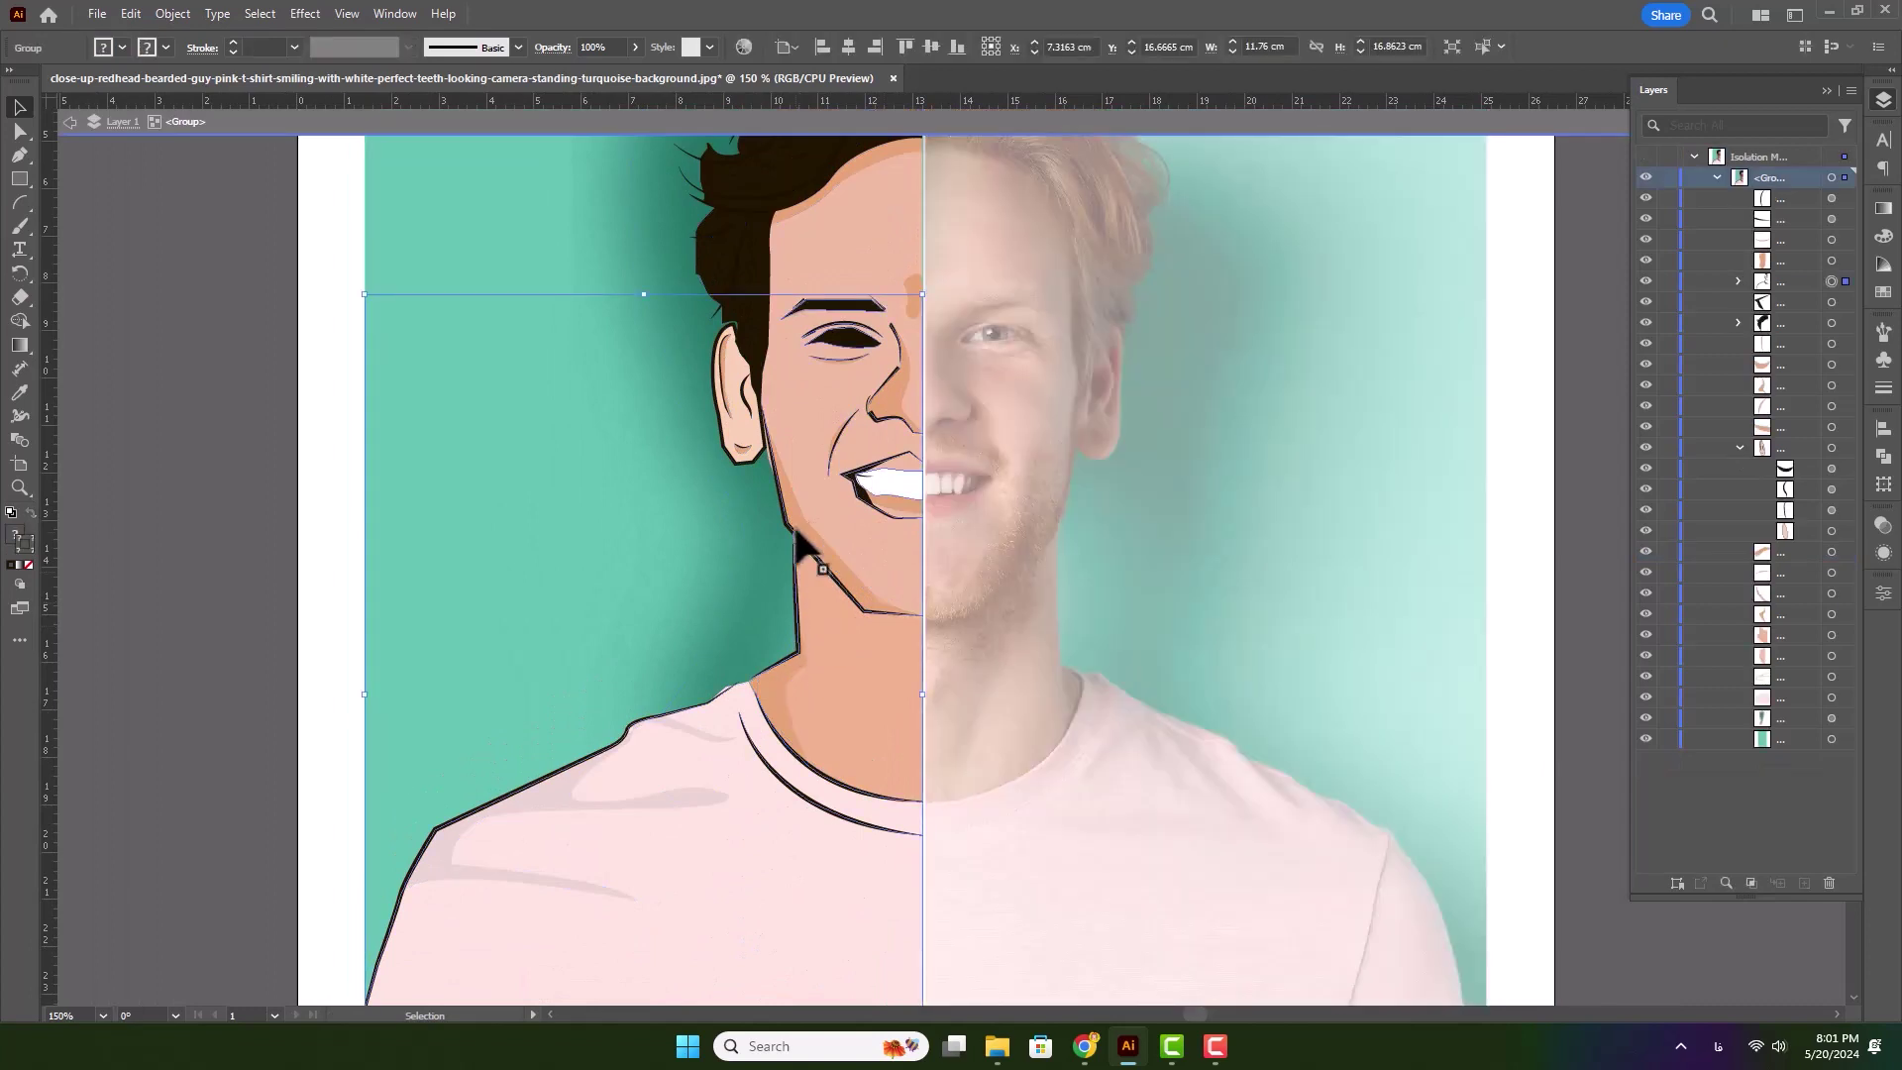
key(Escape)
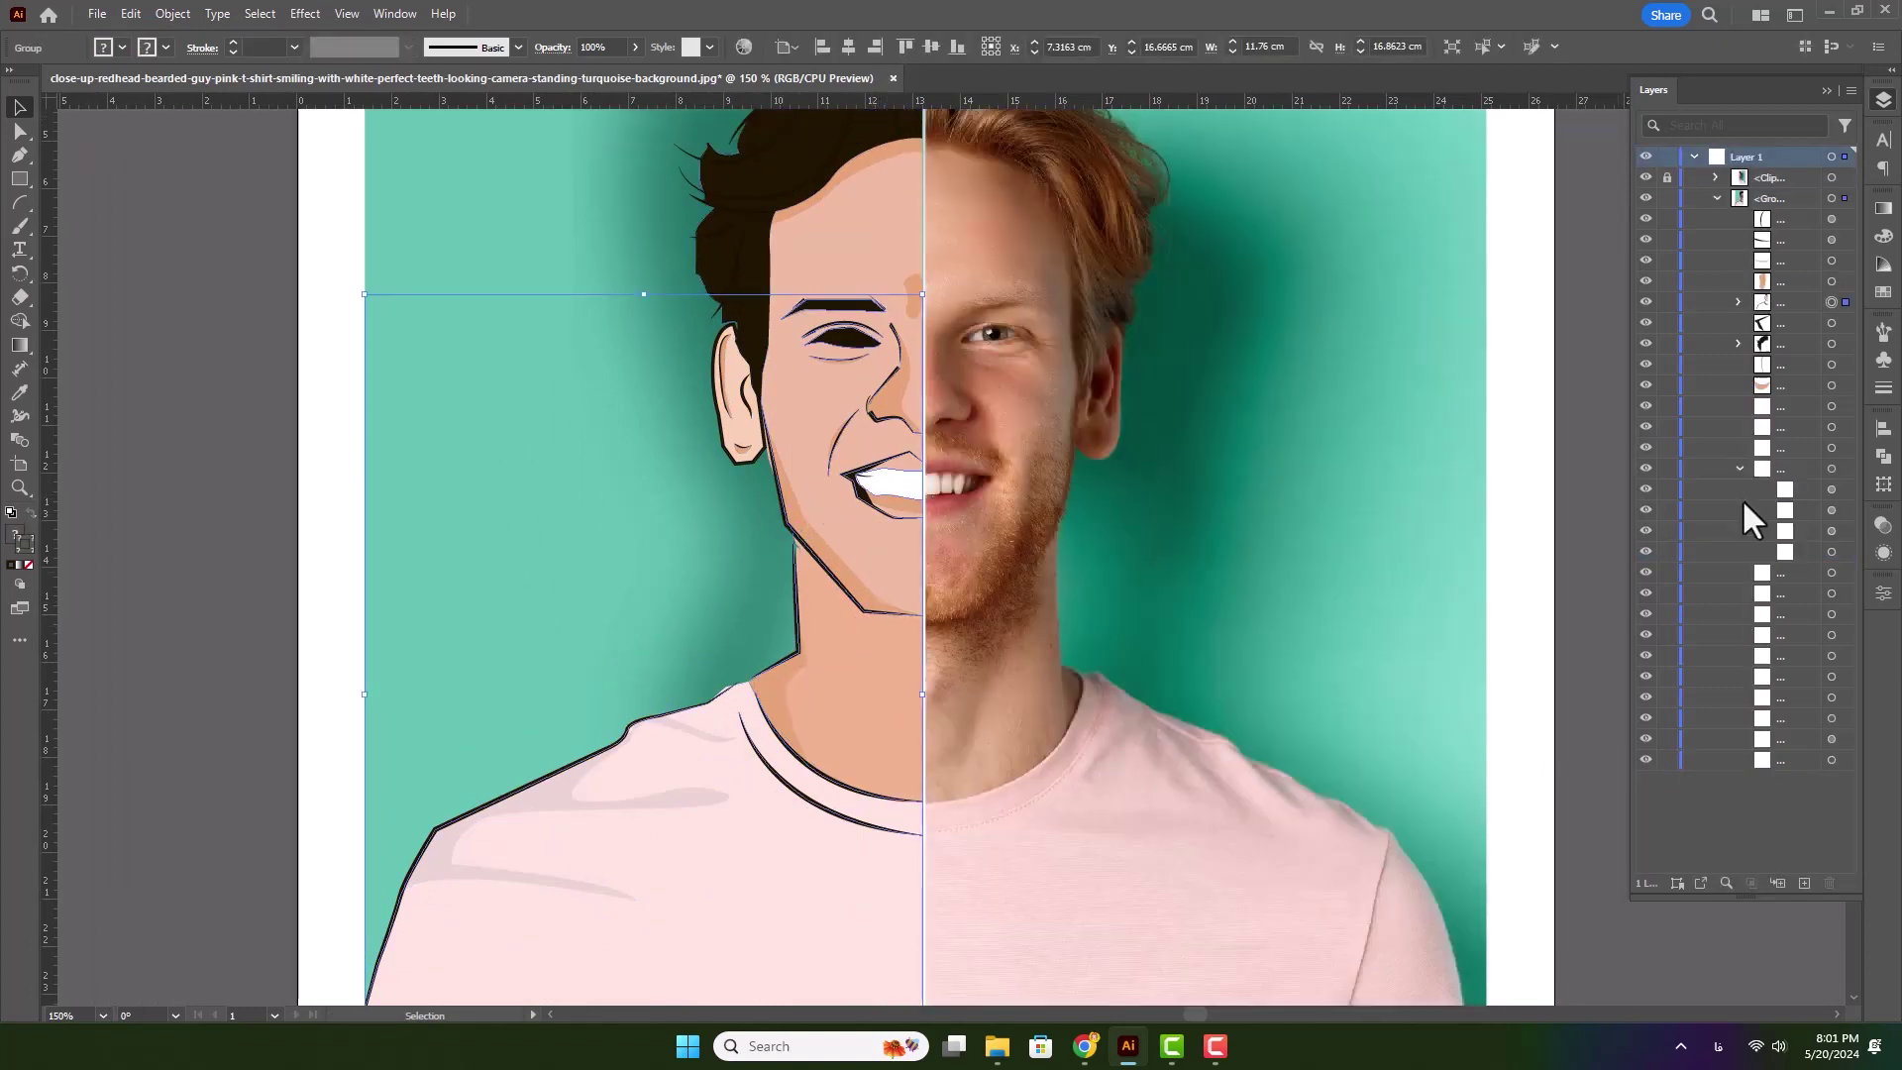
click(1645, 303)
click(1645, 303)
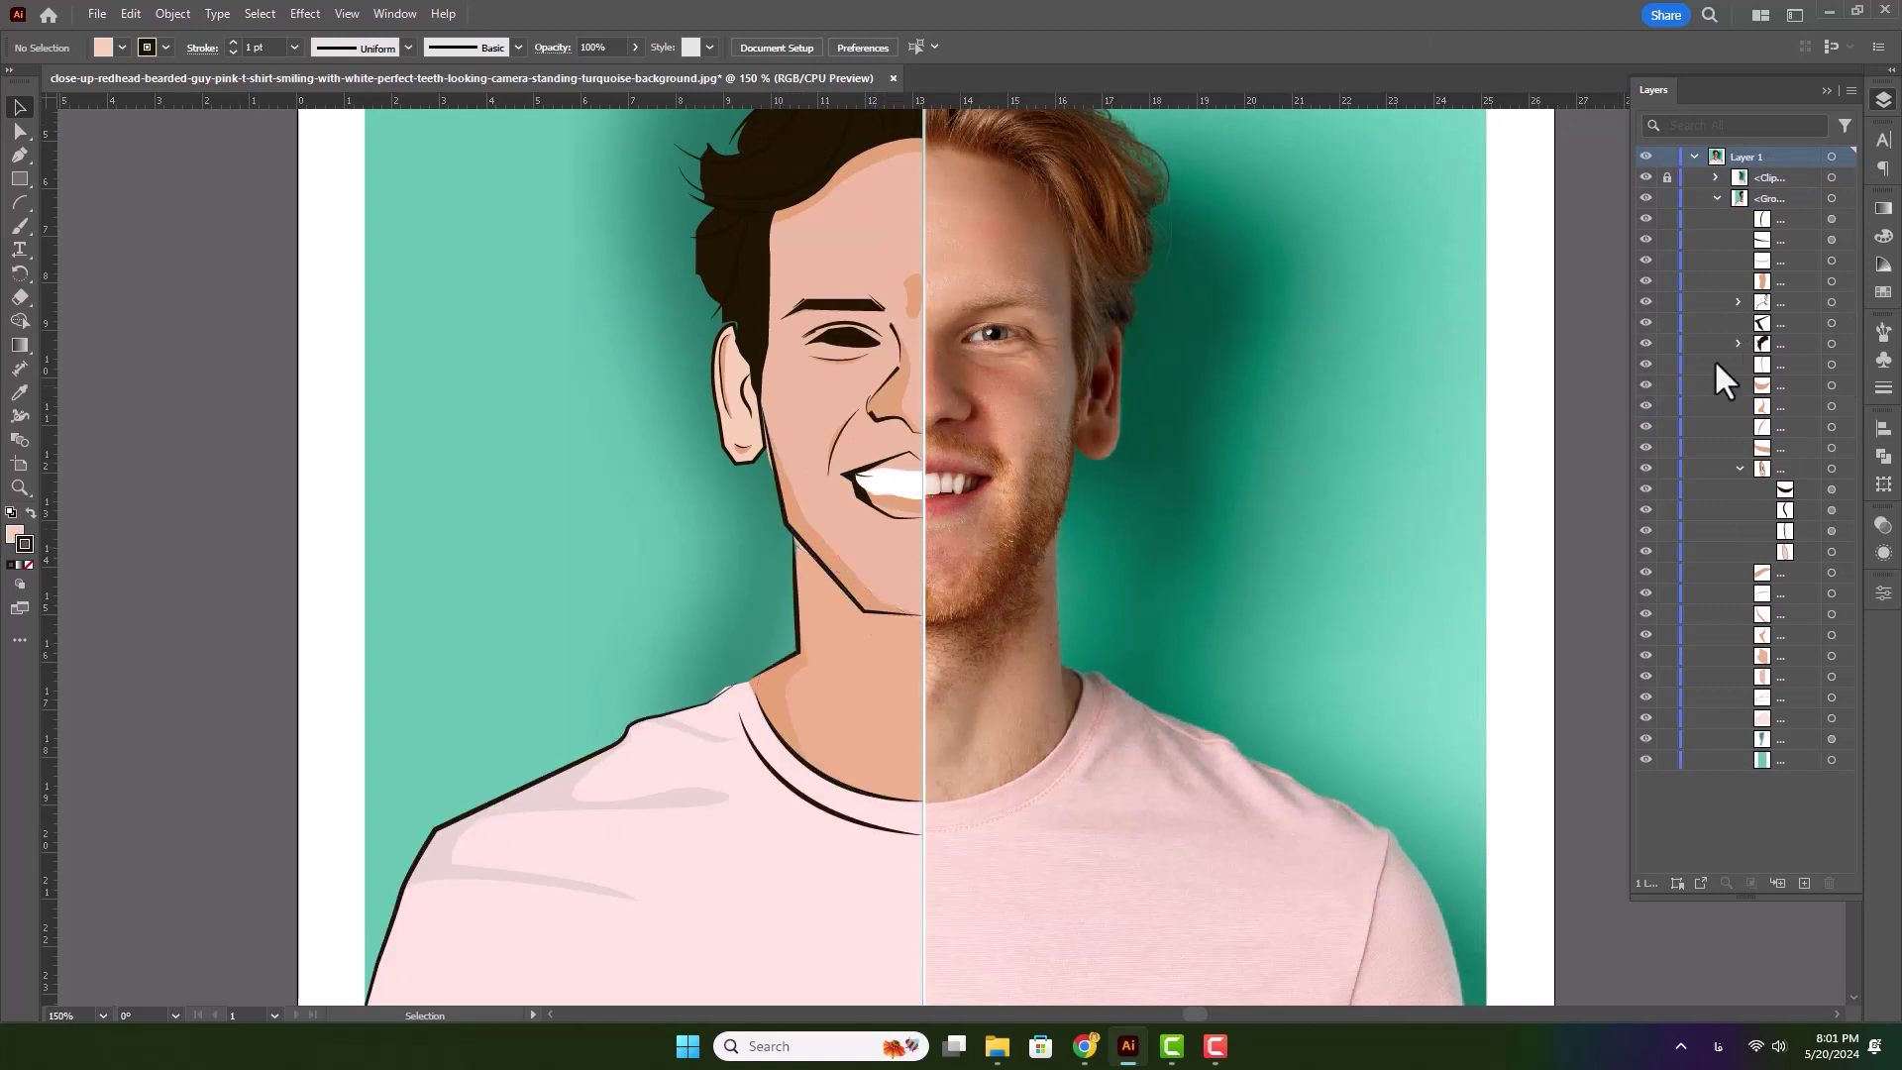
- Thicken the illustrated jawline and neck outline together to a 5 pt stroke and deselect them
click(1738, 301)
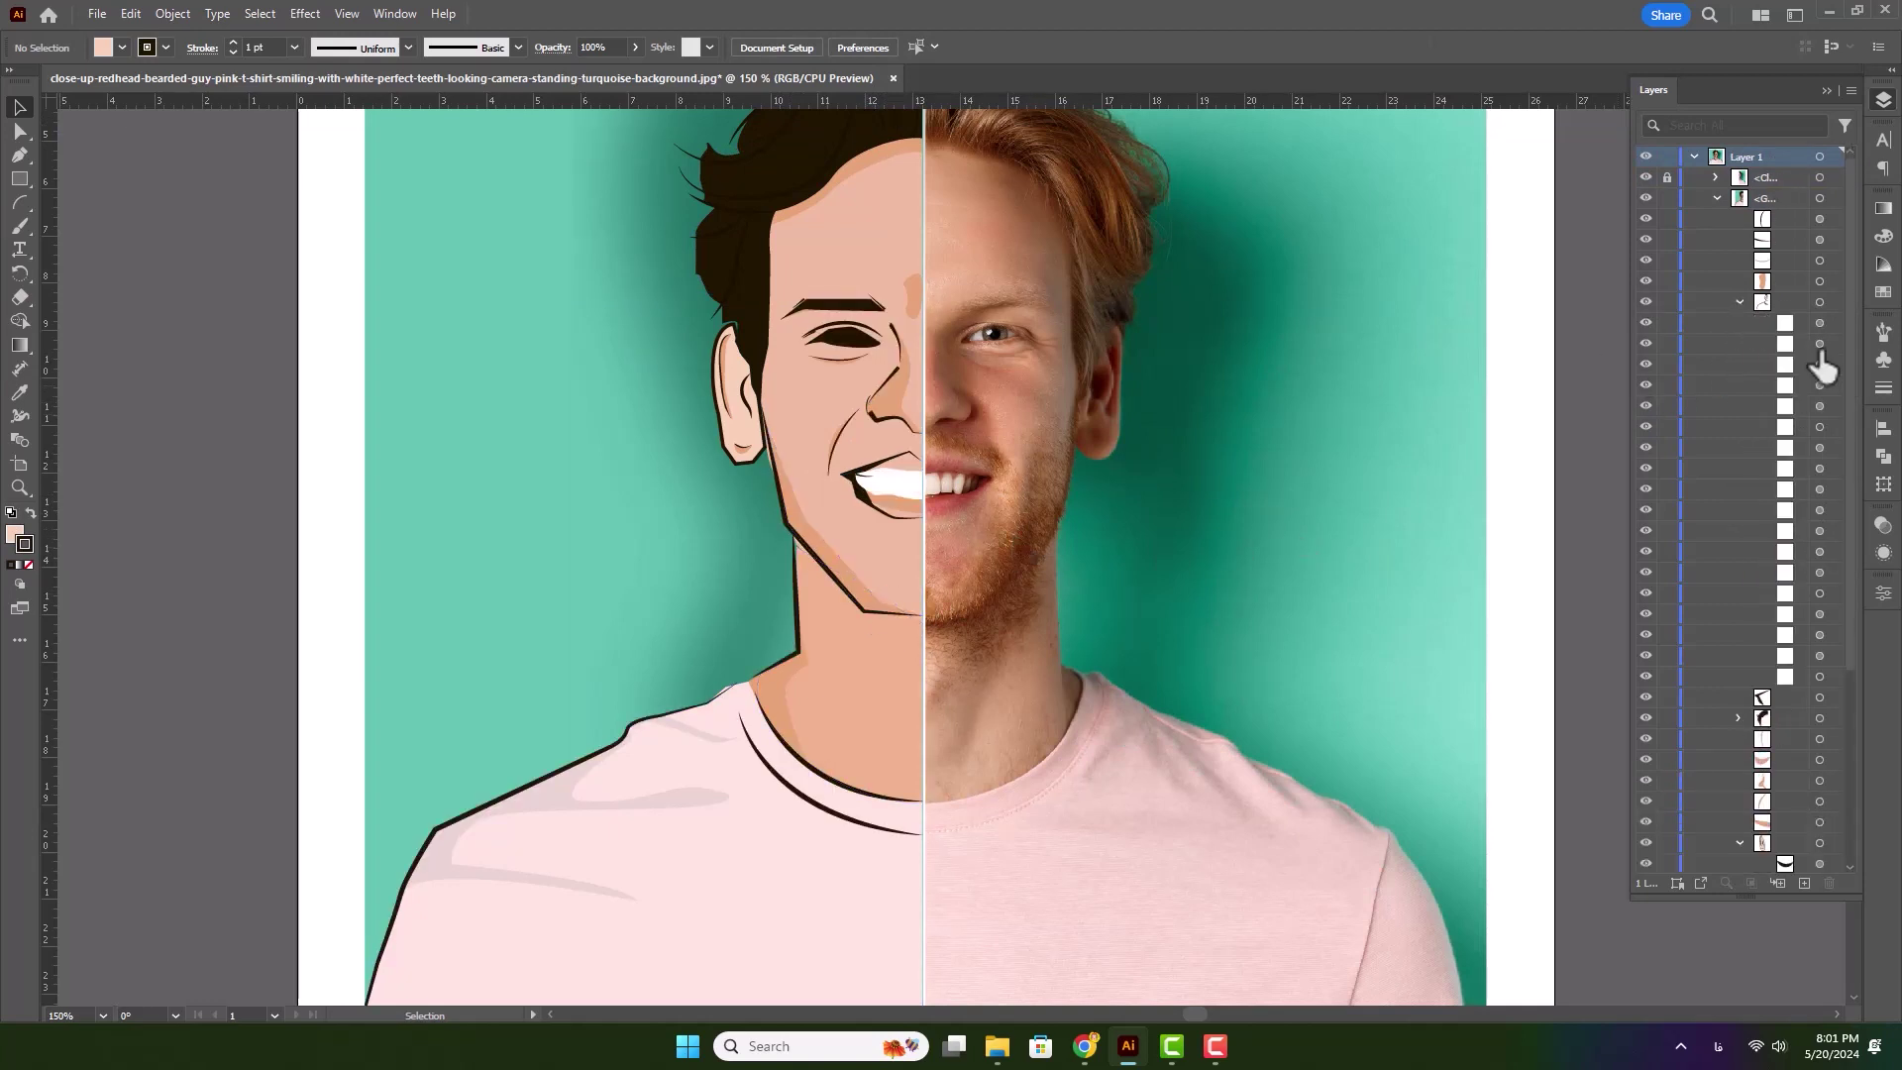
click(1826, 677)
click(1829, 655)
click(1829, 616)
click(1821, 385)
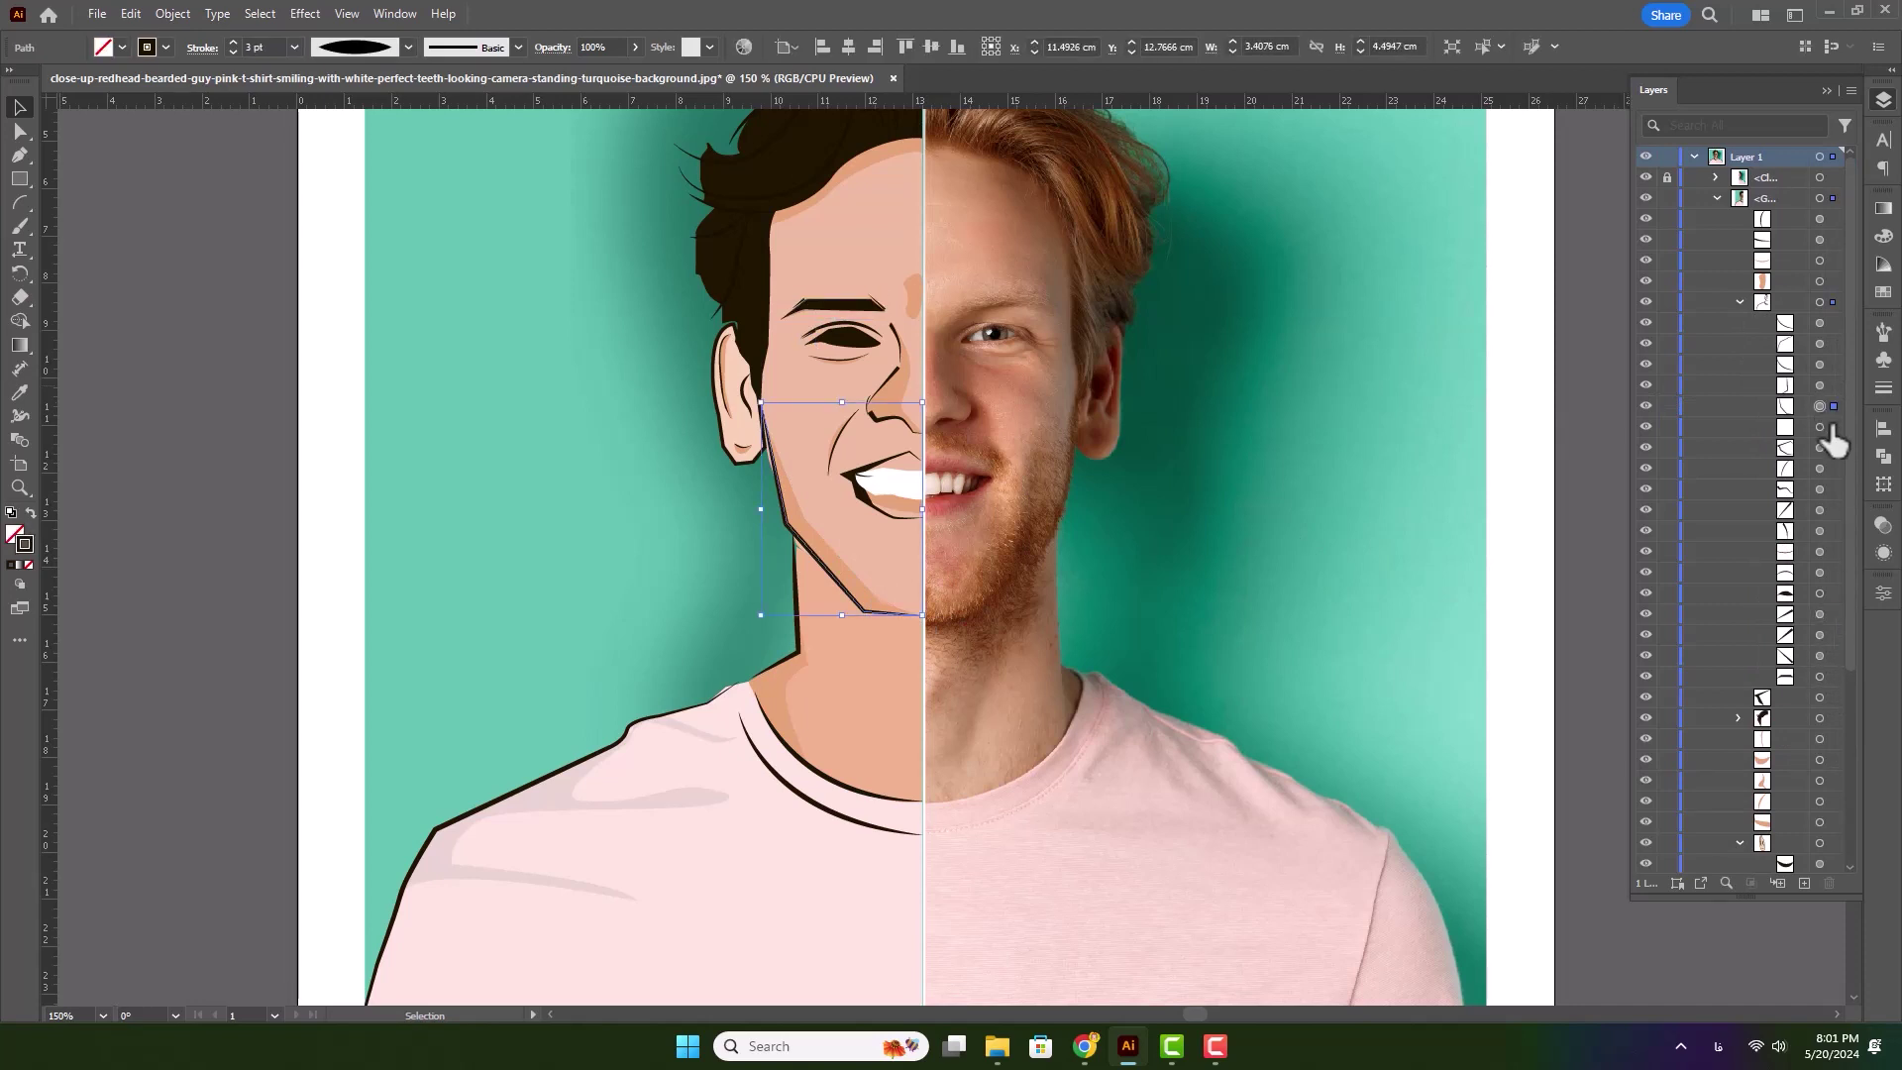
shift+click(1821, 406)
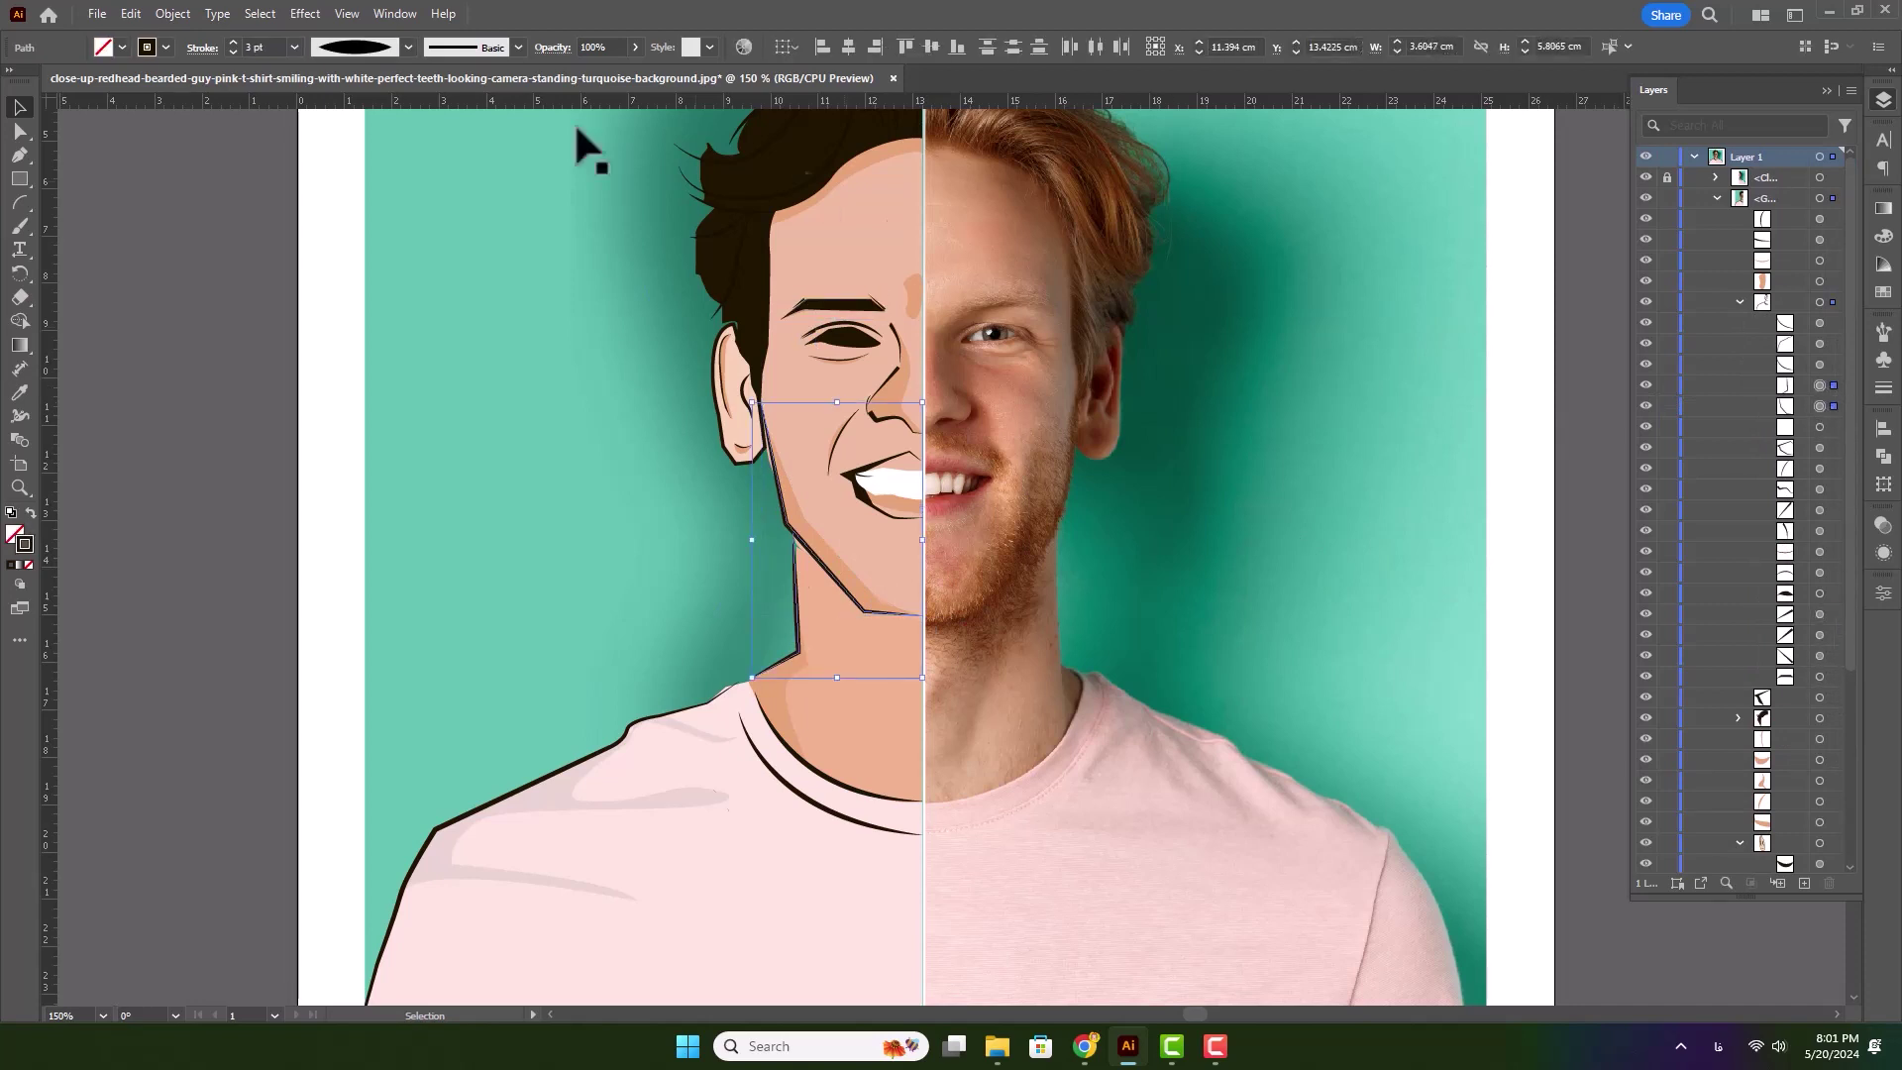
click(233, 44)
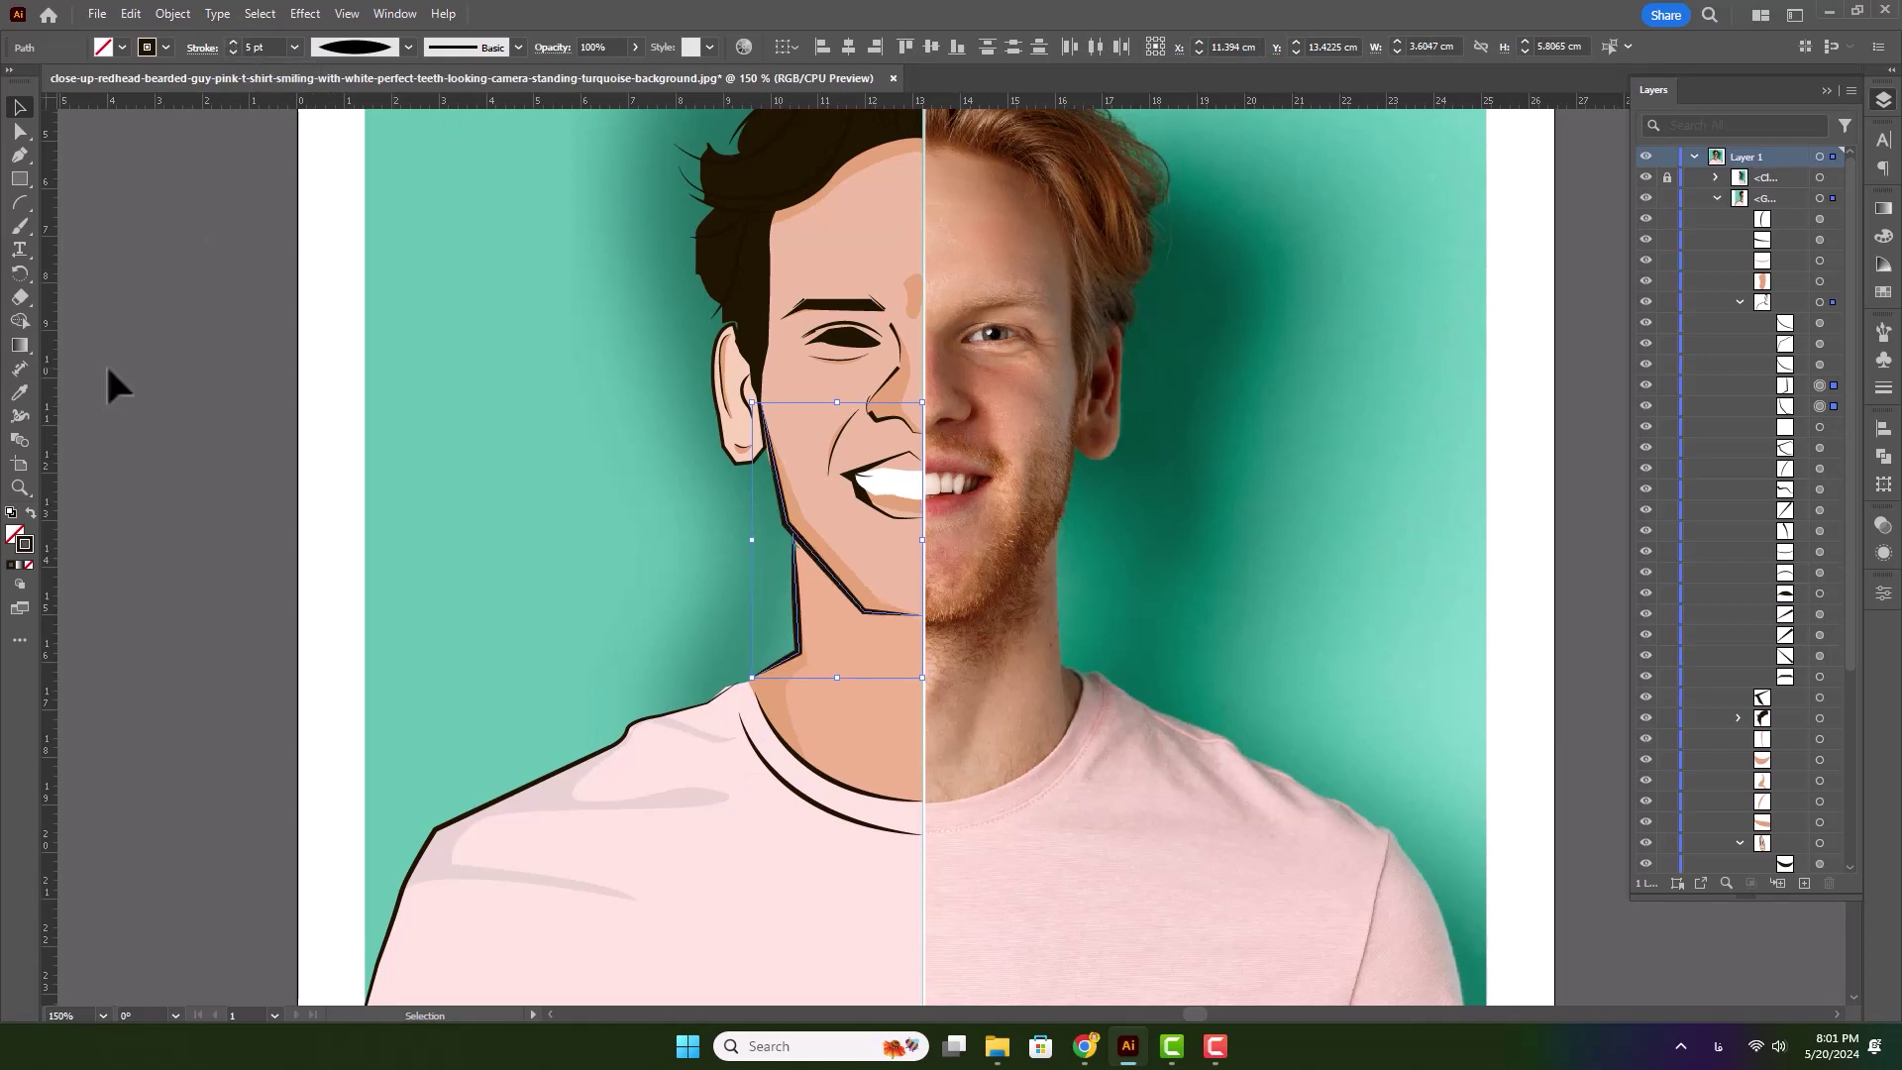
click(220, 473)
- Examine the artwork's layer entries to find which one holds the hair strand lines
drag(933, 290, 919, 484)
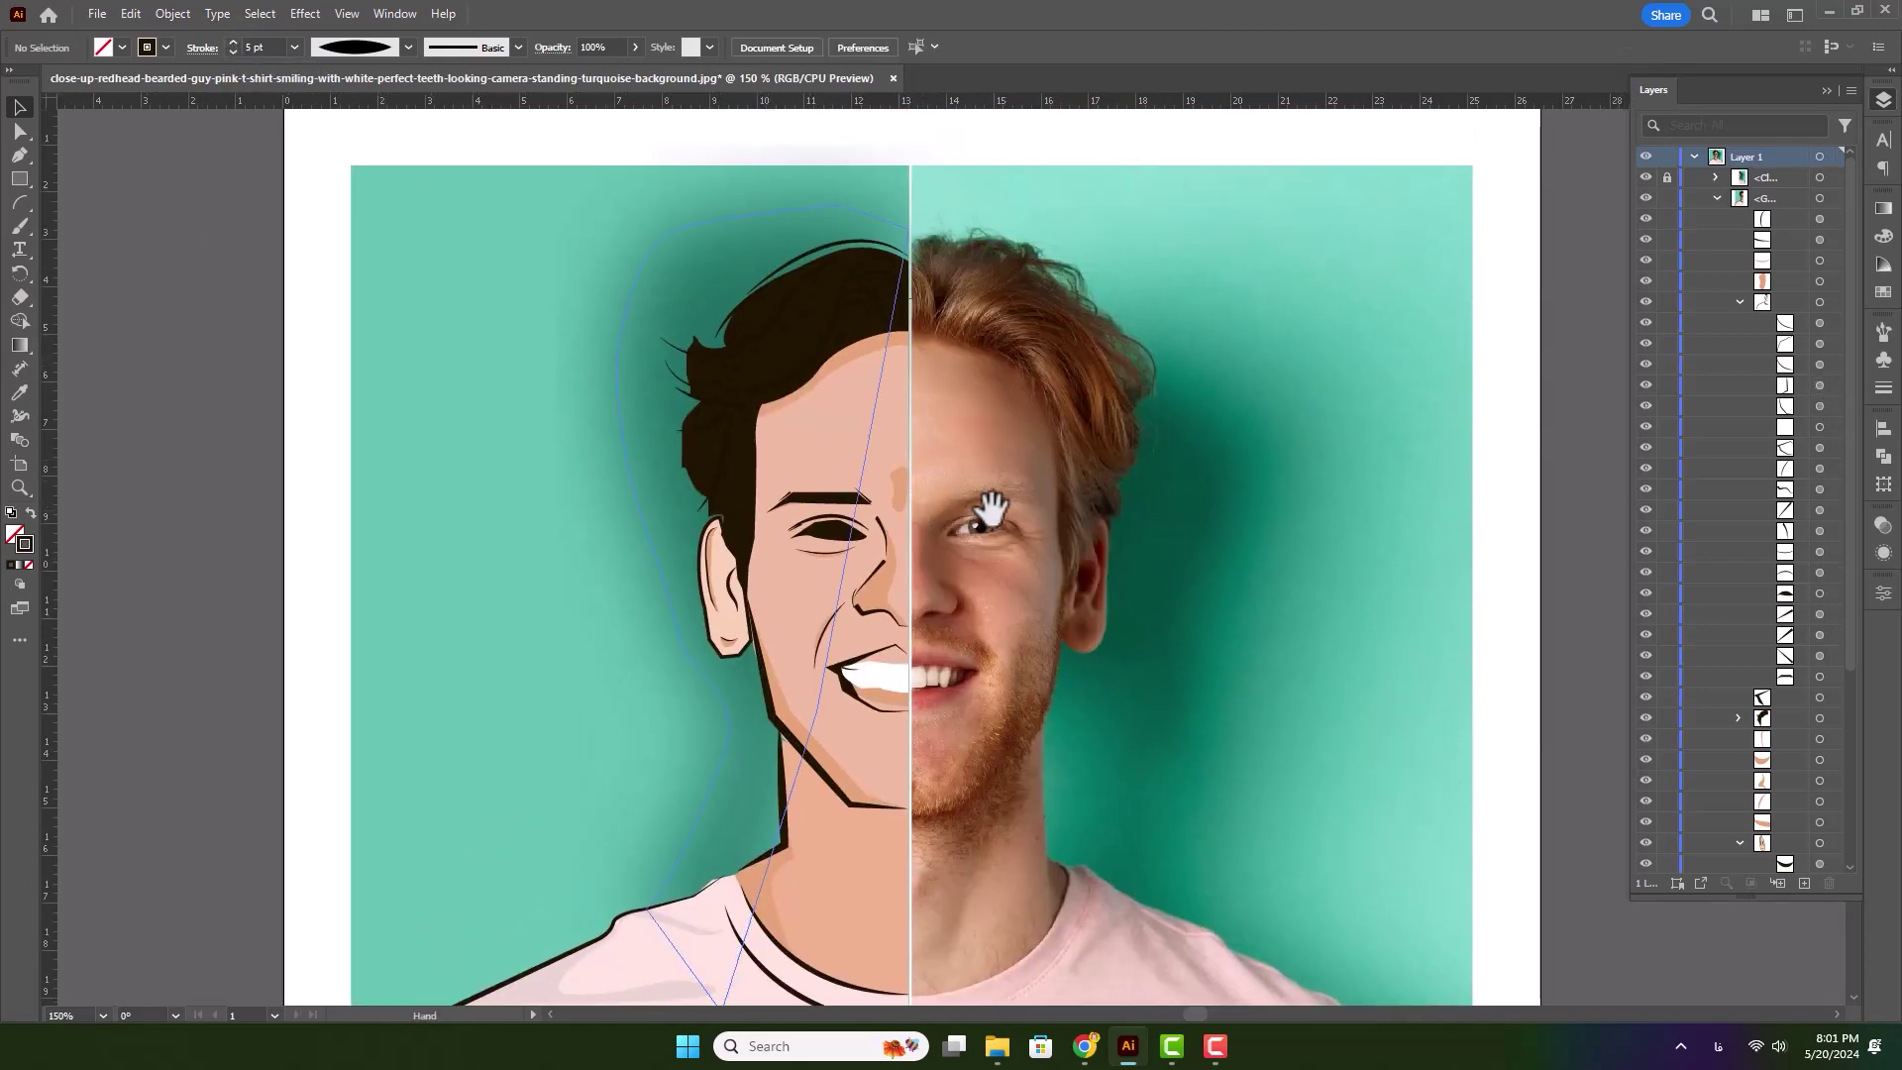
scroll(809, 290, up, 1)
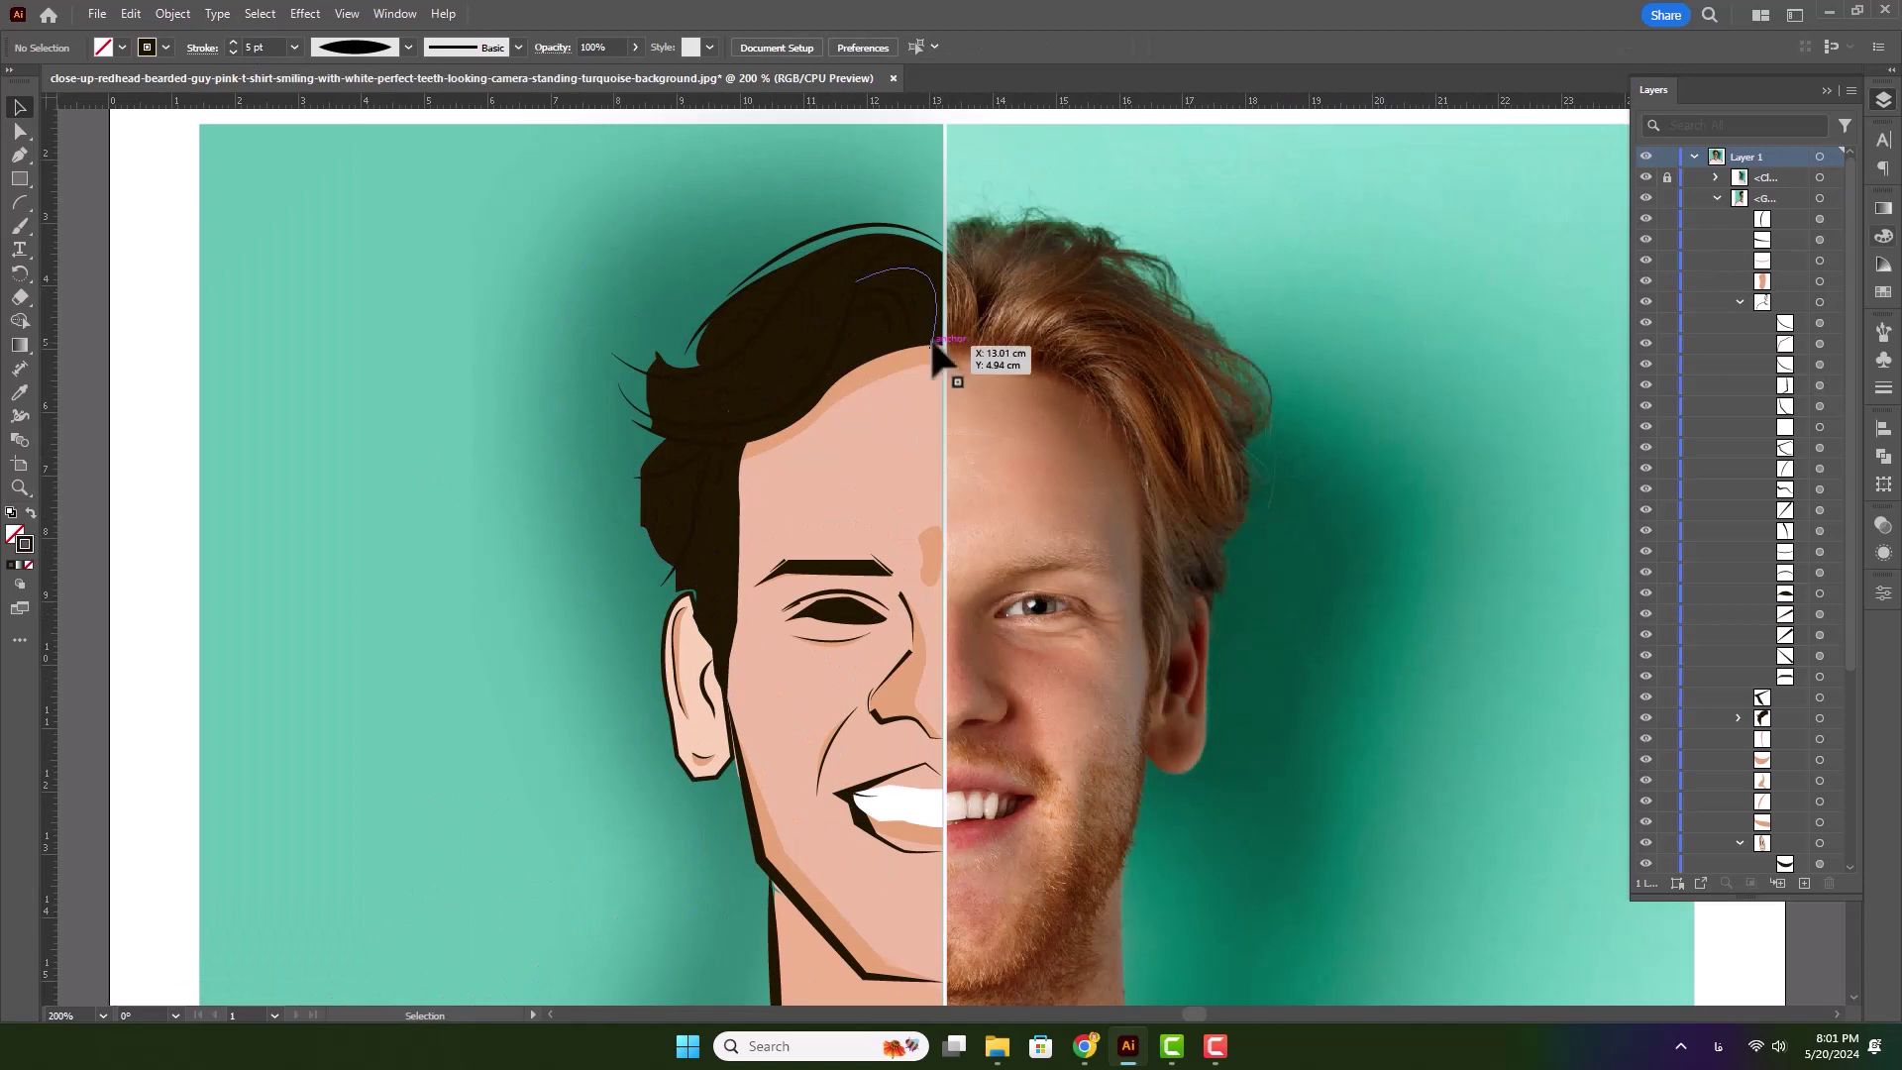
click(931, 347)
click(1834, 220)
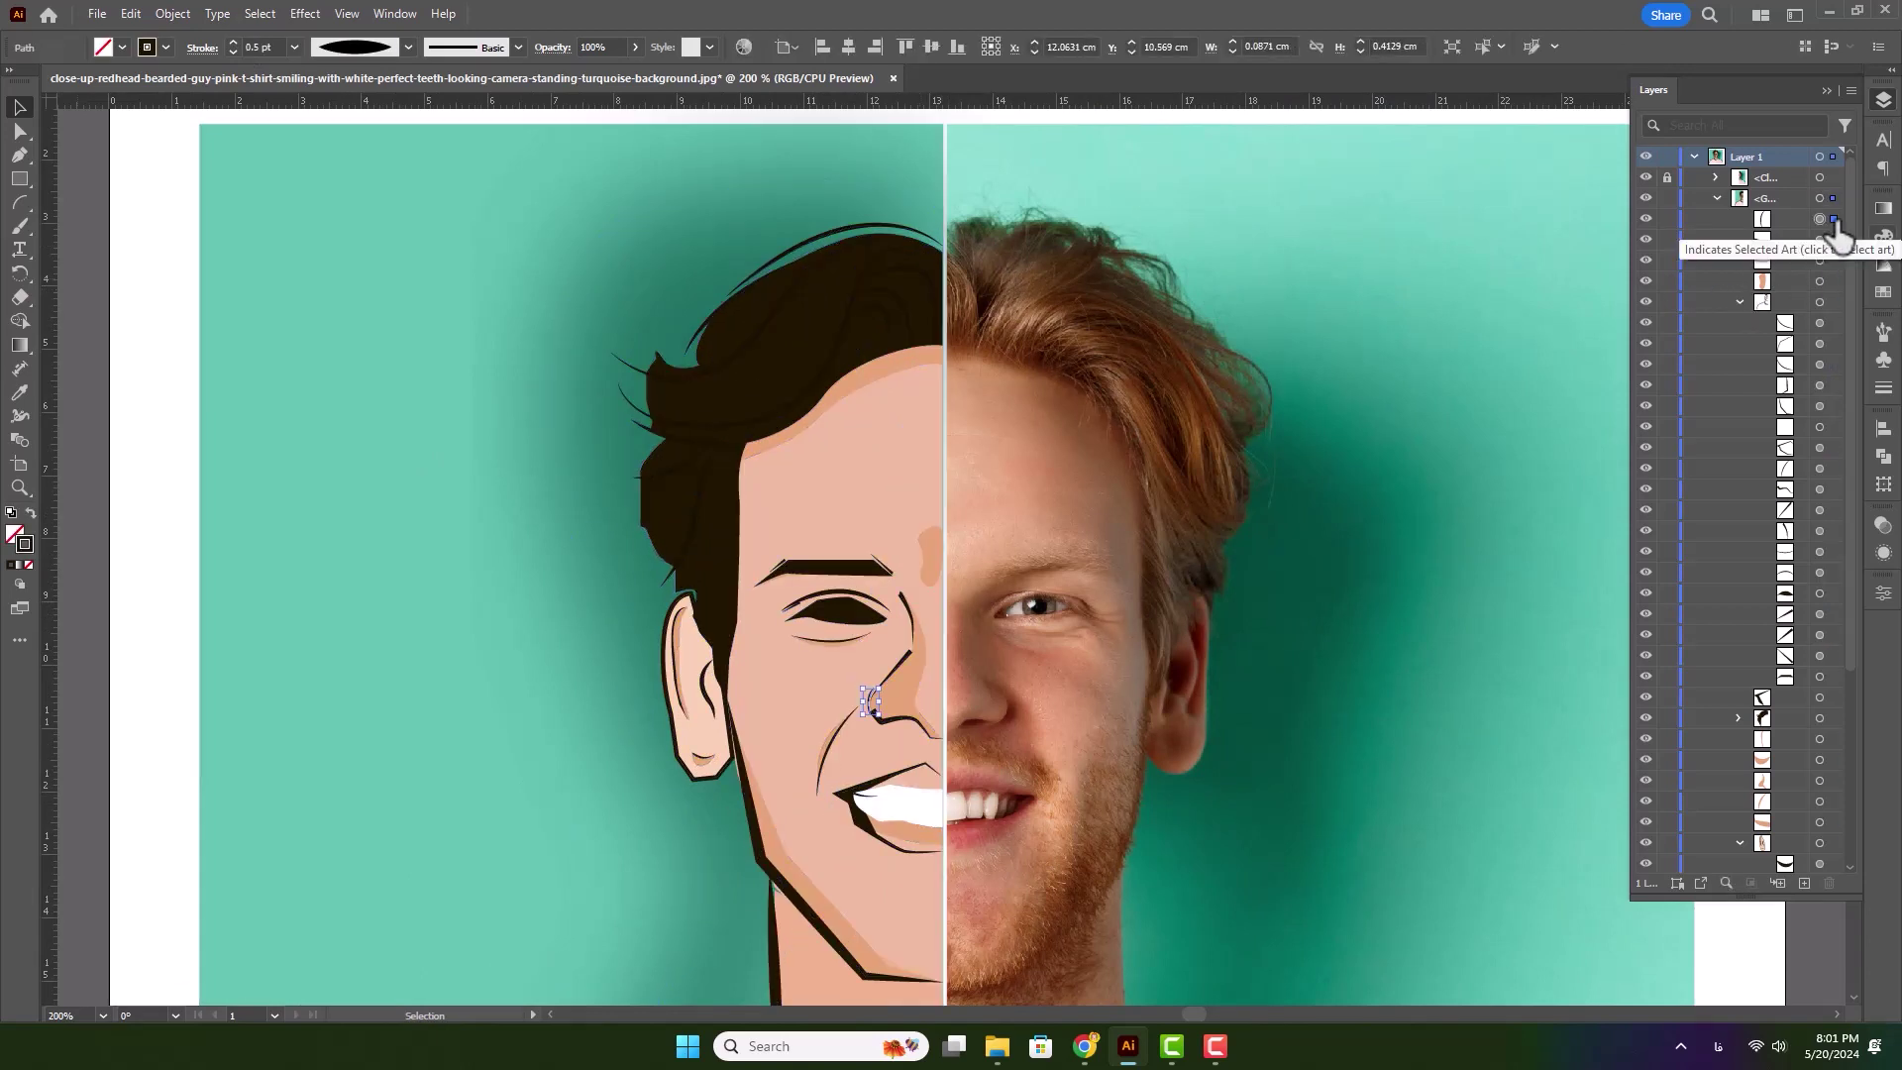
click(1647, 302)
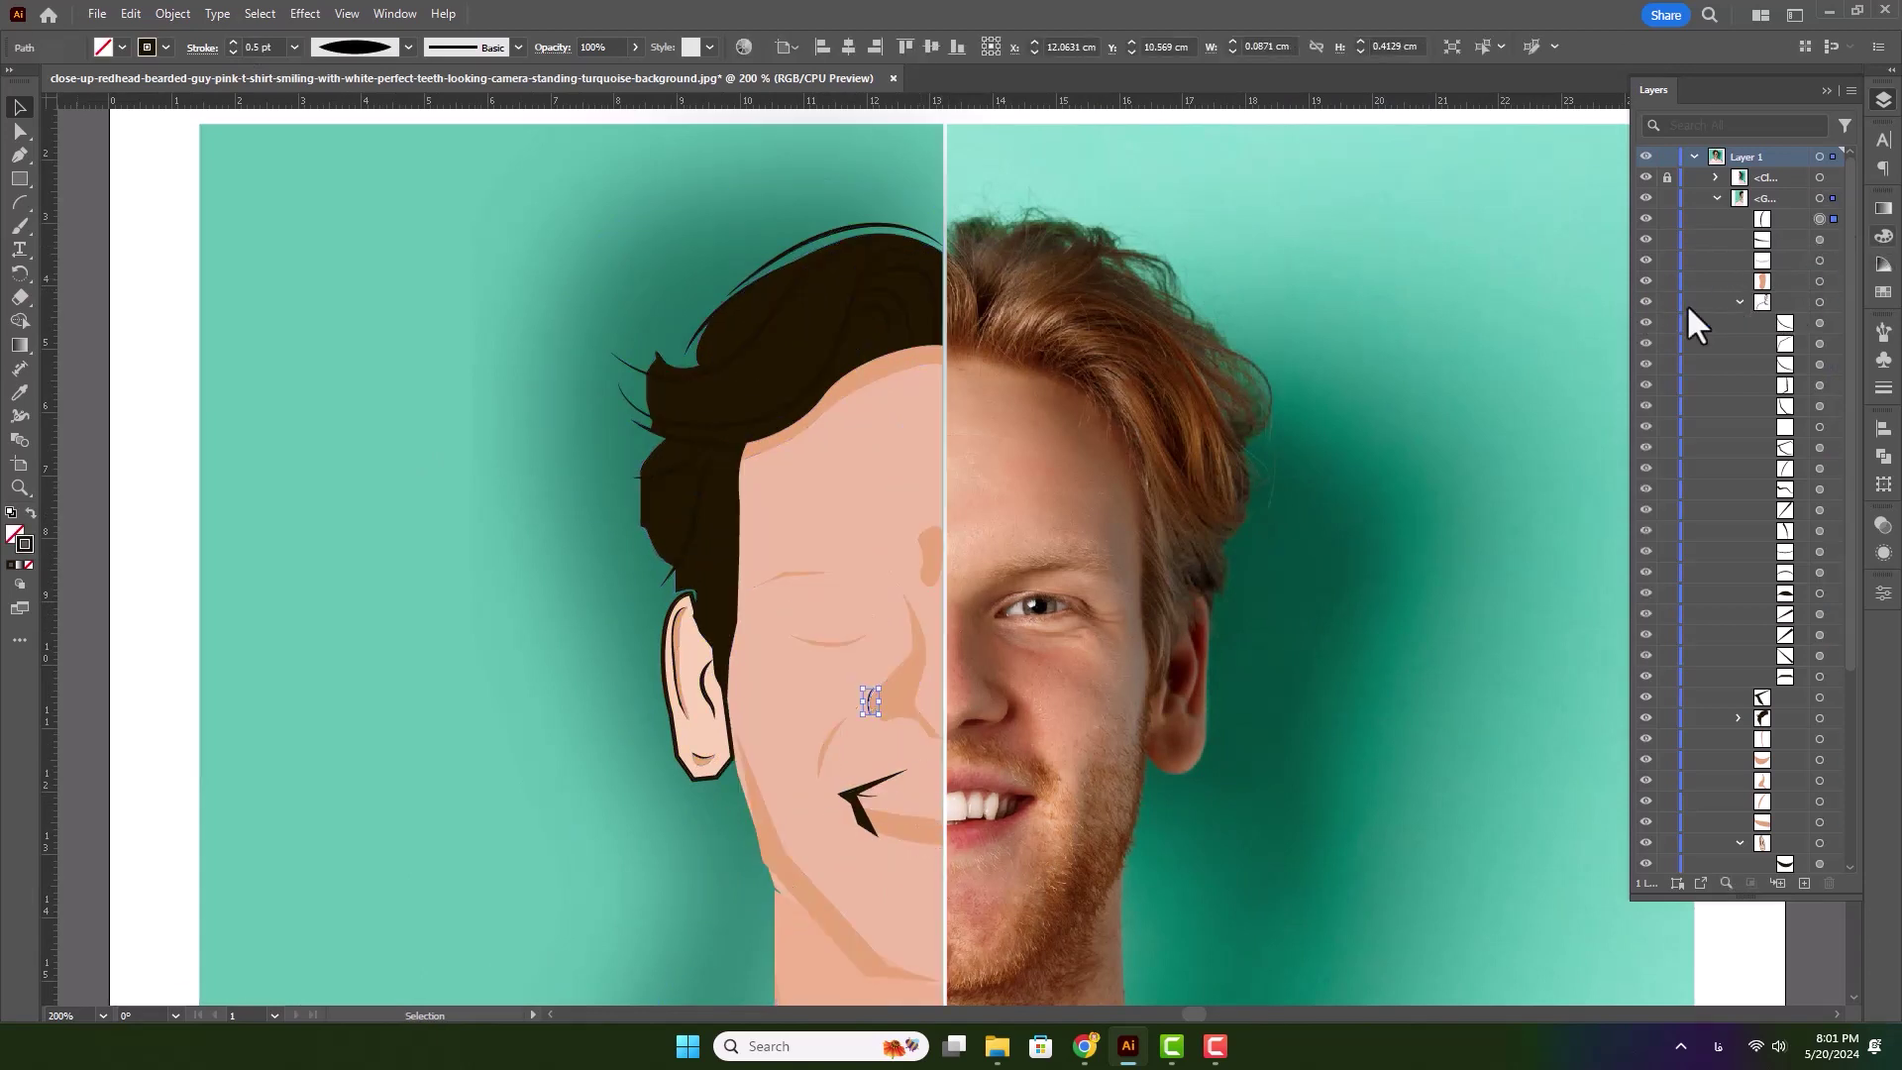
click(1740, 301)
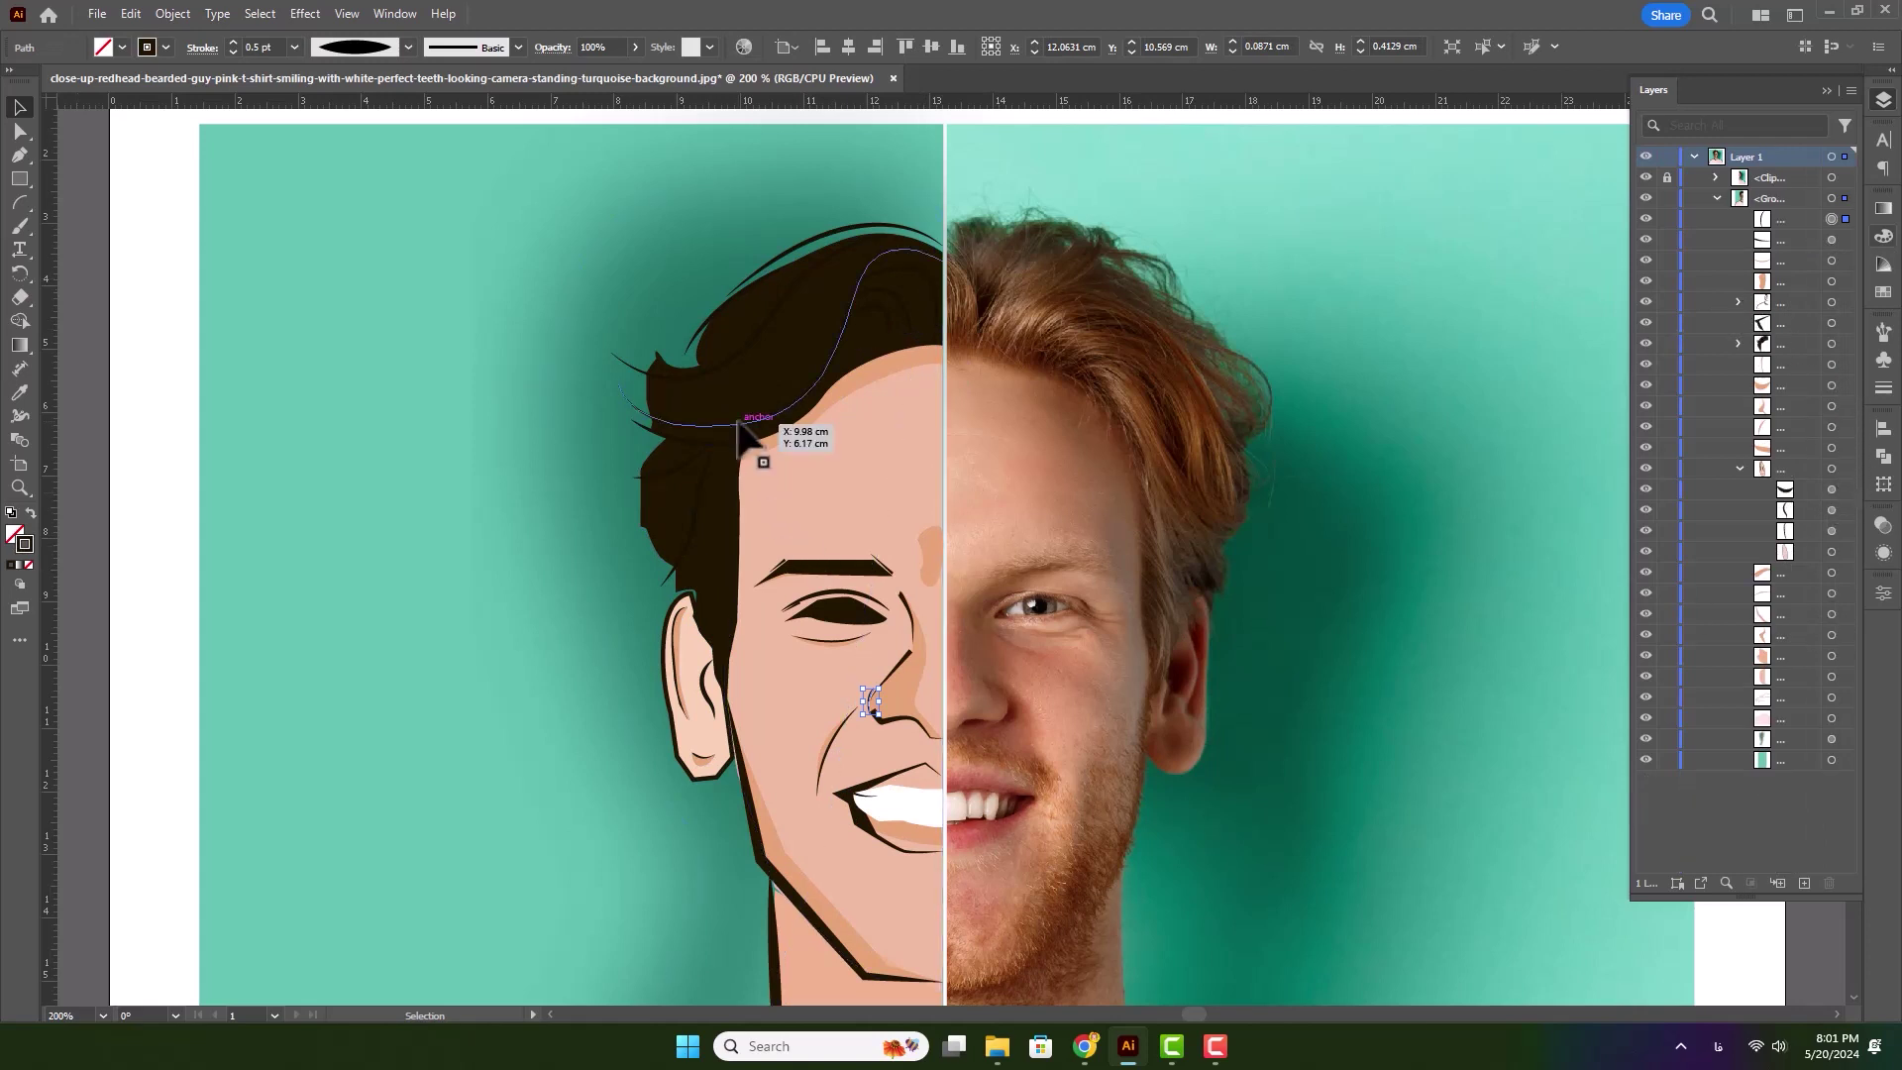
click(1841, 240)
click(1839, 260)
- Set all strand lines in the hair group, leaving out the solid hair shape, to a 5 pt stroke and deselect them
click(1832, 344)
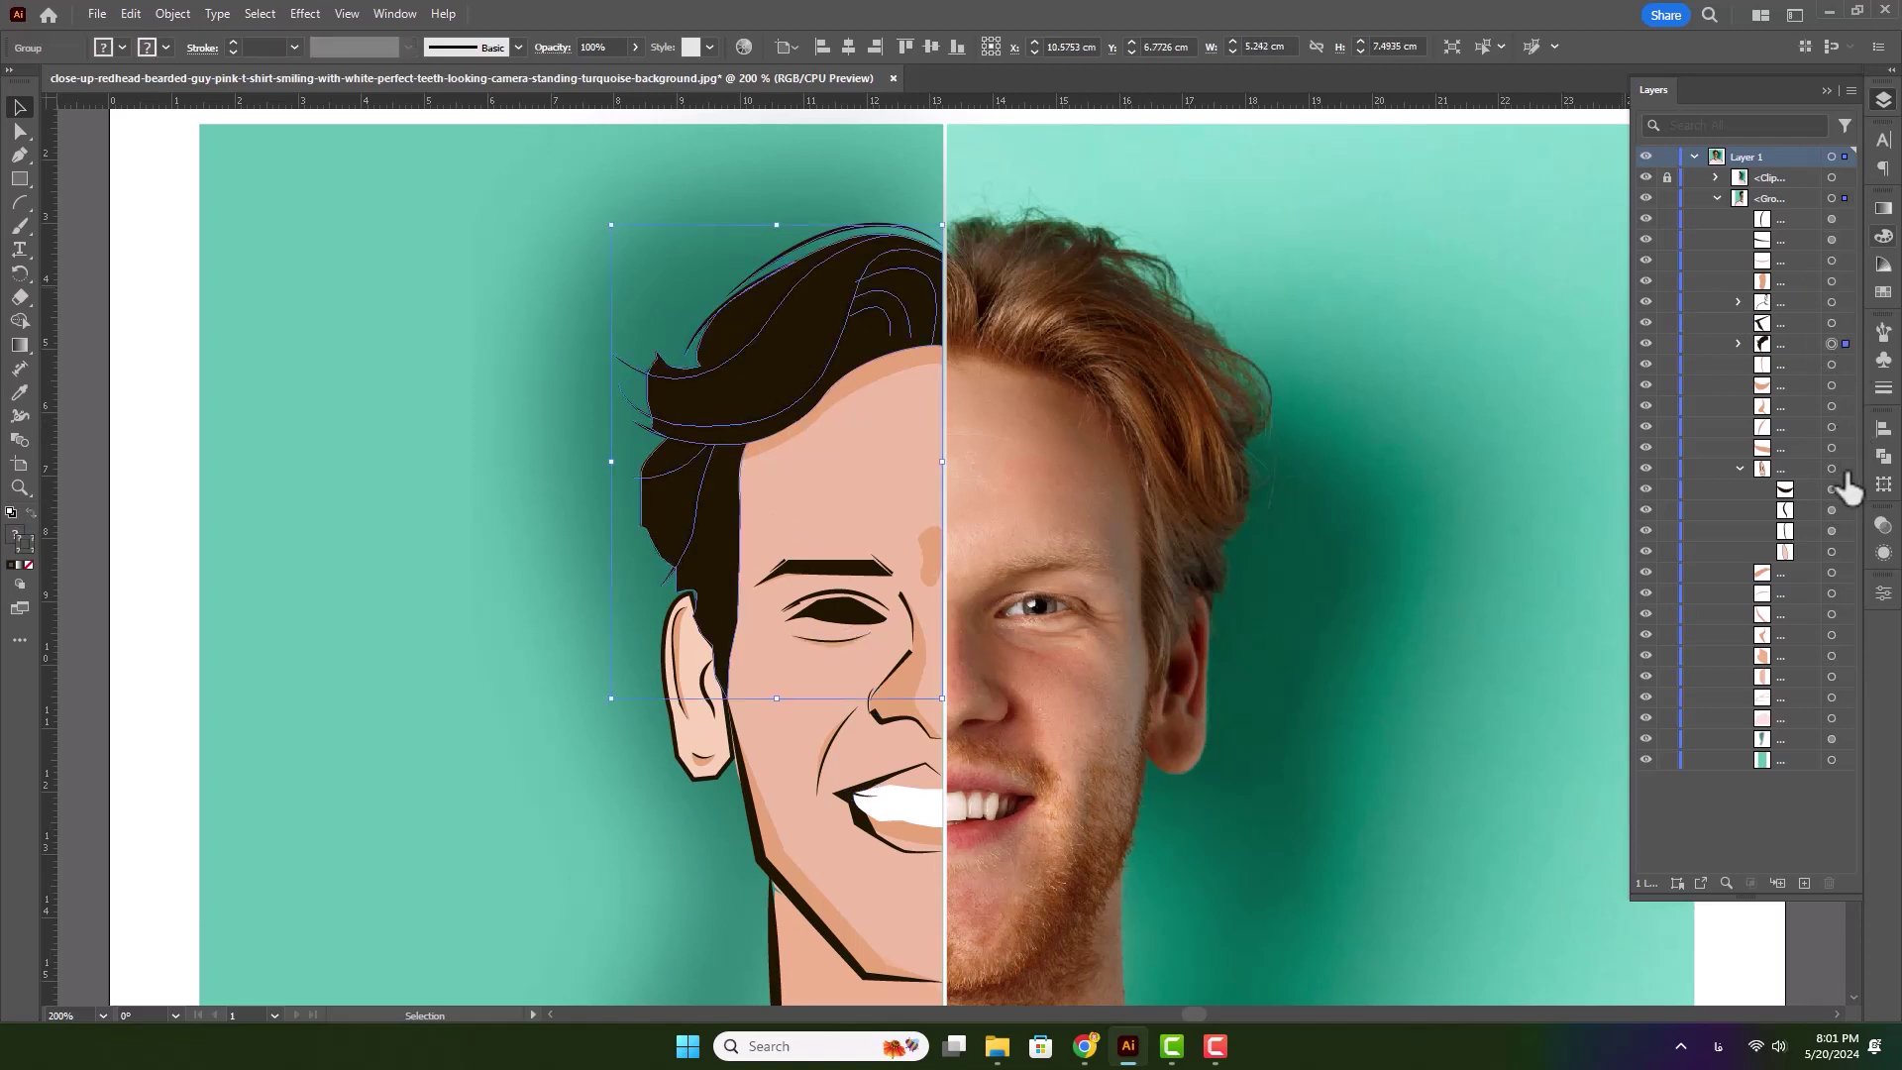
click(1738, 344)
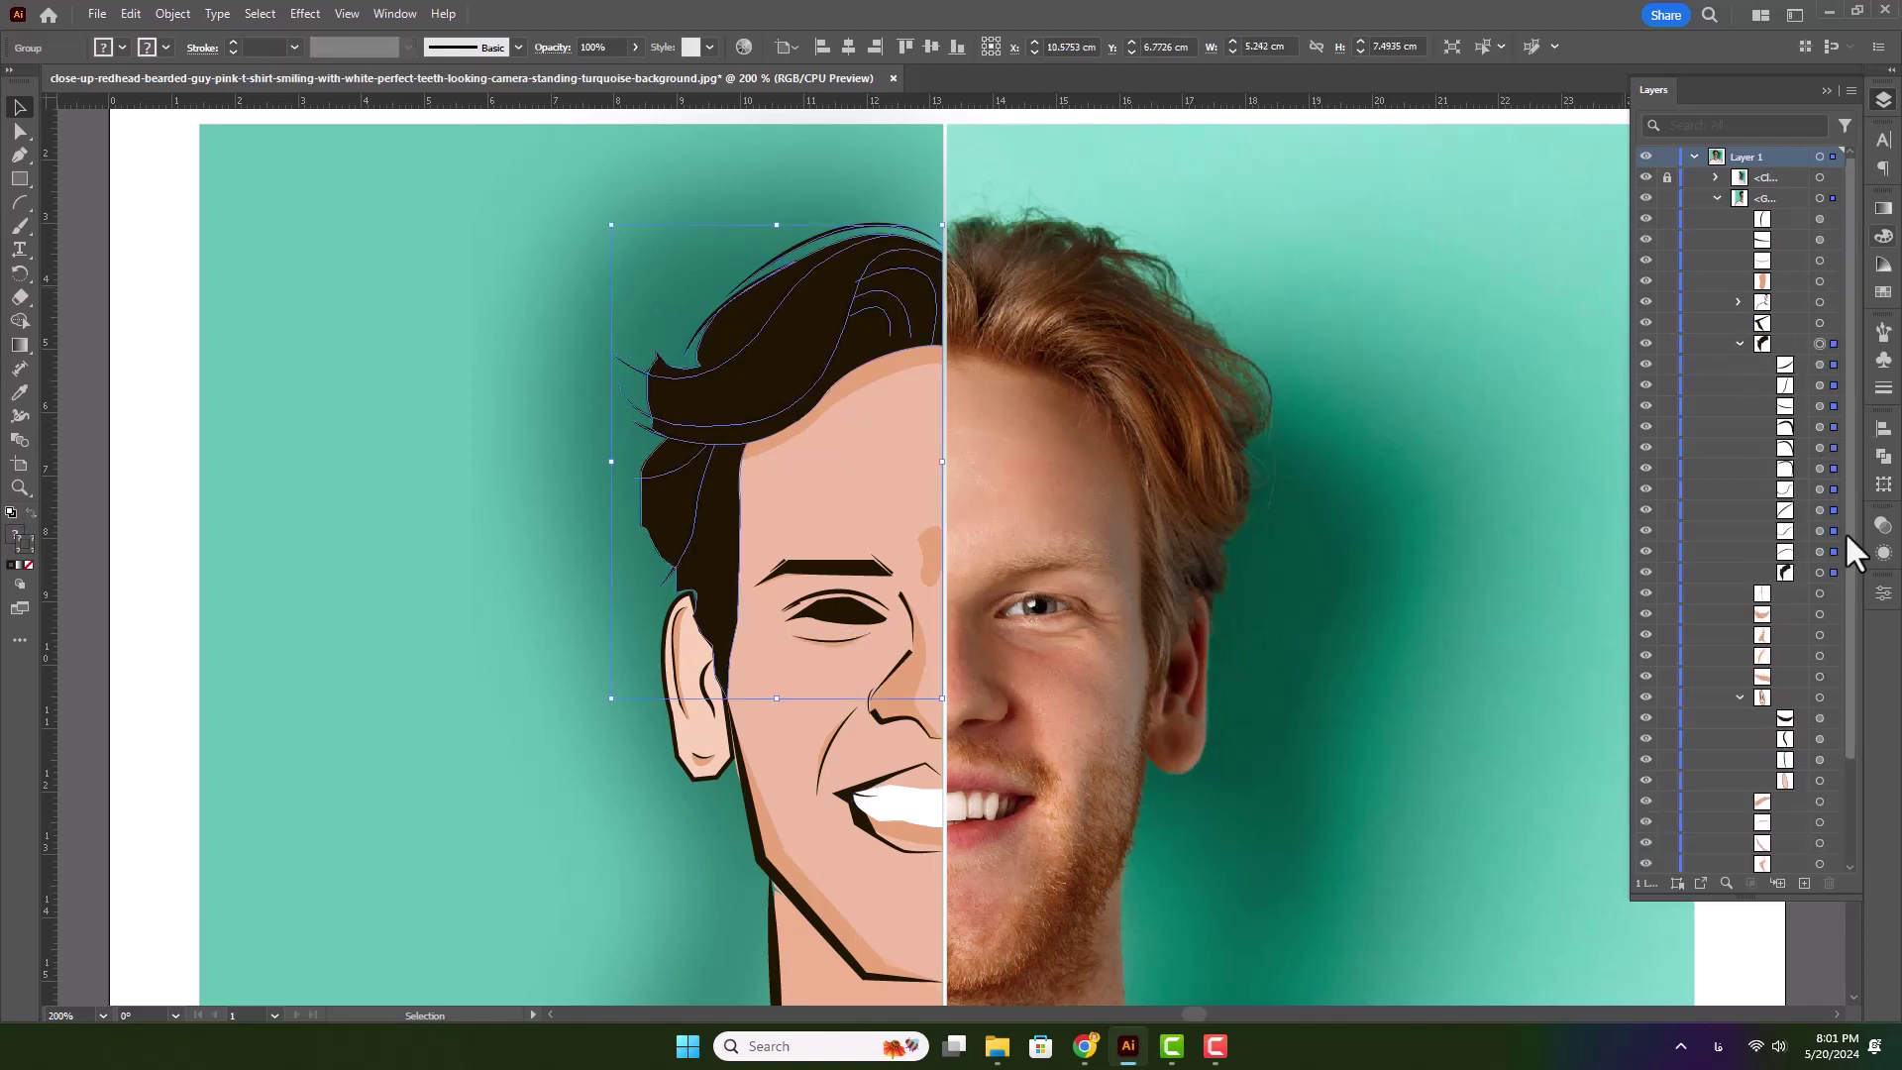
shift+click(1821, 573)
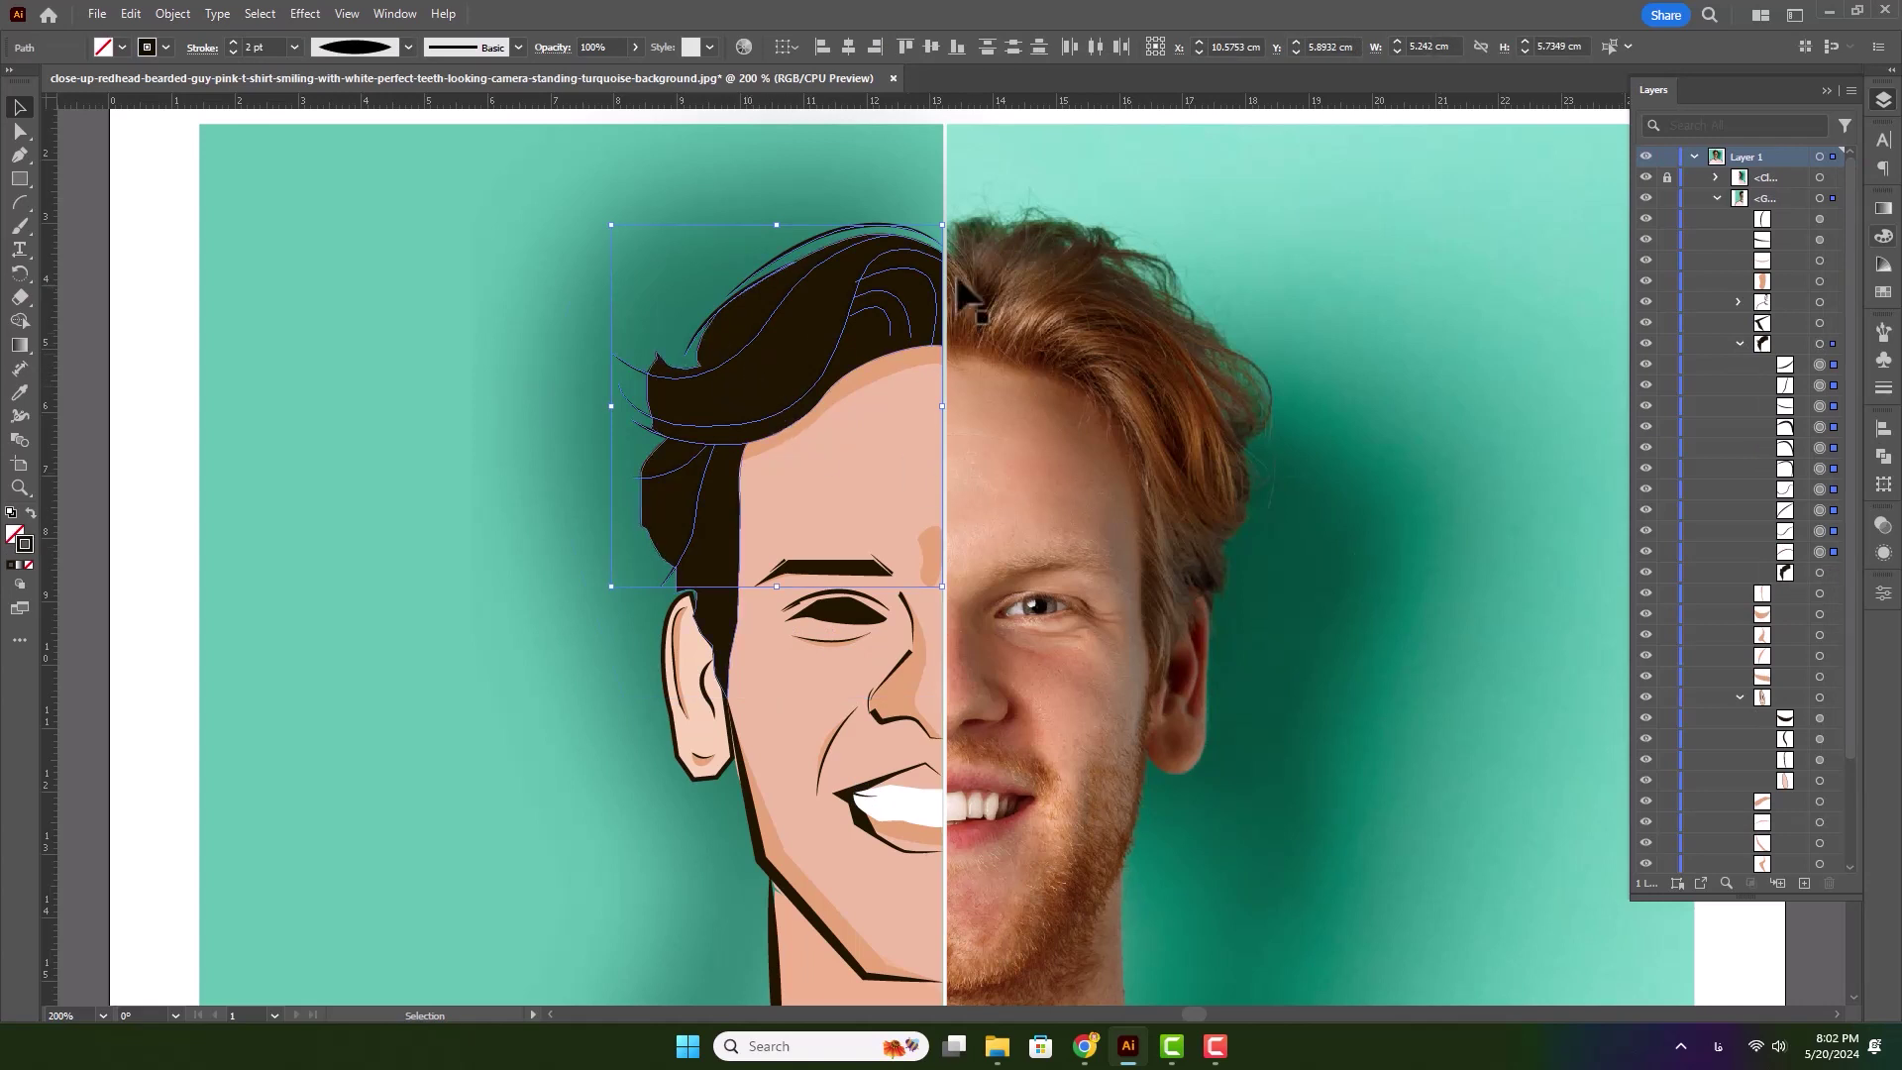
click(234, 42)
click(234, 41)
click(234, 41)
click(146, 204)
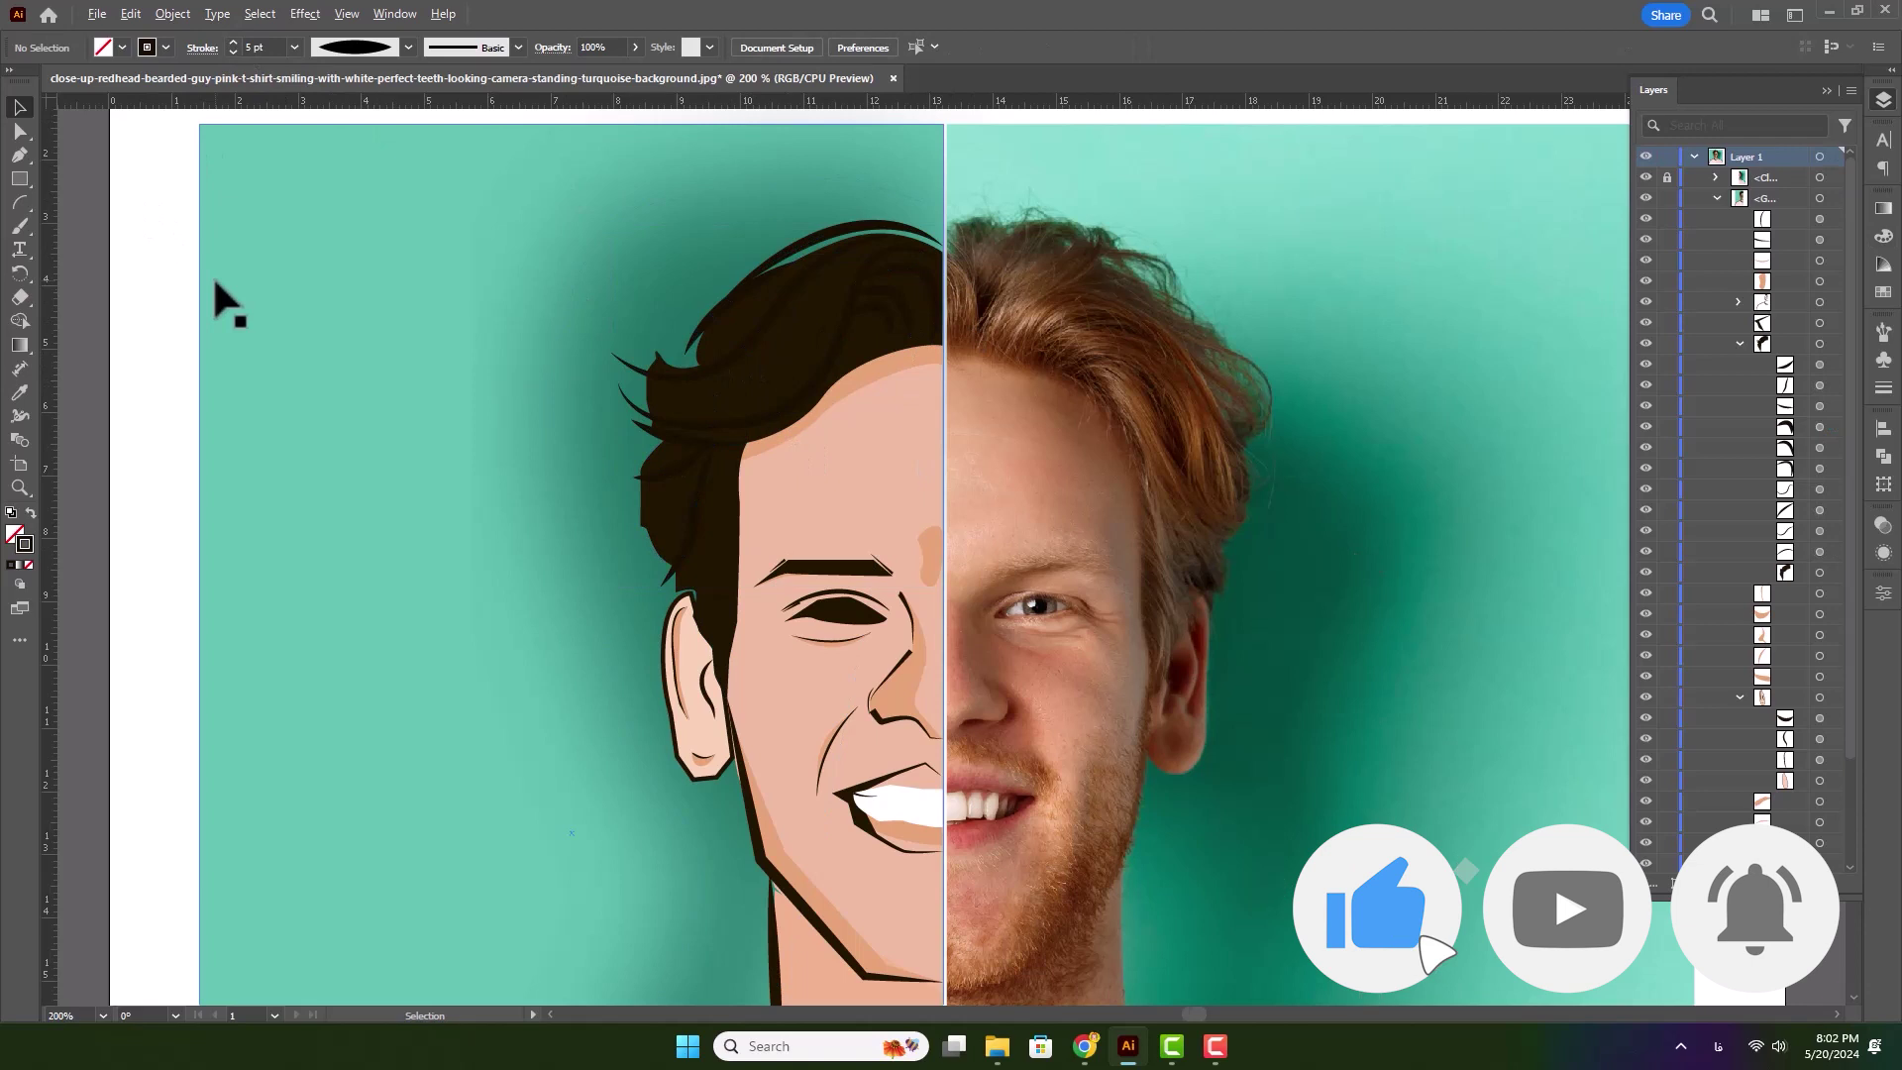
scroll(212, 275, down, 2)
drag(793, 547, 1020, 578)
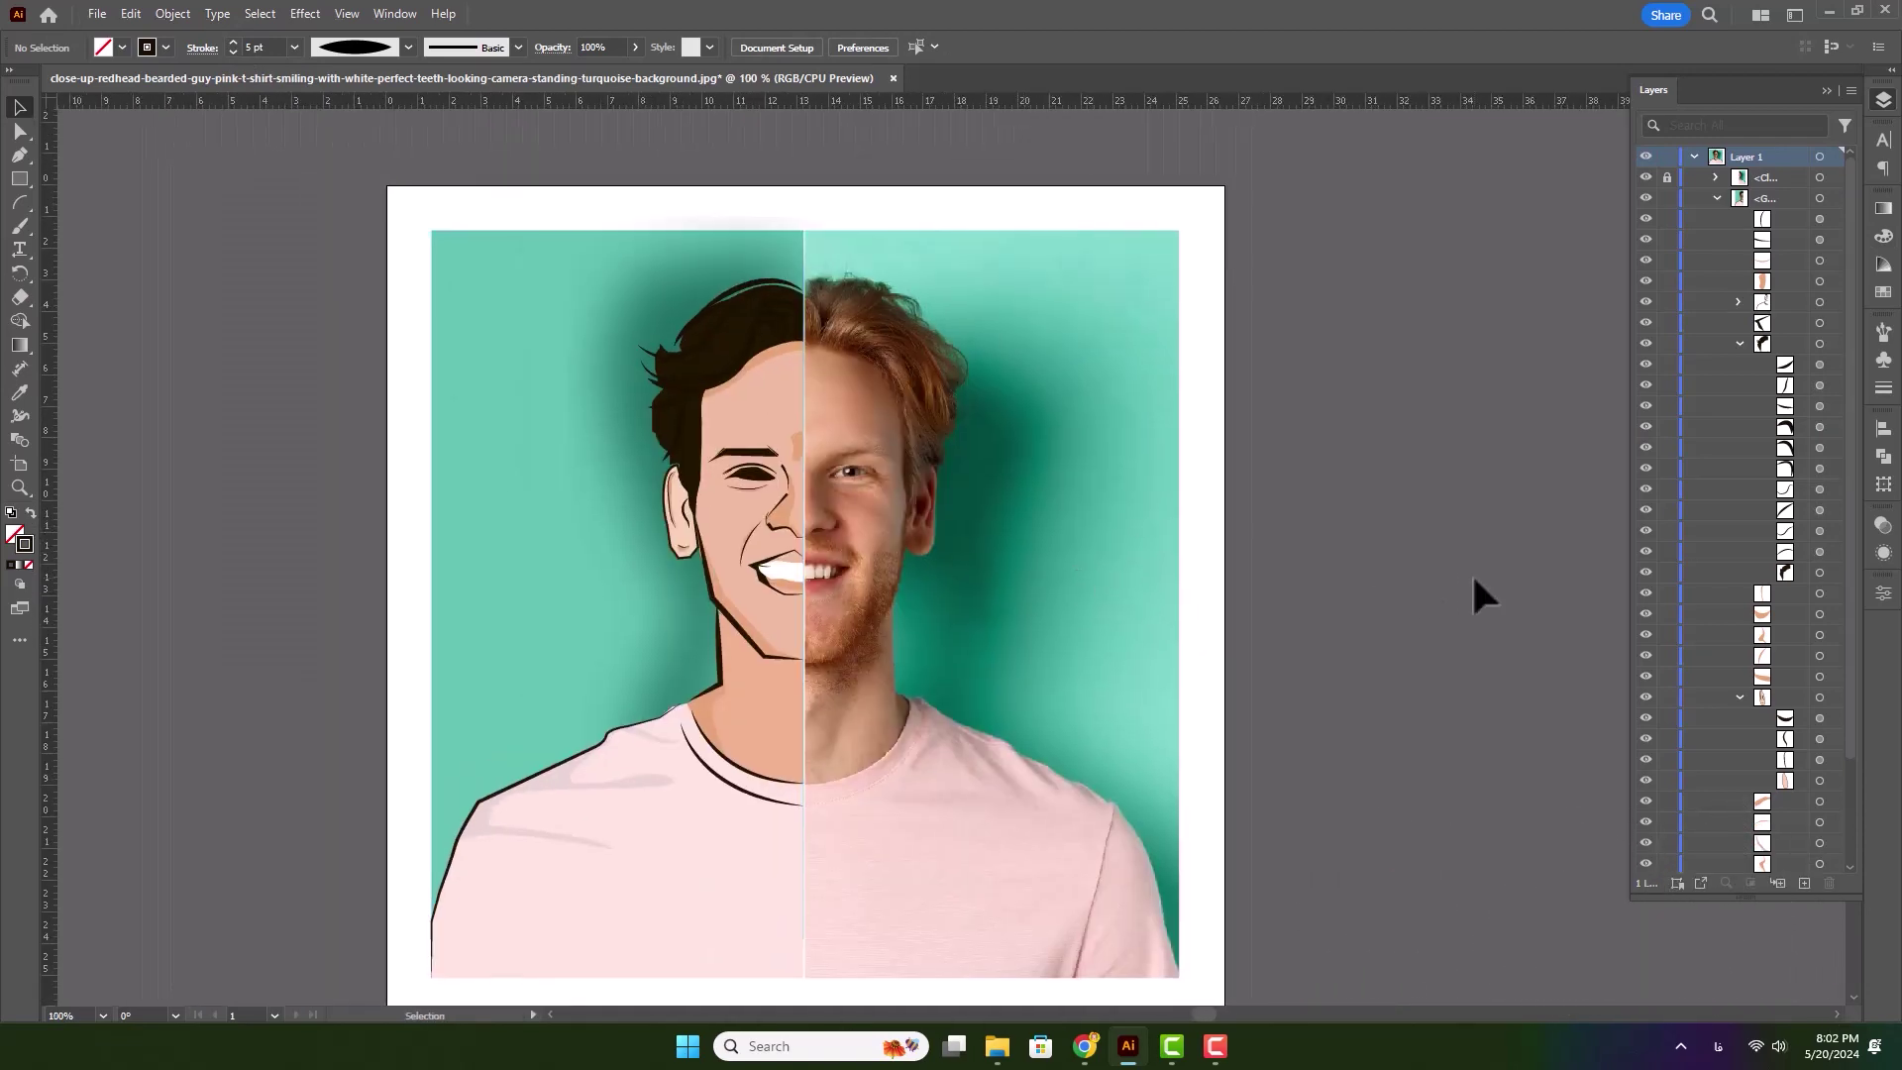
drag(1337, 716, 1363, 674)
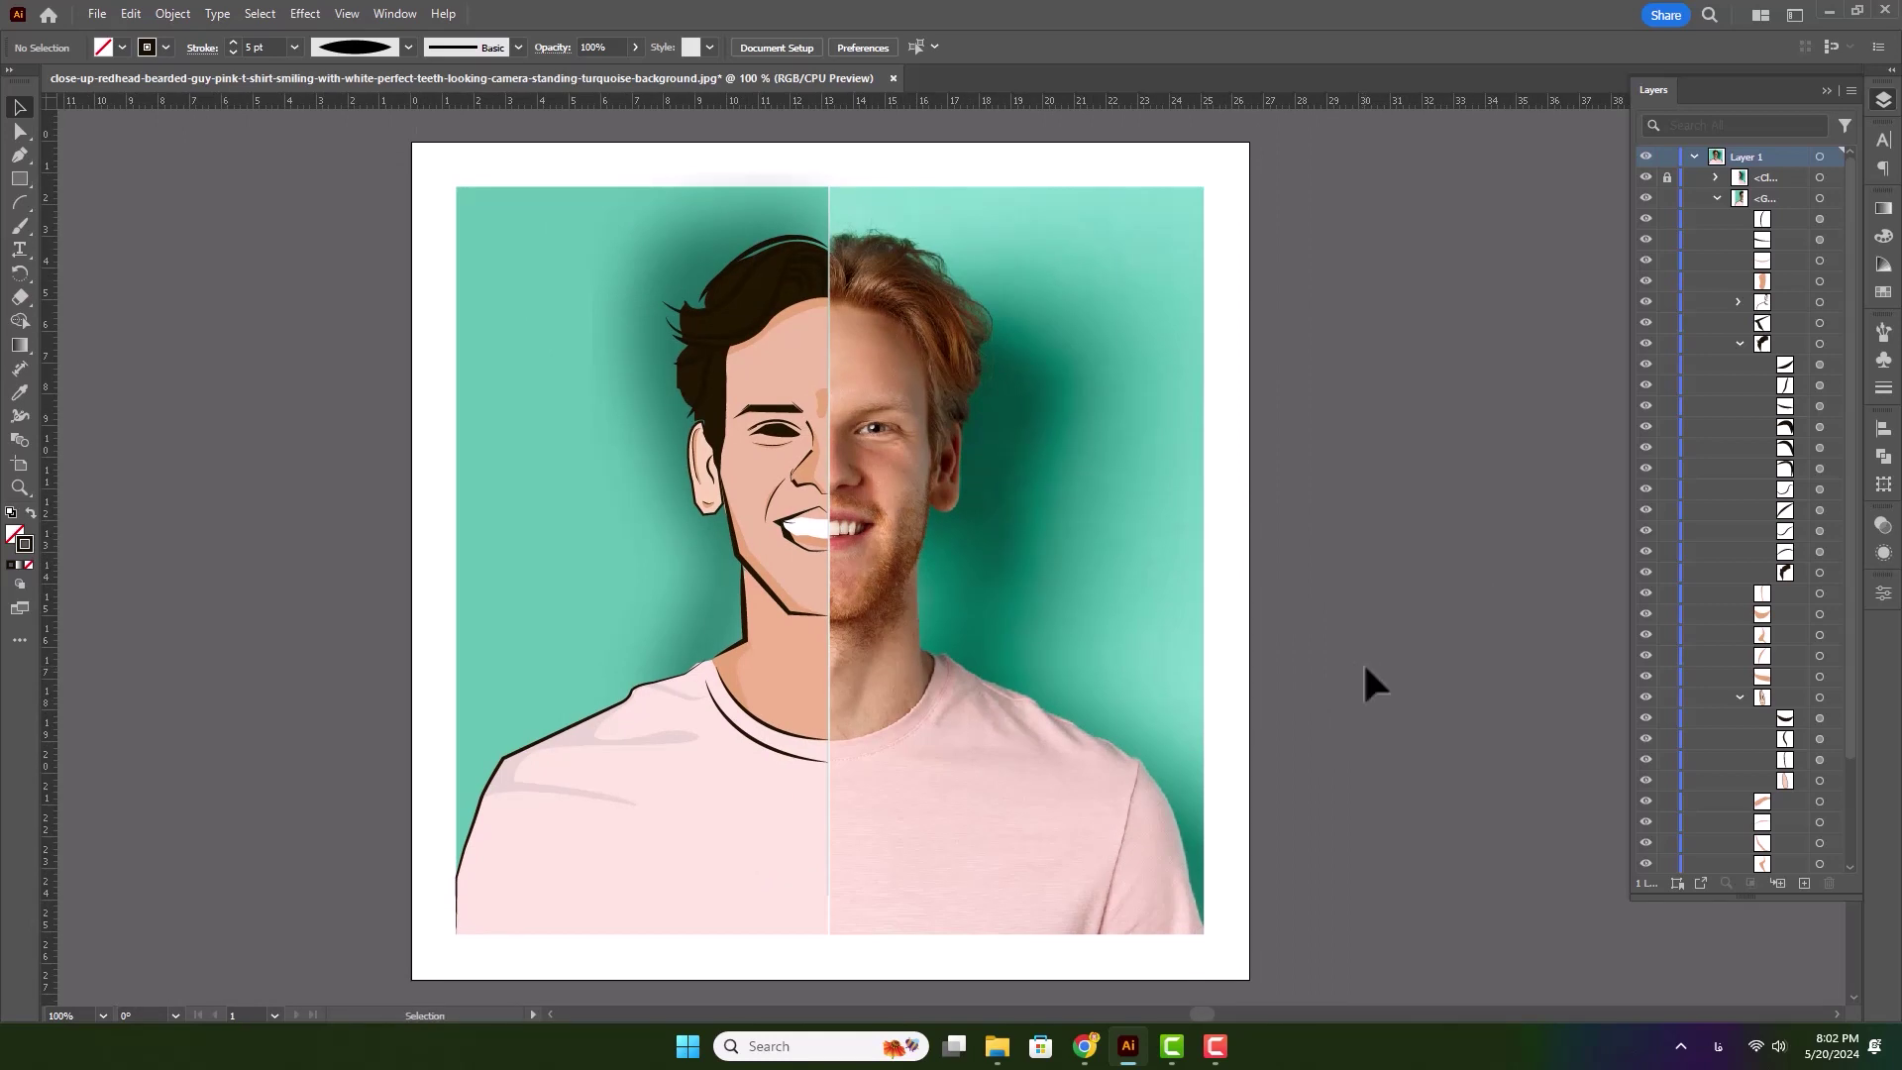